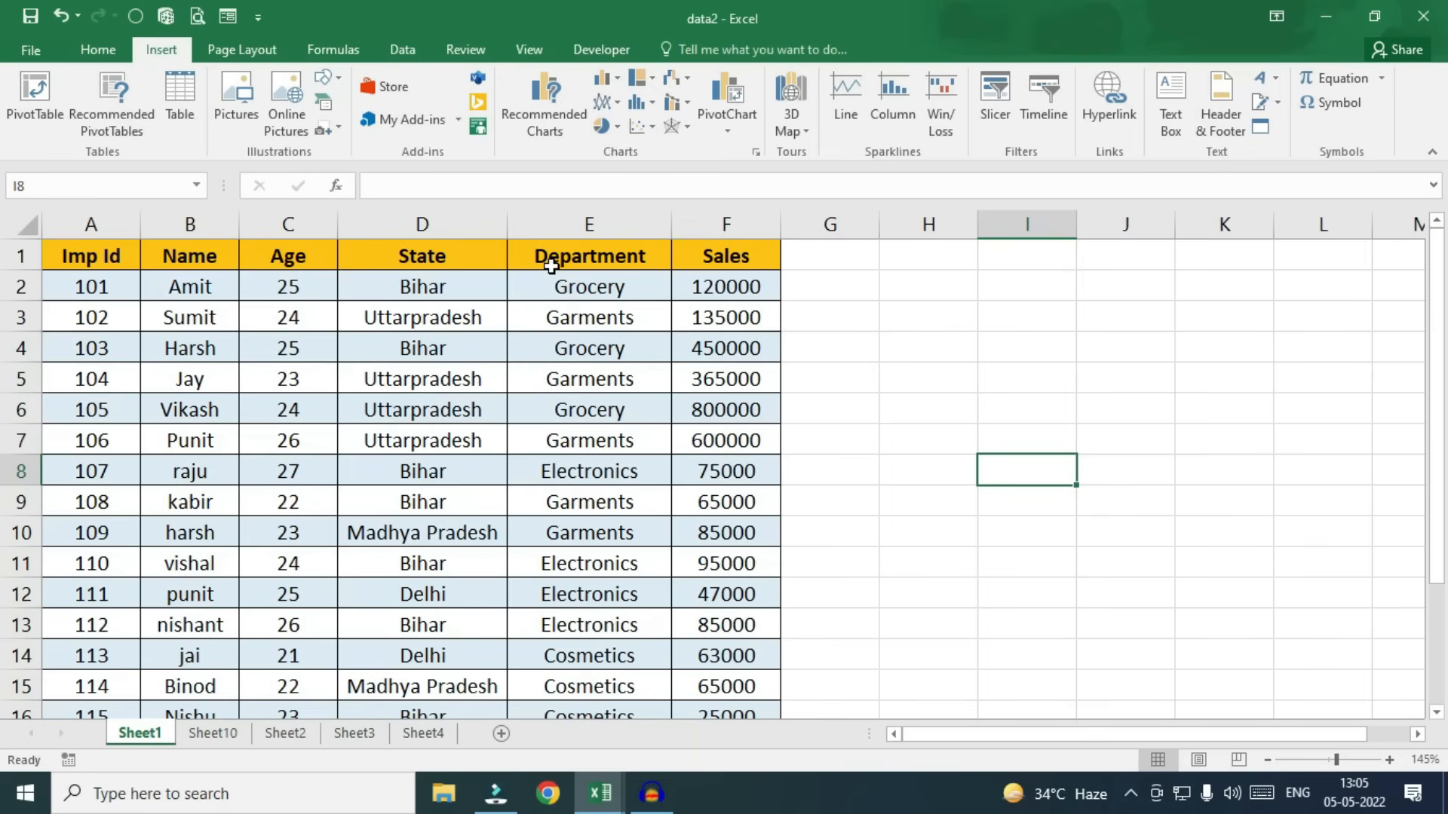
Step: Select the employee table A1:F19 on Sheet1 and launch PivotTable creation from it
scroll(575, 494, down, 4)
scroll(575, 494, up, 4)
click(87, 255)
drag(87, 255, 747, 653)
scroll(619, 573, up, 2)
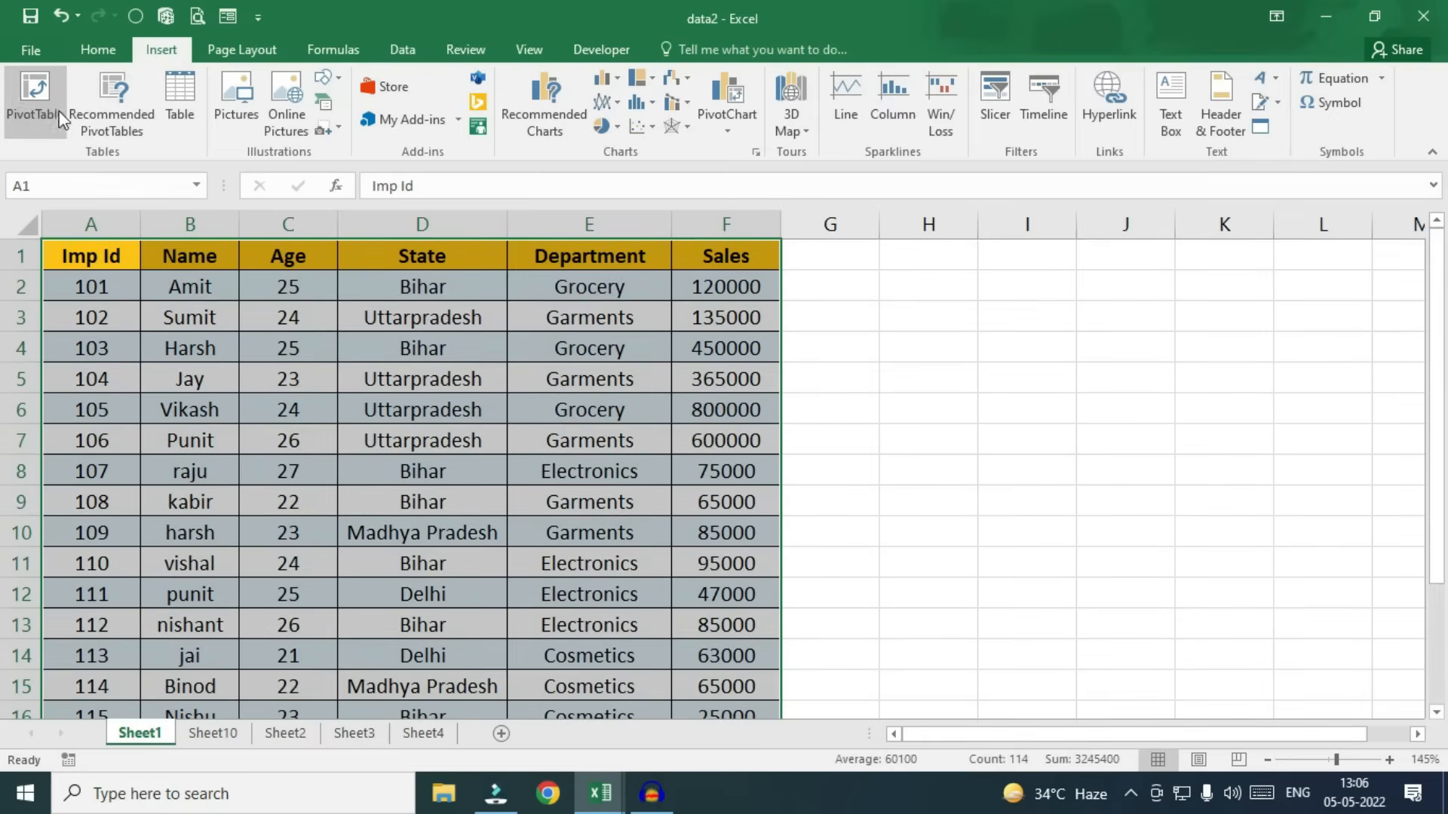
click(25, 92)
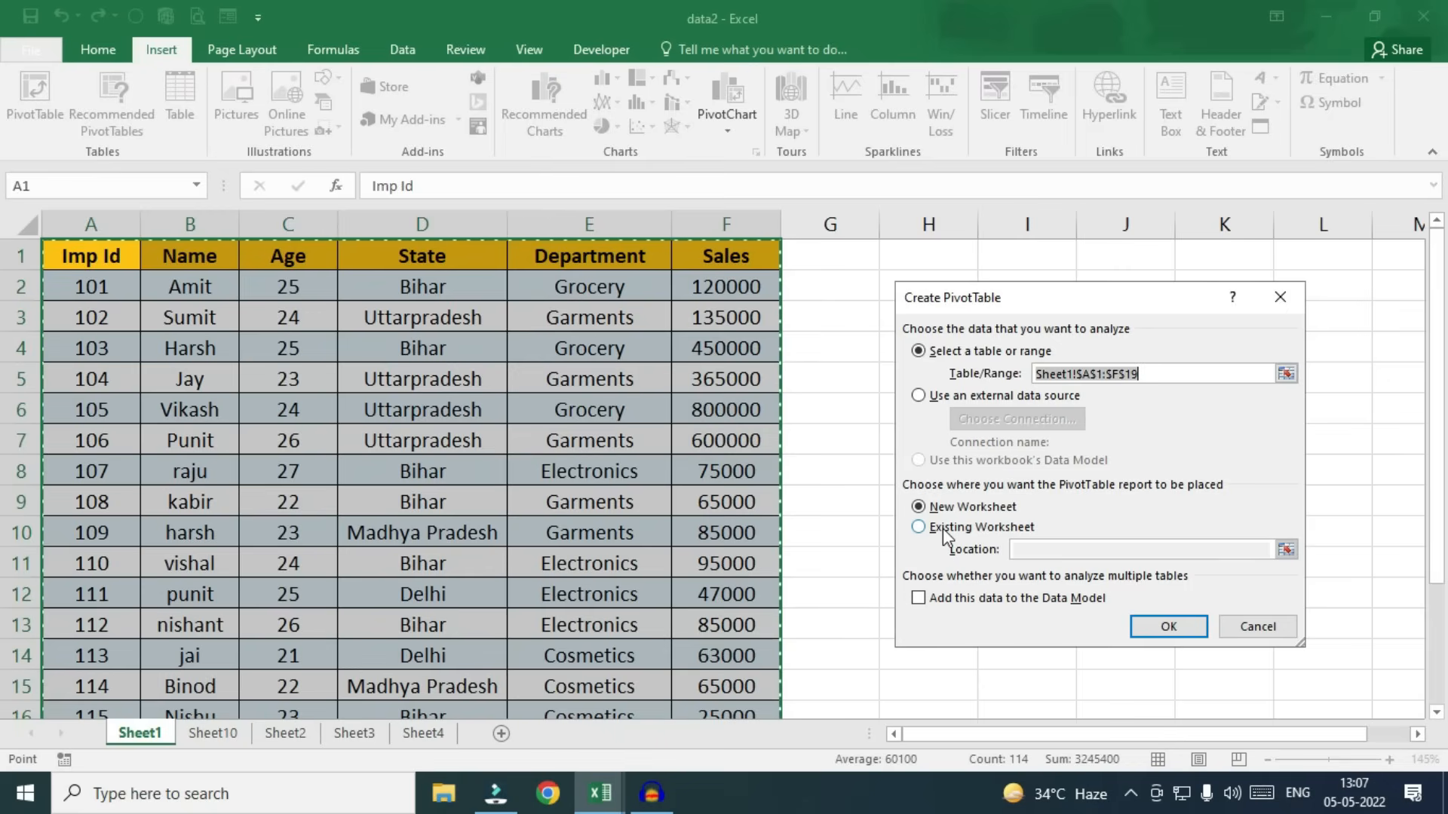
Step: Create PivotTable1 on a new worksheet and float the field list, enlarged to show all fields
click(1146, 626)
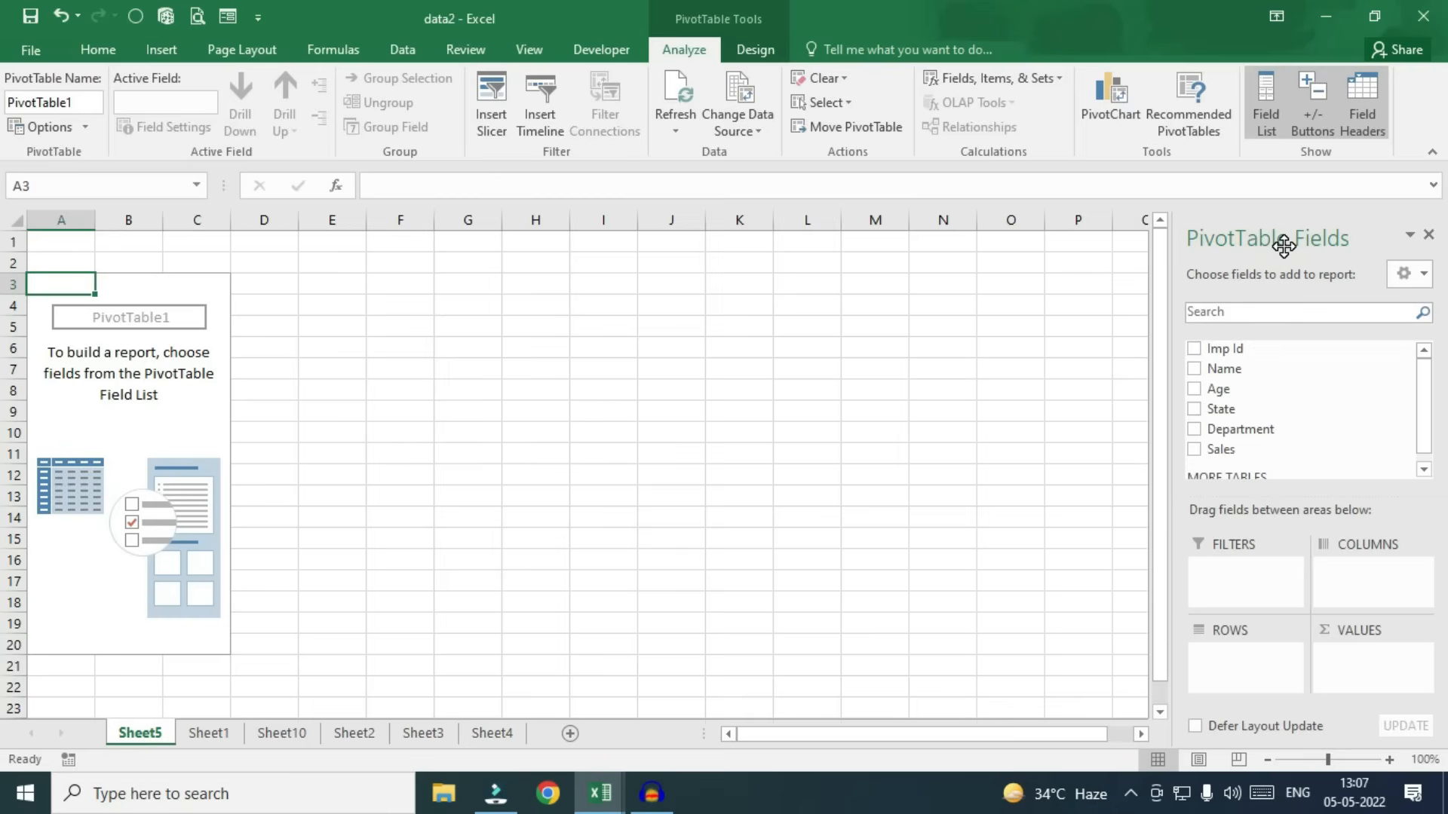
drag(1271, 228, 683, 260)
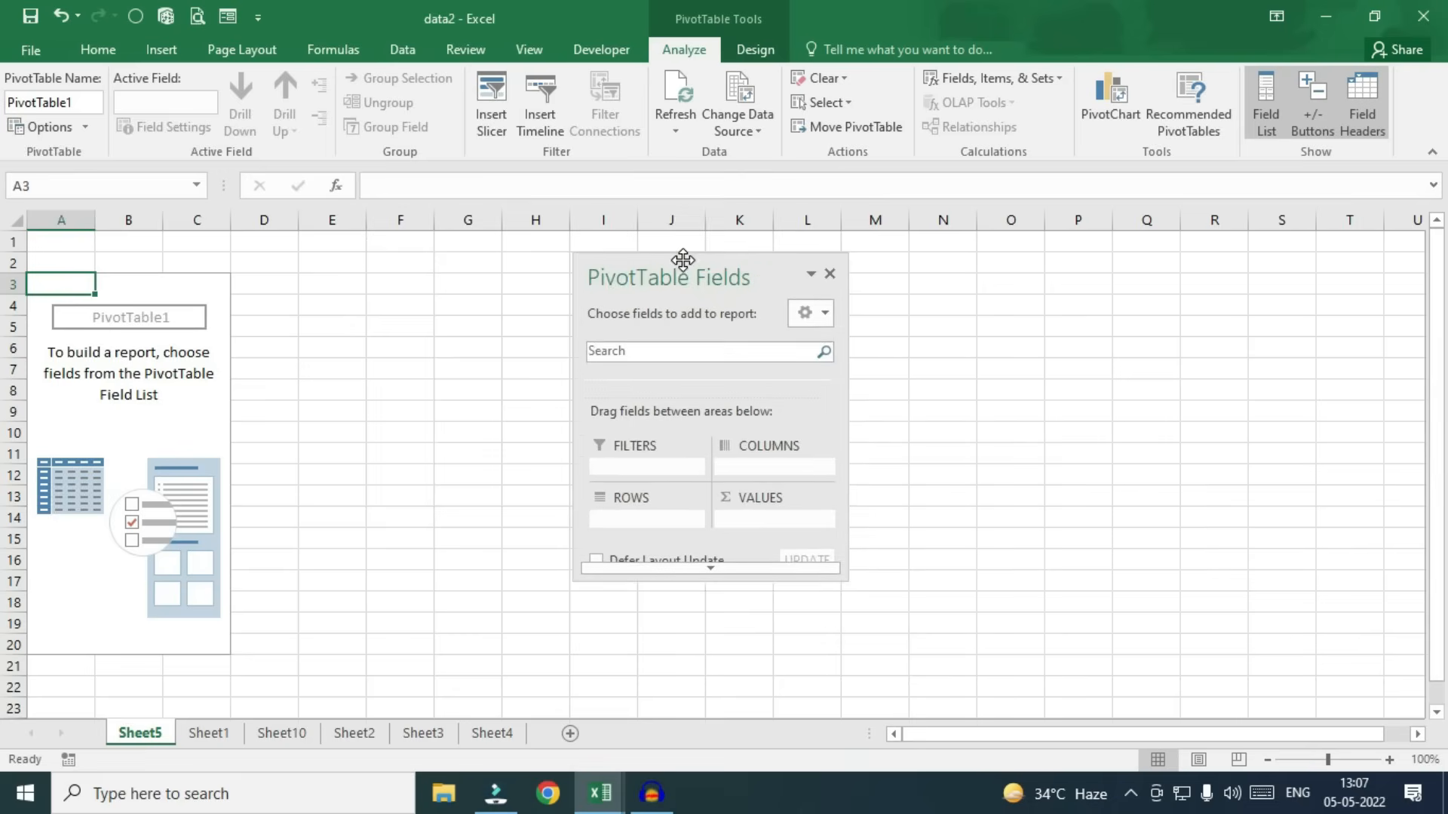
click(721, 570)
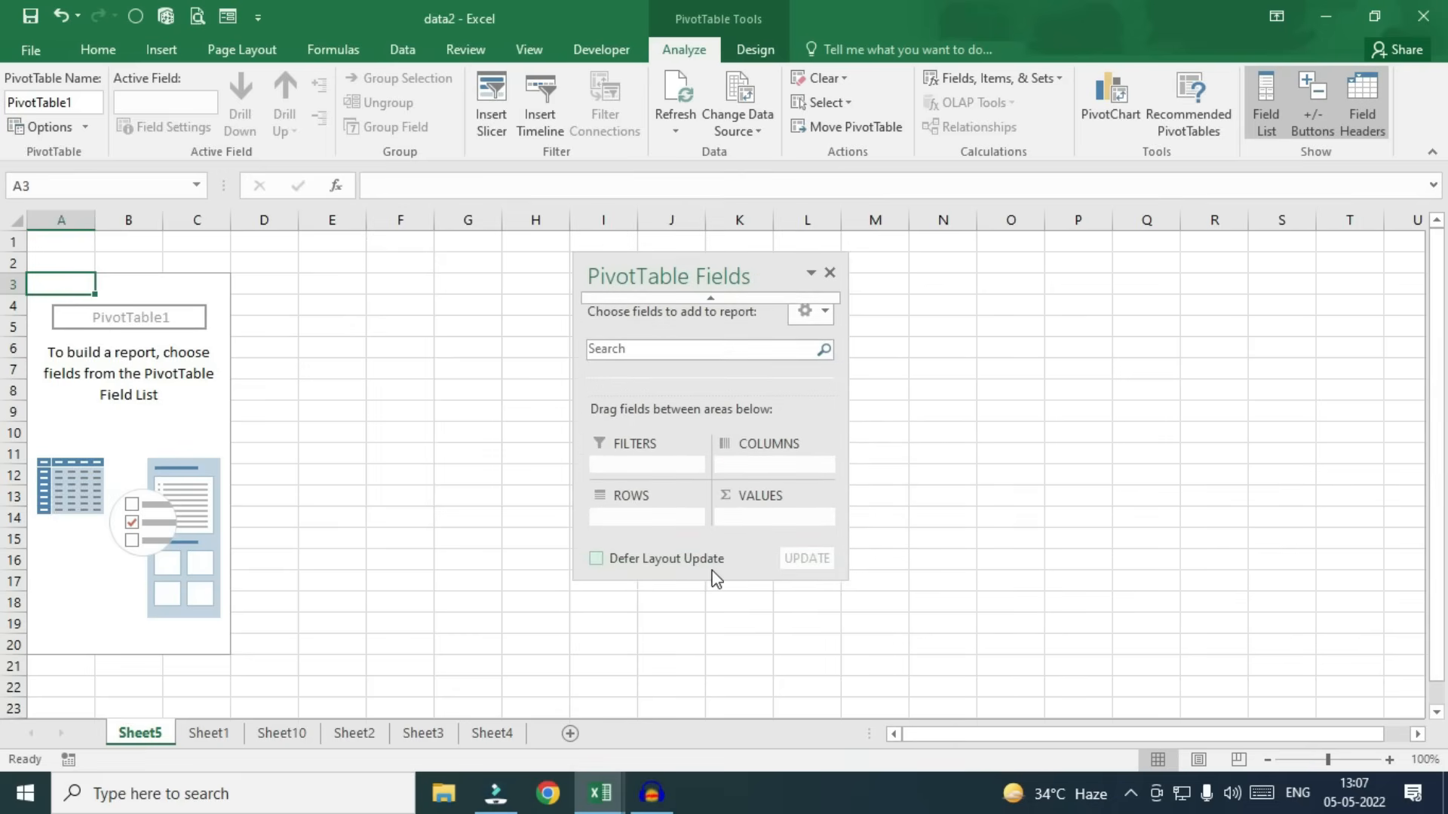
drag(708, 580, 692, 724)
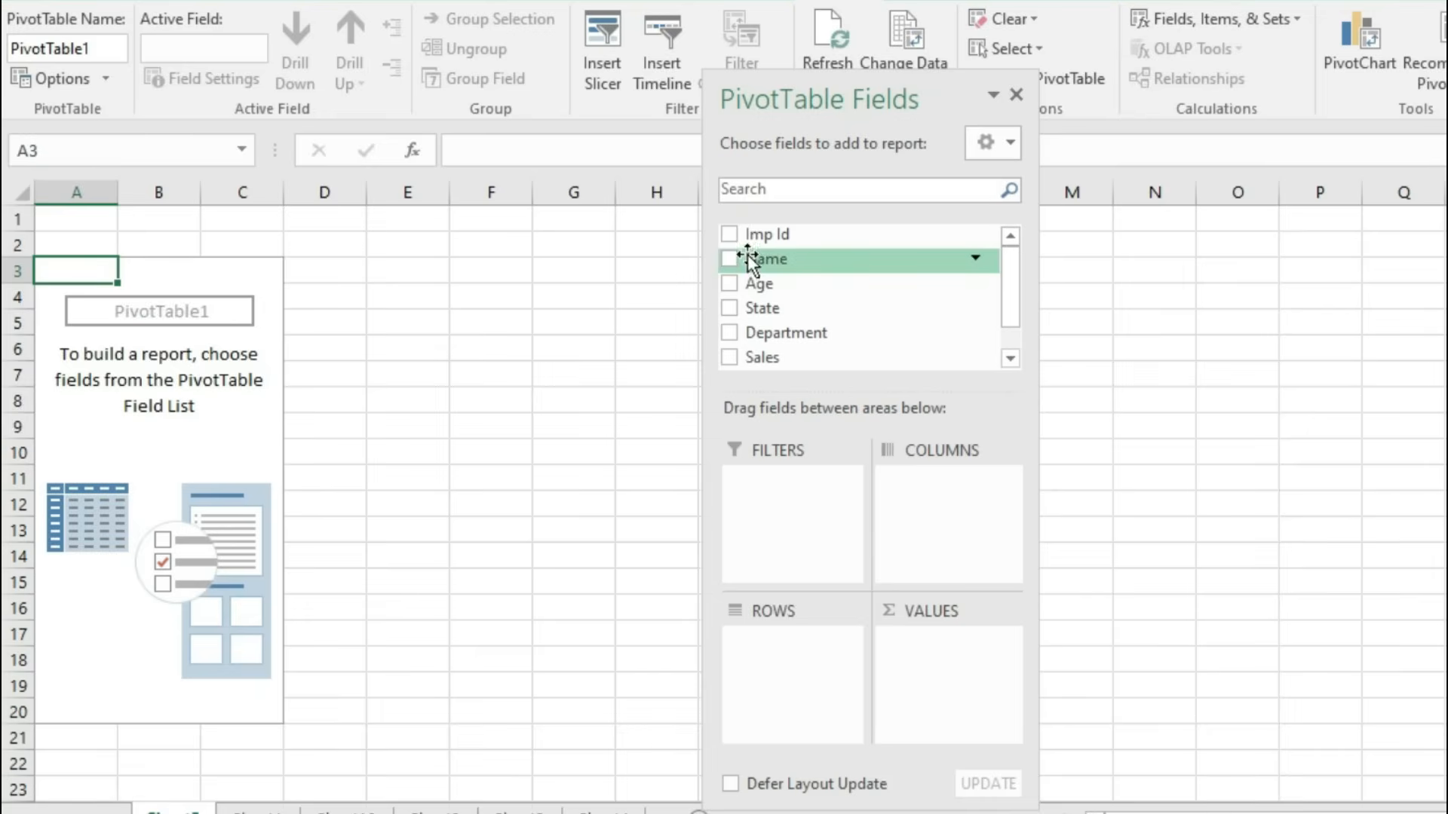
Step: Put Name in Rows, Department in Columns and Sales in Values of the pivot
drag(753, 259, 778, 669)
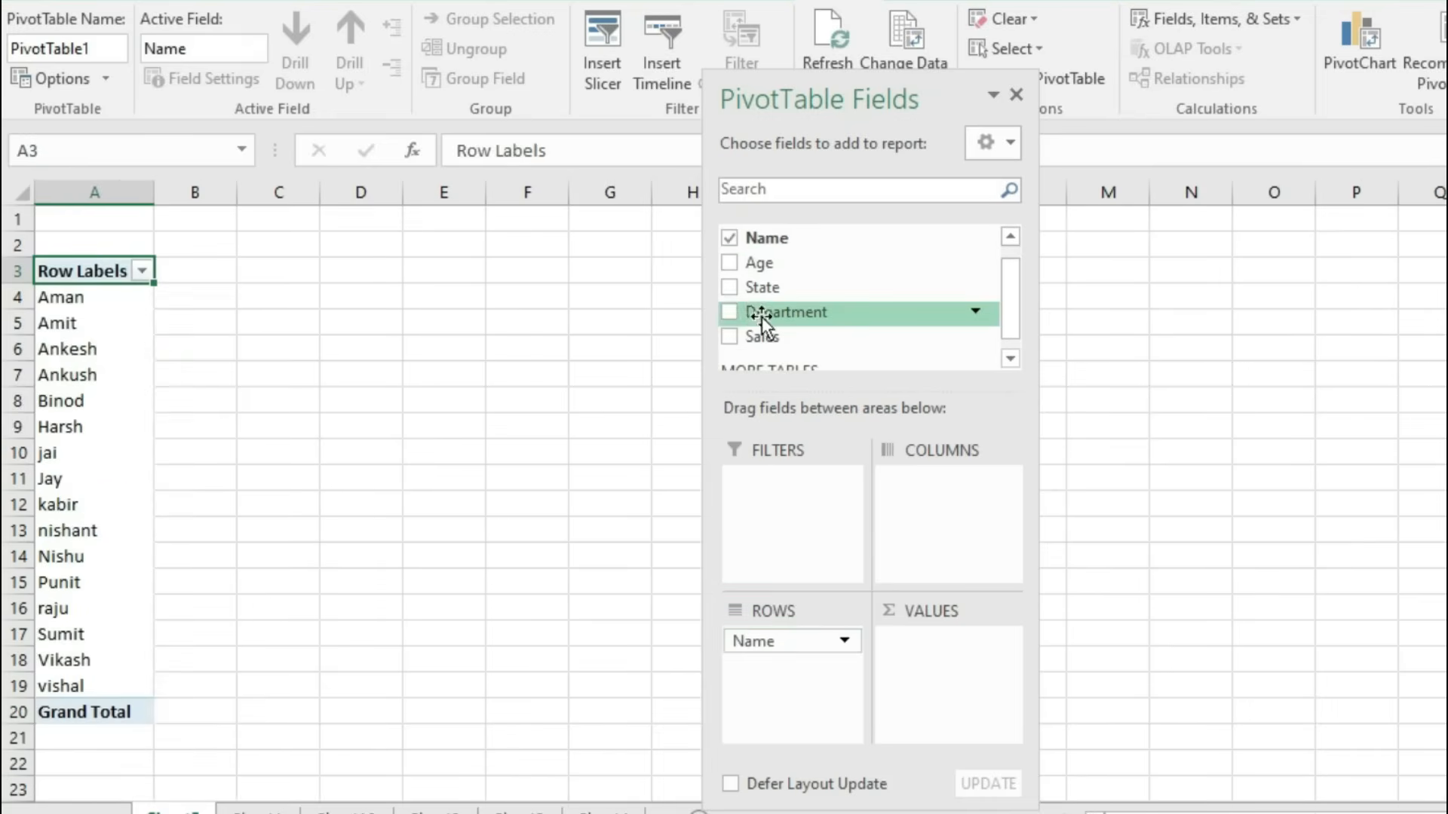
drag(762, 313, 927, 494)
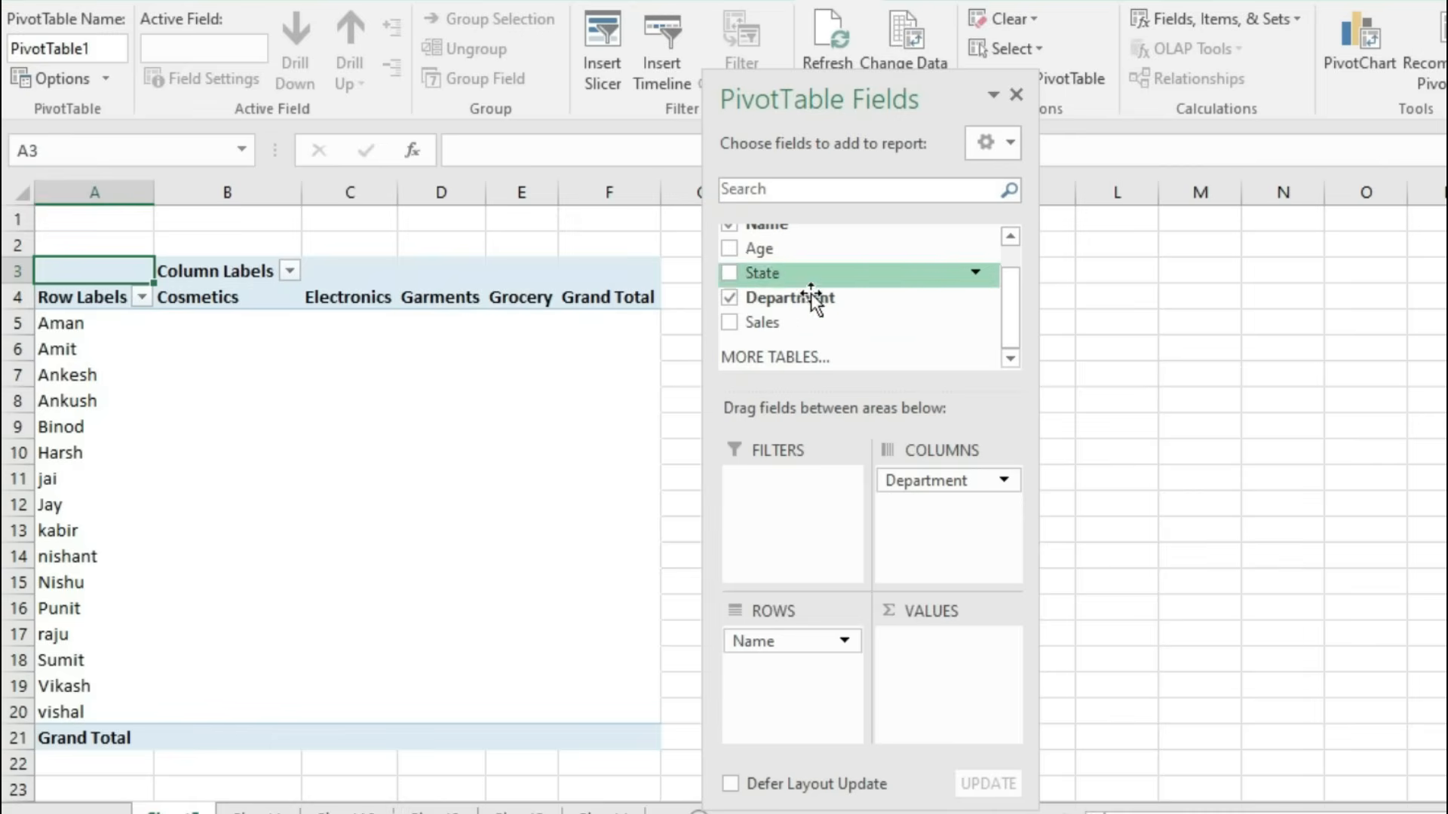
drag(775, 328, 941, 668)
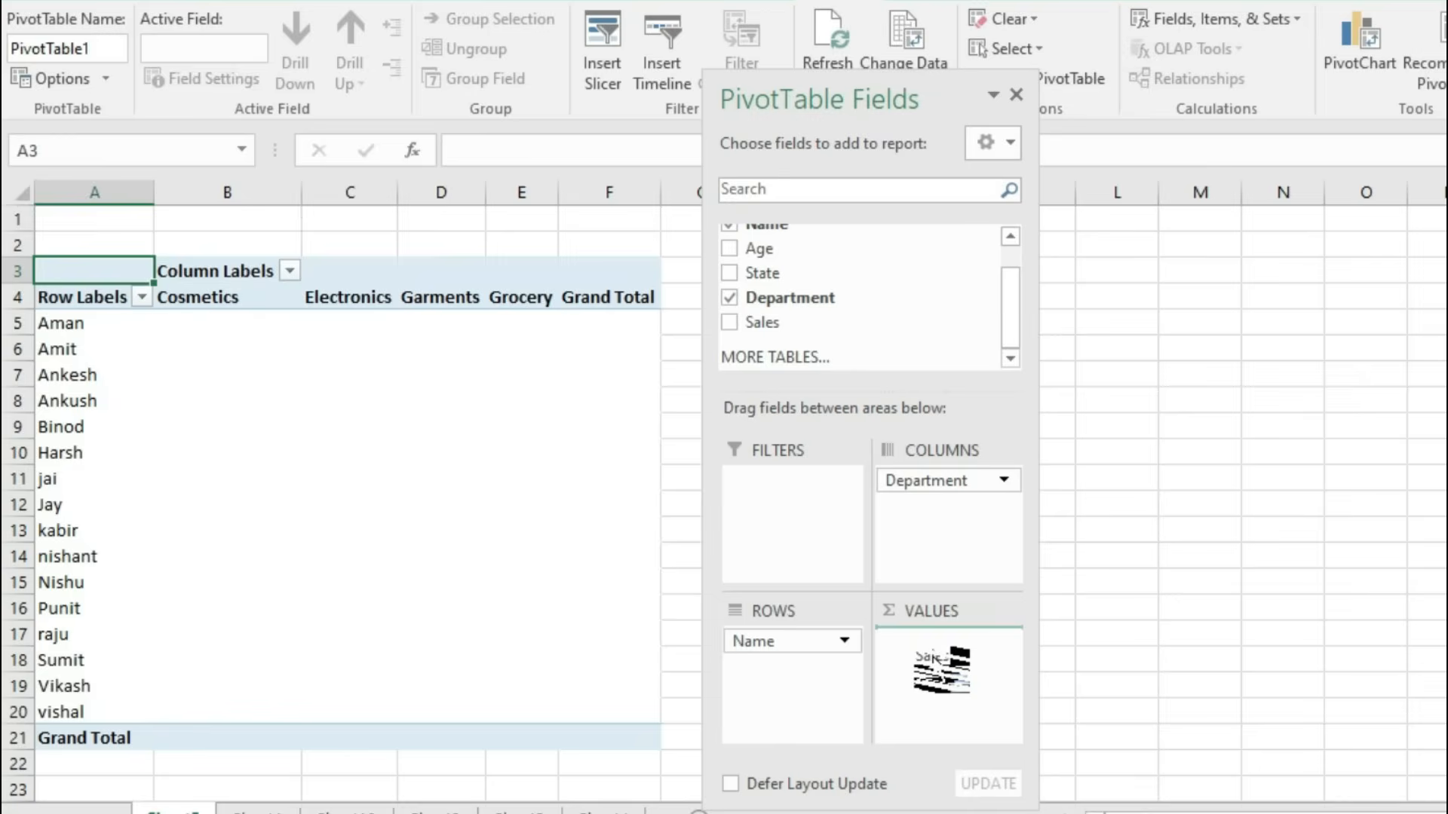
drag(941, 668, 935, 659)
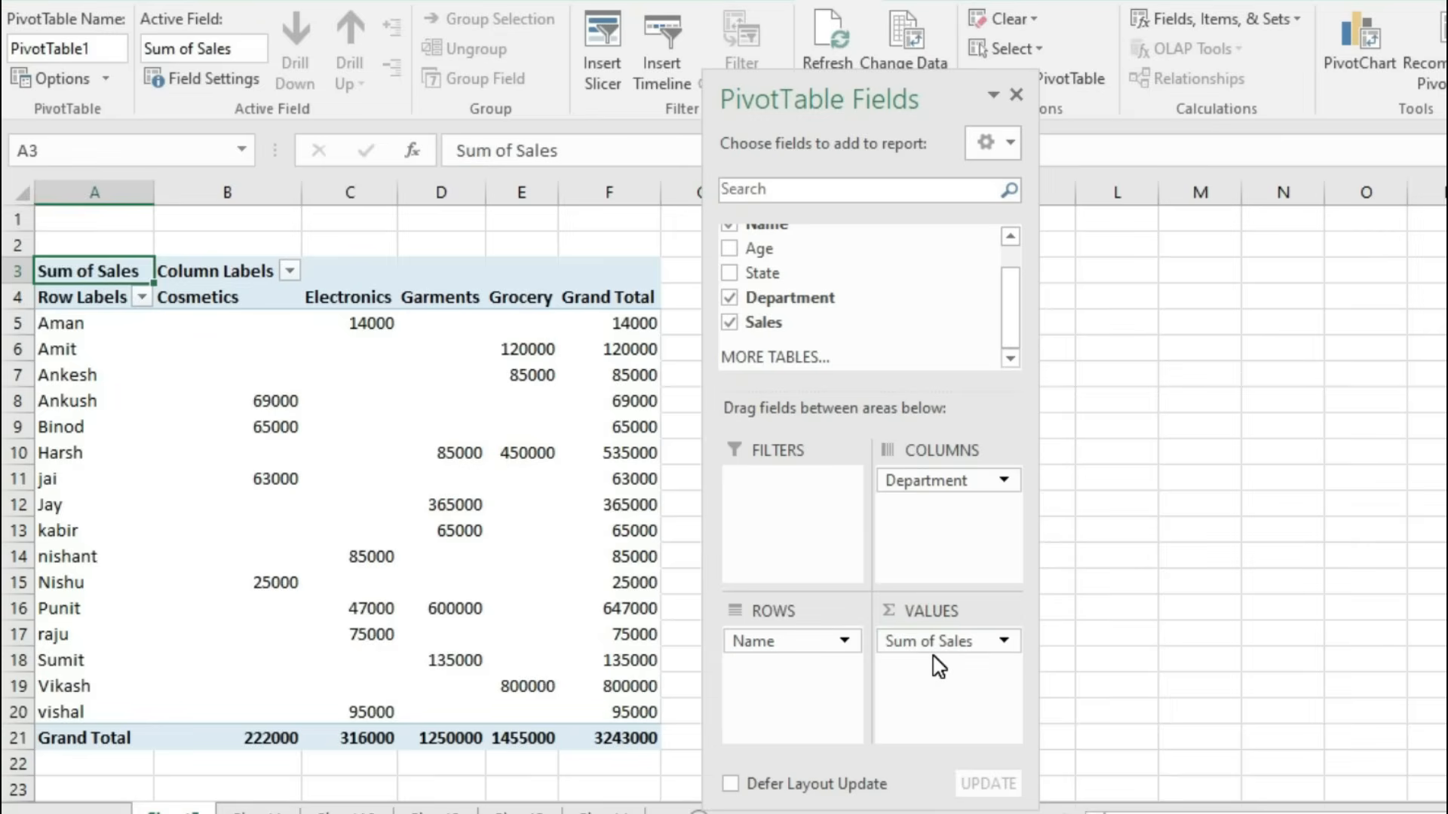
click(36, 323)
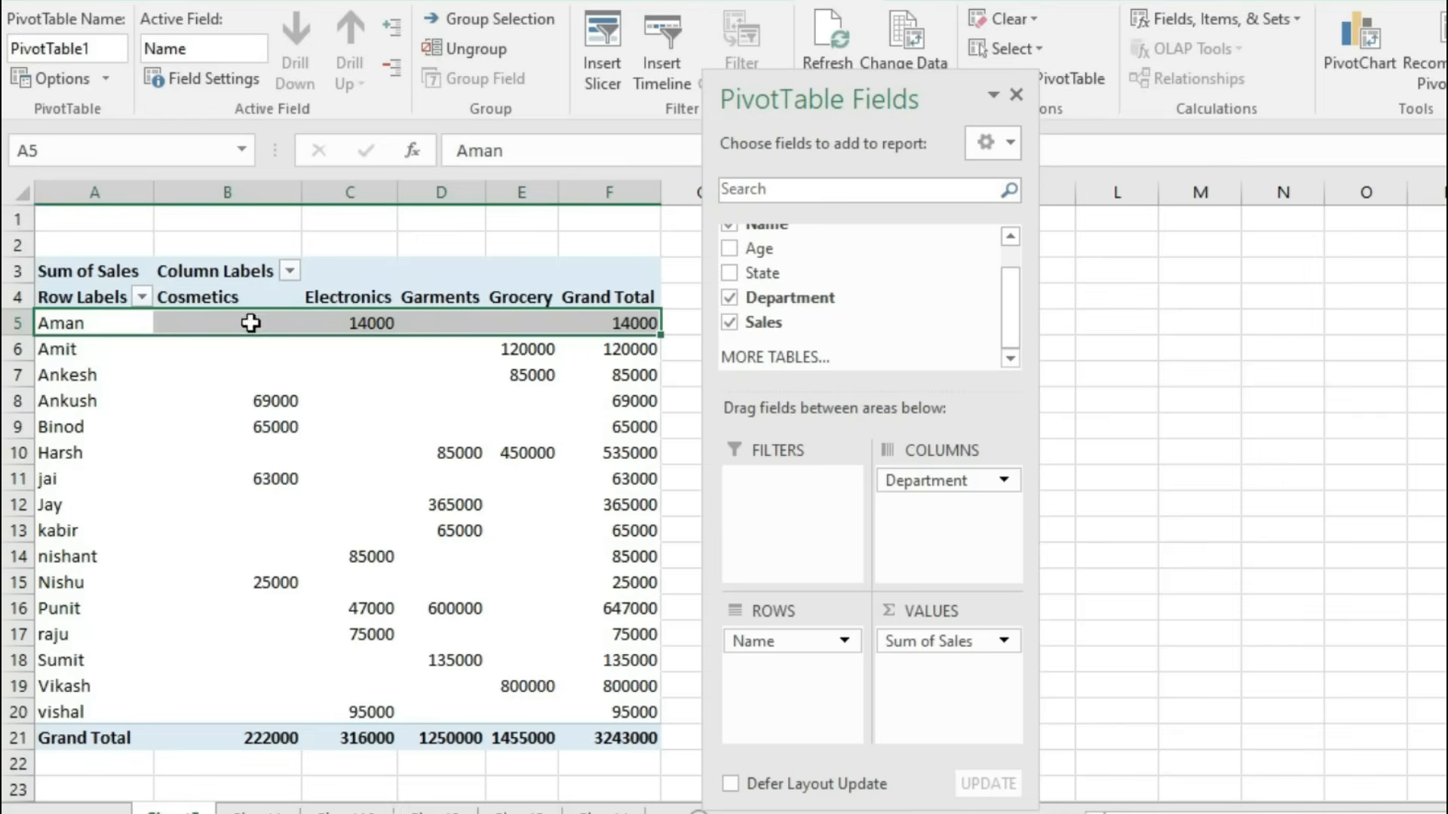
click(632, 331)
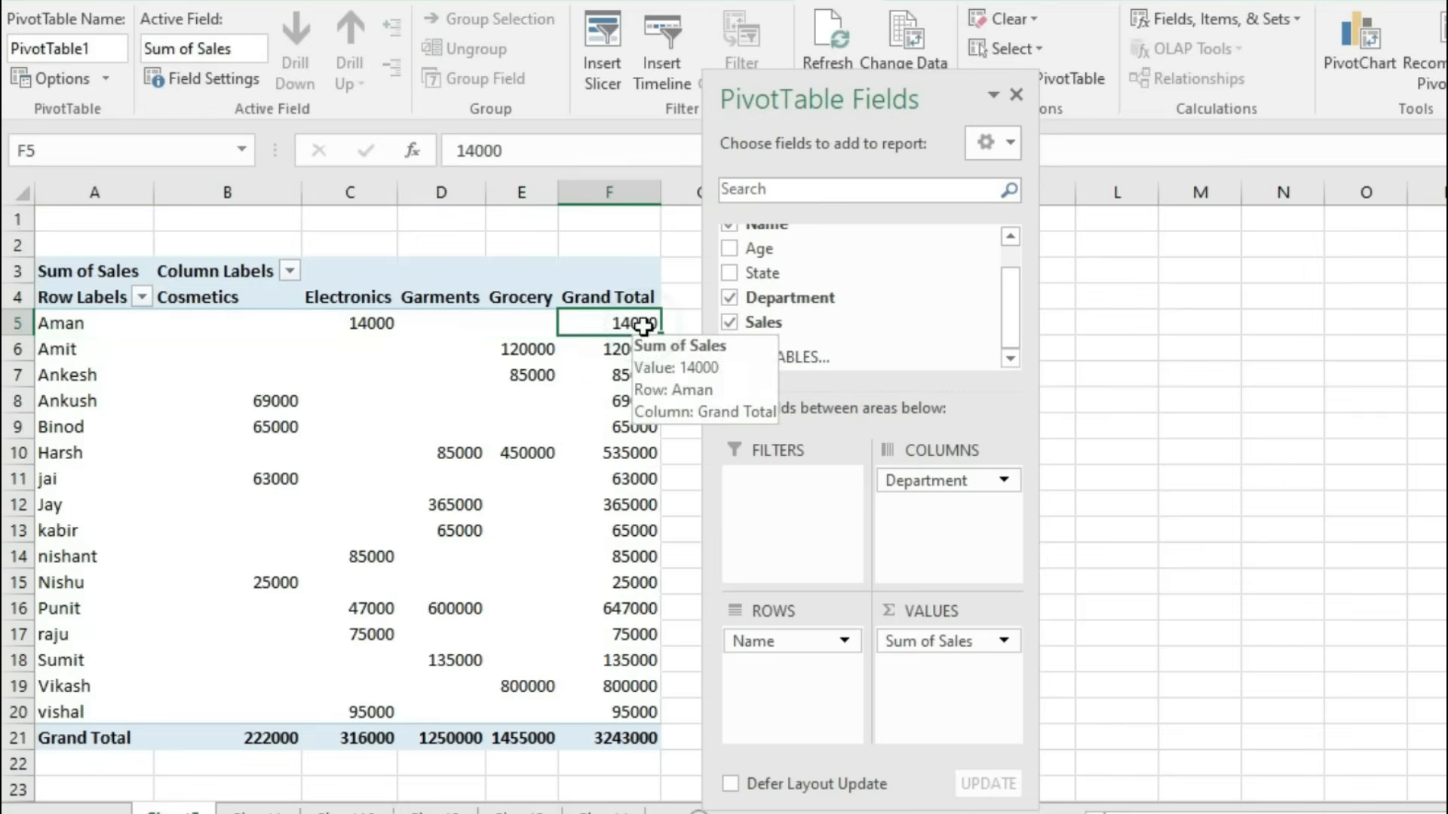
click(545, 354)
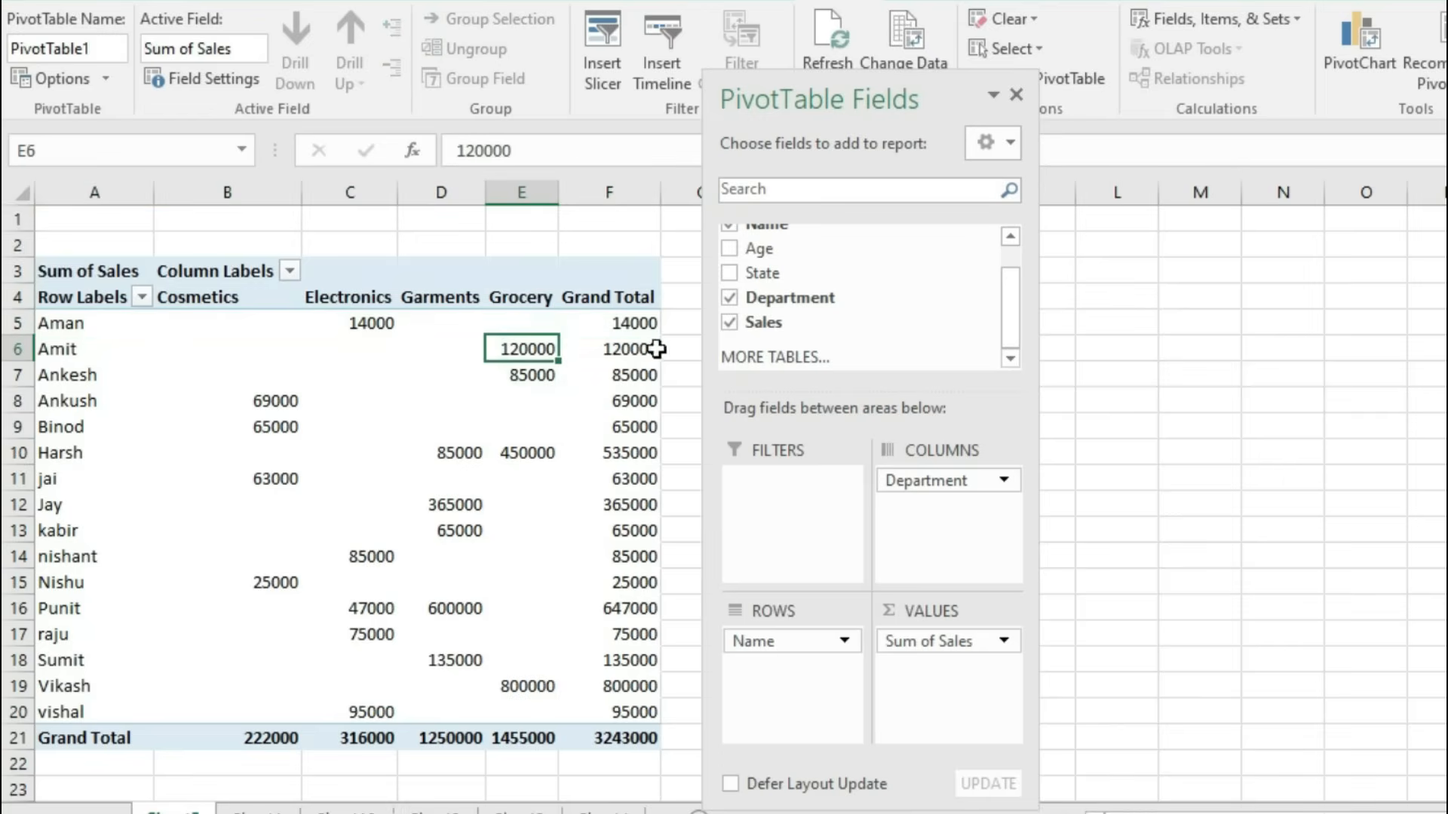
click(90, 427)
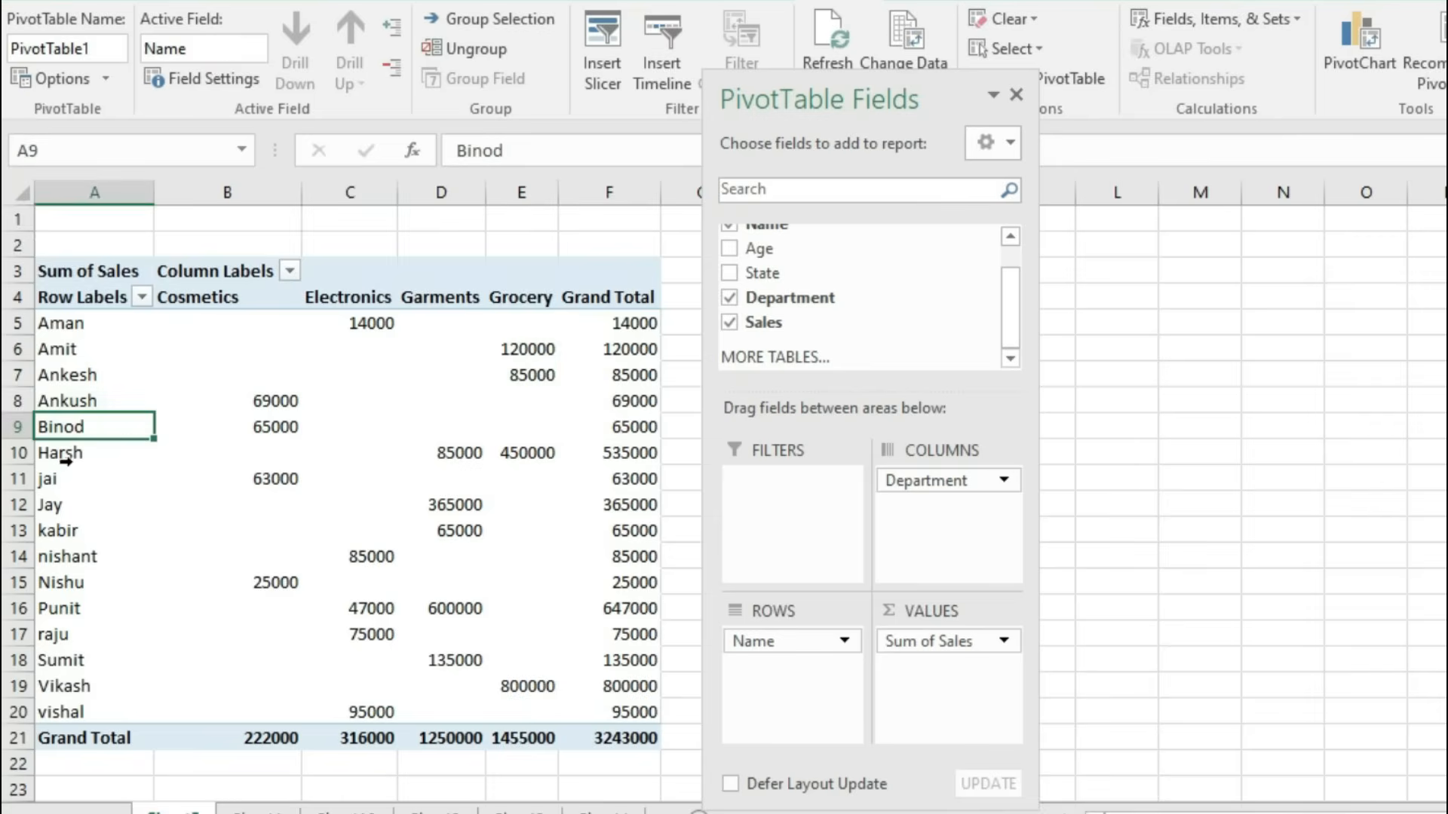
click(74, 455)
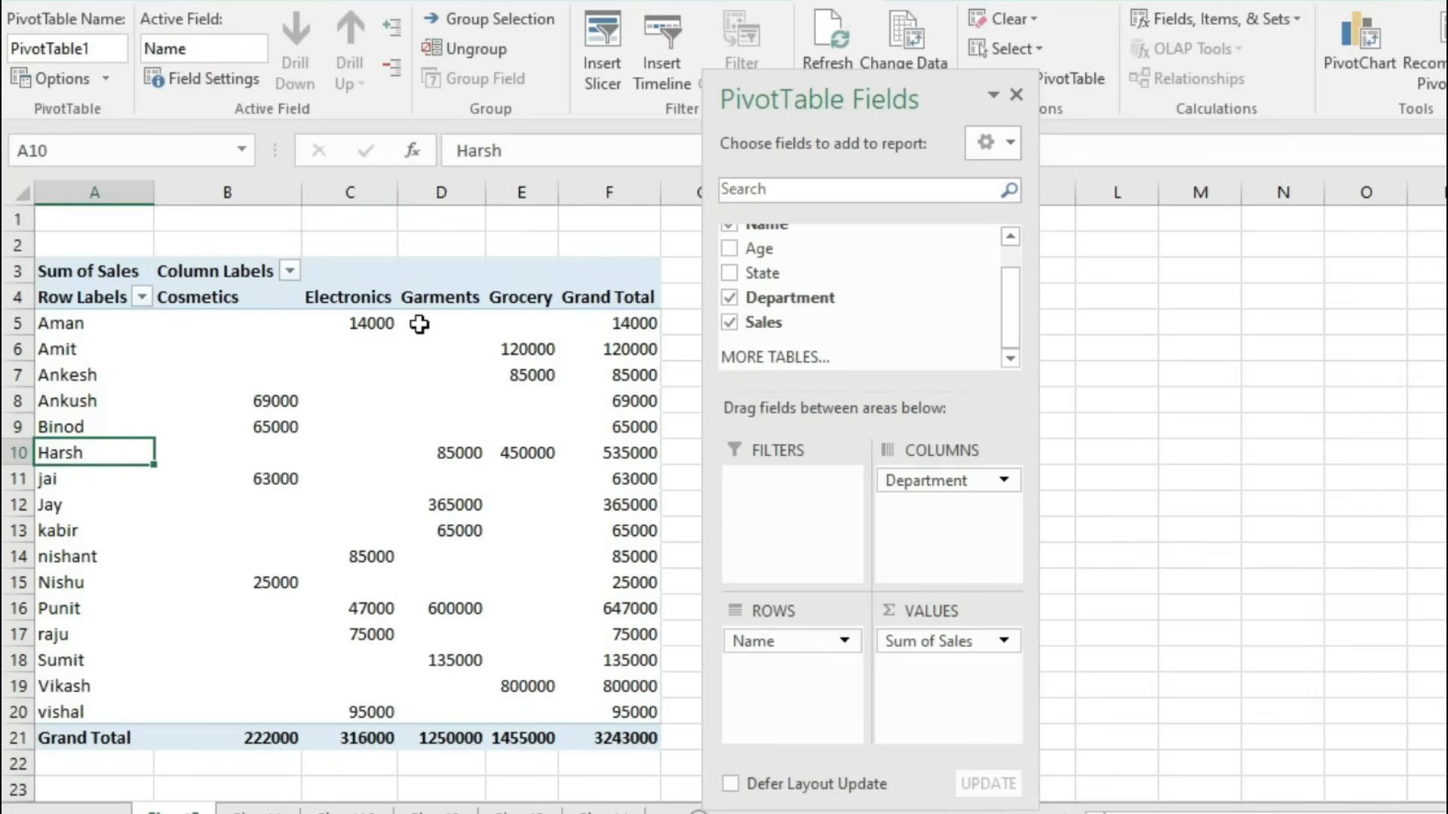
click(444, 457)
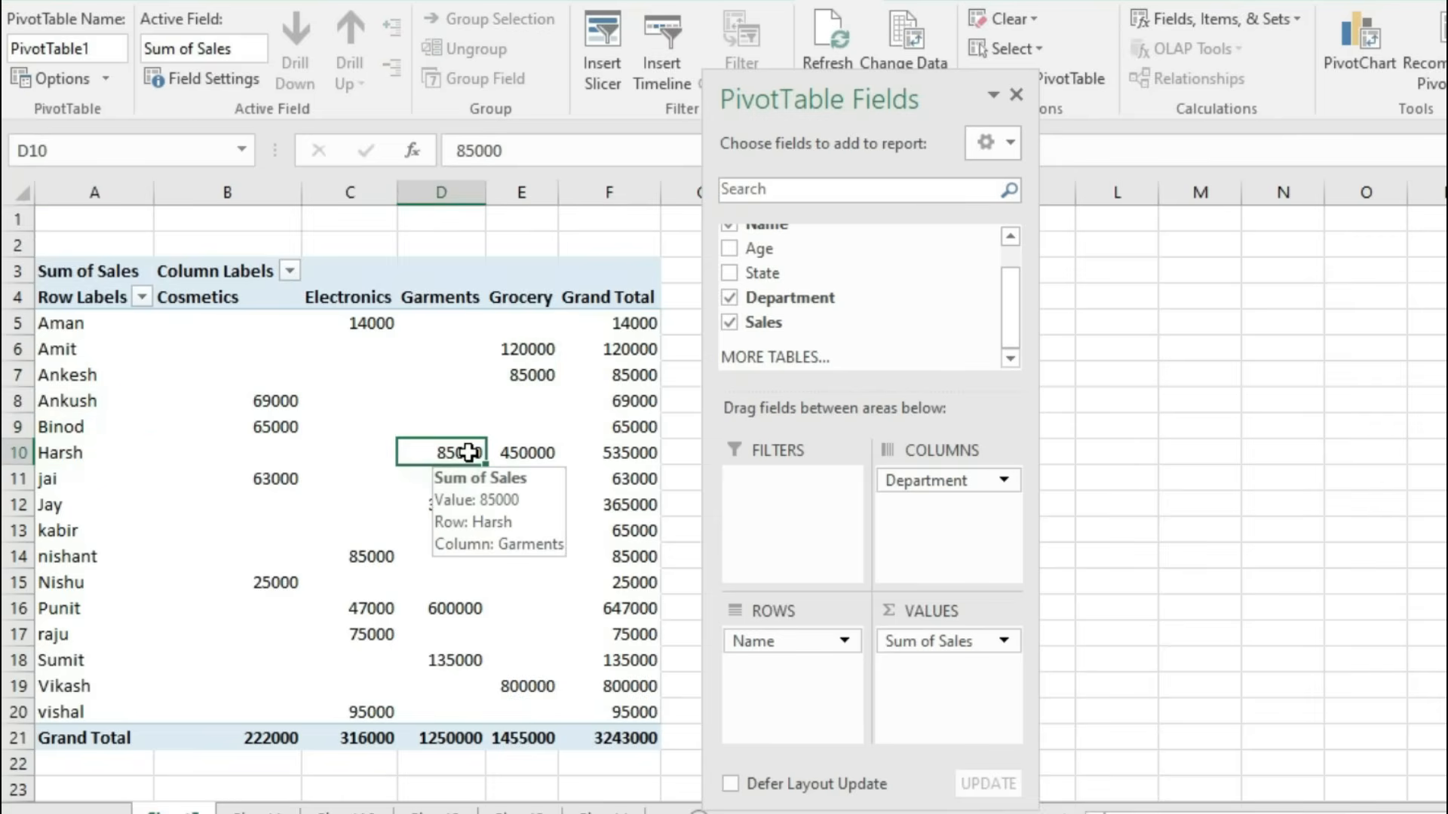
click(538, 453)
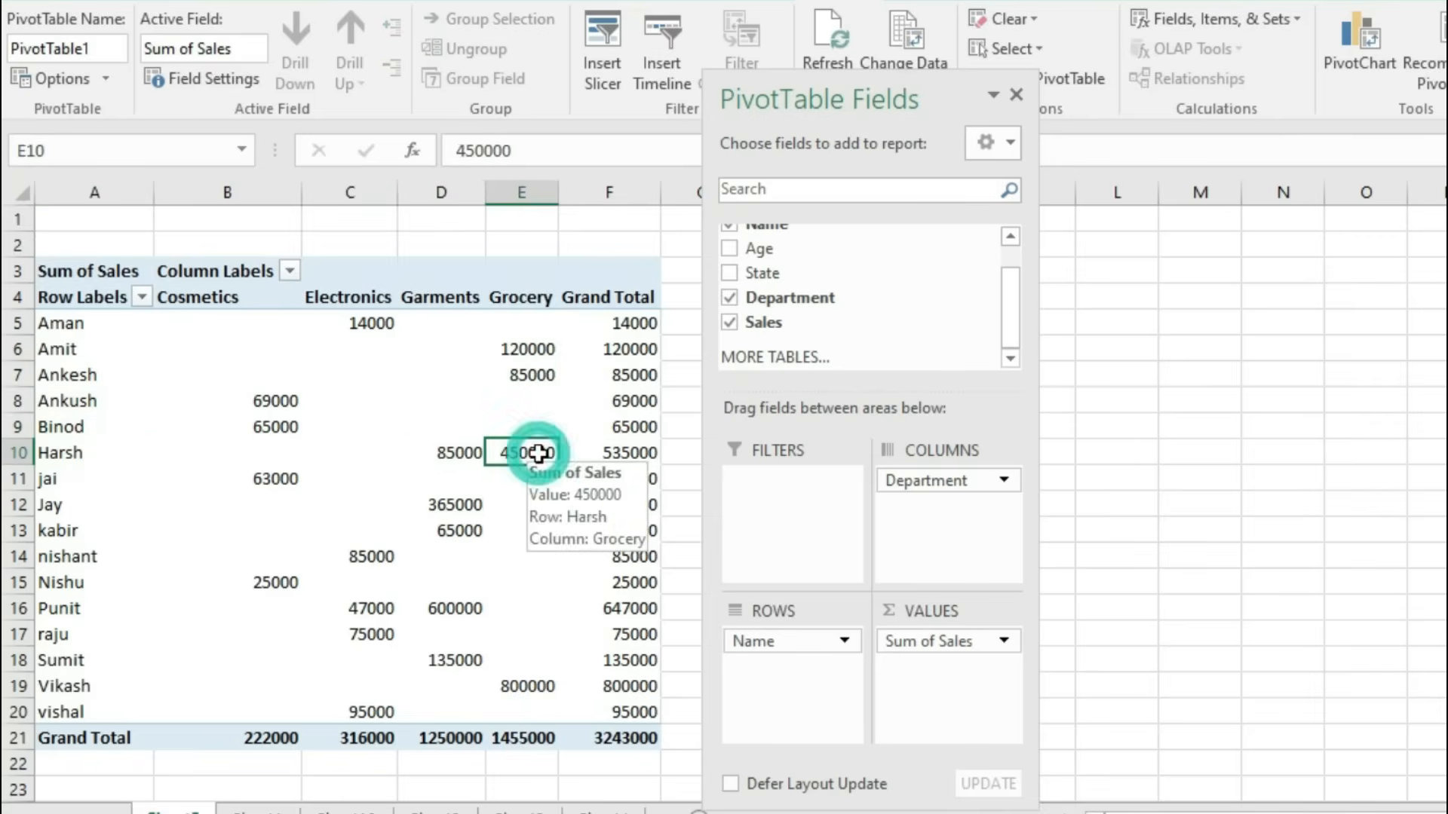
click(625, 454)
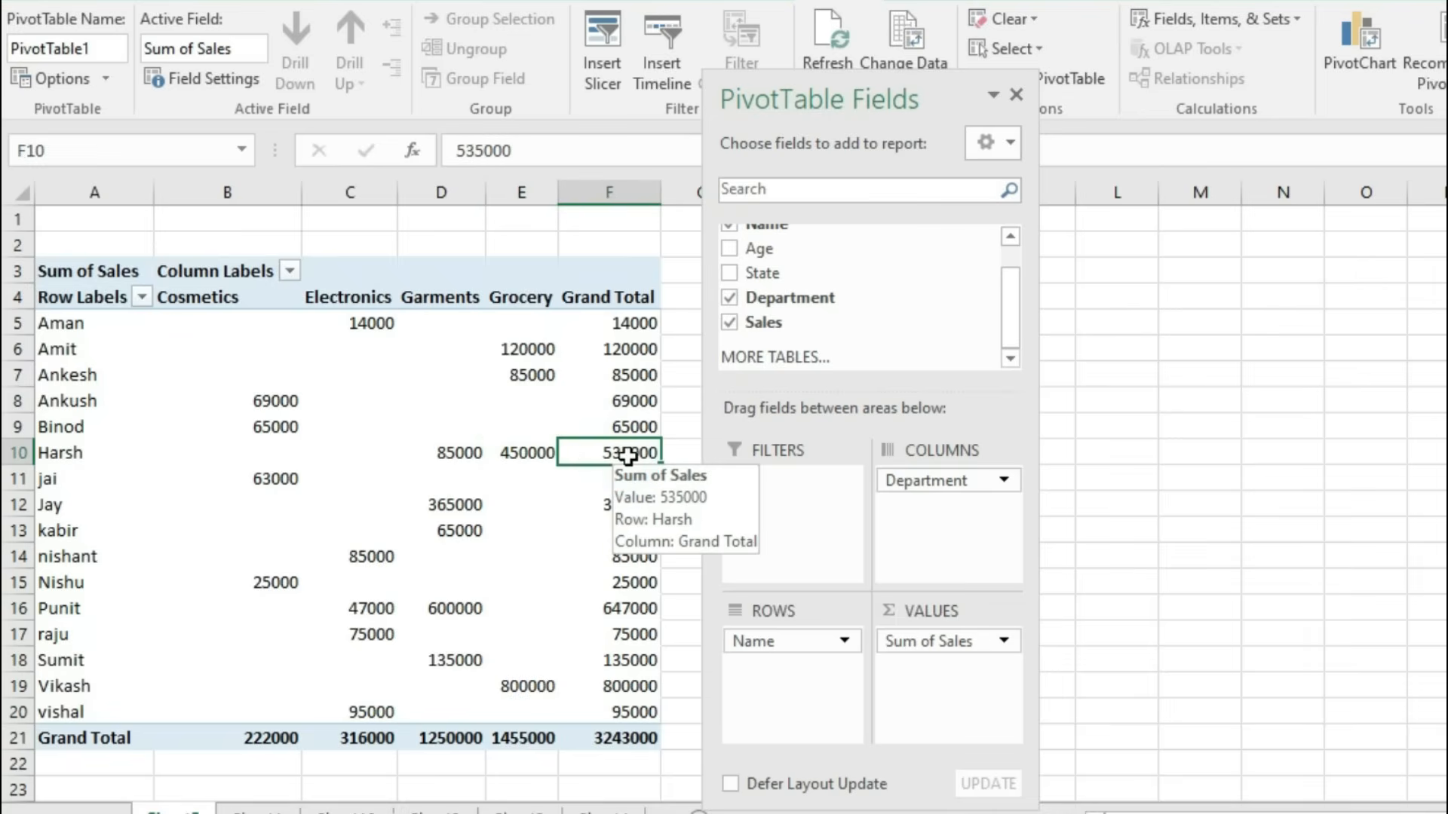
drag(214, 312, 229, 705)
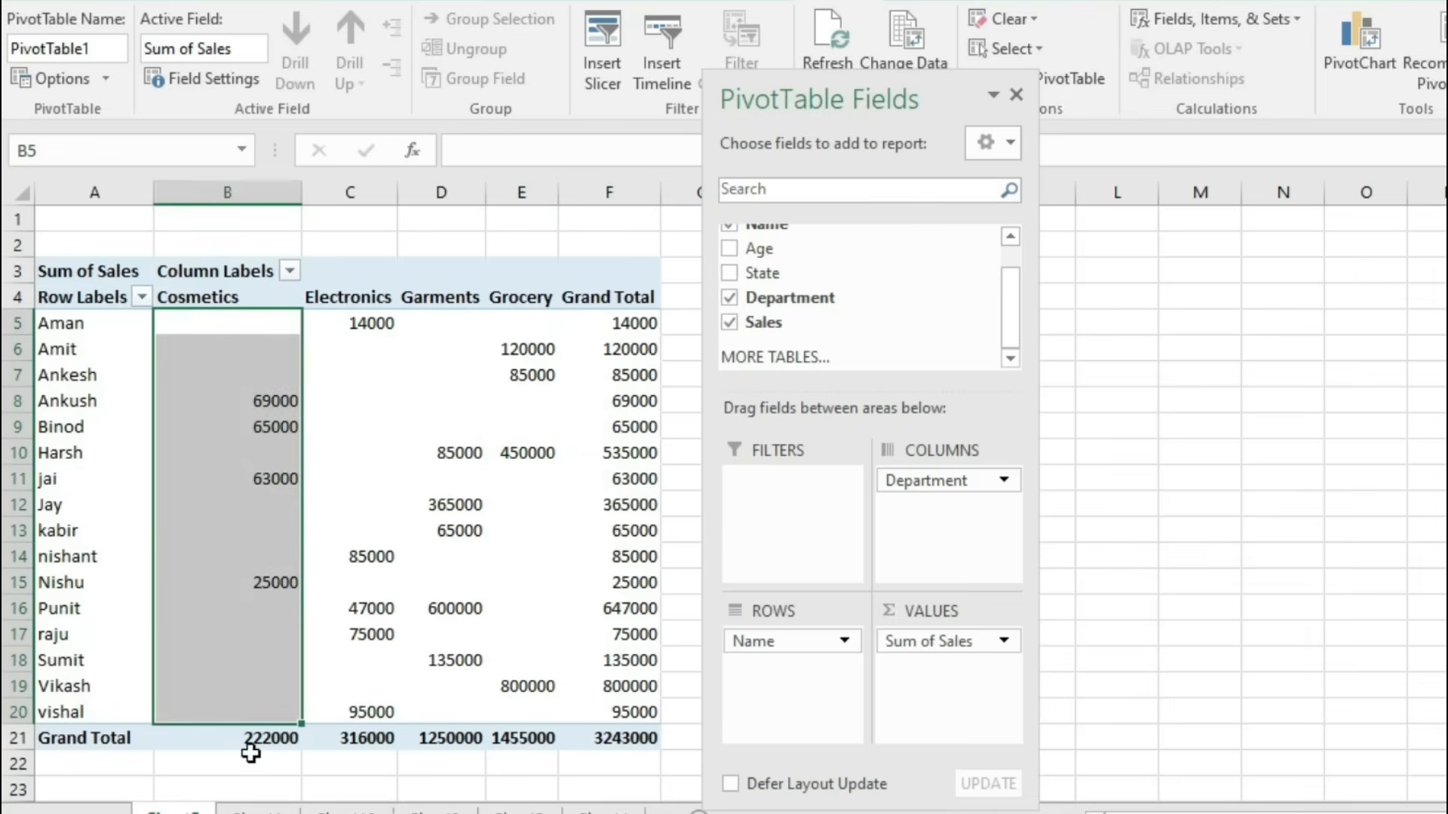
drag(362, 324, 384, 716)
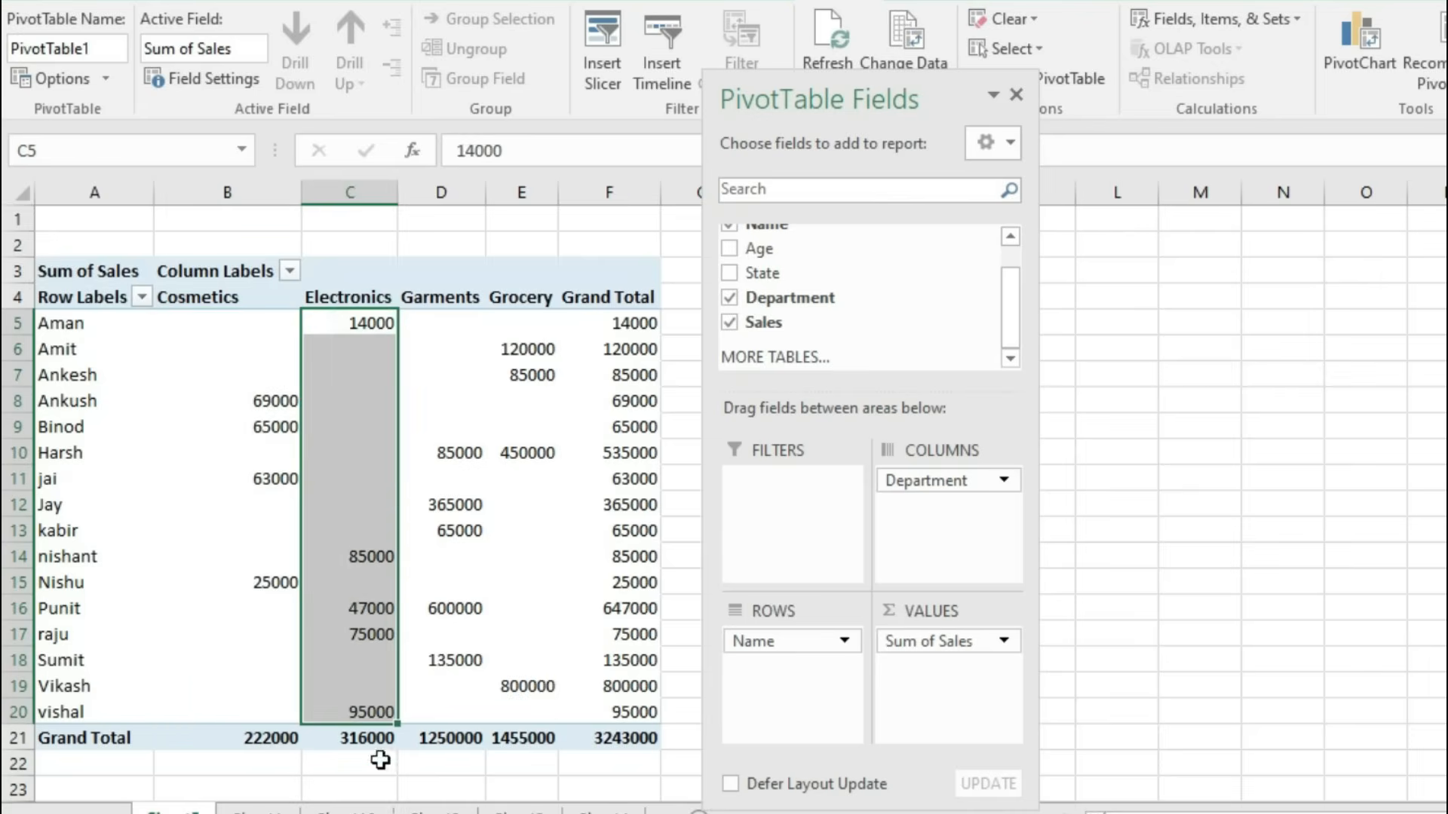
drag(459, 331, 441, 706)
drag(533, 323, 536, 710)
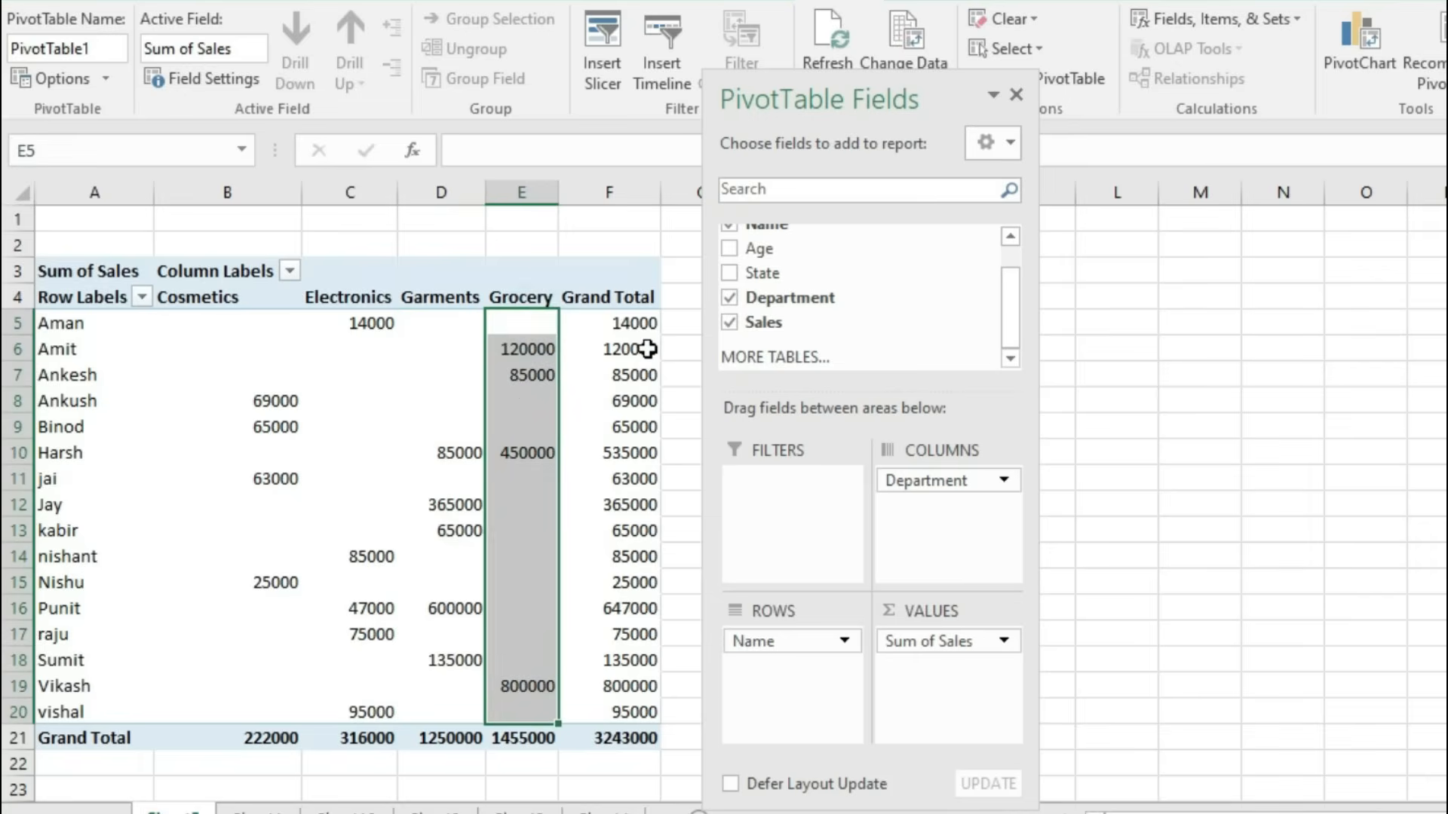
click(611, 738)
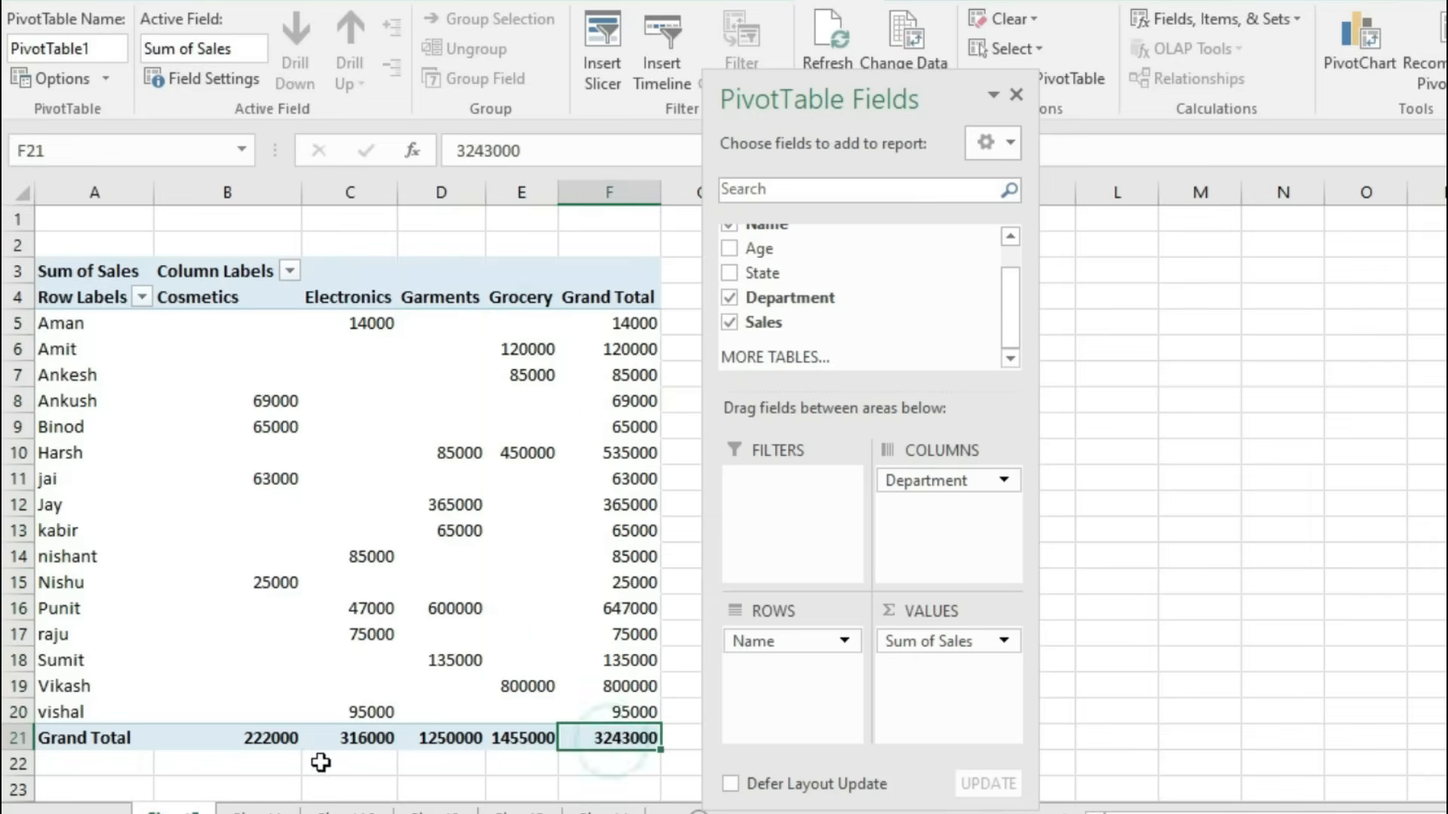
click(255, 743)
drag(255, 743, 532, 741)
click(624, 743)
key(ctrl+Page_Down)
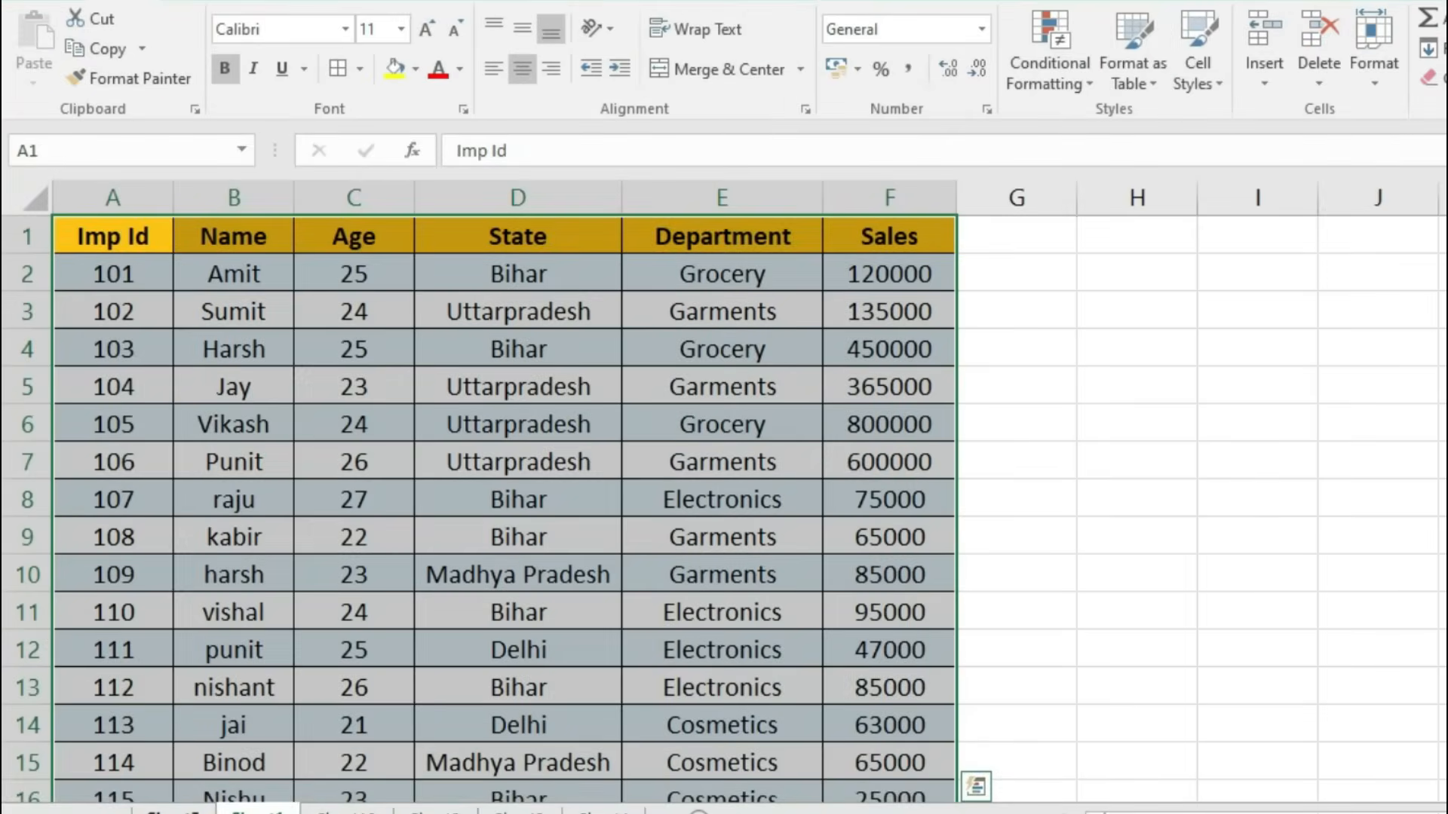
key(ctrl+Page_Up)
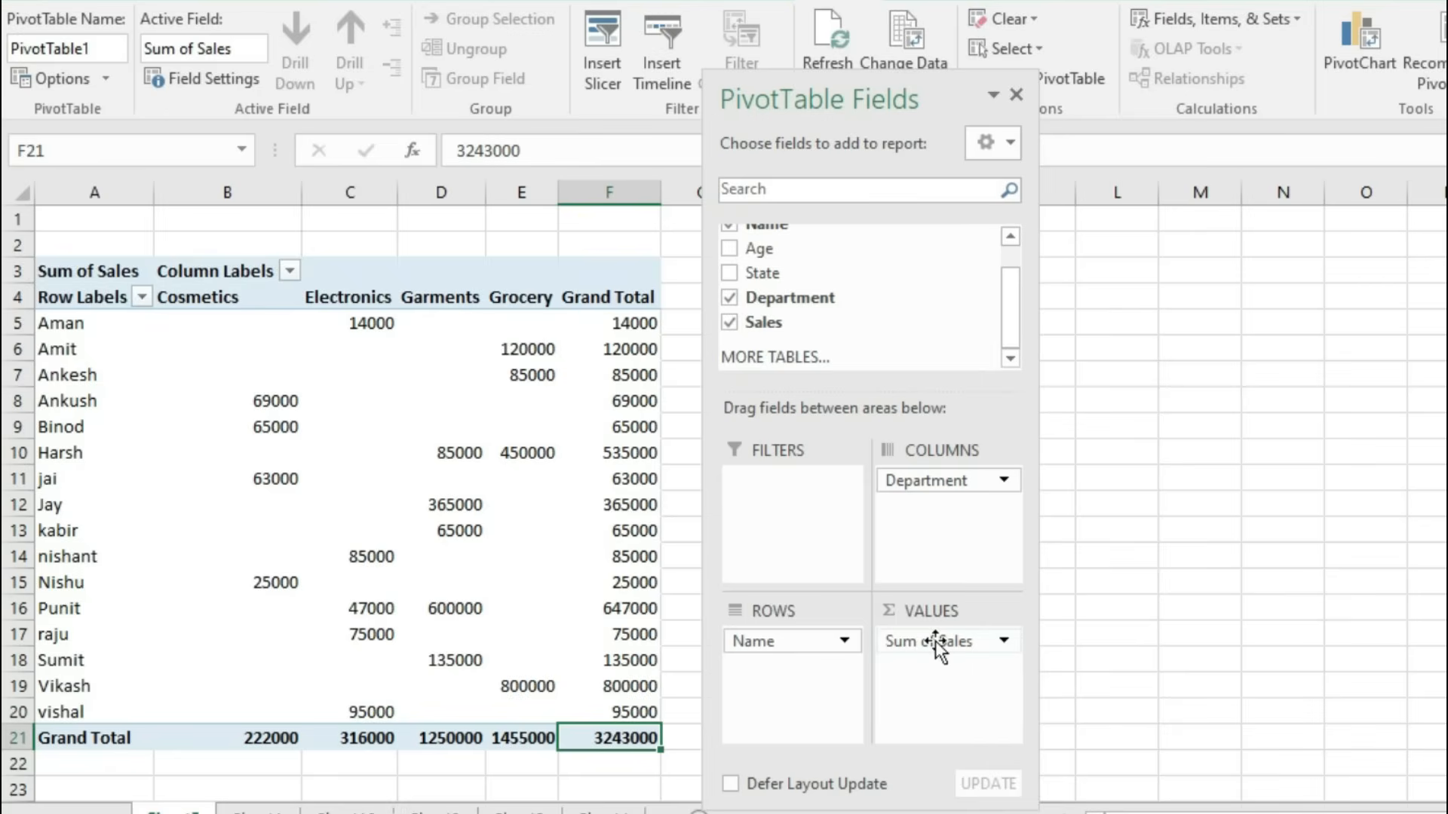
mouse_move(398, 611)
click(83, 271)
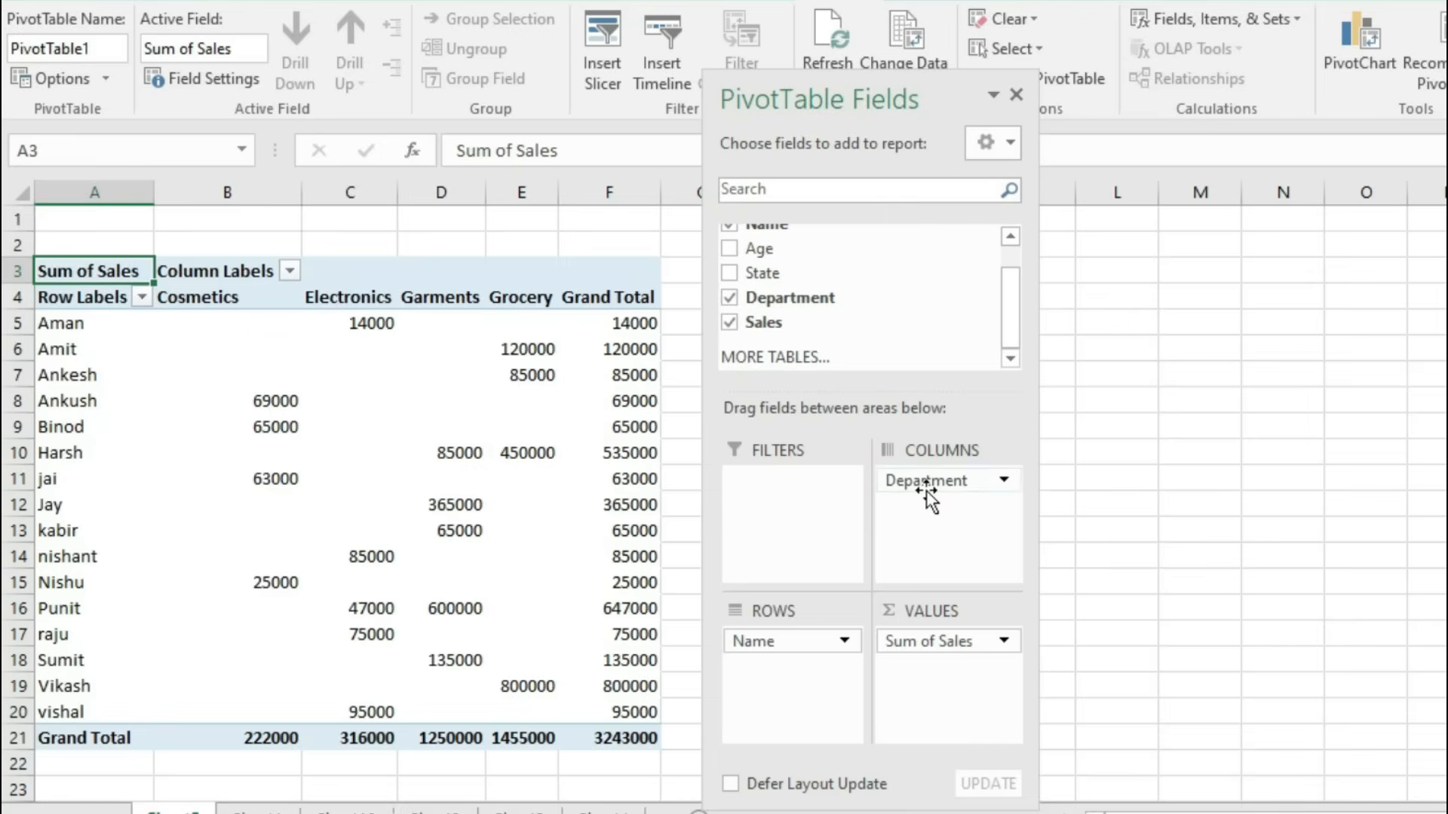
Step: Move Department into the report filter and filter the pivot to Electronics
mouse_move(577, 564)
drag(905, 482, 798, 485)
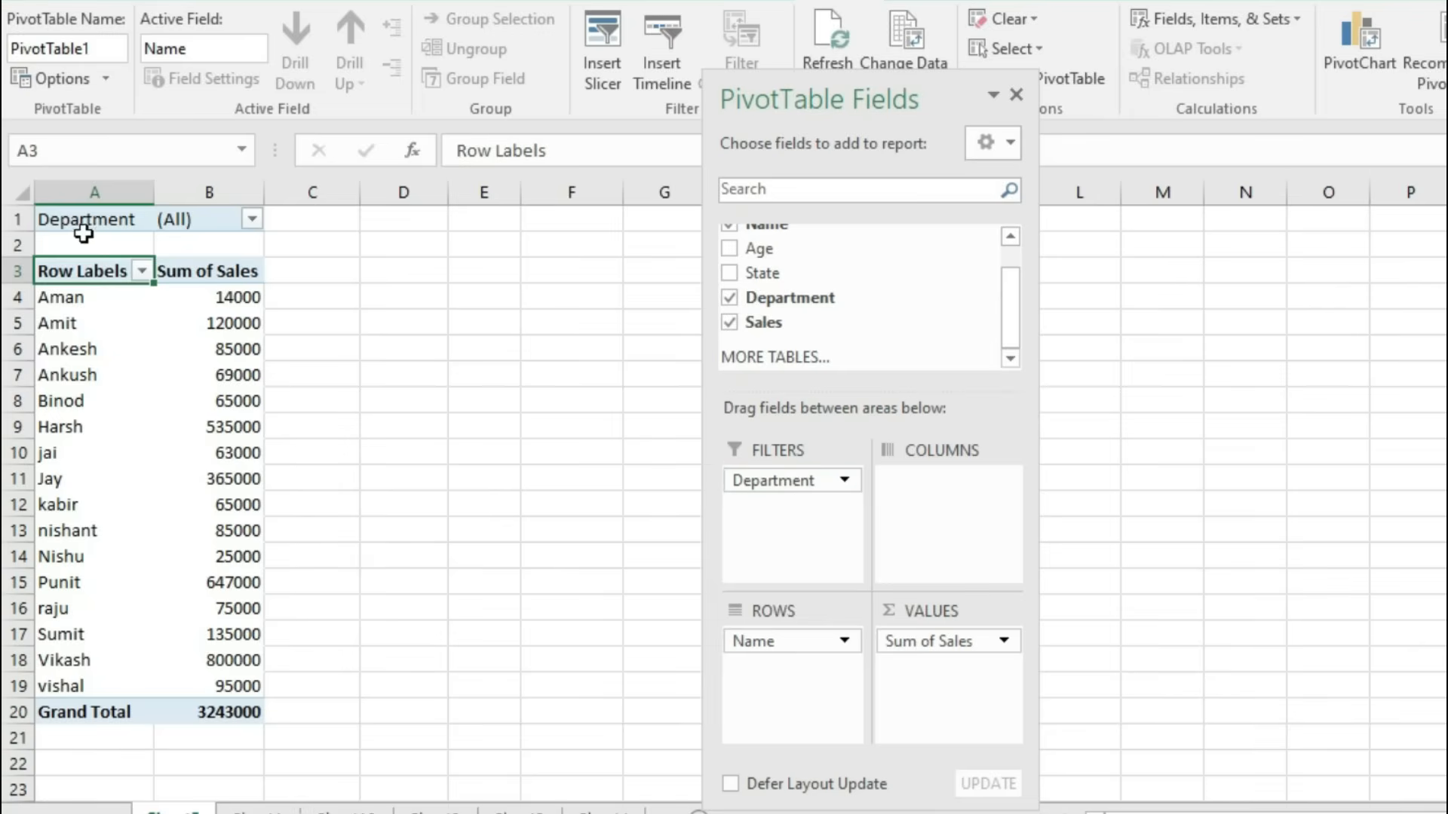
click(252, 220)
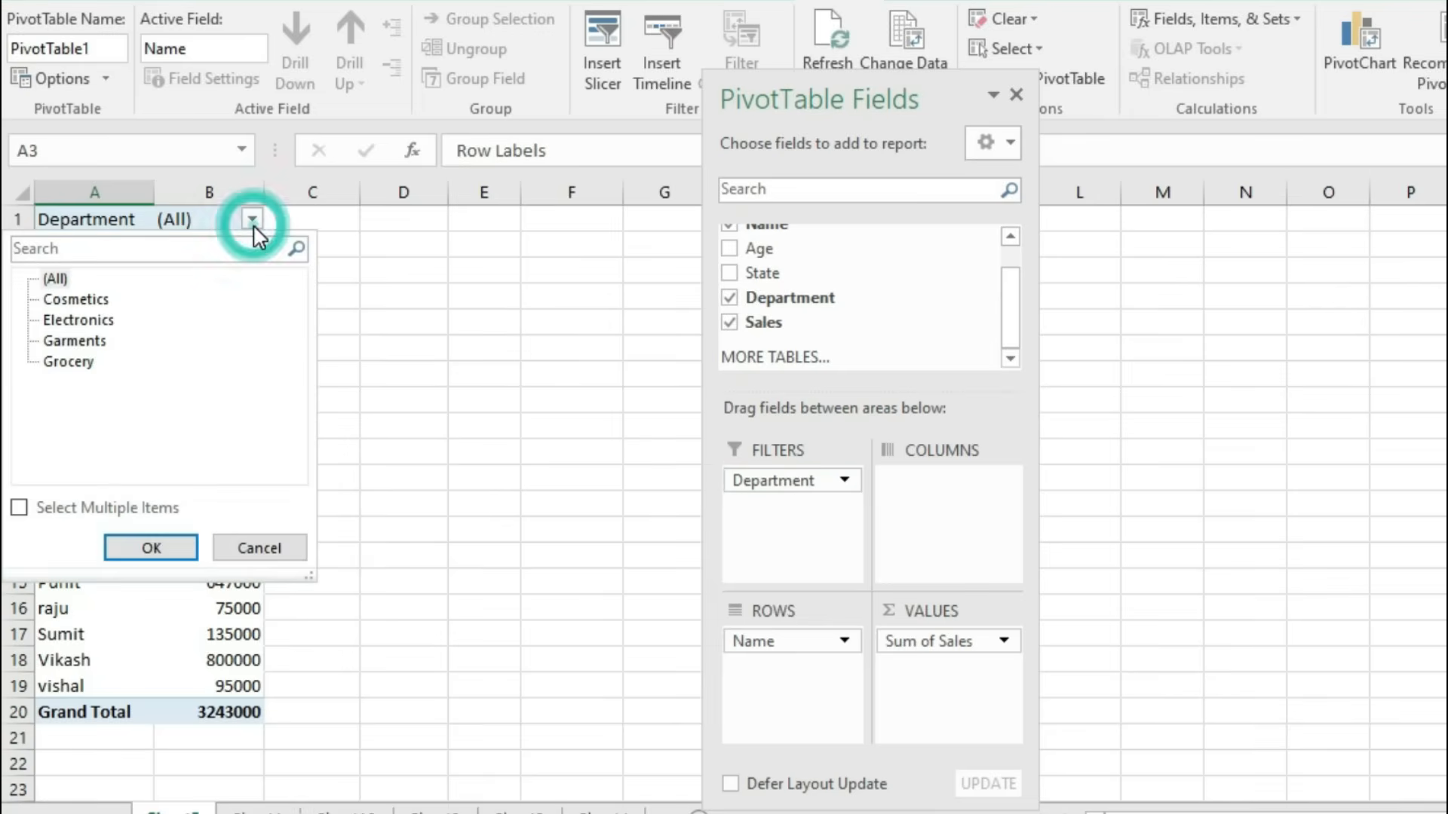
click(71, 321)
click(152, 548)
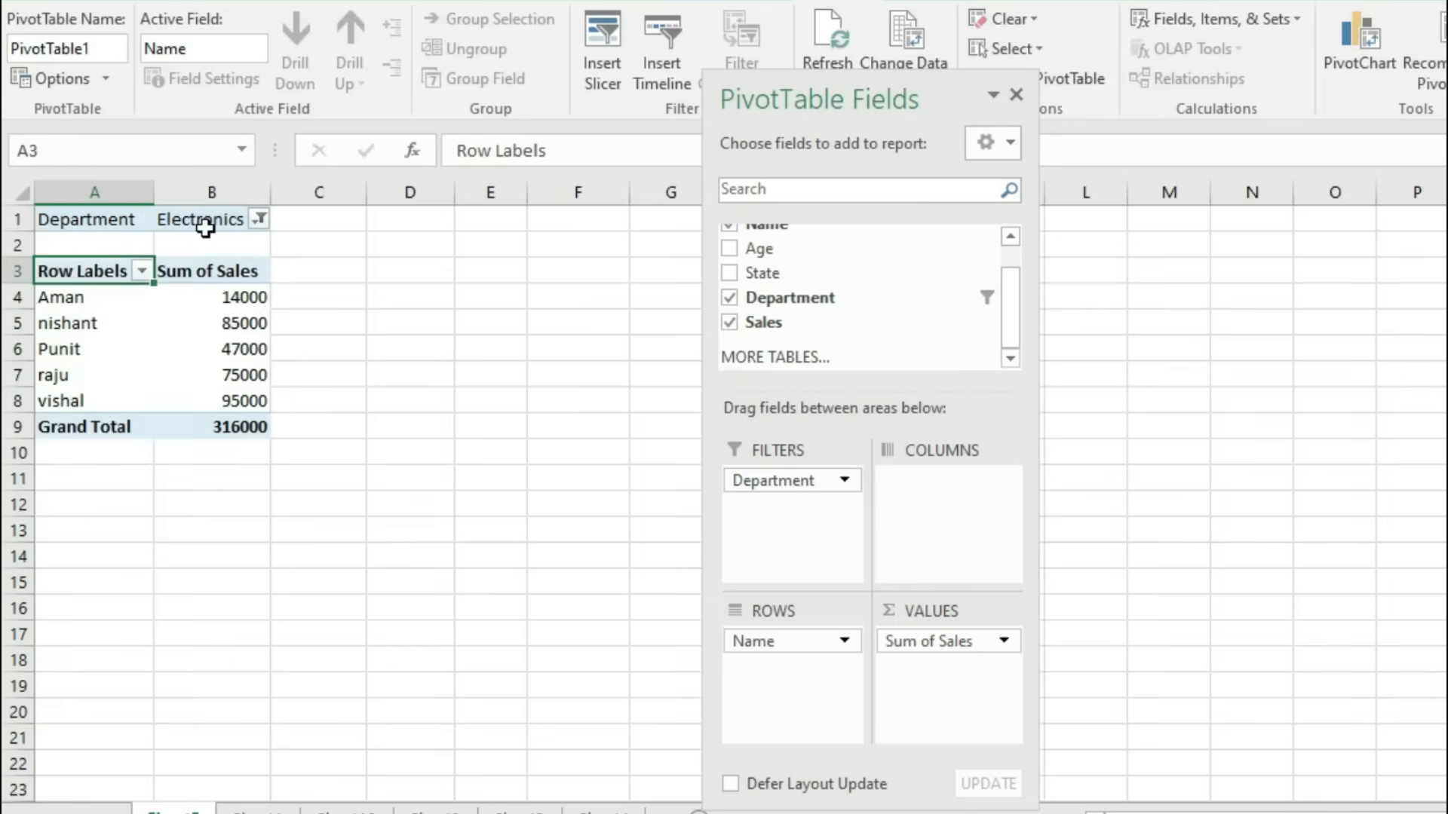
Step: Review Aman's, nishant's, Punit's and the Grand Total sales, then reopen the Department filter list
click(211, 299)
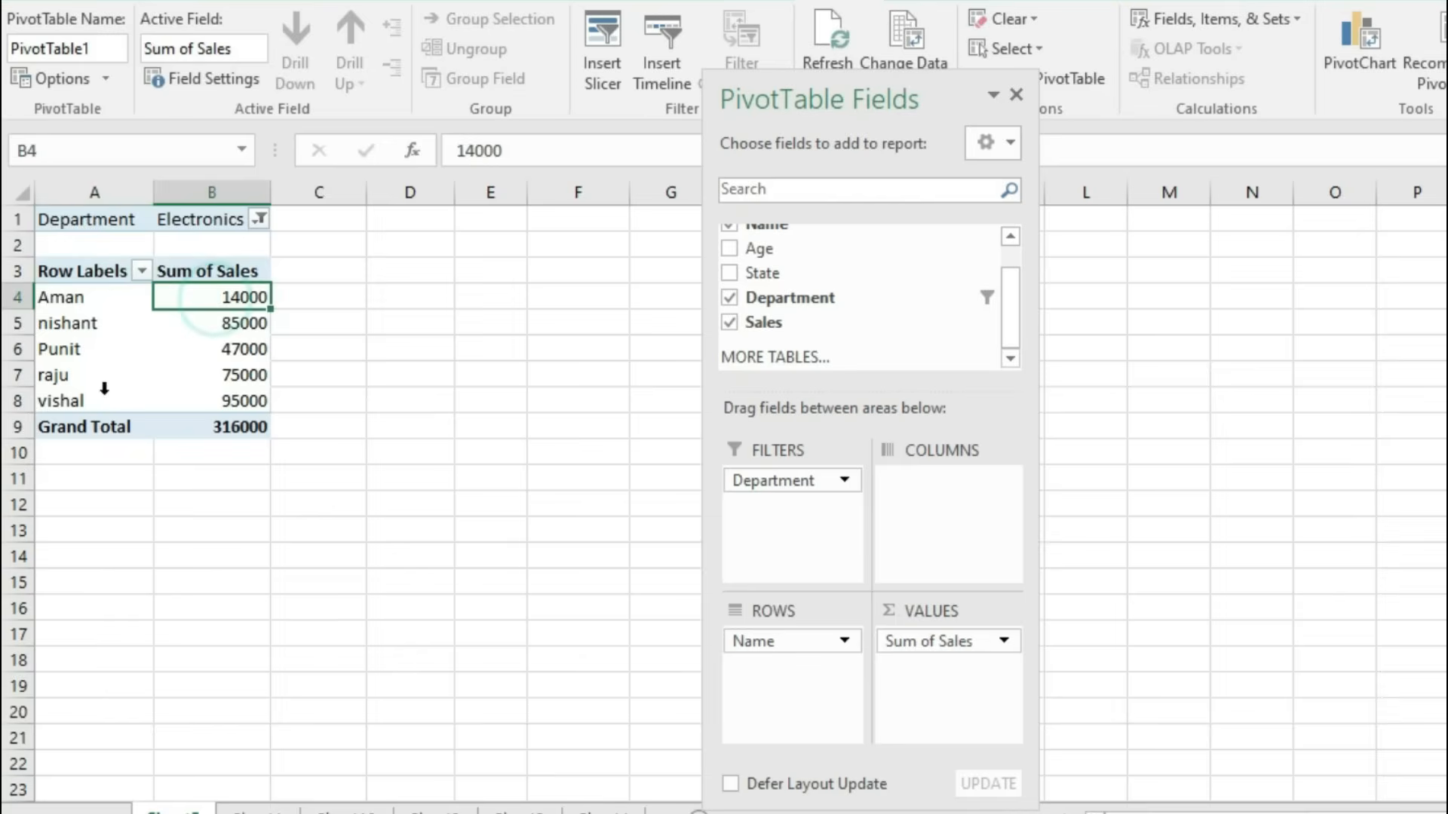
click(51, 326)
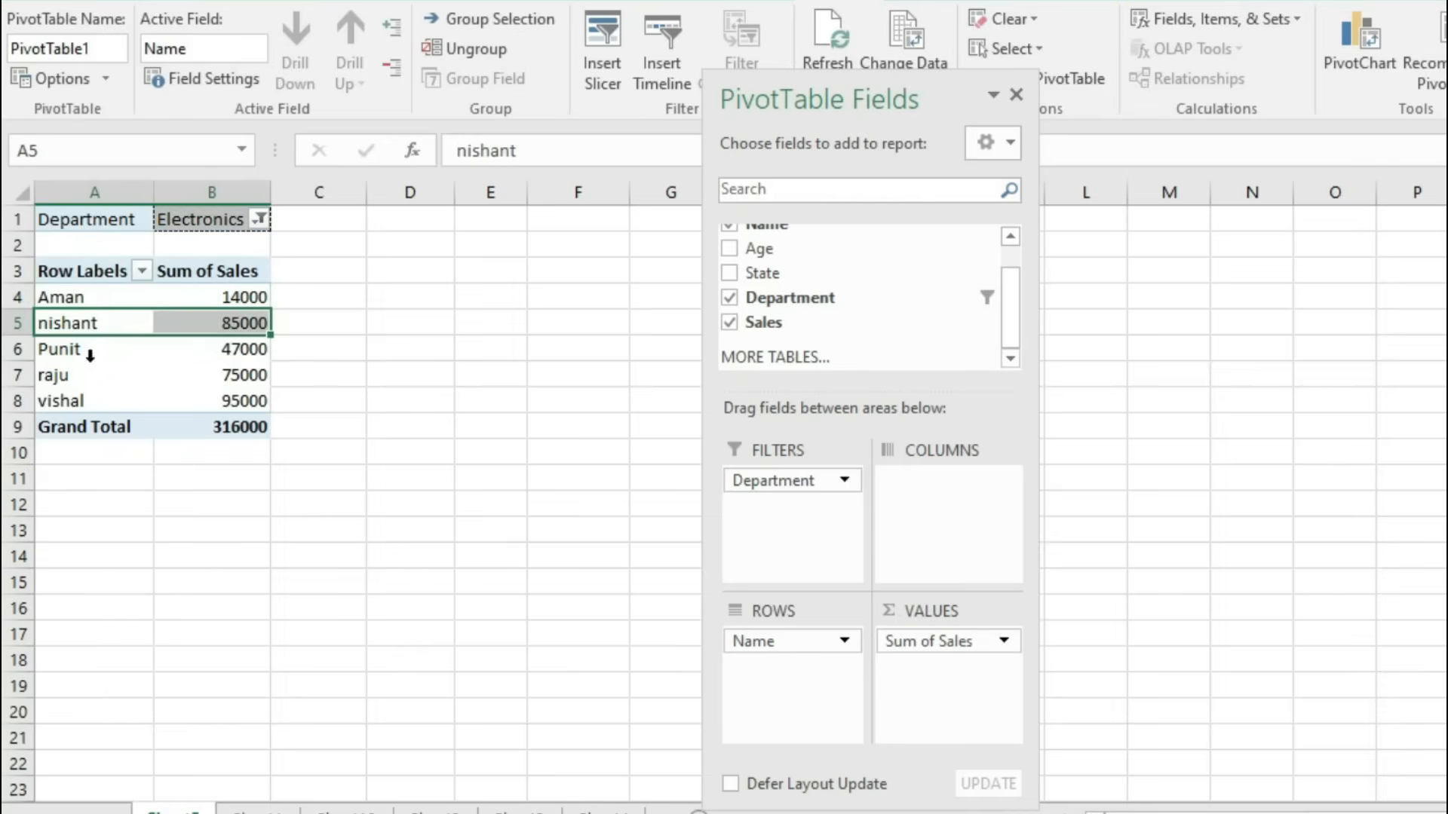
click(197, 352)
click(215, 424)
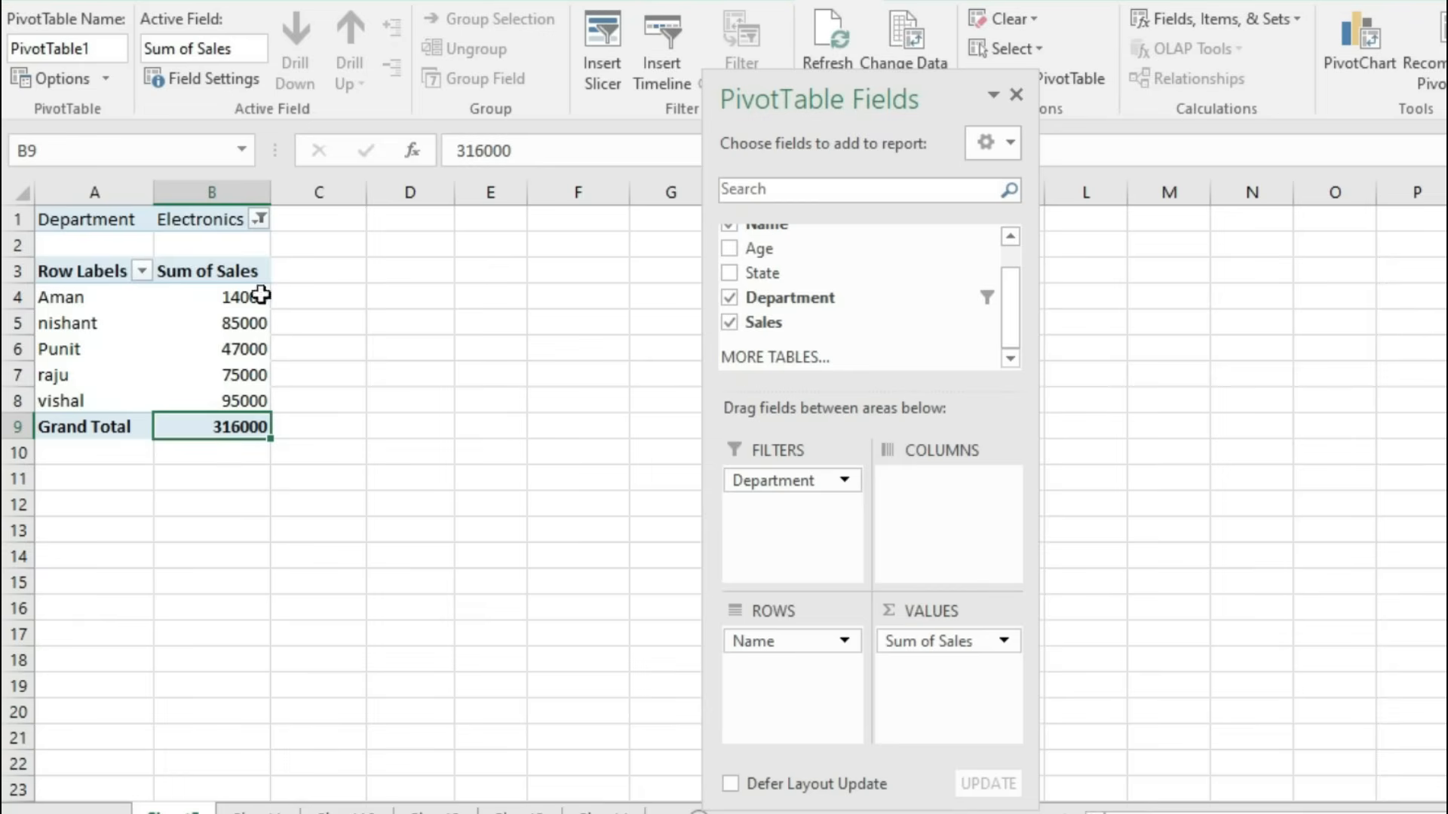
click(259, 219)
Step: Filter the pivot to Grocery, check Vikash's value, then glance at the source sheet and return
click(71, 362)
click(152, 548)
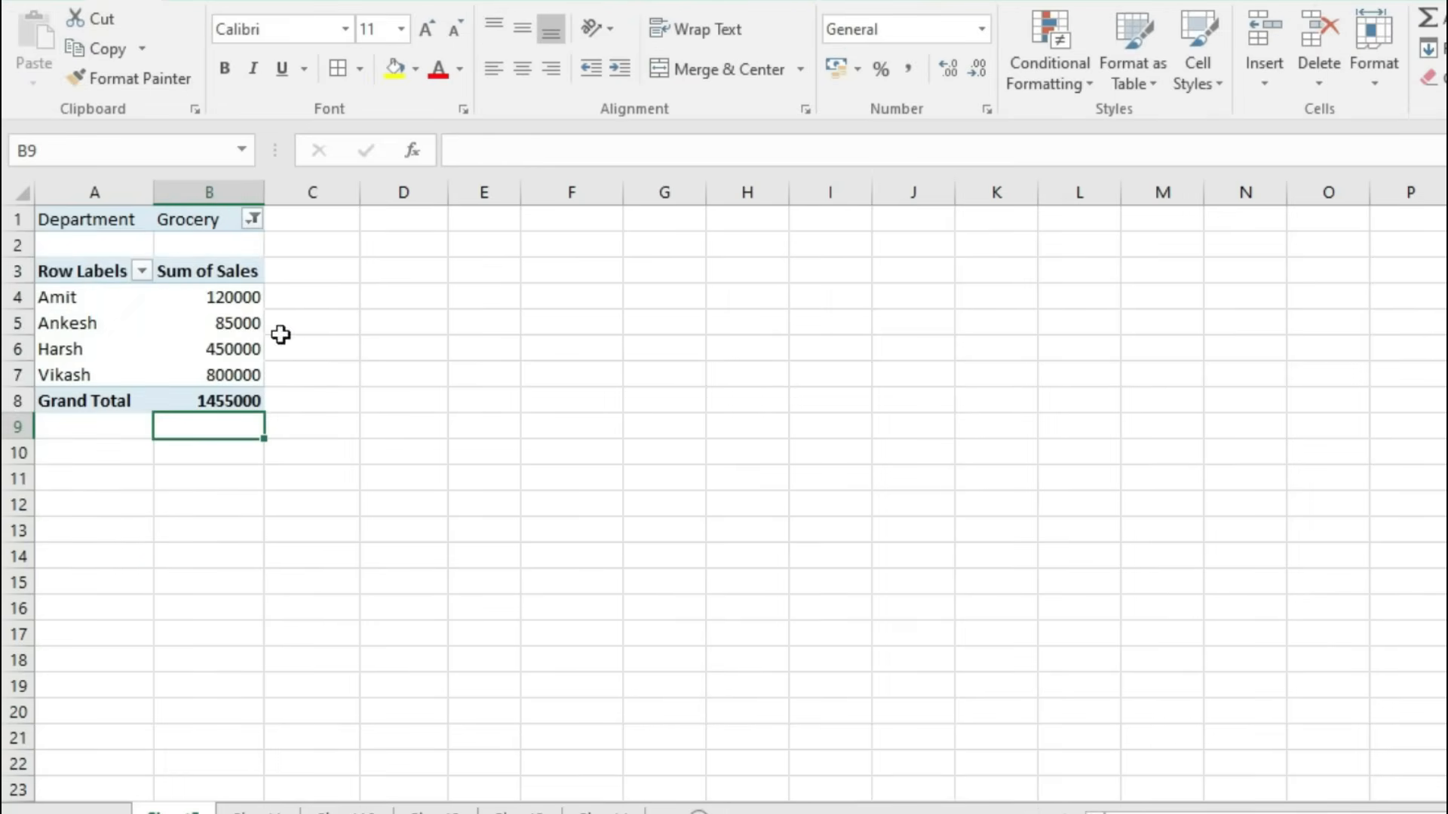
click(240, 374)
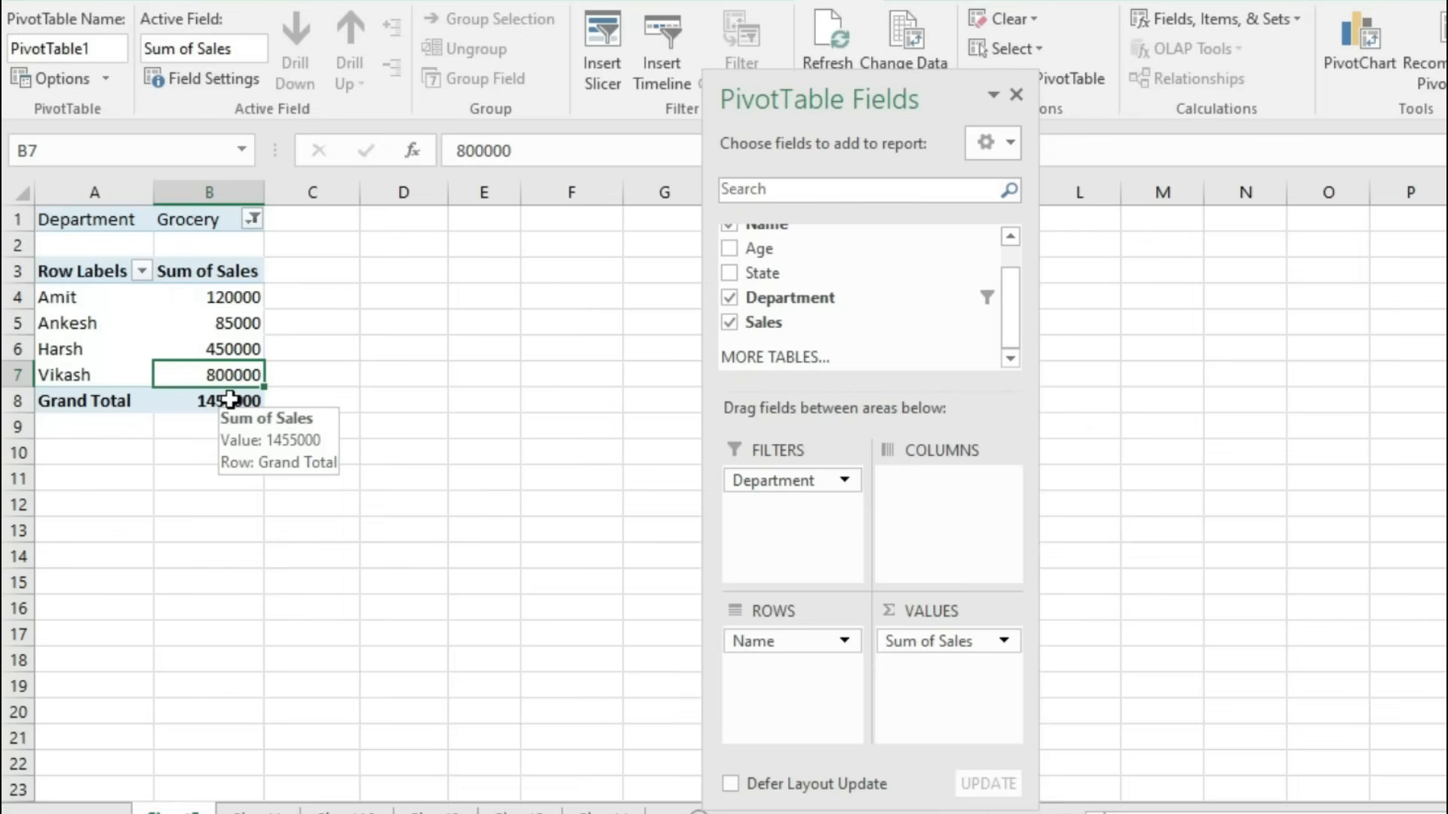
drag(1009, 330, 1021, 273)
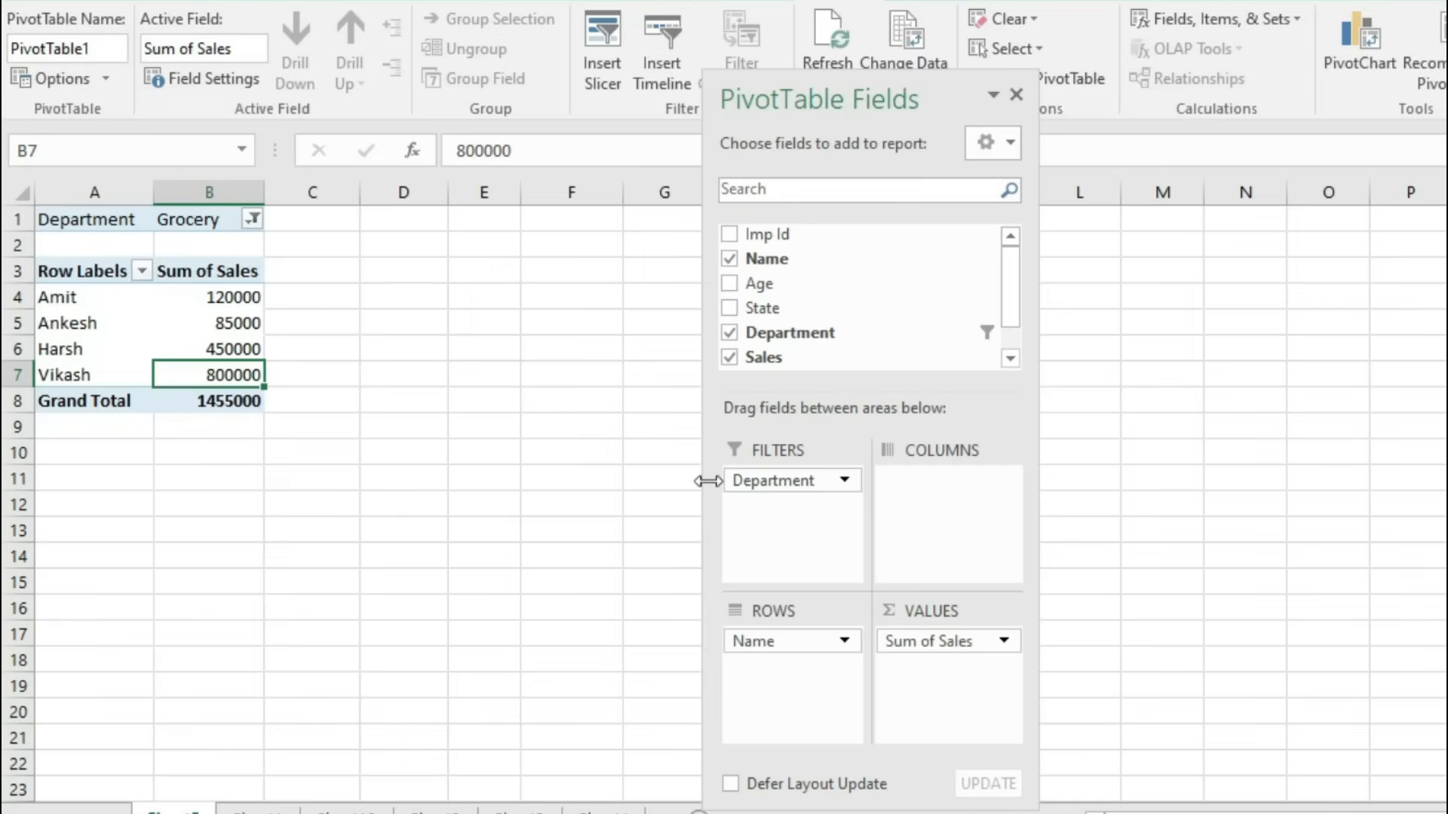
click(275, 811)
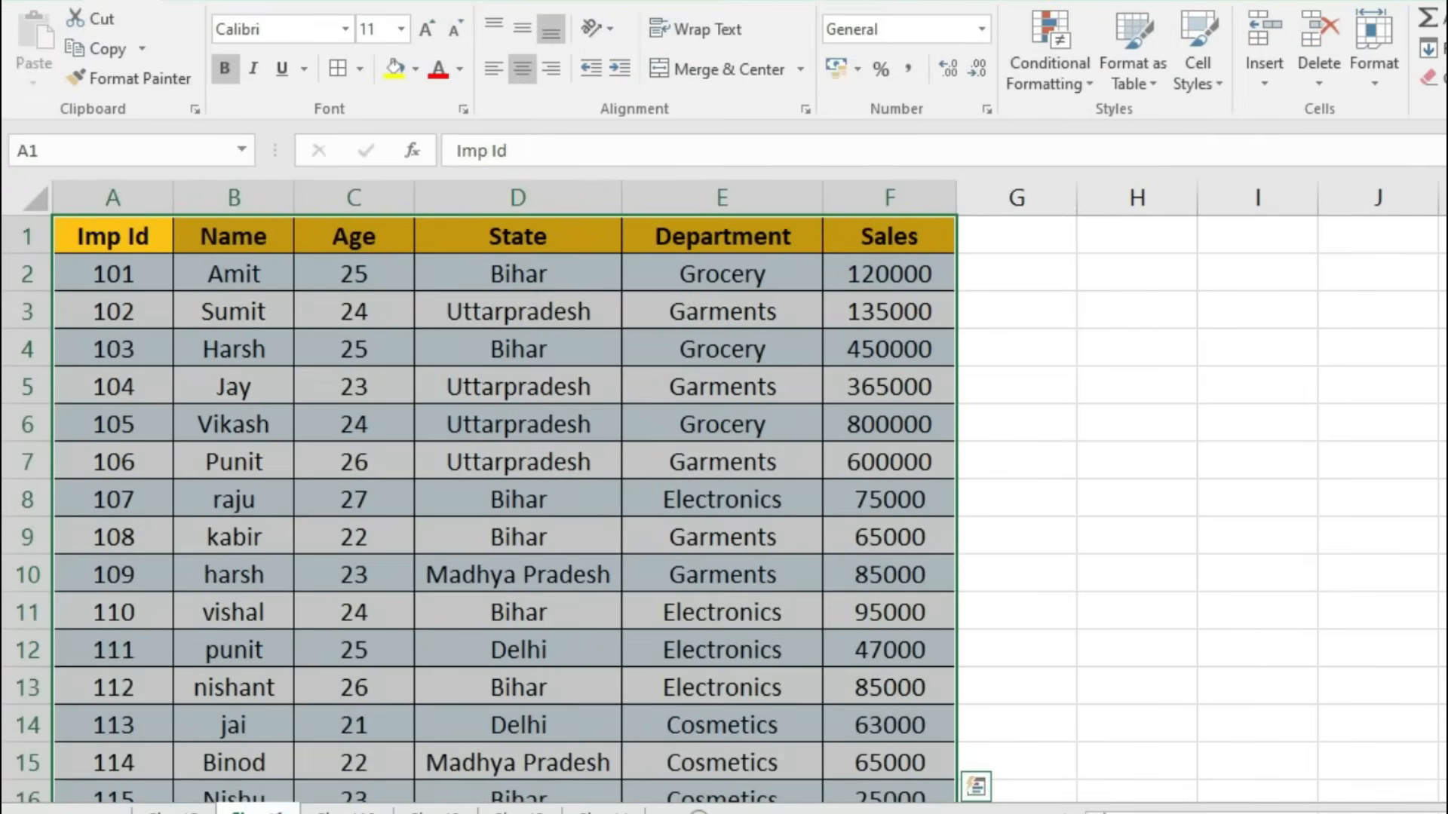
click(189, 809)
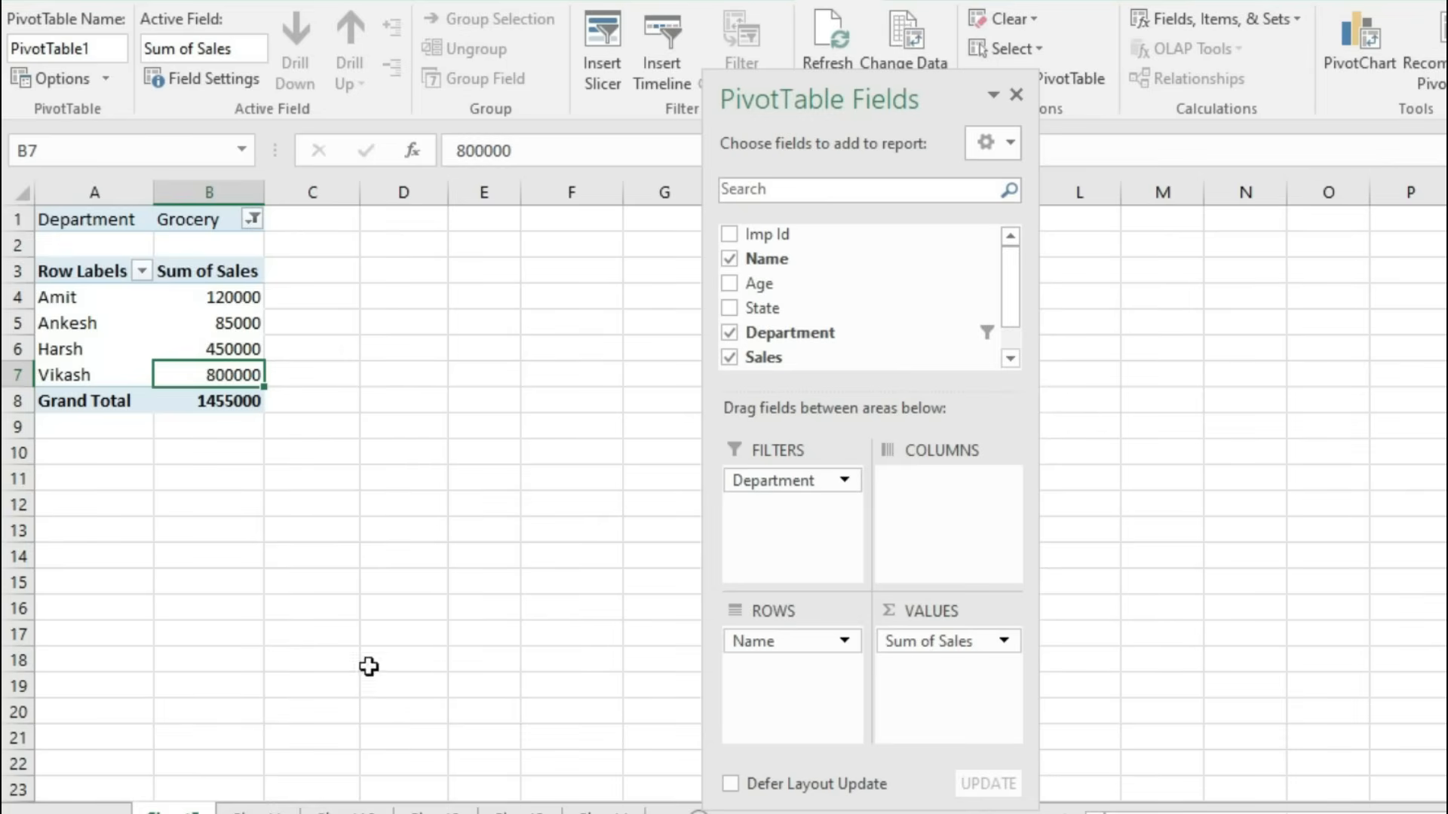
click(1016, 95)
click(105, 52)
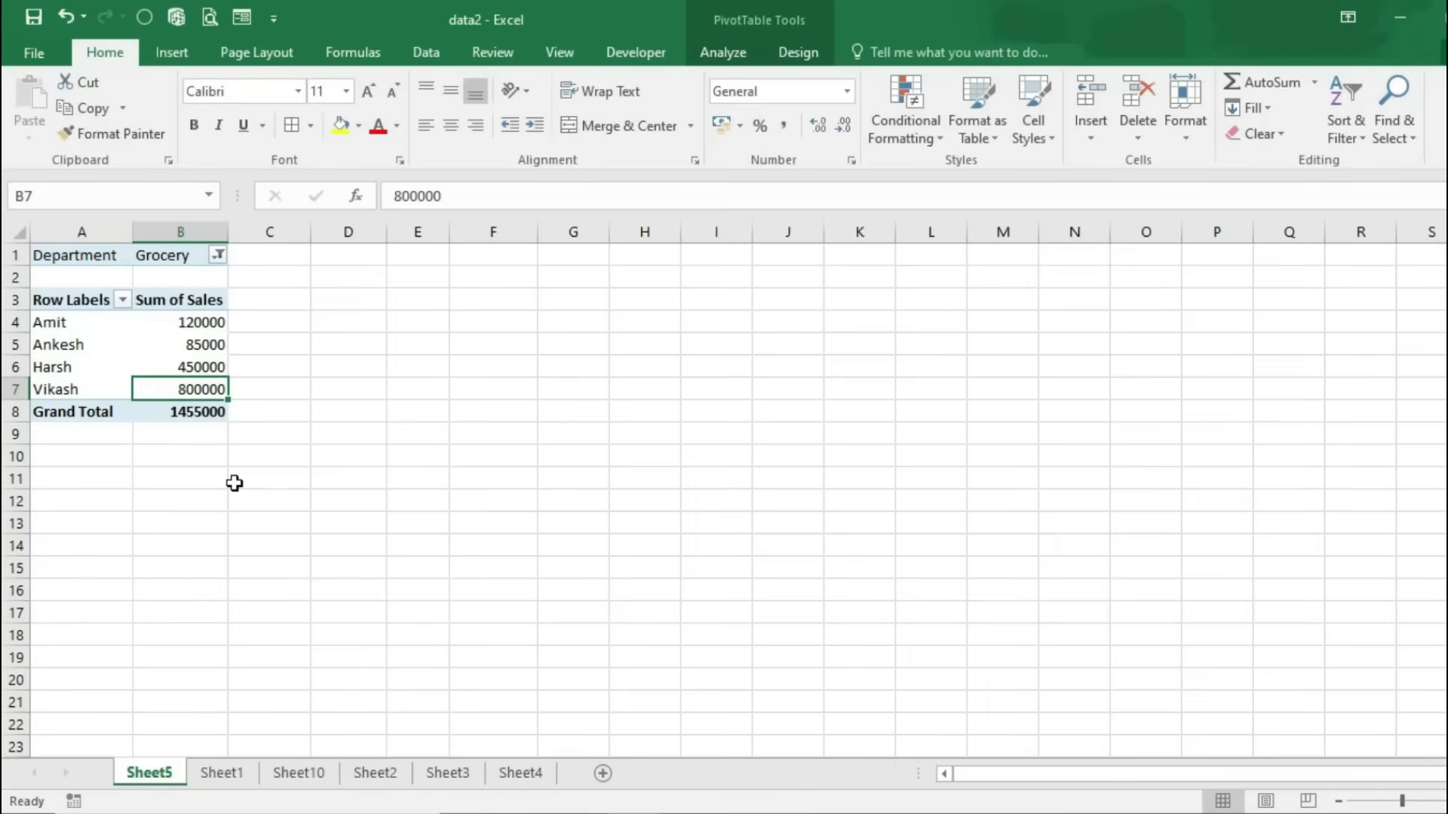
click(185, 347)
click(185, 369)
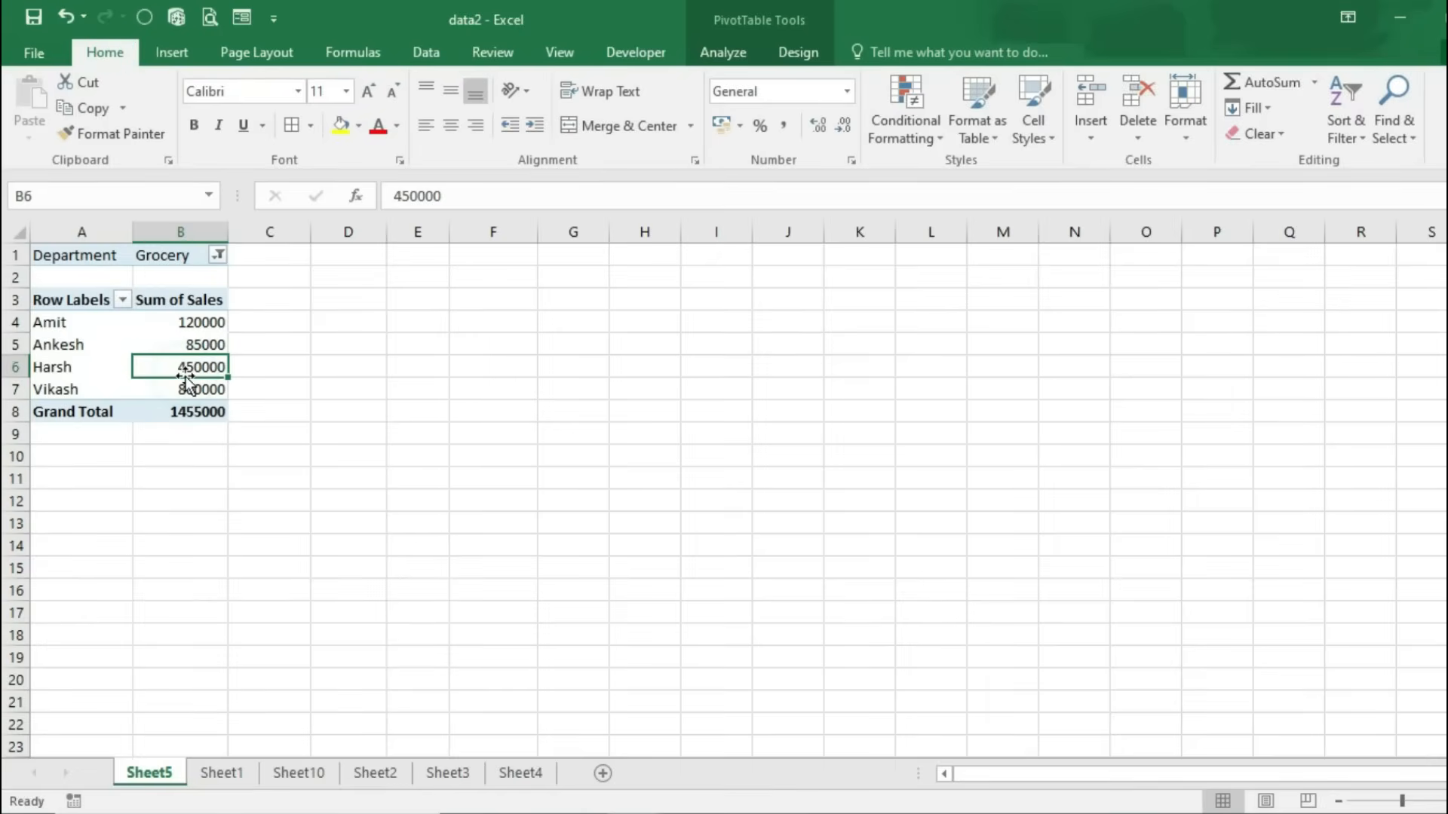
click(811, 52)
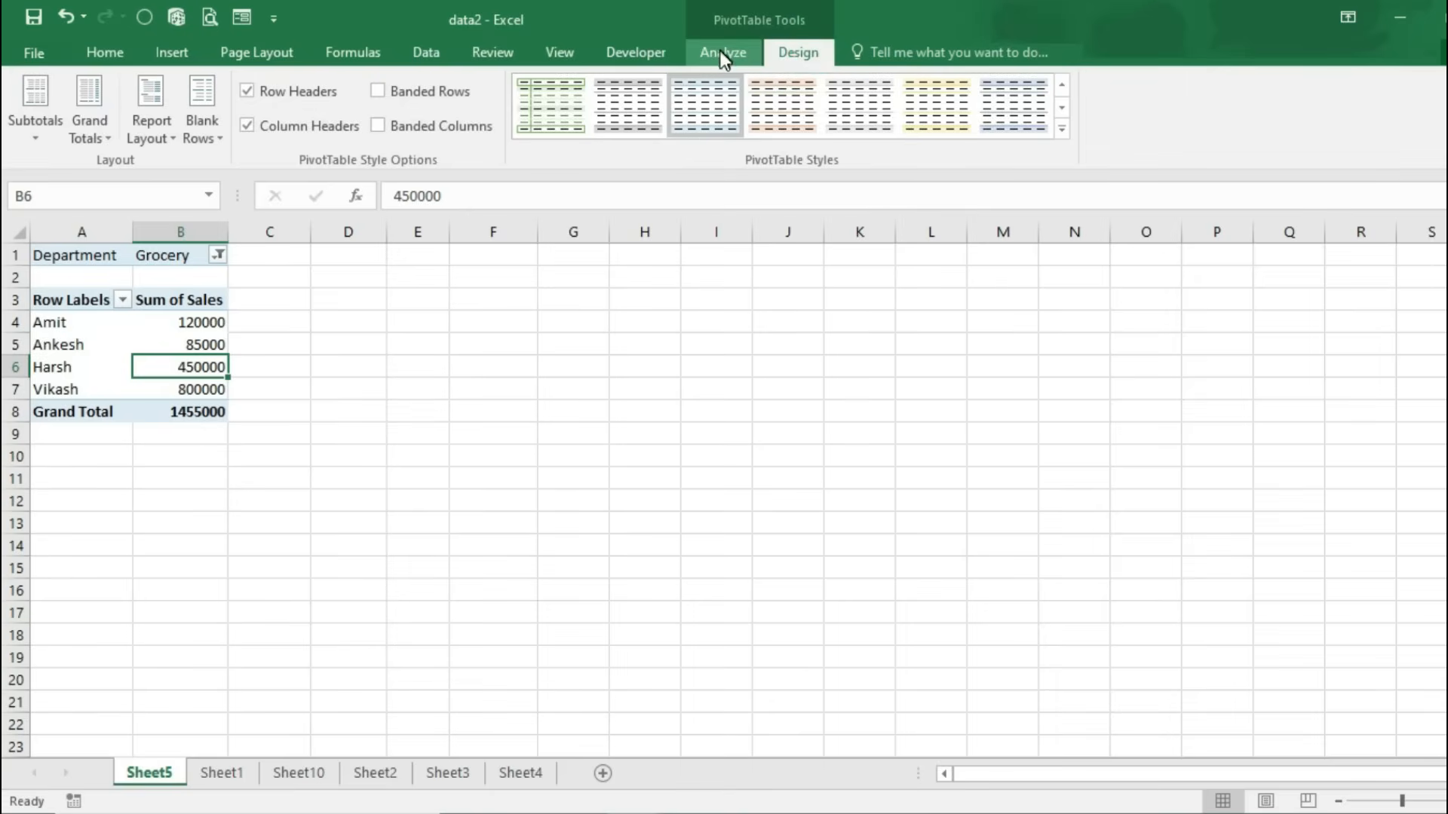
drag(68, 389, 68, 323)
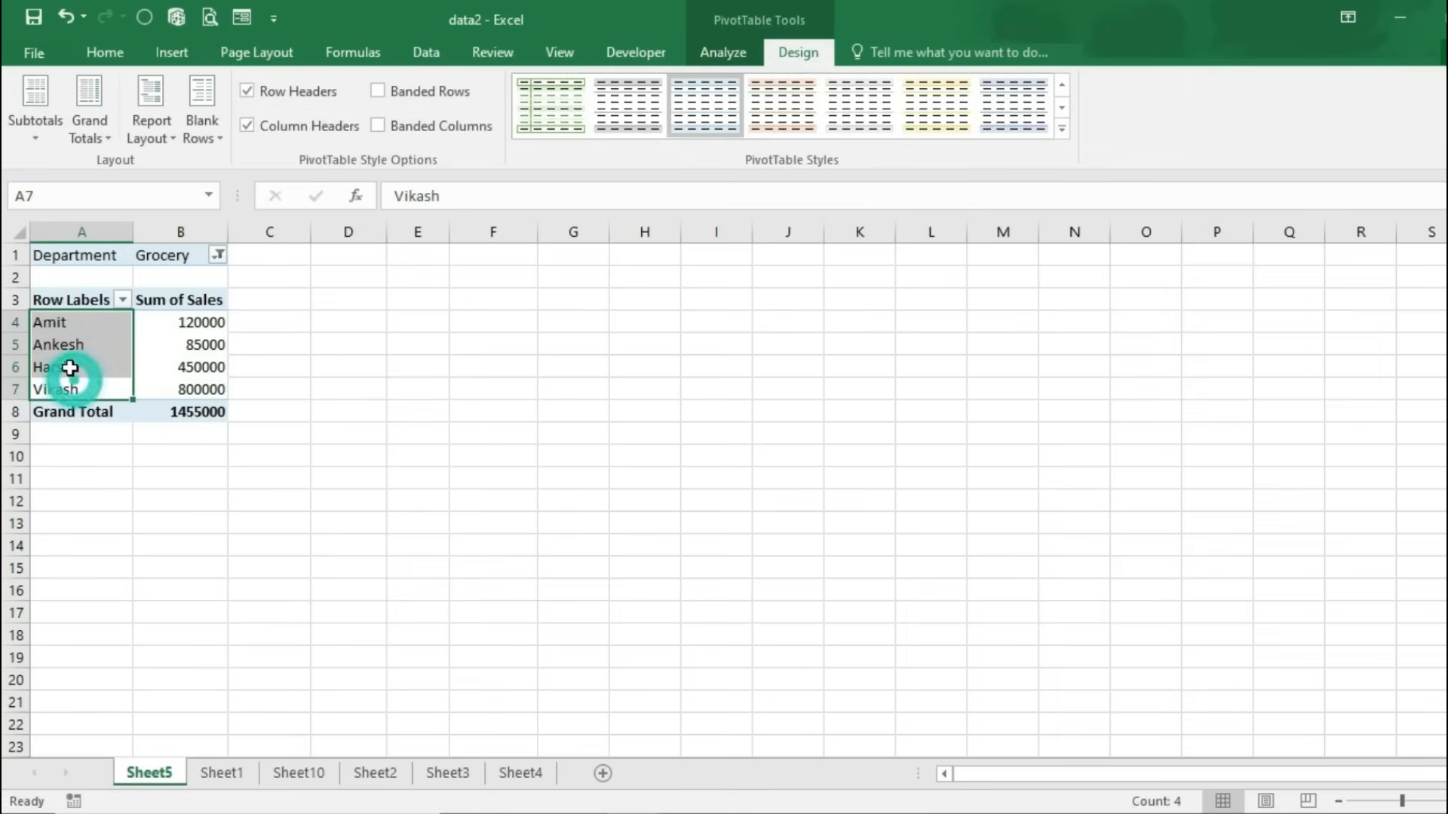
click(726, 53)
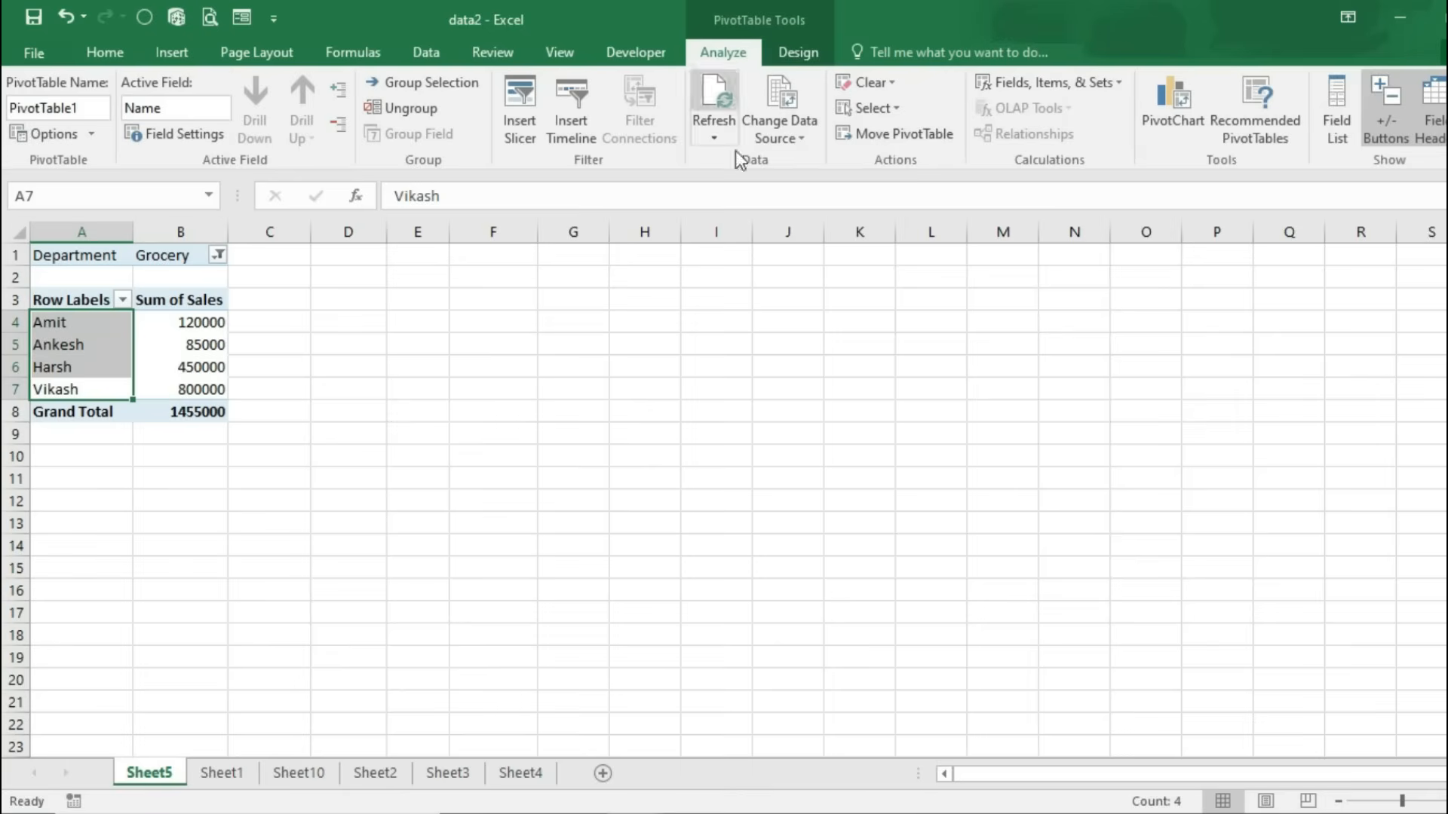
Step: Insert the recommended pivot with Count of Imp Id, Sum of Sales and Sum of Age by Department
click(1334, 99)
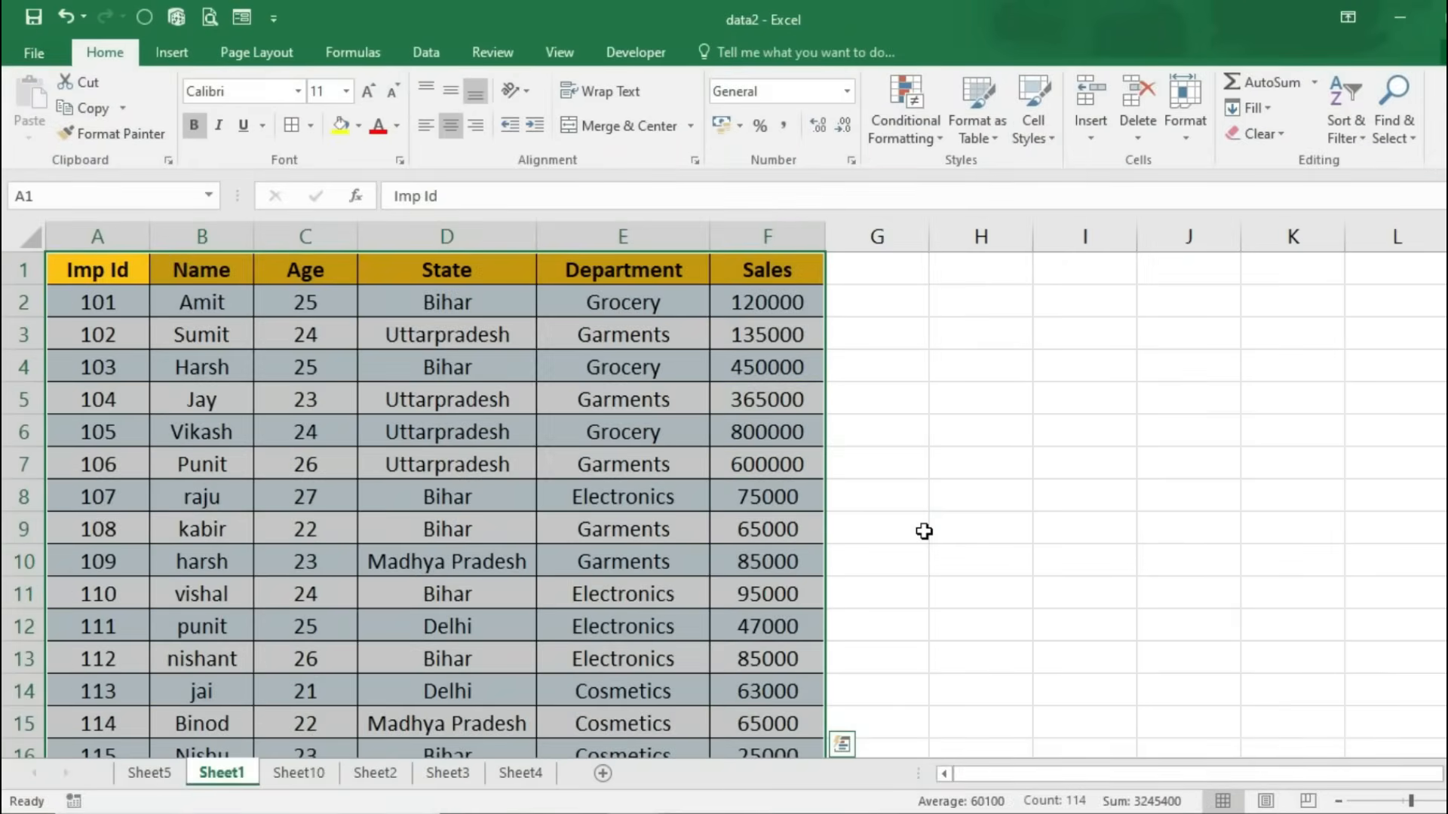
click(174, 62)
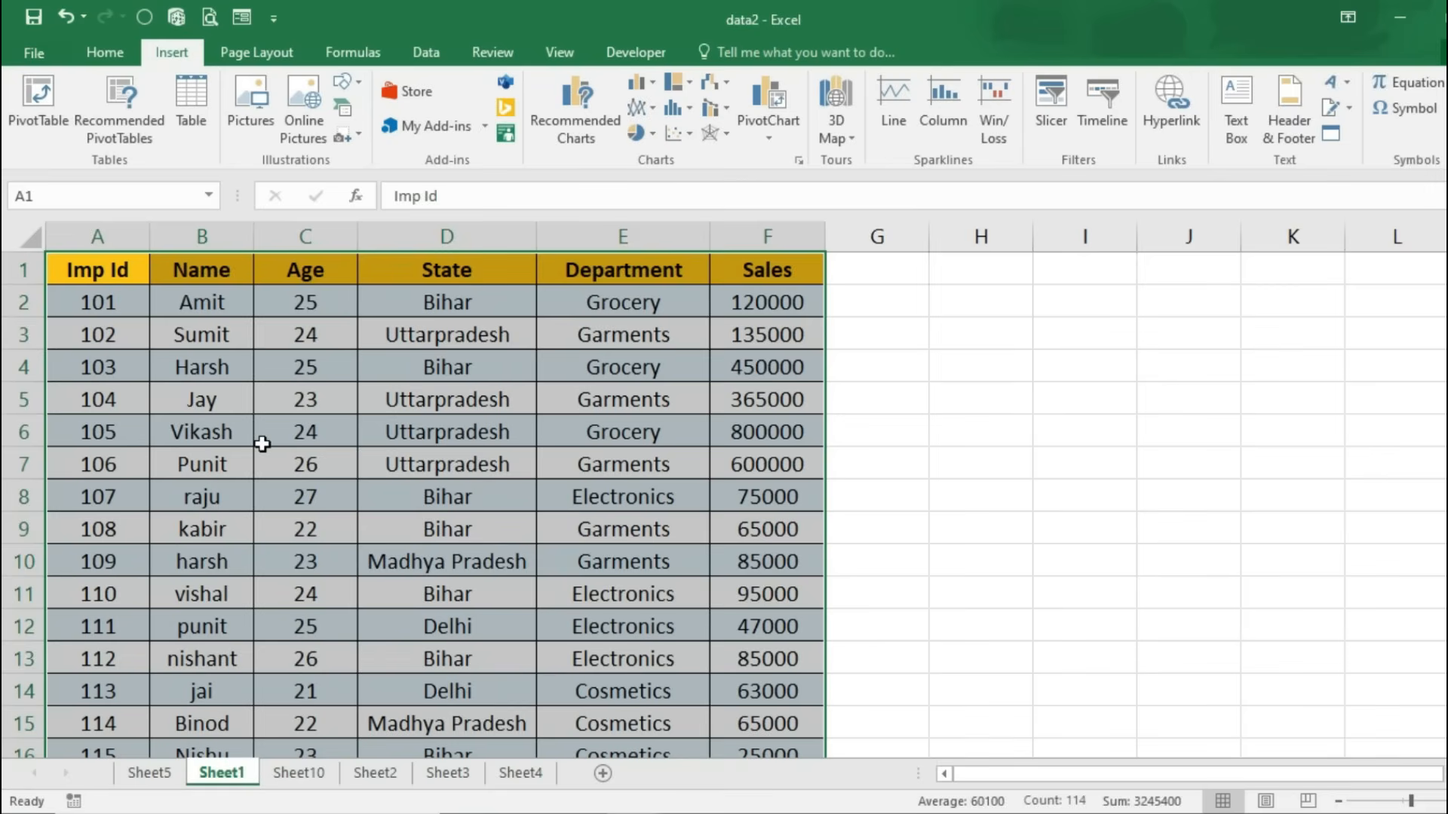
click(108, 124)
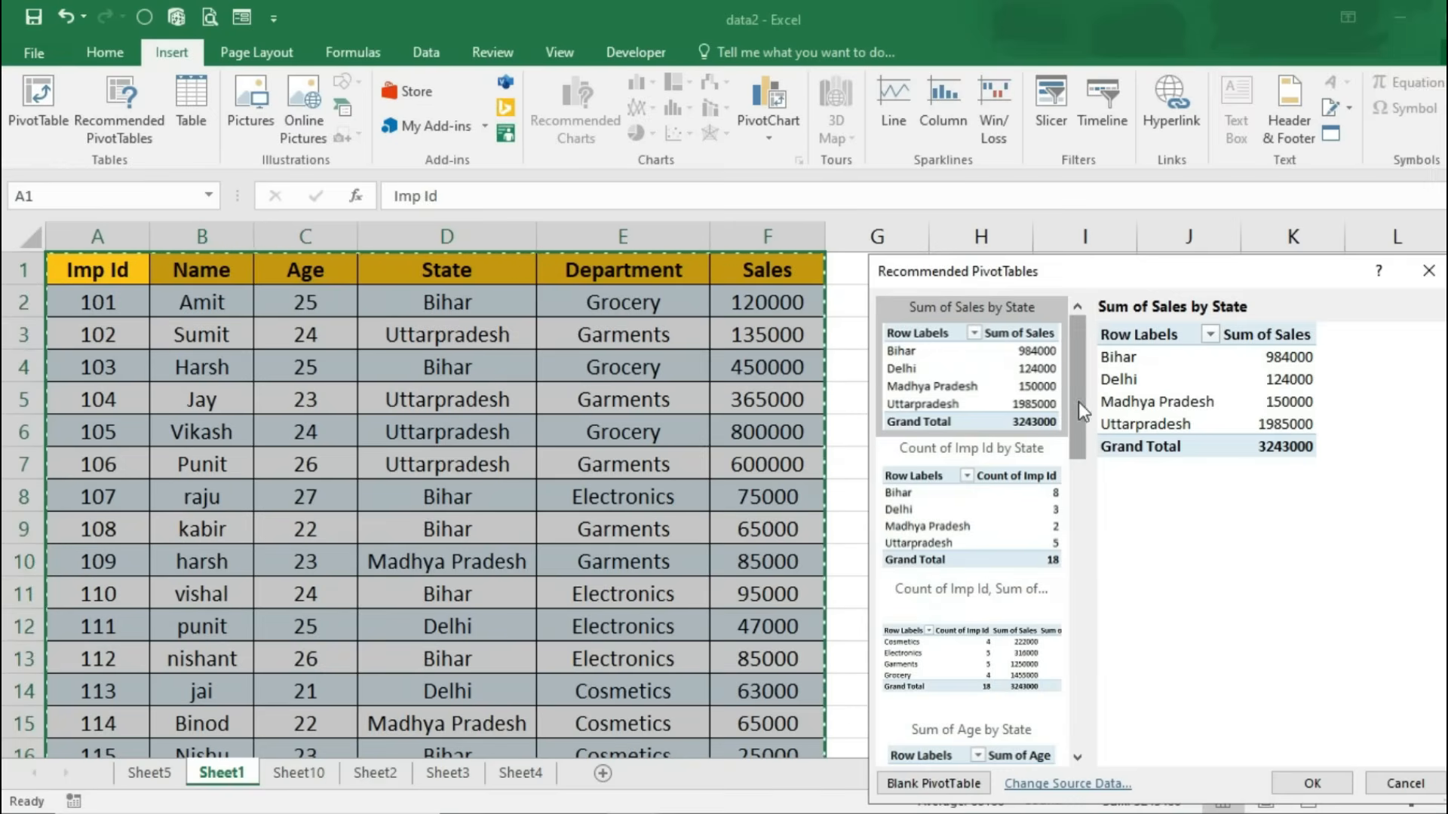
drag(1078, 401, 1074, 464)
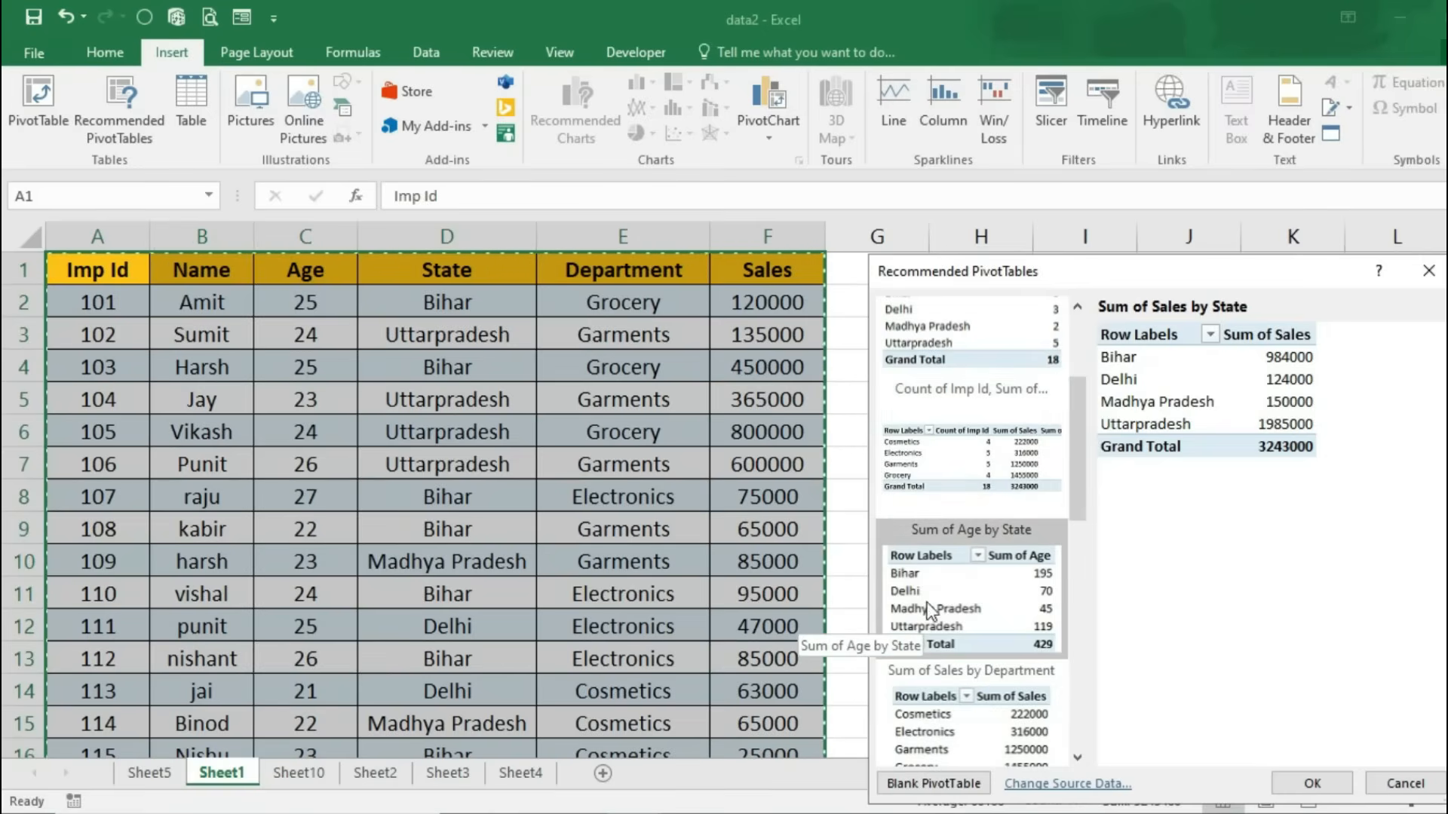
click(948, 487)
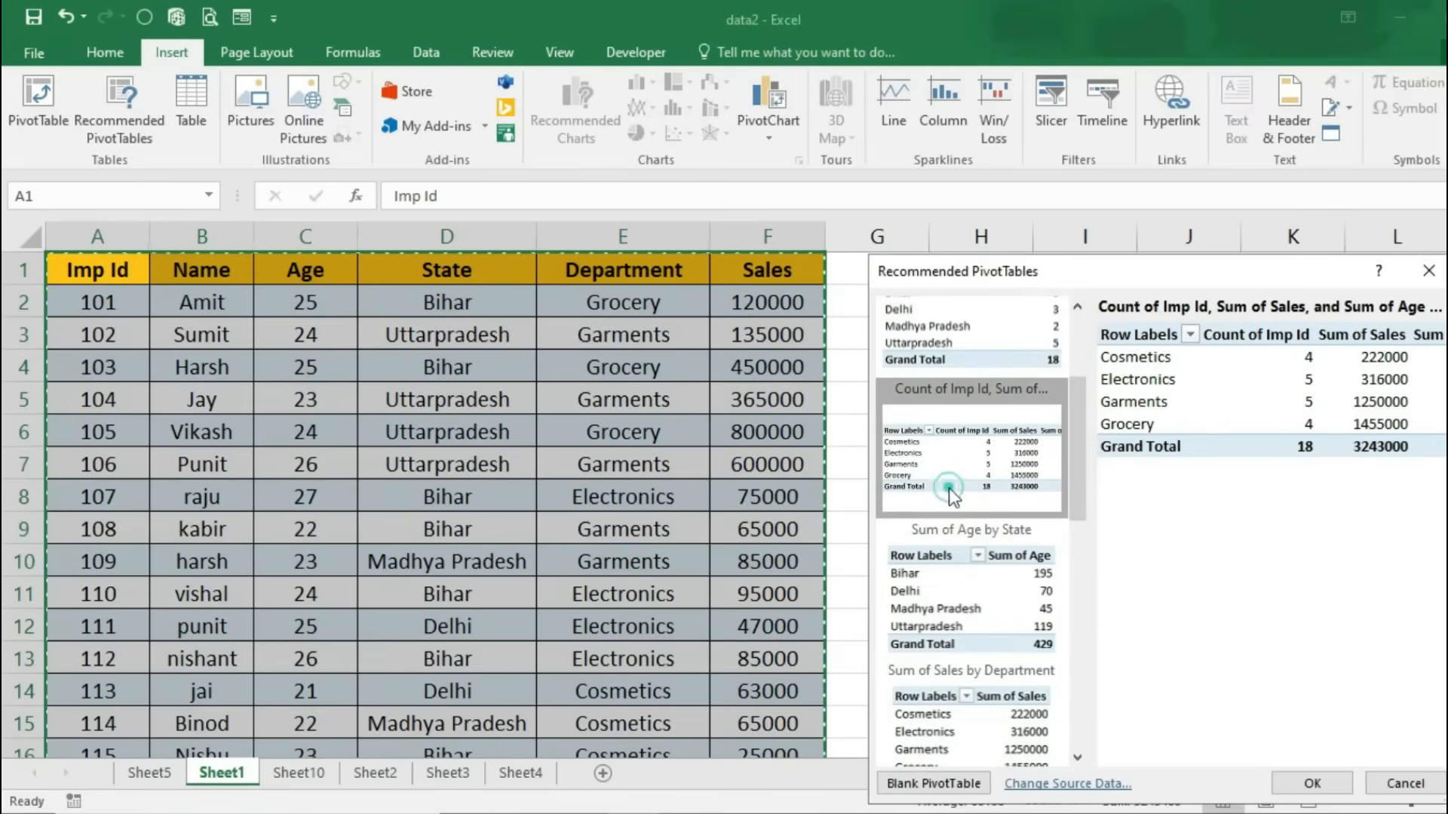
click(1305, 777)
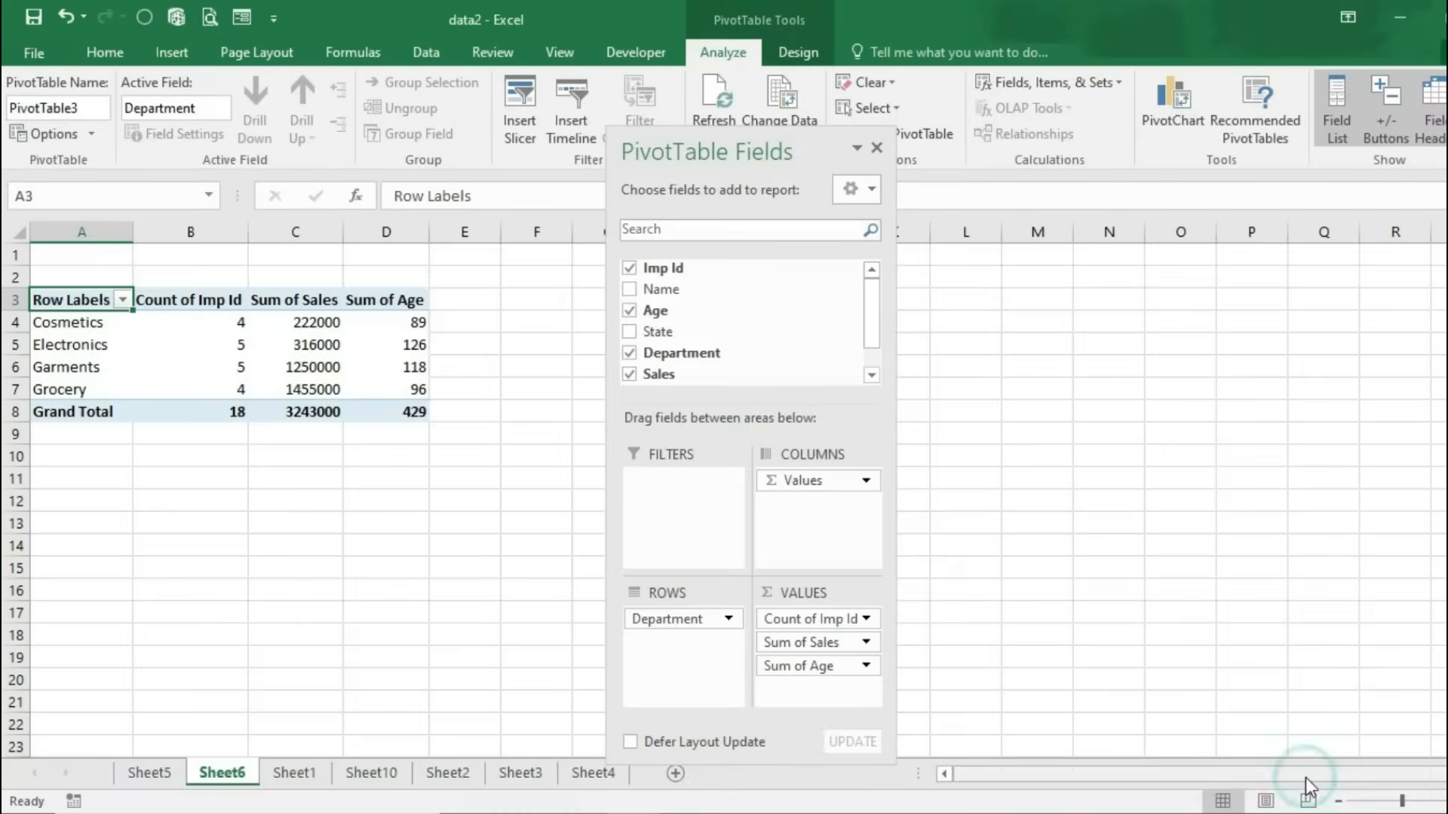
Step: Select the Cosmetics, Electronics, Garments and Grocery row labels and check the Cosmetics count
drag(71, 322, 62, 384)
click(71, 326)
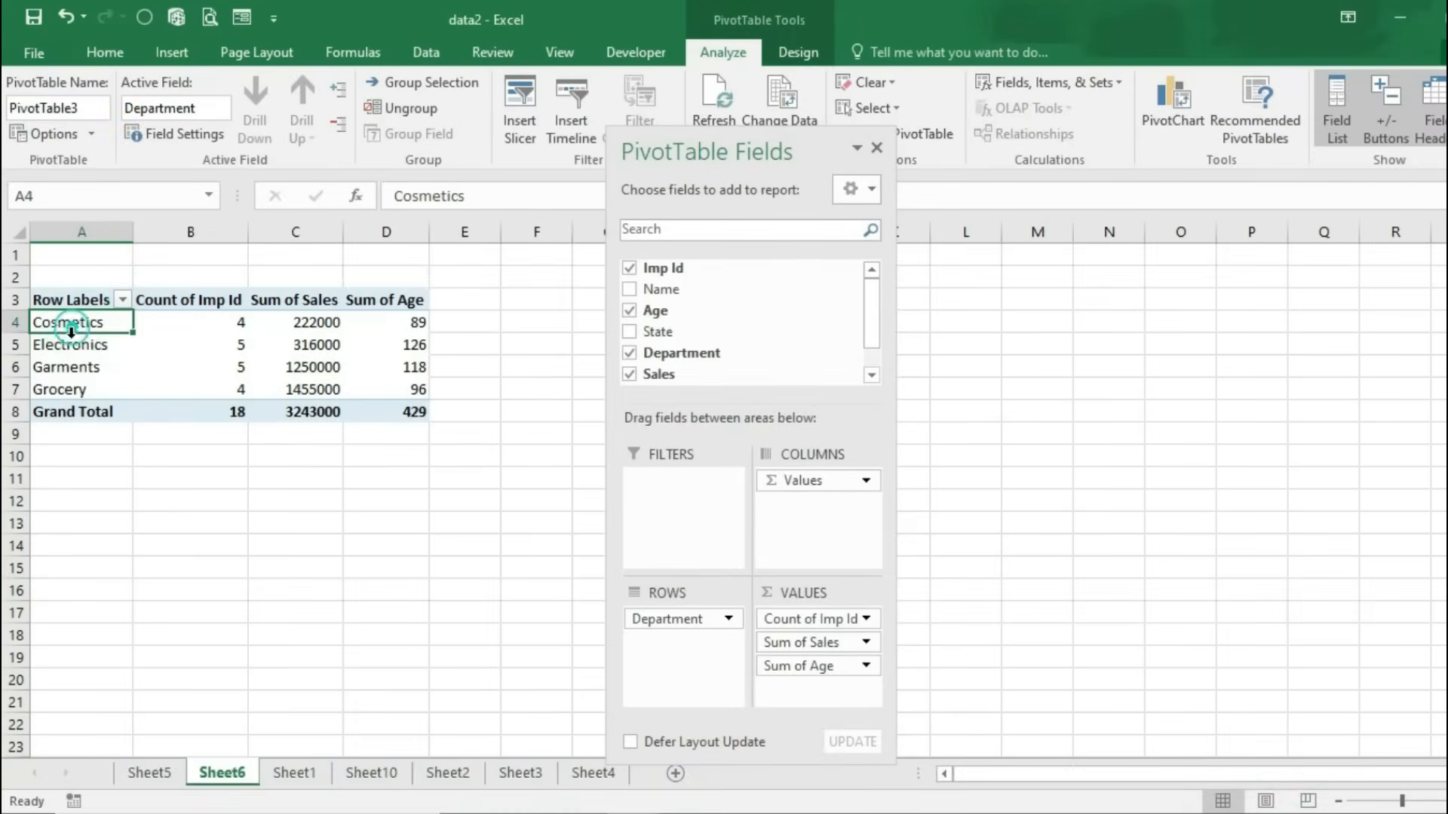
click(68, 345)
click(74, 367)
click(71, 390)
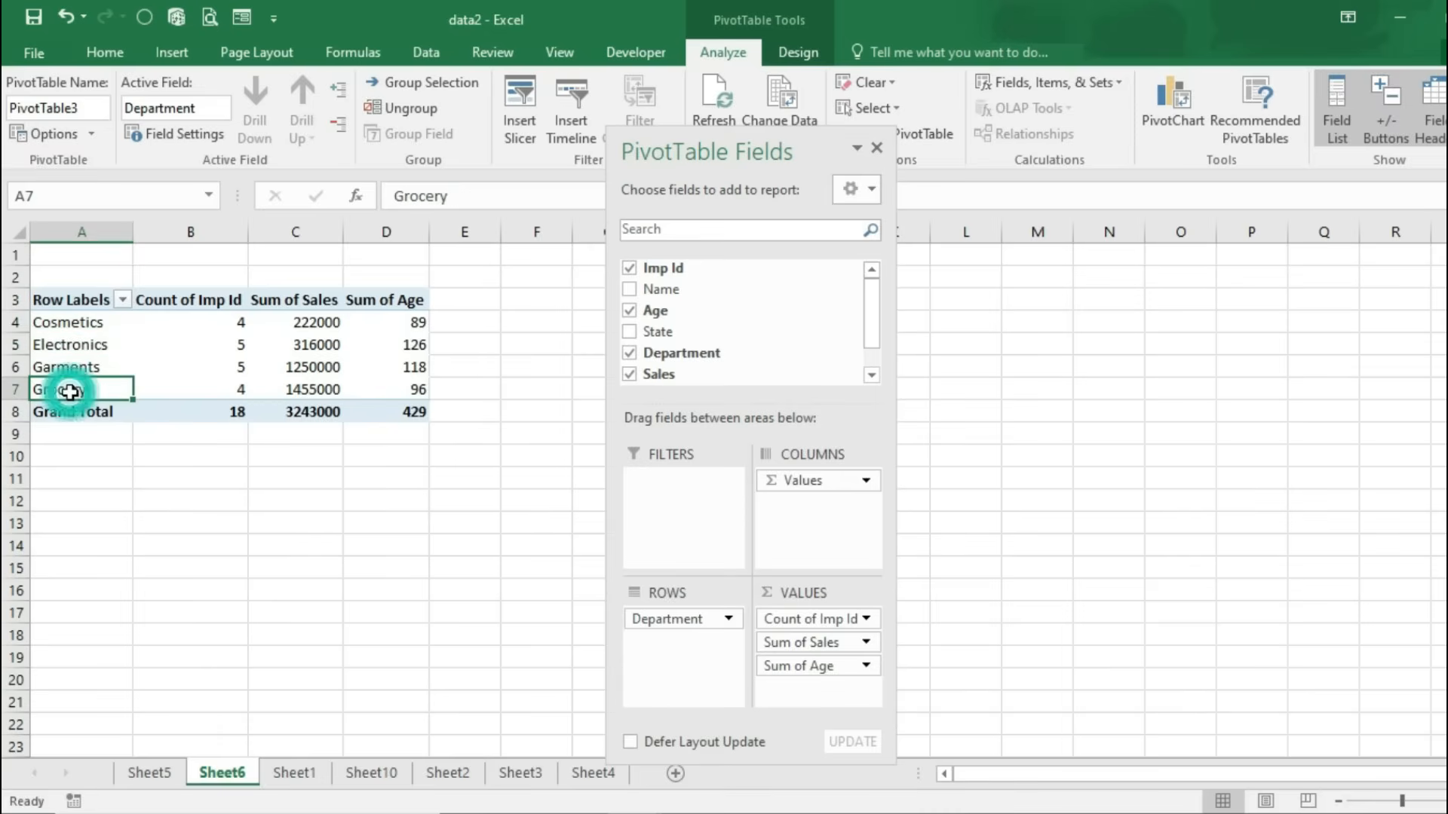
click(235, 323)
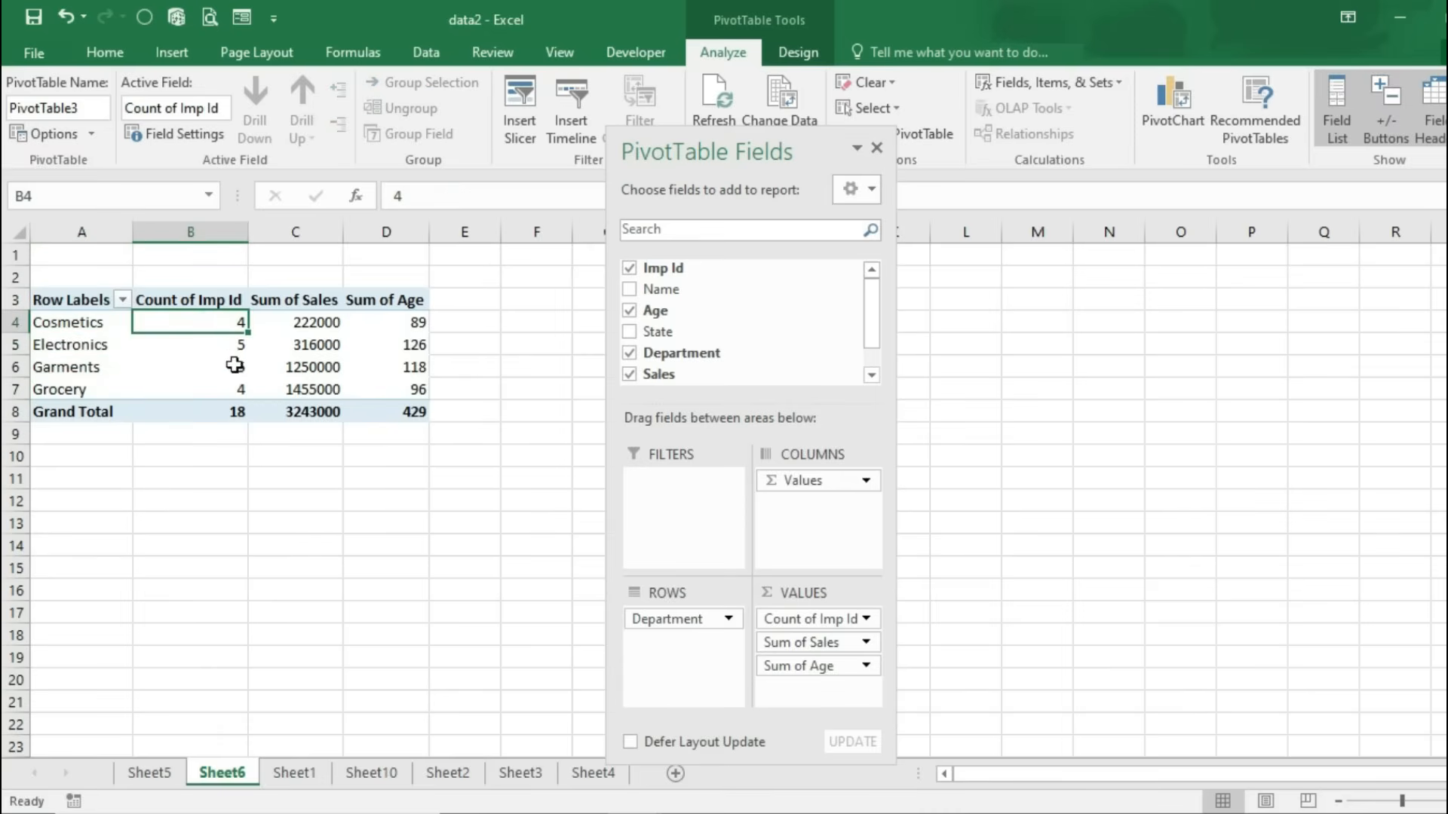
Step: Inspect the Cosmetics, Electronics and Garments rows and their Count of Imp Id values
click(29, 327)
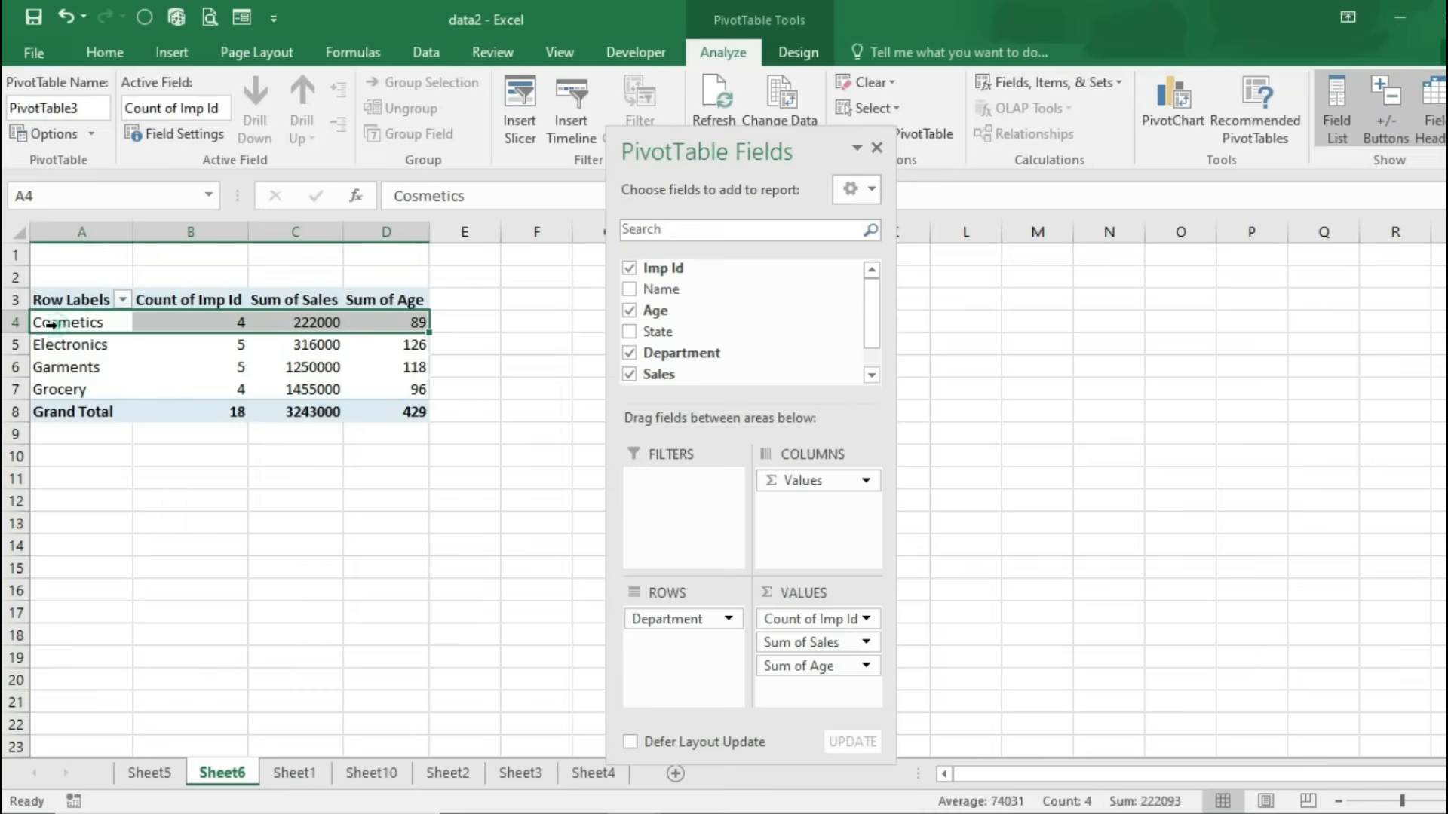
click(57, 322)
click(194, 316)
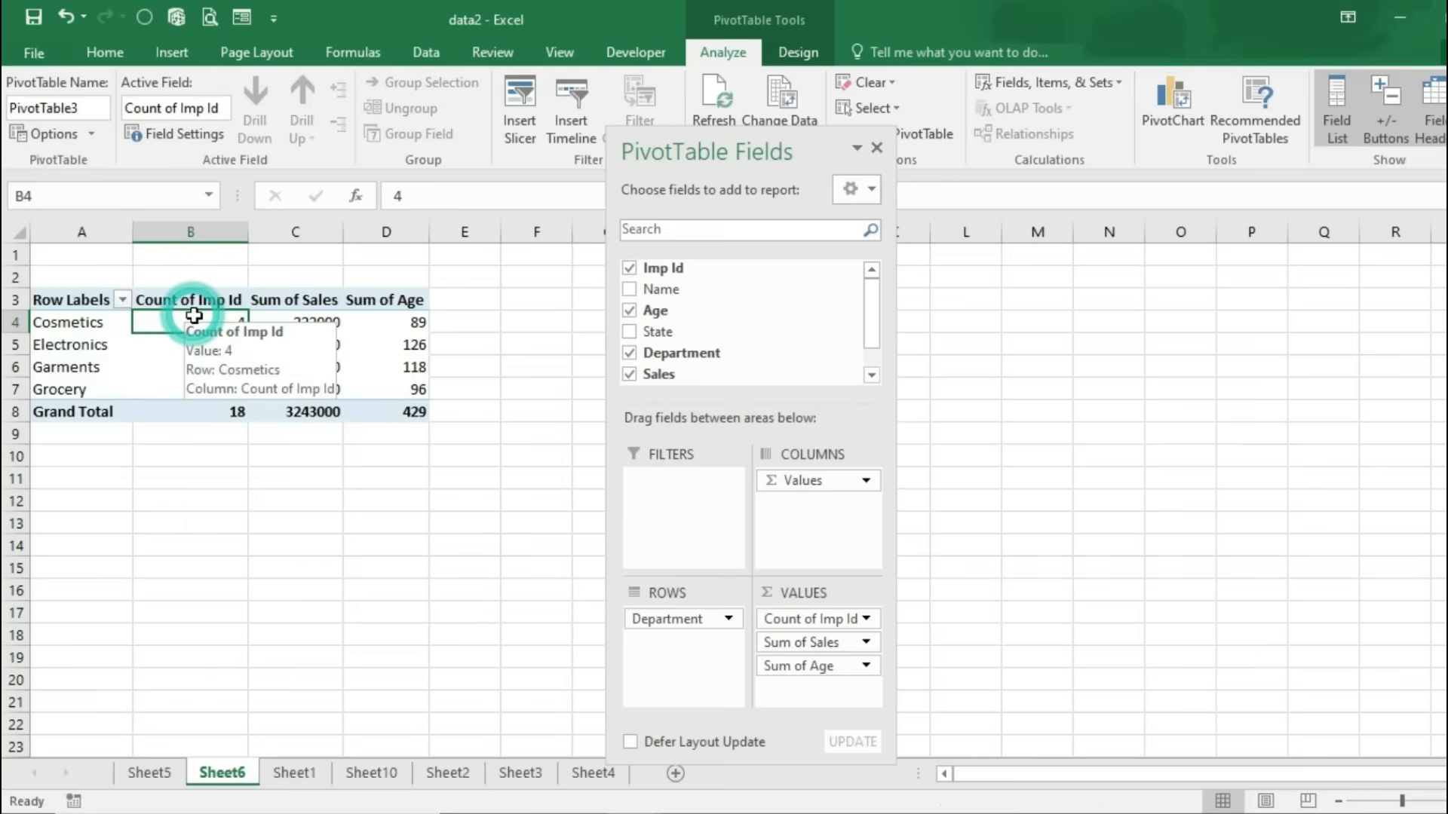
click(29, 344)
click(203, 342)
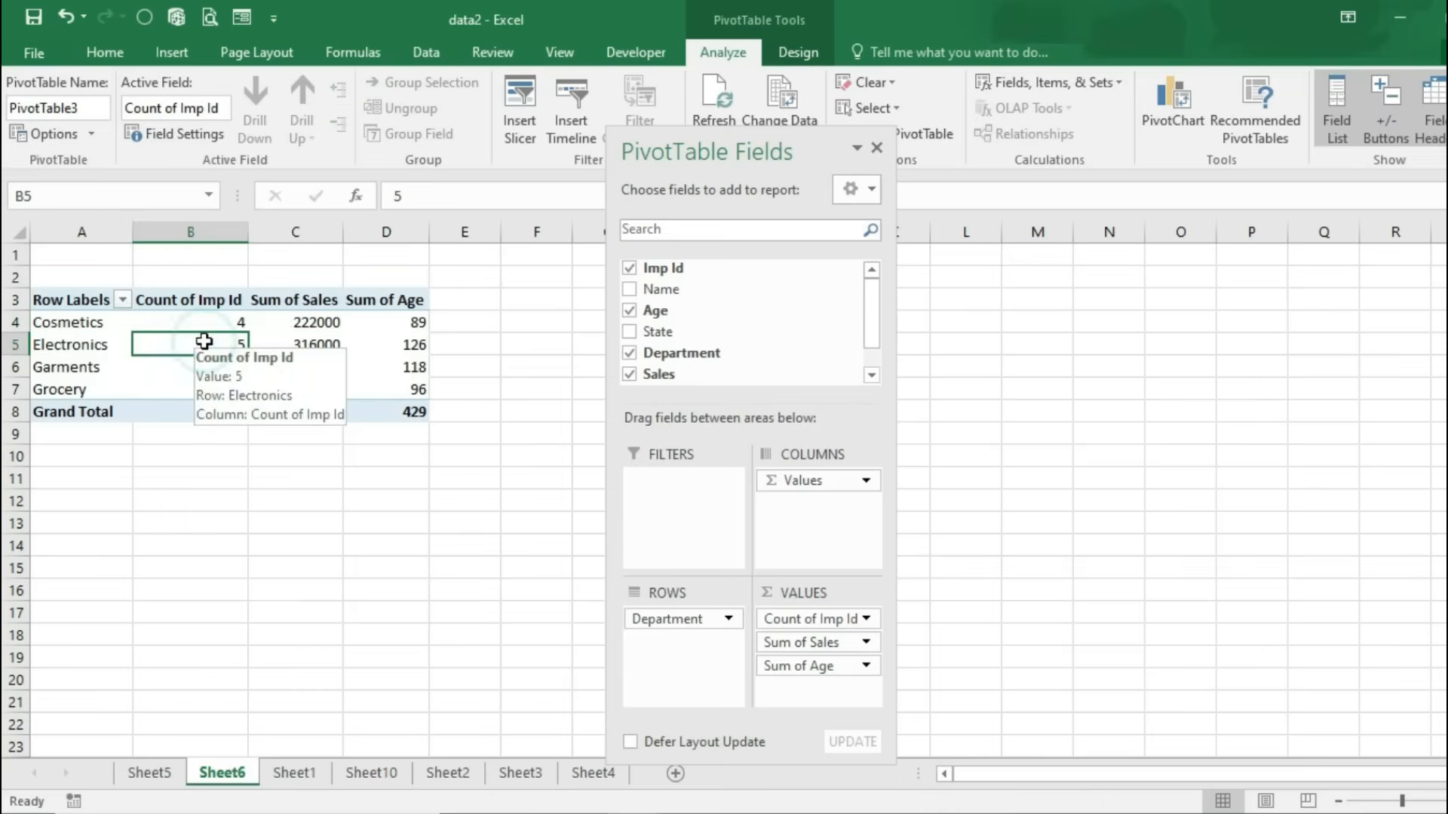
click(220, 366)
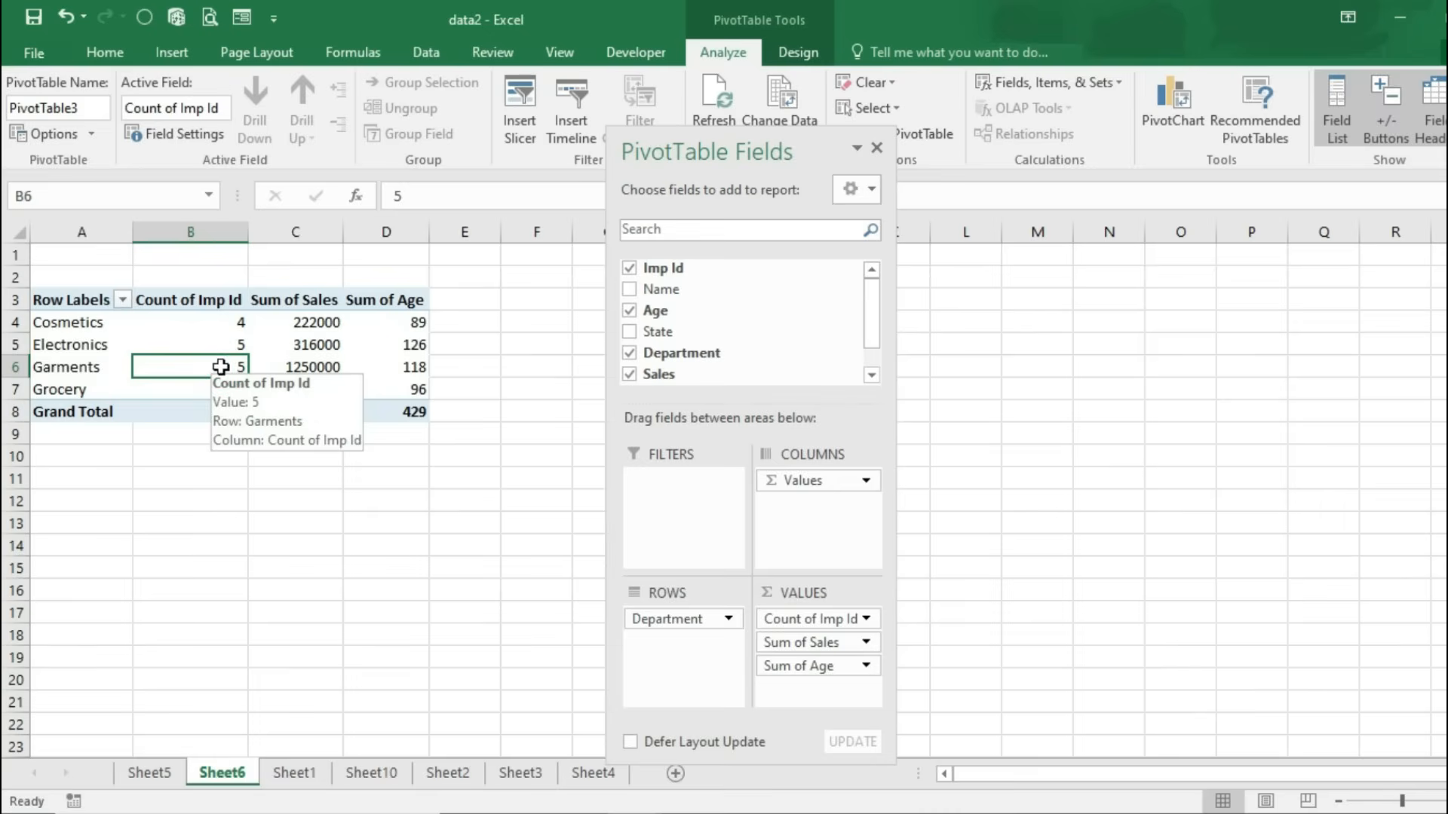
Step: Select the Sum of Sales and Sum of Age columns, then remove Age from the pivot
drag(297, 317, 315, 422)
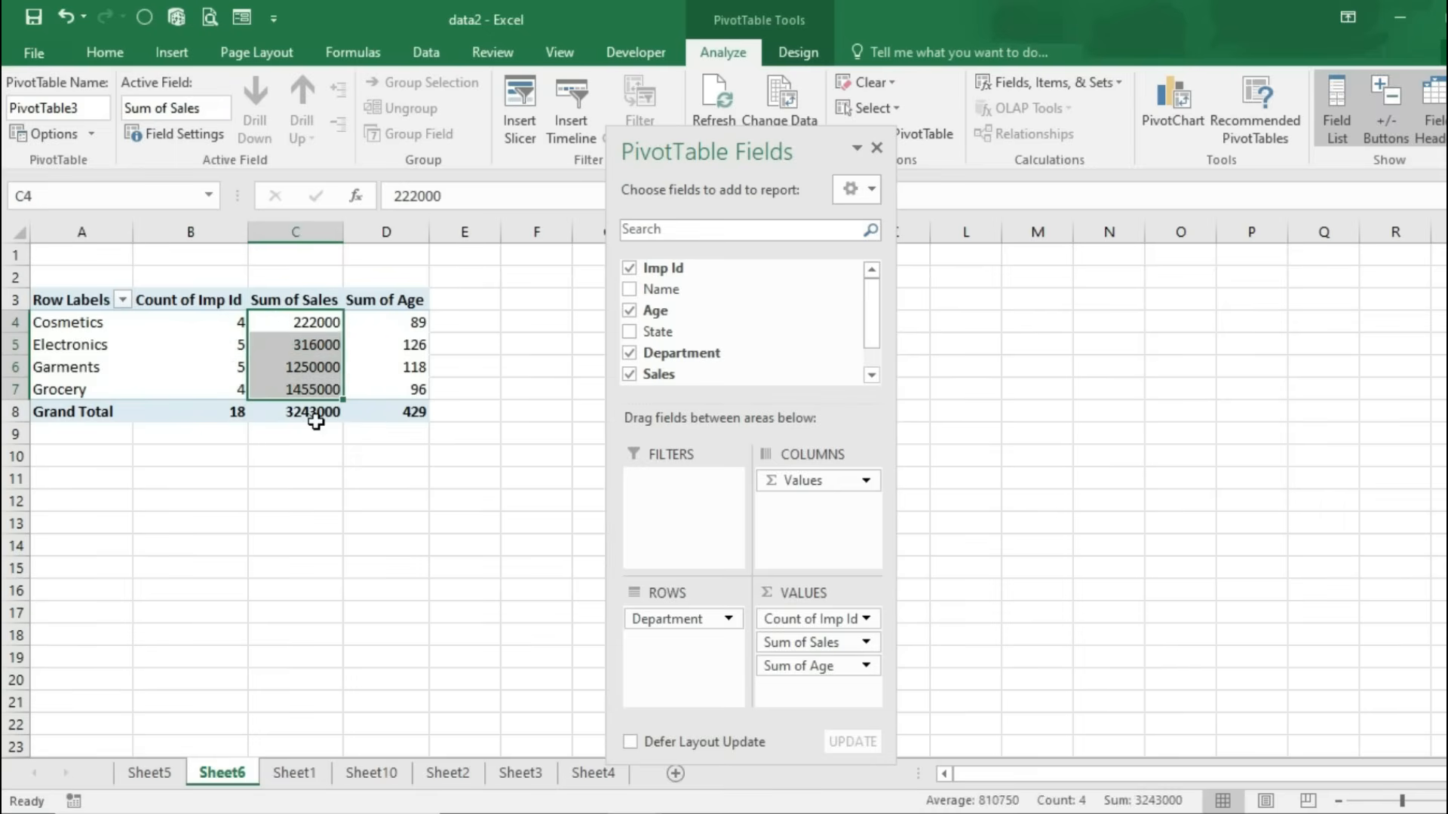
drag(385, 317, 397, 385)
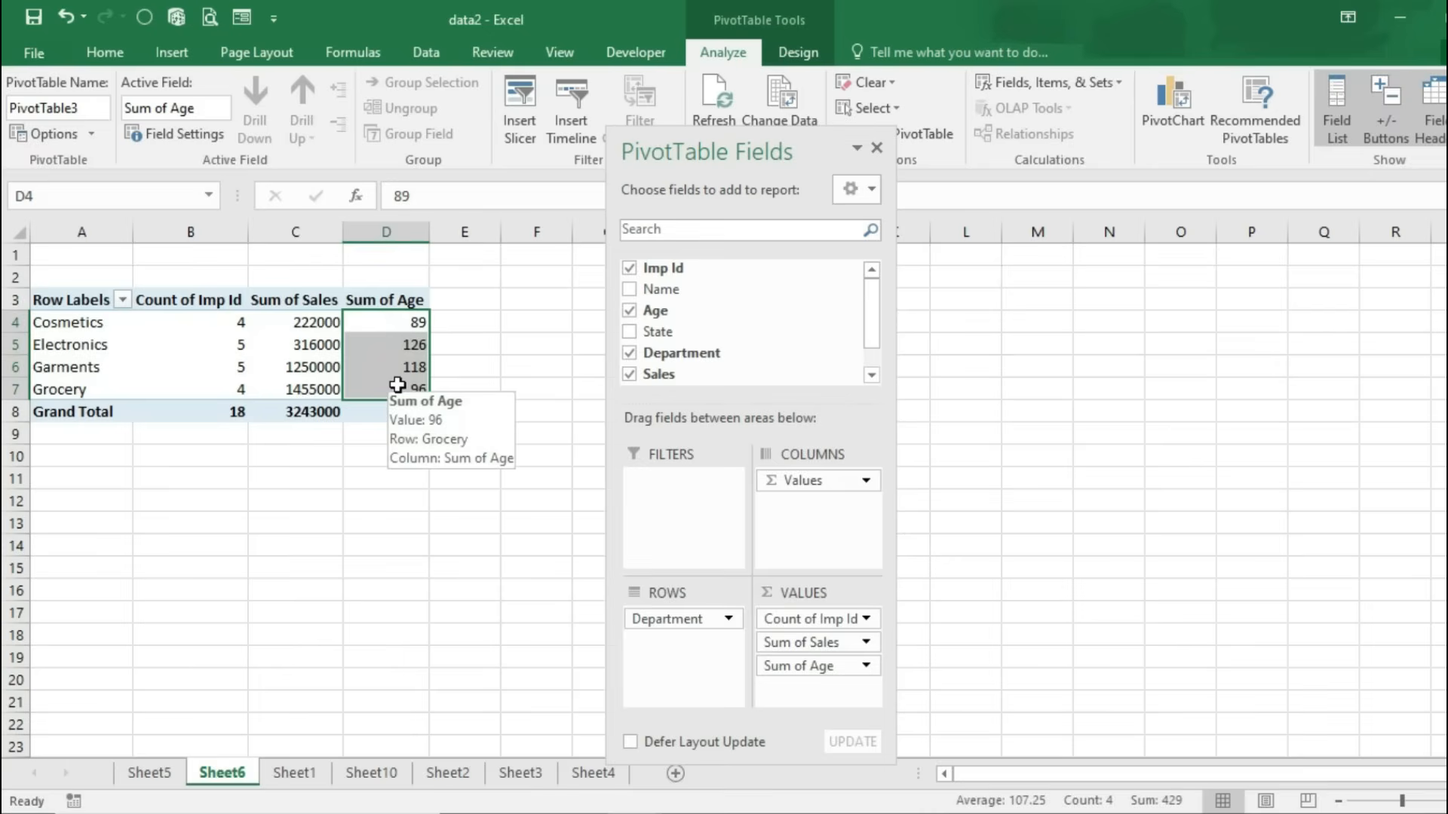
click(629, 310)
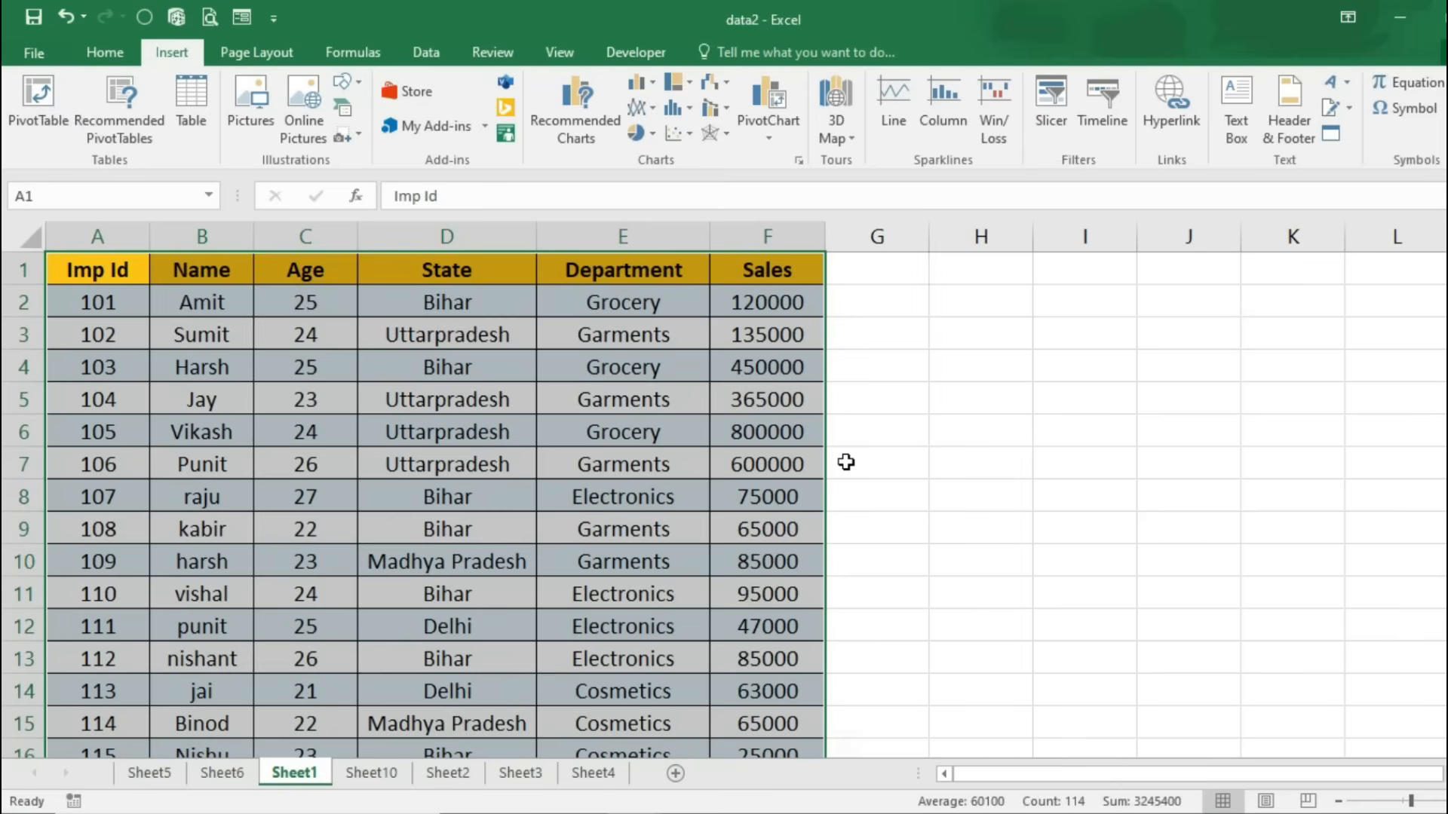
Step: Apply the Normal cell style to the employee data and begin converting it into a table
click(105, 60)
click(1042, 121)
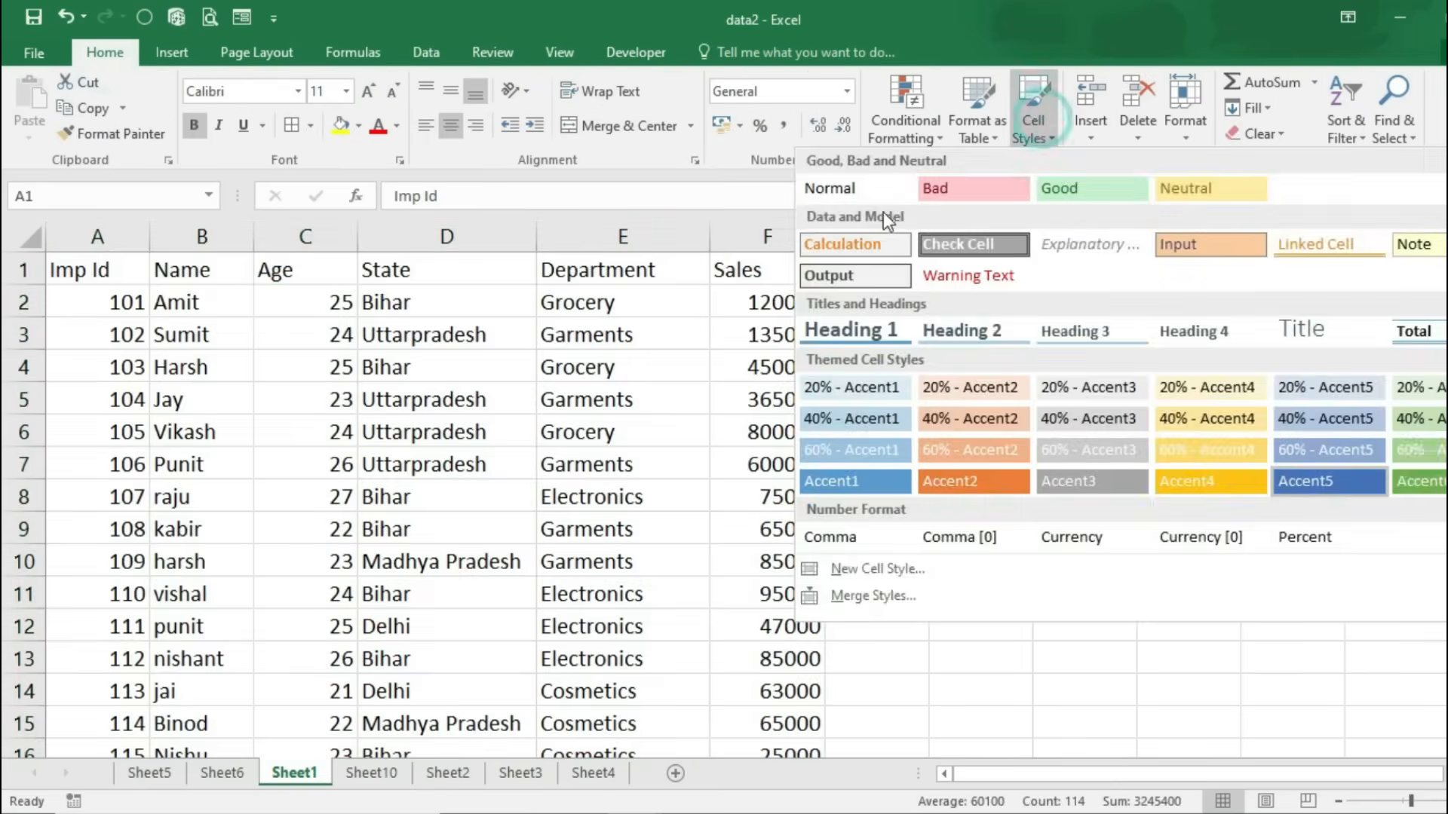
click(859, 191)
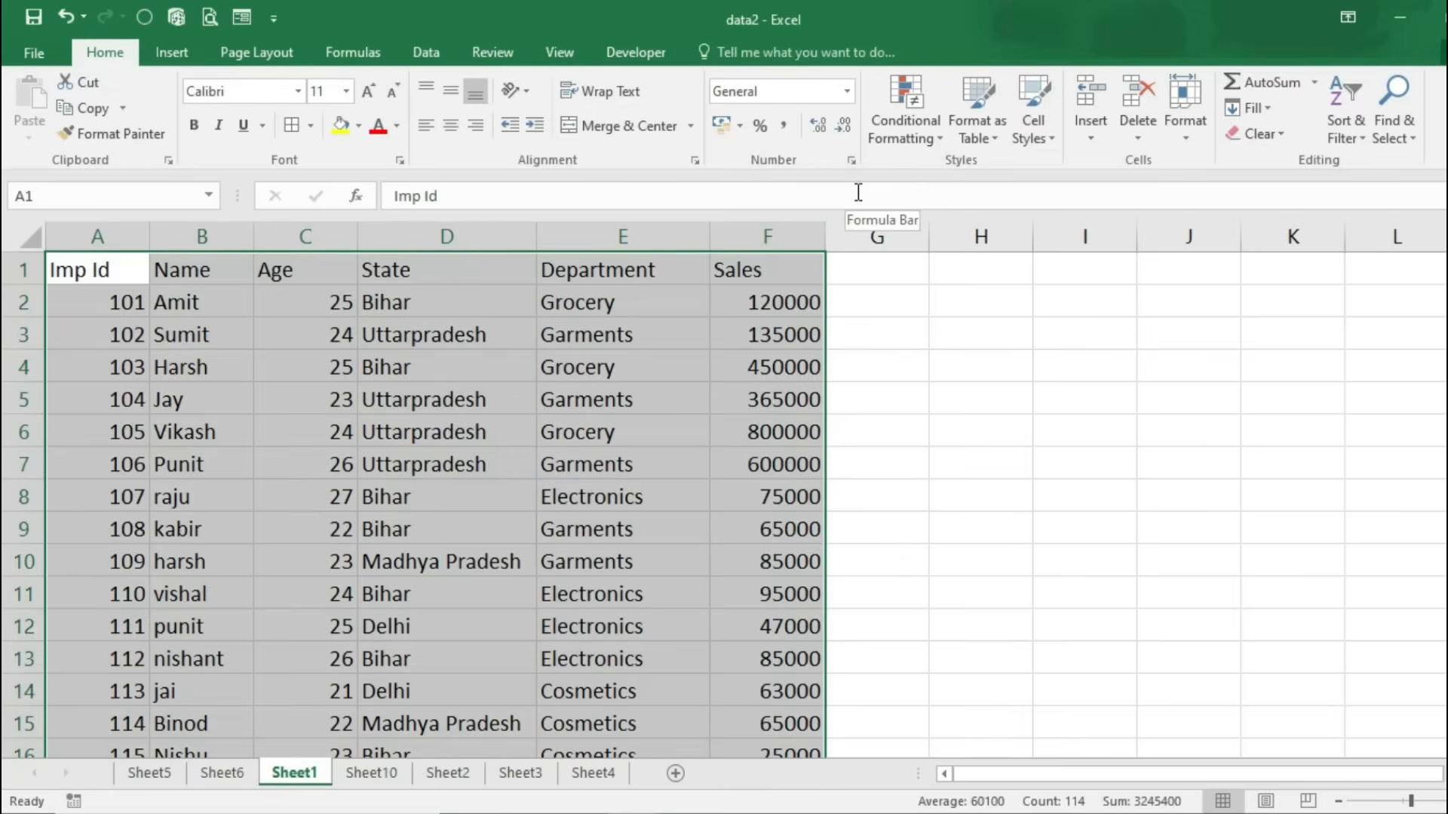
click(167, 53)
click(188, 131)
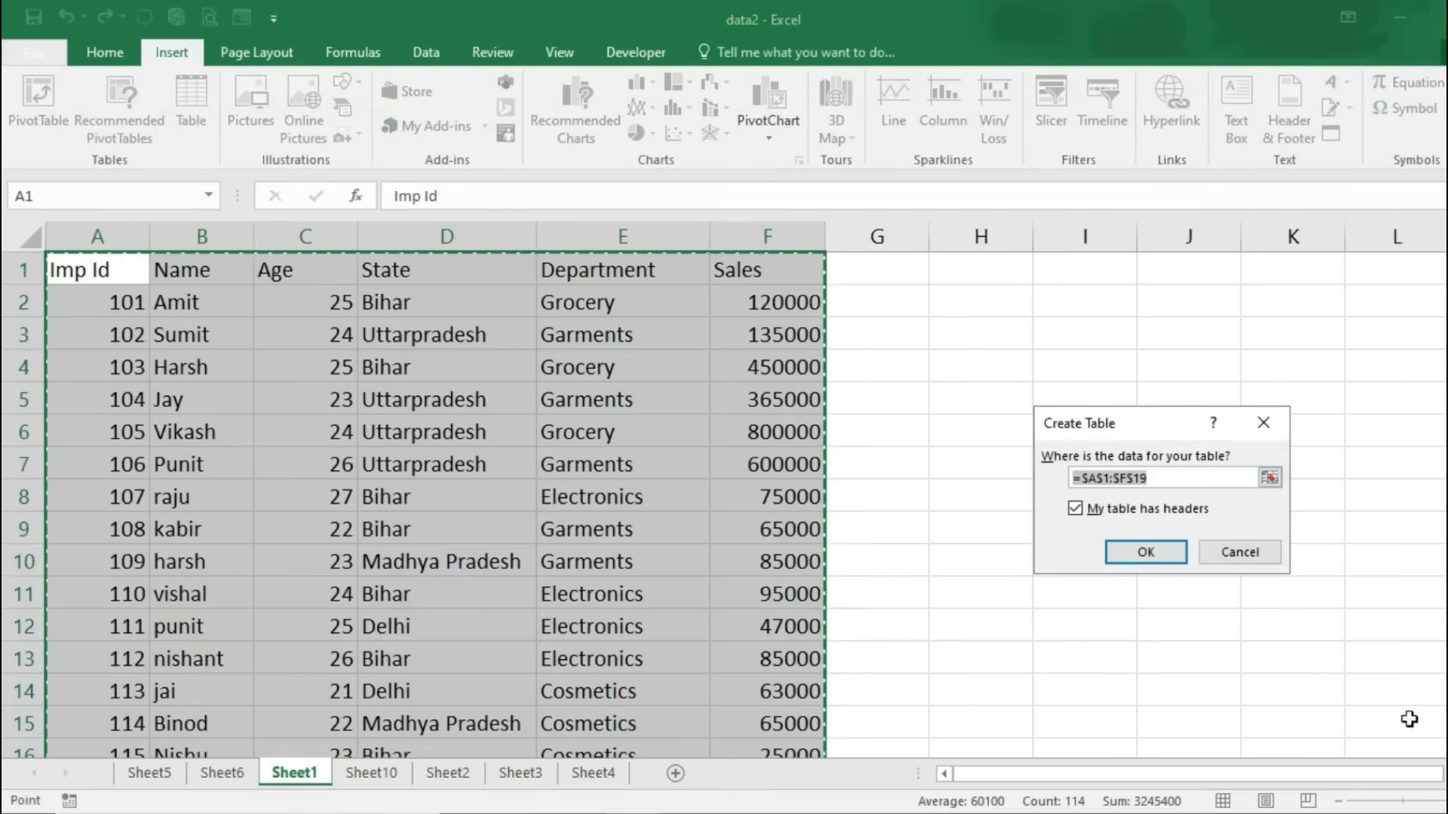
Step: Create Table1 from $A$1:$F$19 with headers and apply the dark-blue Medium table style
click(1178, 556)
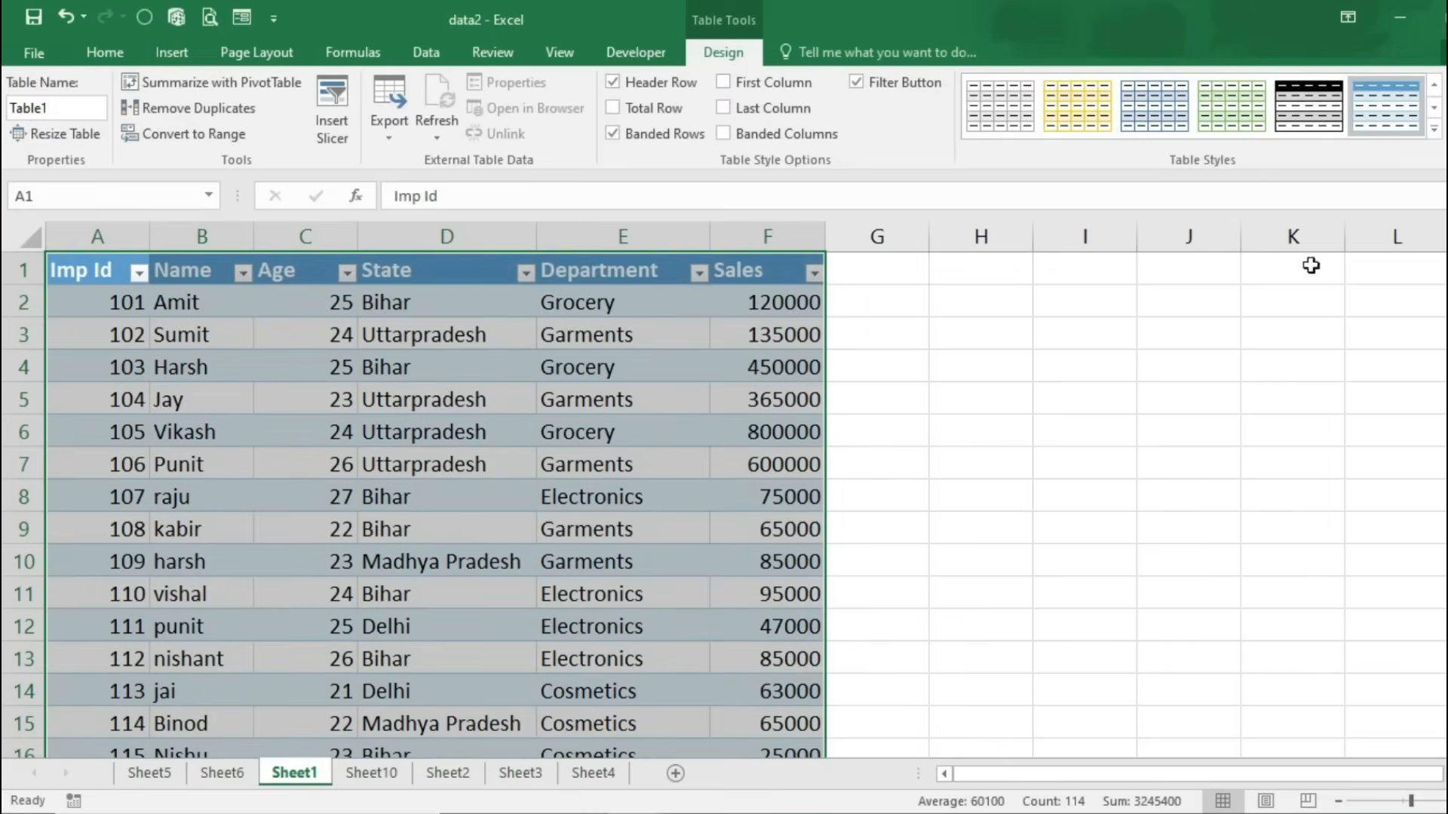
click(1434, 128)
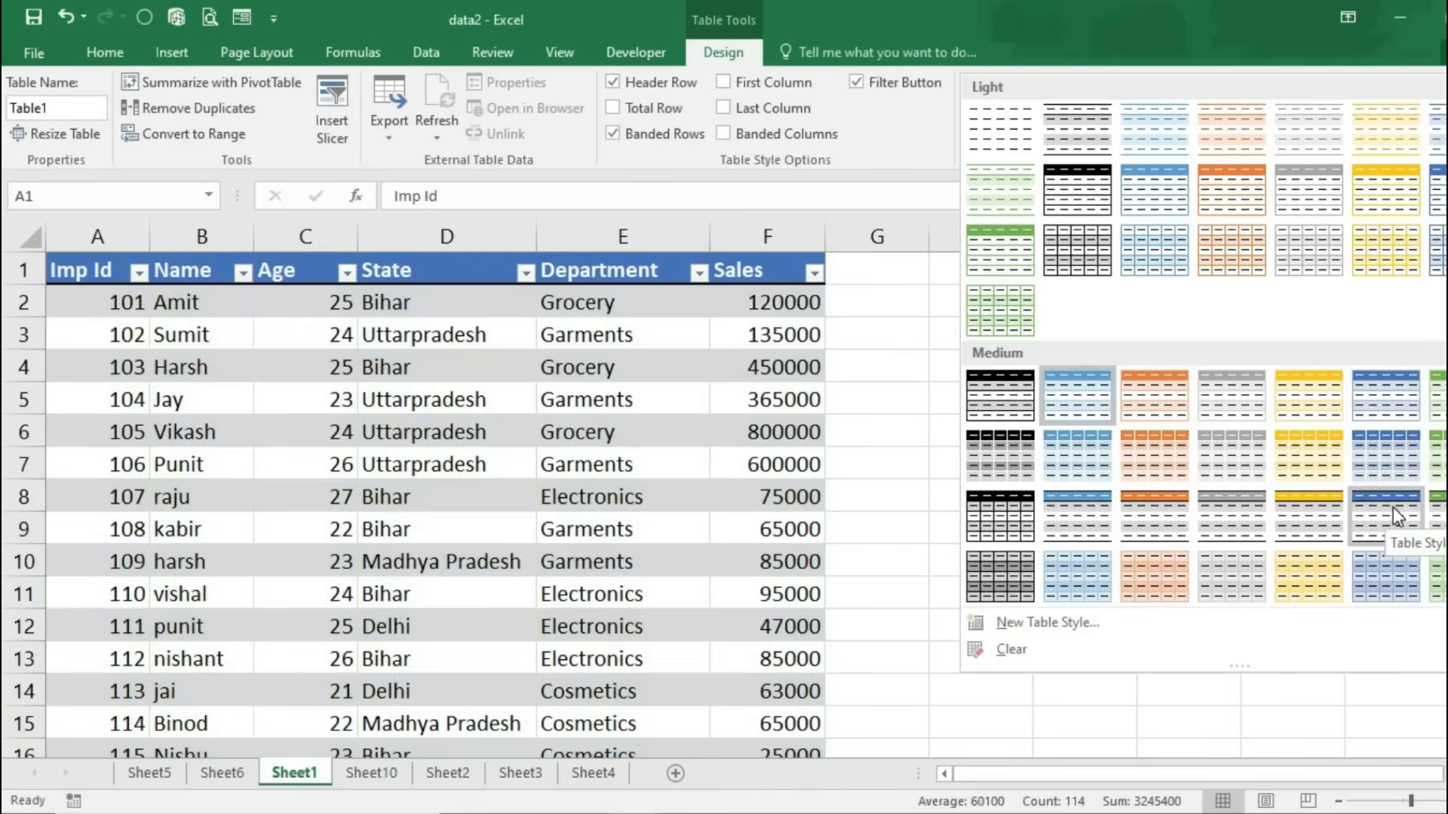
click(1392, 506)
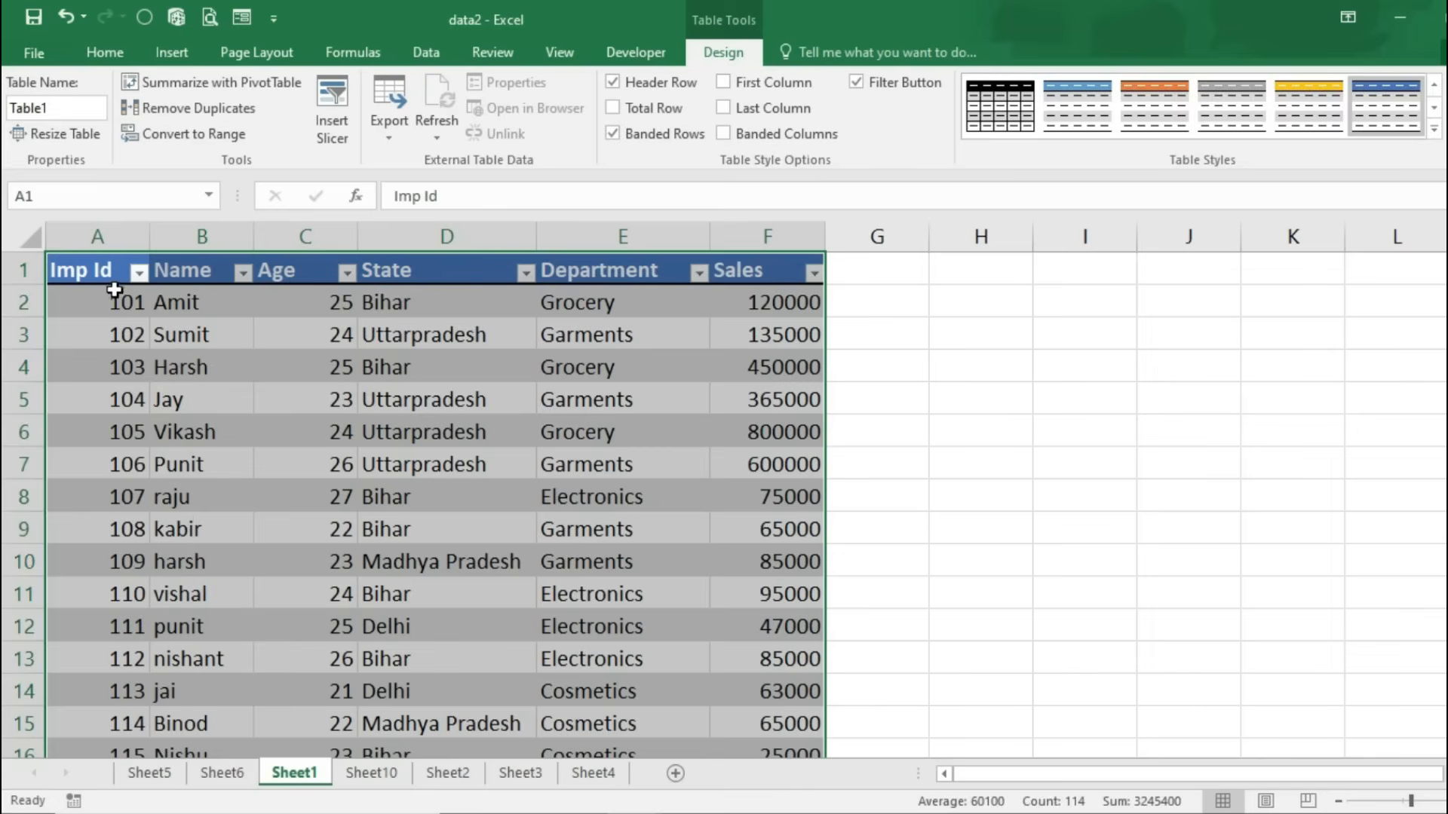
Step: Sort Table1 by Imp Id smallest to largest so it starts at 101
click(139, 273)
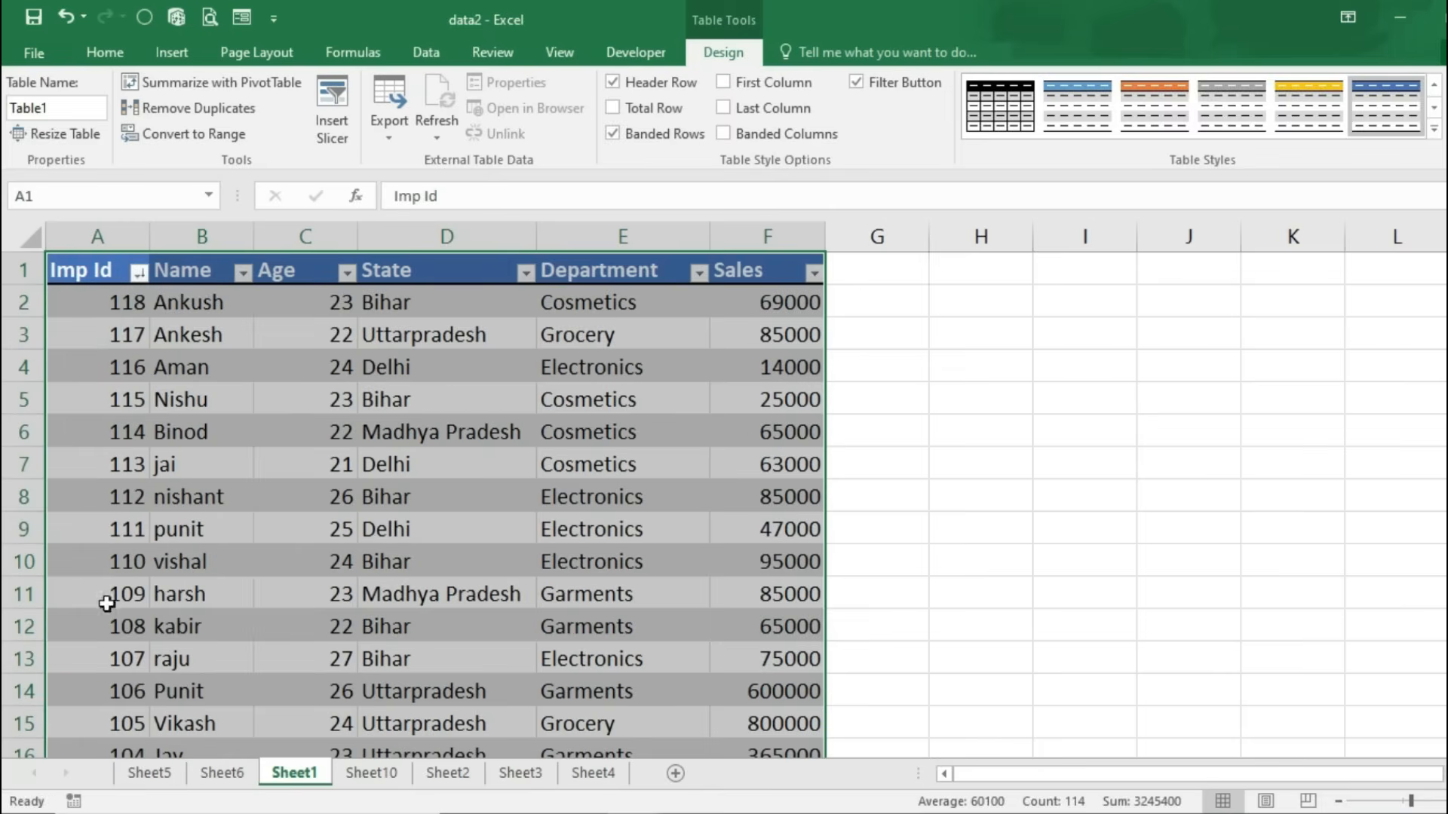
click(139, 273)
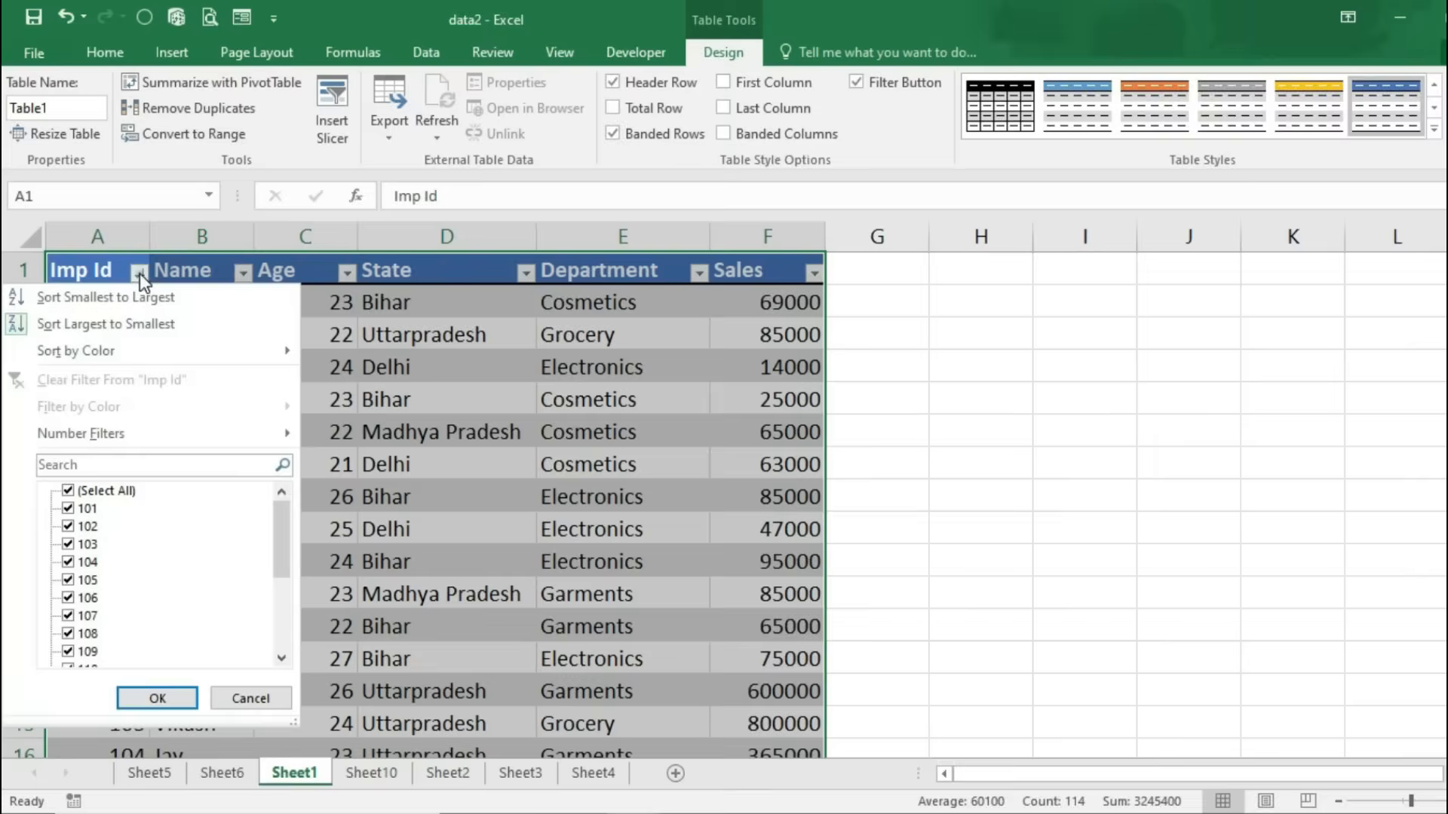
click(112, 295)
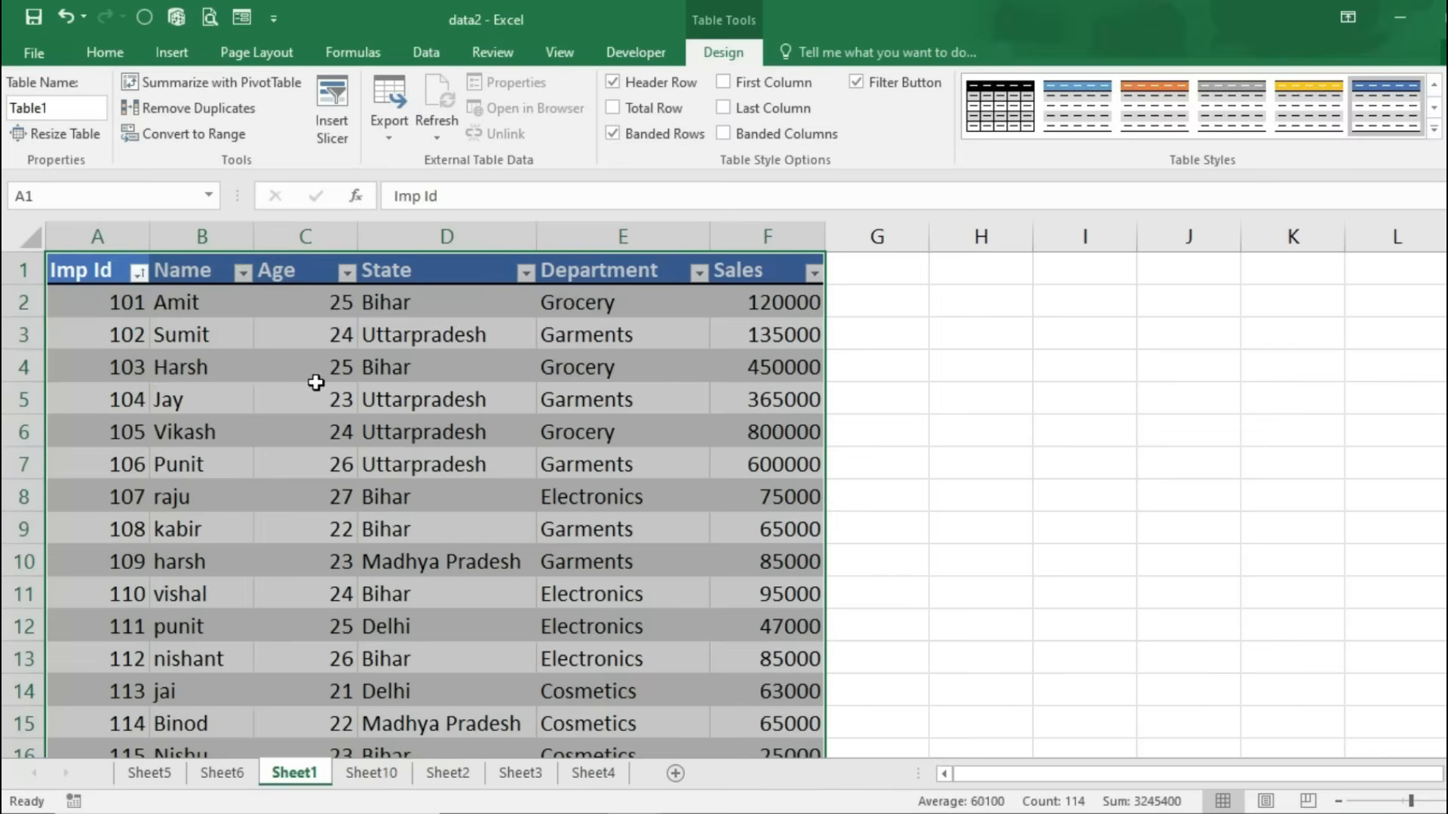
click(532, 279)
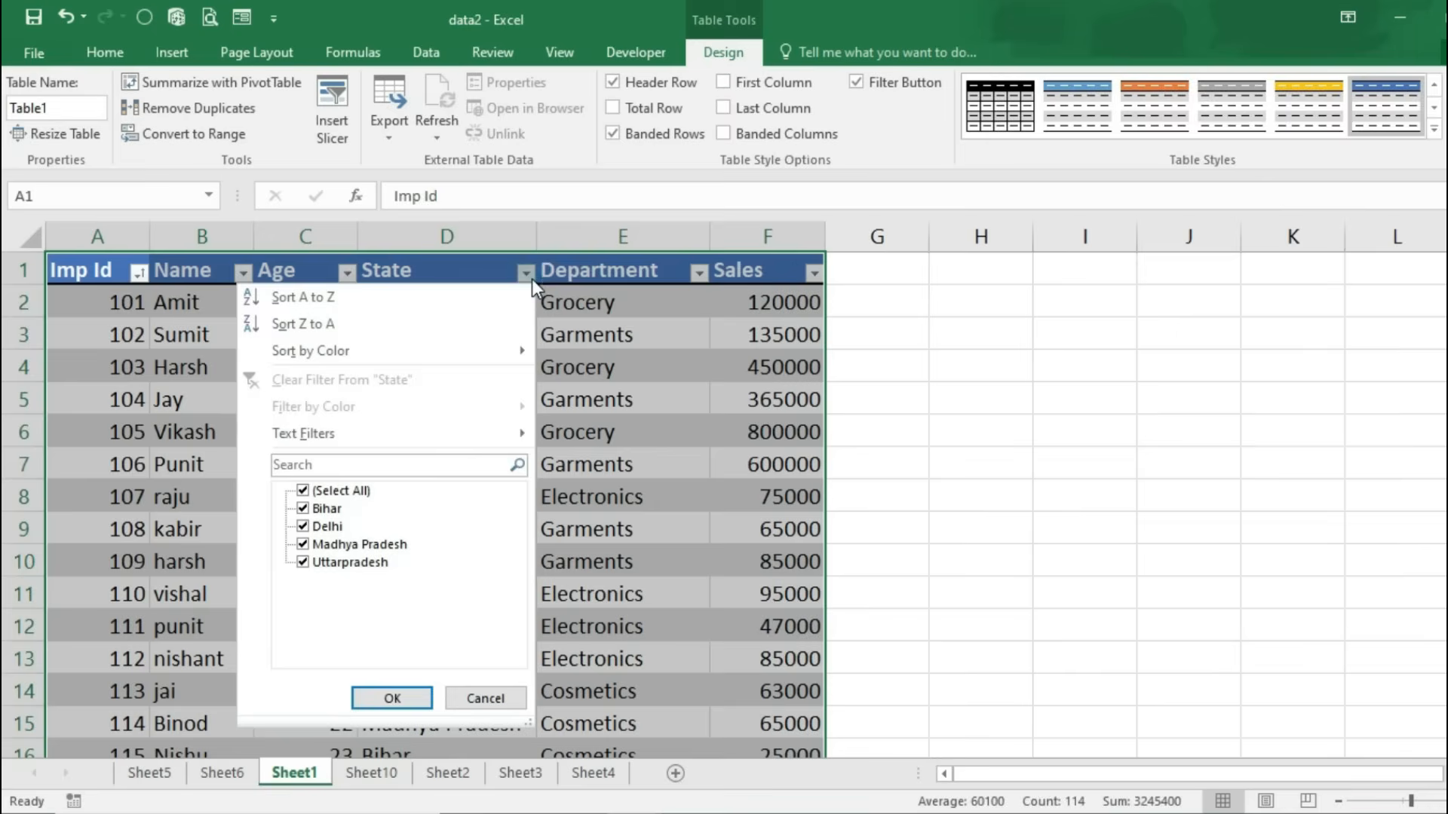
click(339, 491)
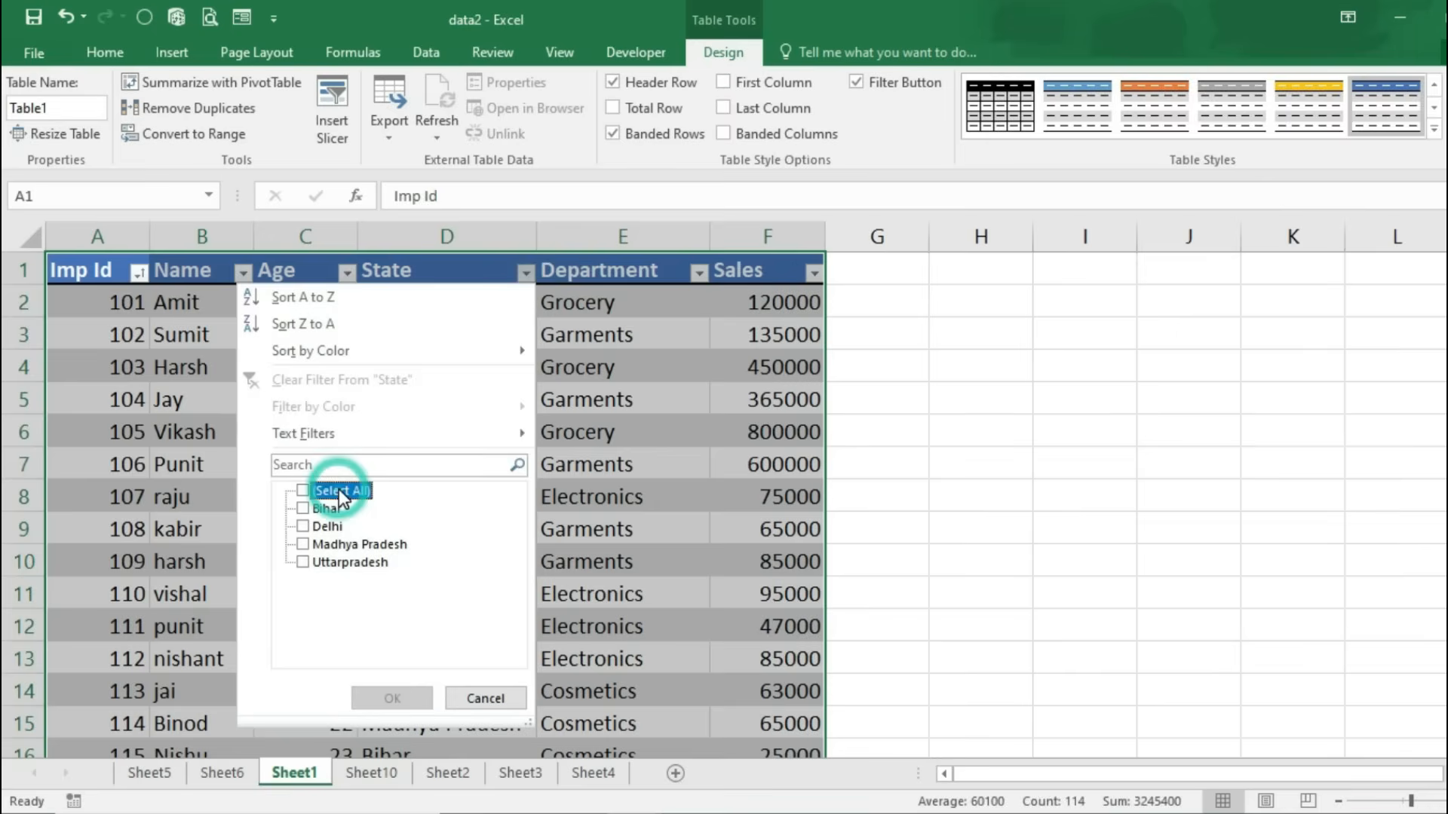
click(315, 509)
click(412, 697)
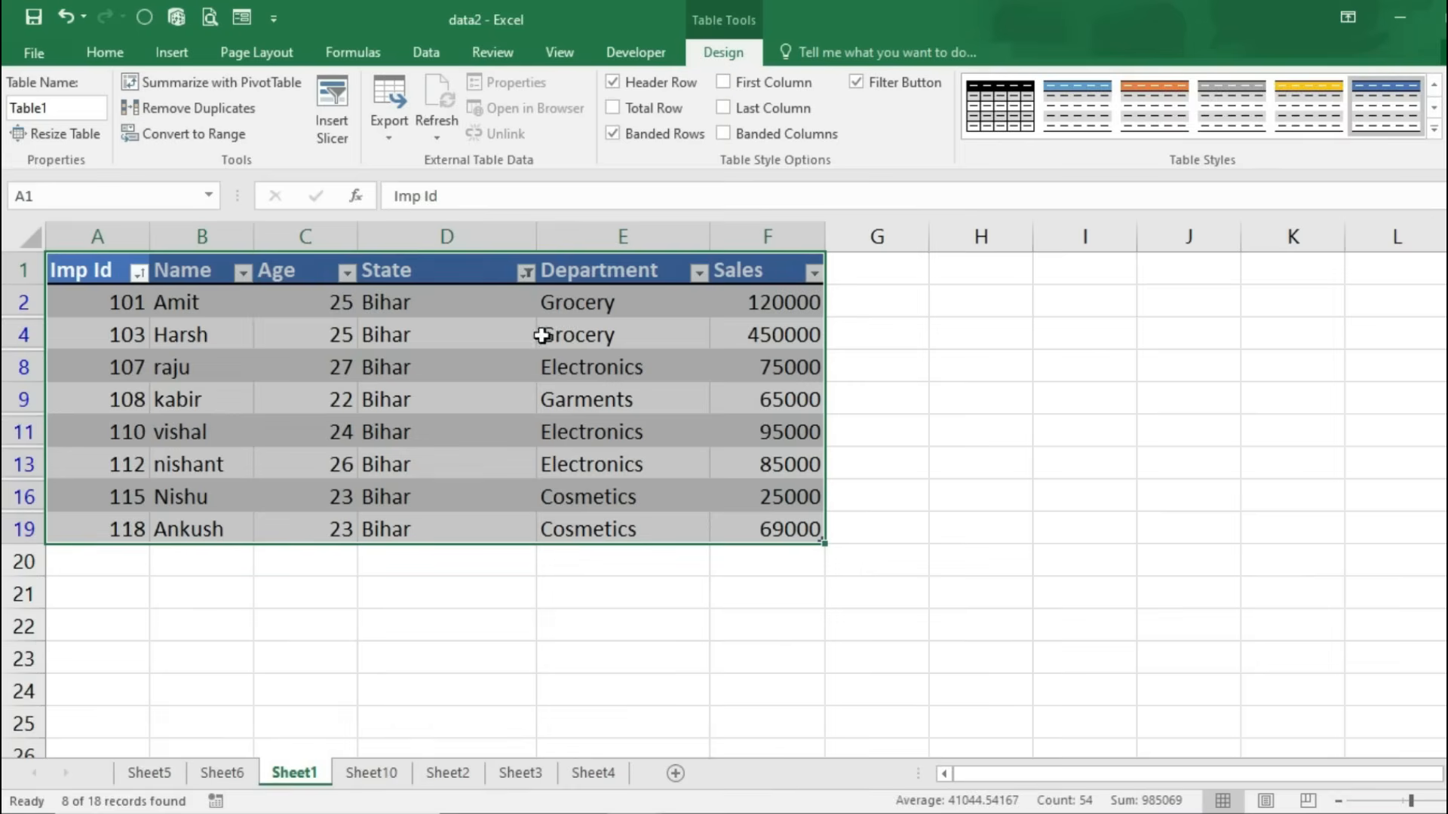
click(525, 272)
click(314, 511)
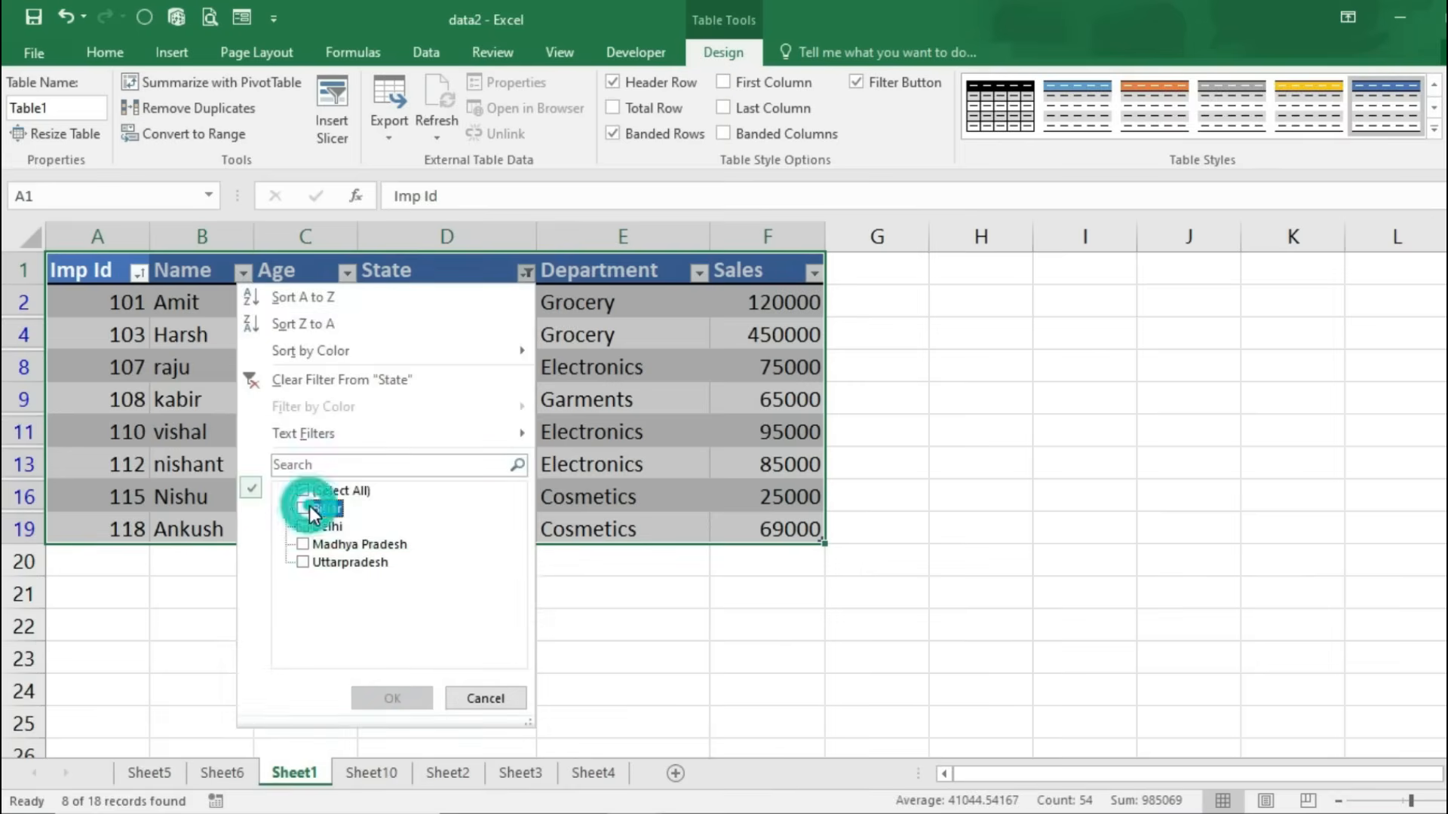
click(302, 561)
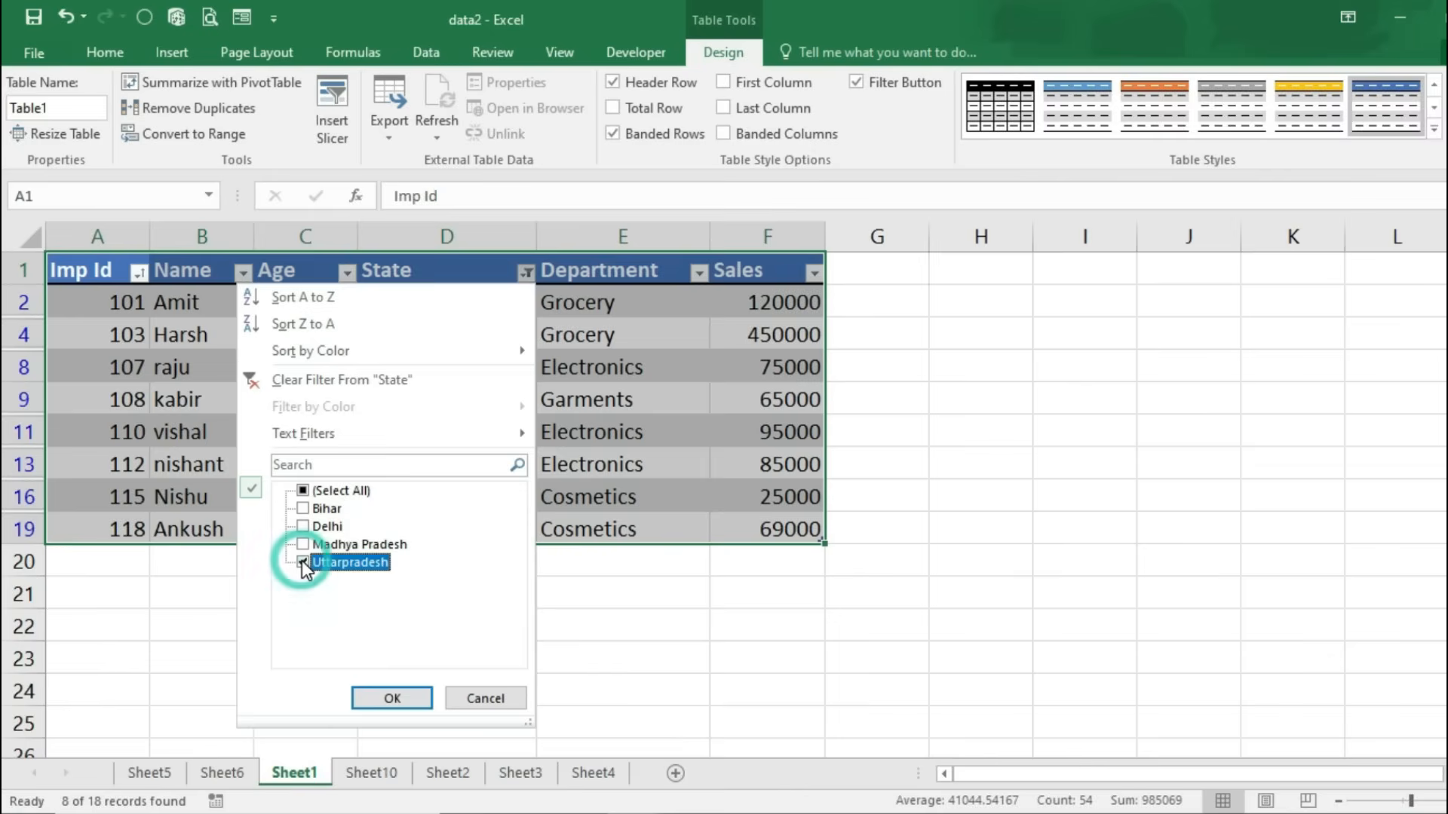
click(372, 697)
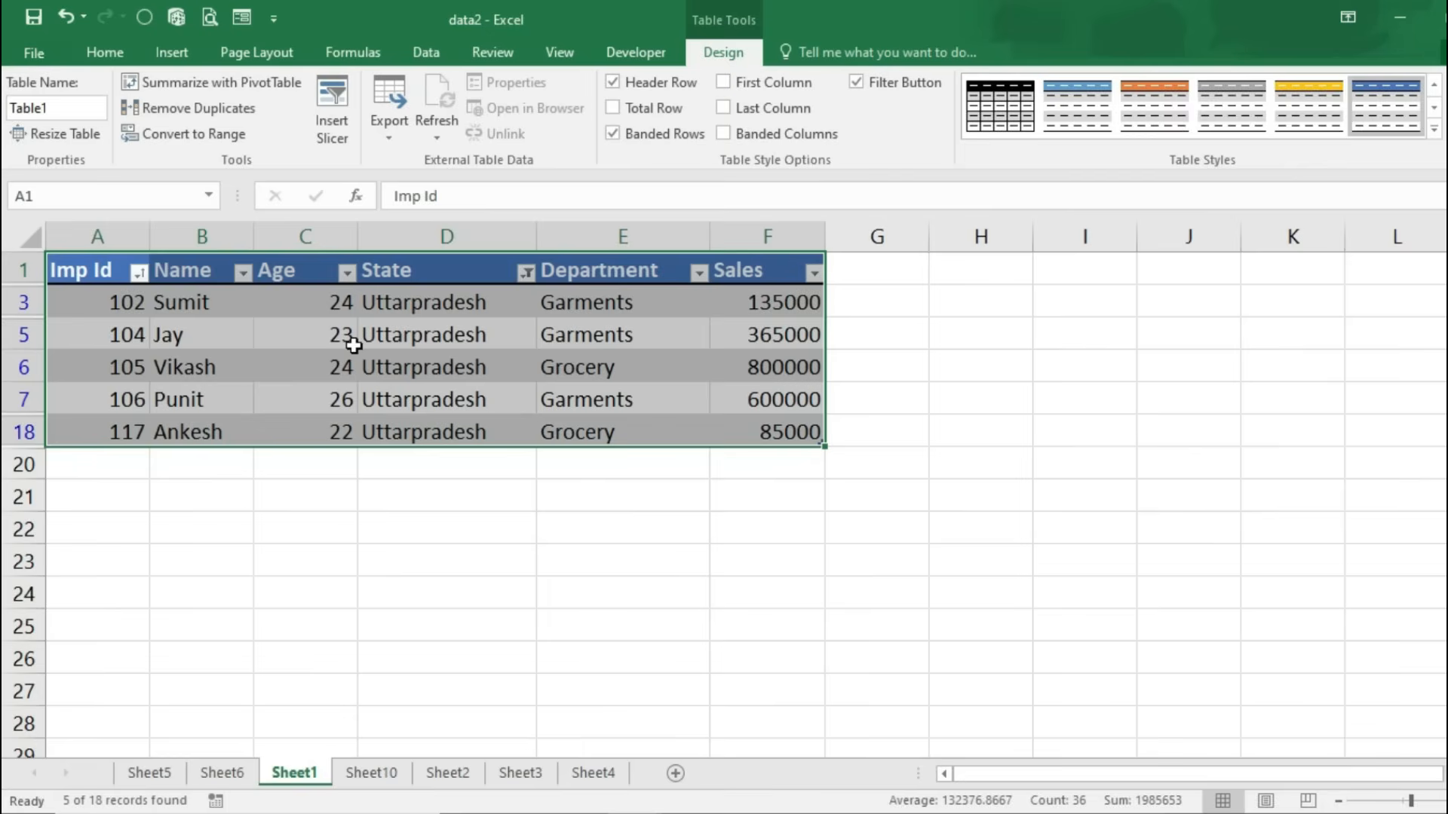
click(526, 273)
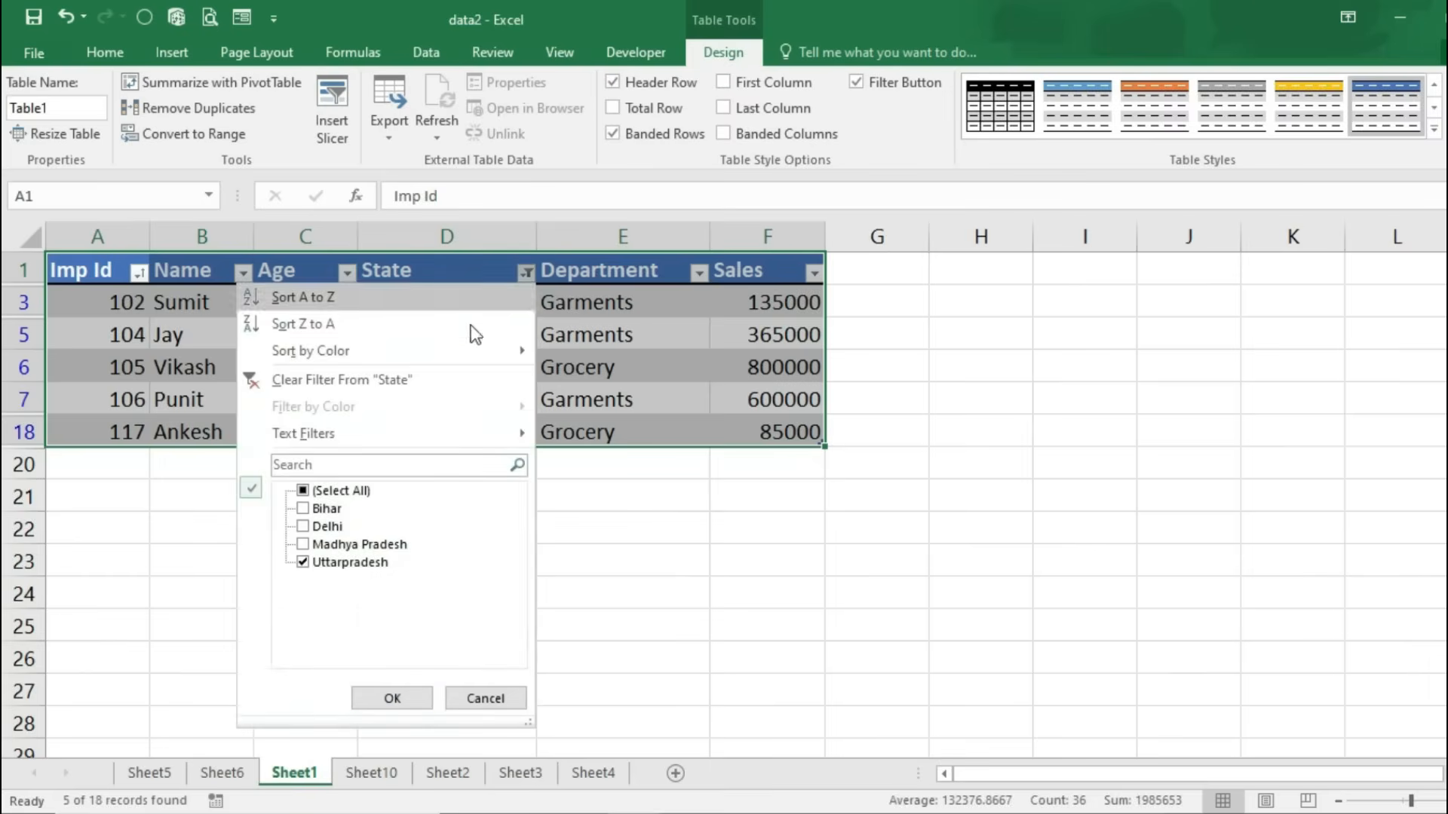
click(351, 379)
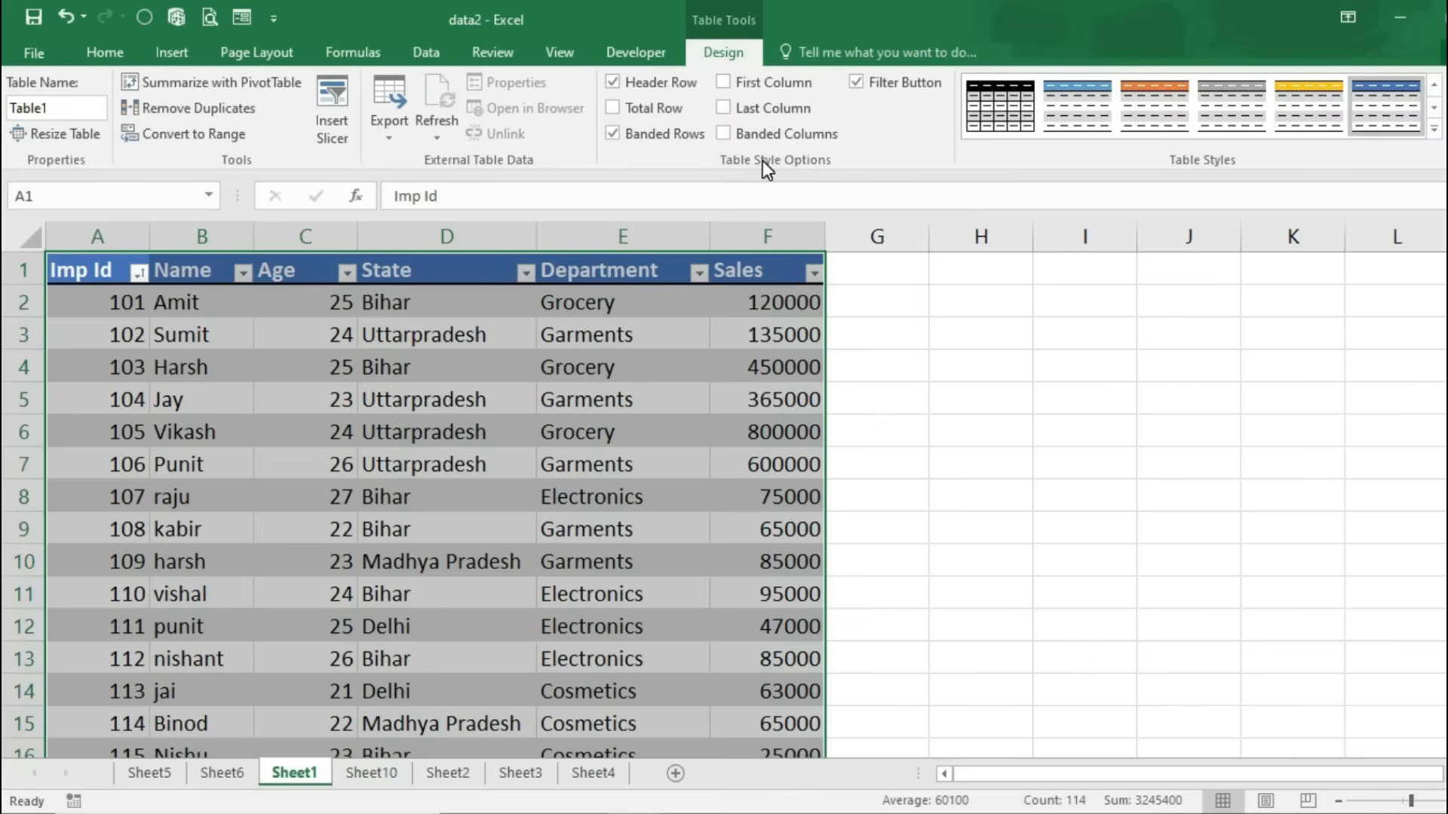
Step: Toggle First Column, Last Column and Header Row table options back to their original state, then show the Export choices
click(1434, 130)
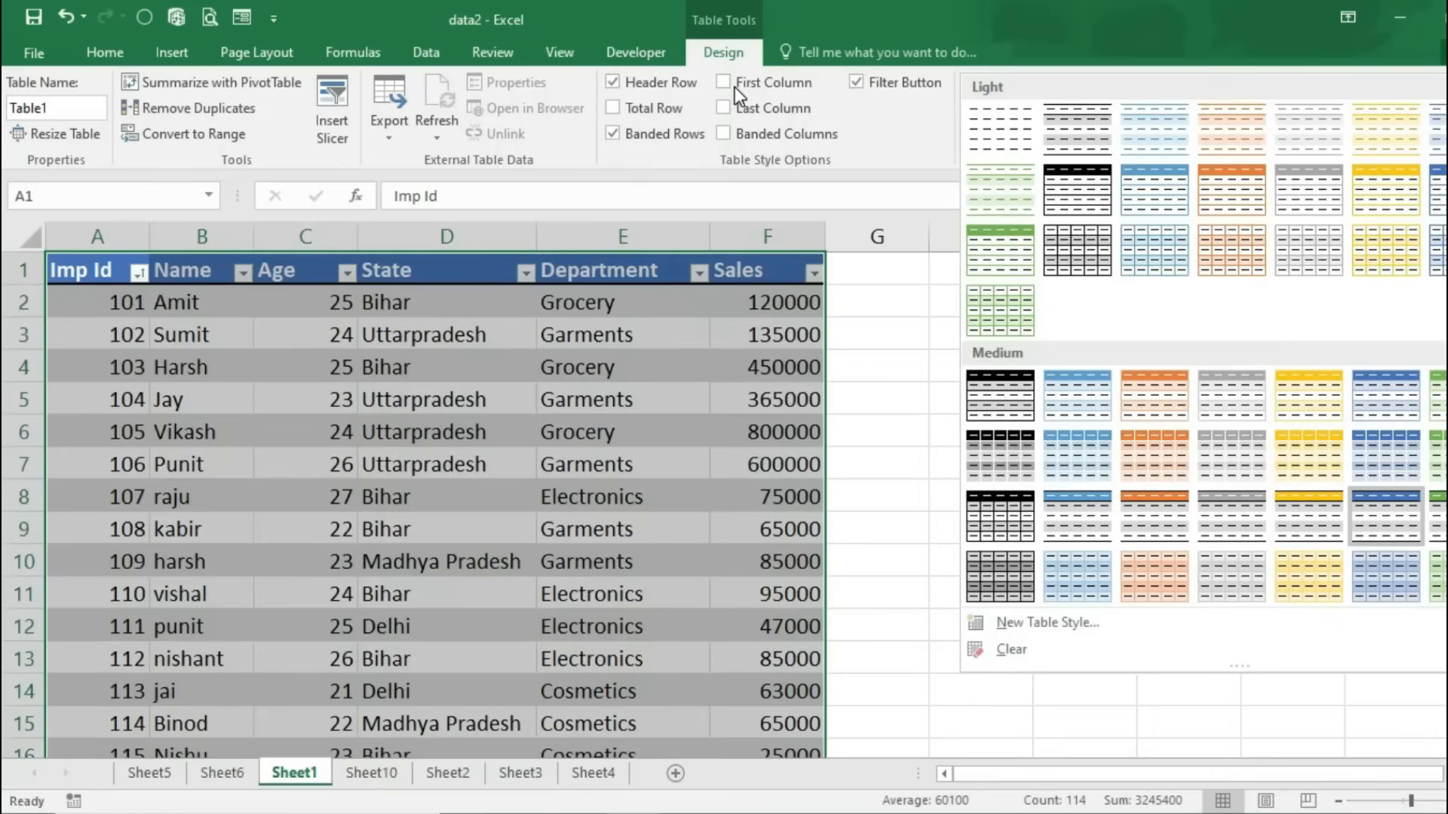
click(735, 85)
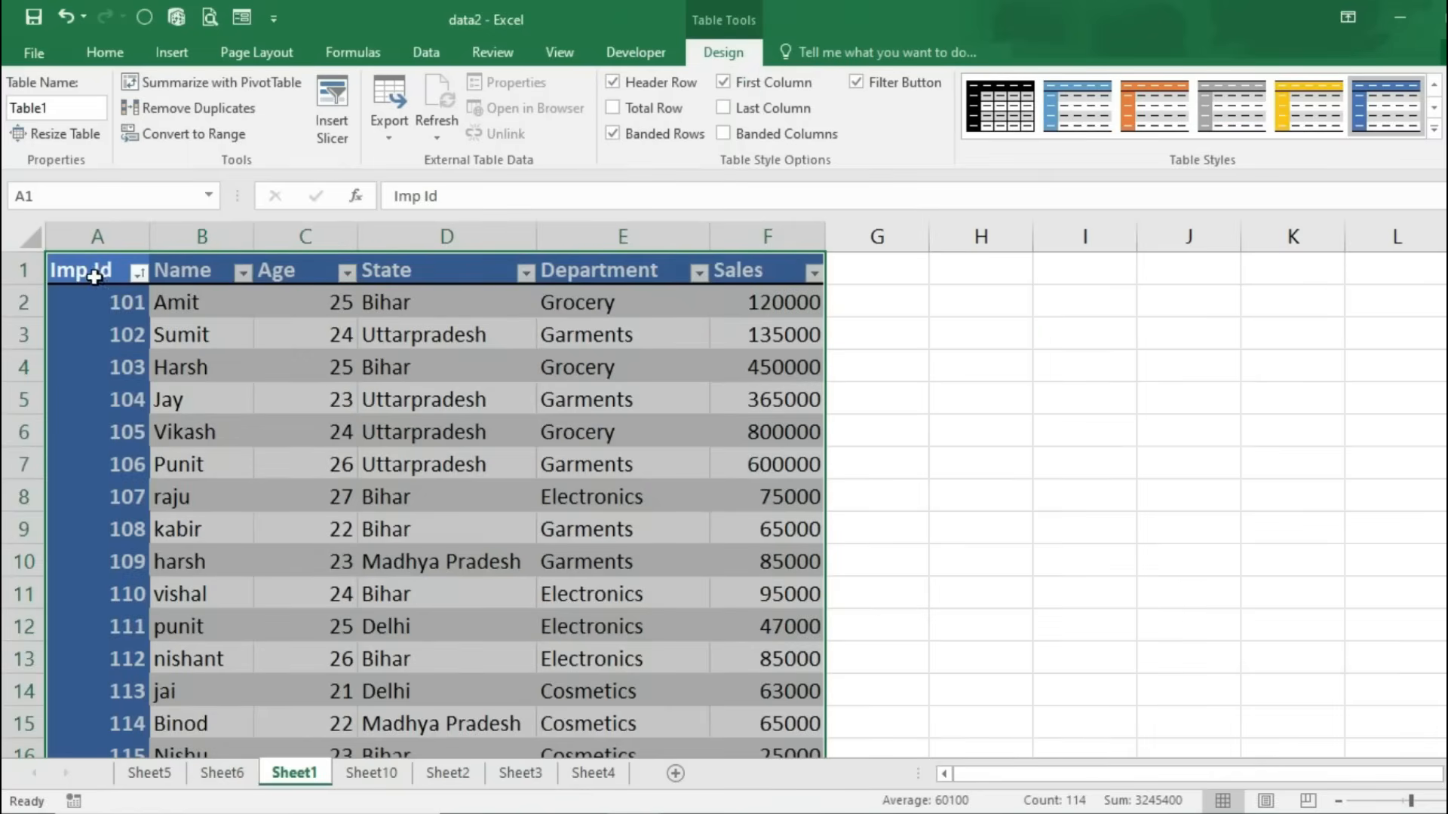
click(724, 108)
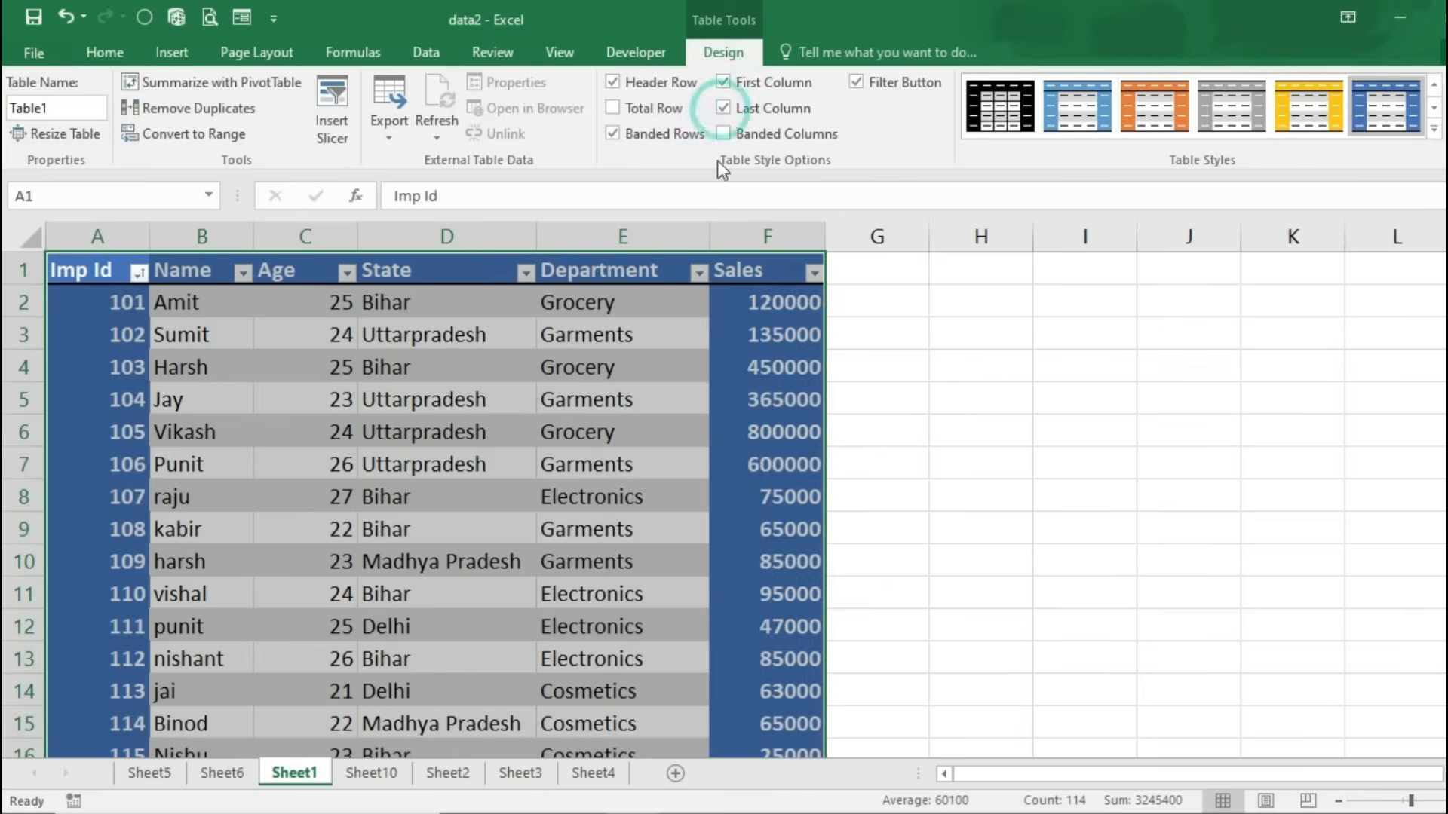
click(724, 108)
click(638, 81)
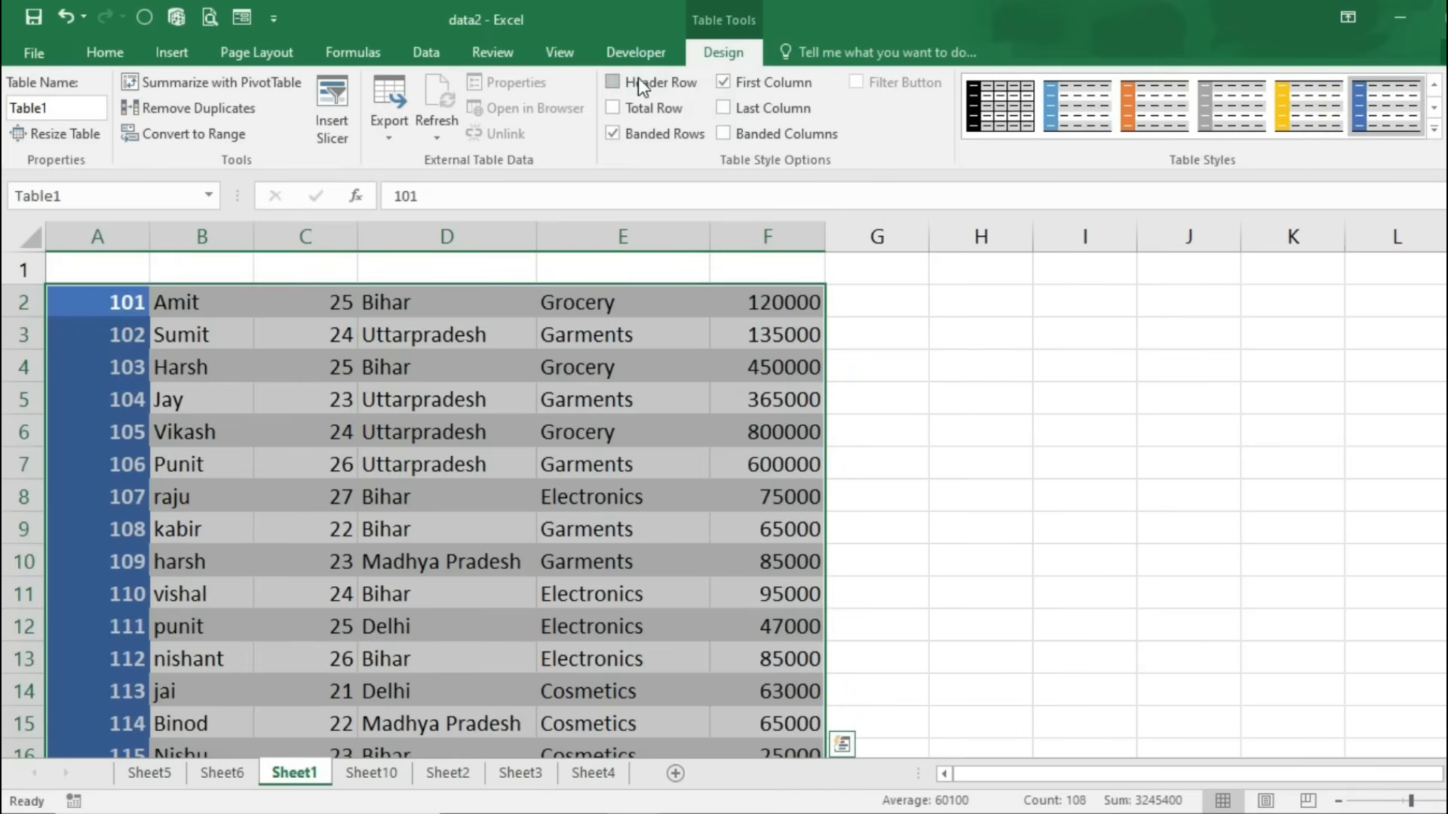
click(638, 81)
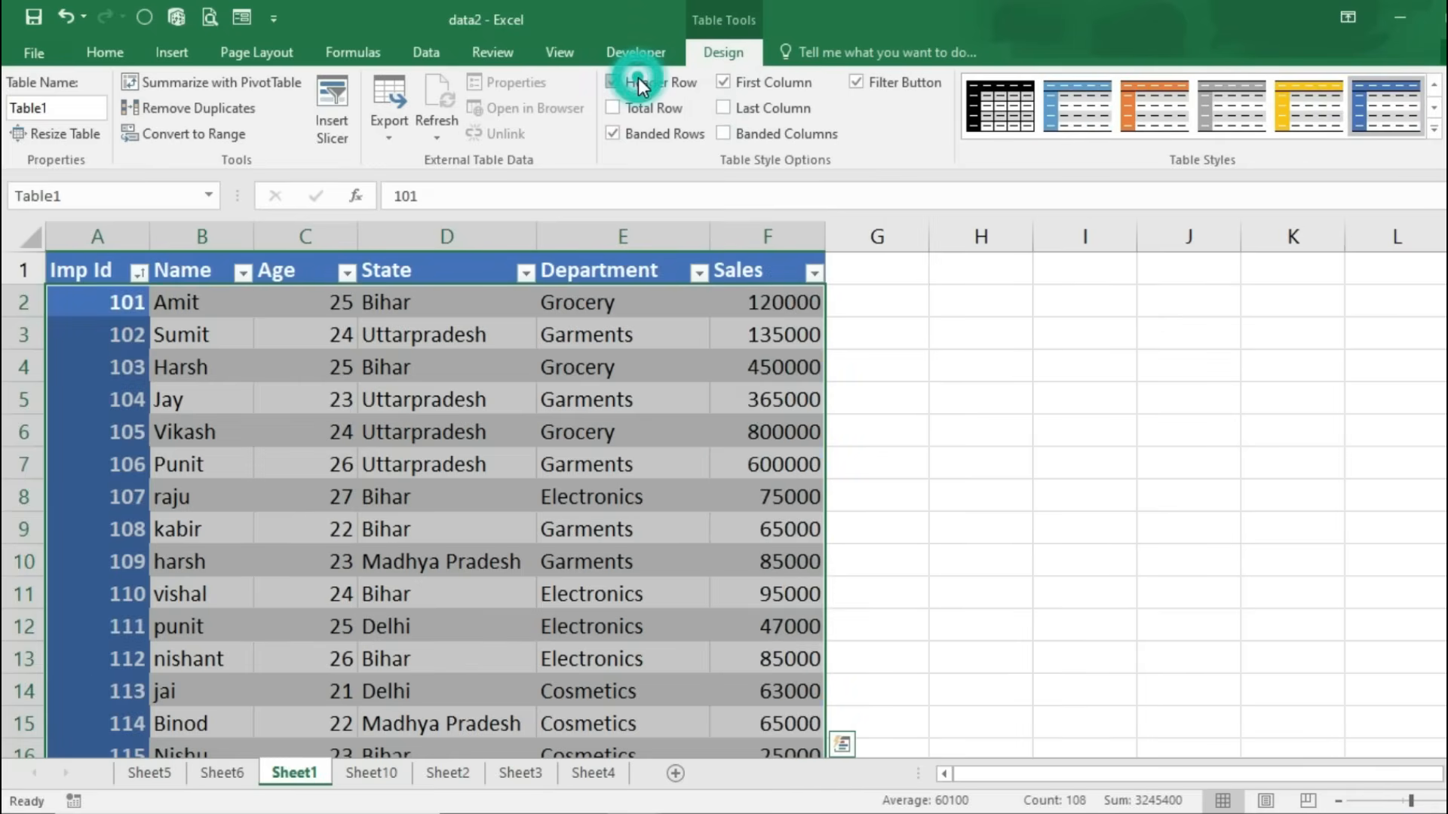
click(730, 83)
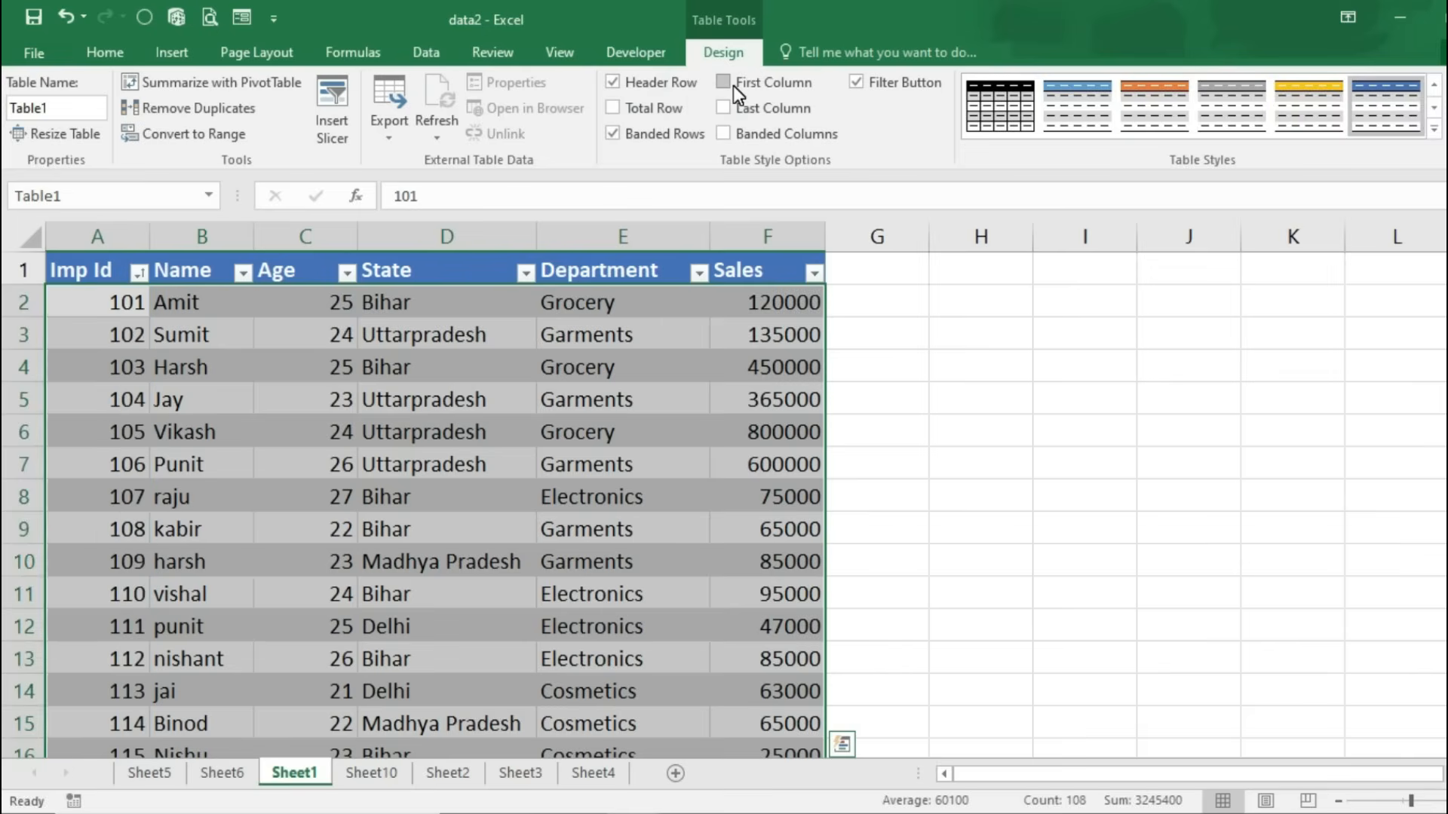
click(394, 139)
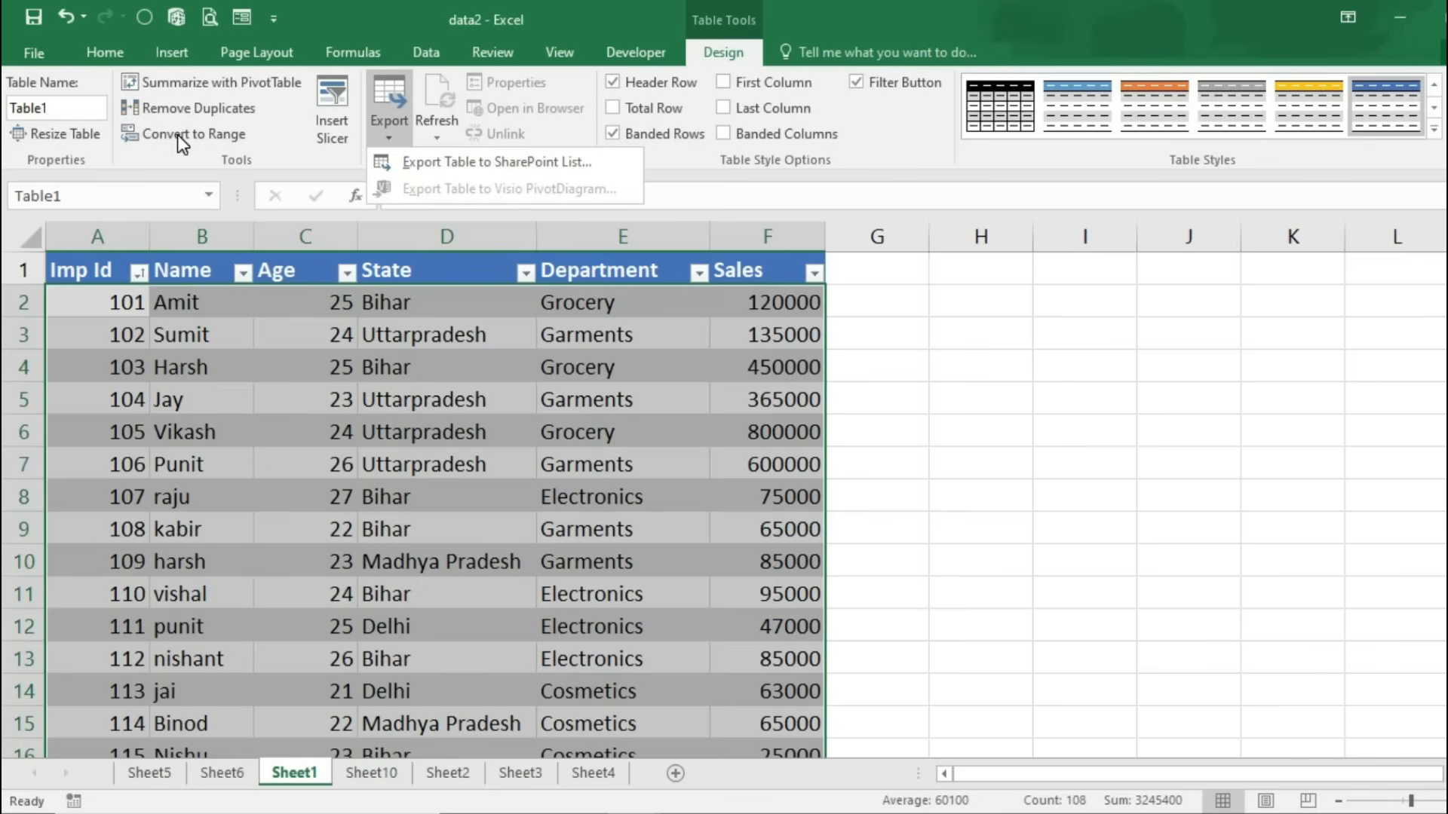
Step: Select the whole table A1:F19 and convert it to a normal range
click(74, 273)
click(73, 273)
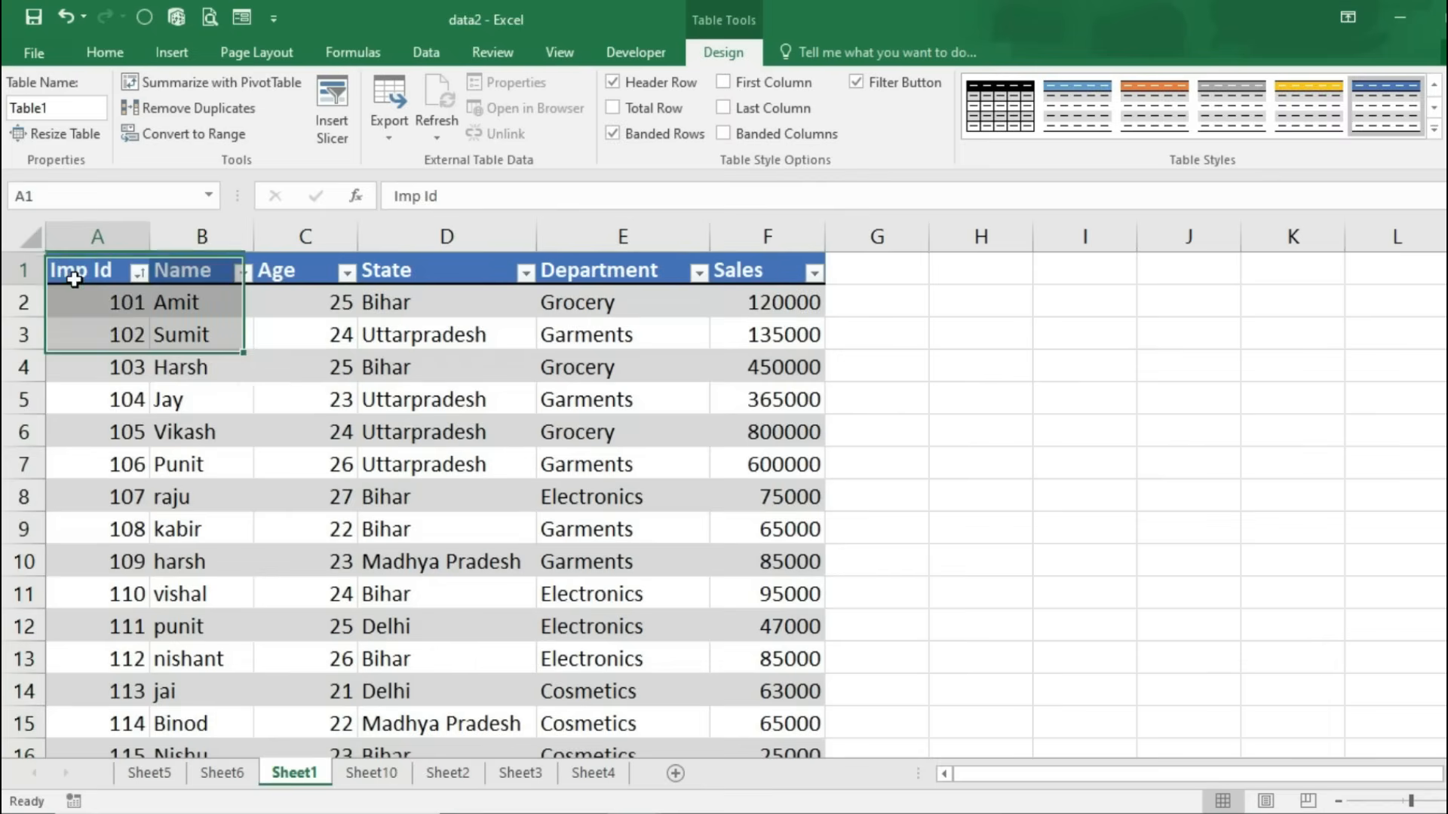
key(ctrl+shift+End)
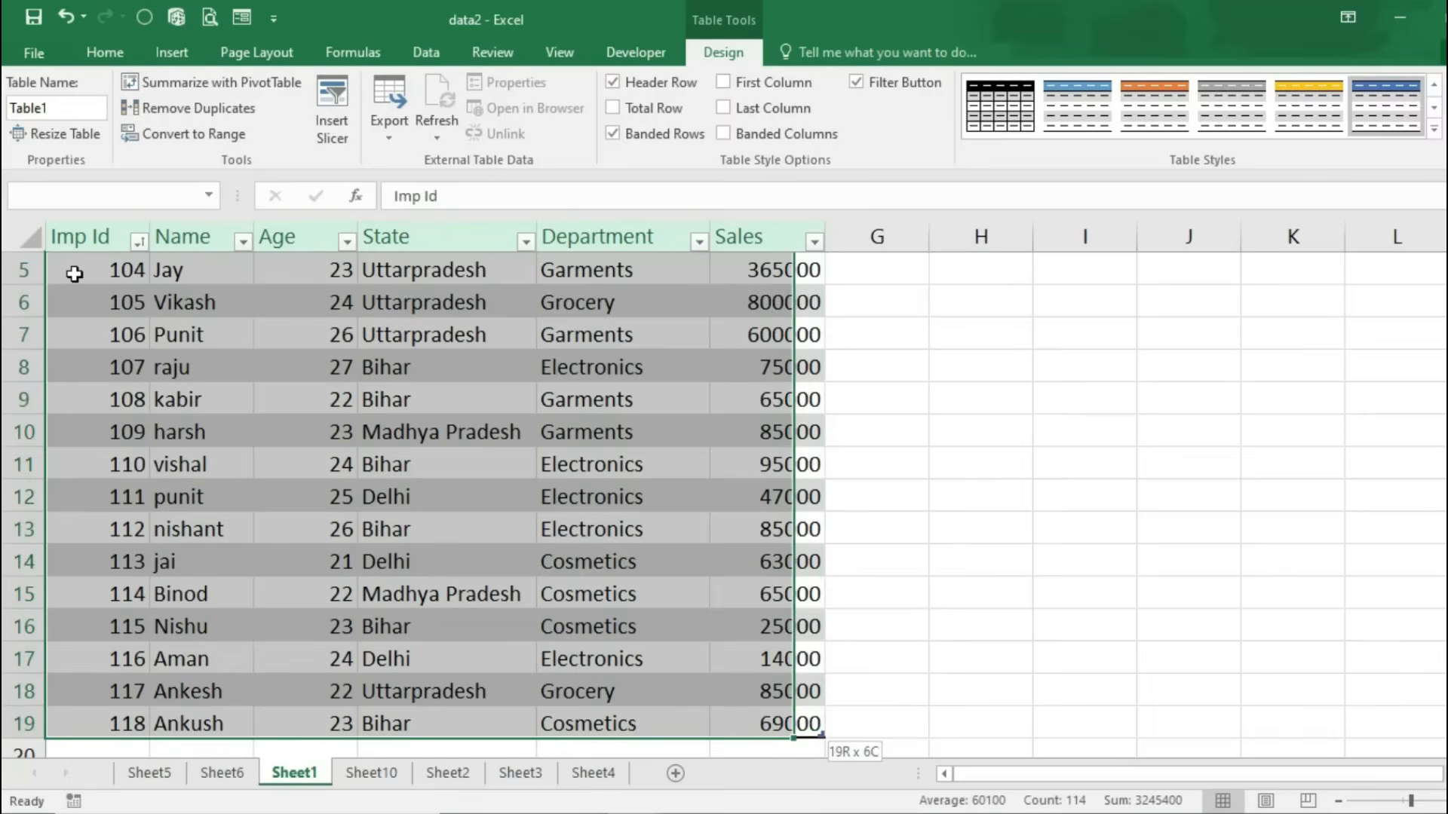
click(197, 134)
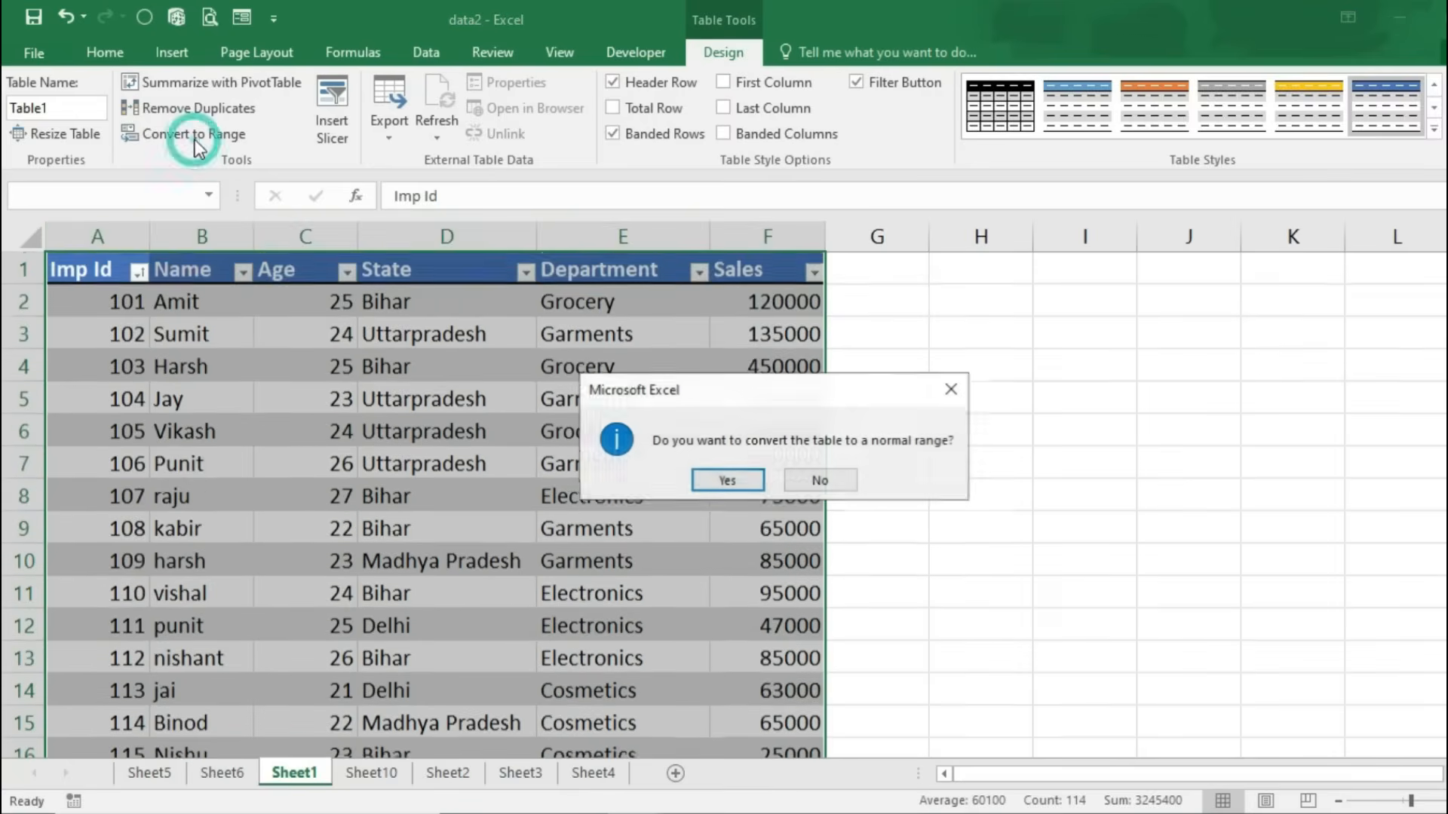
click(749, 479)
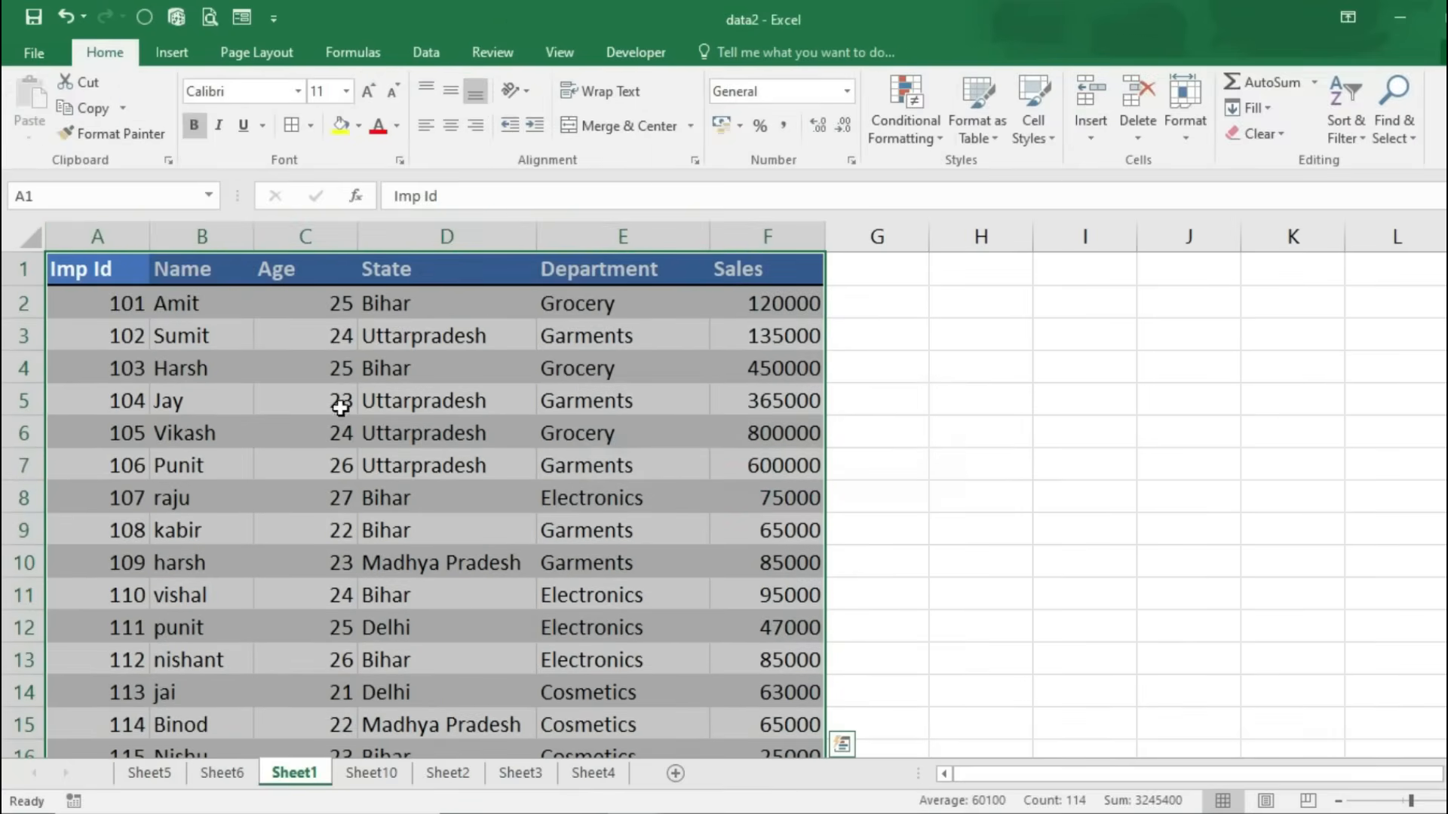
Step: Reselect A1:F19, preview Cell Styles without applying one, and bring up the Insert commands
click(242, 276)
click(209, 321)
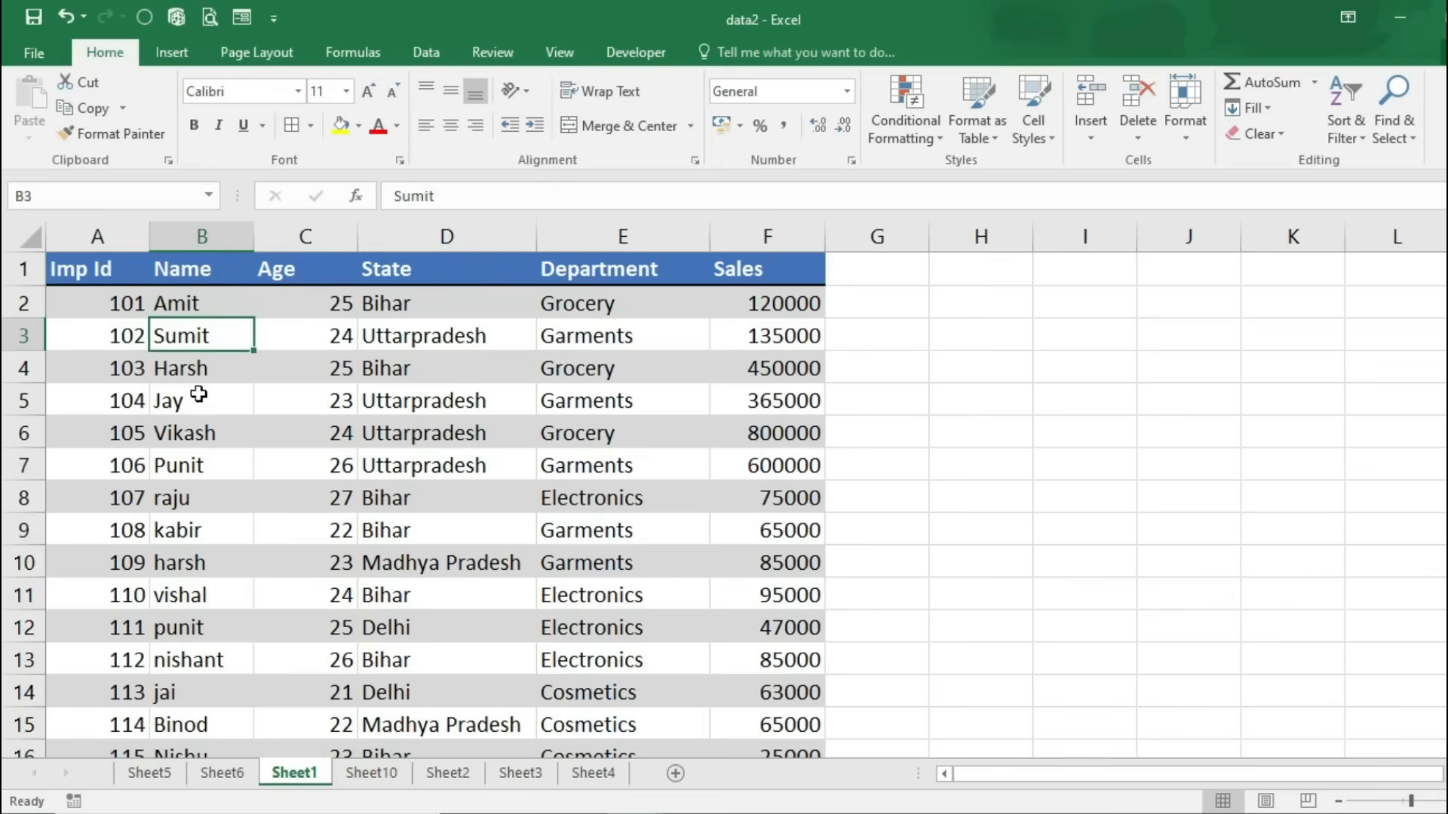
drag(109, 270, 792, 683)
click(1044, 137)
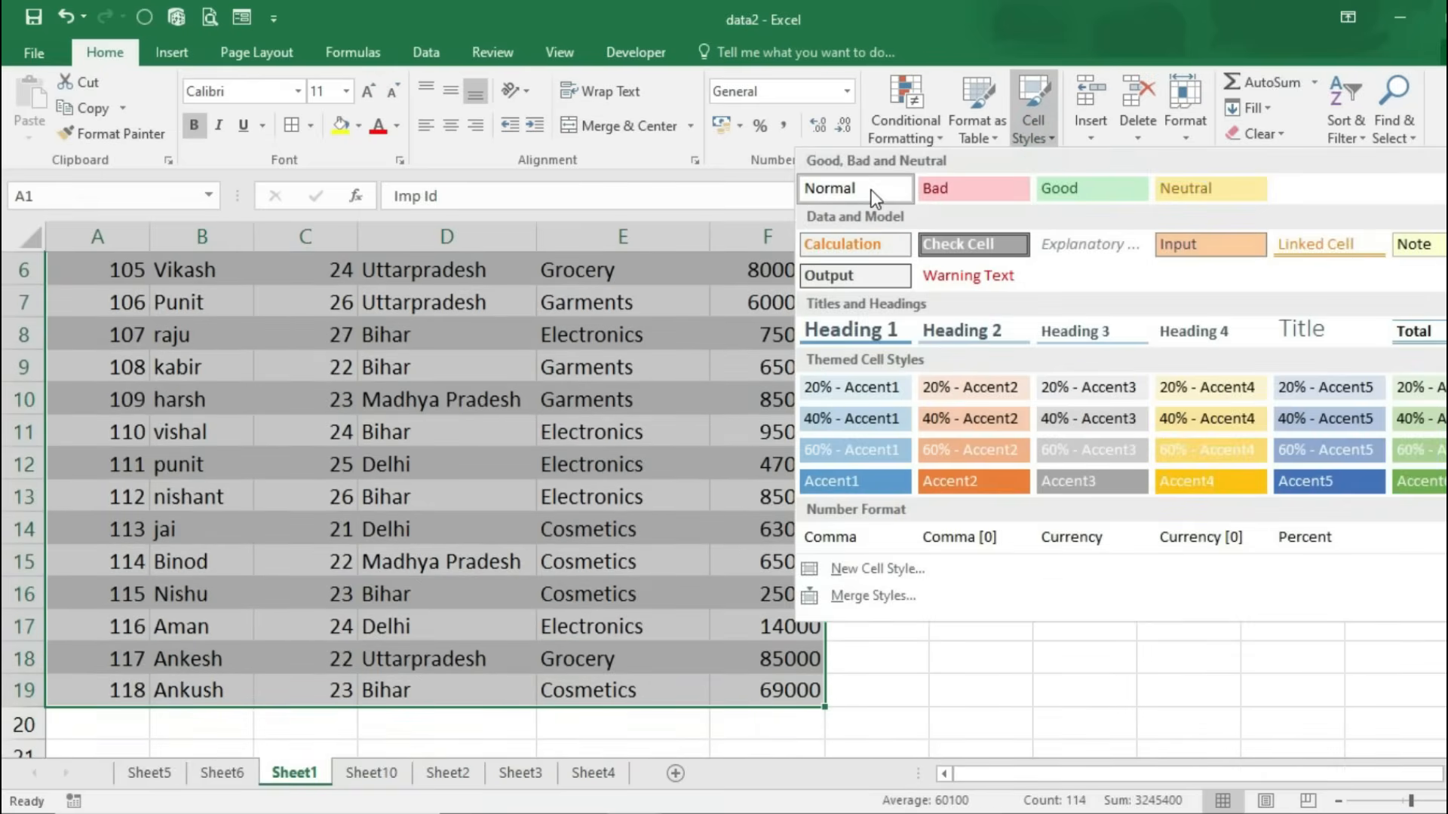
click(969, 675)
scroll(961, 671, up, 2)
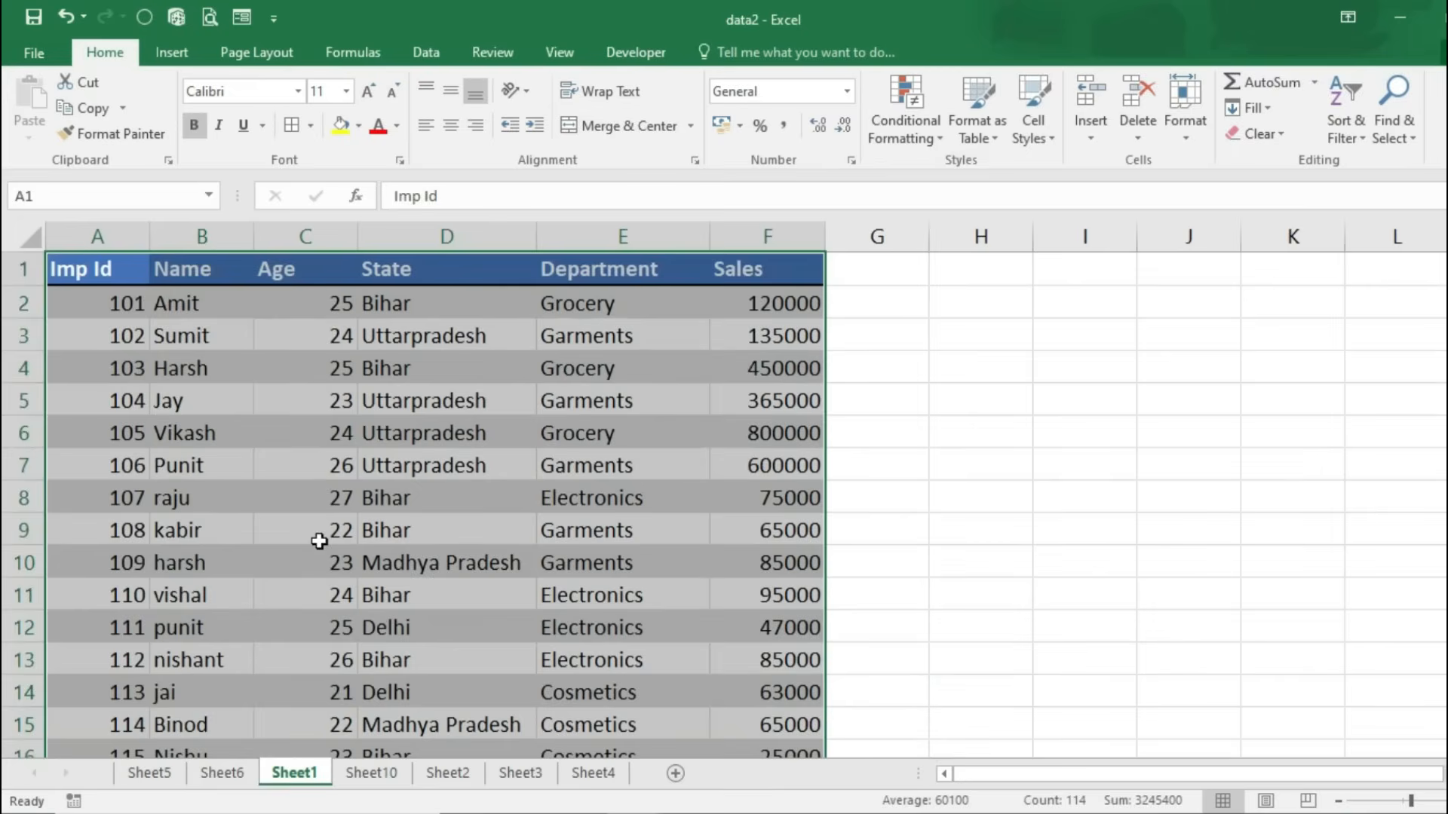
click(188, 47)
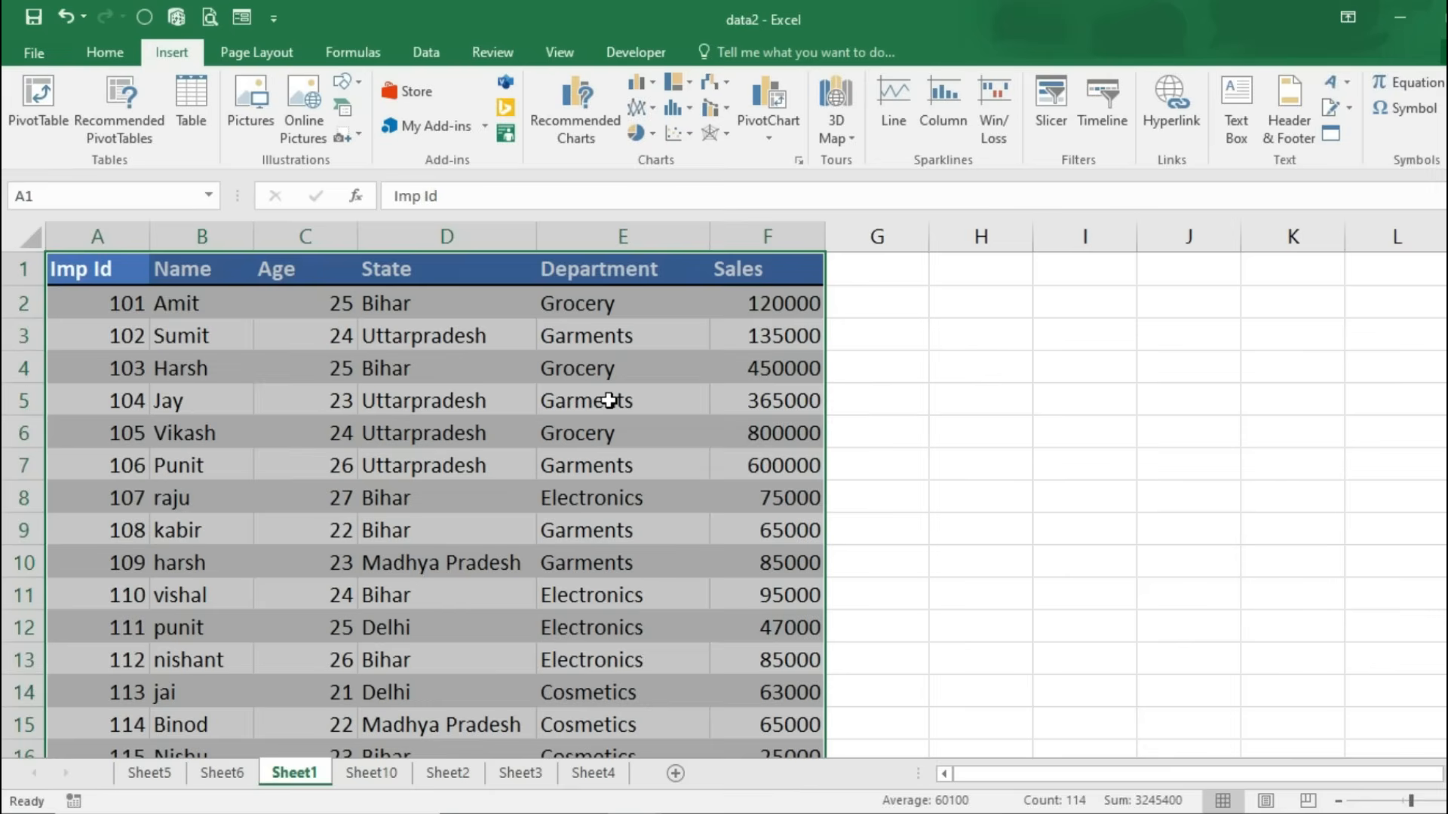
click(675, 773)
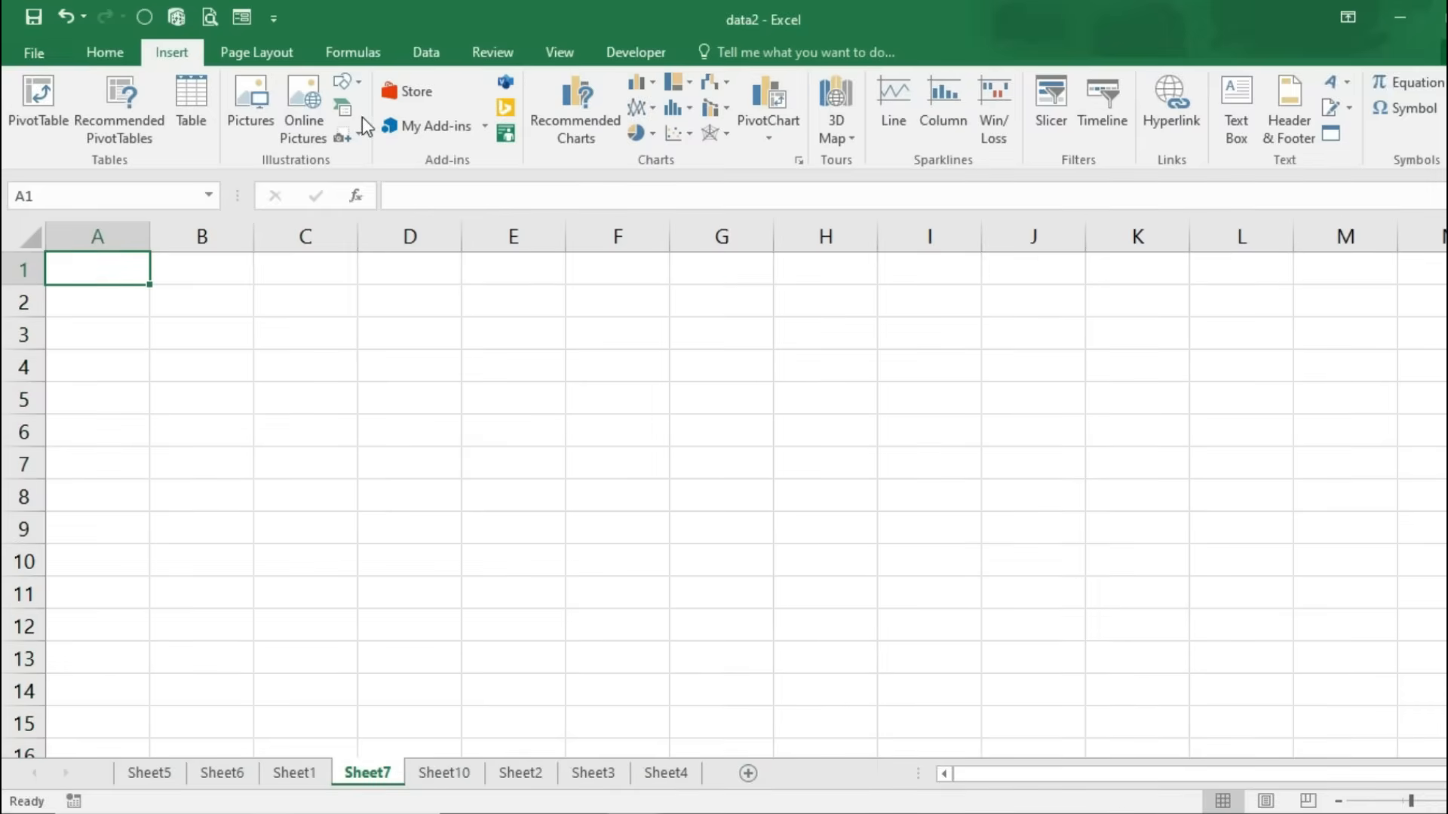
click(245, 112)
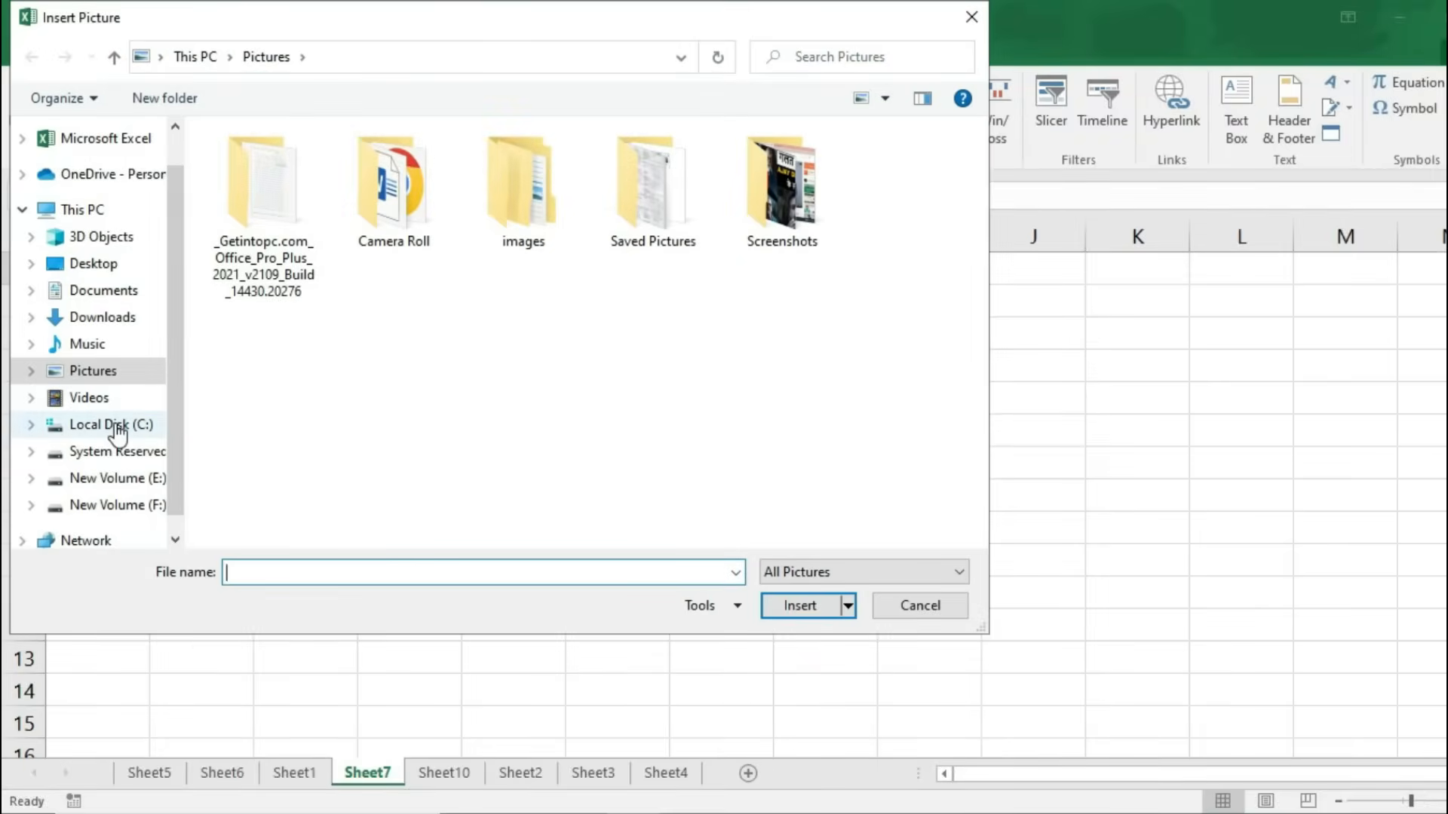
click(106, 319)
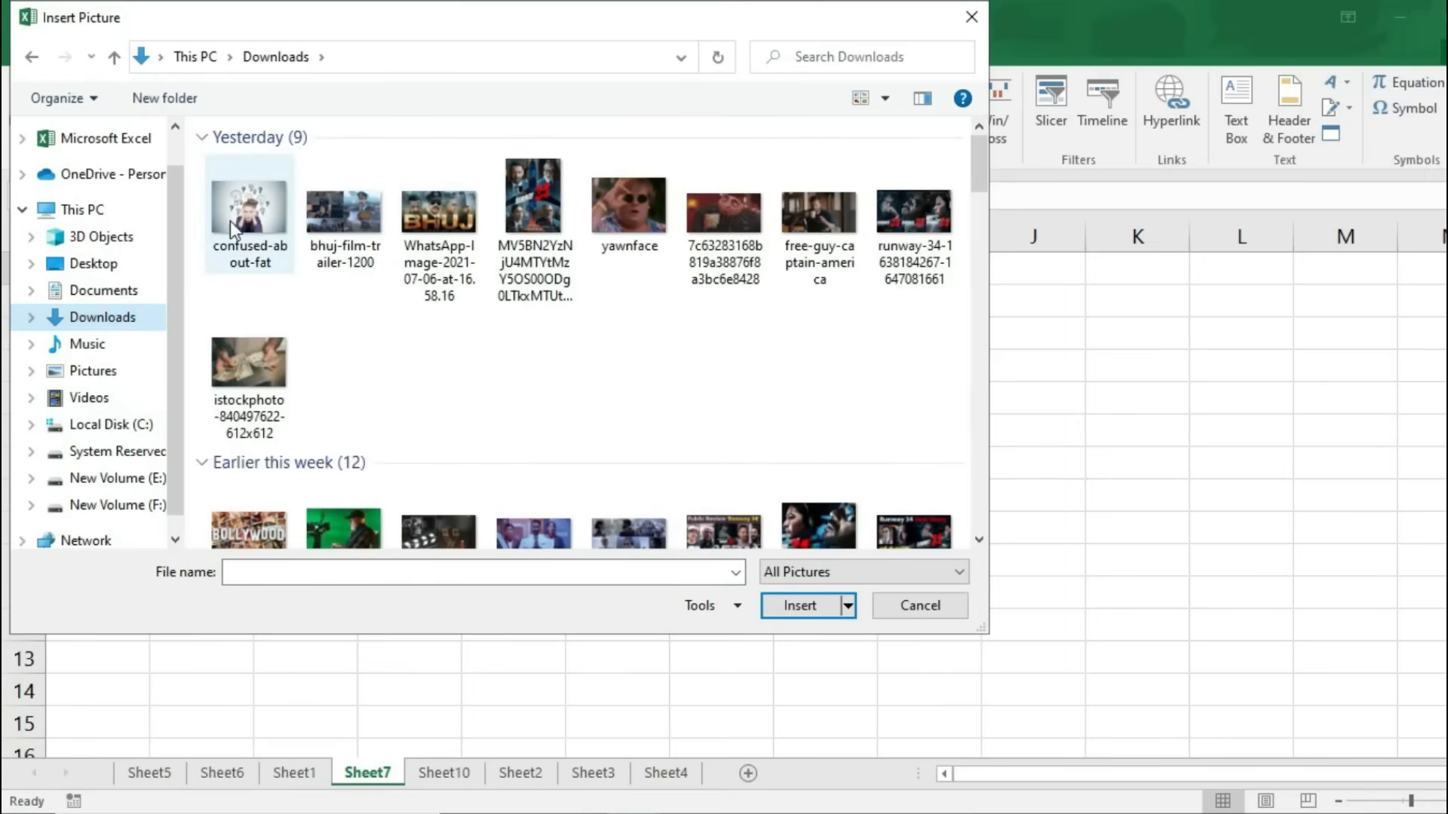
click(233, 377)
click(804, 601)
drag(187, 367, 258, 483)
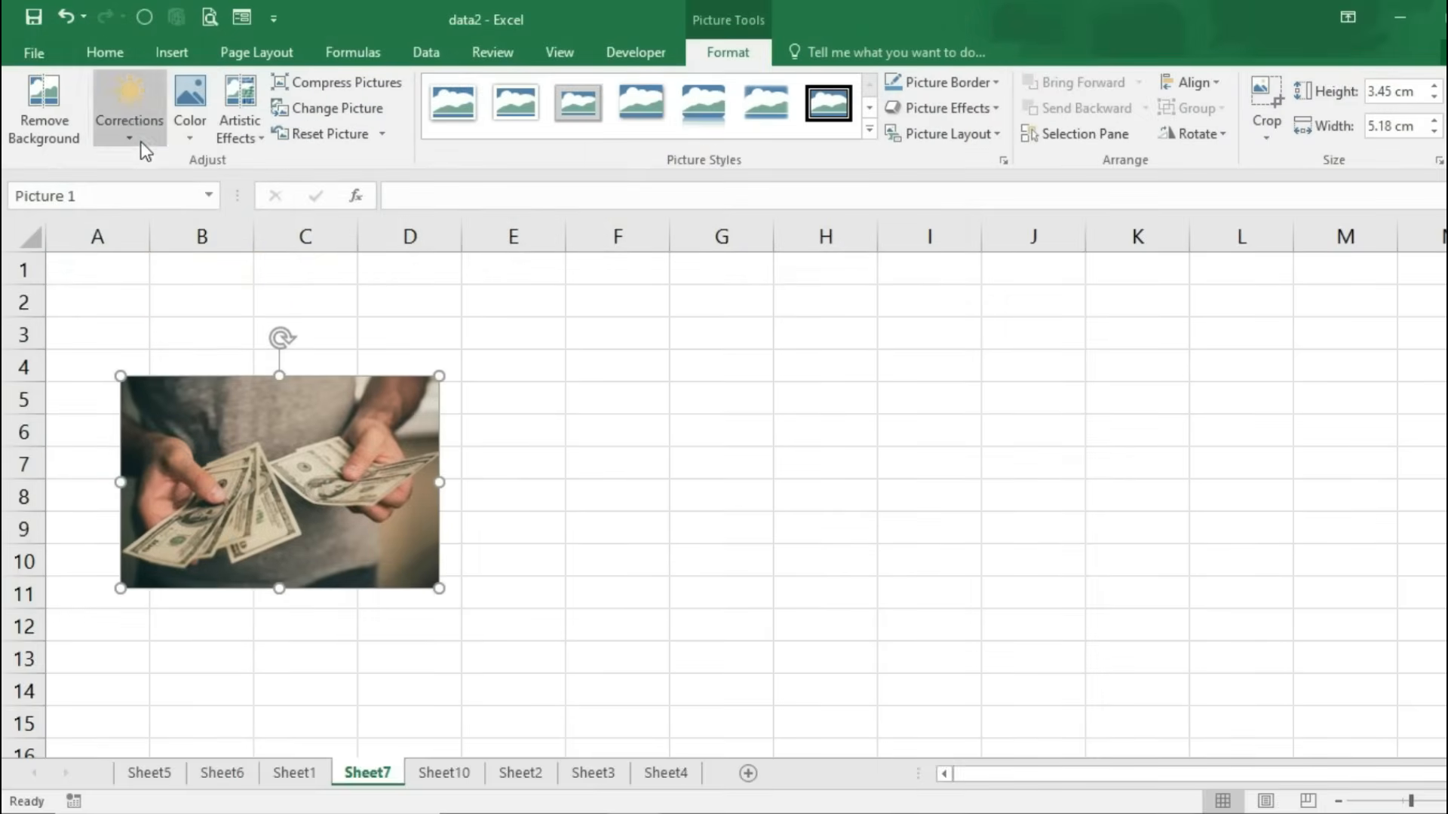
Step: Recolour the picture grey, add a brightness correction and black reflected bevel style, then delete it
click(132, 130)
click(277, 484)
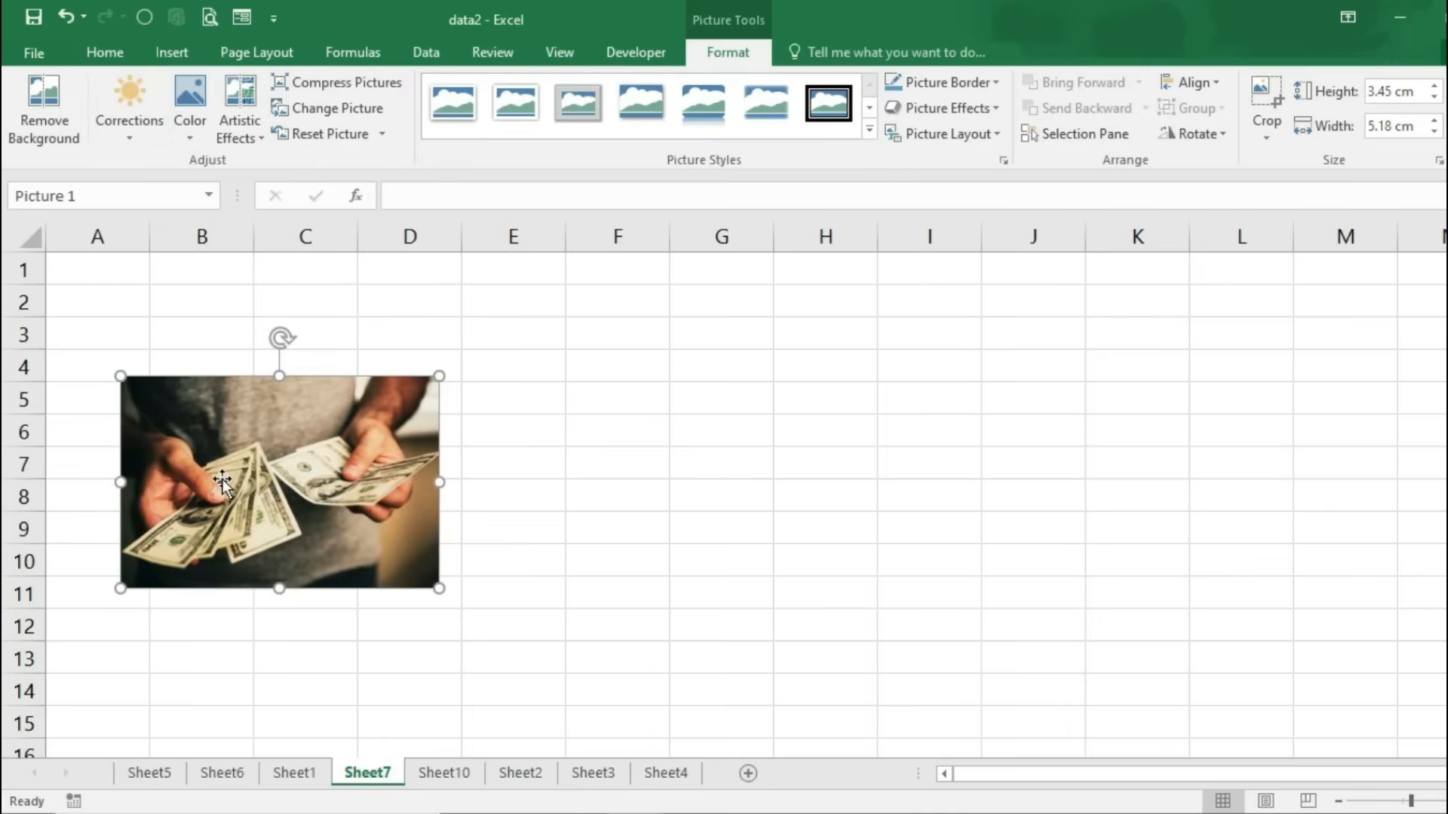
click(201, 132)
click(451, 463)
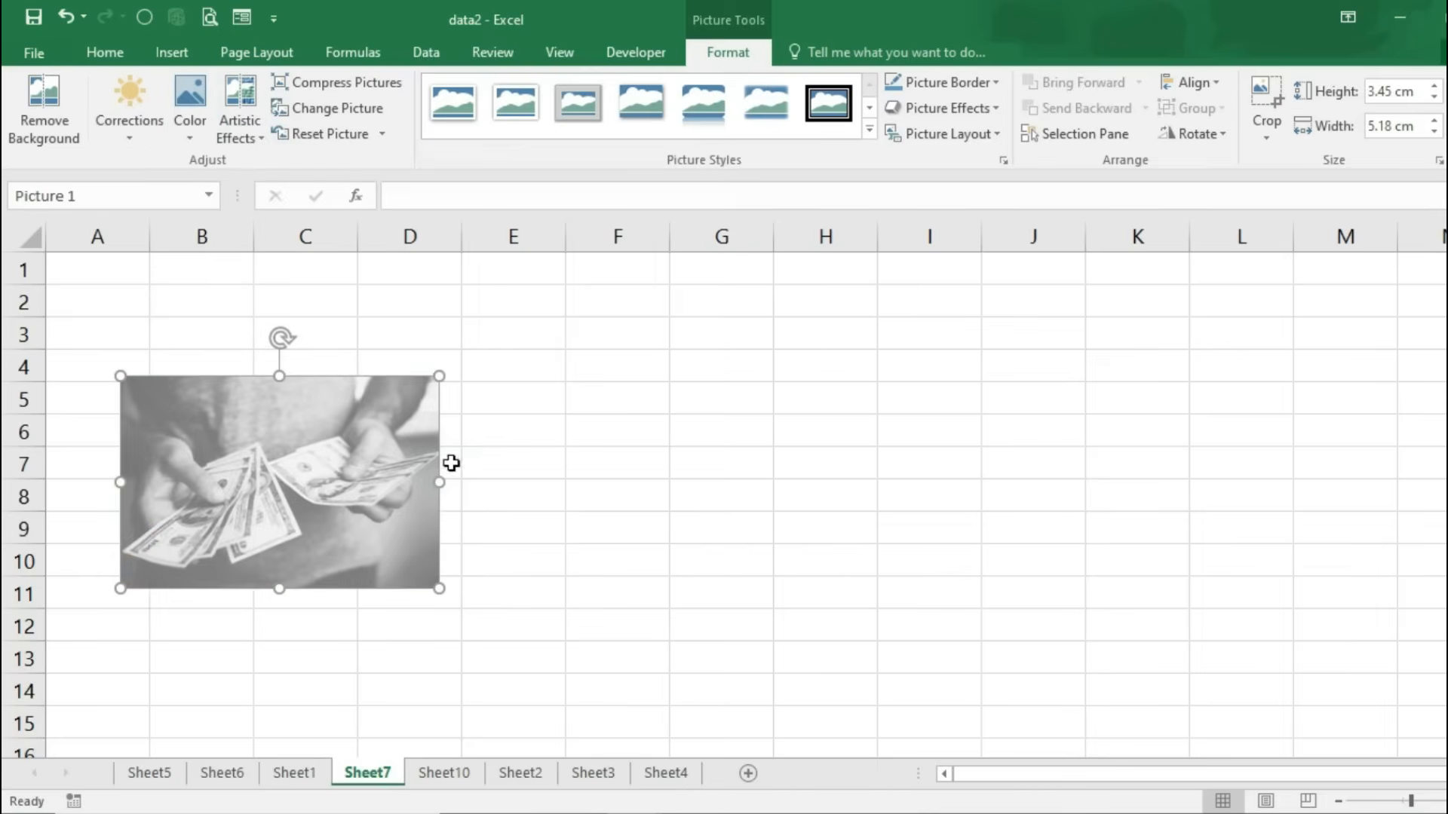
click(141, 126)
click(308, 472)
click(869, 129)
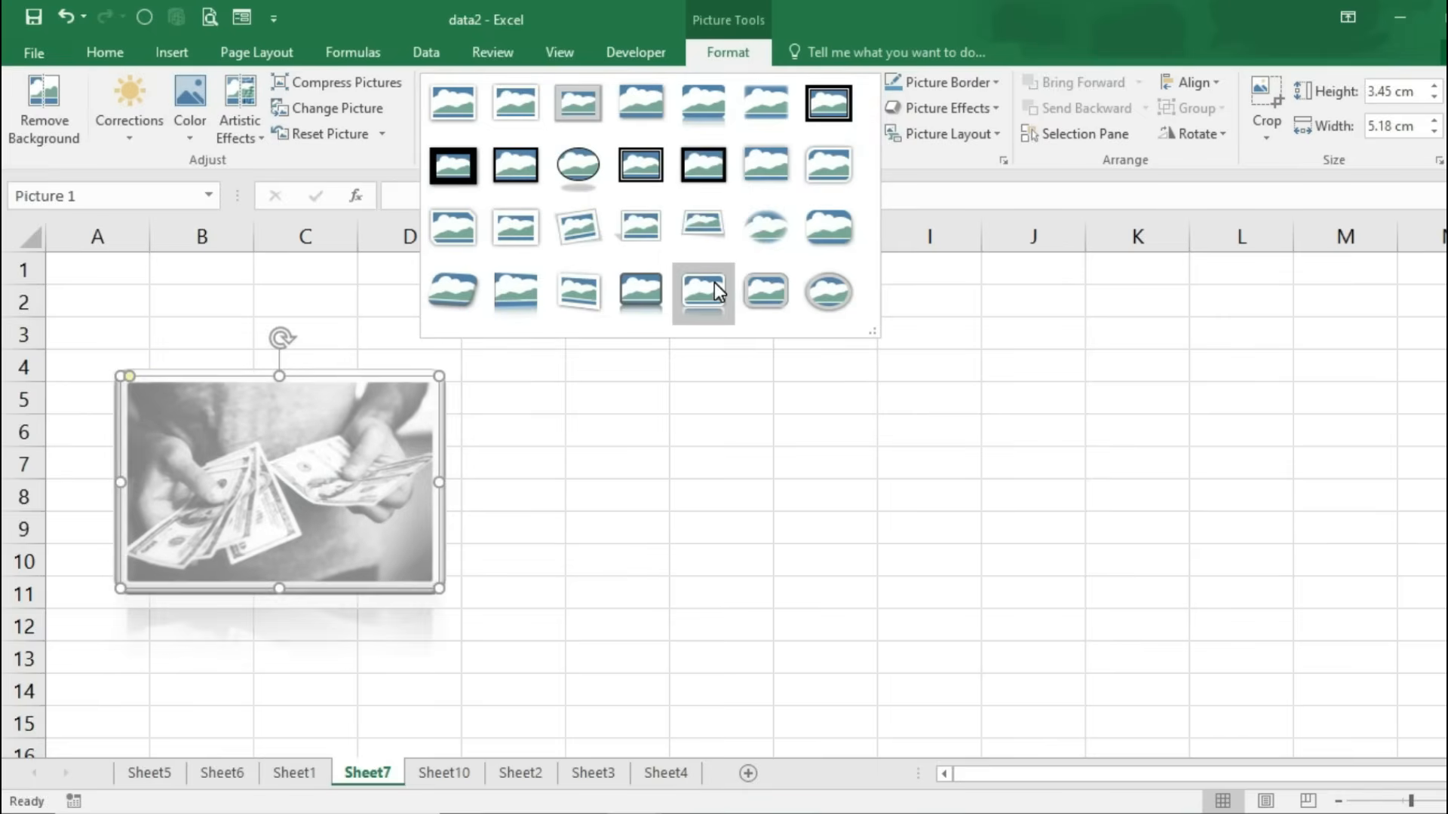
click(659, 288)
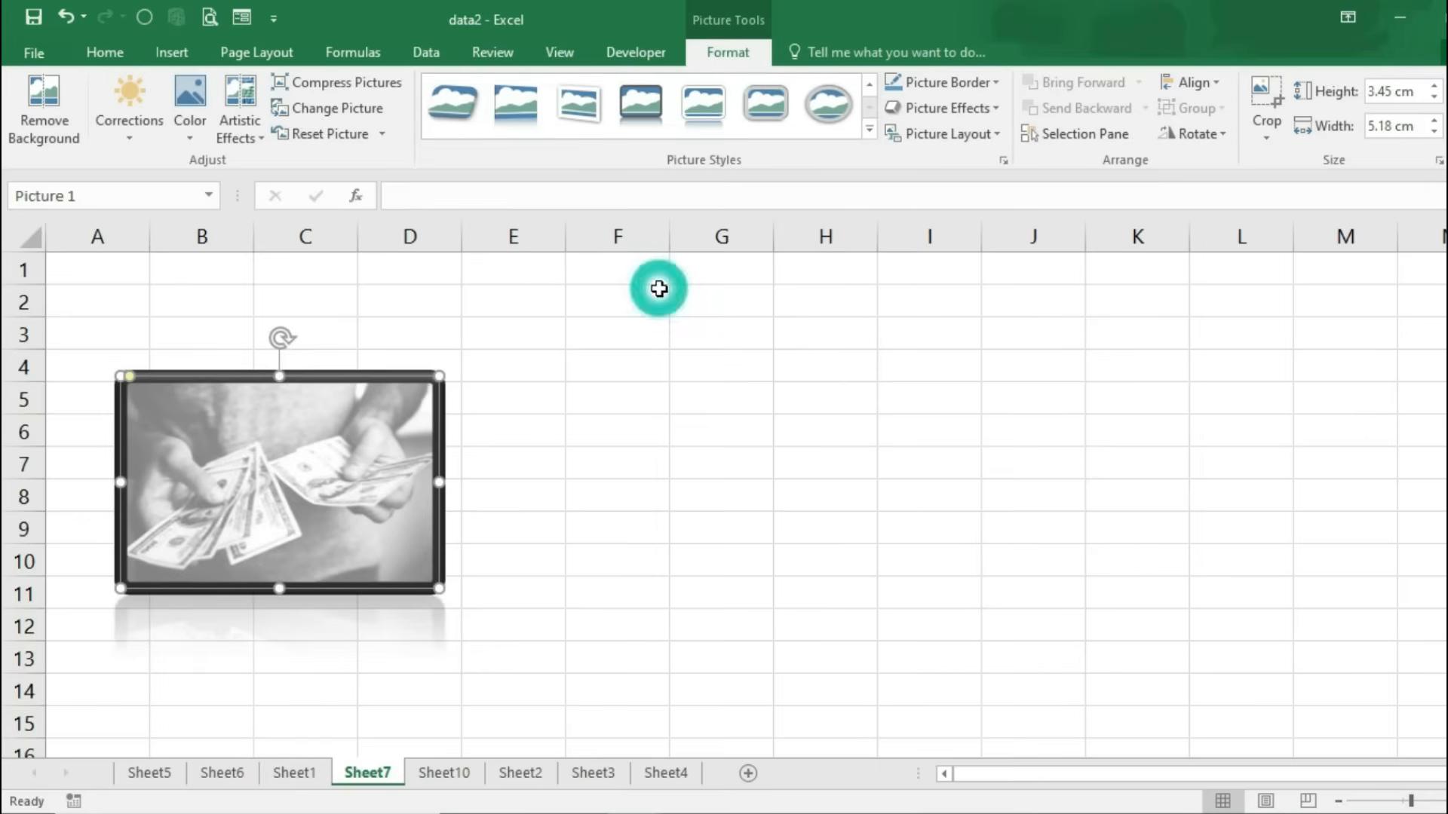
key(Delete)
click(174, 53)
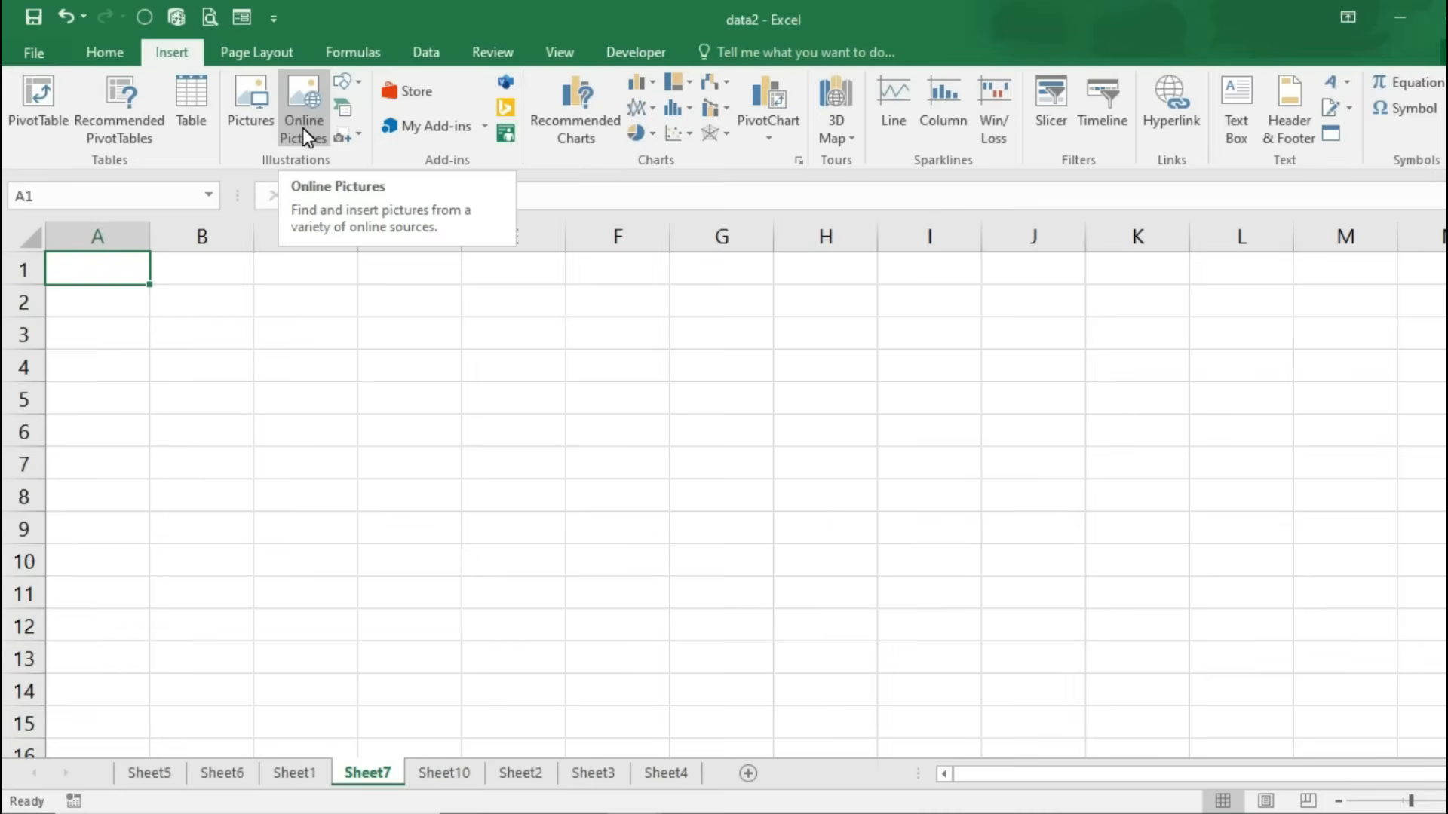
click(302, 128)
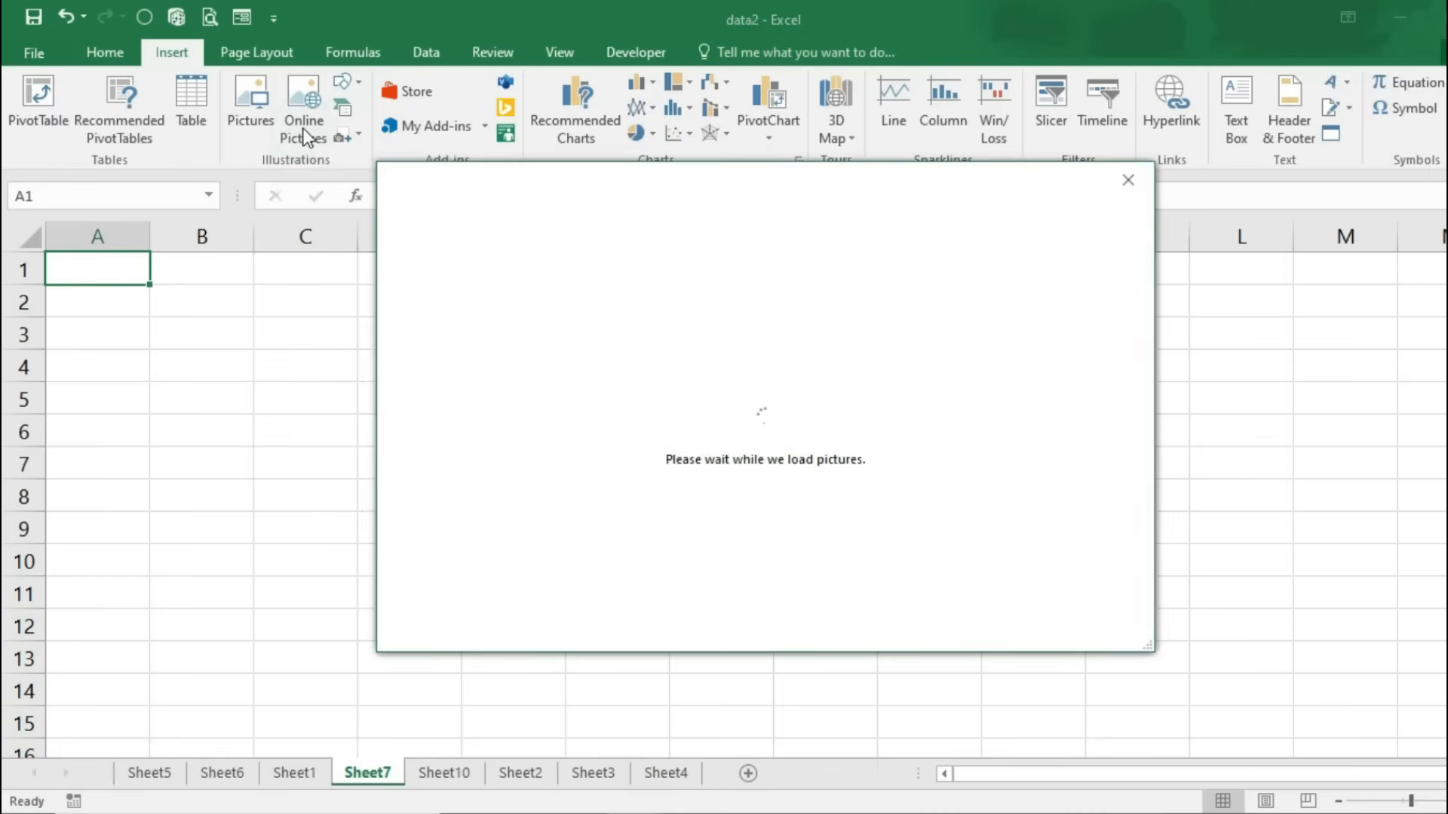
click(865, 288)
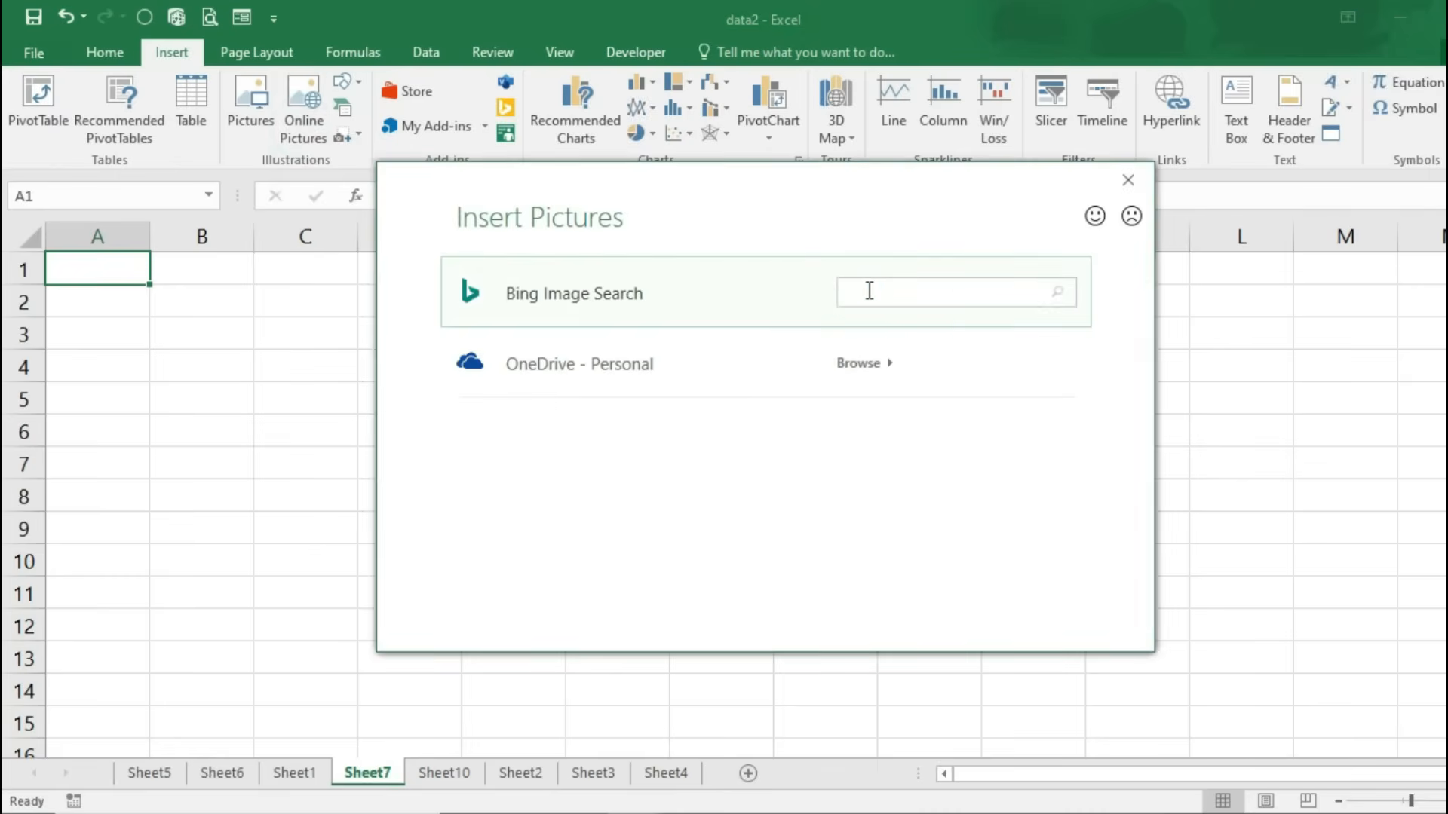
text(narendra modi)
key(Return)
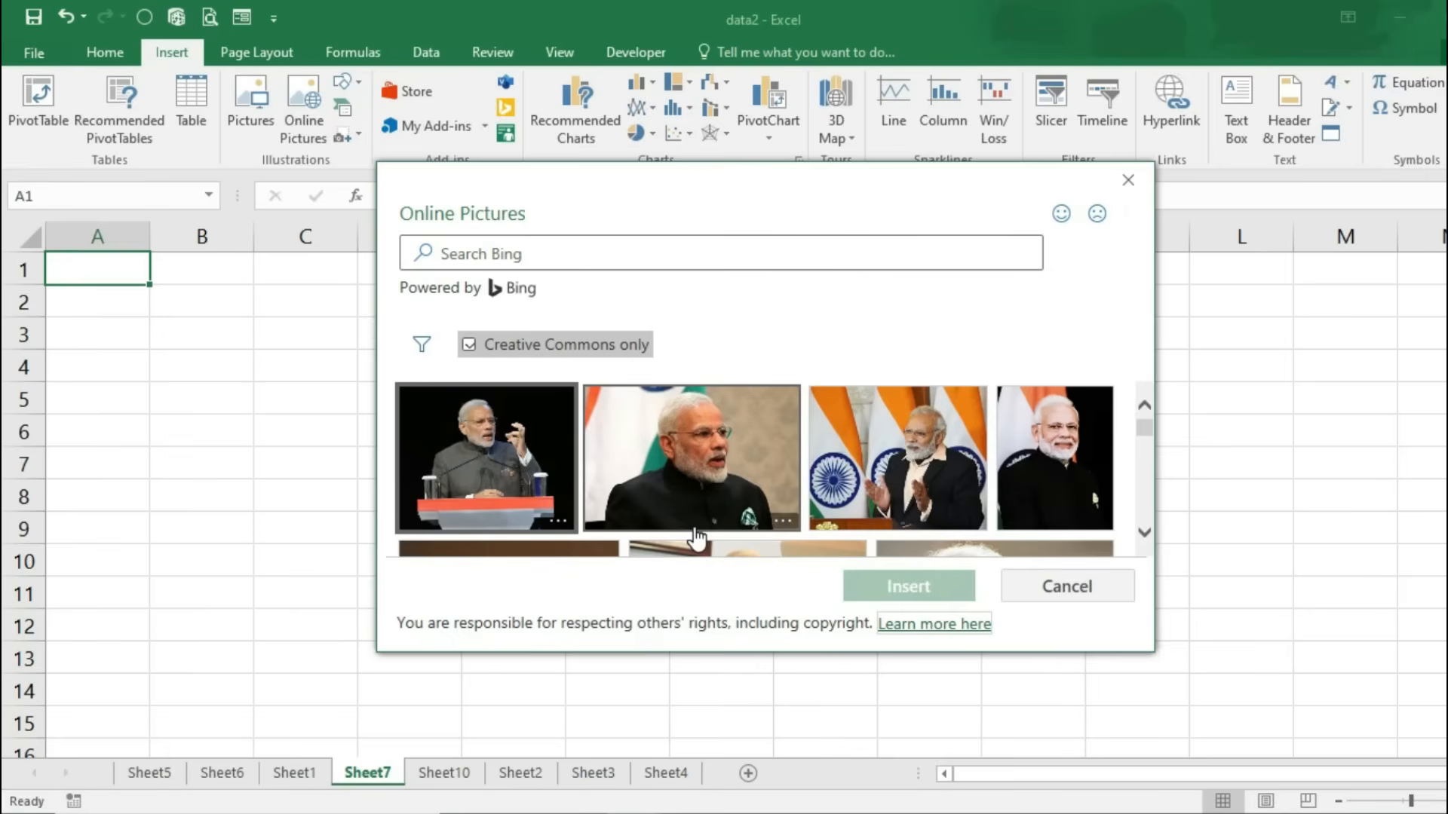
click(699, 453)
click(921, 586)
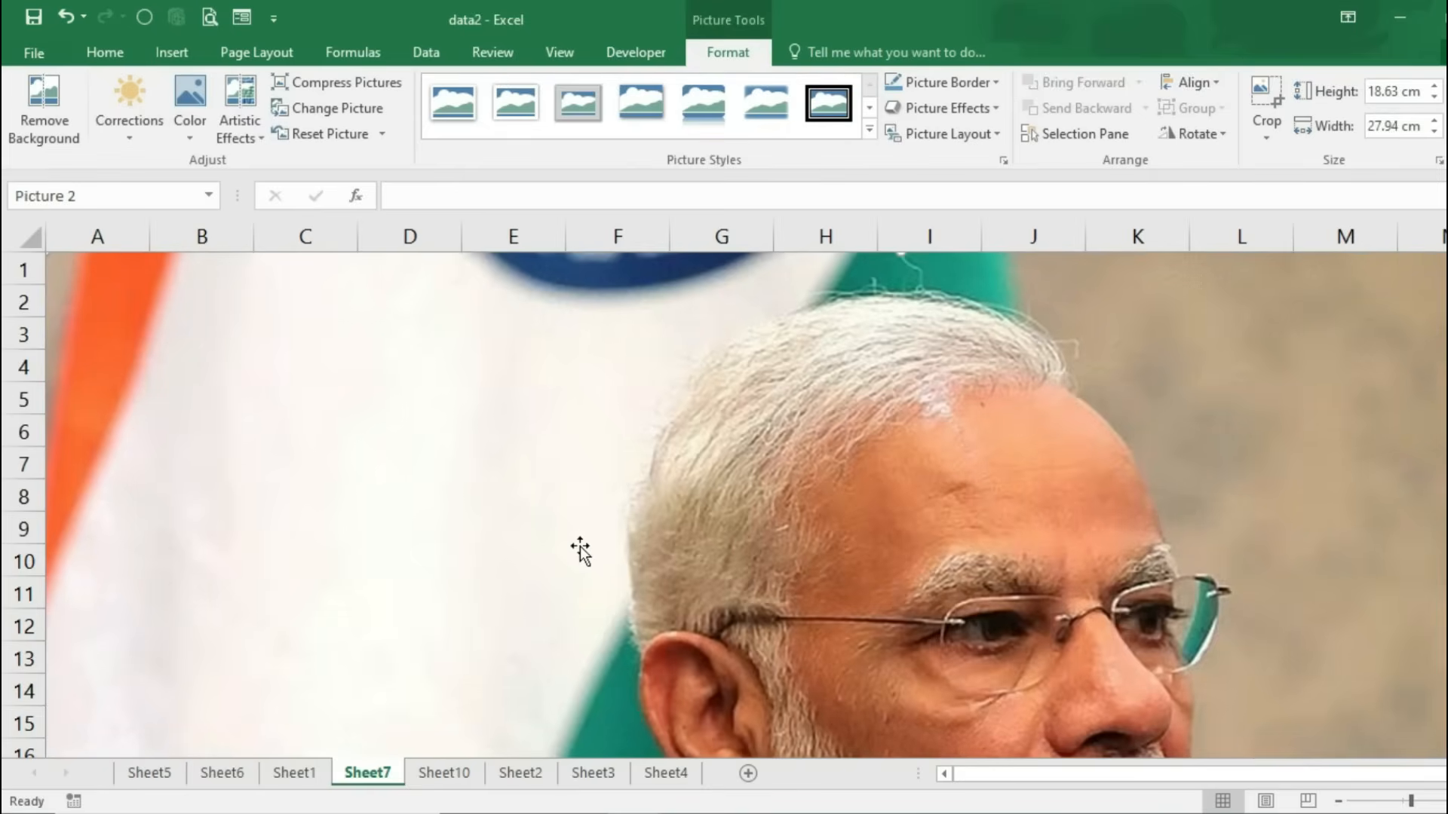
click(1376, 90)
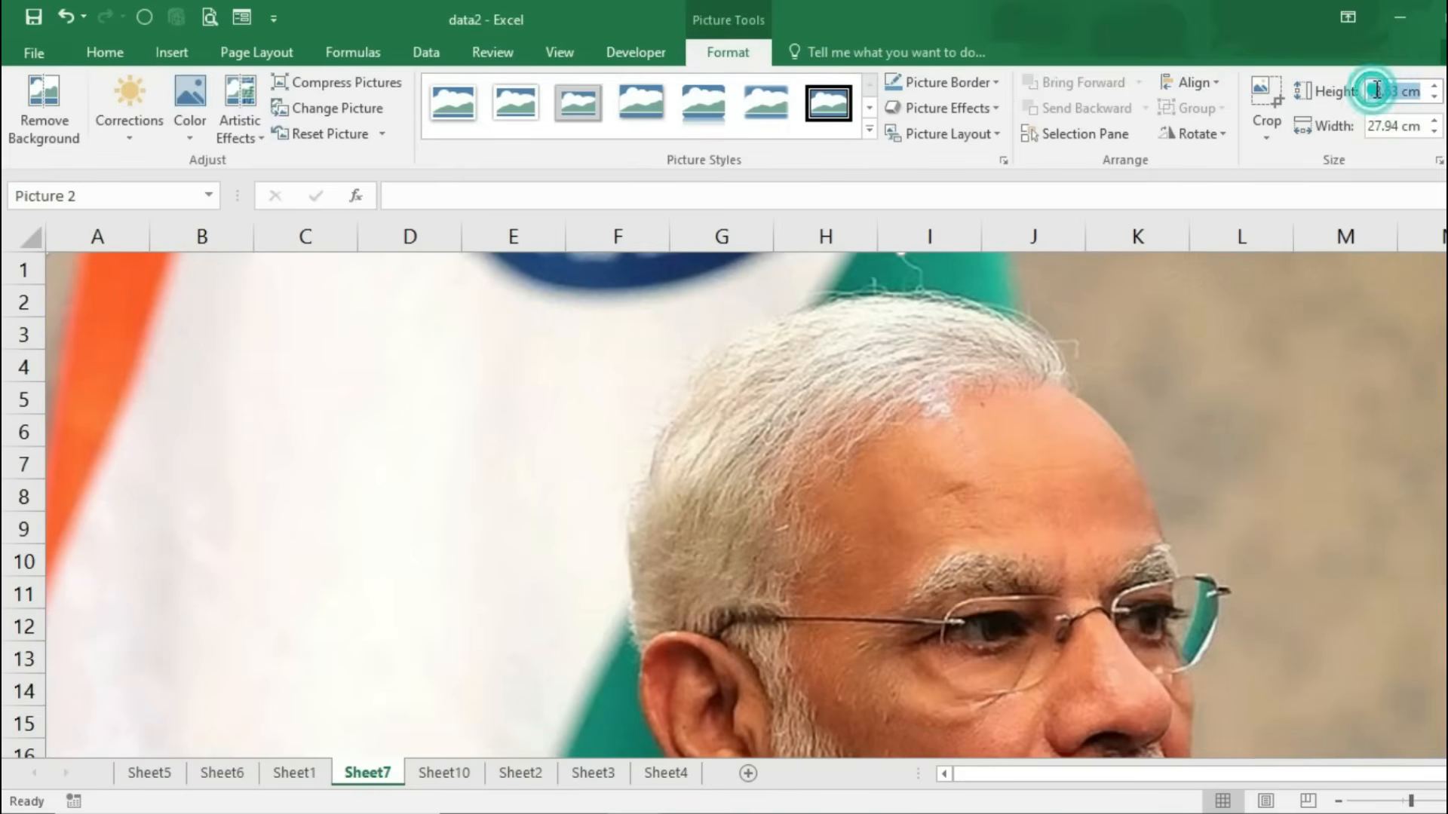
text(1)
key(Return)
click(1384, 126)
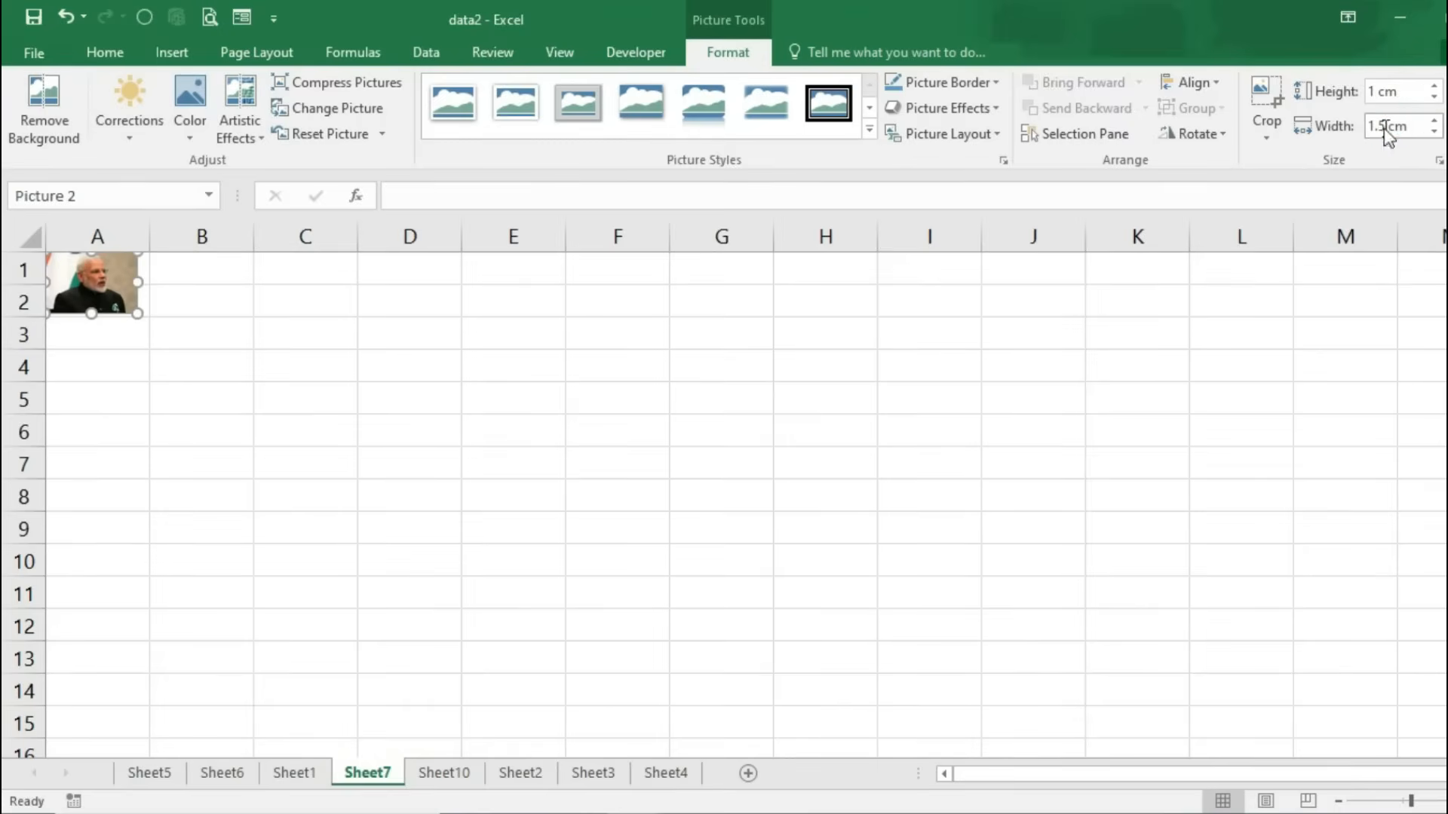
text(1)
key(Return)
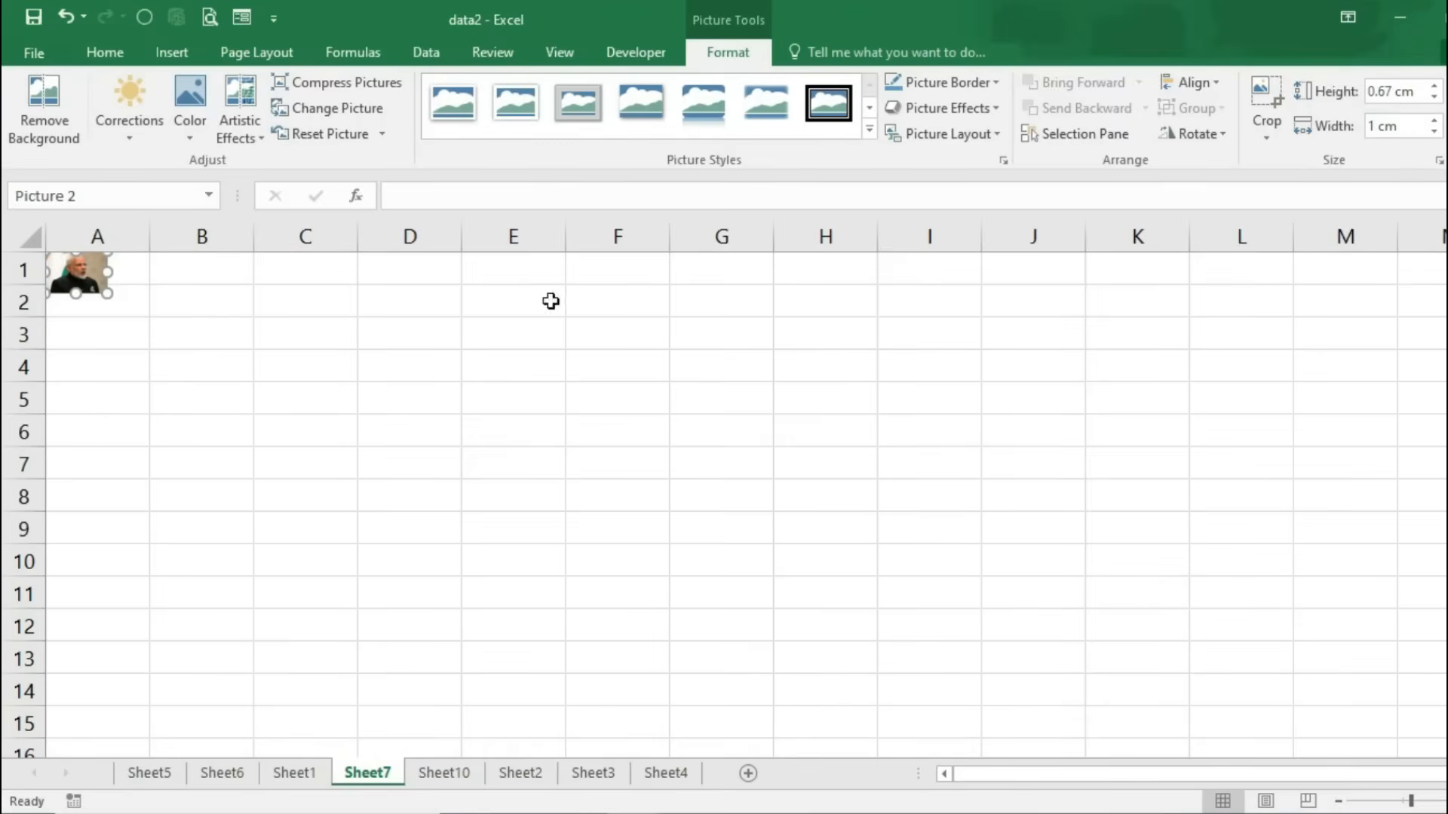
drag(108, 294, 198, 384)
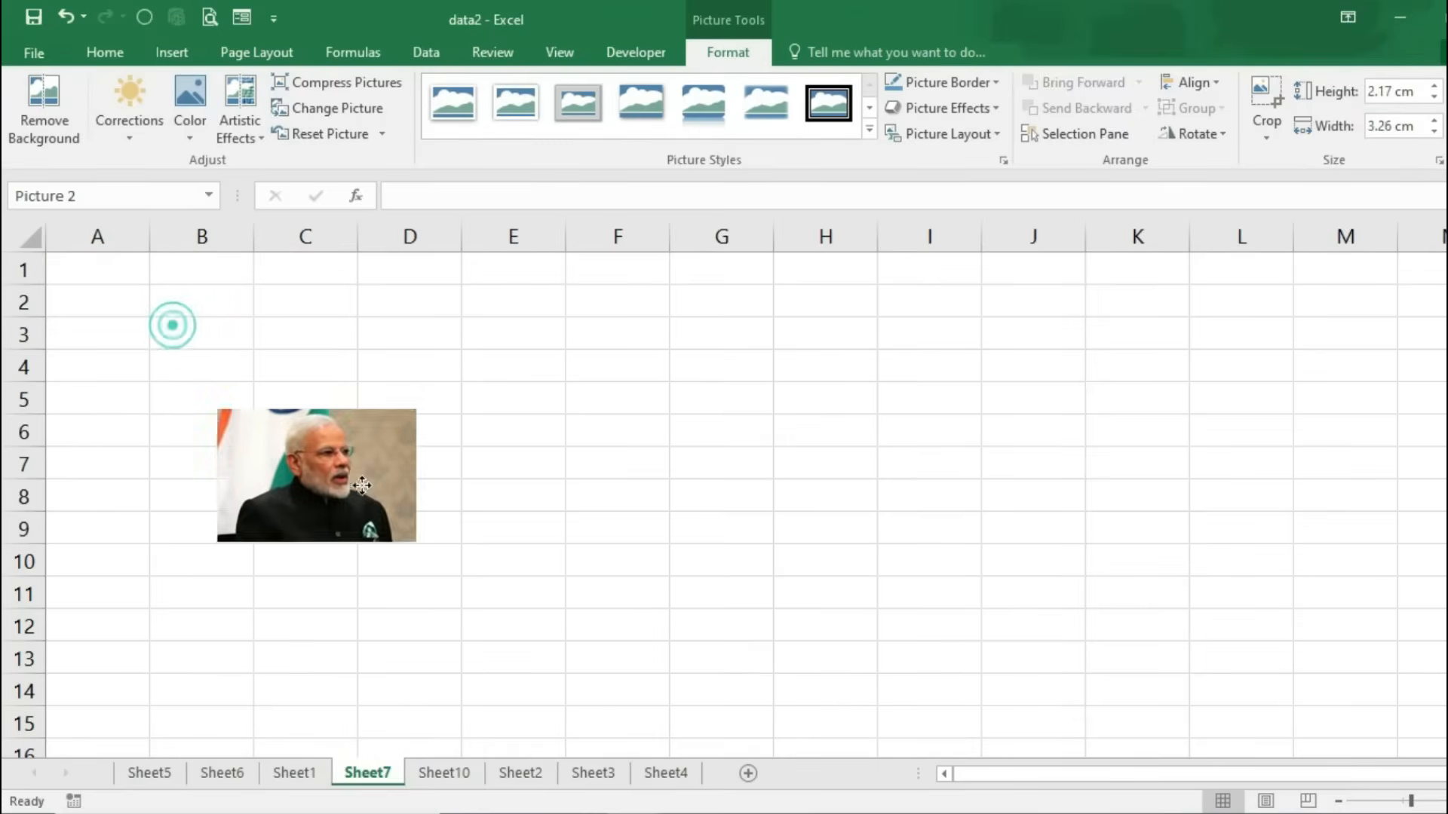
drag(168, 323, 374, 379)
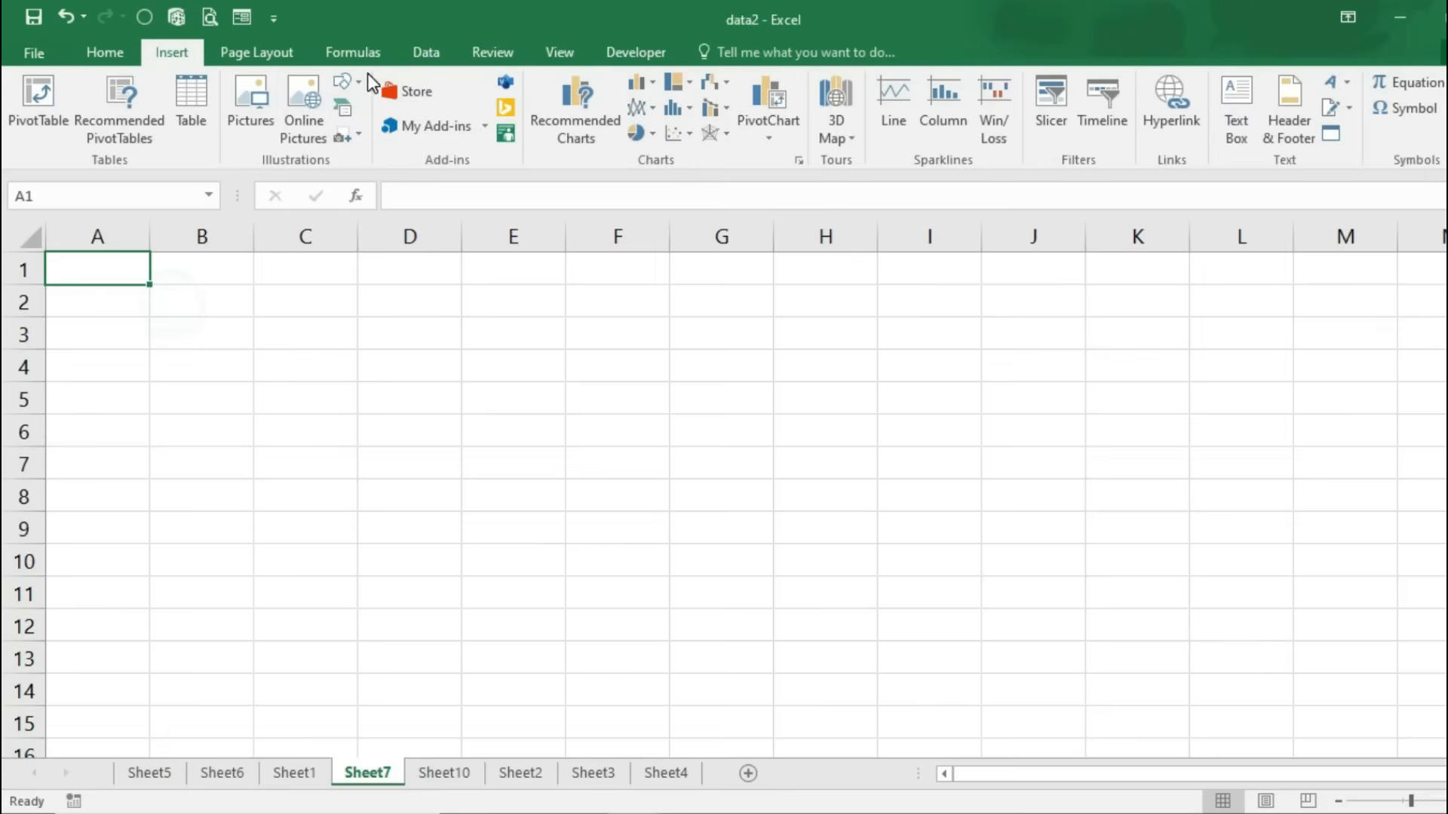
Step: Draw a text box containing a name, move it to B6, then delete it
click(360, 80)
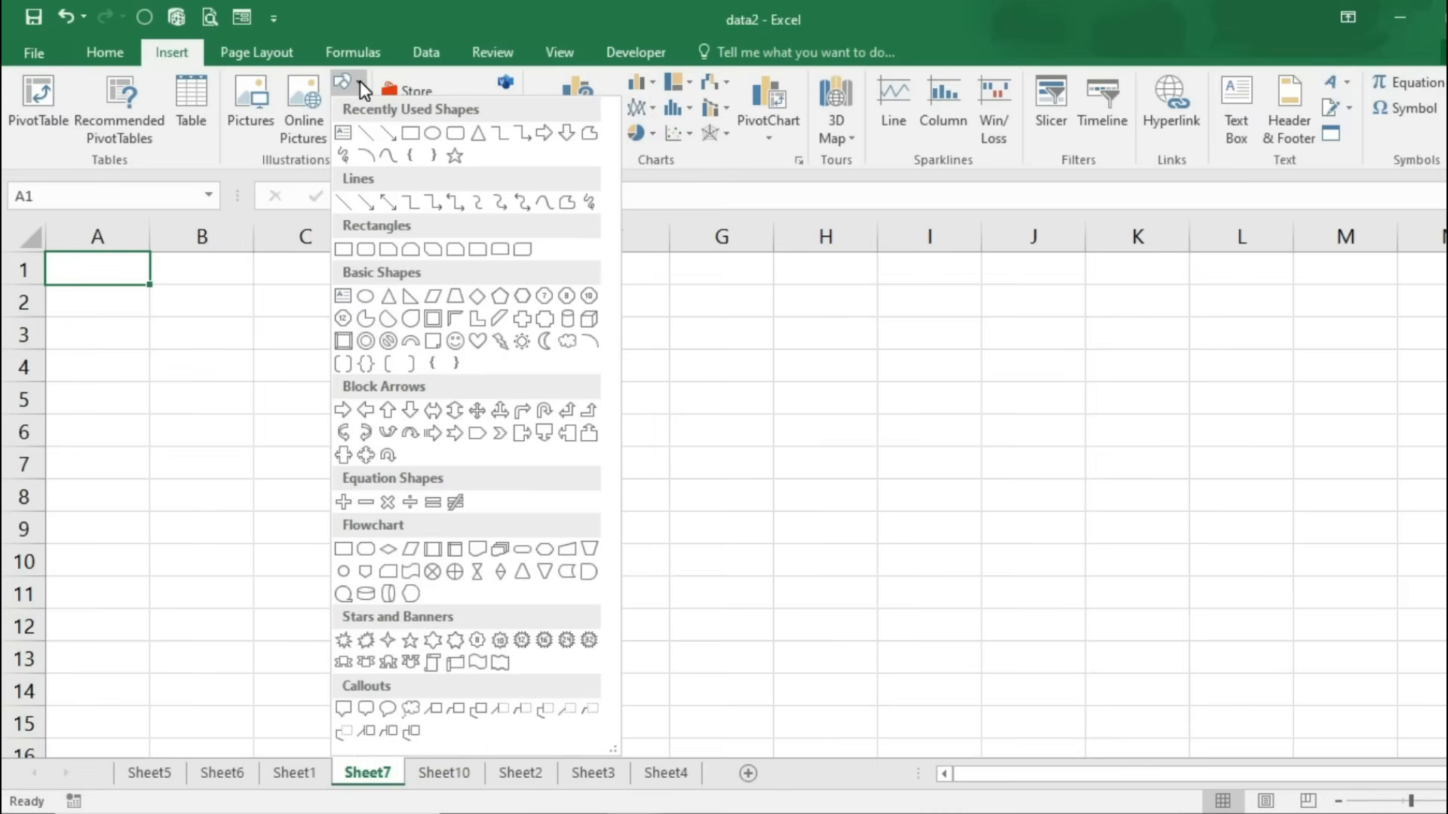
click(344, 135)
click(335, 339)
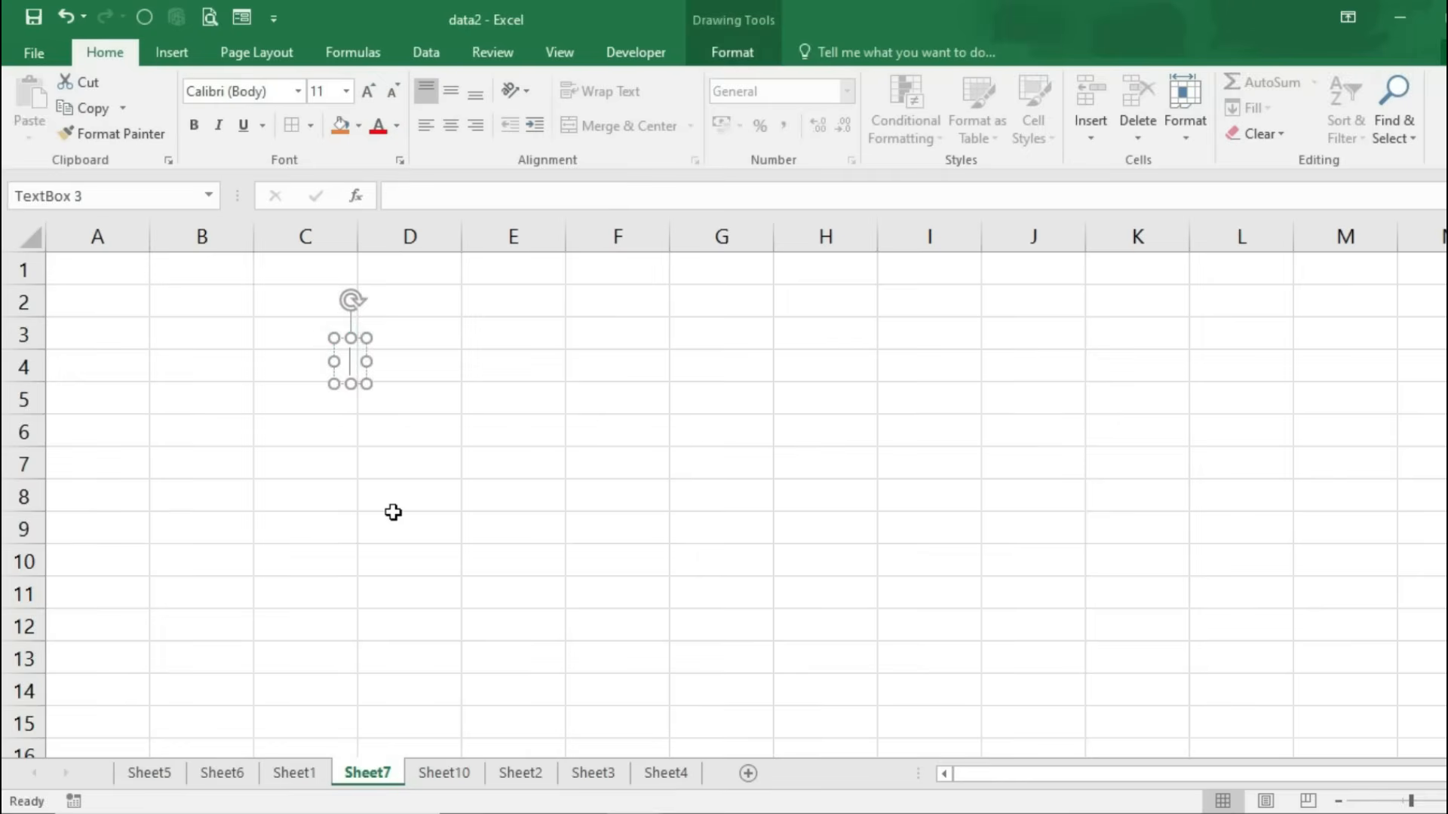
text(rajesh)
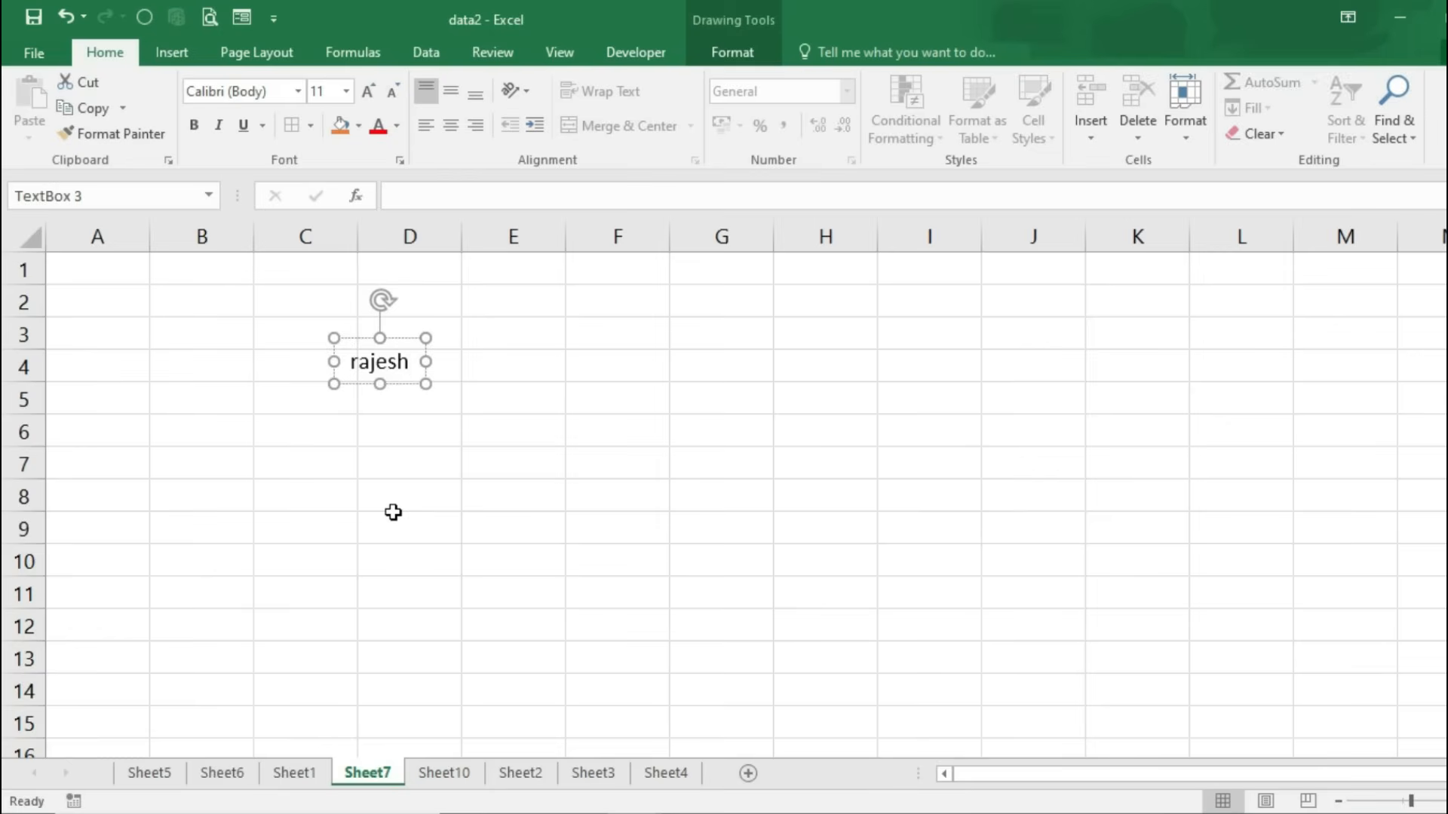
click(393, 512)
click(397, 370)
drag(401, 337, 622, 538)
key(Delete)
Step: Draw an oval callout over columns F to H pointing at B7, label it with a name, then delete it
click(193, 49)
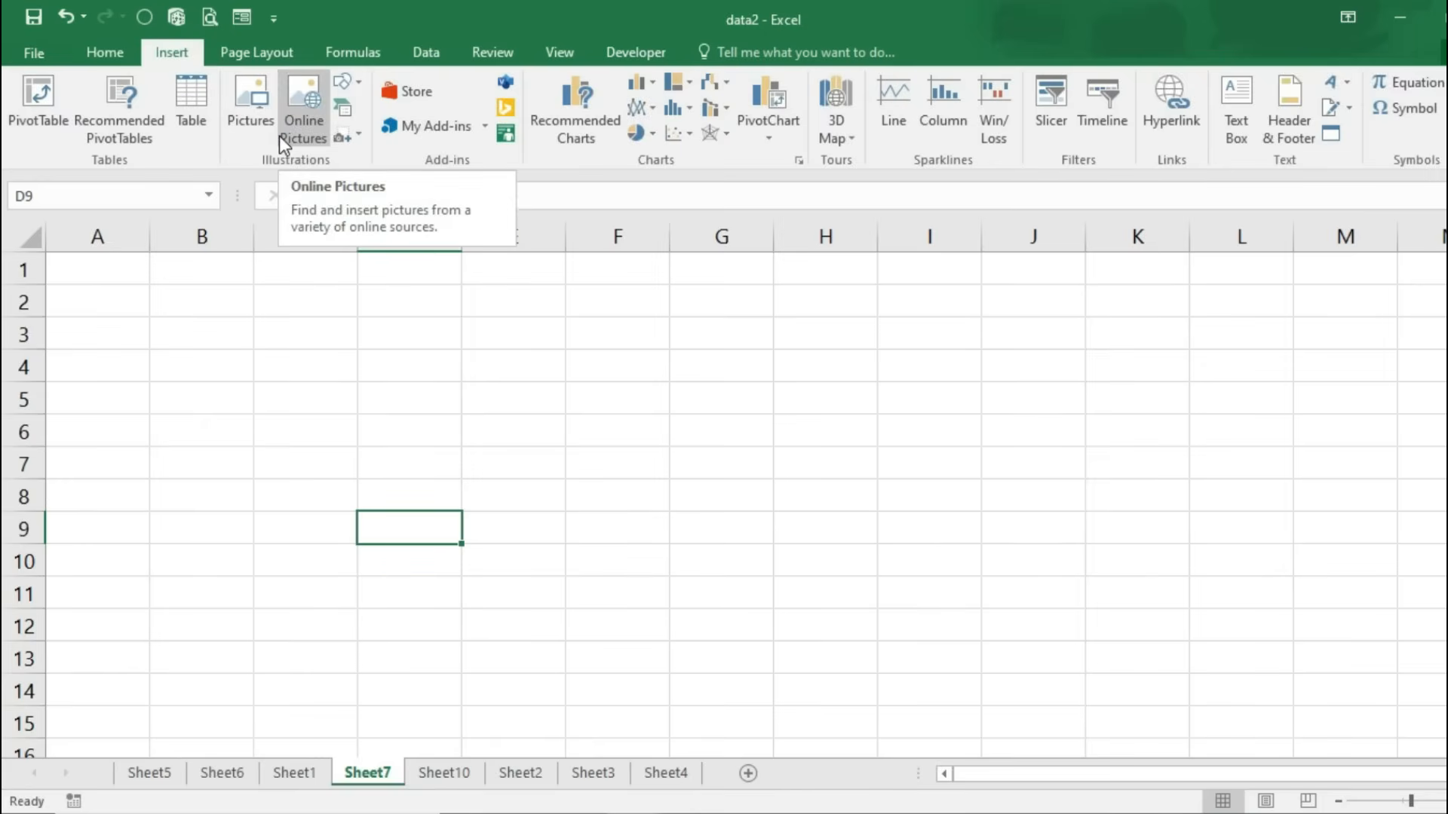
click(361, 81)
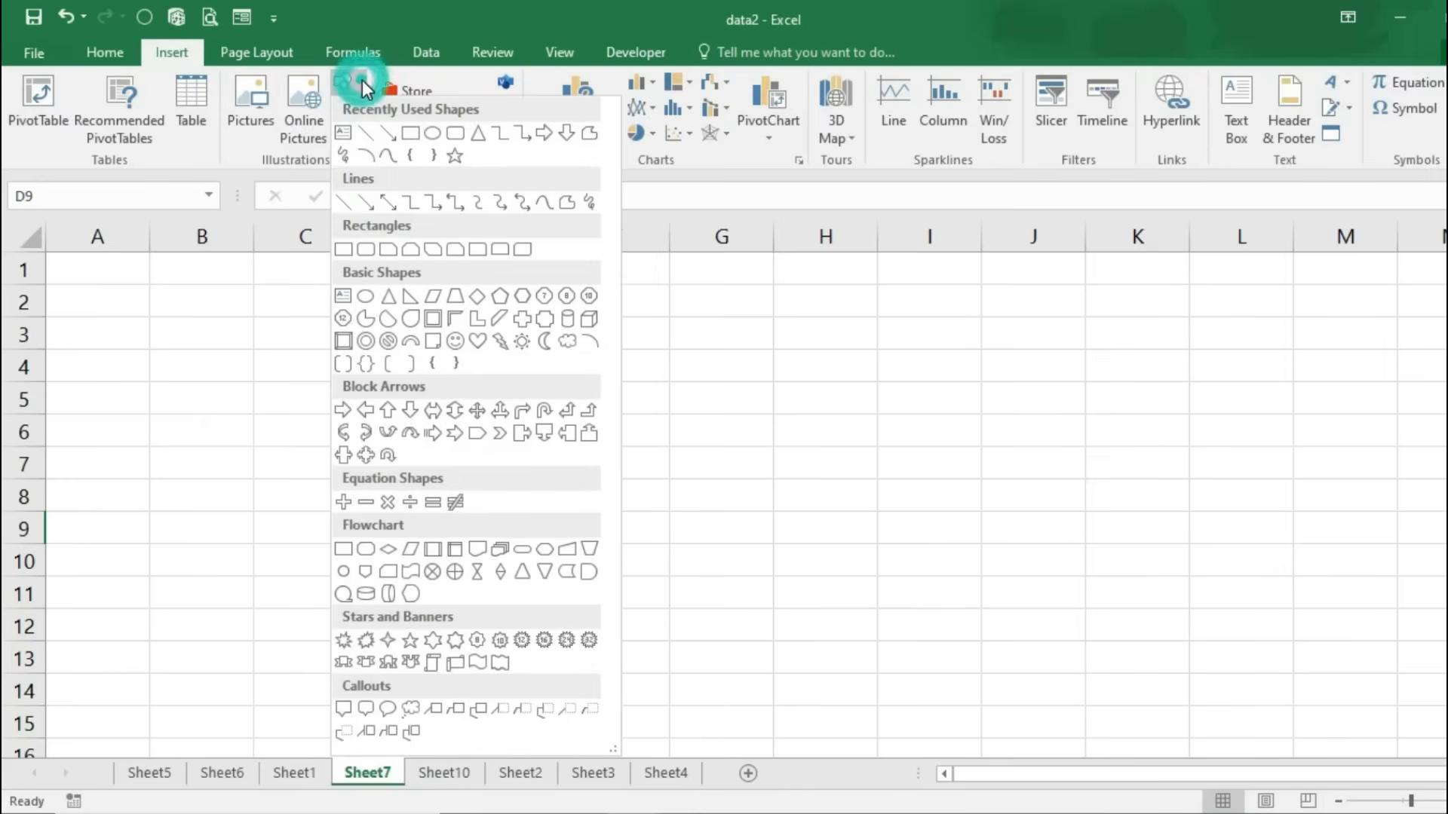
click(388, 708)
mouse_move(147, 437)
mouse_down()
mouse_move(425, 579)
mouse_move(462, 624)
mouse_move(429, 649)
mouse_up()
drag(278, 488, 689, 312)
drag(640, 497, 181, 476)
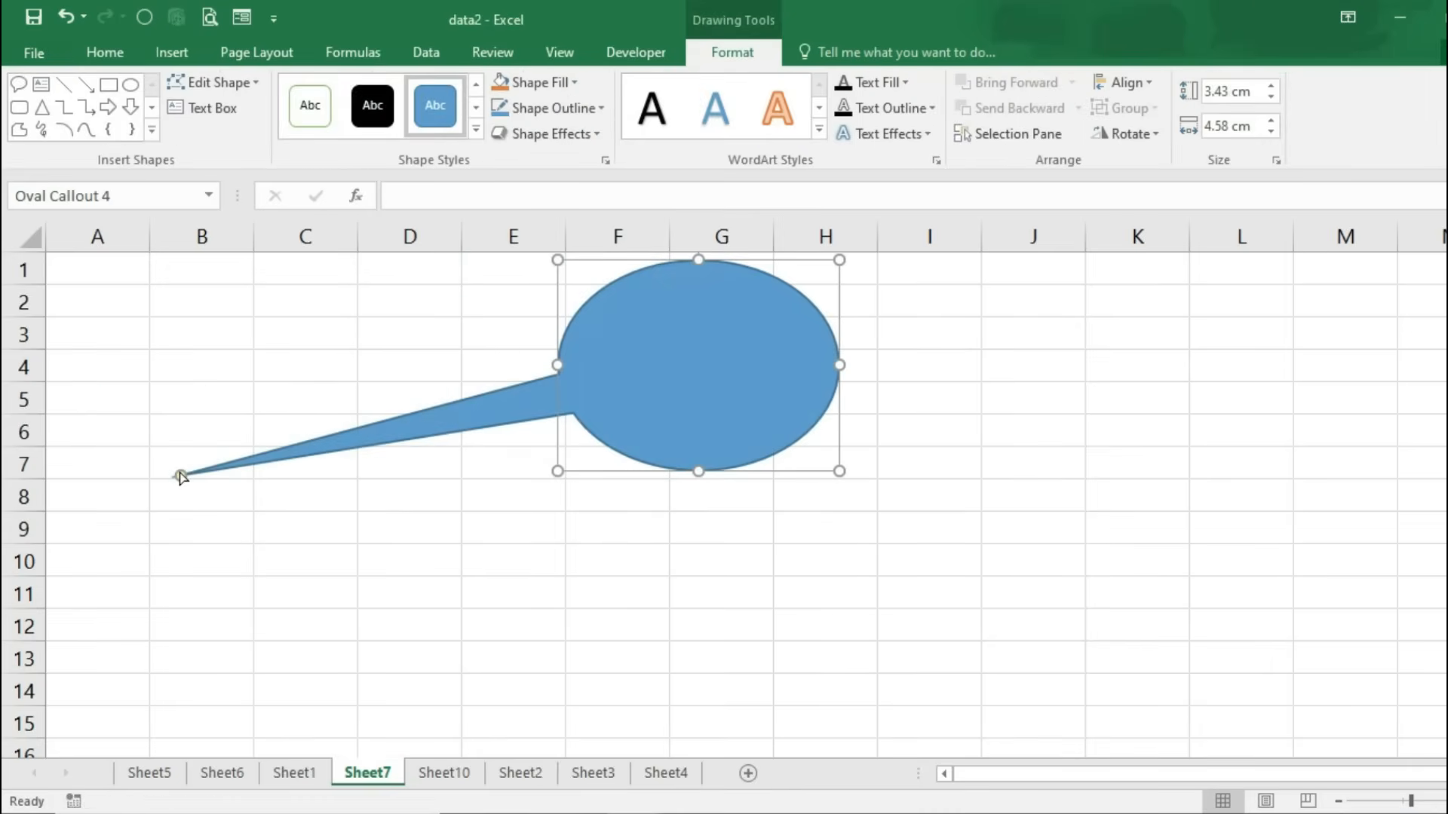
right_click(721, 372)
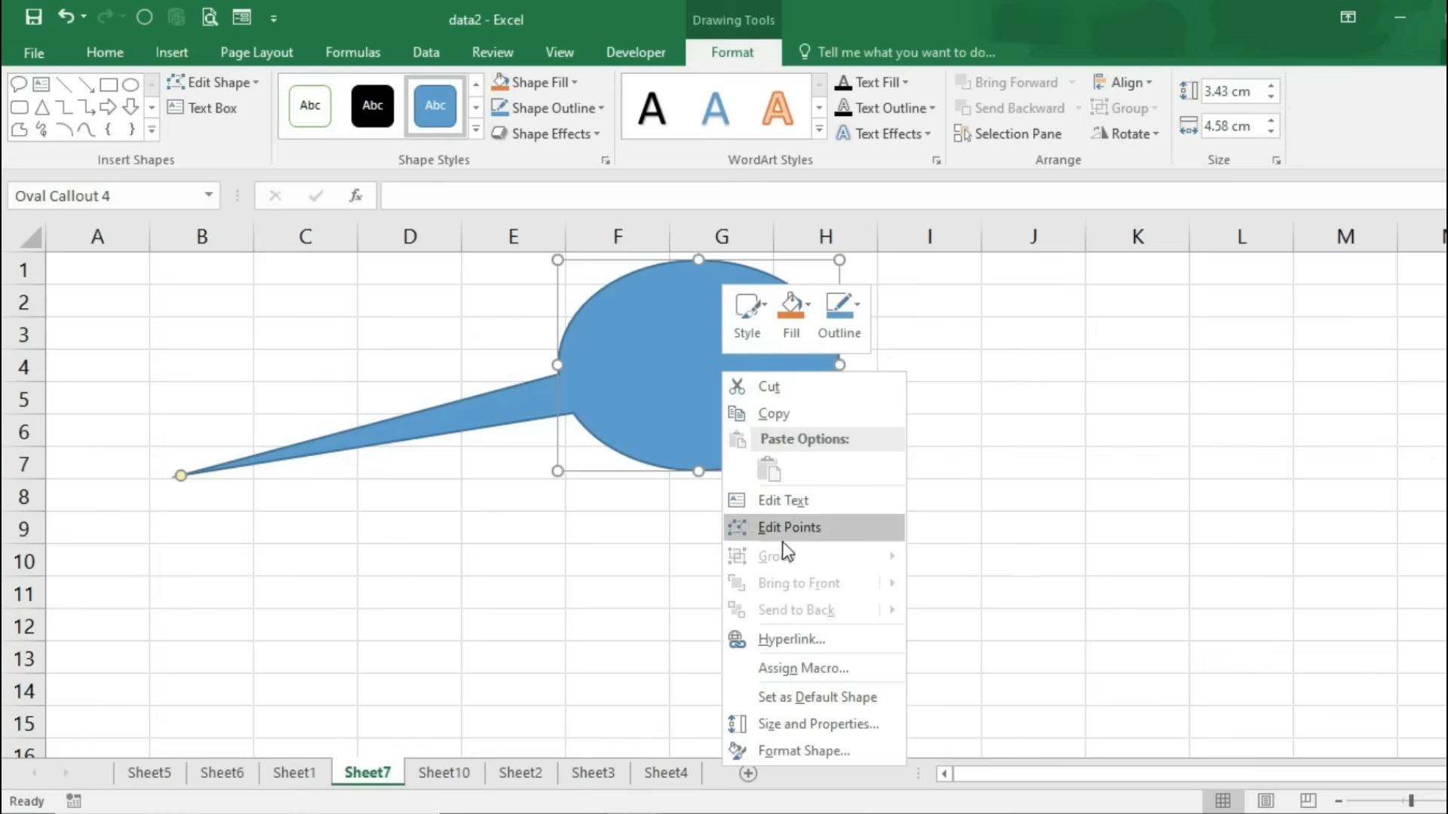
click(790, 504)
text(Rajesh)
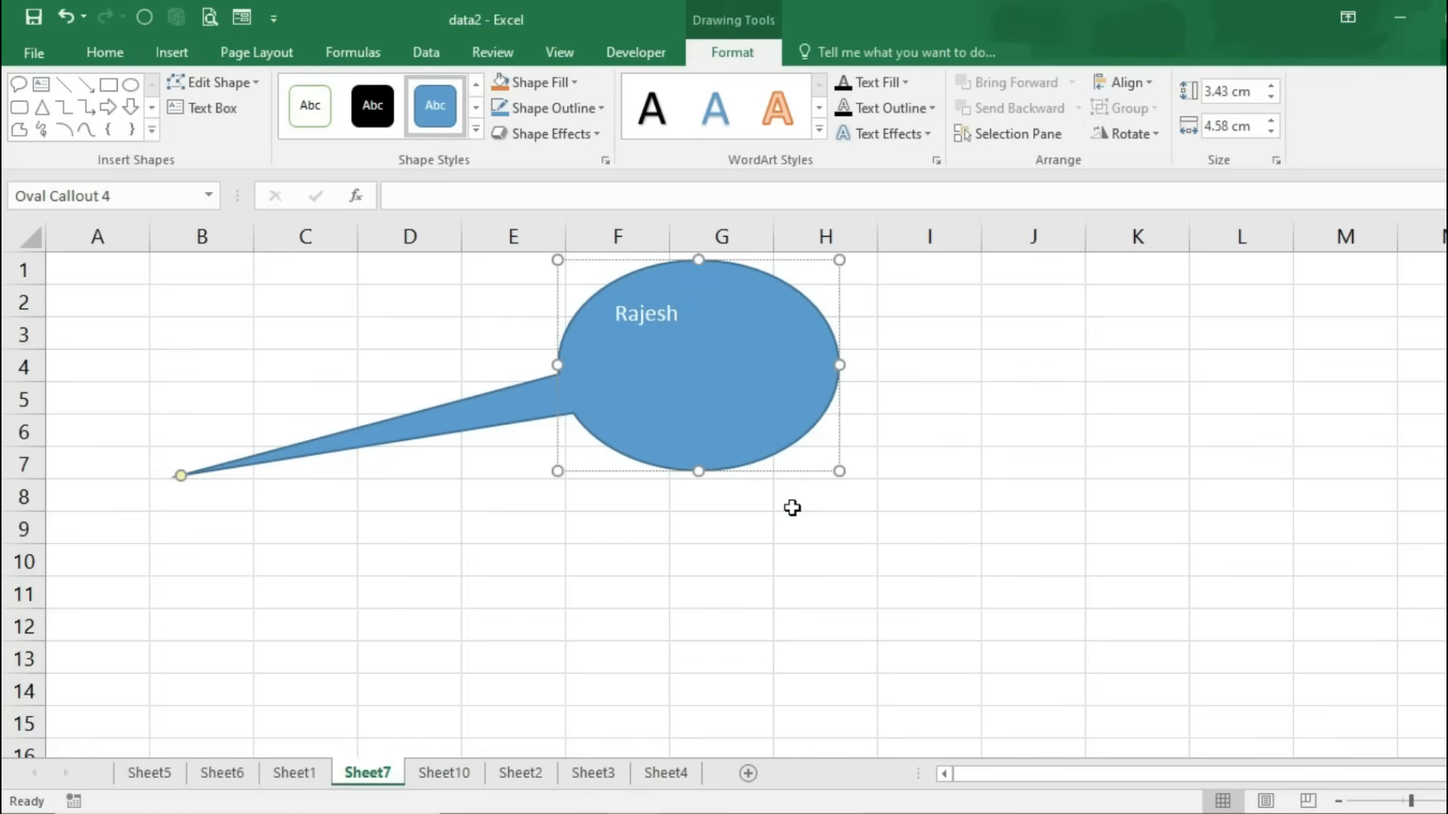
click(792, 507)
click(792, 423)
key(Delete)
Step: Open the Choose a SmartArt Graphic dialog from the Insert ribbon
click(188, 57)
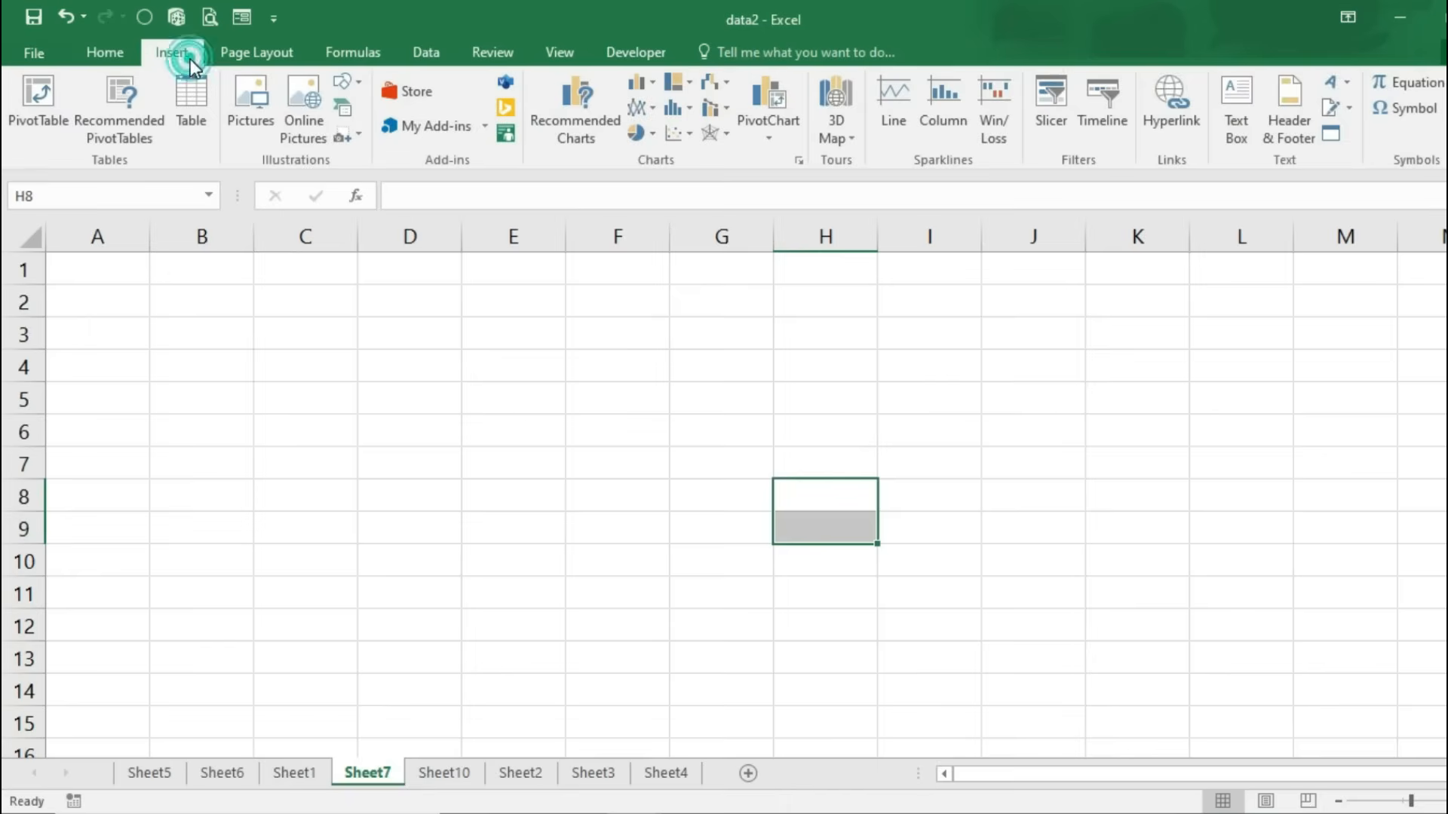
click(343, 82)
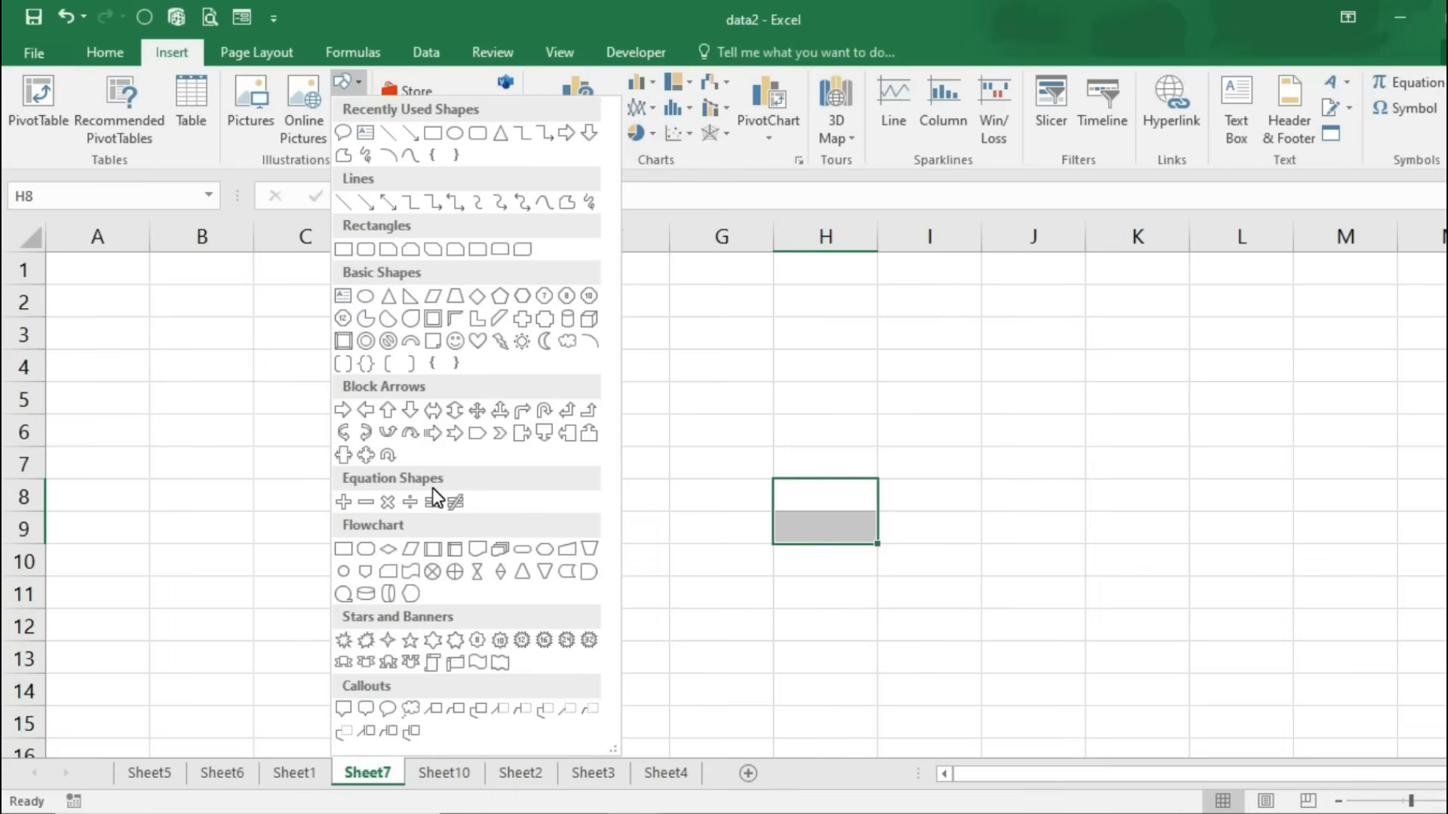
click(95, 379)
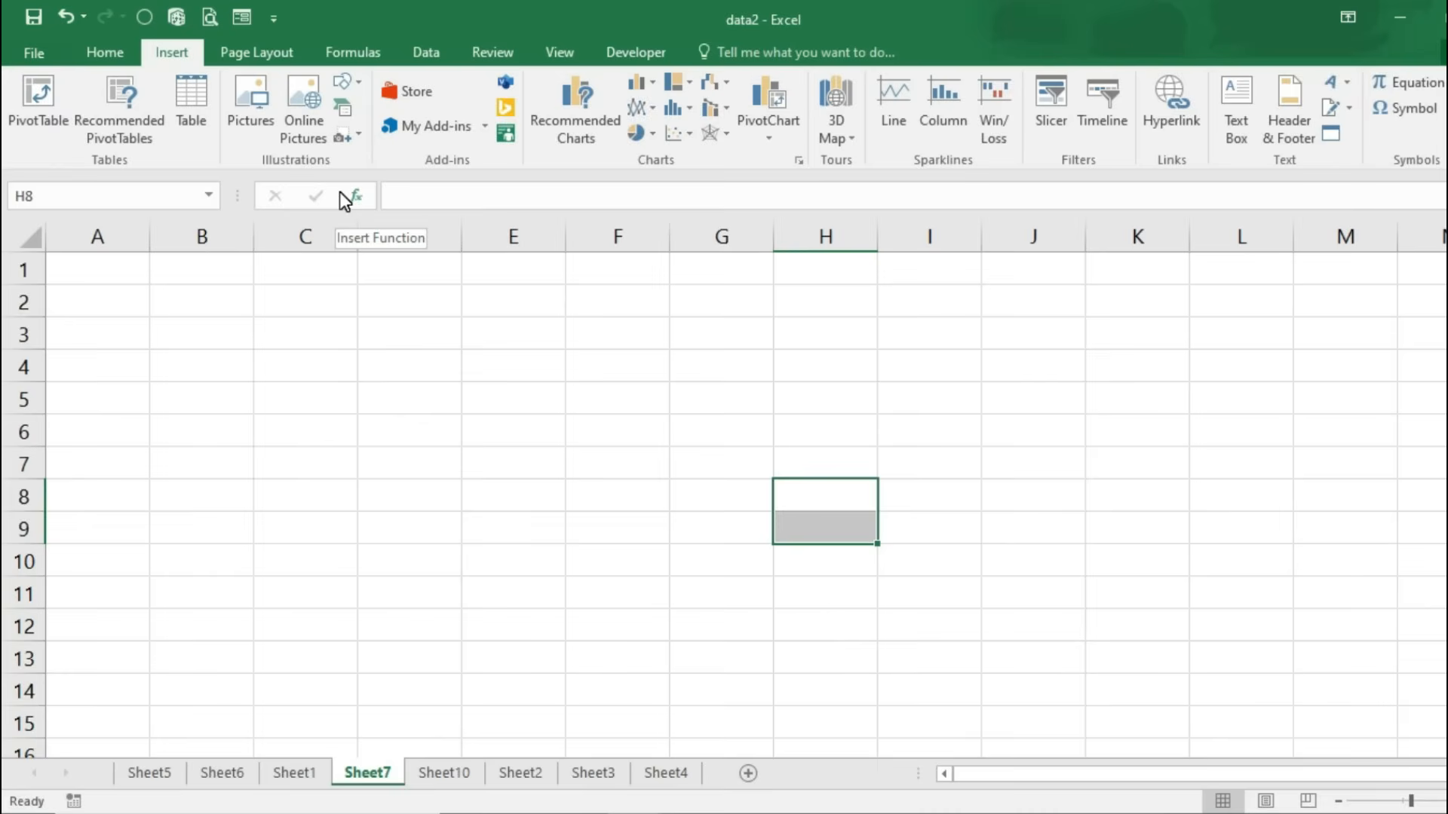
click(341, 110)
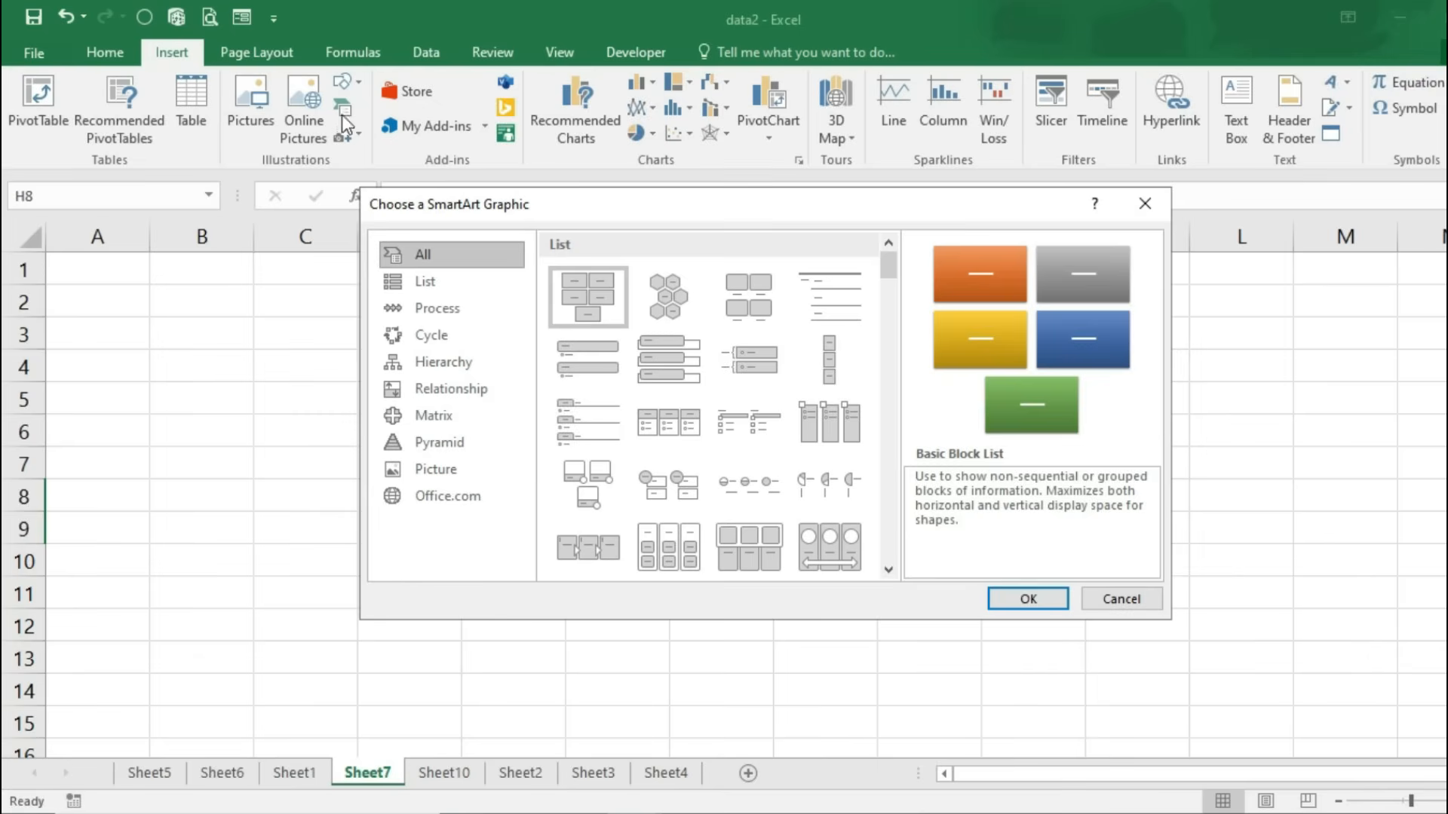
Step: Pick the Hierarchy layout from the Hierarchy category and insert it on Sheet7
click(440, 365)
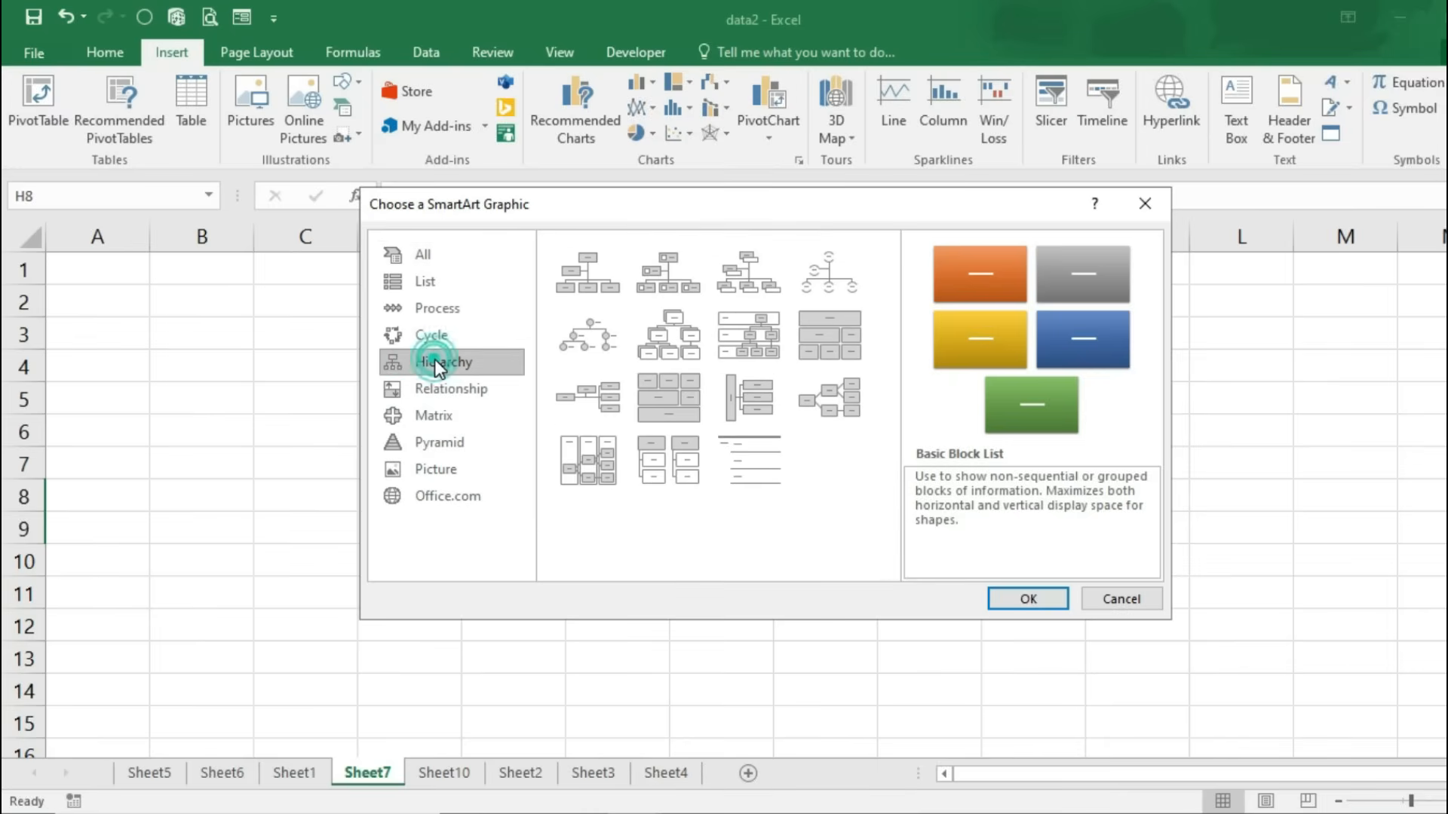
click(689, 338)
click(1029, 599)
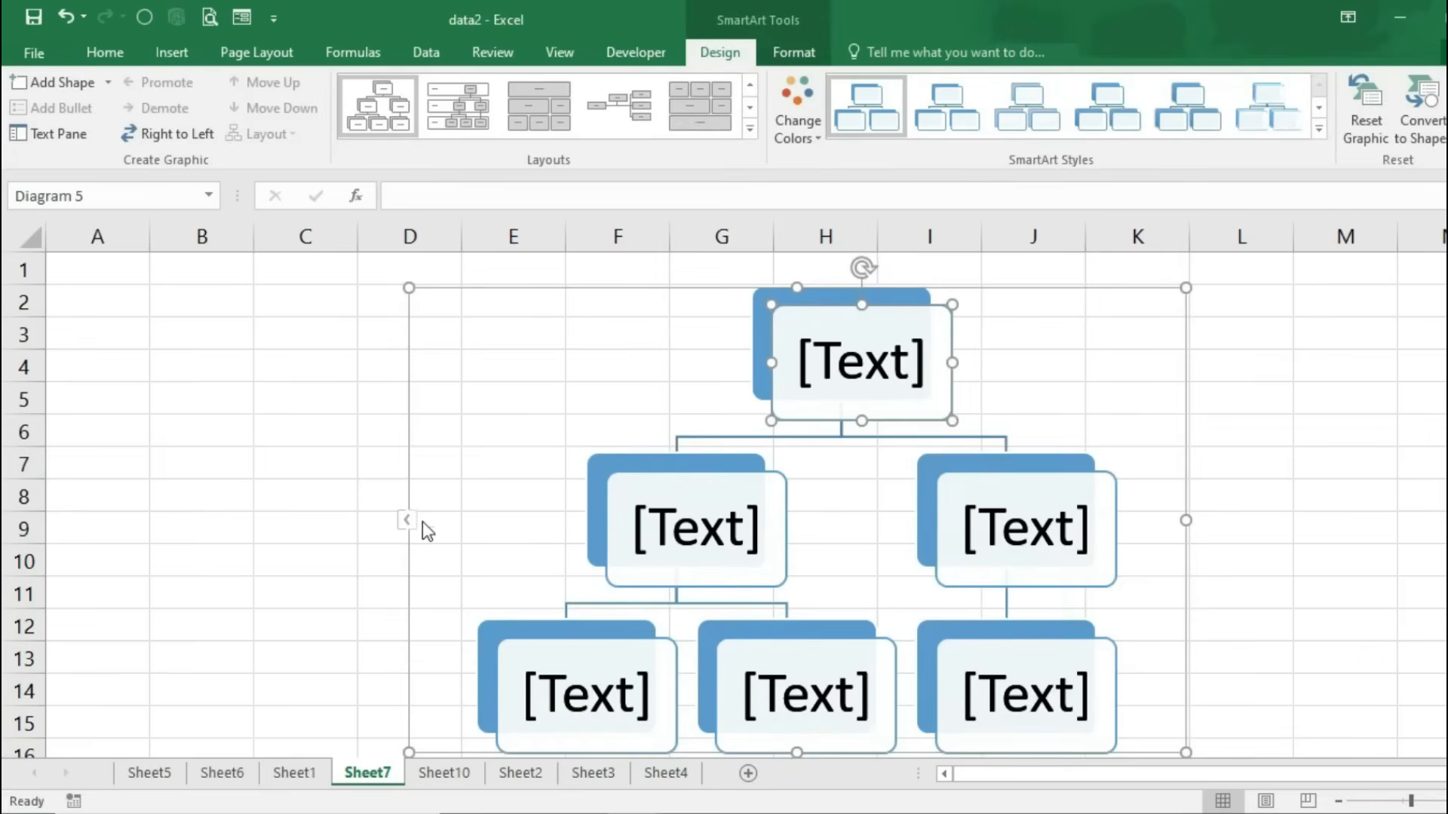
Step: In the Text Pane, replace the placeholders with Computer and its children Hardware and Software
click(408, 521)
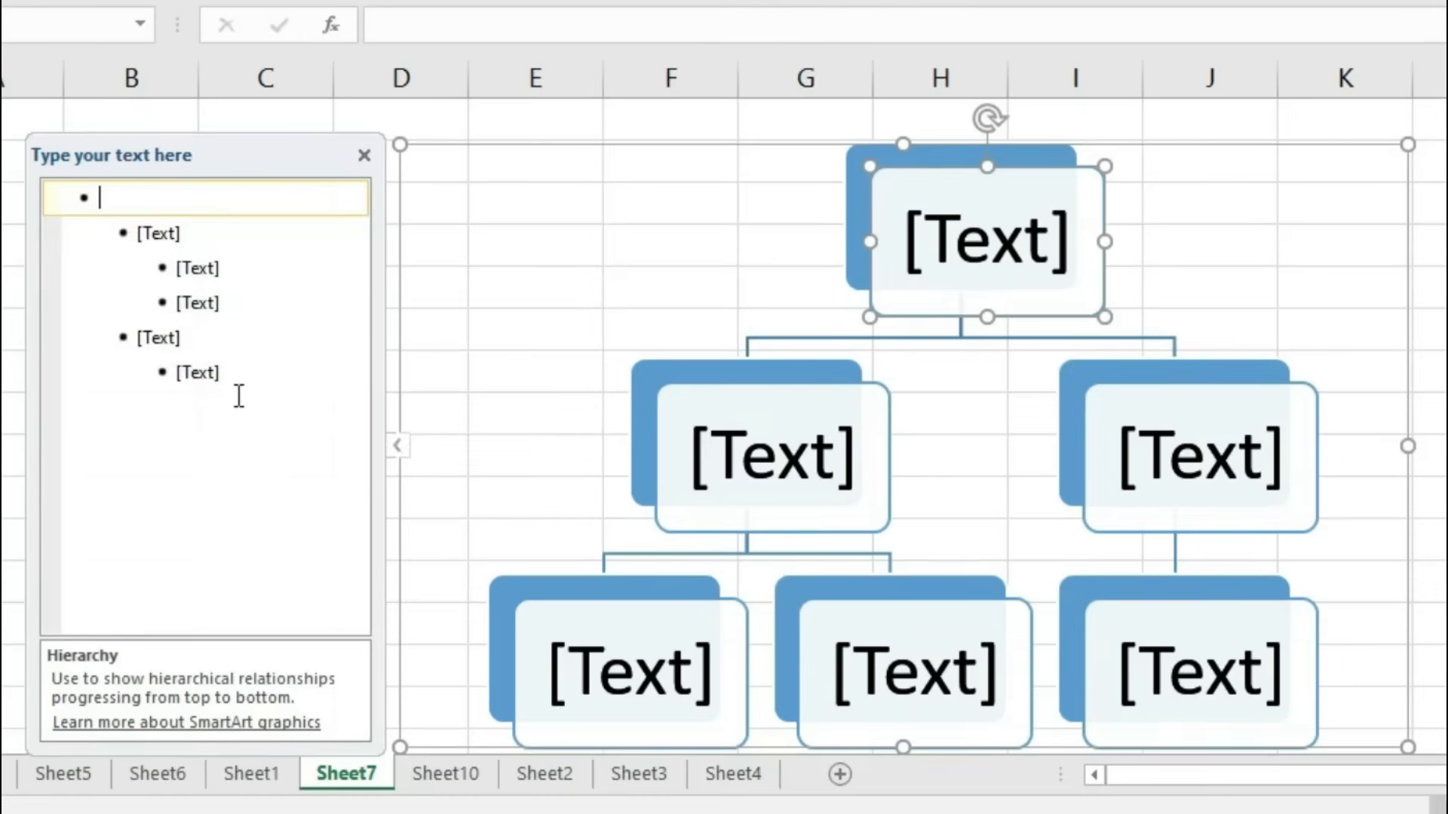
drag(283, 480, 160, 321)
key(Delete)
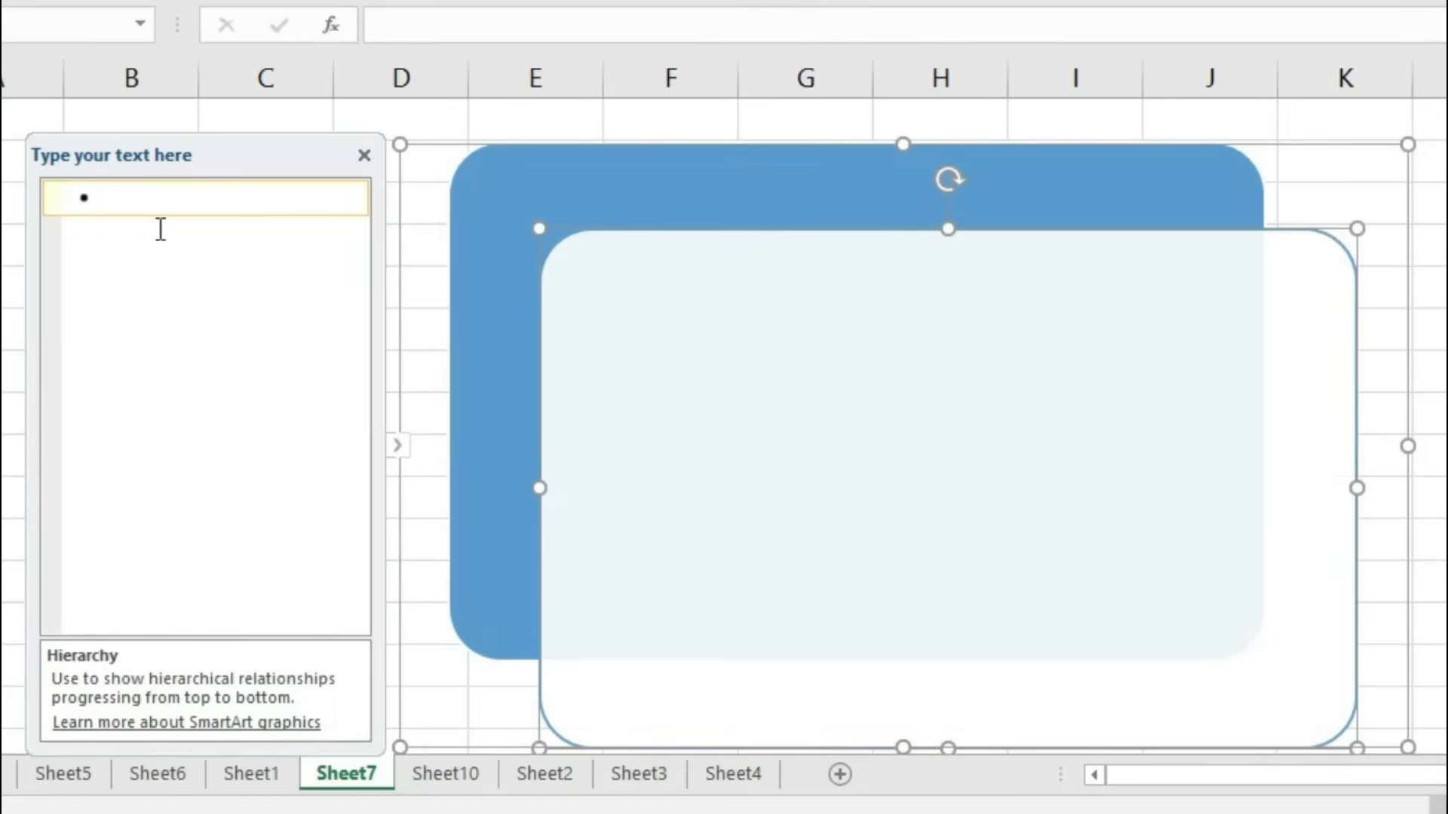
text(Computer)
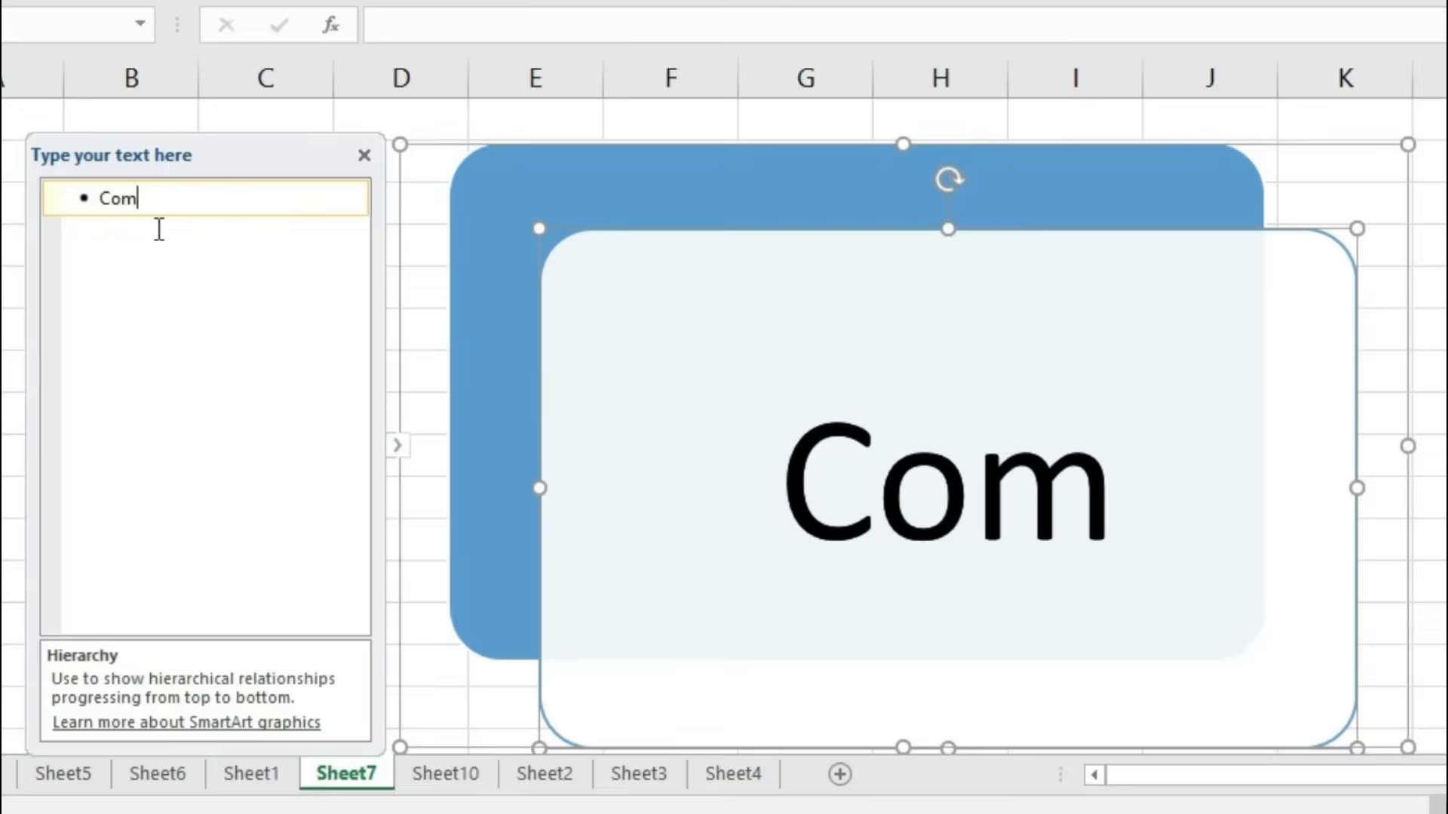
key(Return)
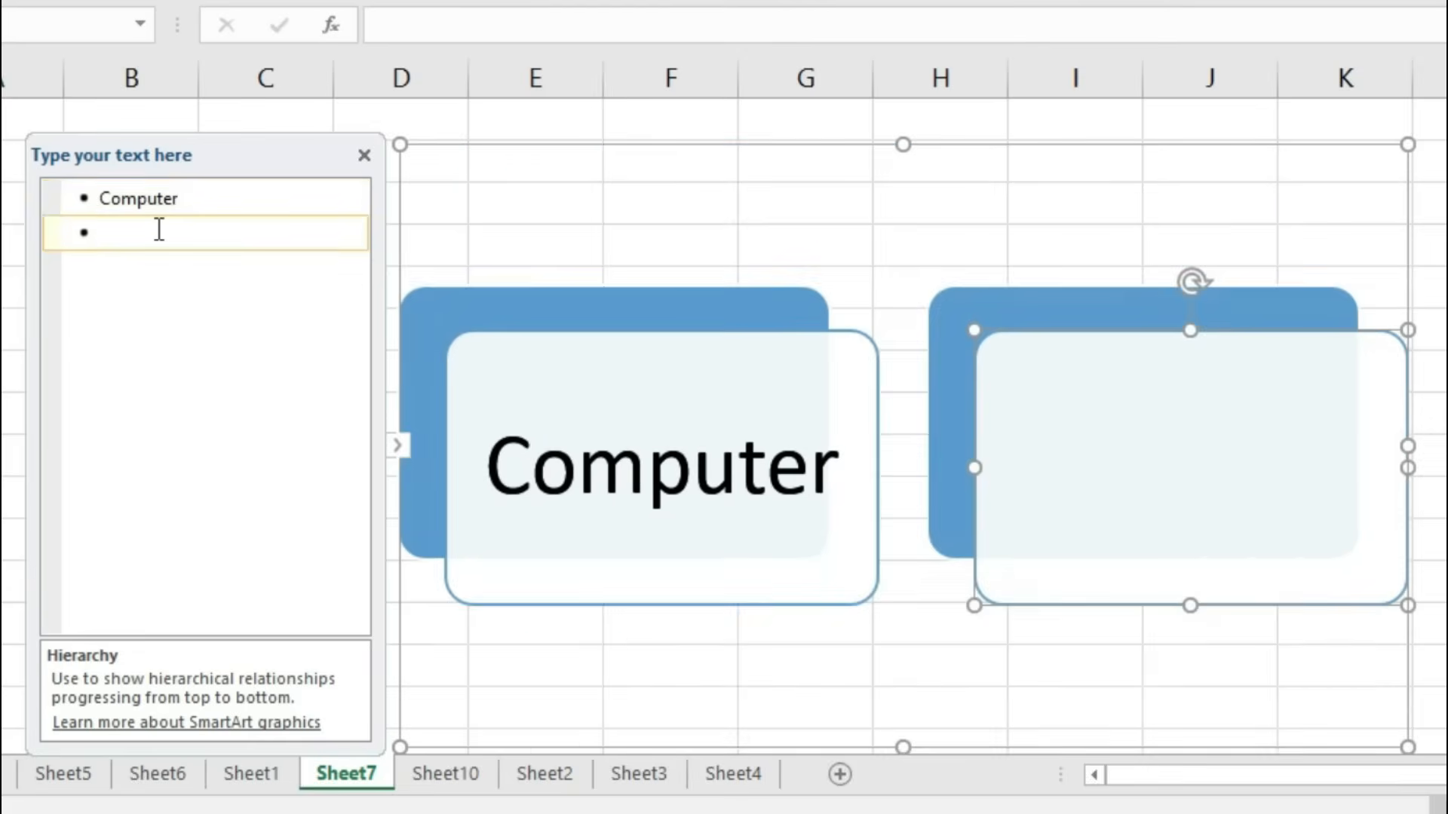
key(Tab)
text(Hardware)
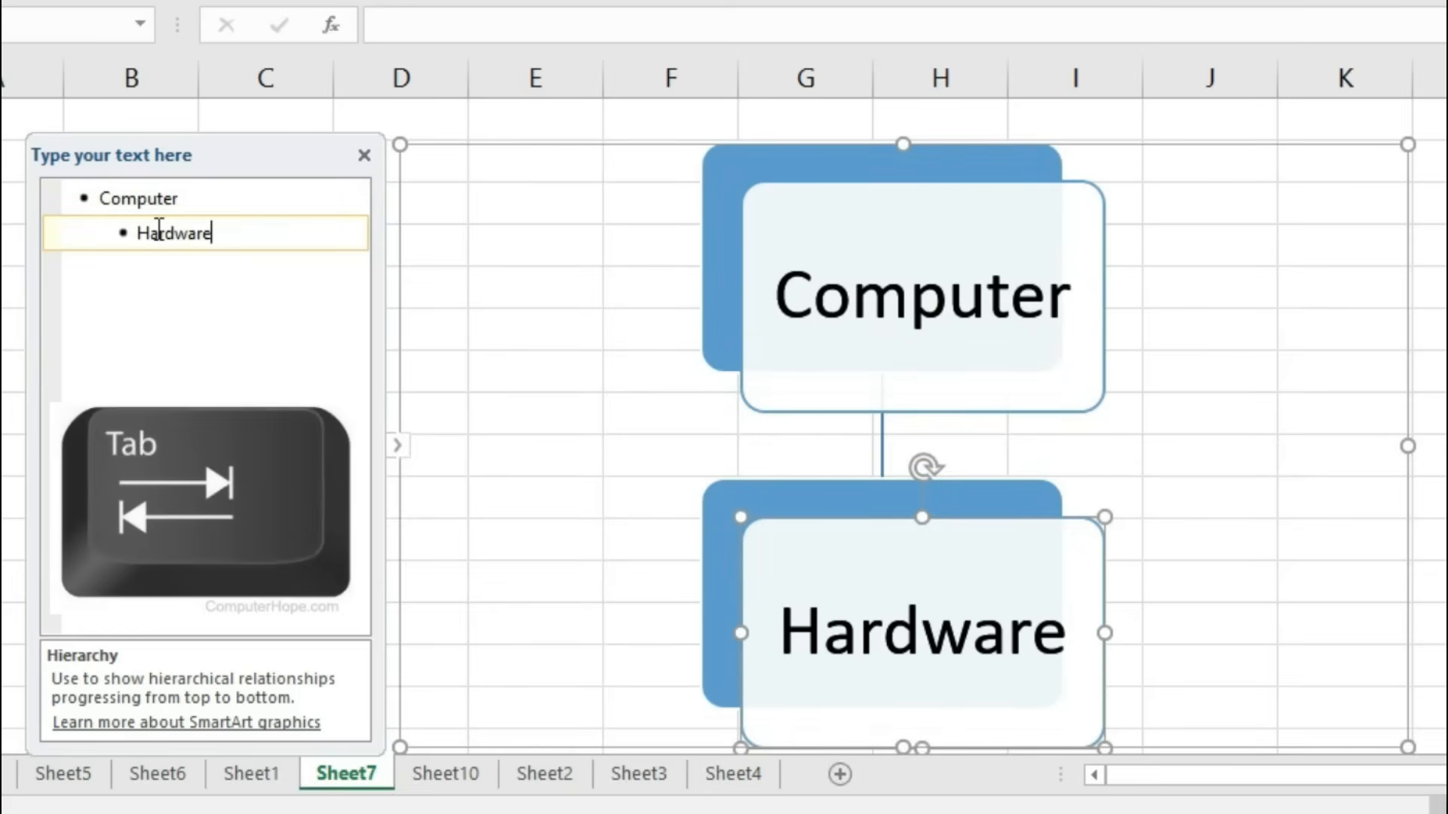
key(Return)
text(Software)
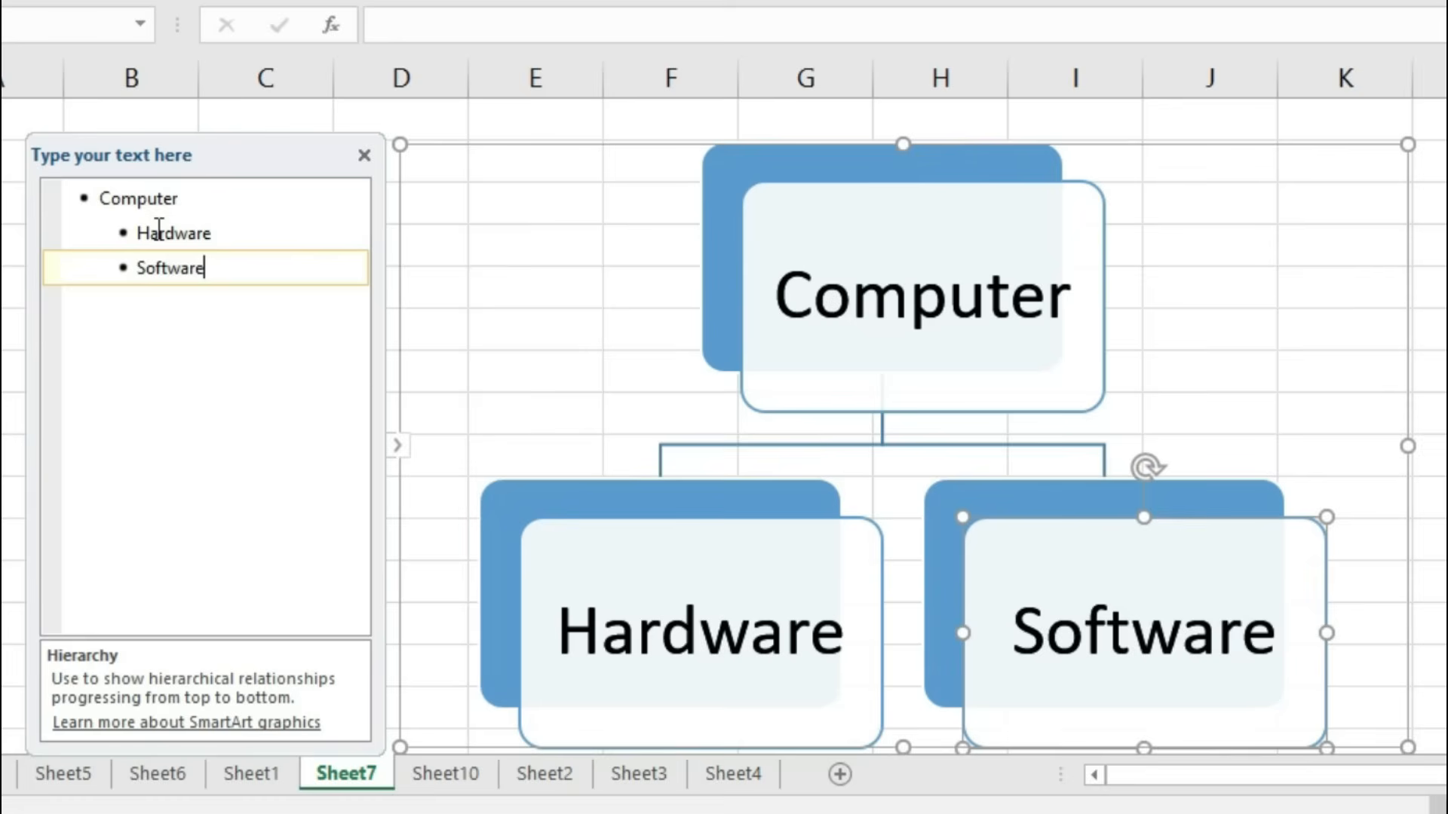
Step: Add Keyboard, Mouse, Printer and Scanner as child items under Hardware
key(Up)
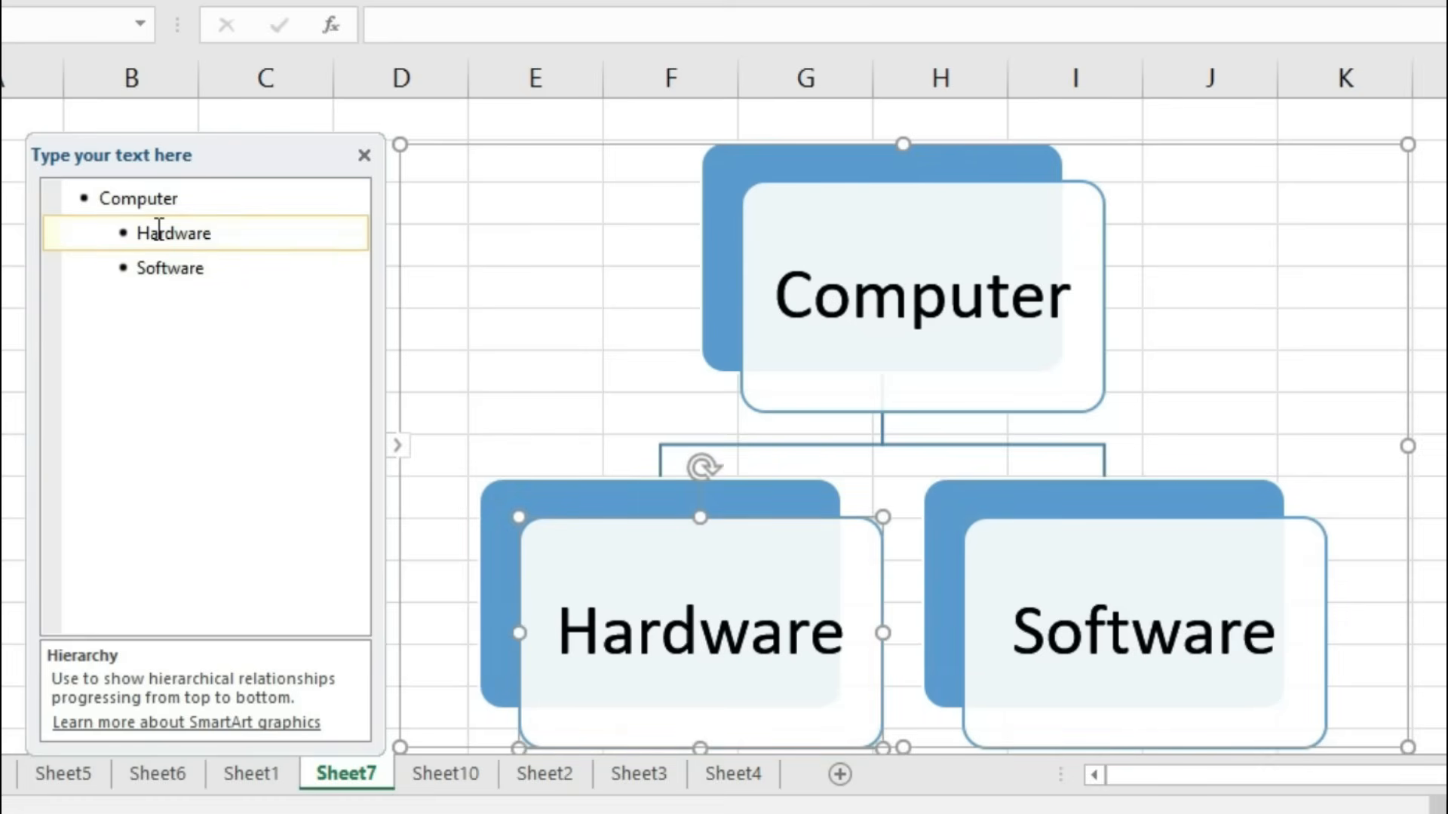
key(Return)
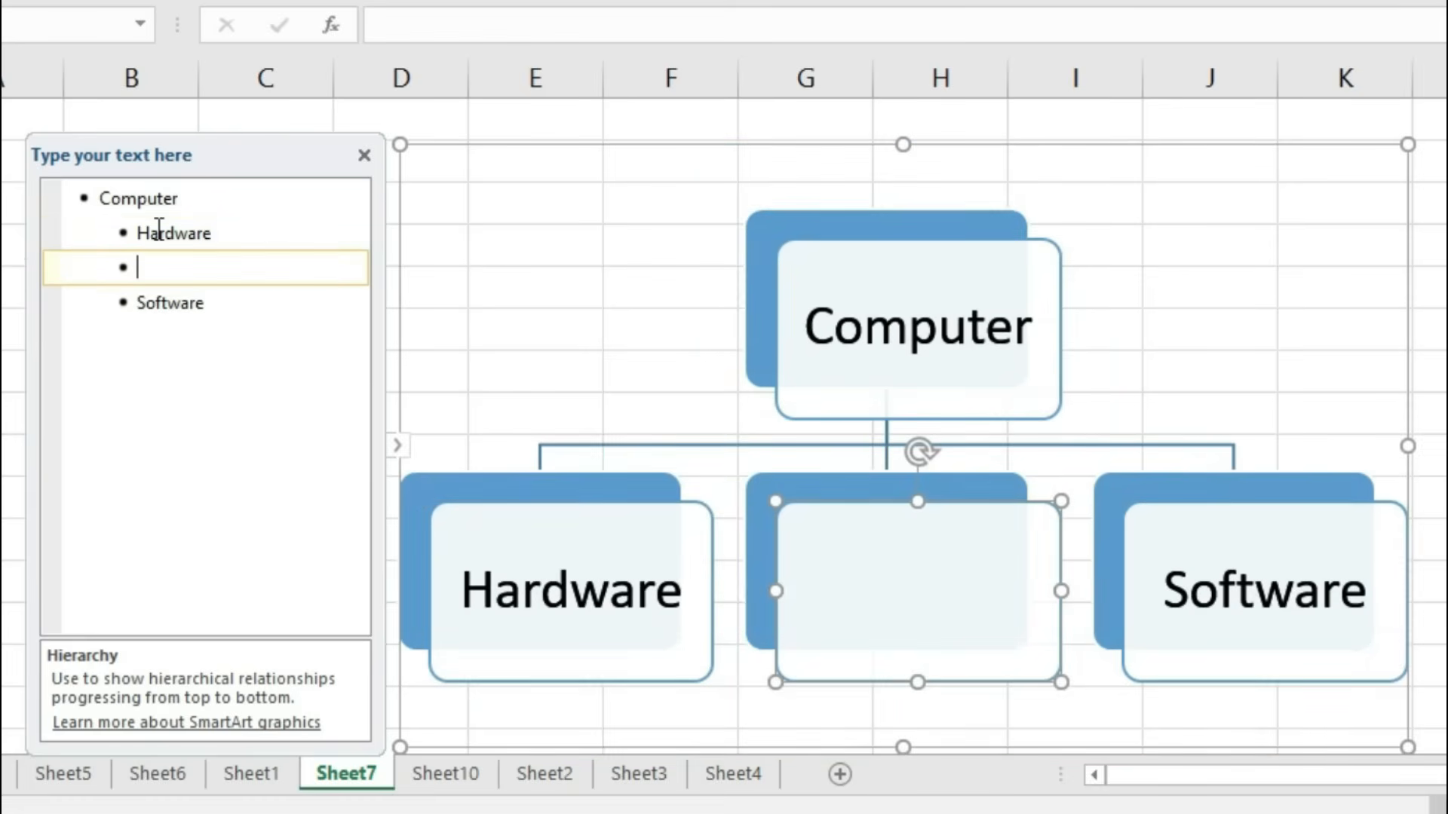
key(Tab)
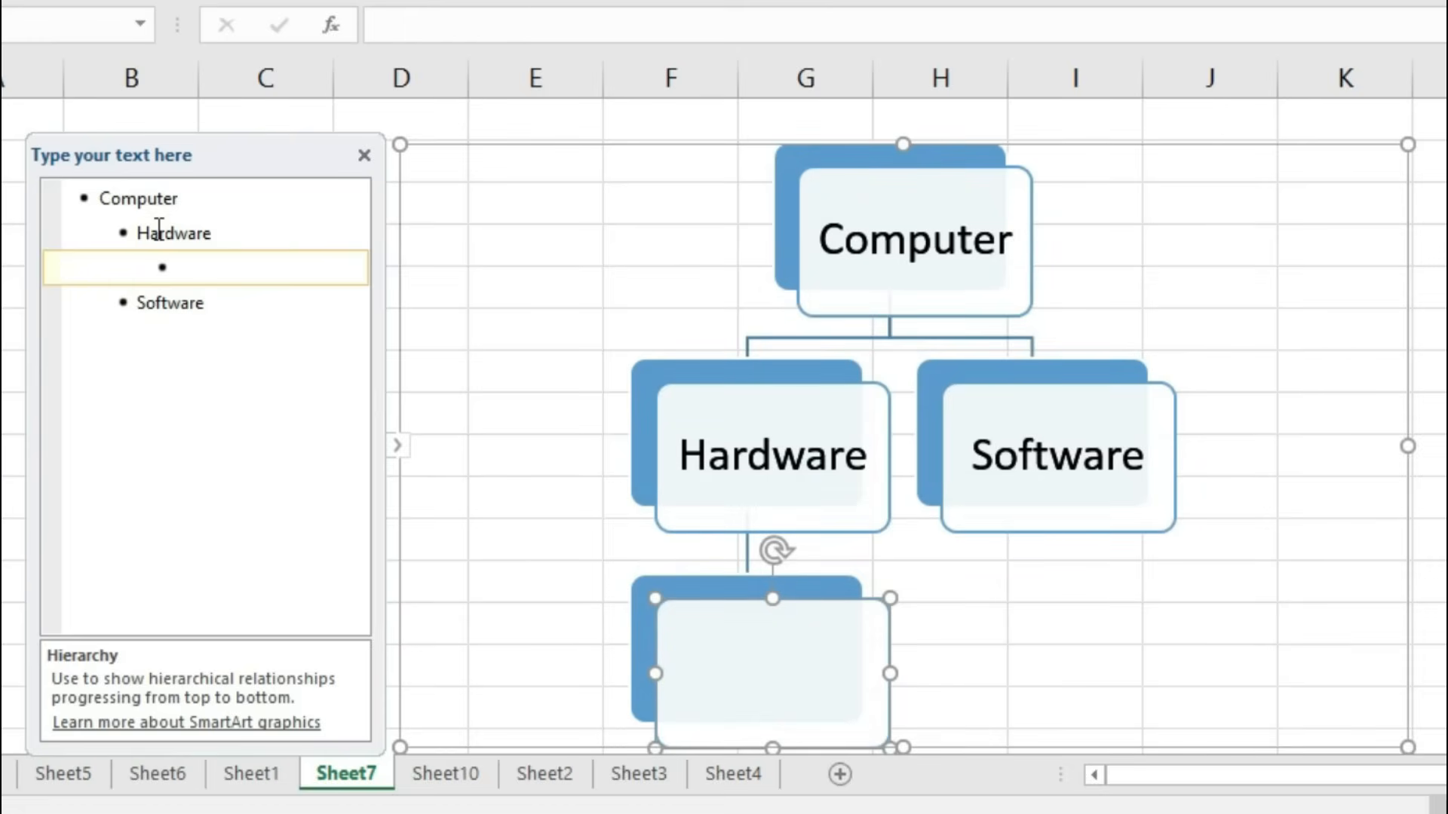
text(Keyboard)
key(Return)
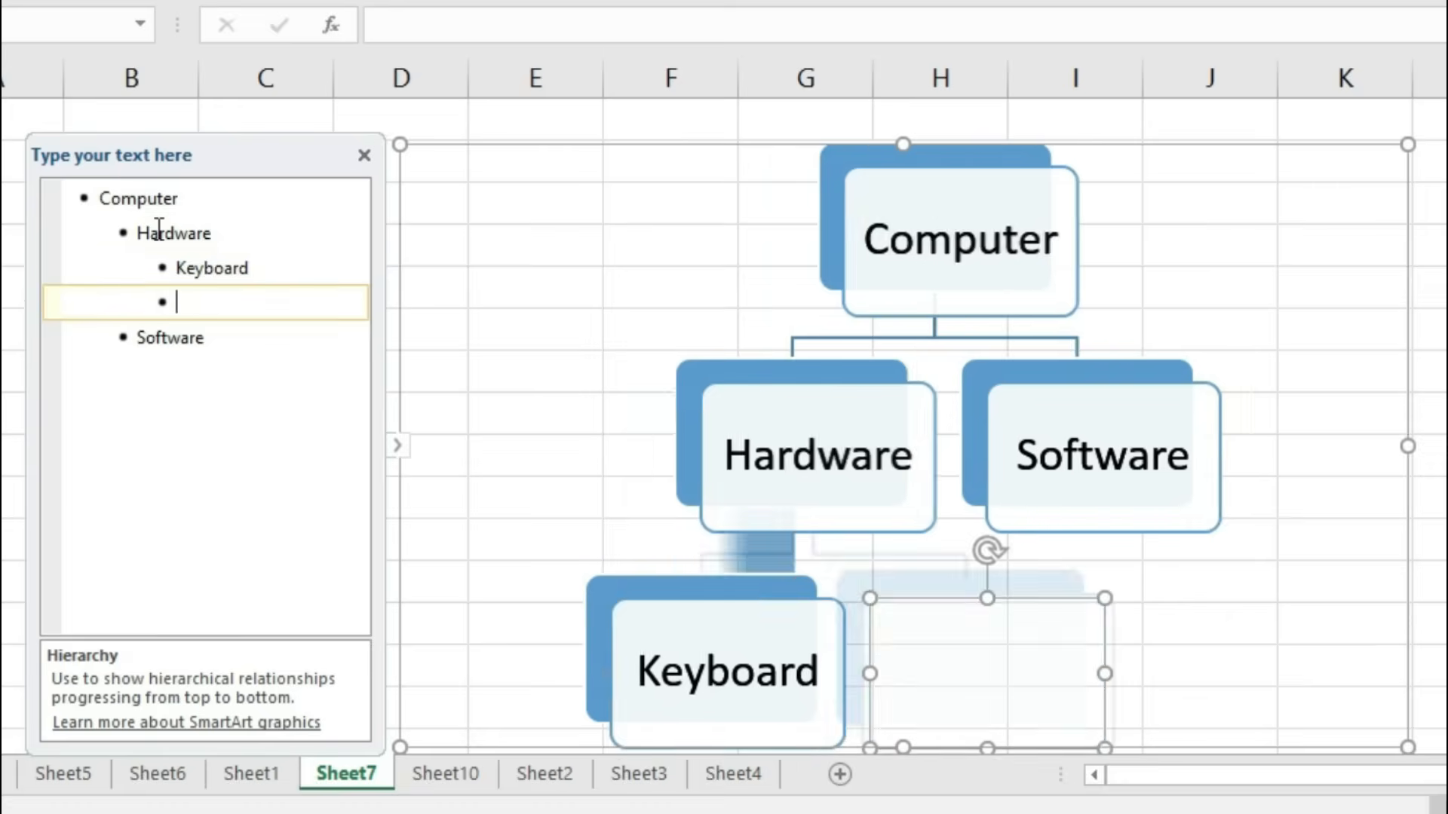
text(Mouse)
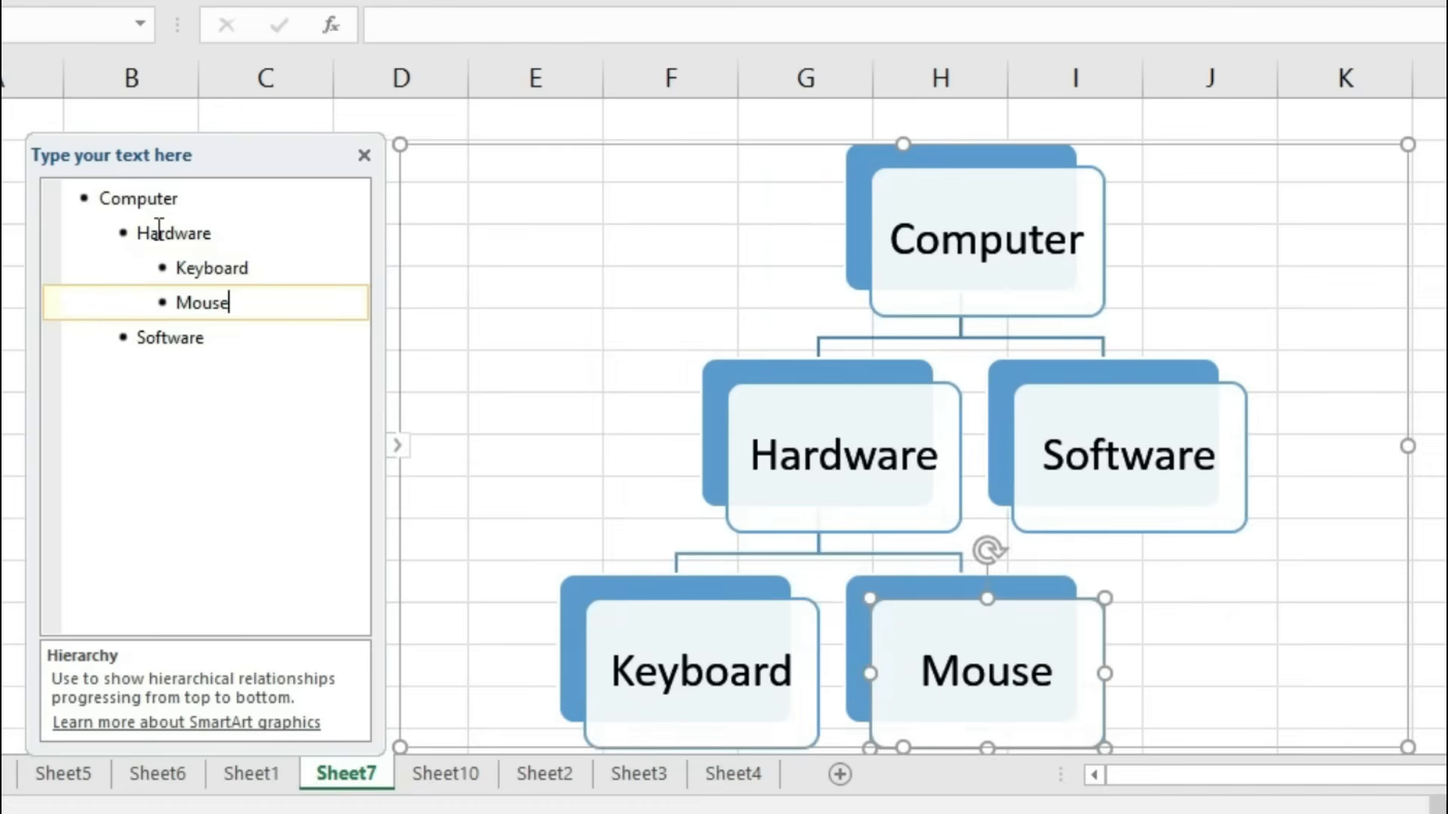
key(Return)
text(Printer)
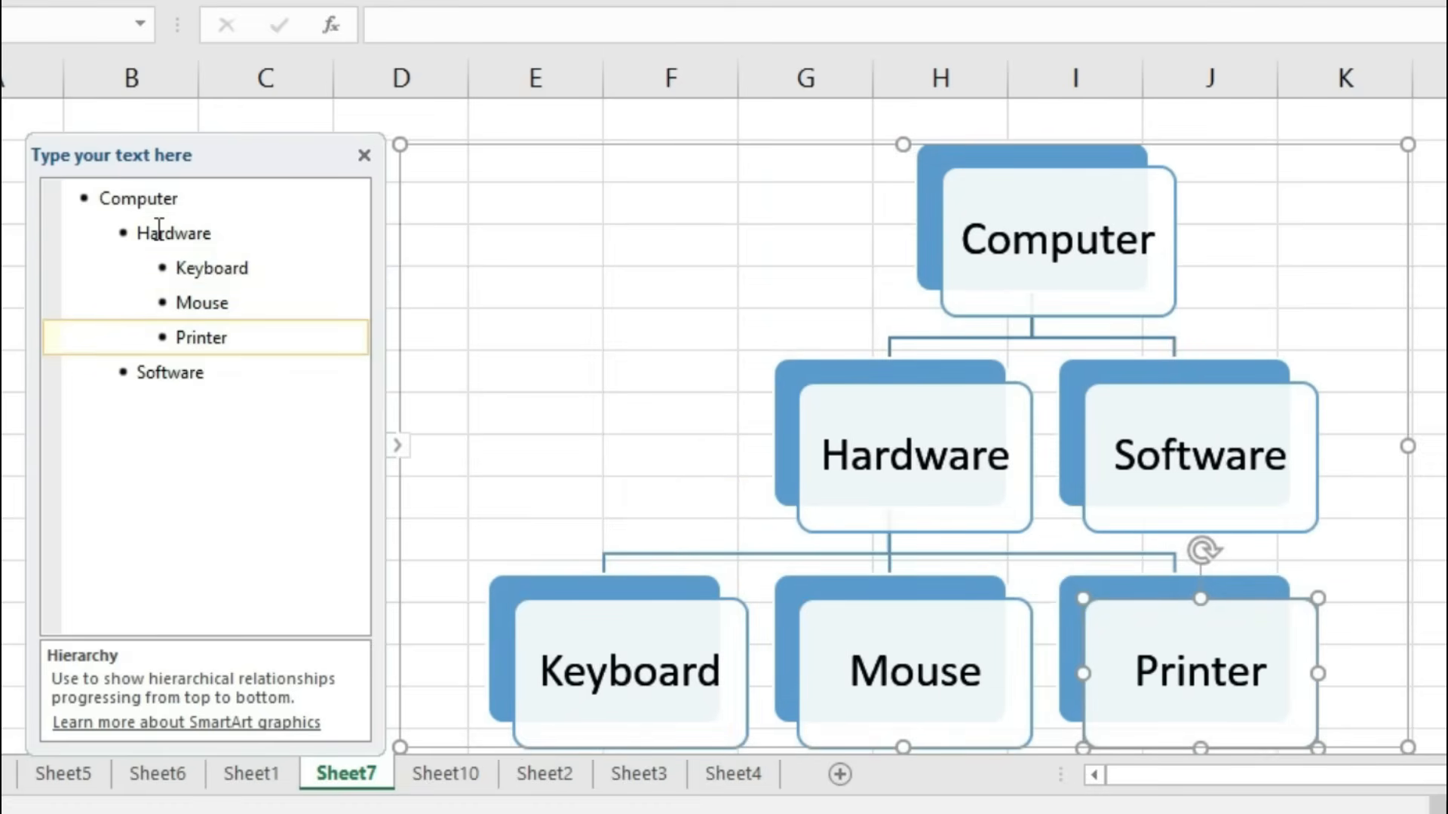
key(Return)
text(Scanner)
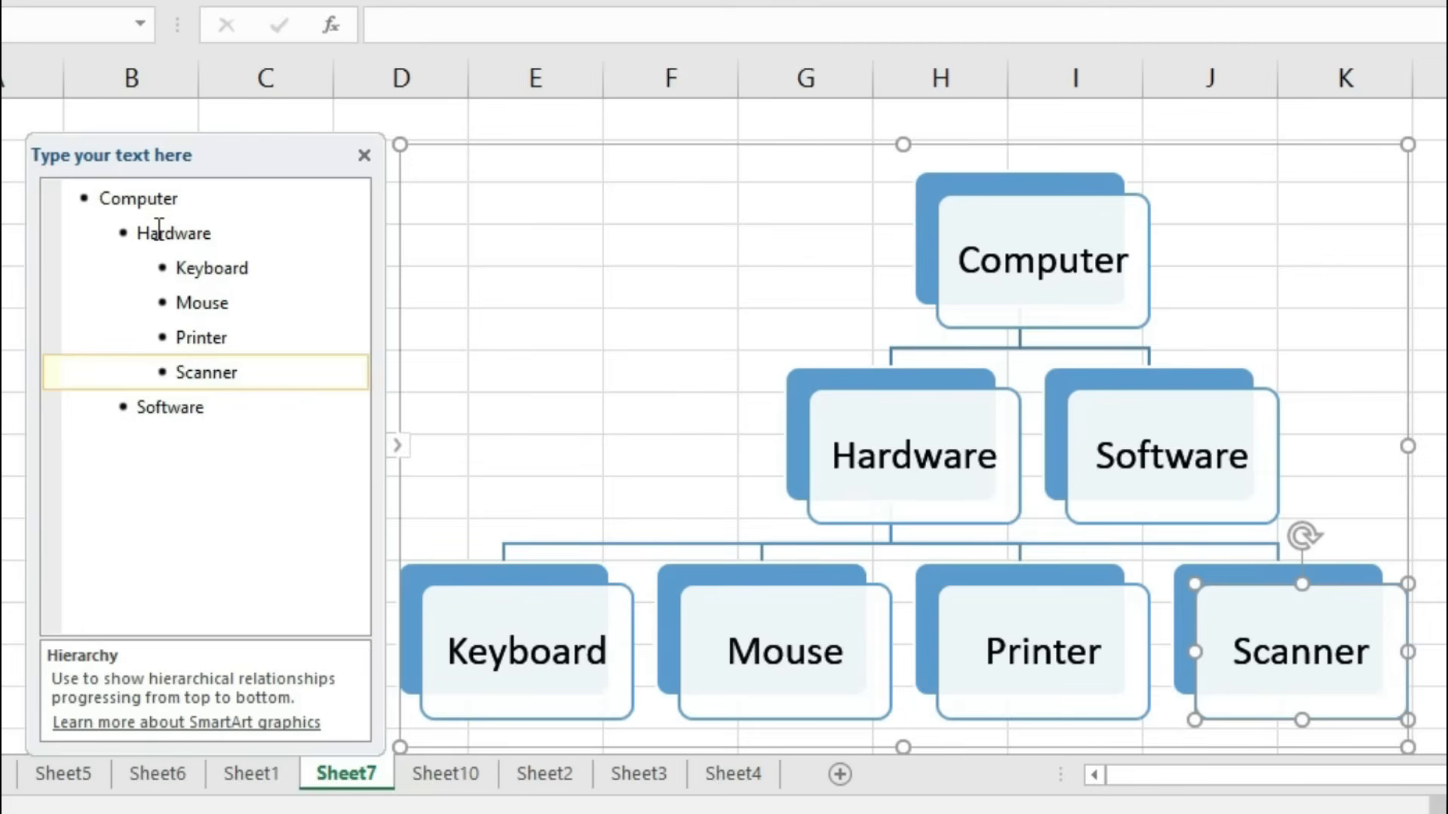
Step: Add Typing Master, VLC, MS Word and MS Excel as child items under Software
key(Down)
key(Return)
key(Tab)
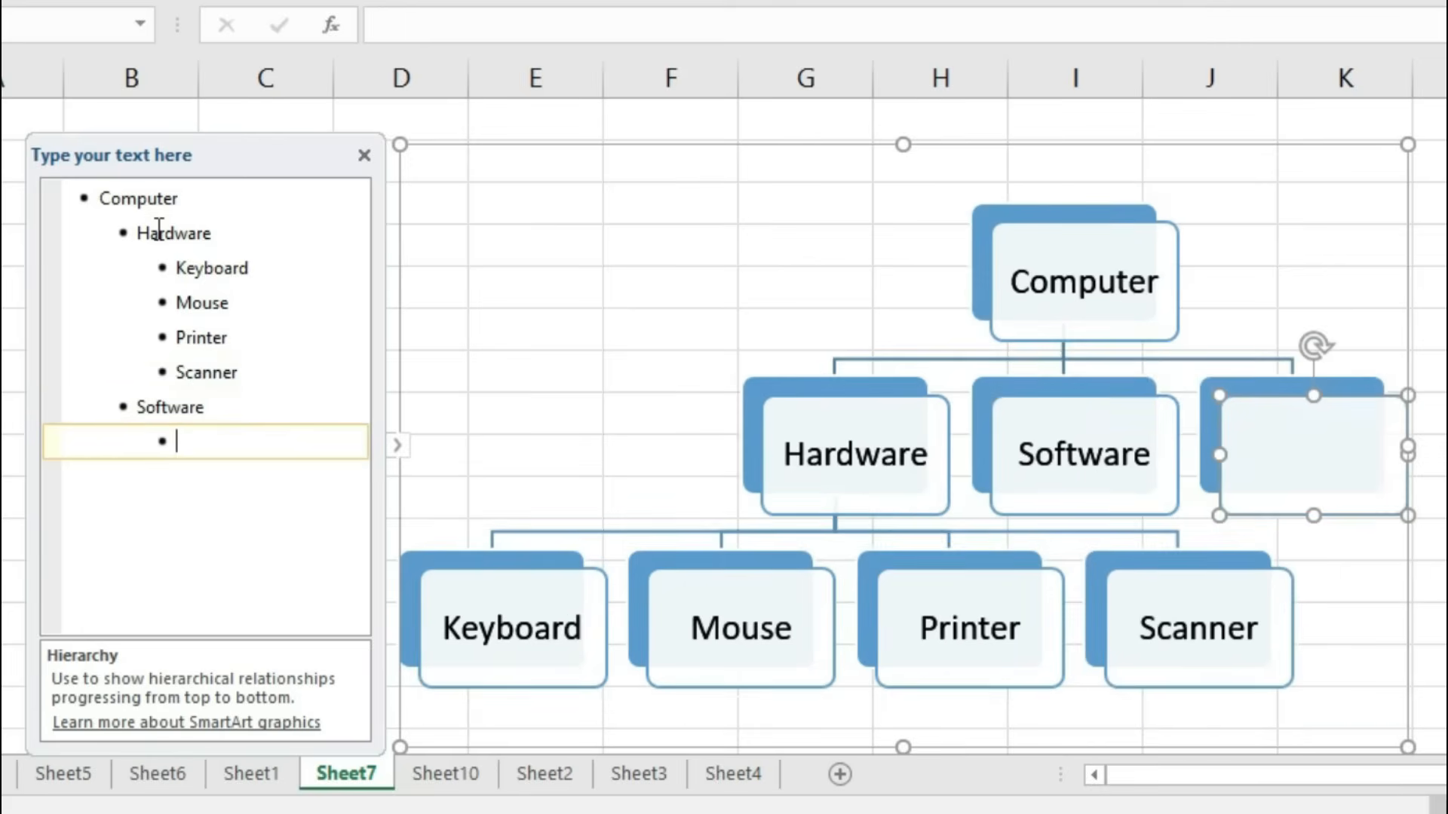
text(Typing Master)
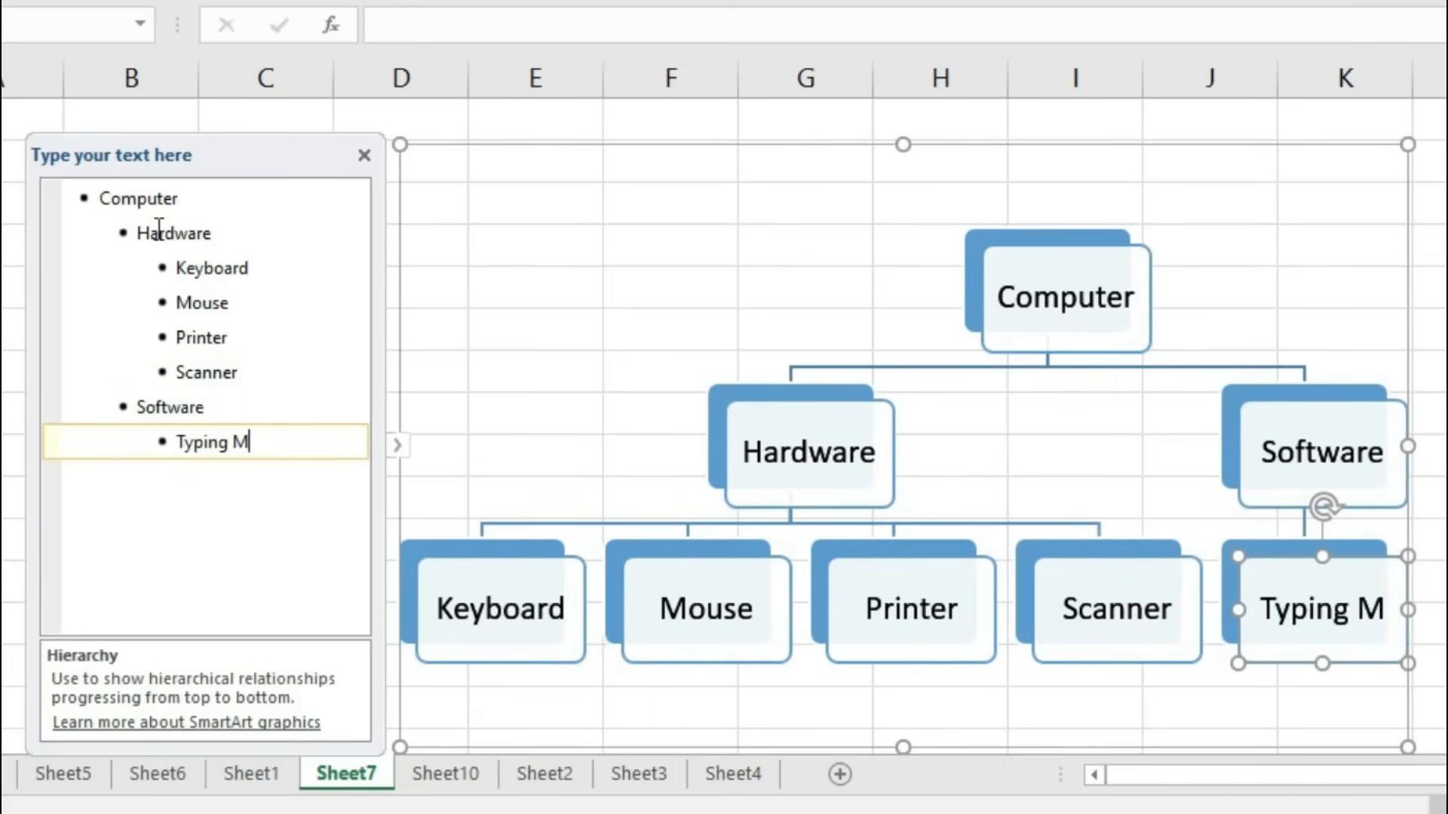
key(Return)
text(VLC)
key(Return)
text(MS Word)
key(Return)
text(MS Excel)
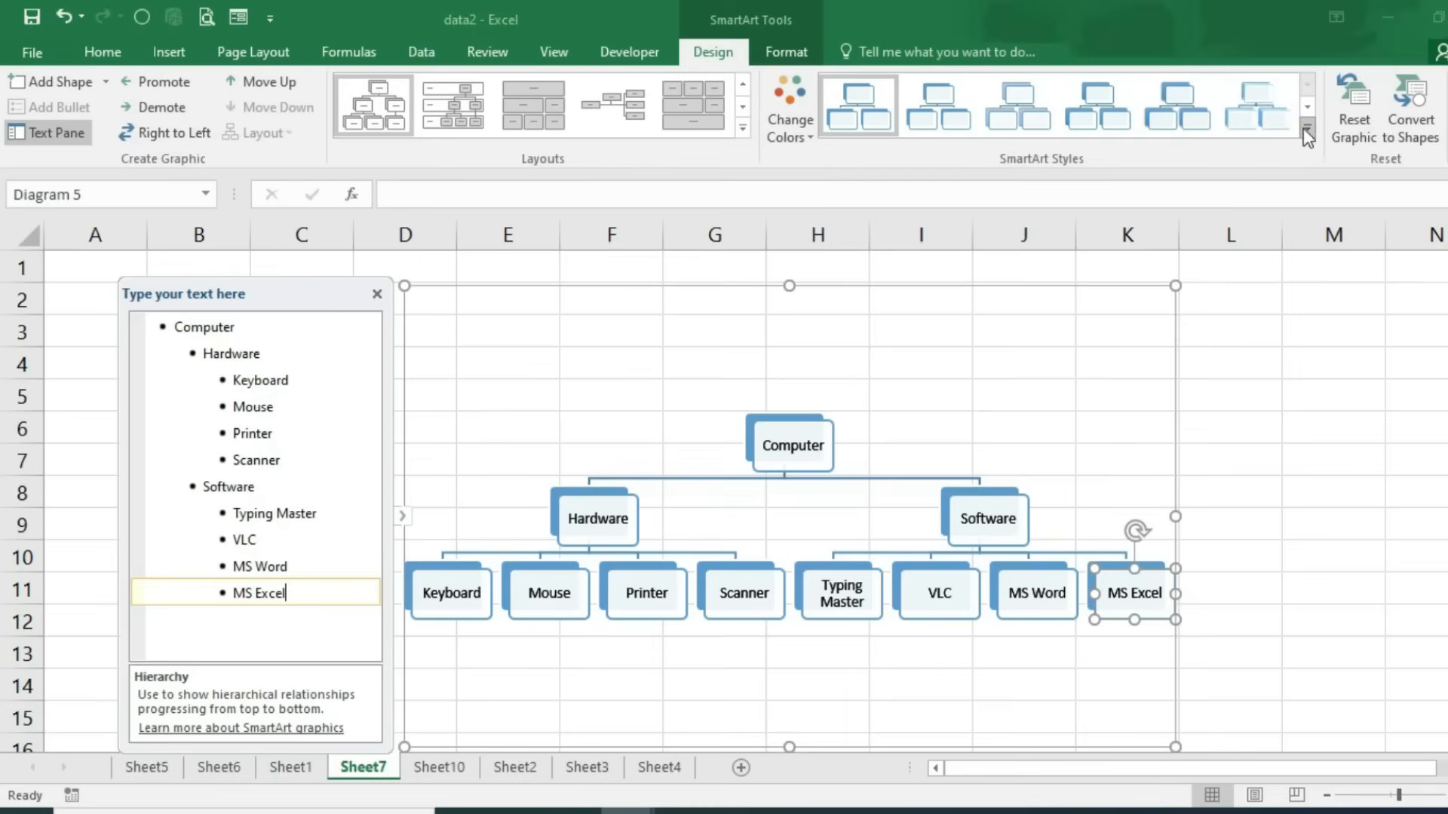
Step: Apply the second SmartArt style and the first Colorful colour scheme to the hierarchy diagram
click(1306, 128)
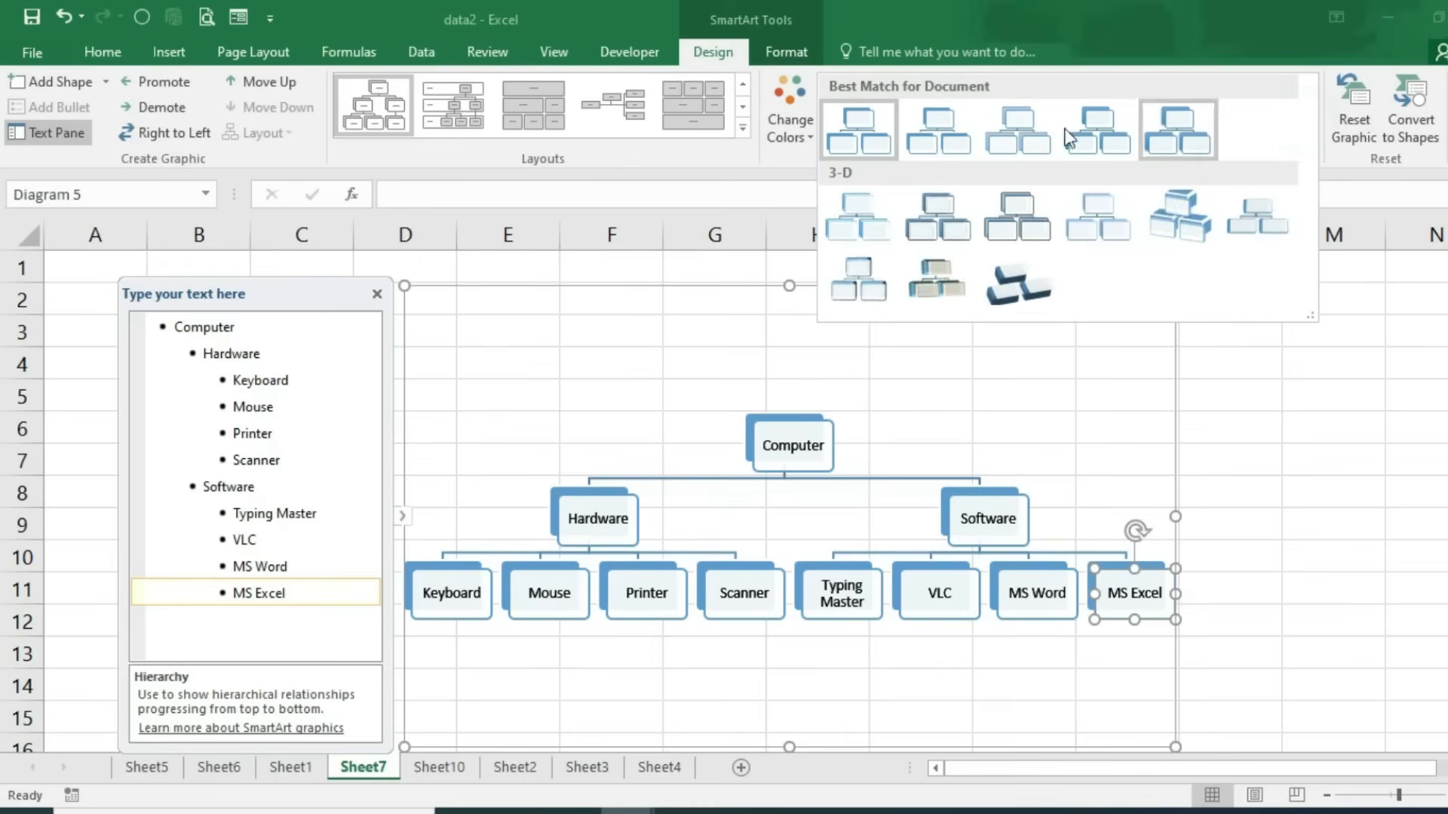
click(959, 138)
click(795, 127)
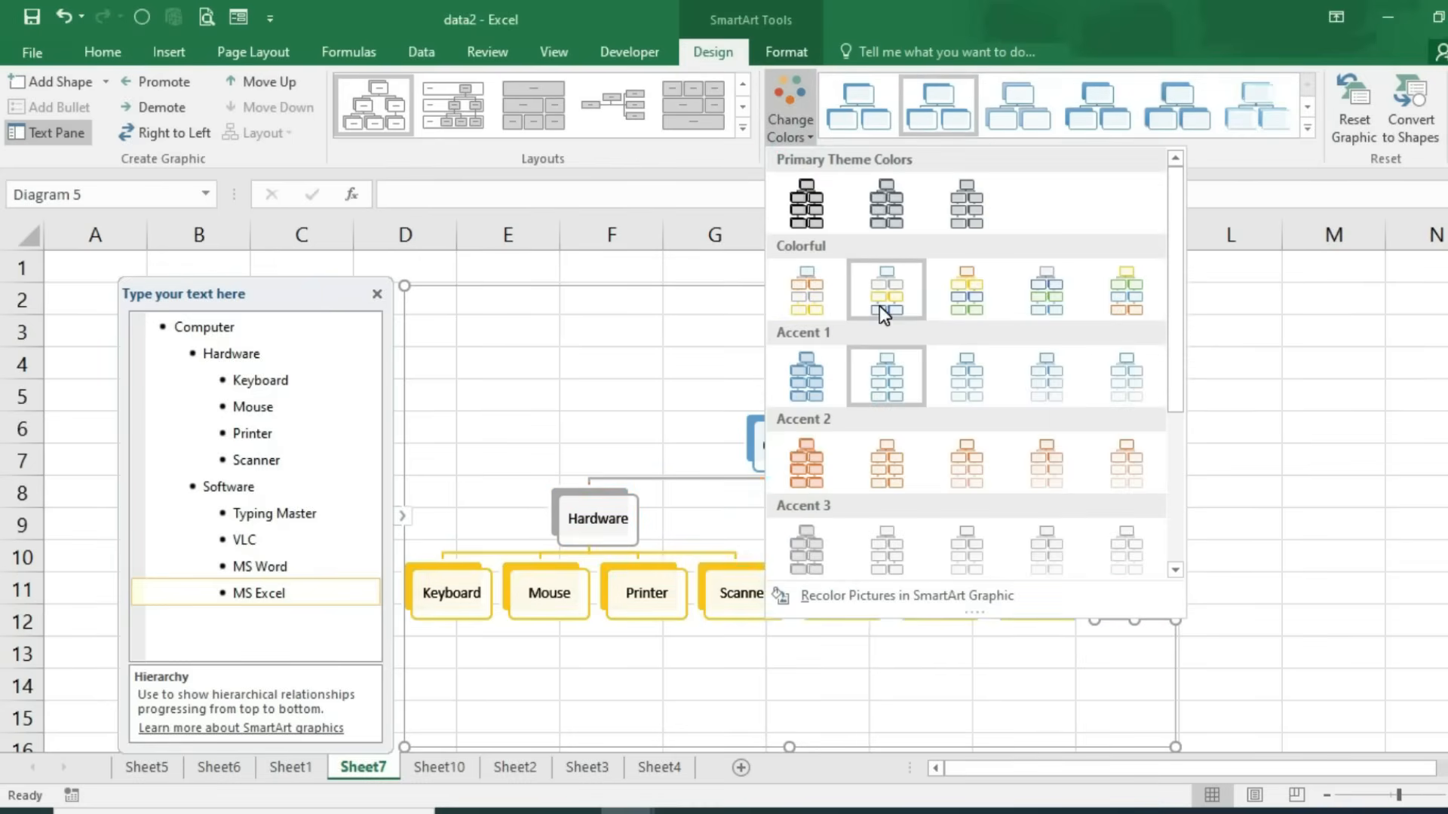
click(817, 301)
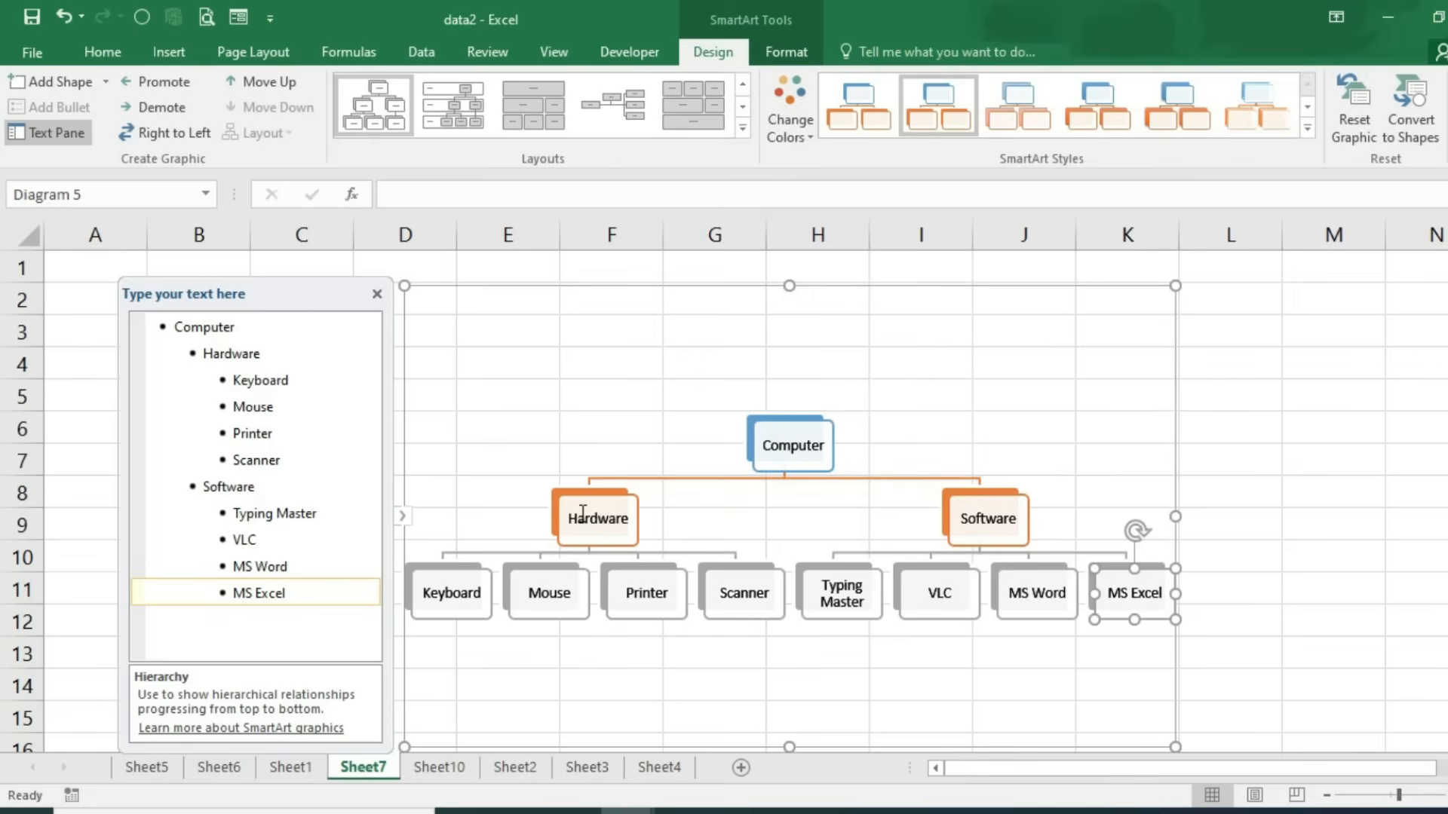
click(743, 128)
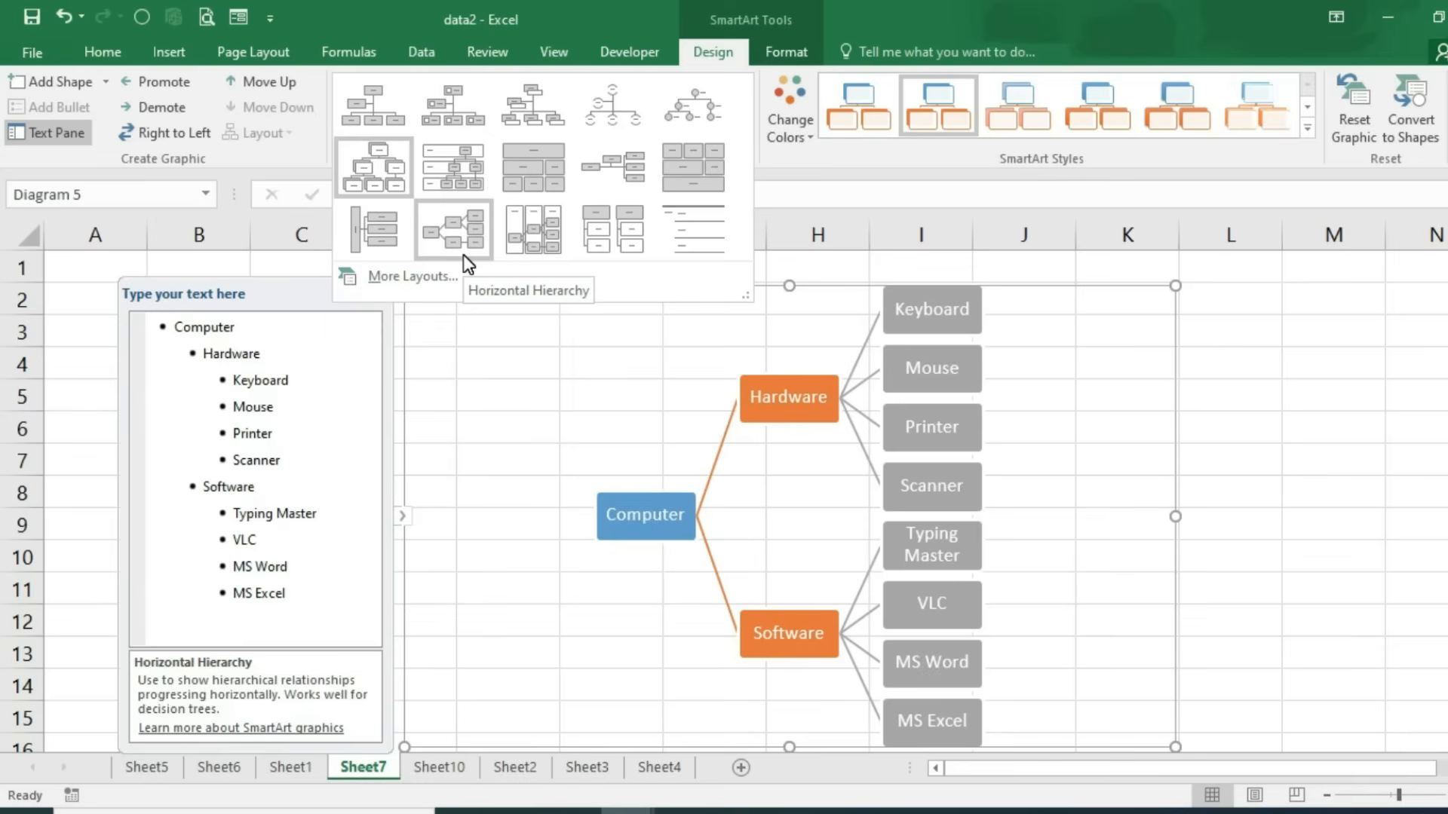
click(484, 306)
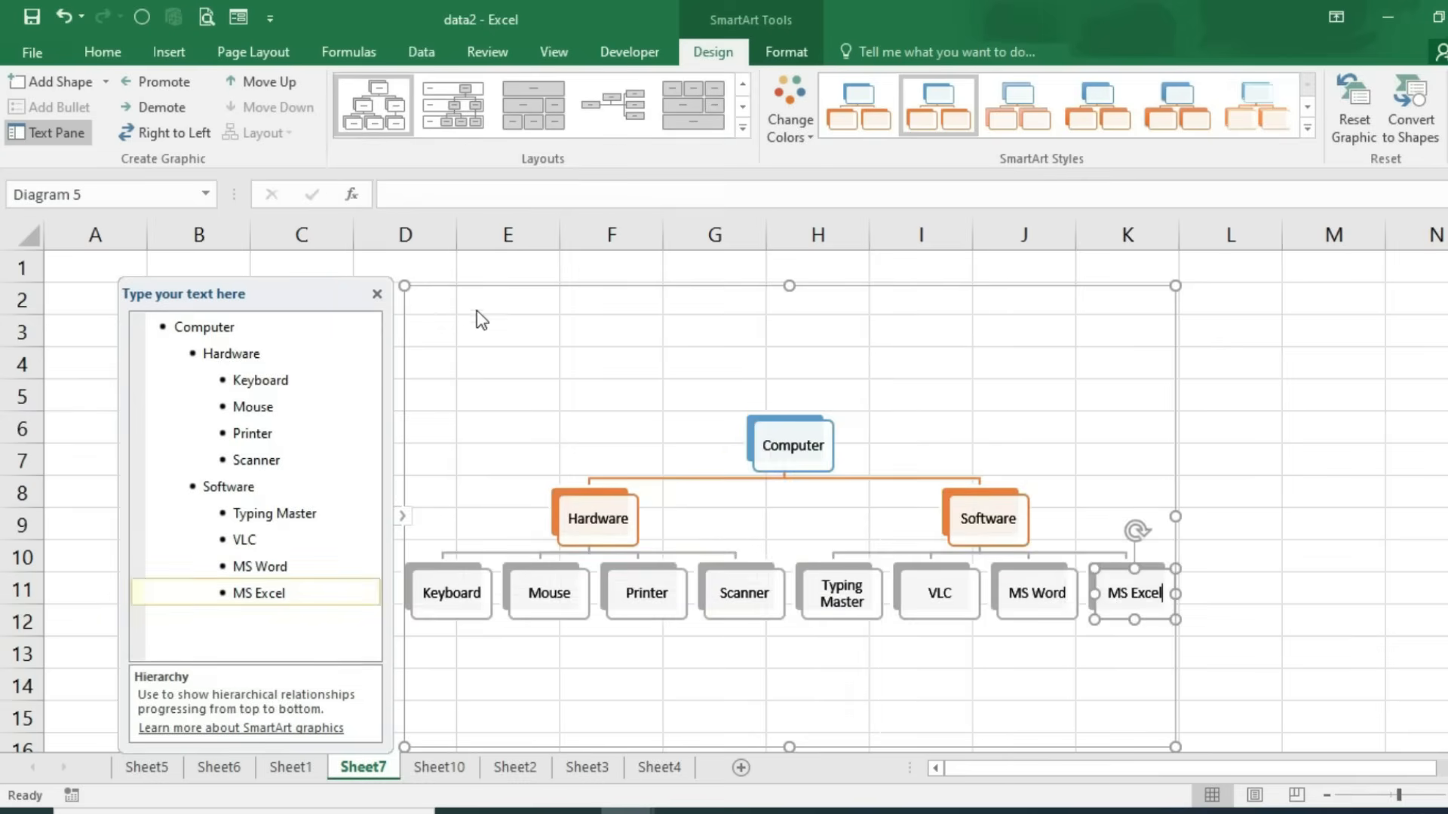
click(377, 295)
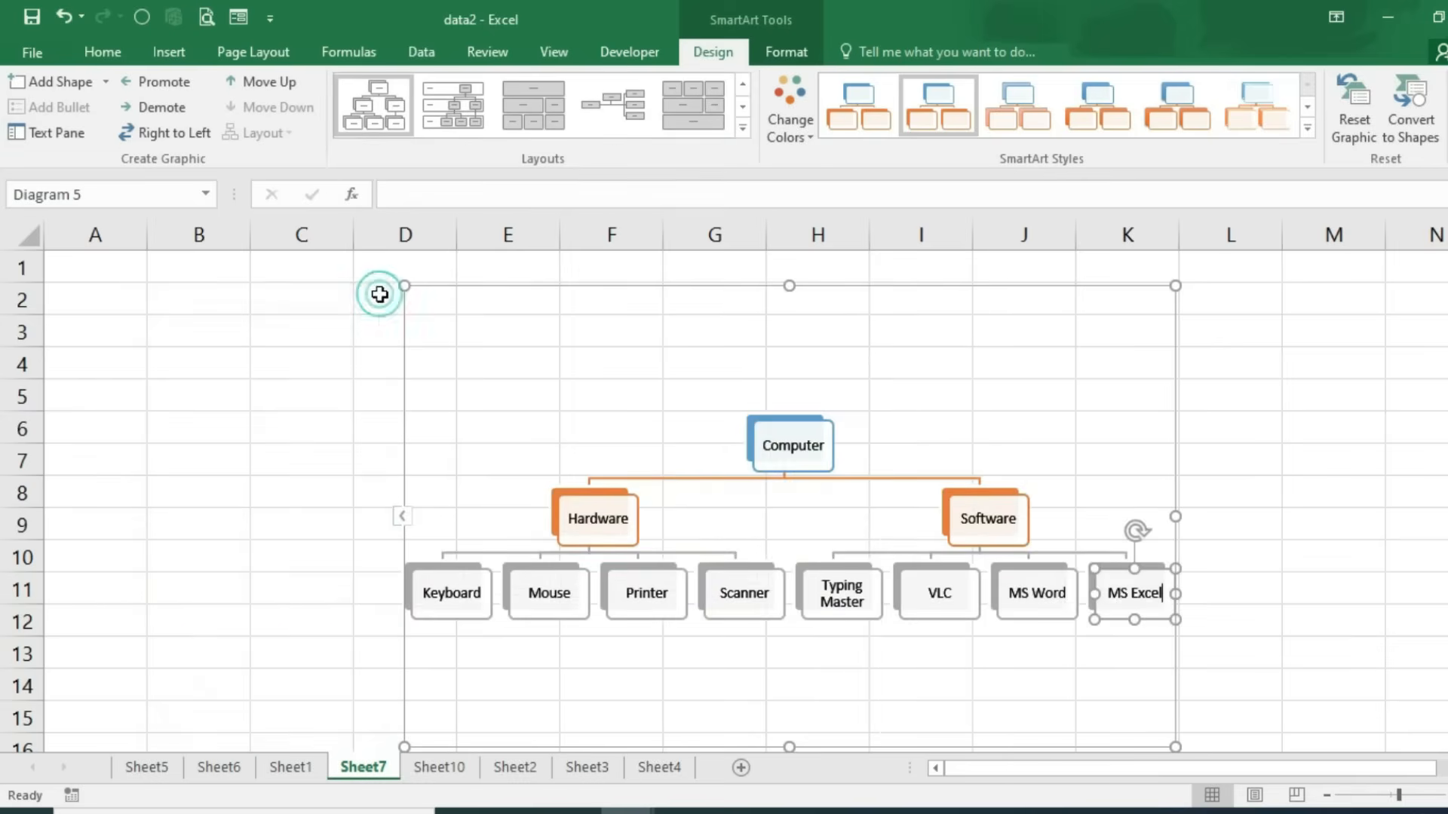
click(403, 519)
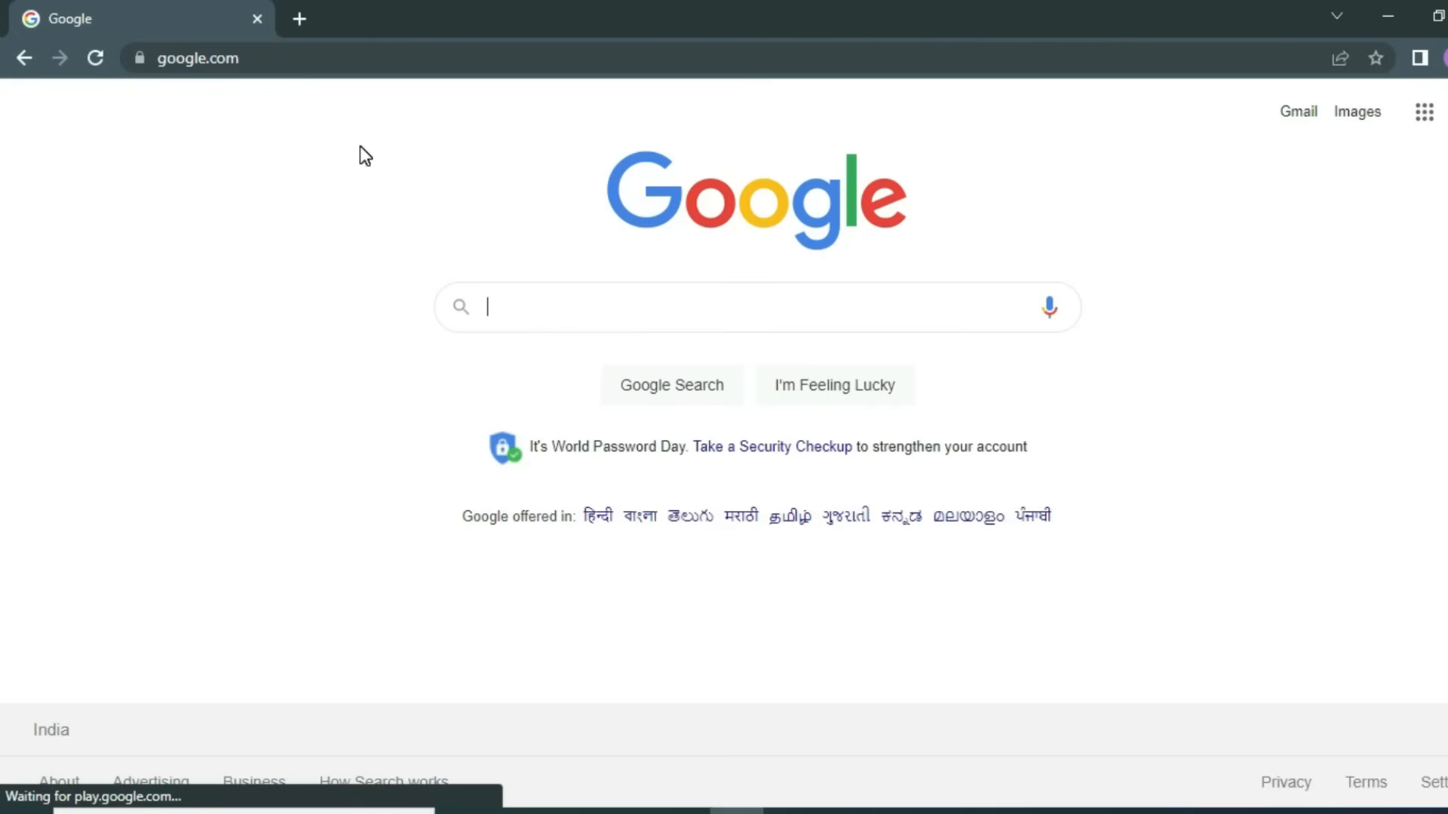
Step: Search Google for a politician's name, scroll through the results, then return to Excel's Book1
text(narendr)
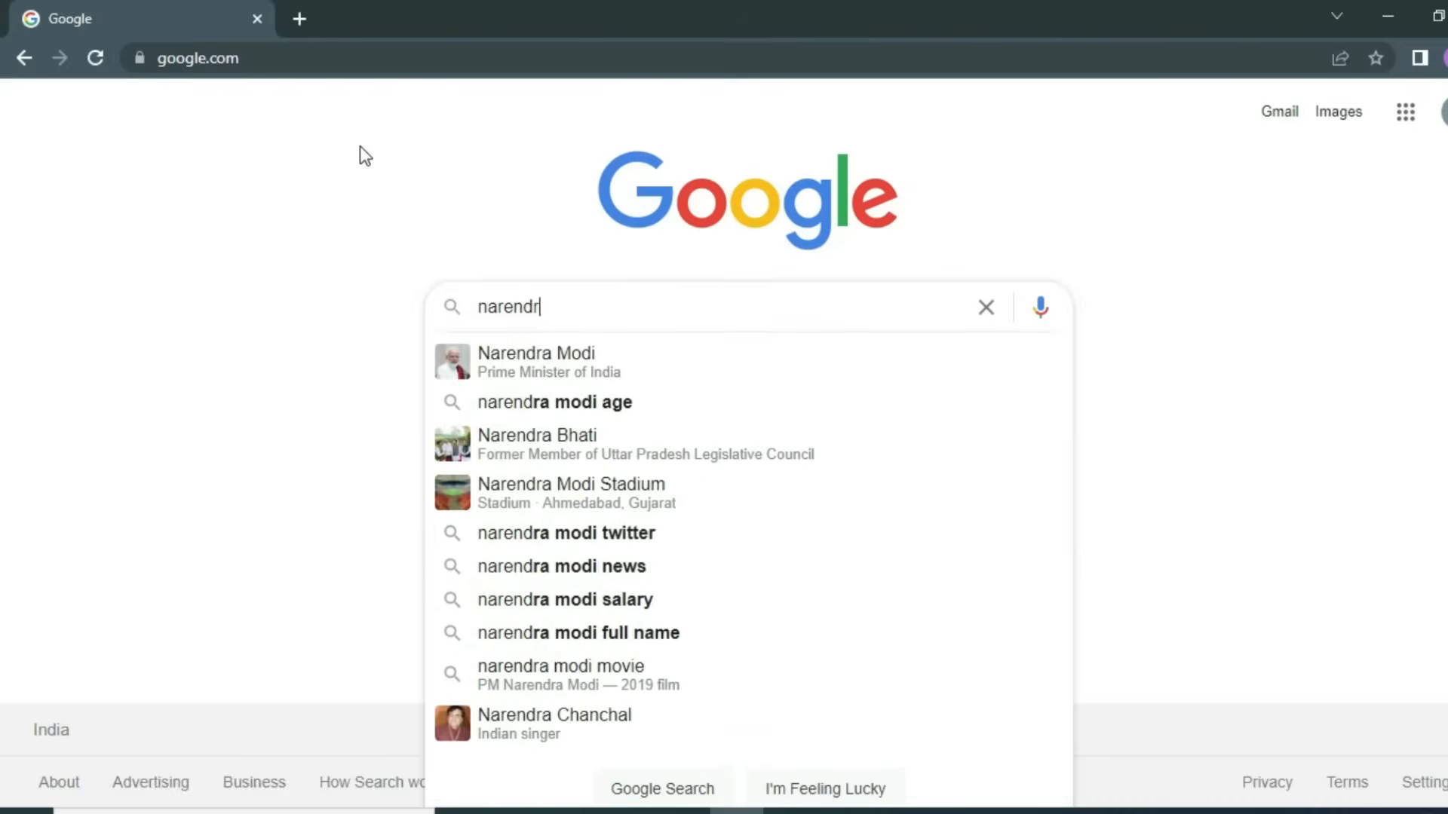
text(a modi)
key(Return)
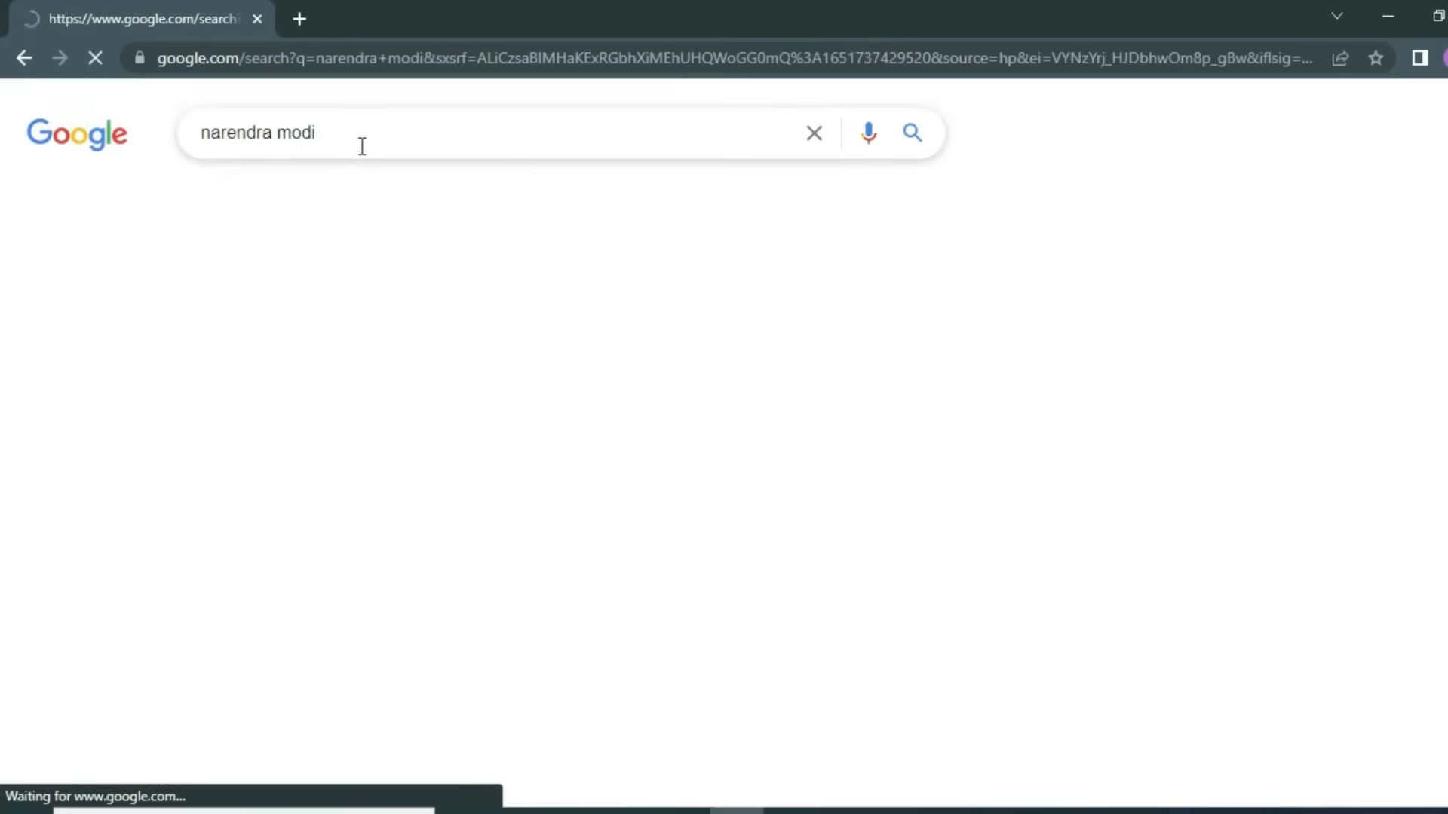
scroll(526, 511, down, 12)
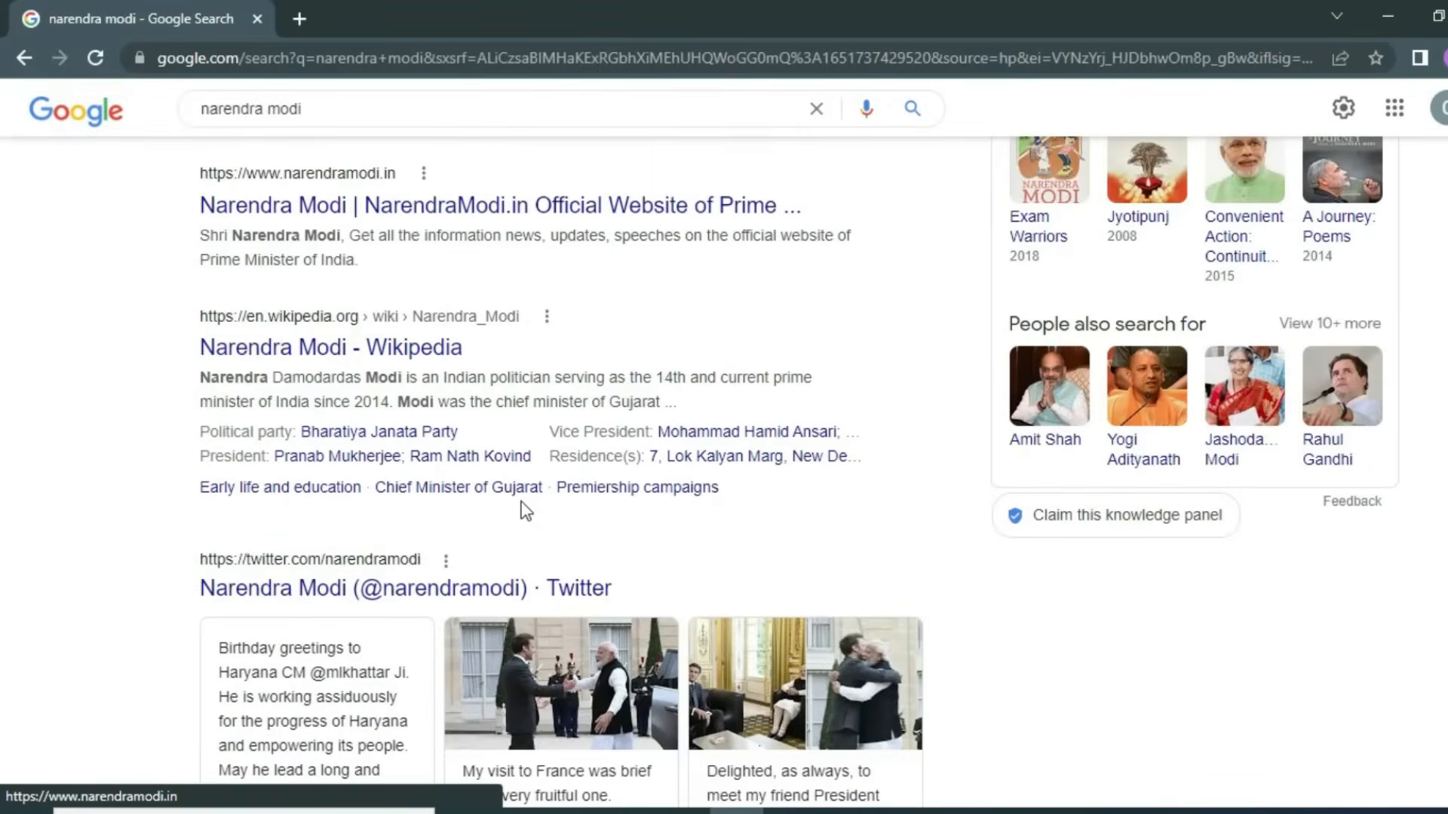
scroll(526, 510, down, 6)
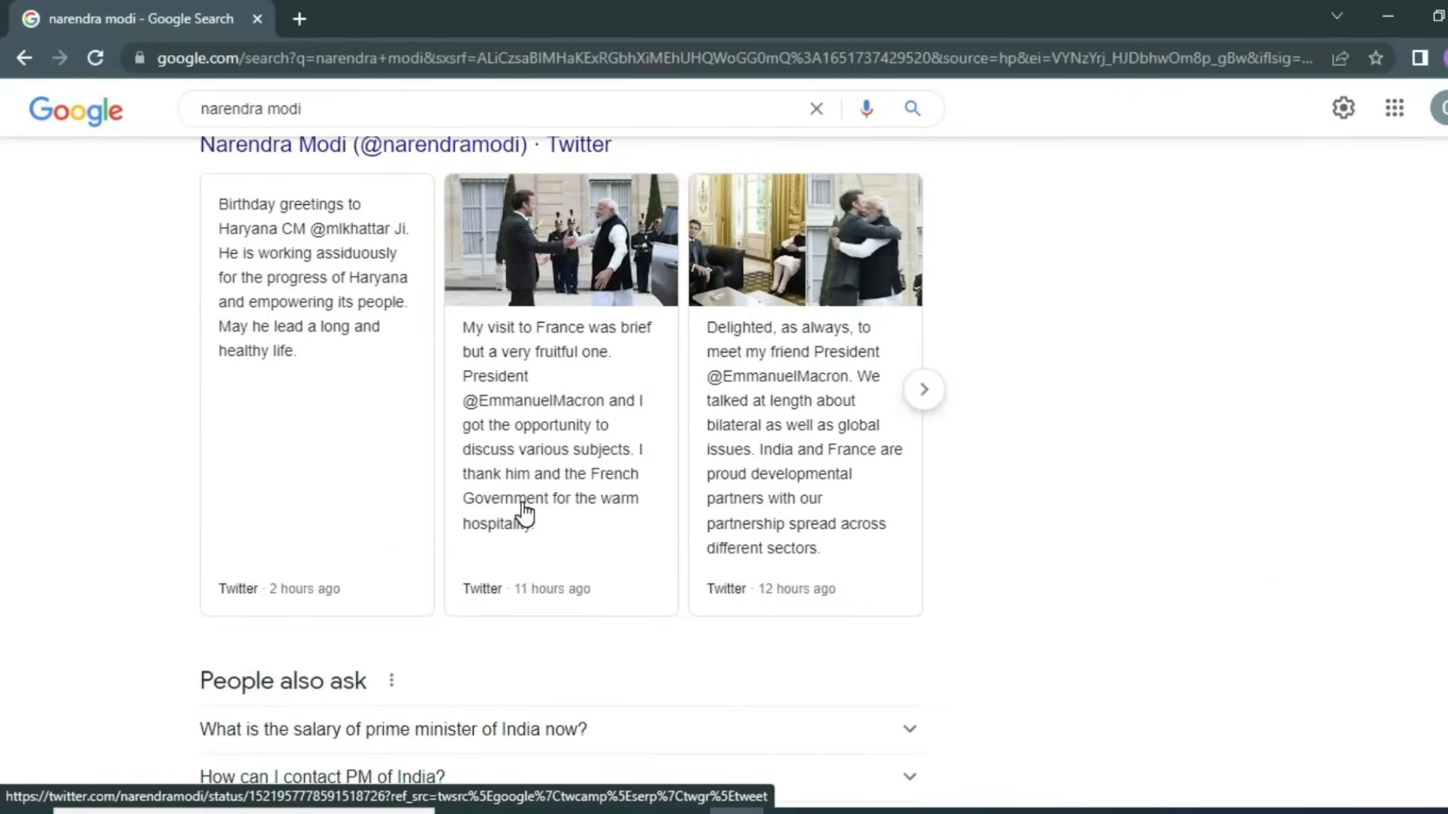
key(alt+Tab)
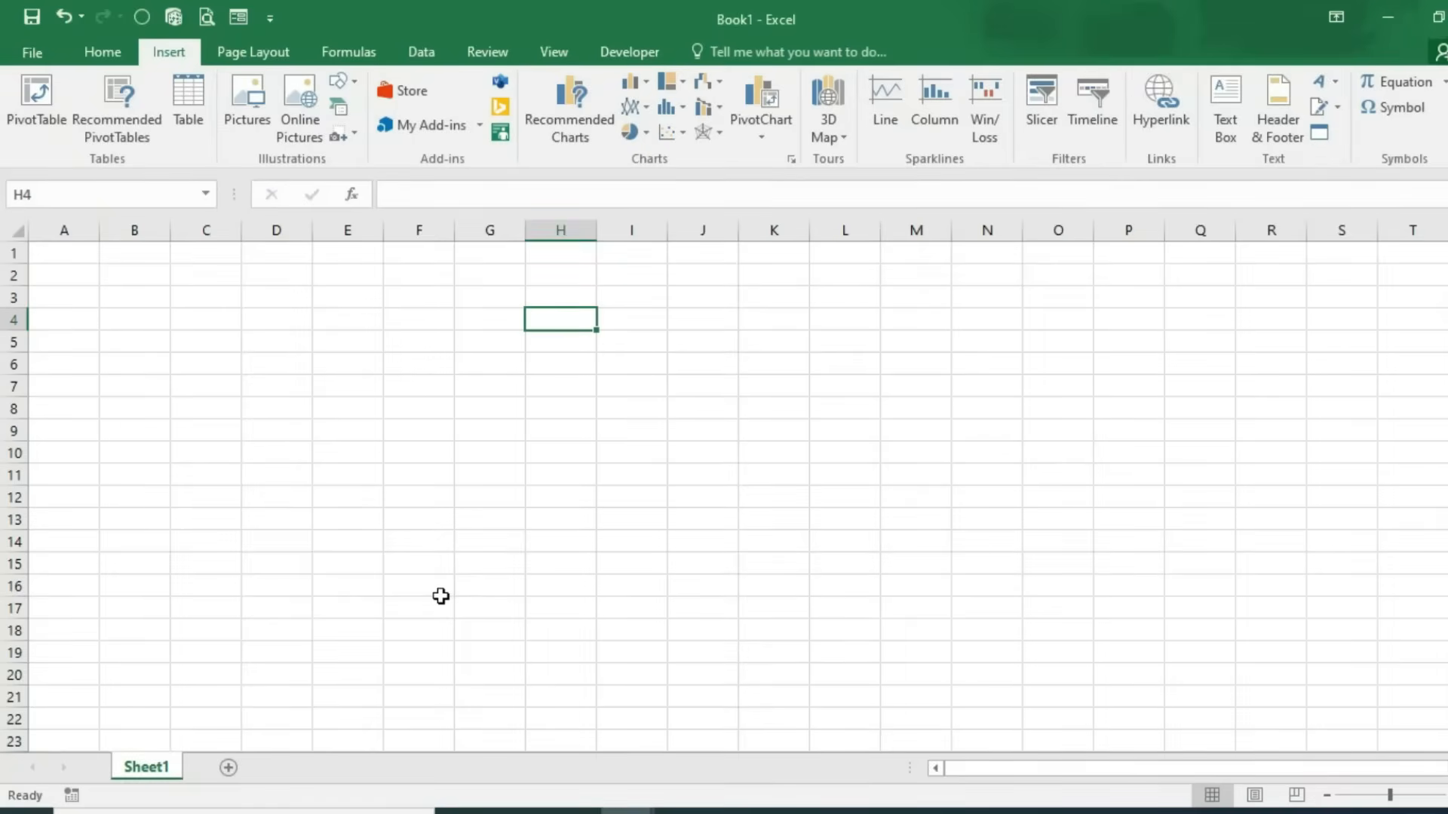
Step: Insert a Screen Clipping of the Twitter cards from the Chrome results page into Sheet1
click(345, 133)
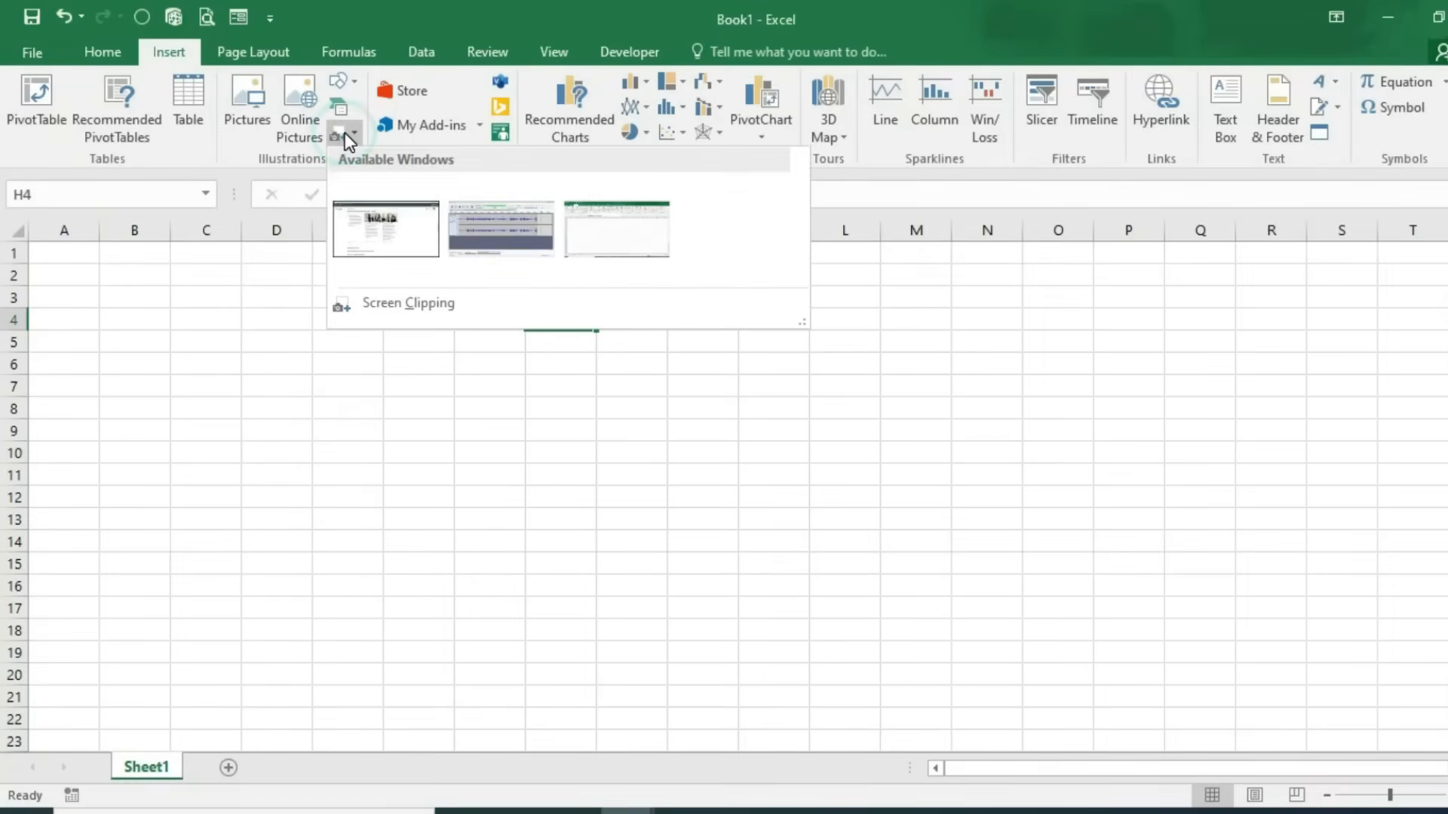
click(420, 306)
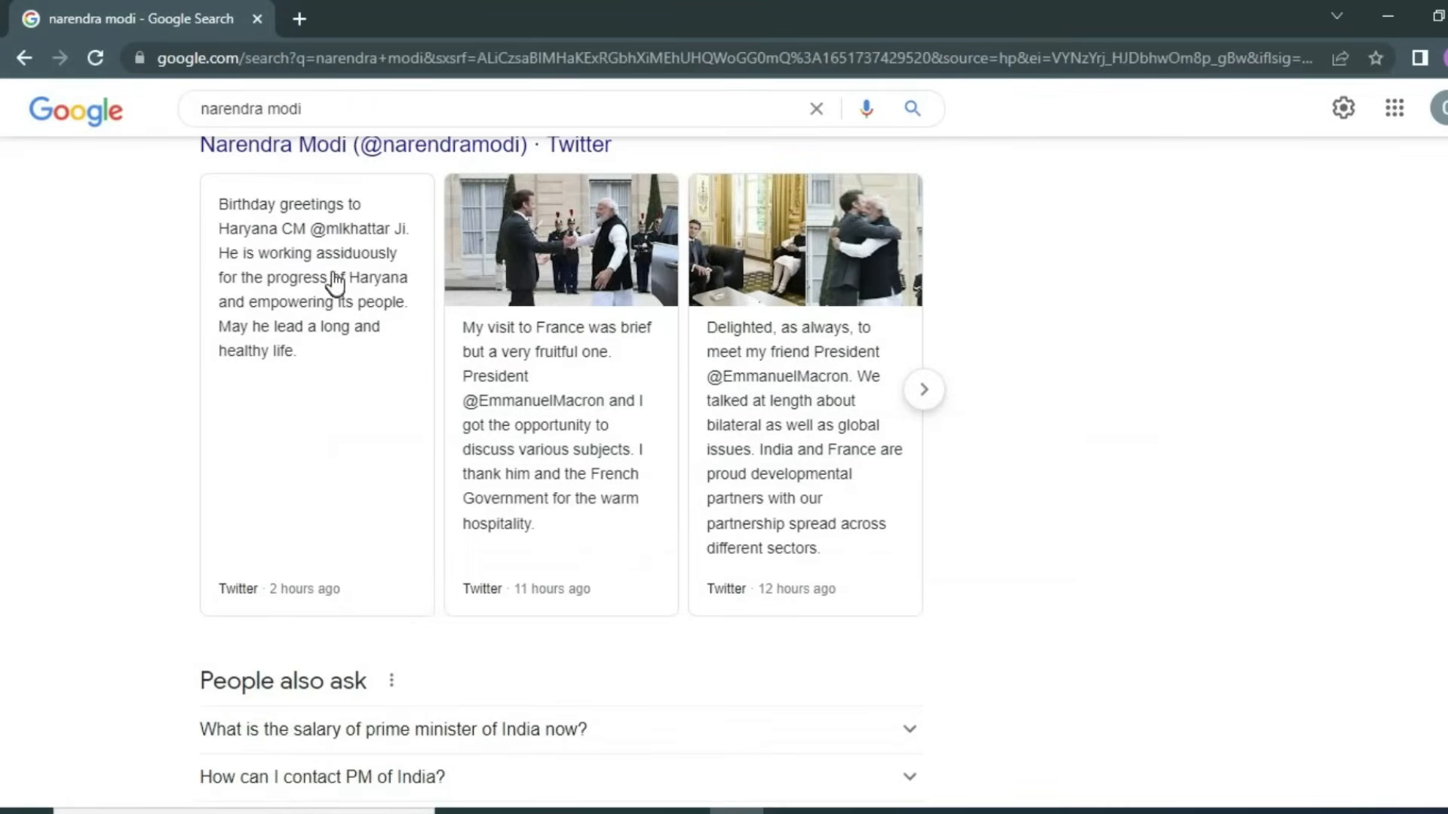
click(152, 150)
drag(152, 150, 1011, 615)
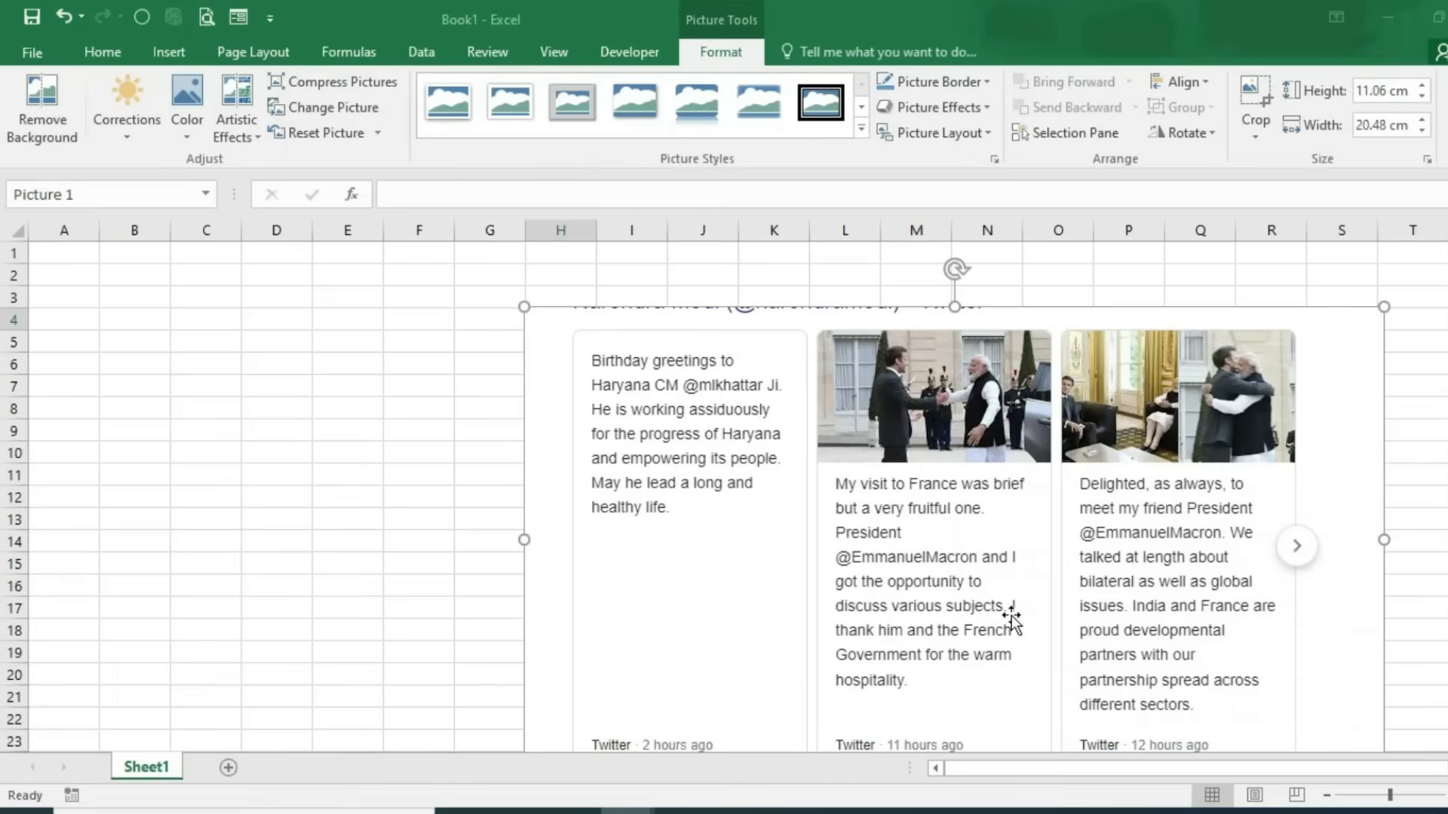
Step: Type test entries jkdjkd, djdk and djkjdk into B3:B5, then delete them
click(102, 298)
text(jkdjkd)
key(Return)
text(djdk)
key(Return)
text(djkjdk)
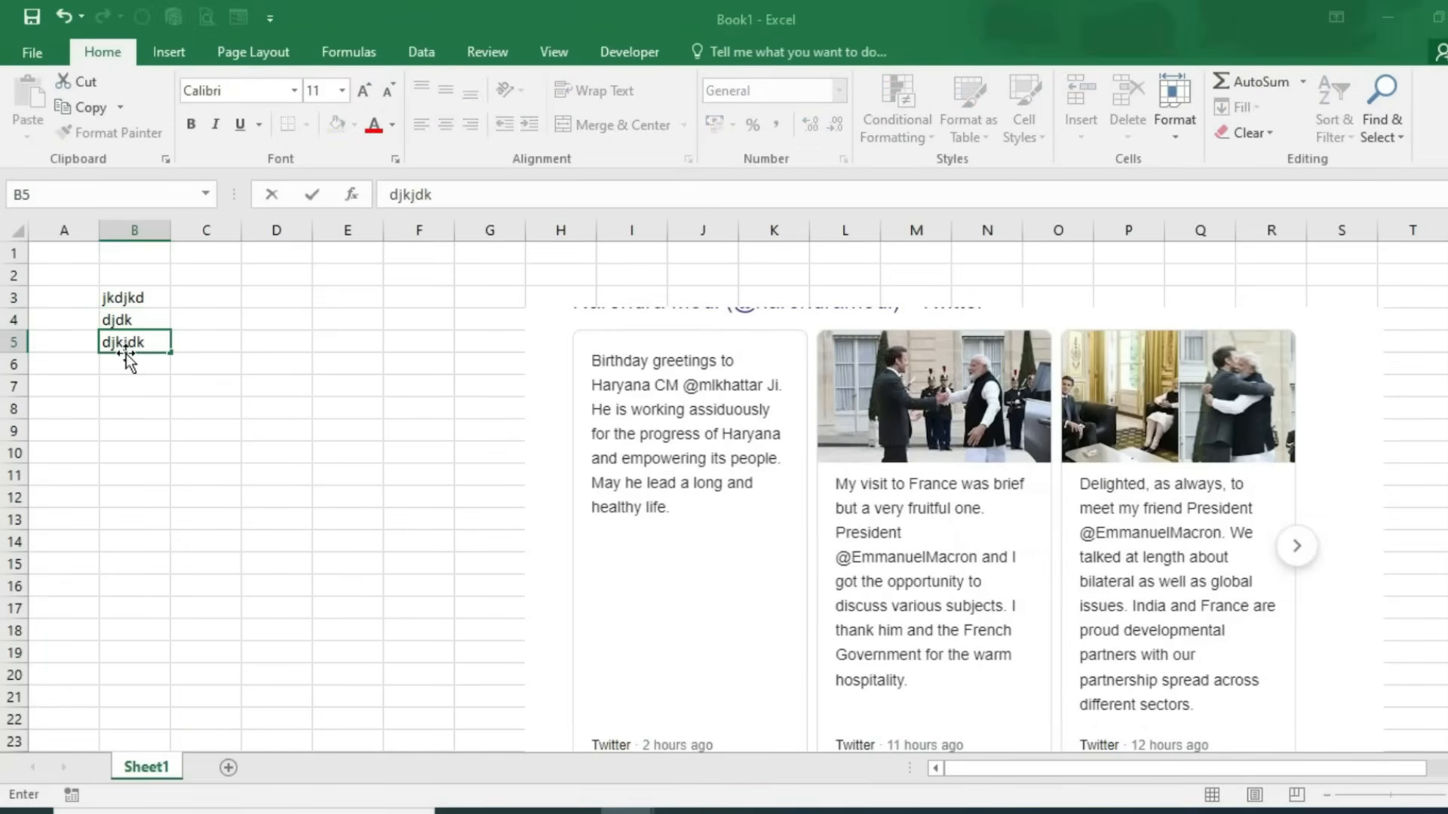
drag(144, 295, 148, 357)
key(Delete)
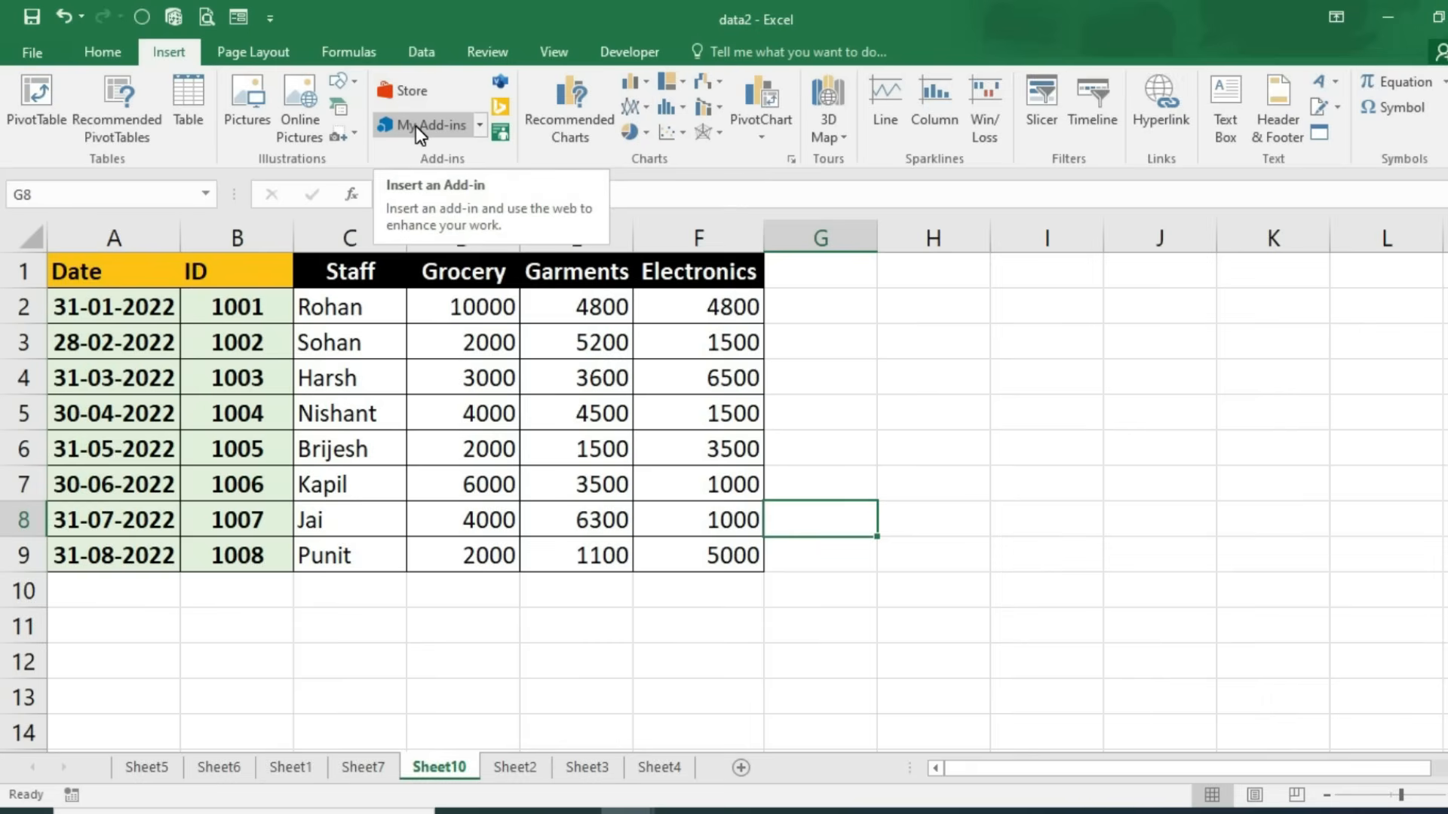
Step: With G2 selected, find the QR4Office add-in by searching 'qr code' in the store, and install it
click(804, 294)
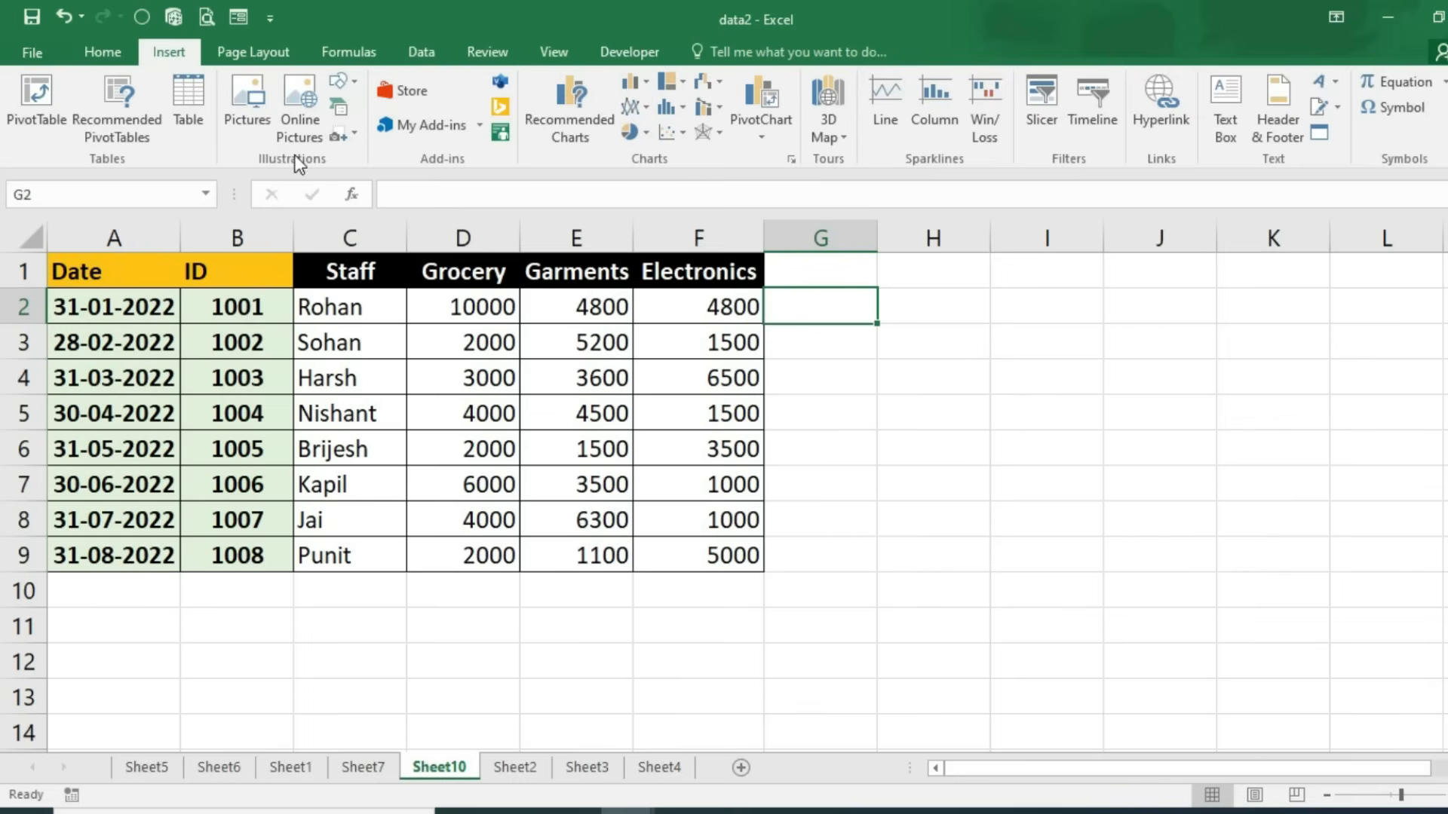
click(424, 128)
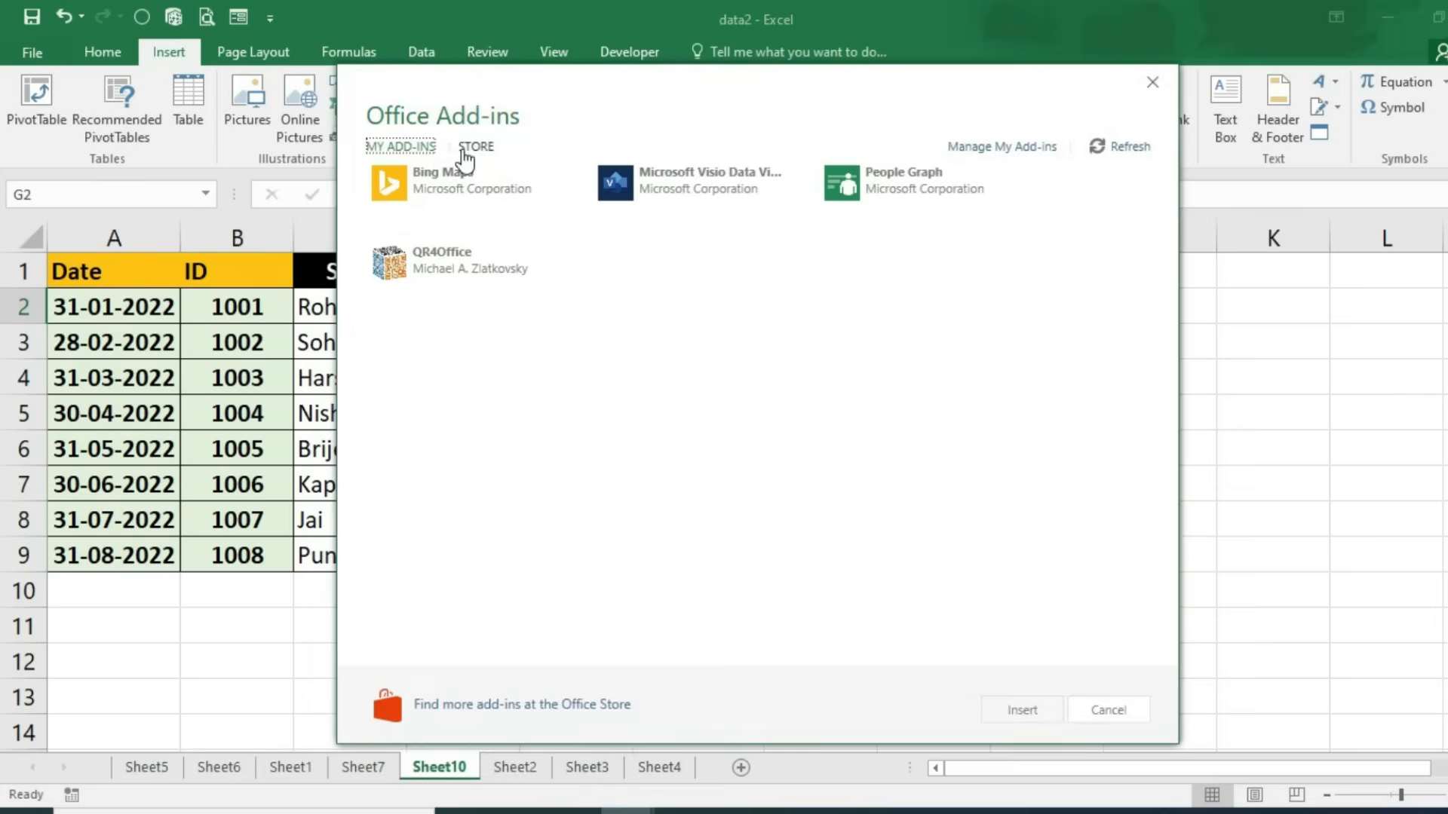
click(464, 148)
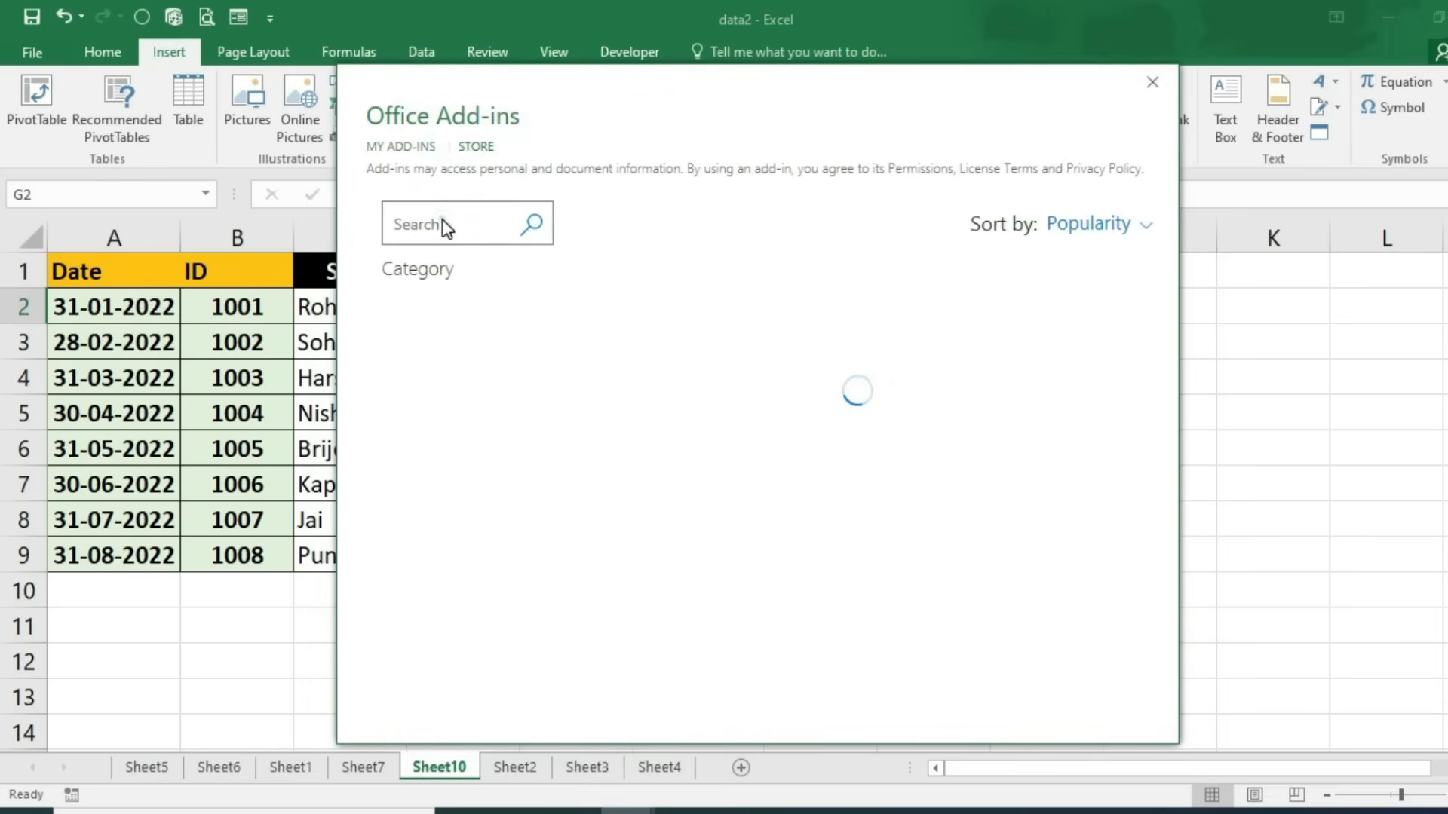
click(442, 224)
text(qr code)
key(Return)
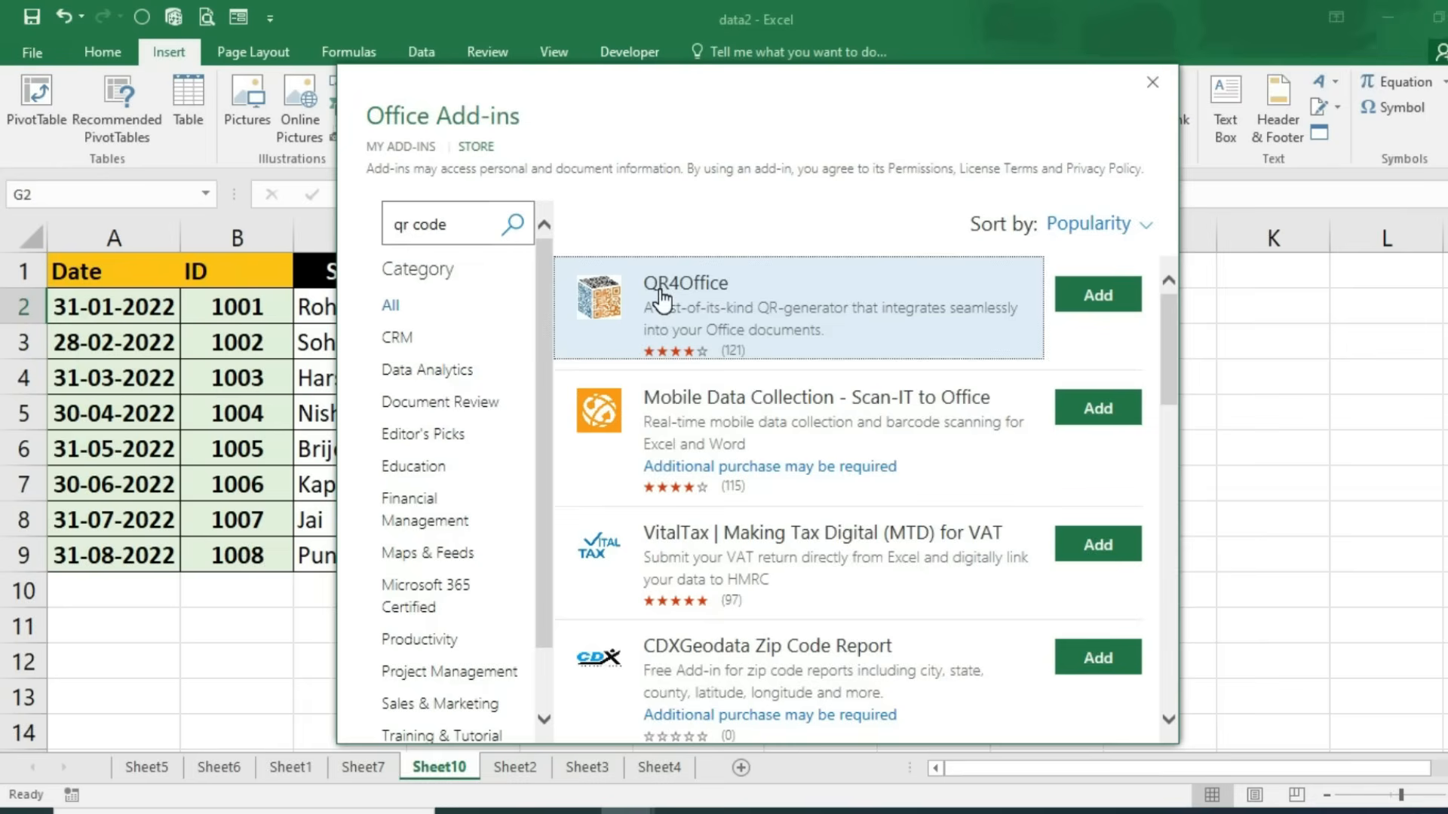
click(1122, 301)
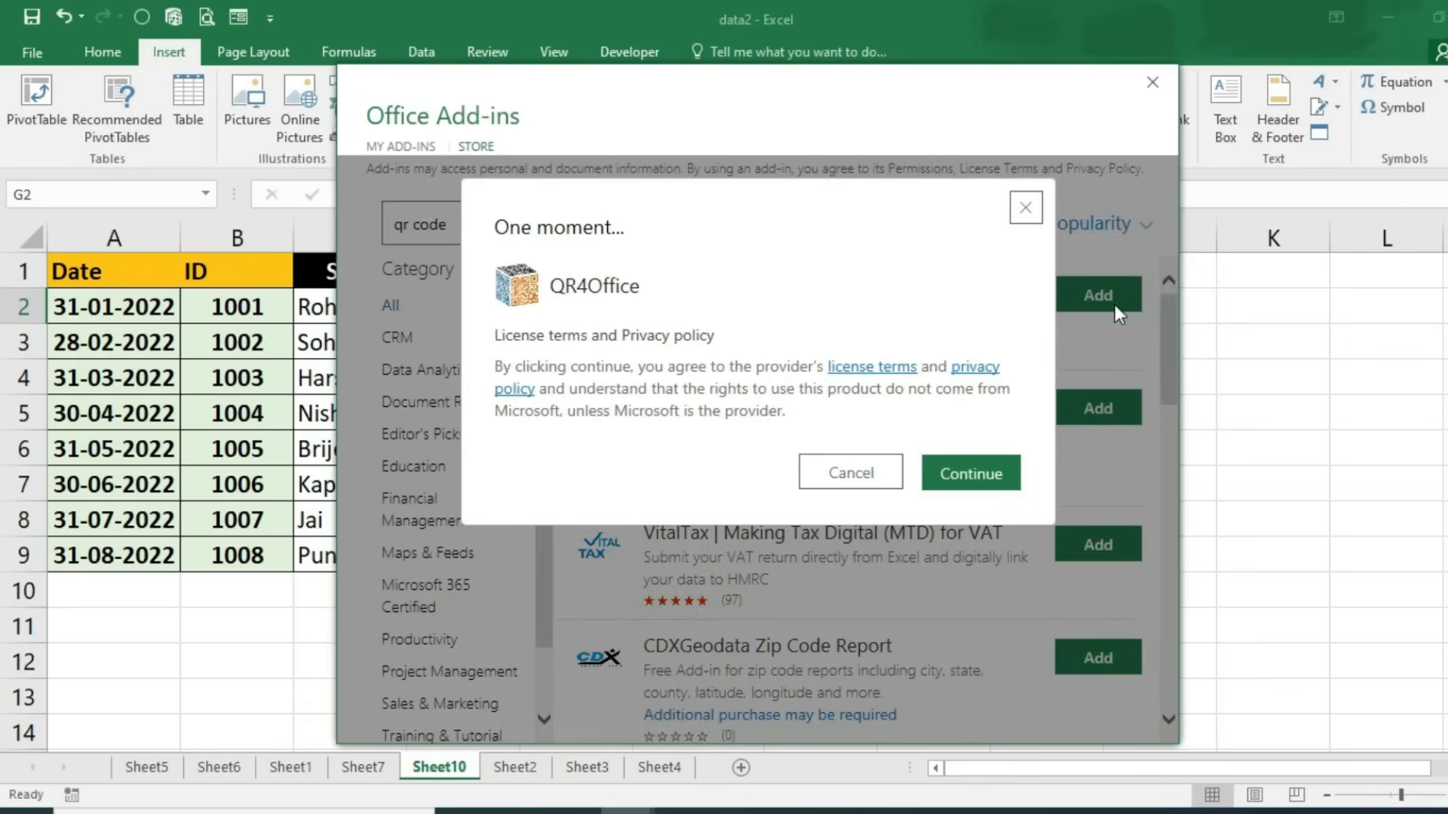
click(980, 477)
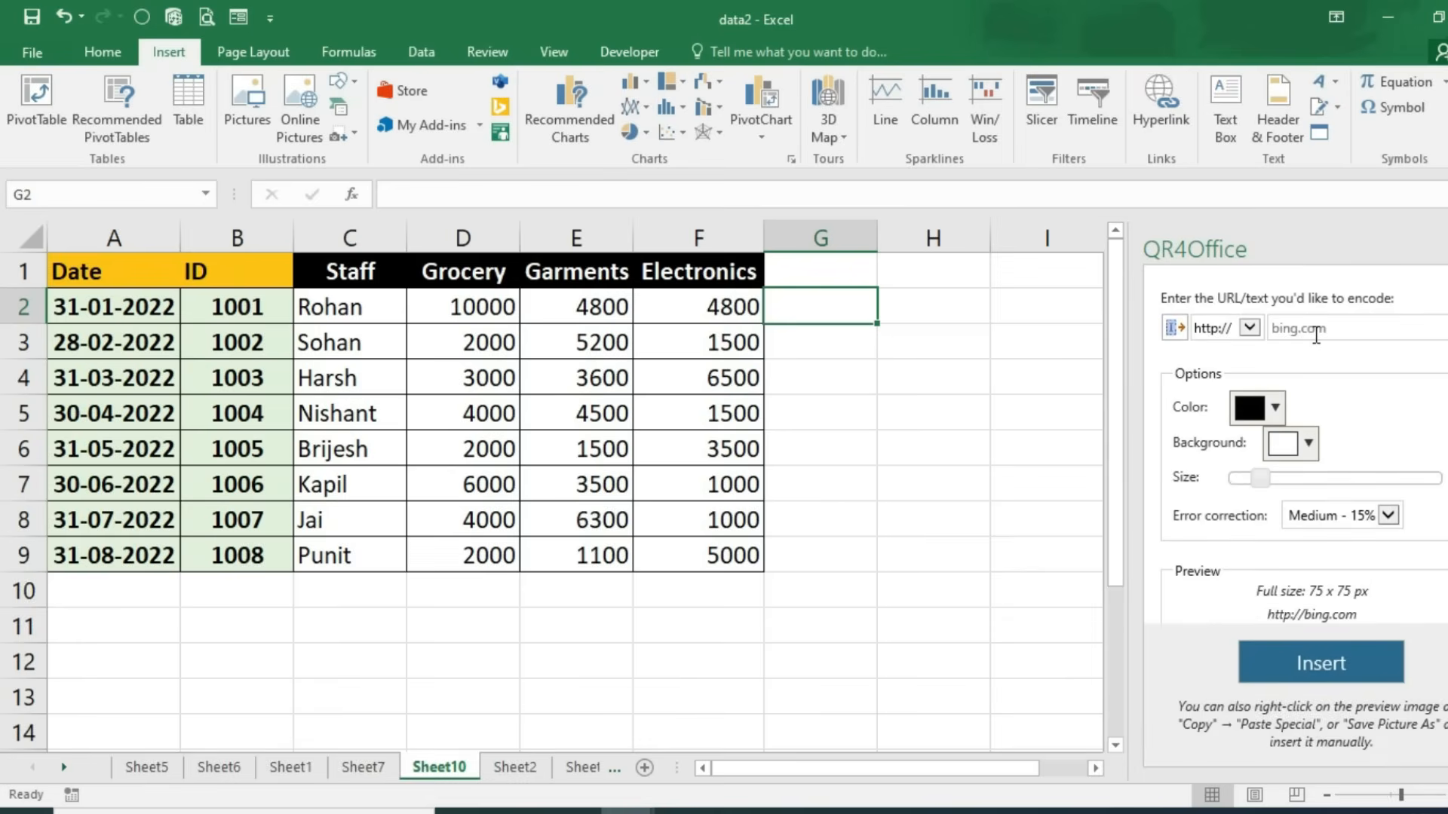
Step: Set QR4Office to a custom prefix, encode the first employee's ID and full name, and insert it
click(1251, 330)
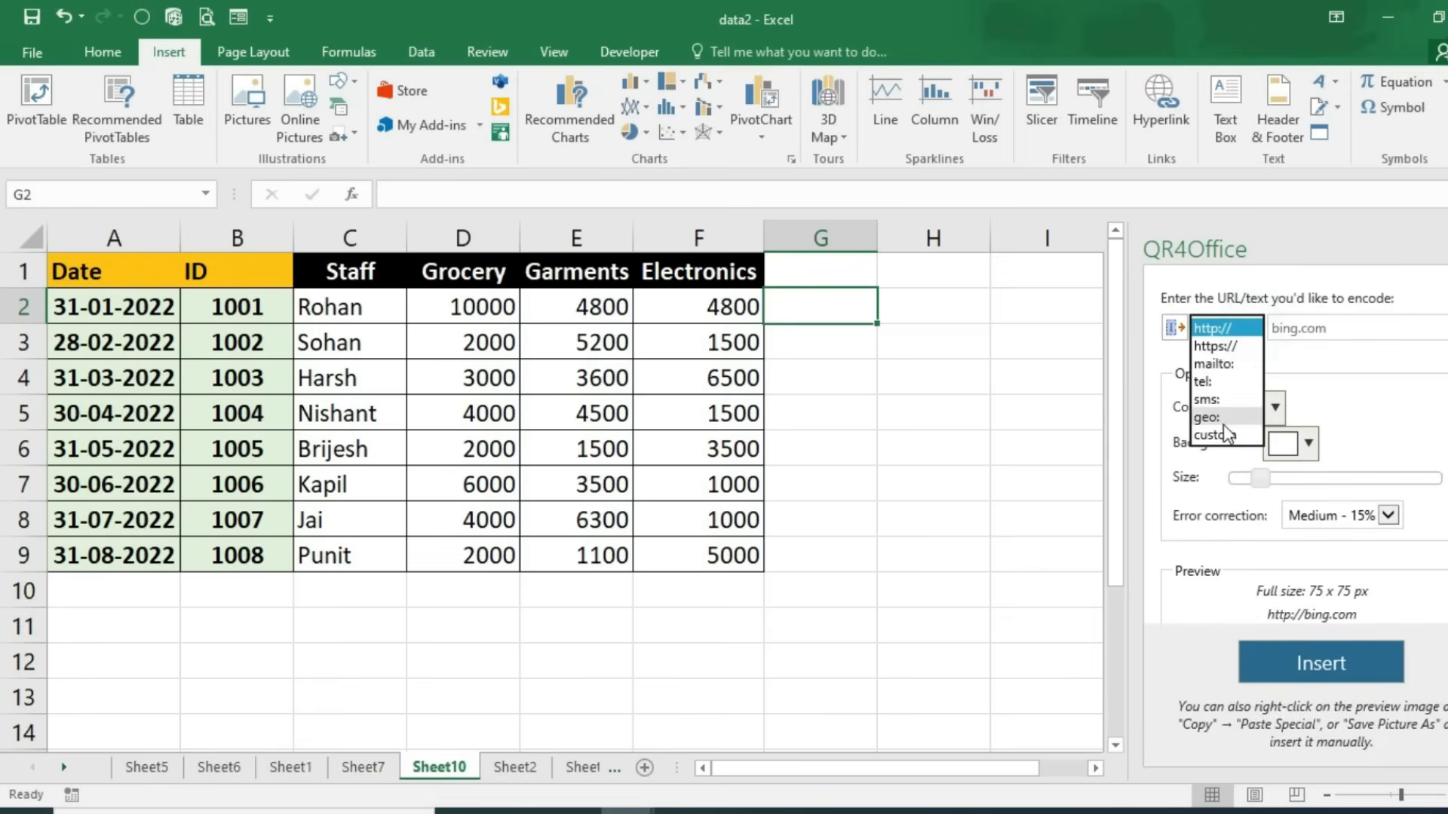
click(1223, 444)
click(1311, 320)
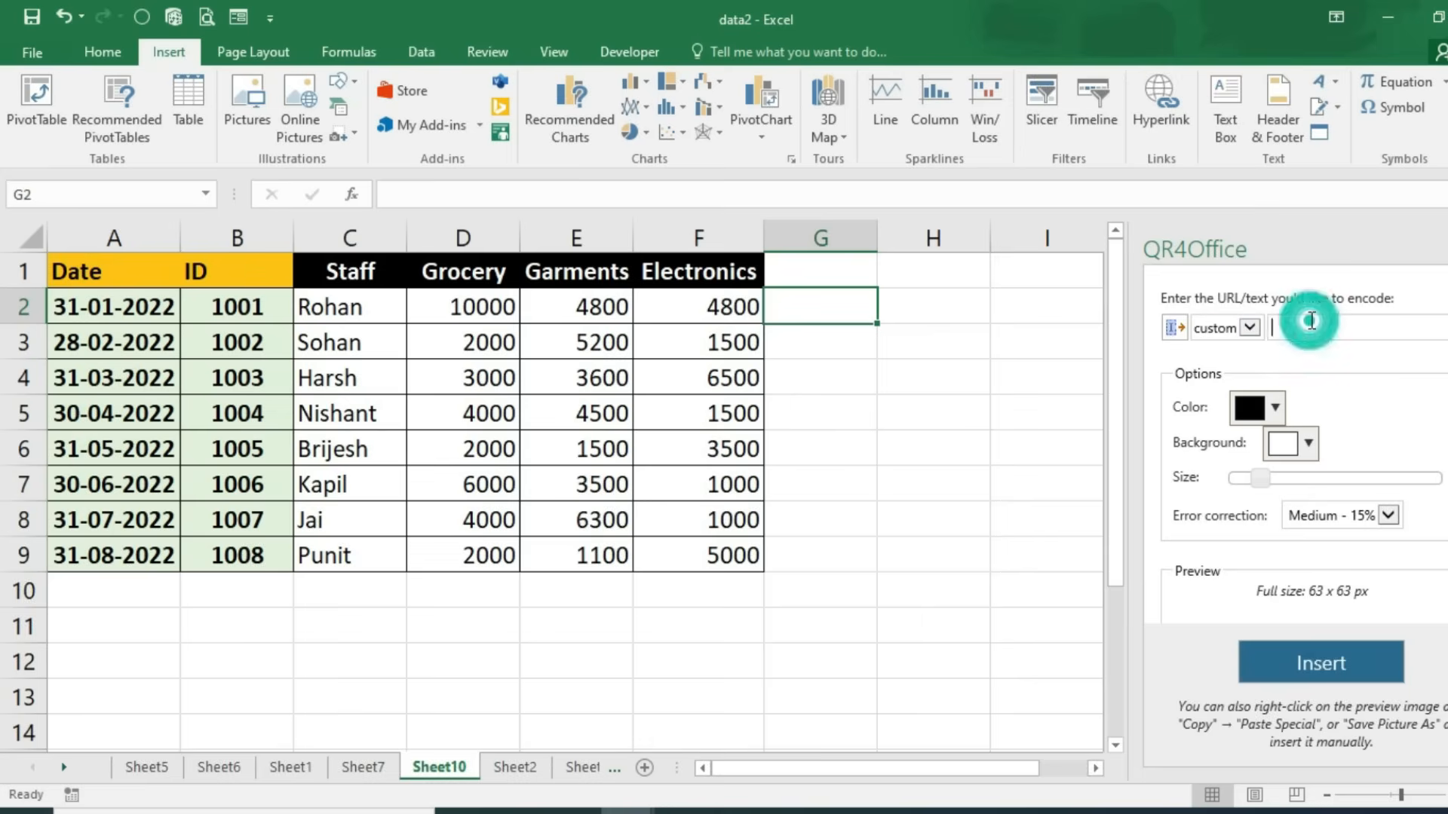
text(10002)
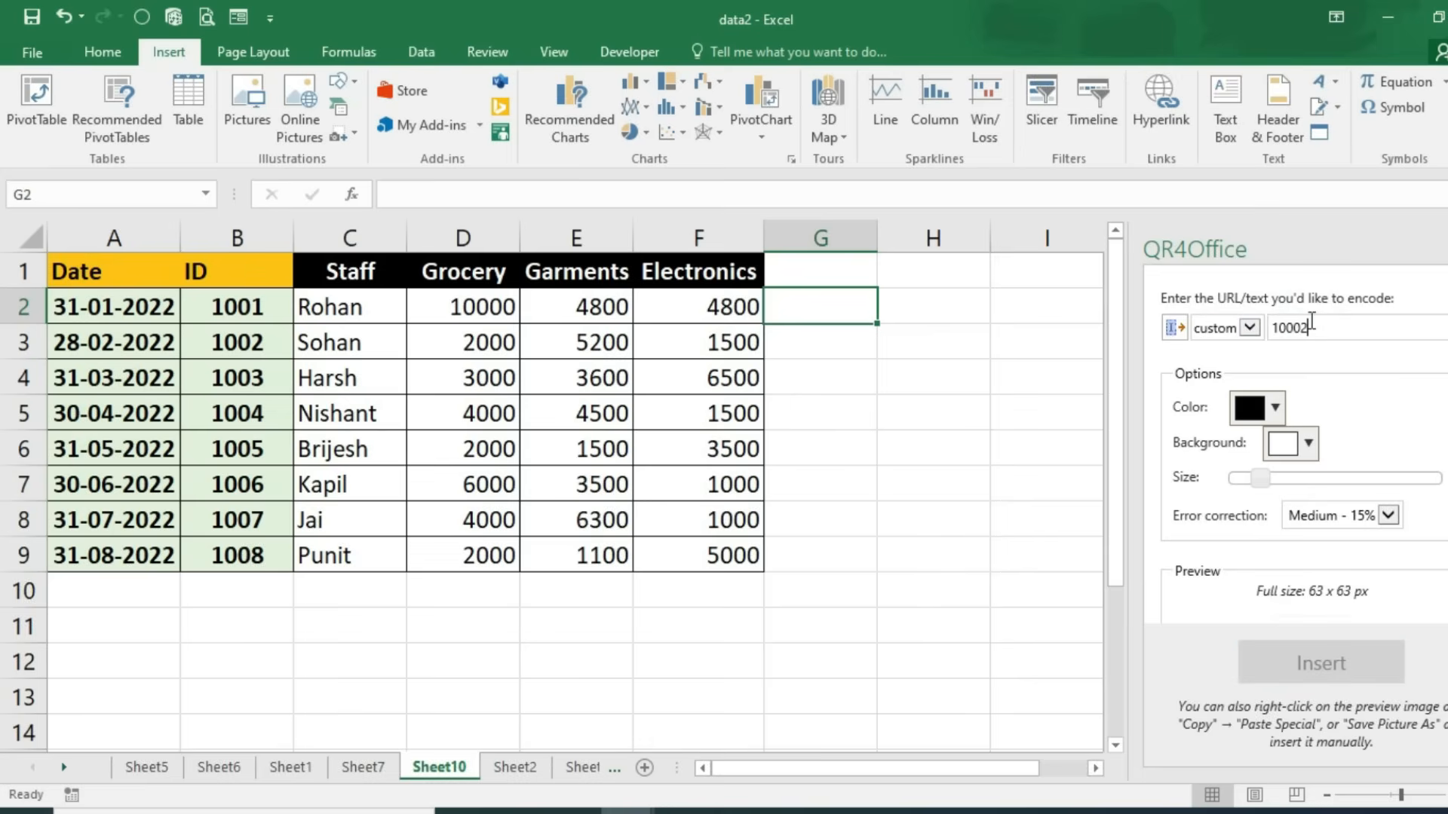
key(BackSpace)
key(BackSpace)
text(1)
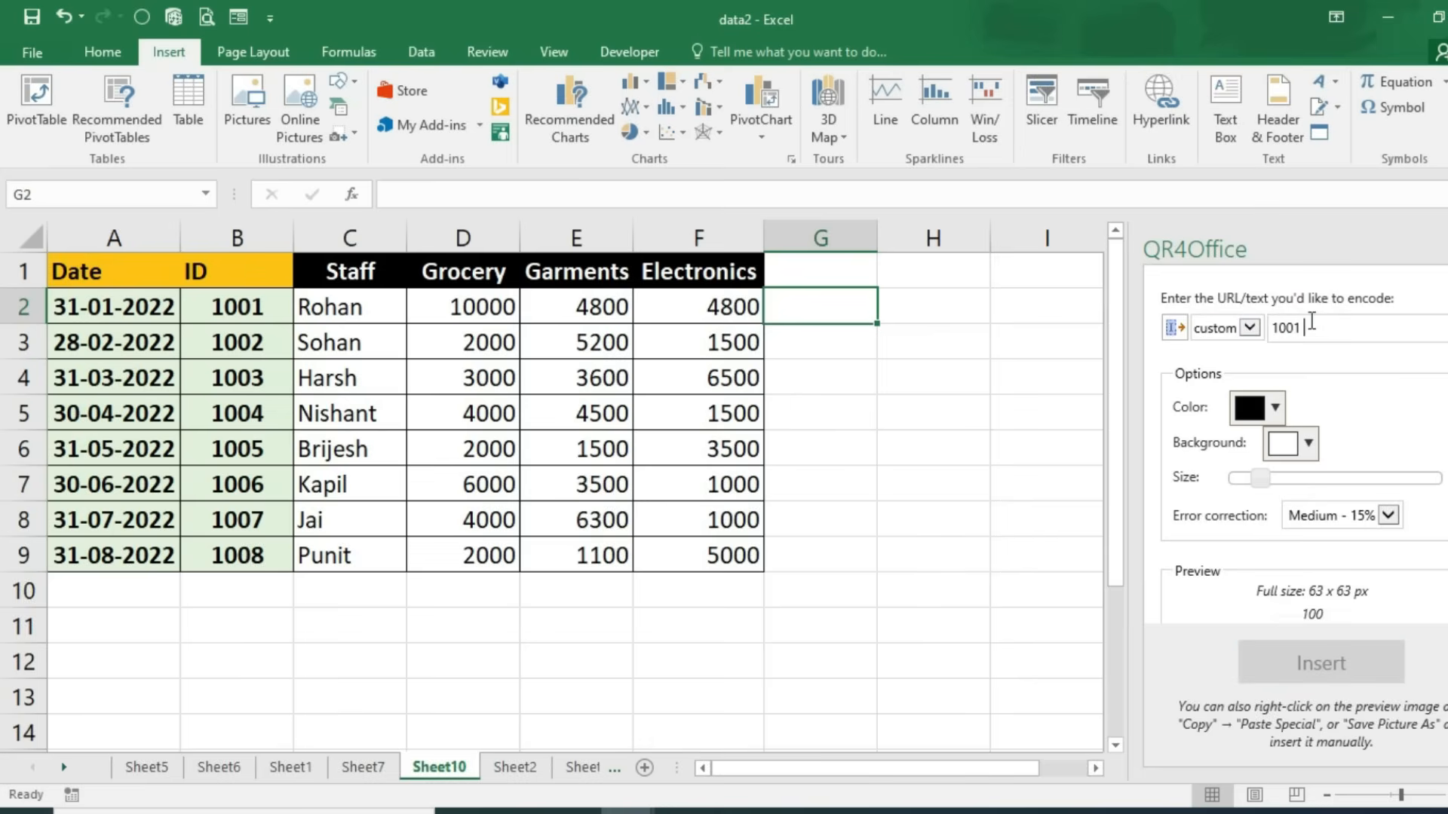
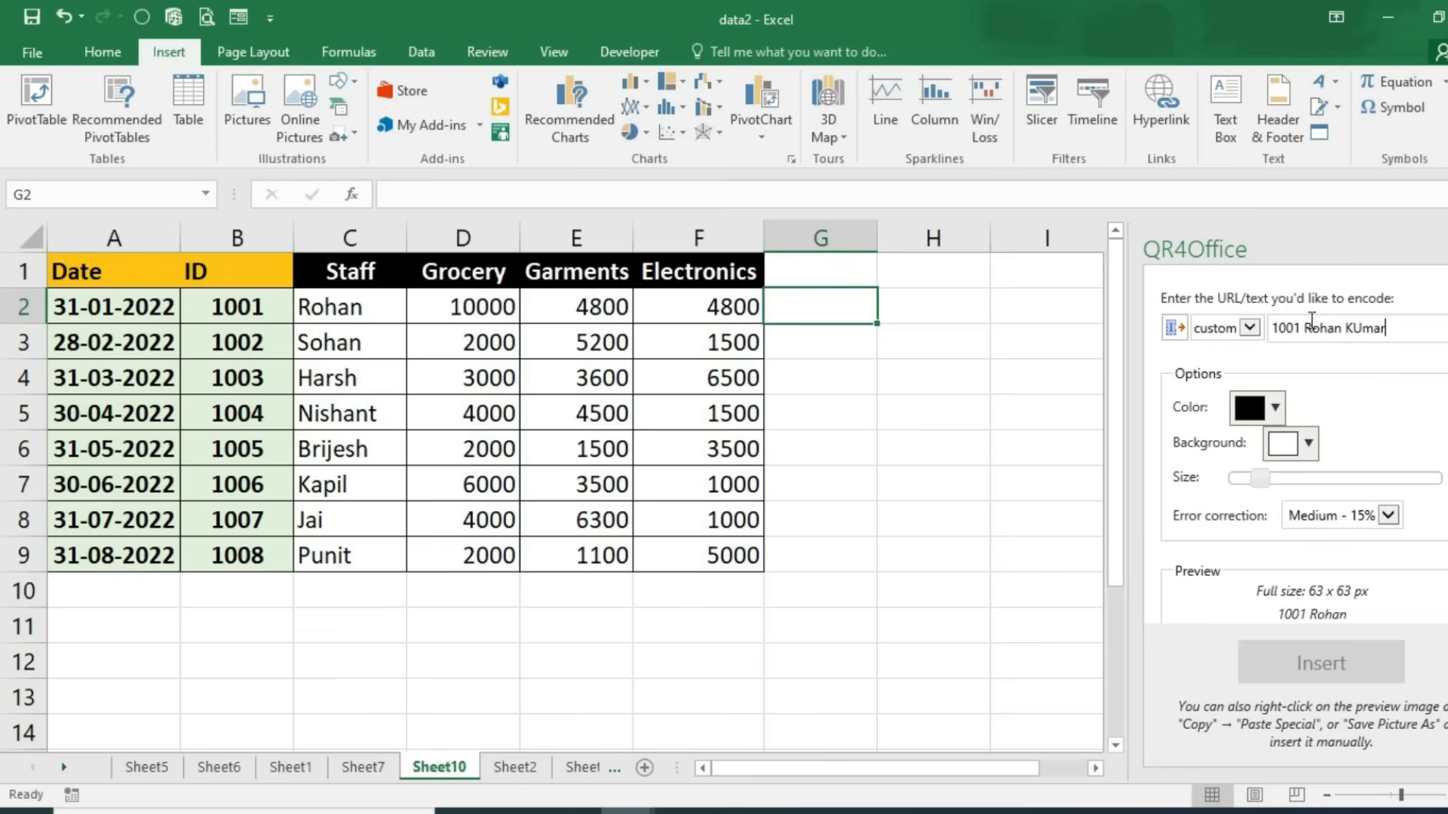
text(umar)
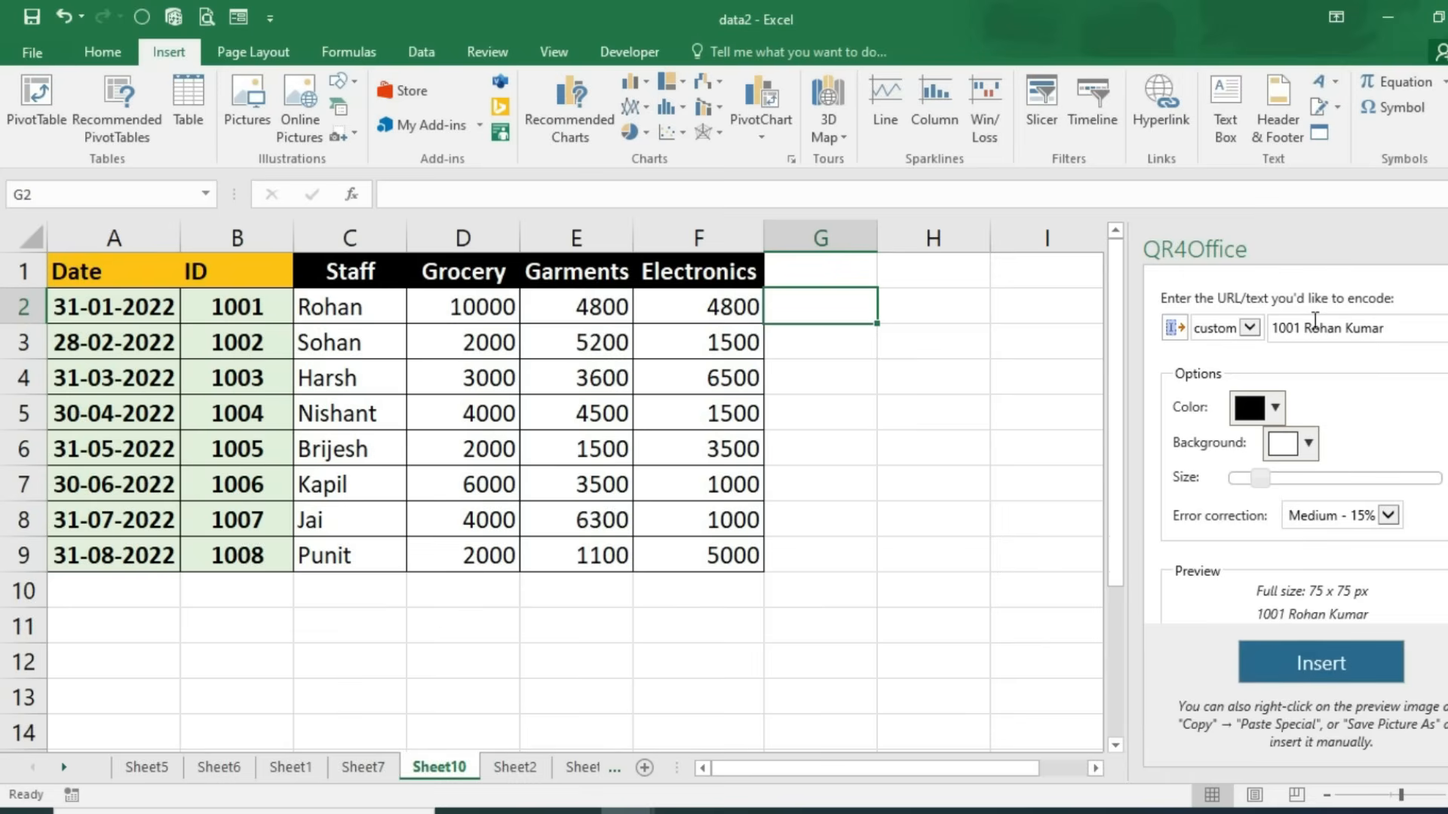
scroll(1357, 486, down, 2)
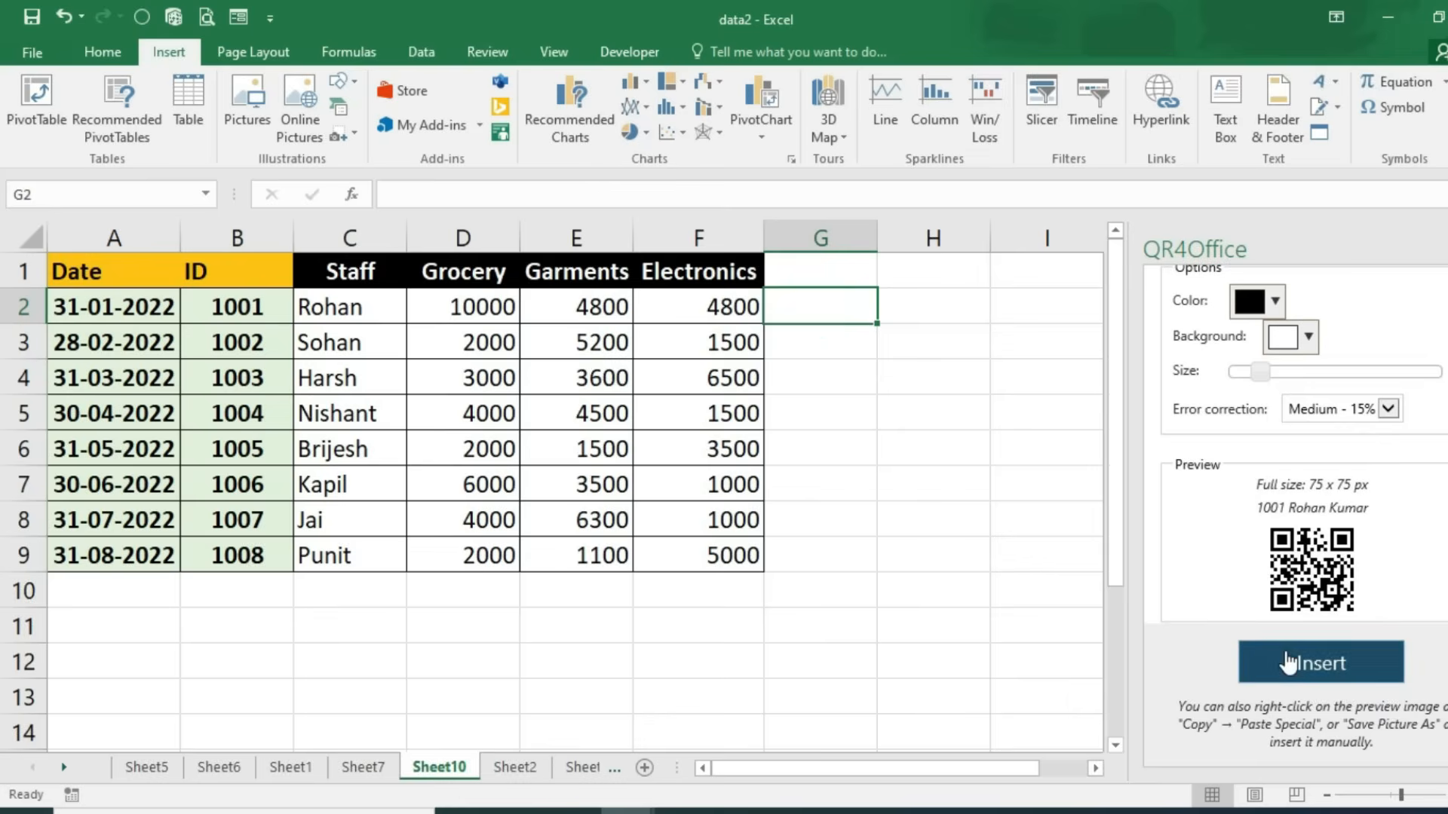
click(1252, 661)
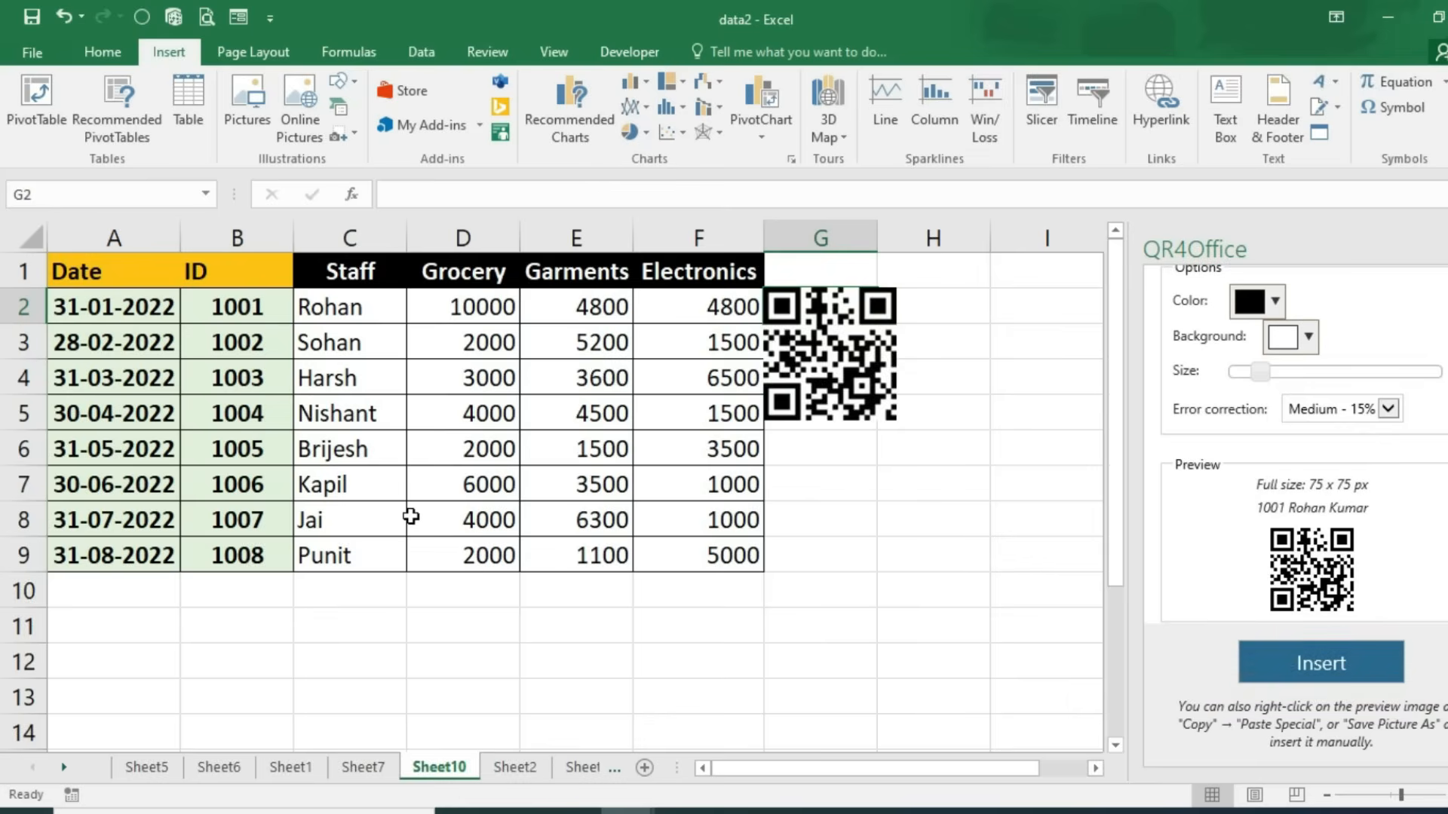
Step: Make row 2 taller, shrink the QR code picture to fit G2, and select A2:F2
drag(20, 324, 26, 419)
click(817, 402)
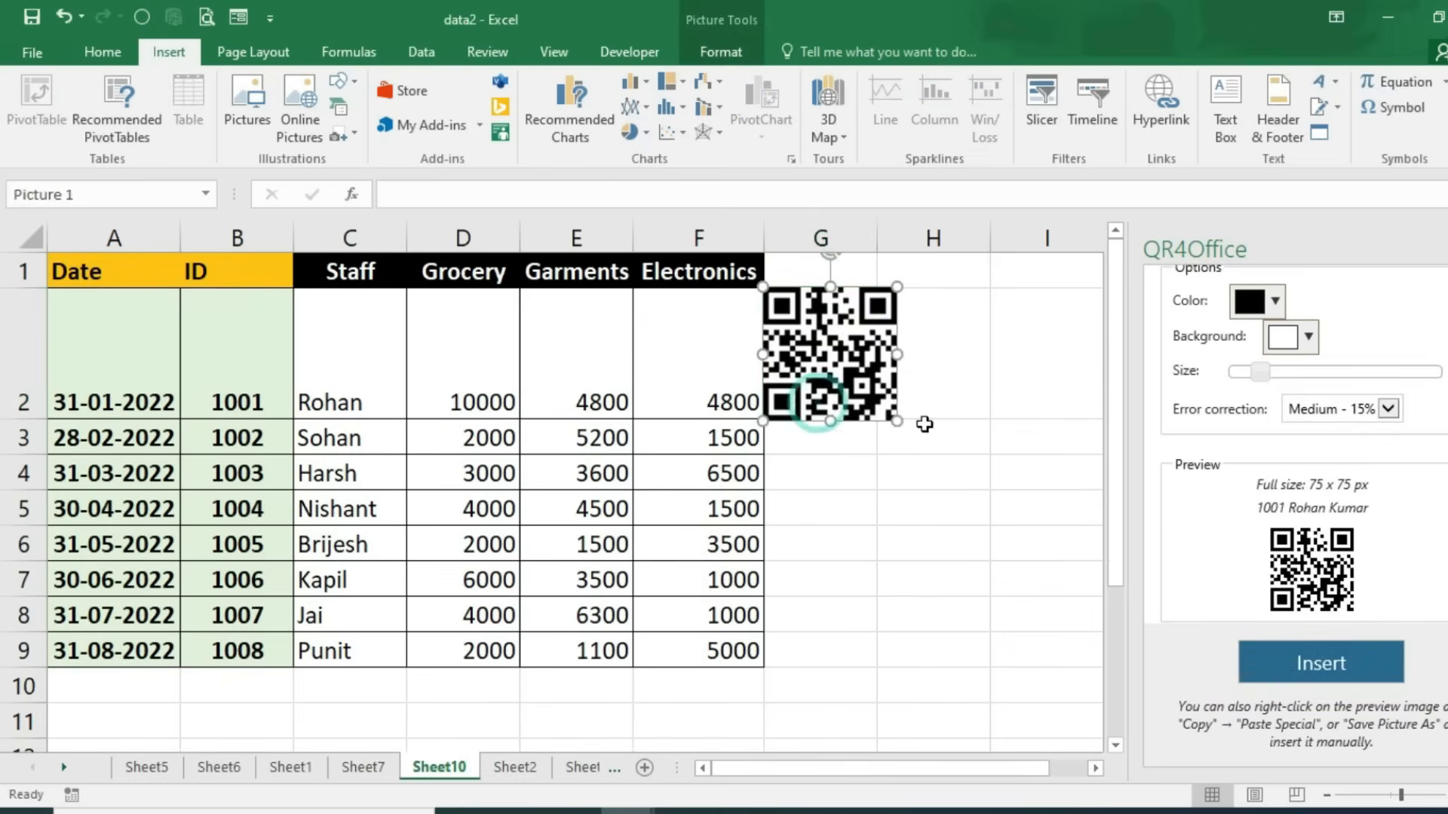
drag(897, 419, 811, 334)
drag(96, 327, 672, 333)
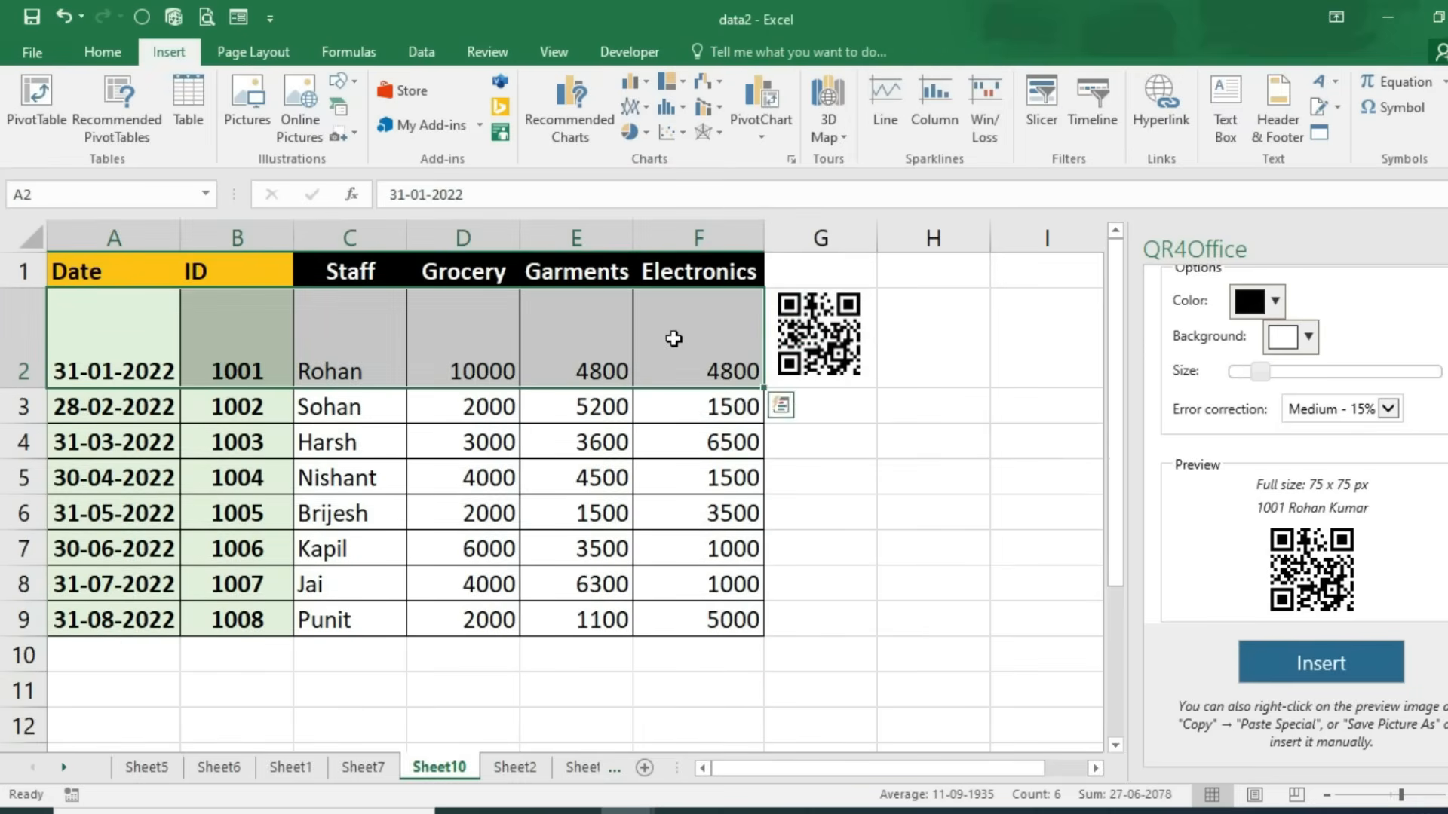
click(103, 52)
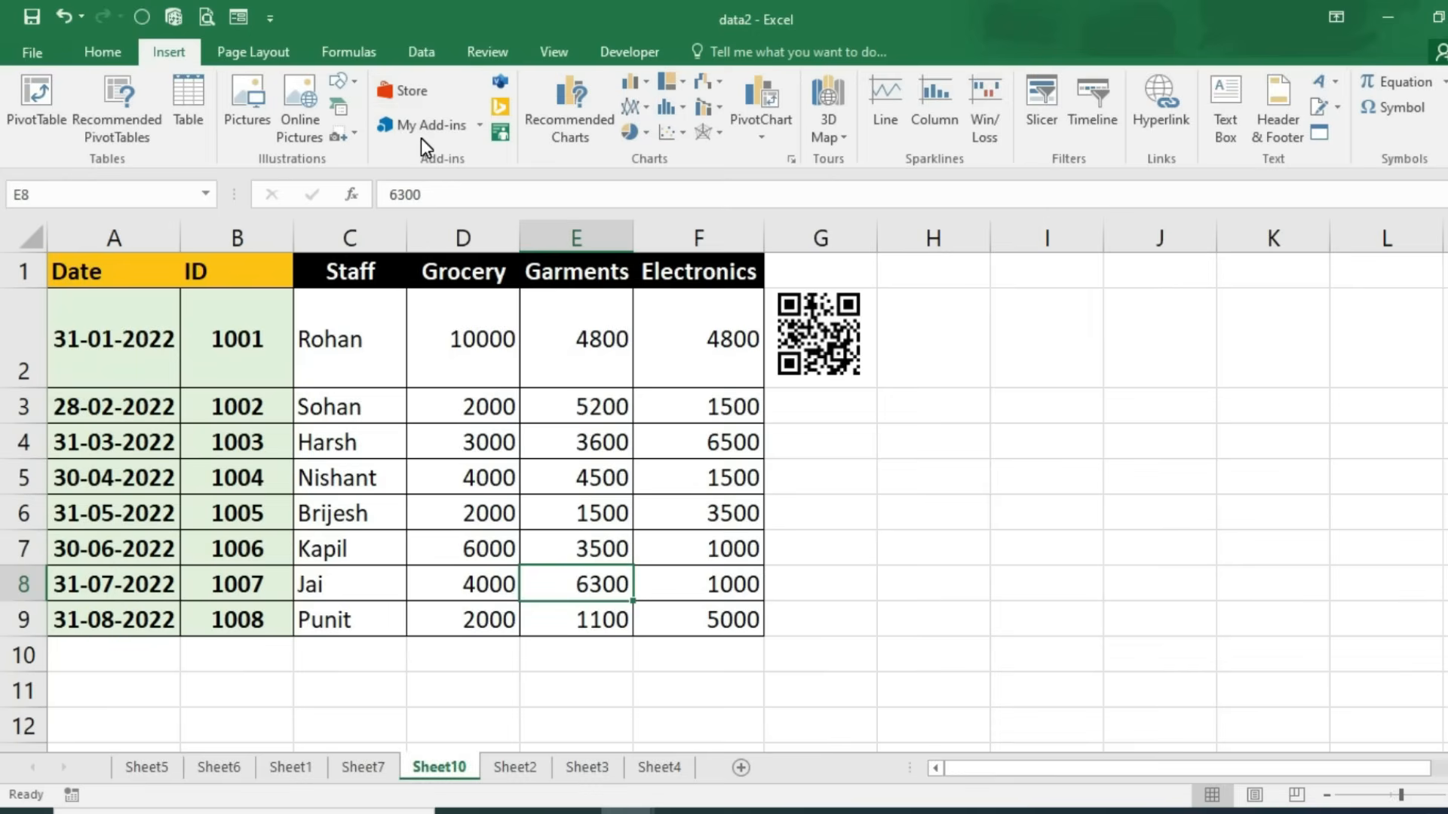
Step: Move to Sheet3 and select the Region table A1:D5
key(ctrl+Page_Down)
key(ctrl+Page_Down)
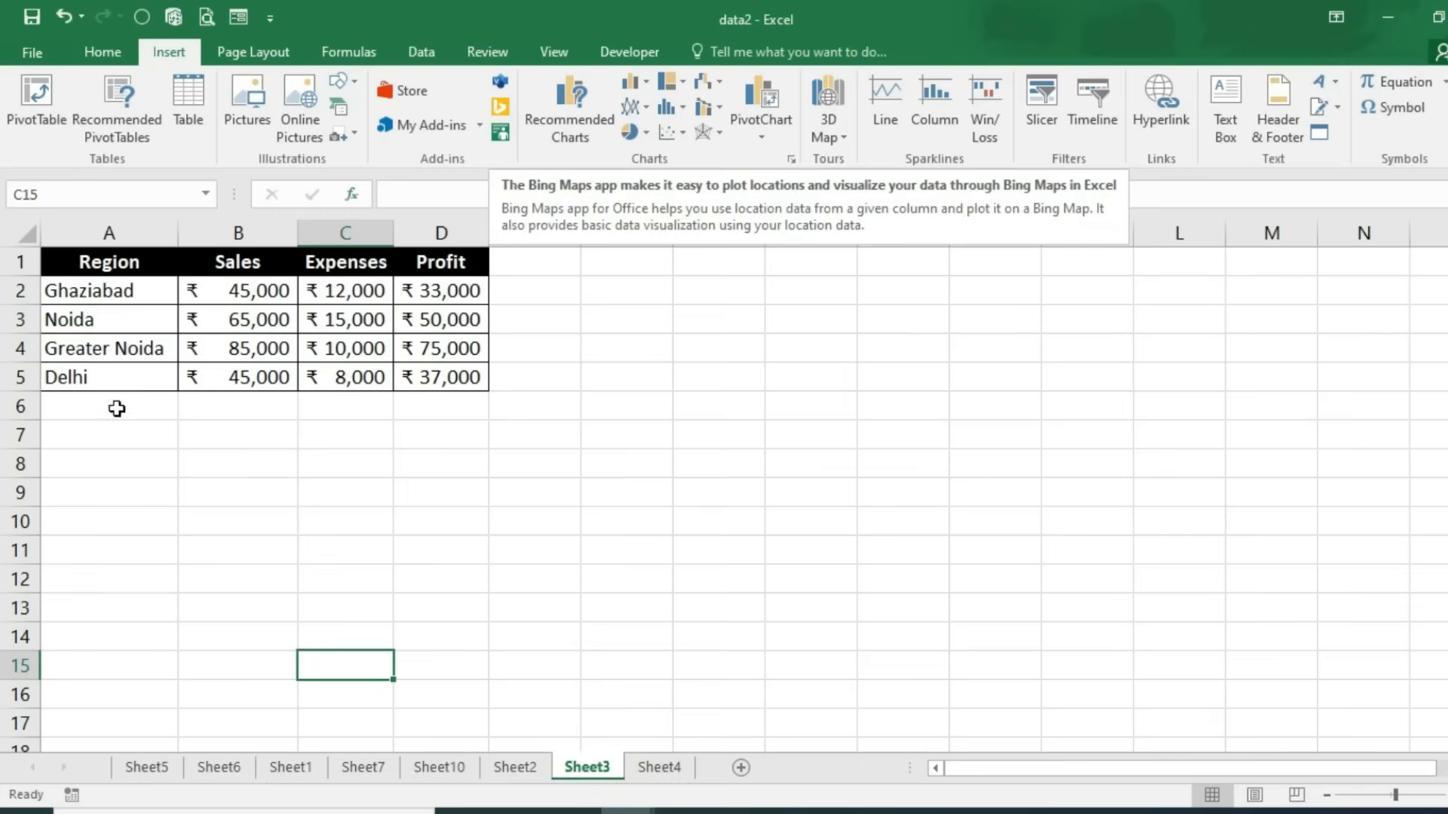
click(124, 459)
click(94, 264)
drag(146, 271, 446, 377)
click(406, 470)
Step: Insert a Bing Maps map on Sheet3 and dismiss its welcome message
click(497, 108)
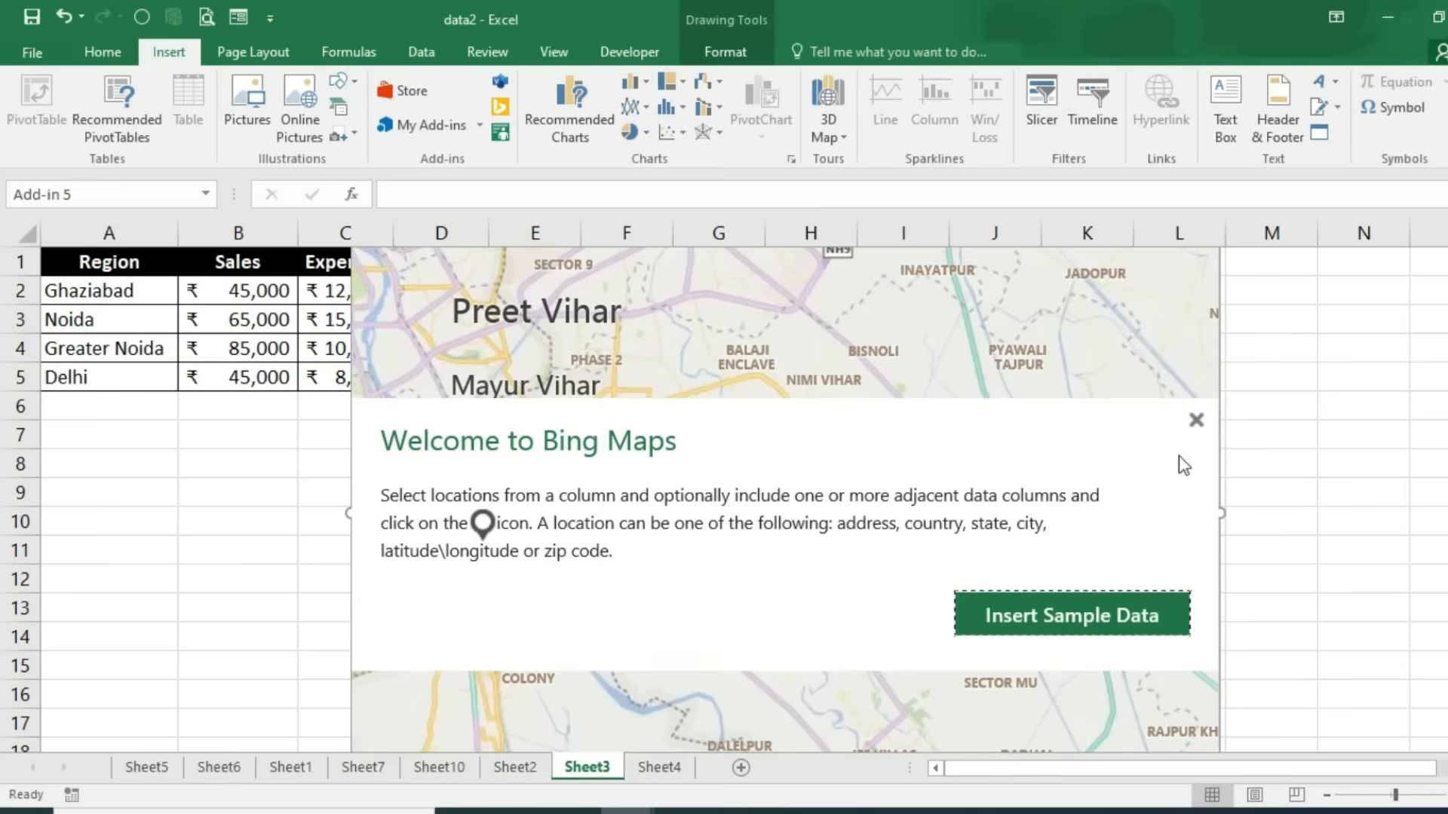
click(1197, 421)
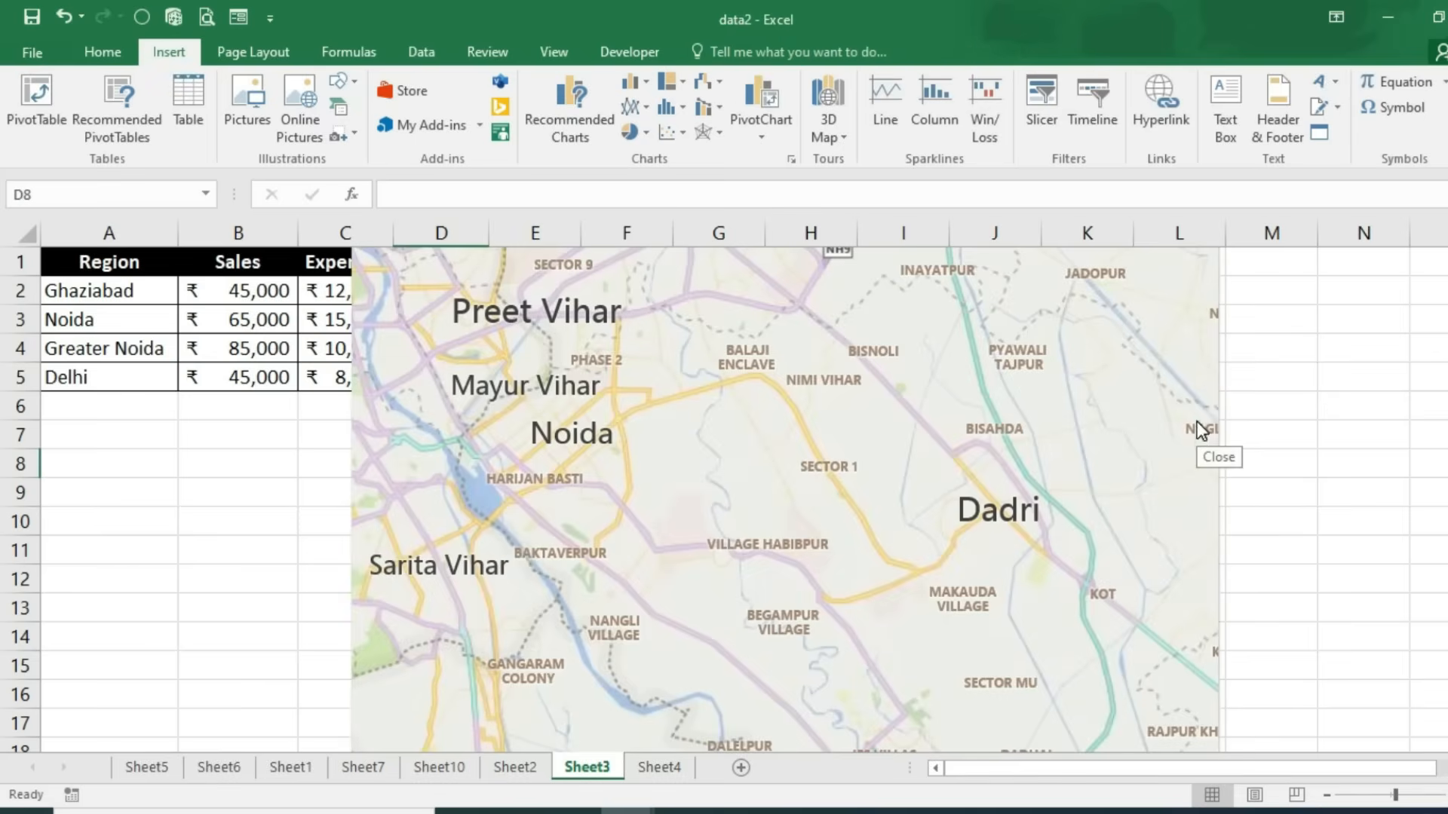
click(1307, 524)
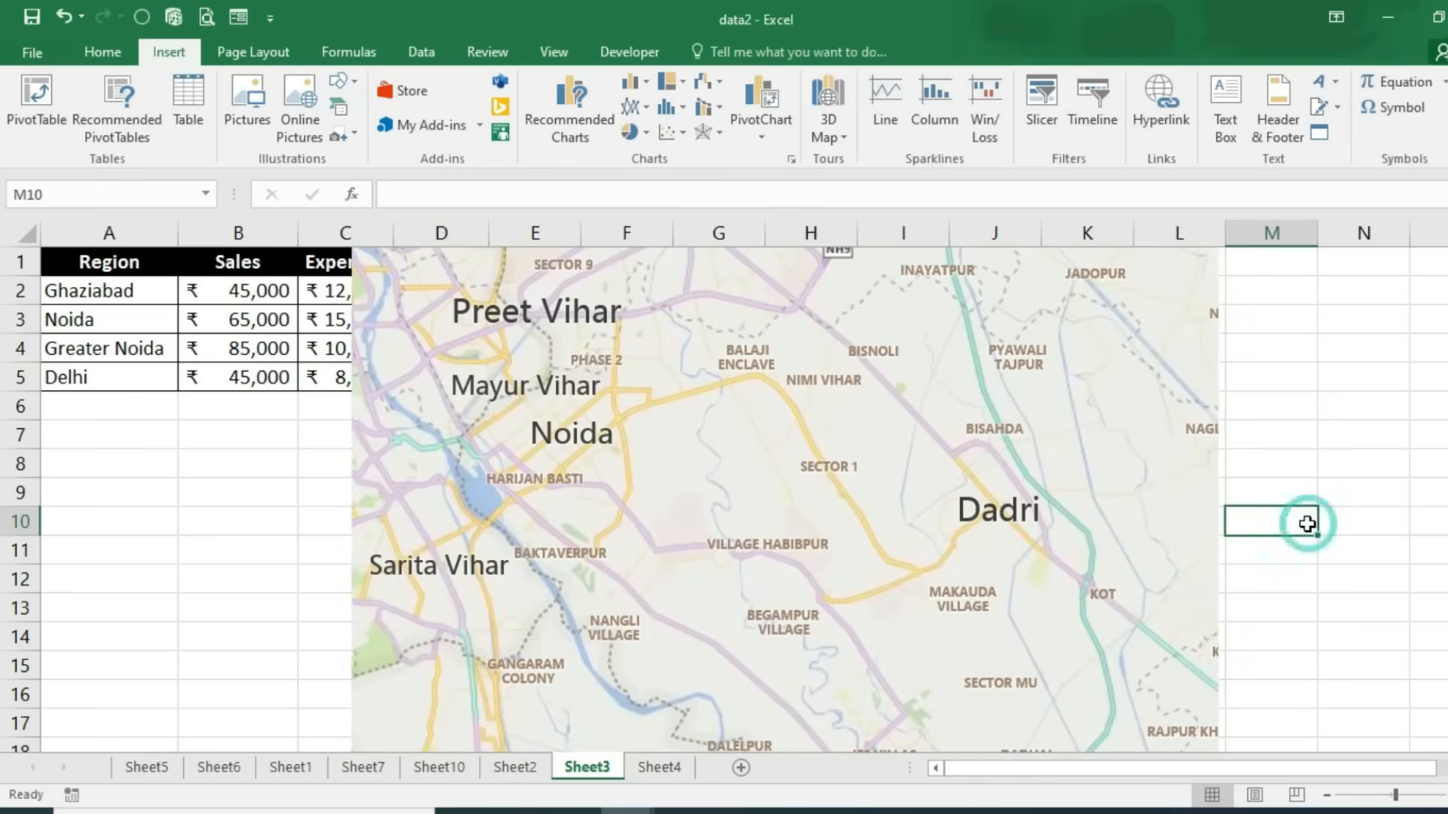
scroll(1307, 524, down, 5)
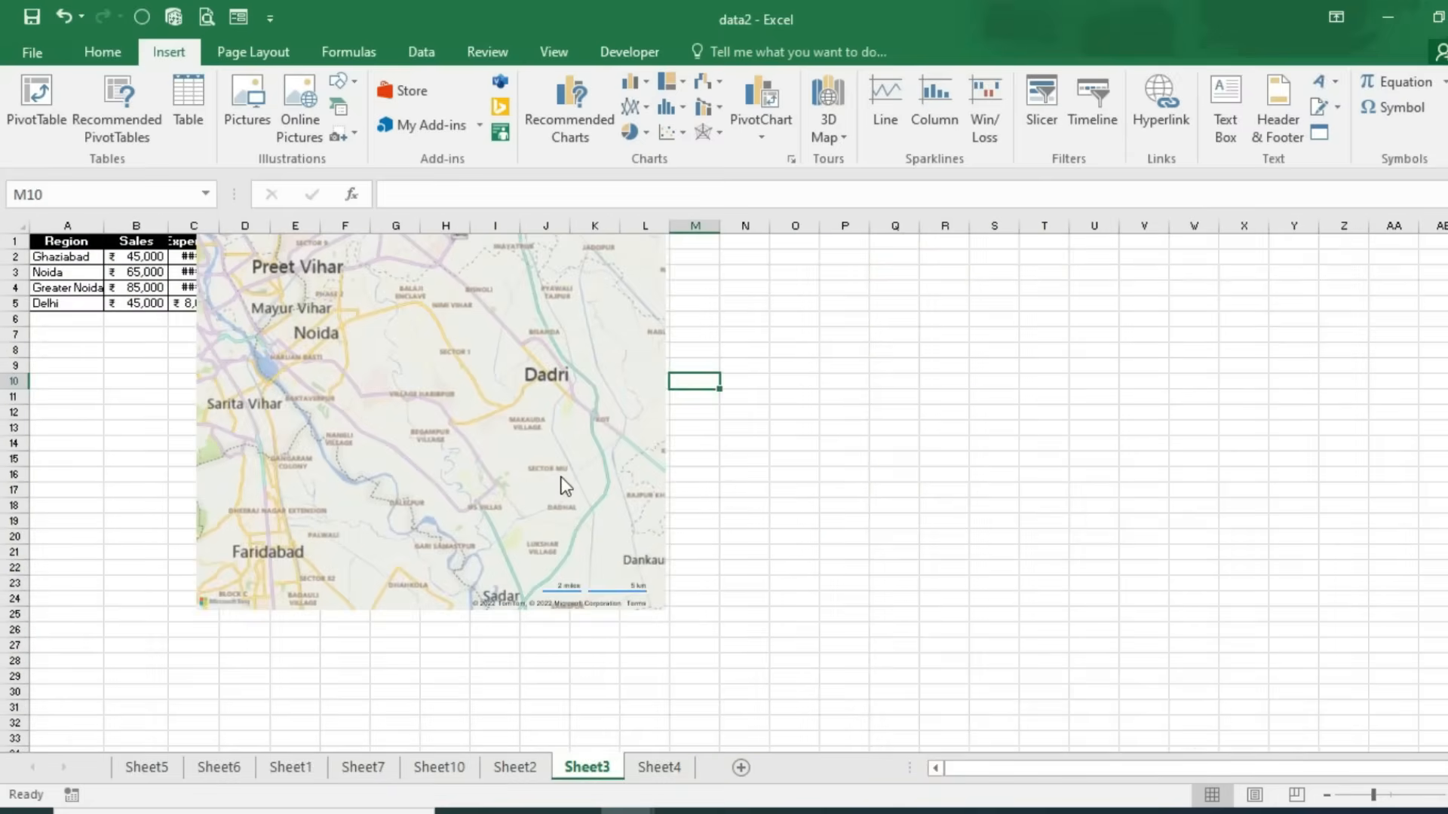
Step: Move and shrink the map beside the table, then open its location filter's range picker
drag(669, 477, 893, 558)
drag(893, 701, 895, 704)
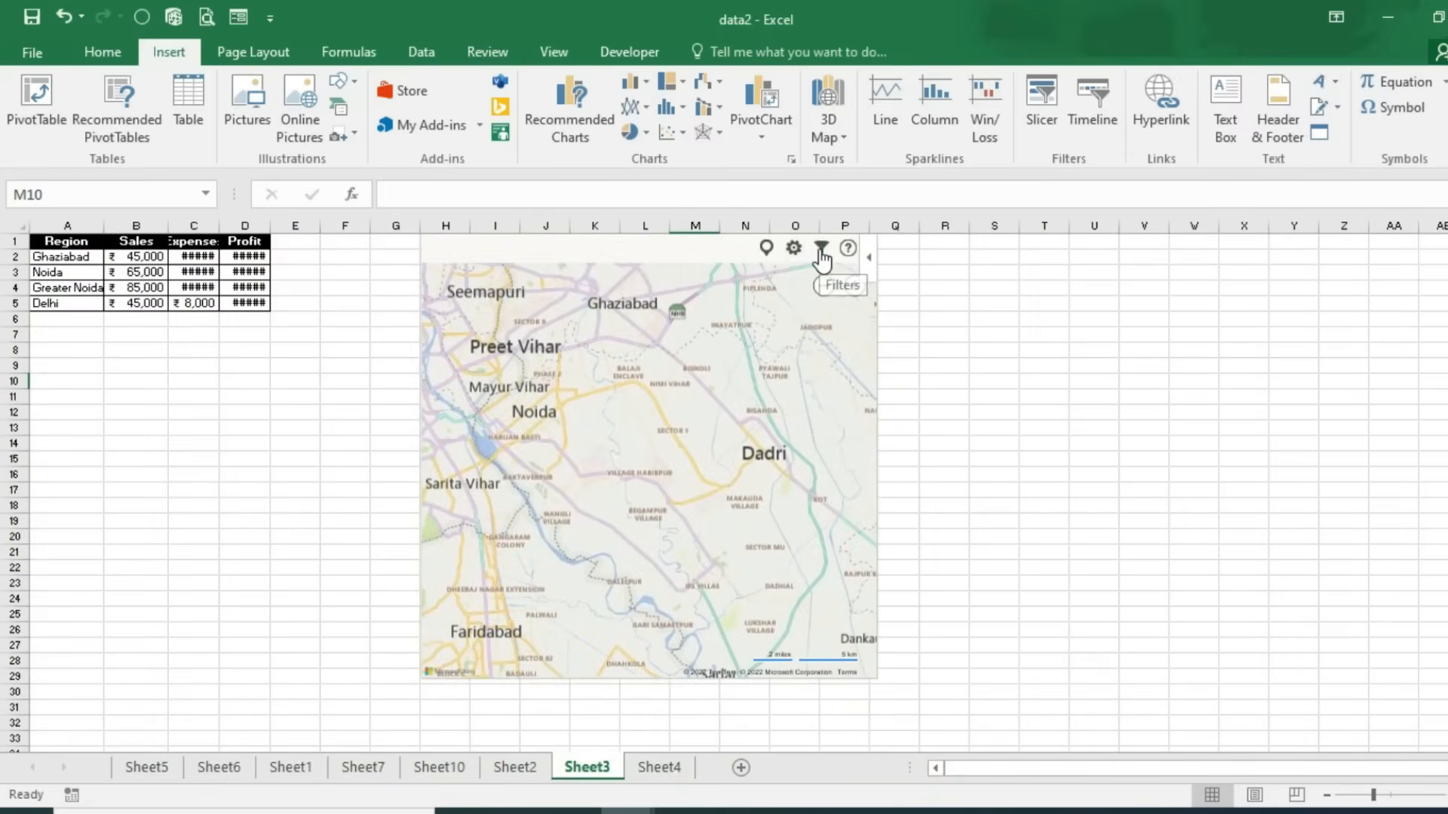
click(821, 254)
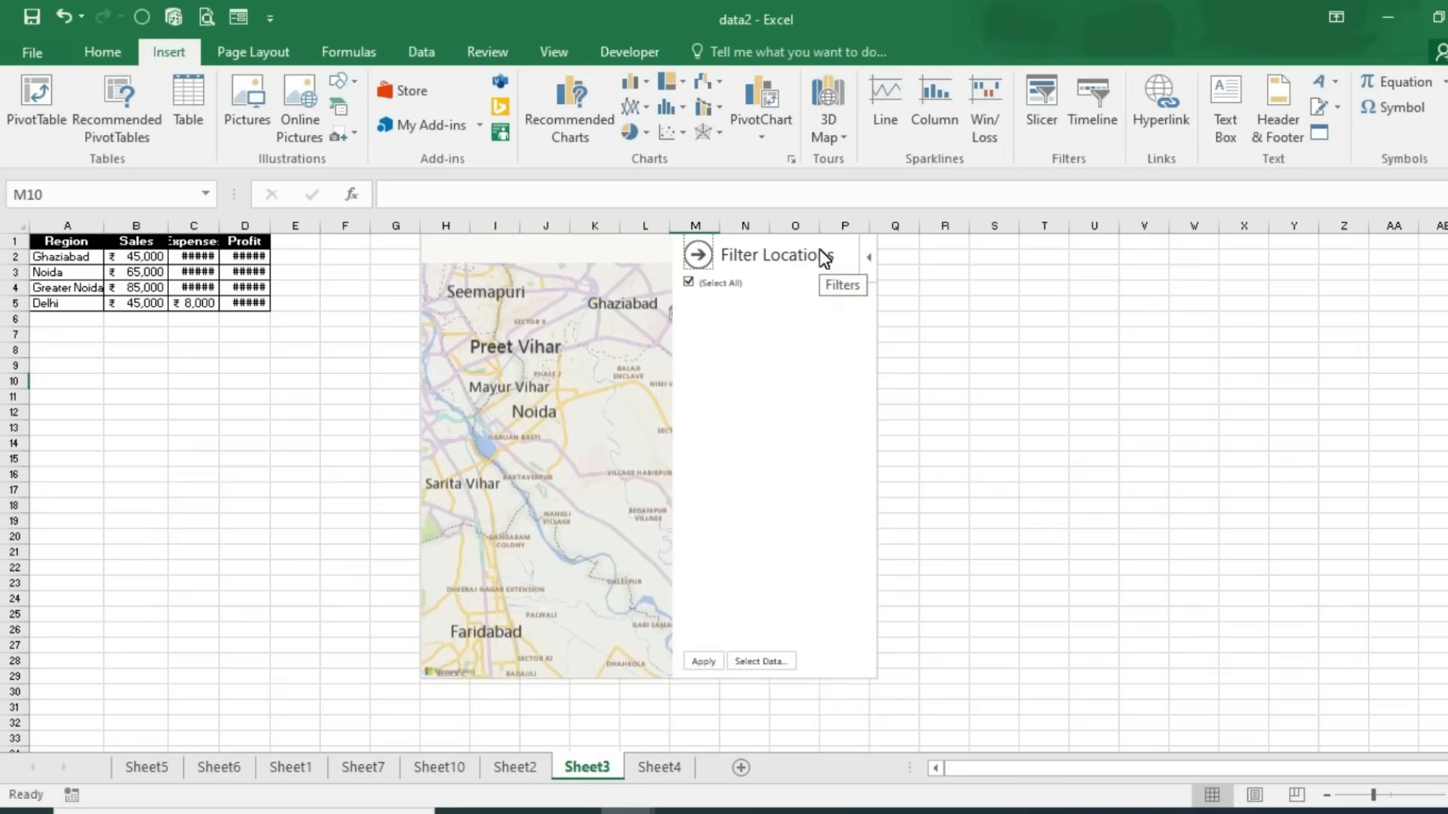
click(767, 661)
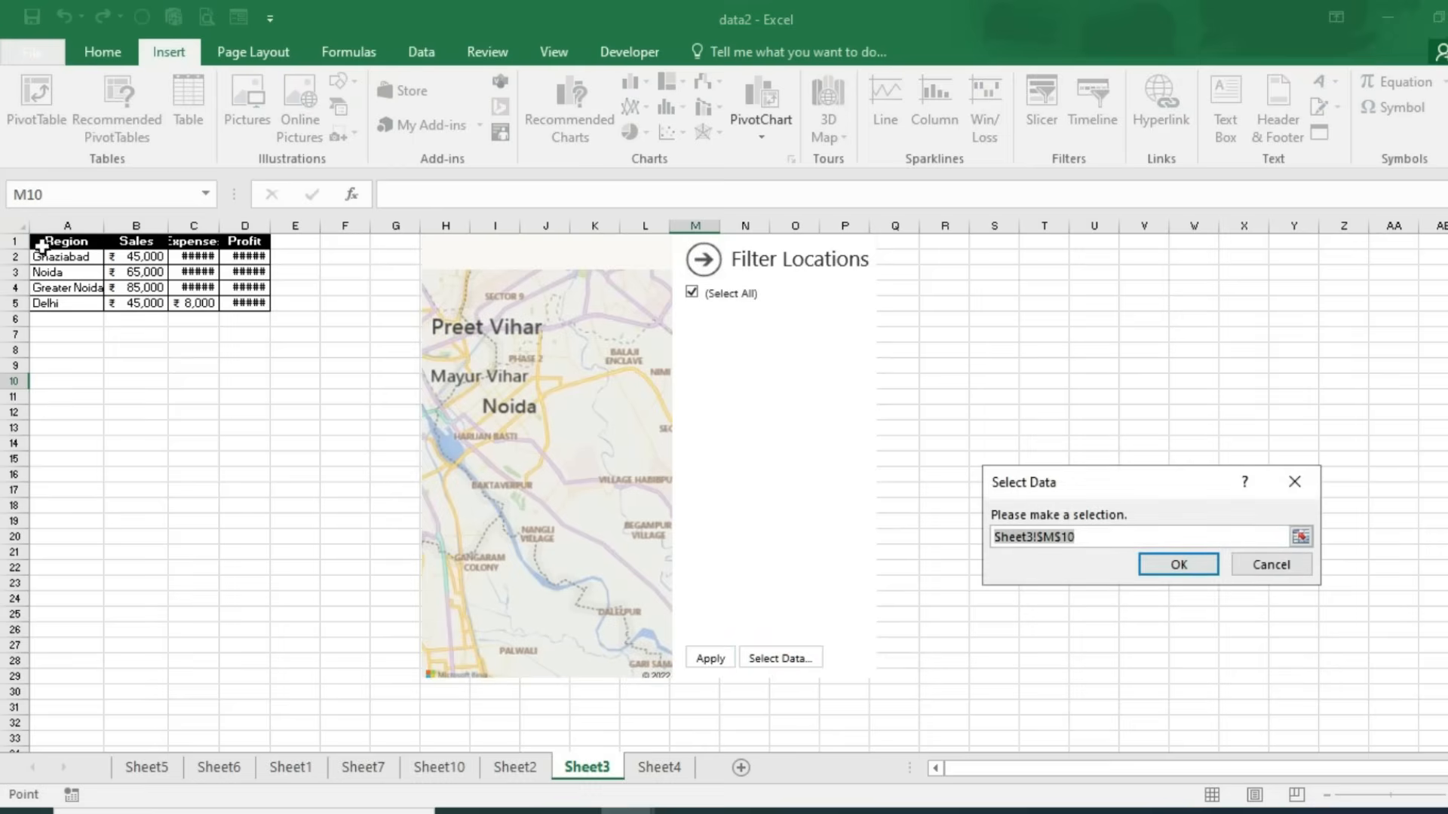
drag(41, 243, 242, 305)
click(1186, 563)
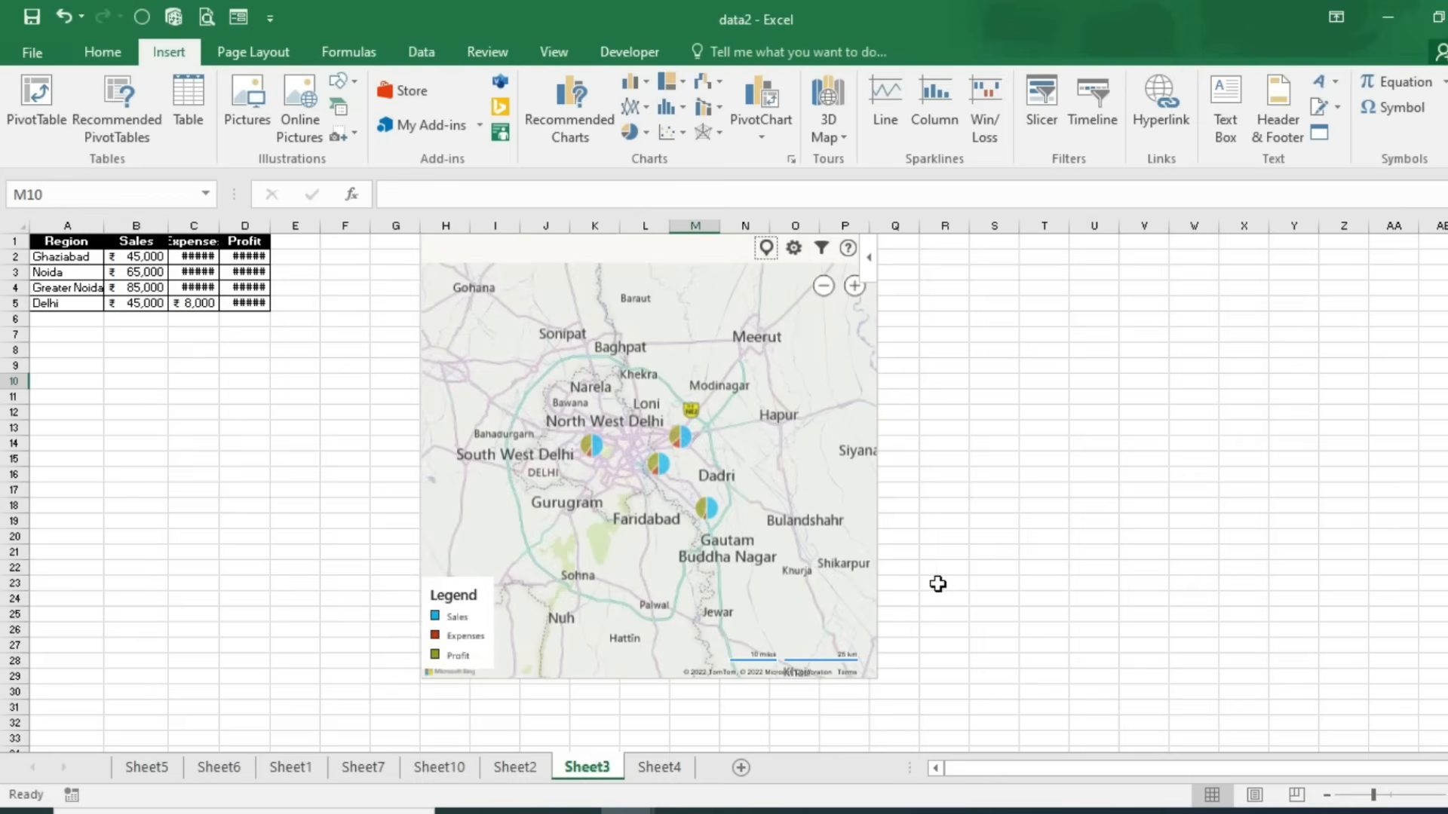
scroll(800, 584, up, 1)
scroll(830, 658, down, 1)
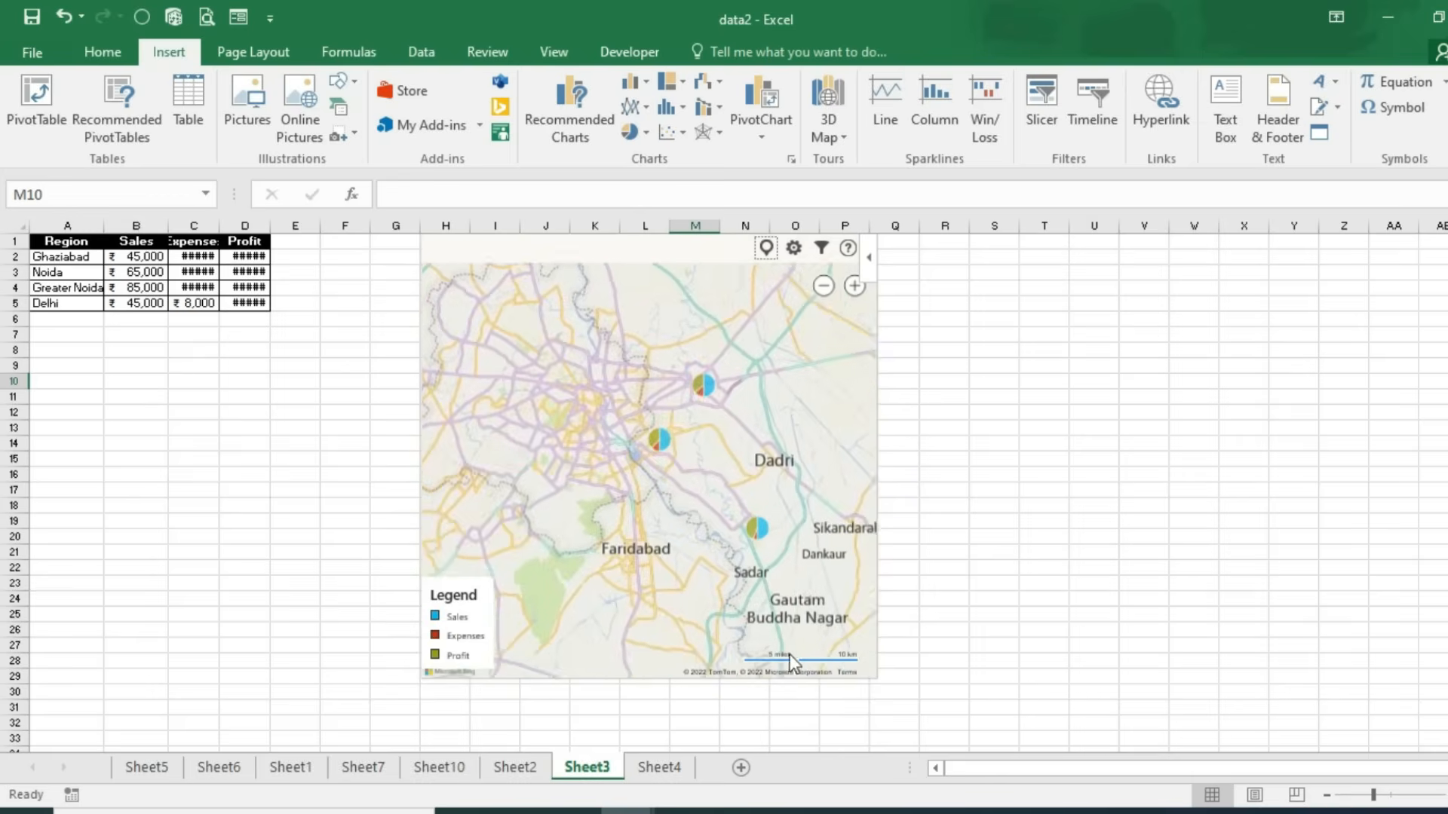
scroll(653, 537, up, 1)
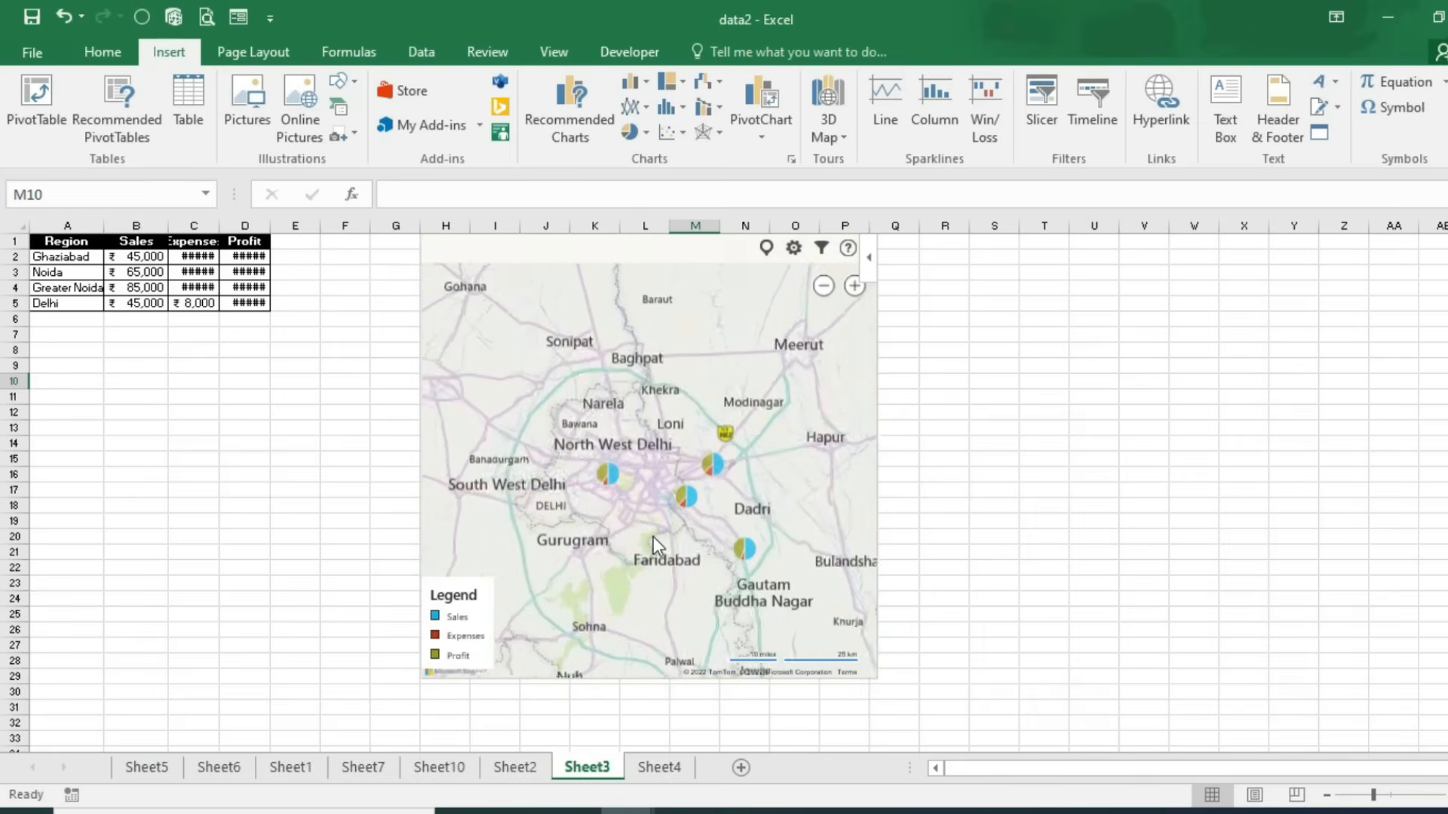
click(65, 329)
scroll(65, 329, up, 5)
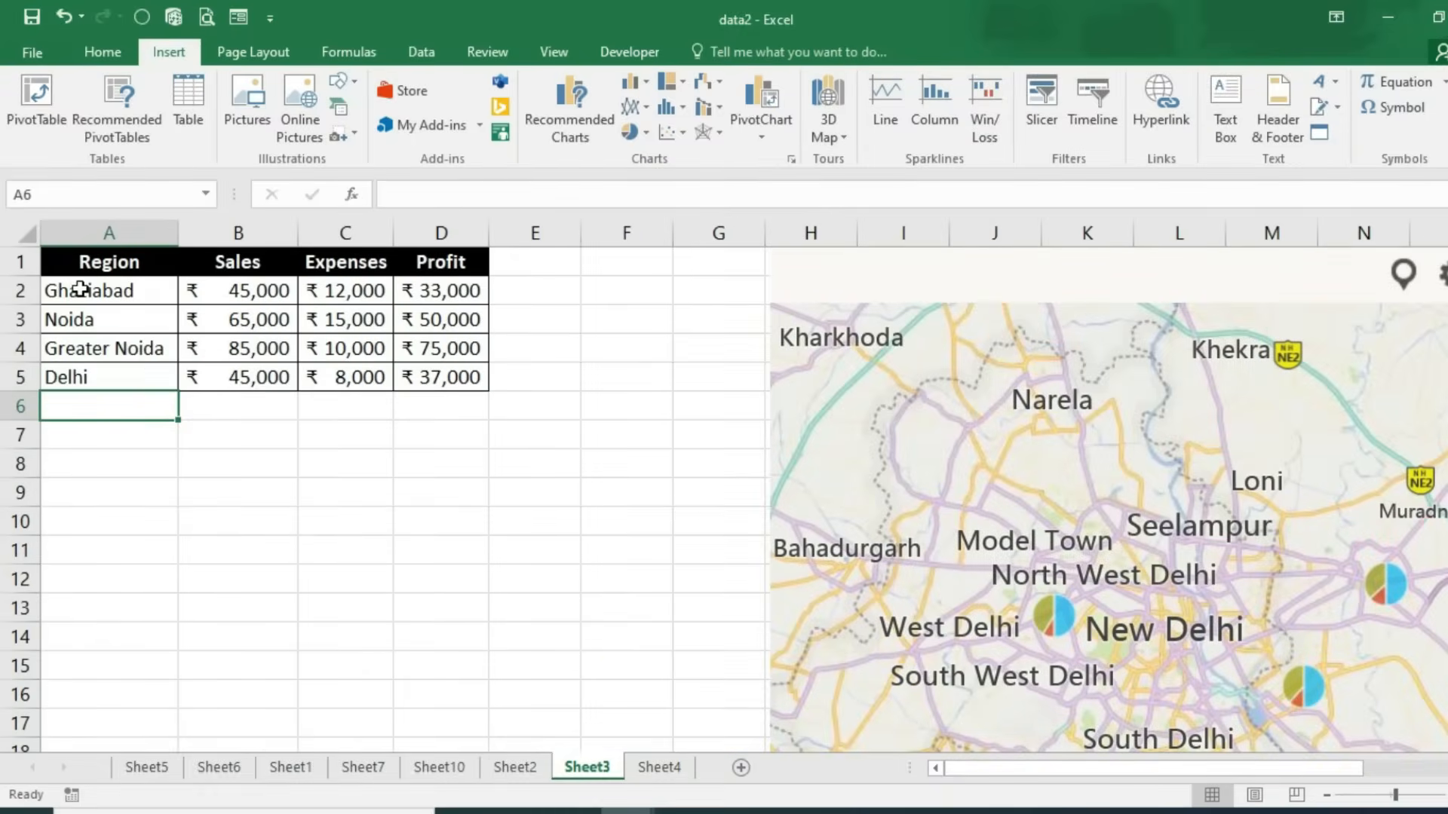
click(78, 290)
click(80, 323)
click(96, 353)
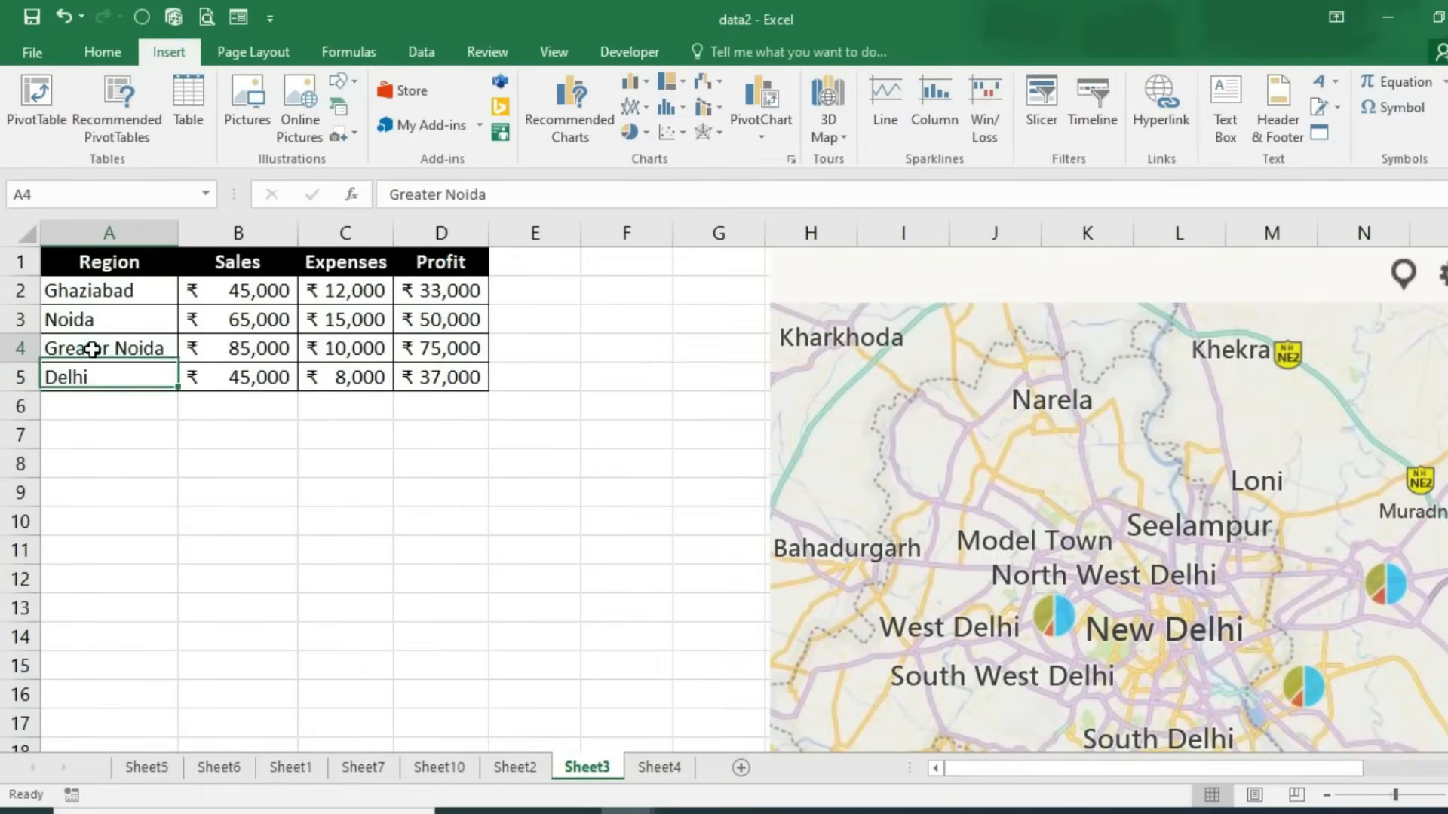
click(87, 383)
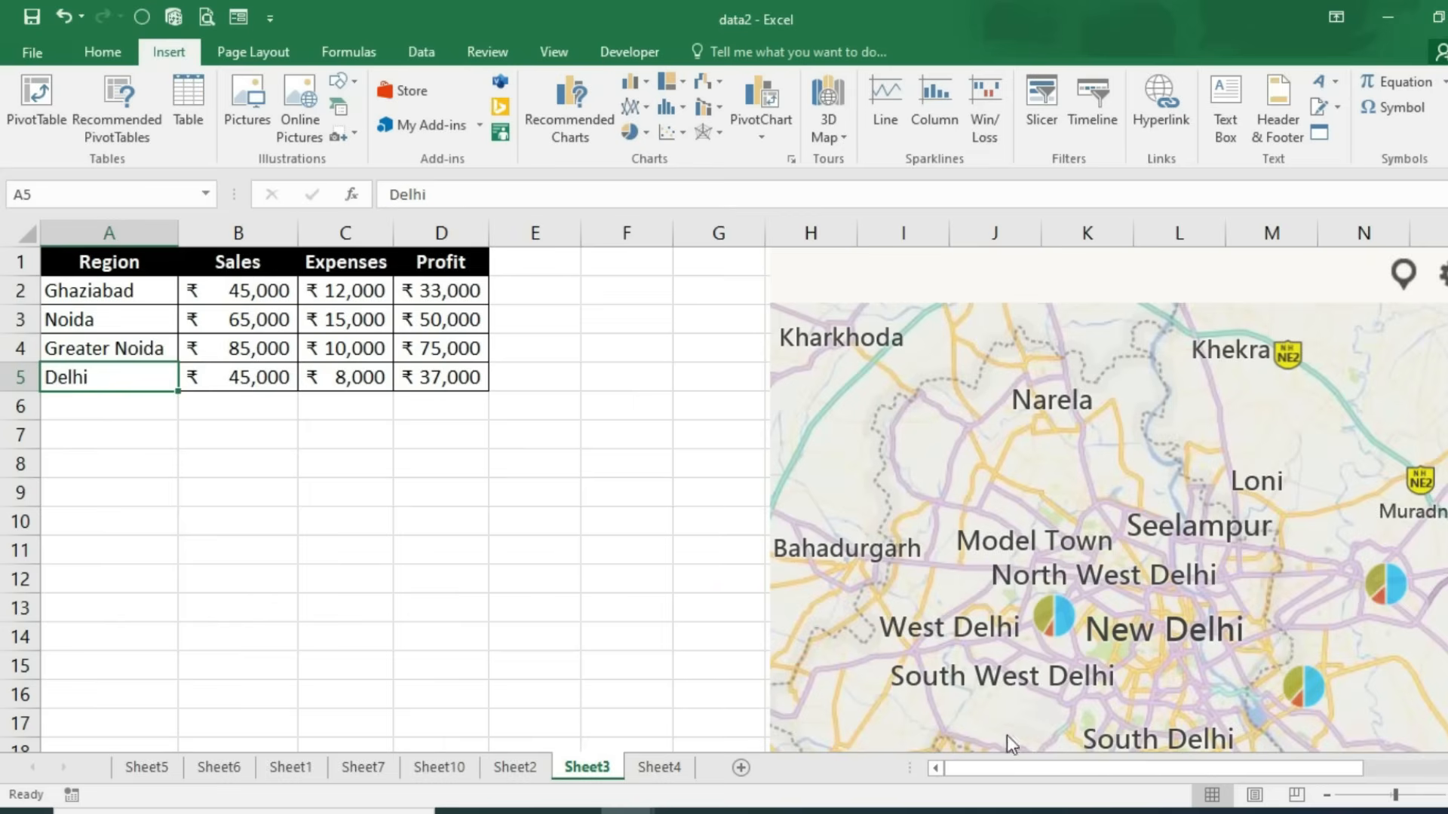
drag(1011, 758, 1135, 753)
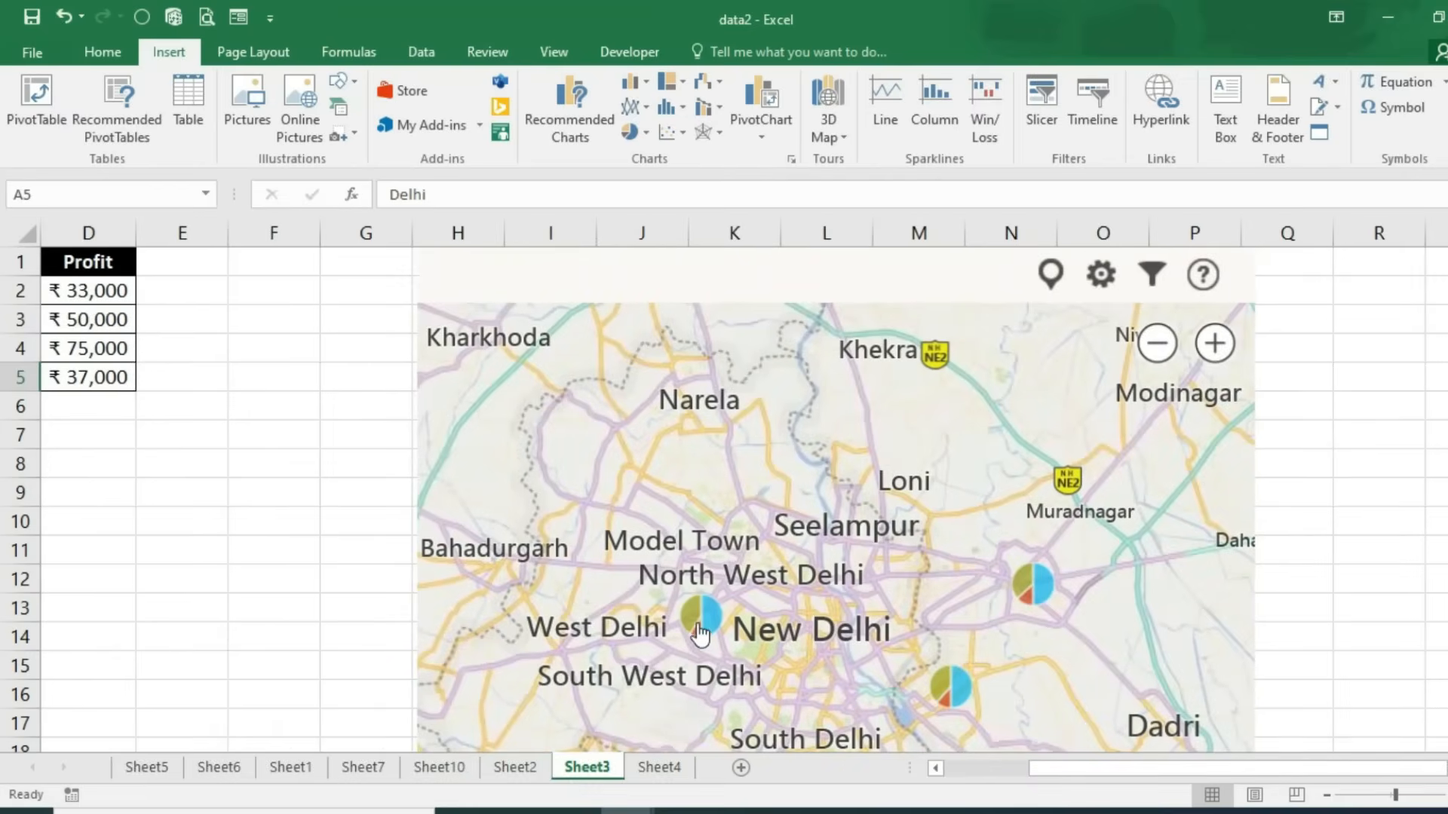
scroll(957, 665, down, 1)
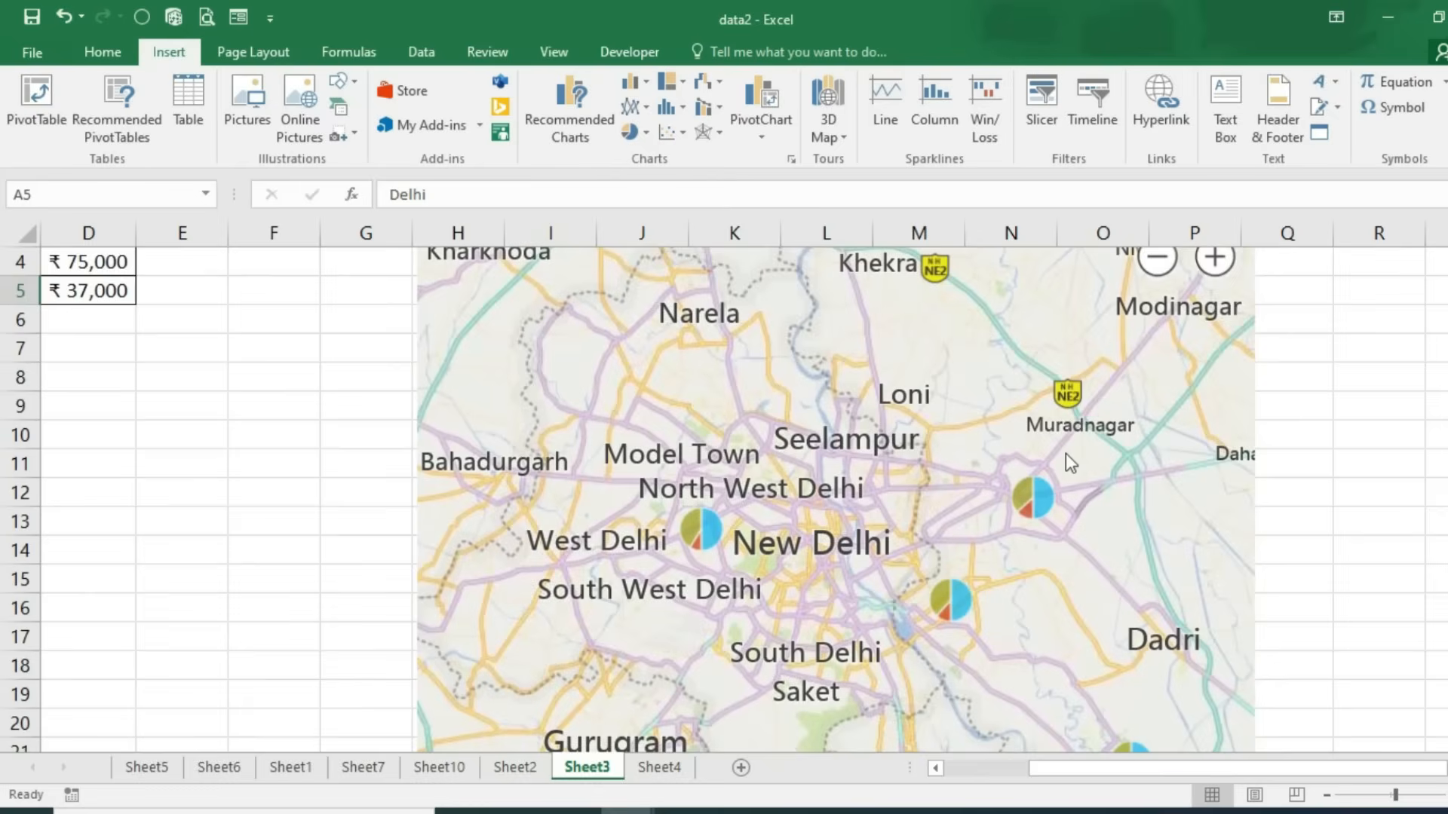
scroll(1058, 536, down, 1)
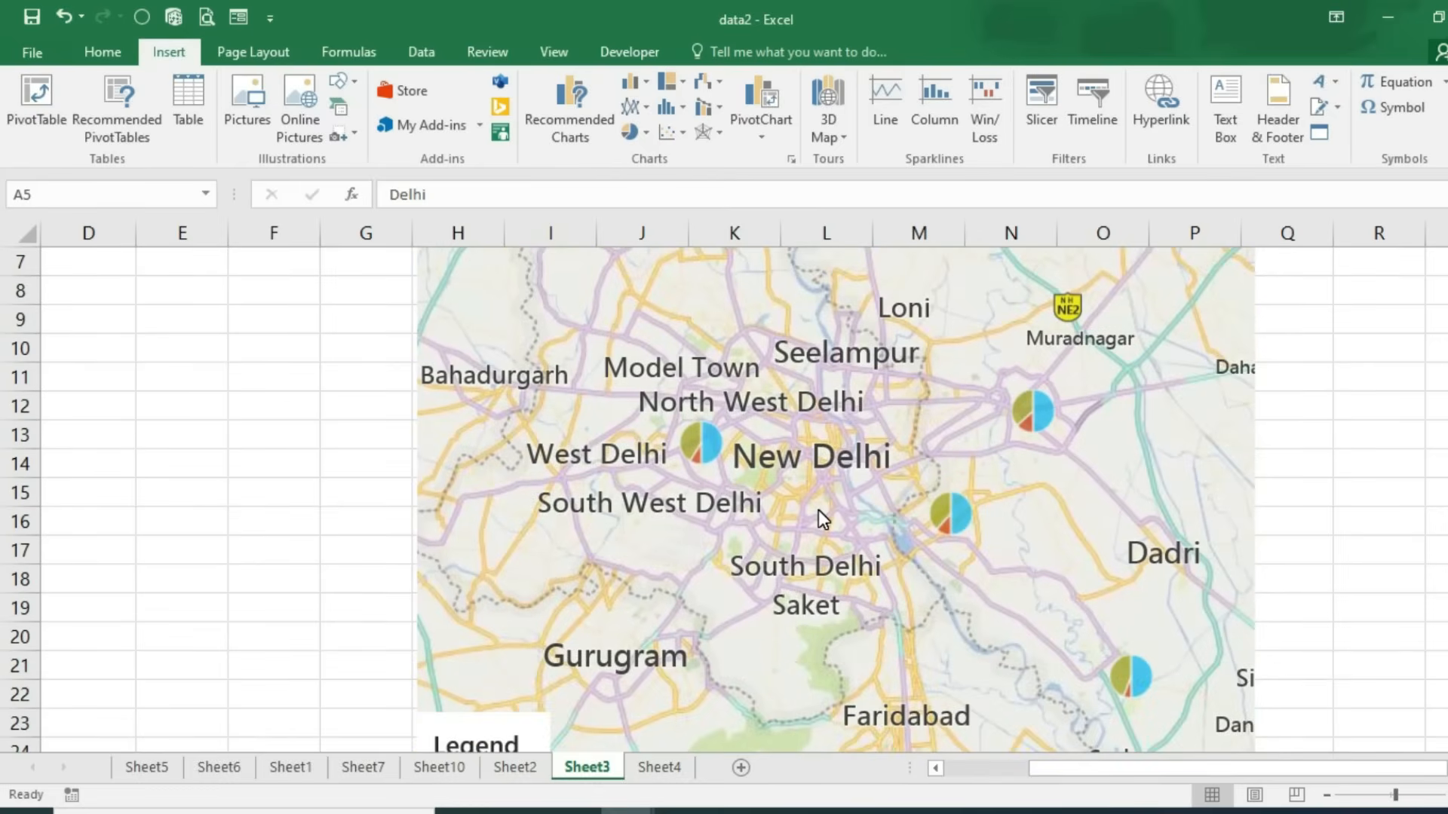
scroll(818, 510, up, 2)
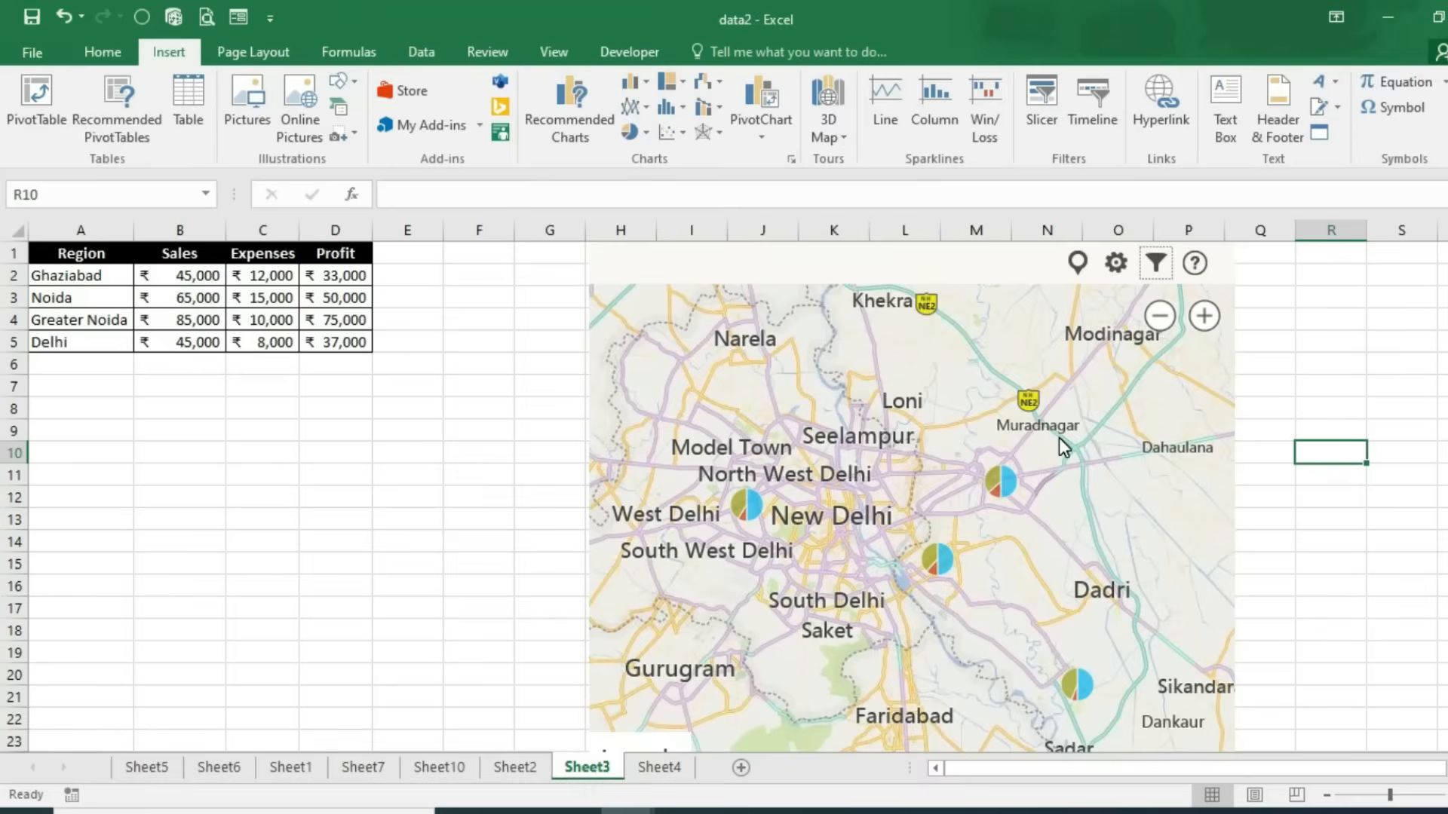
Step: Change the Sheet3 map's type to Bird's Eye satellite imagery
click(1115, 264)
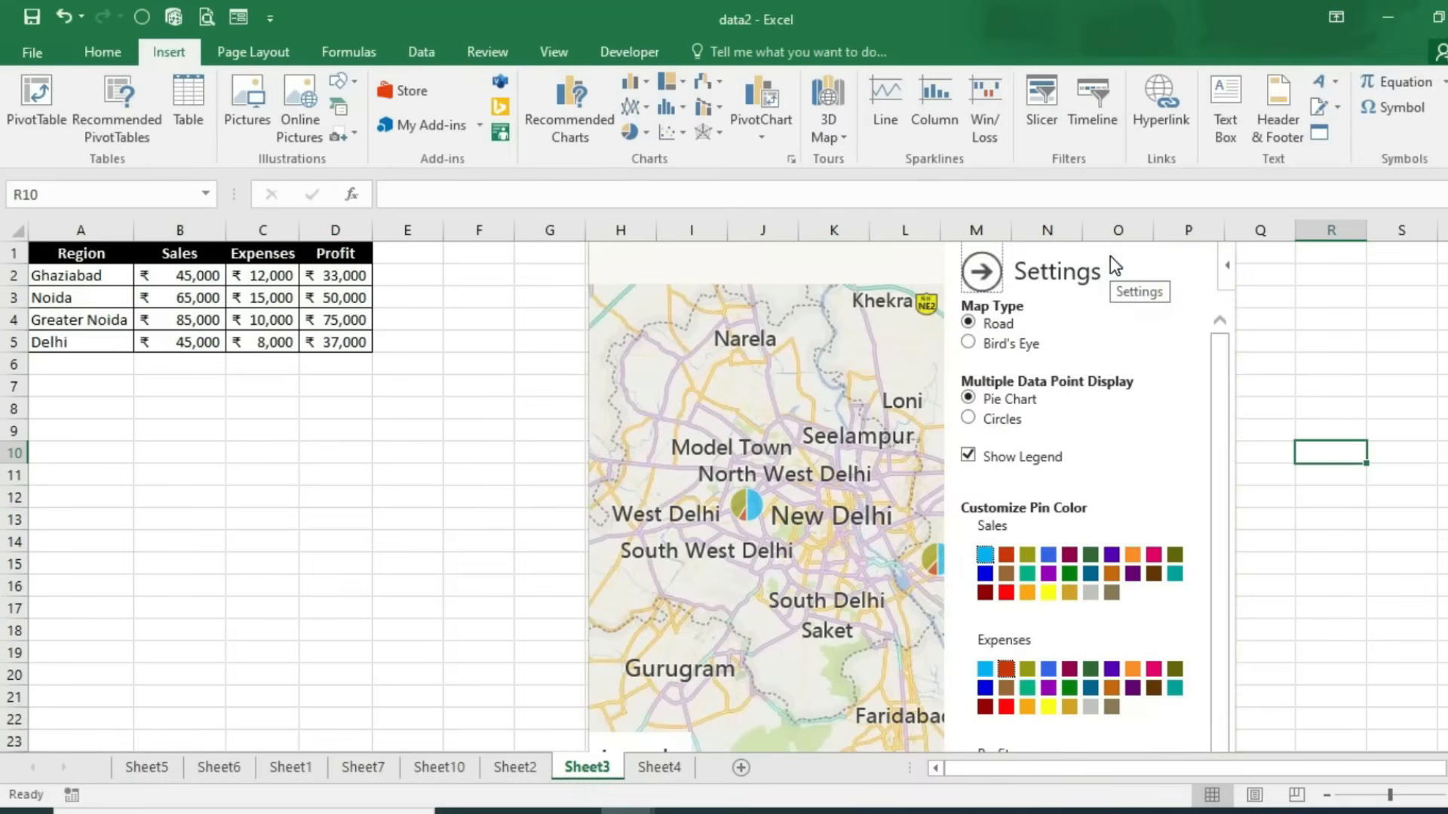
click(1007, 345)
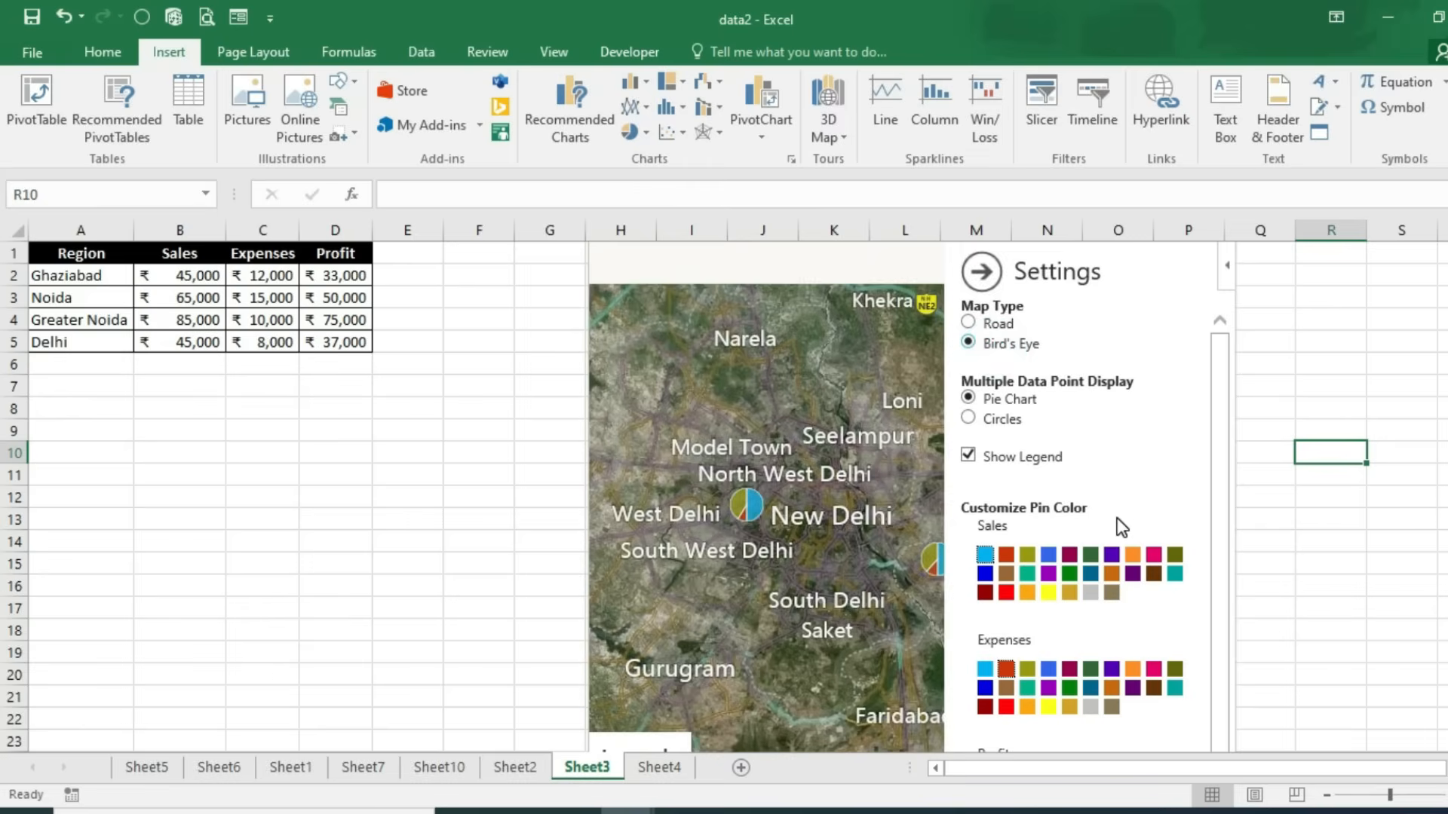
click(982, 273)
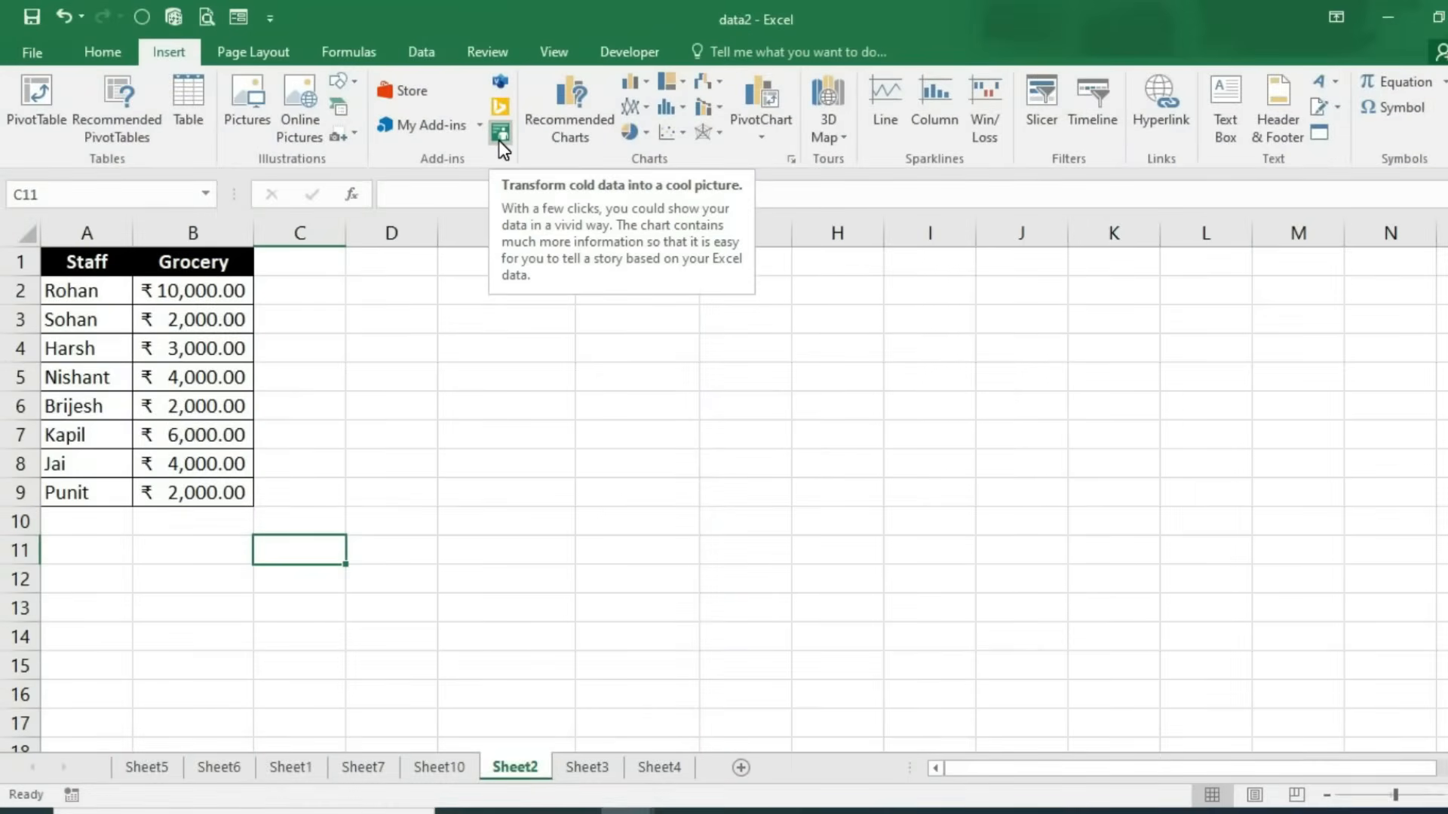
Step: Remove both decimal places from the Grocery amounts in B2:B9, then select A1:B9
click(375, 518)
drag(49, 268, 205, 491)
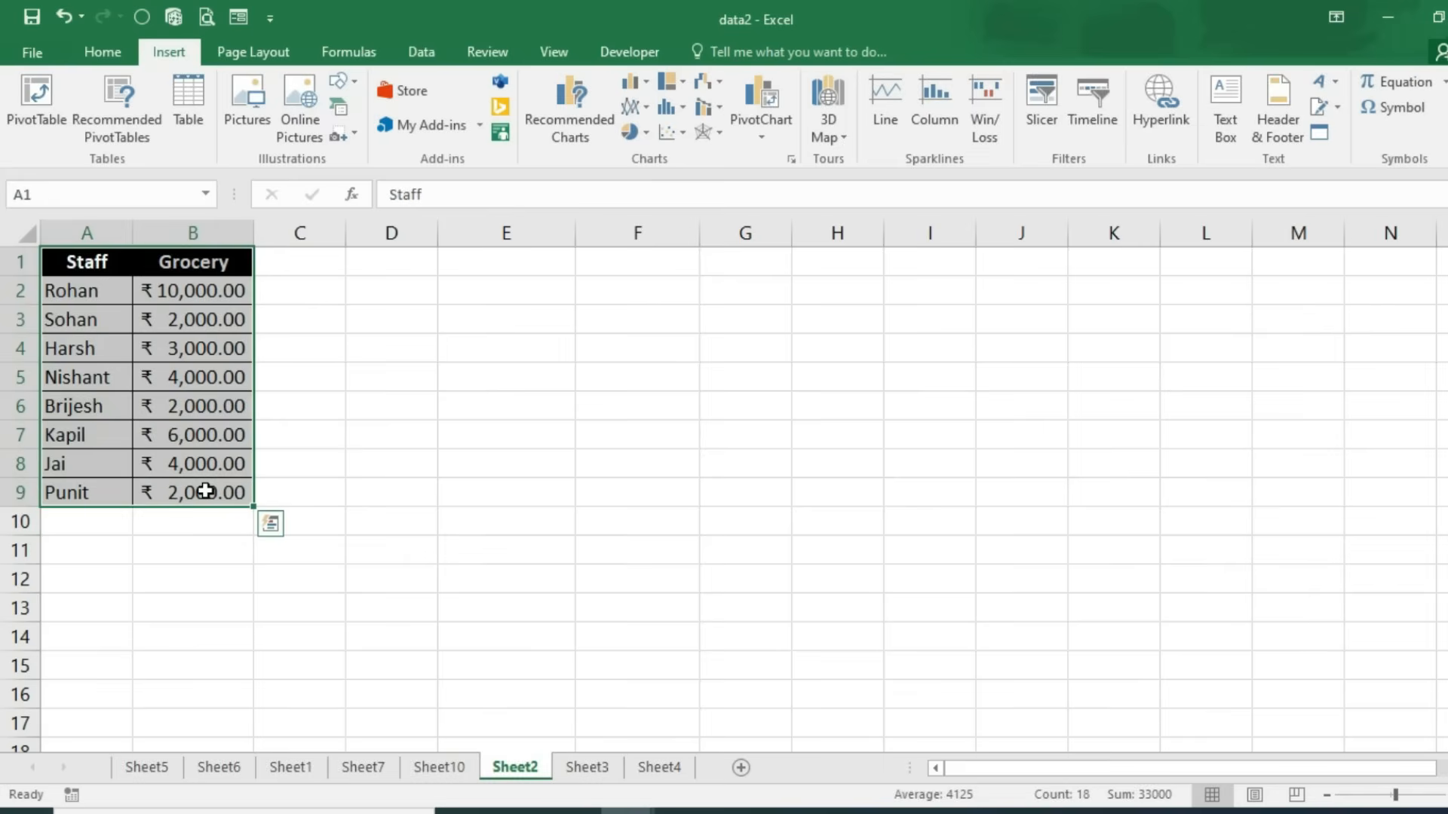
drag(211, 298, 229, 511)
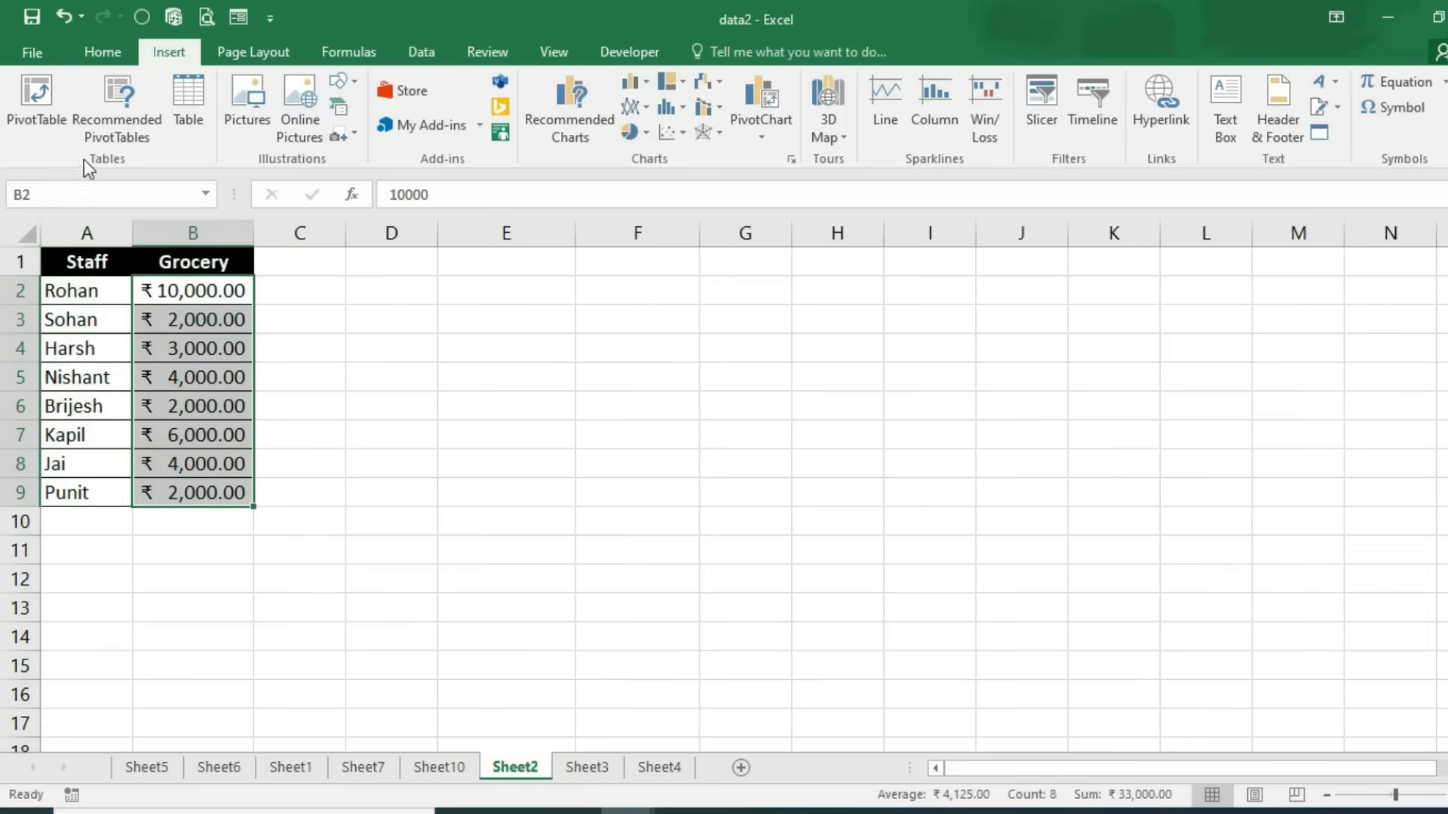
click(102, 52)
click(835, 124)
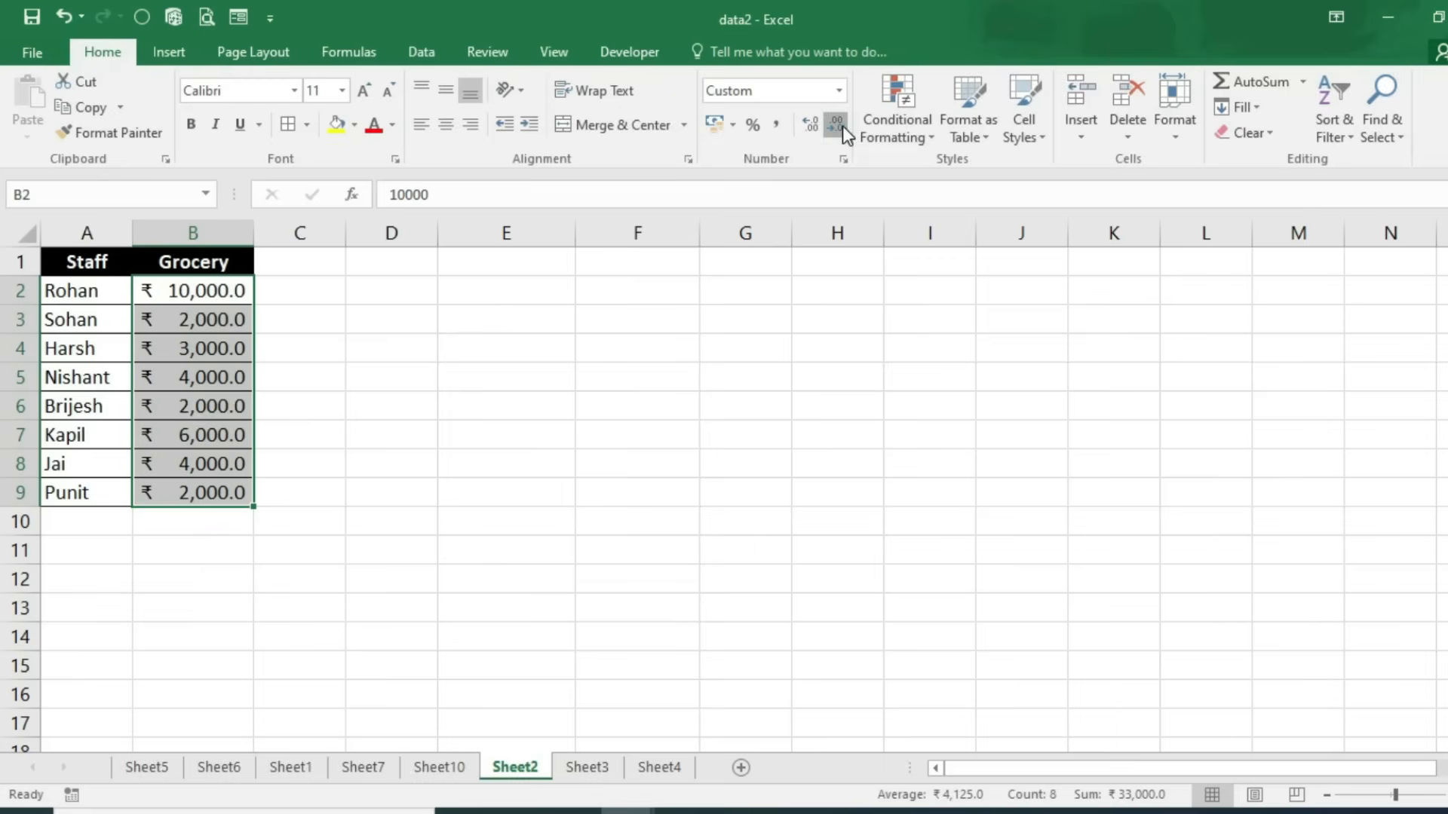
click(834, 125)
drag(60, 262, 188, 493)
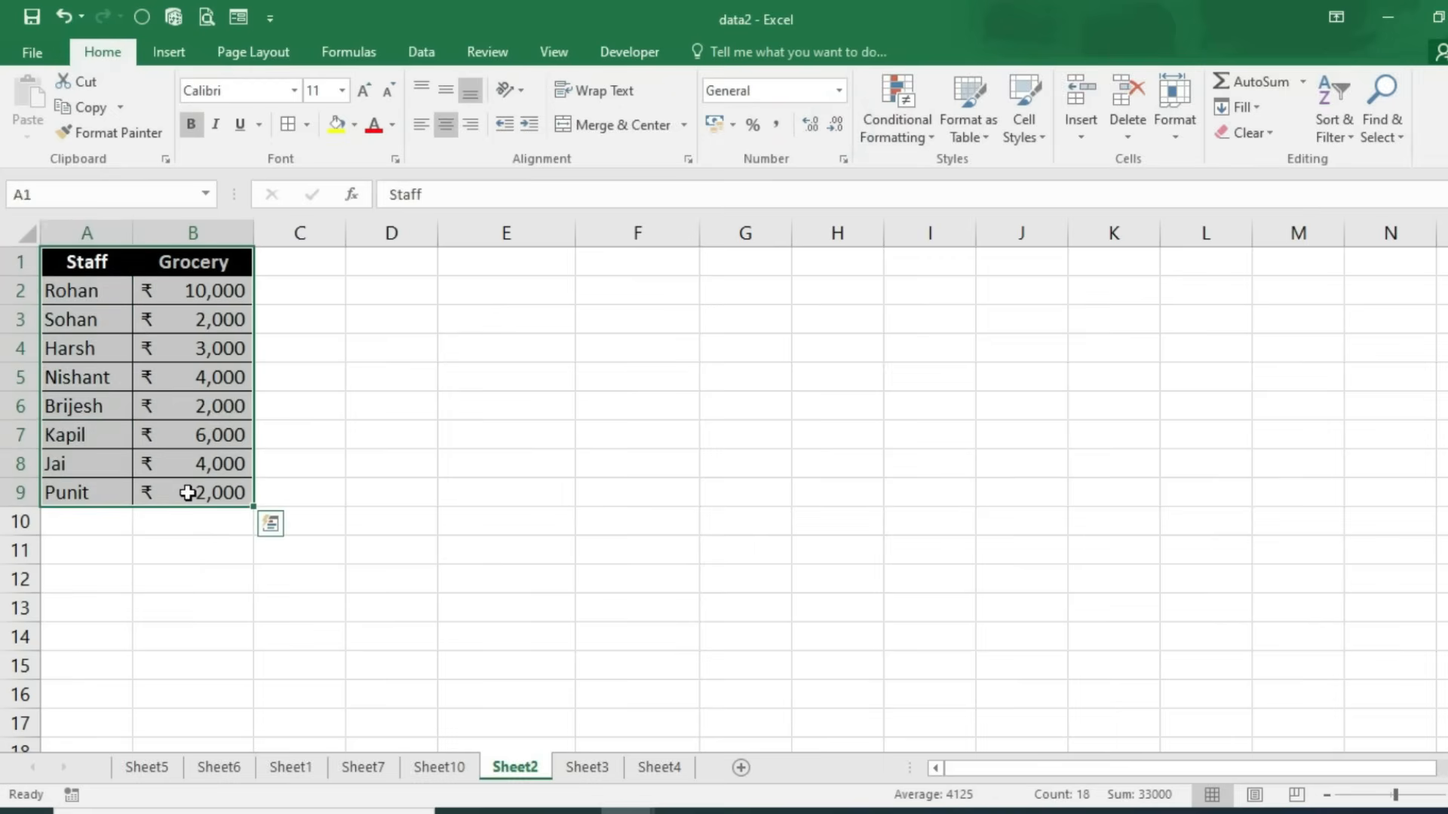
click(167, 51)
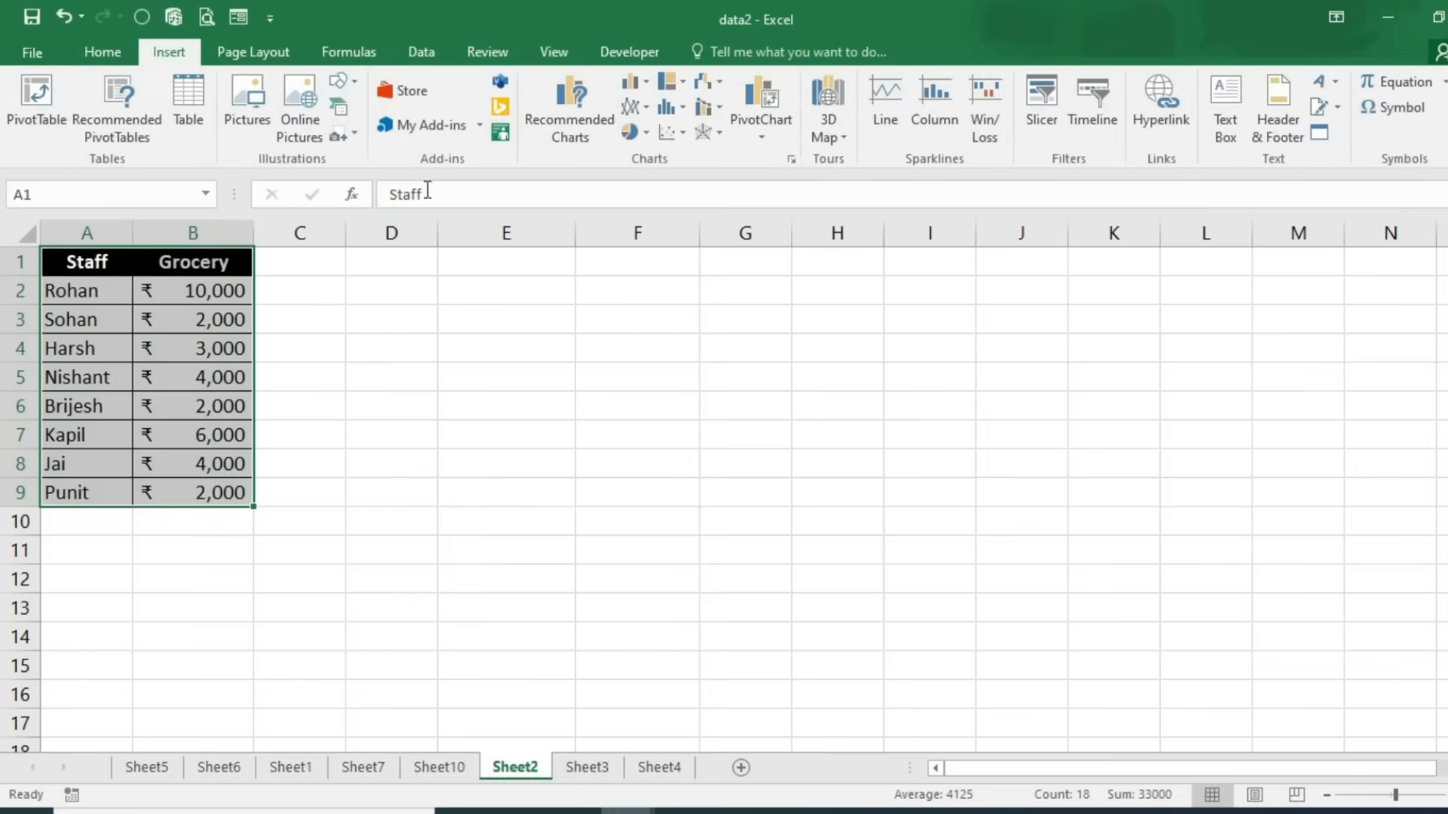
Step: Insert a People Graph and build it from the Staff and Grocery data in A1:B9
click(500, 133)
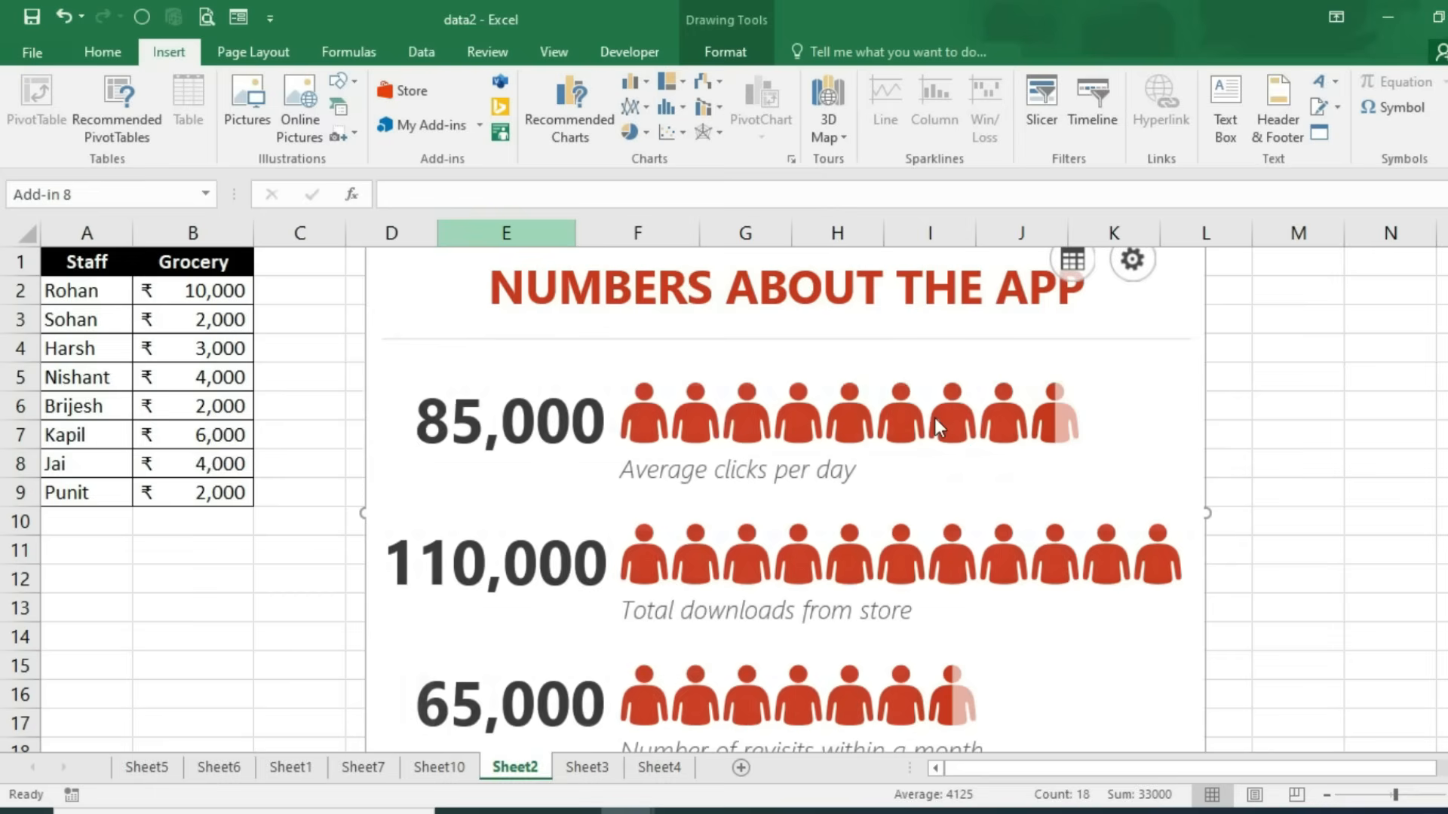
click(1327, 795)
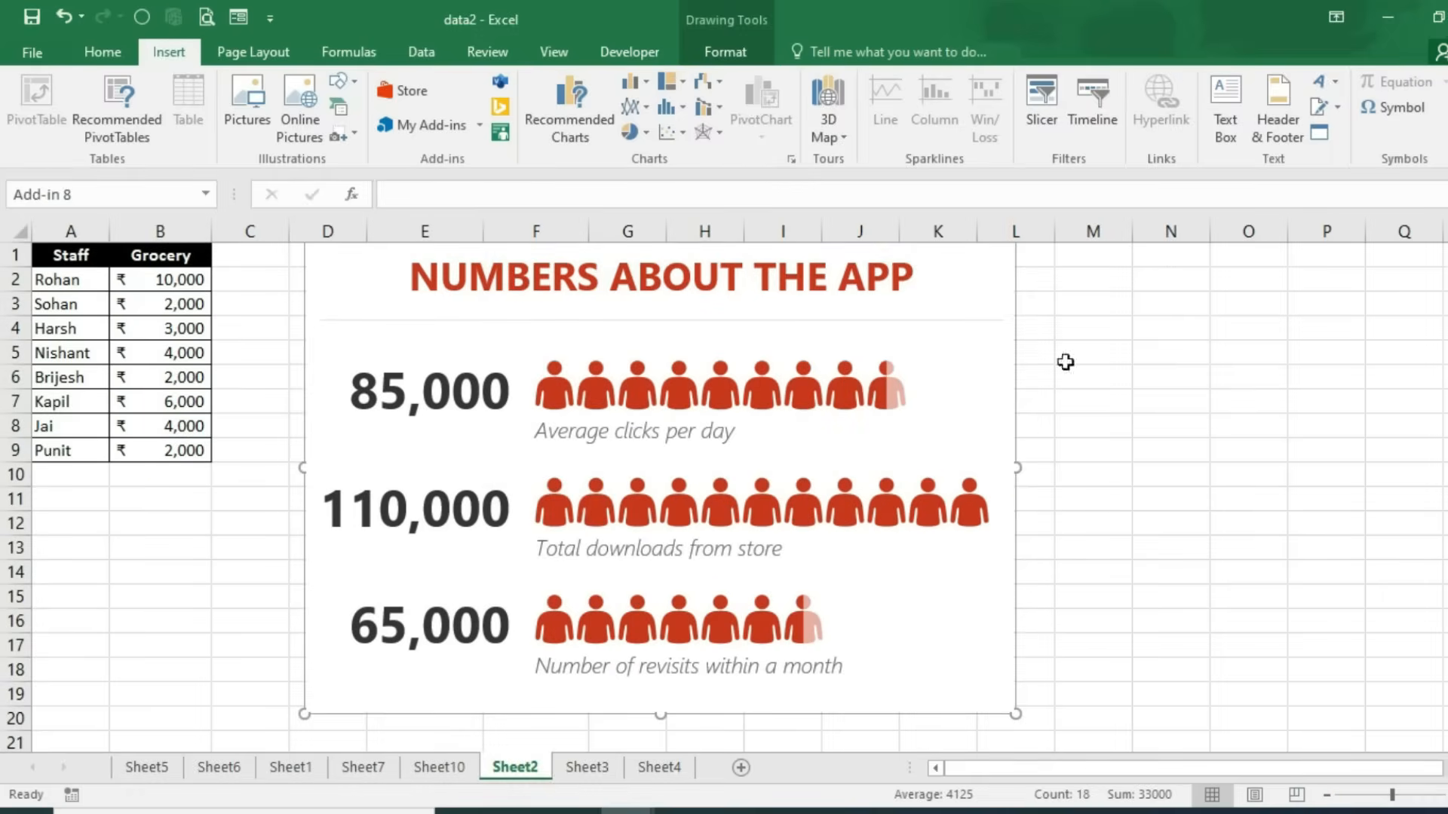
click(827, 275)
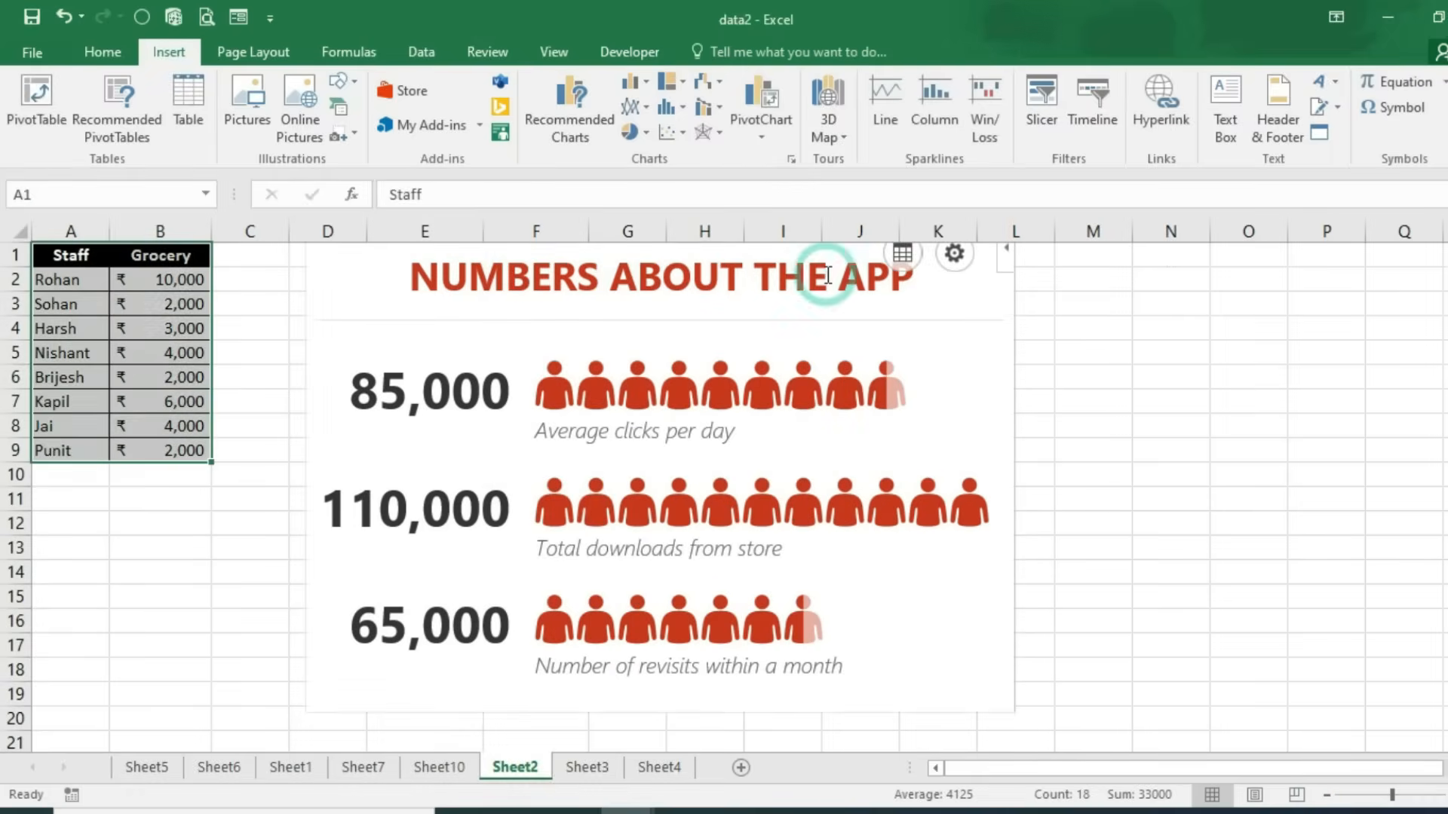
click(901, 261)
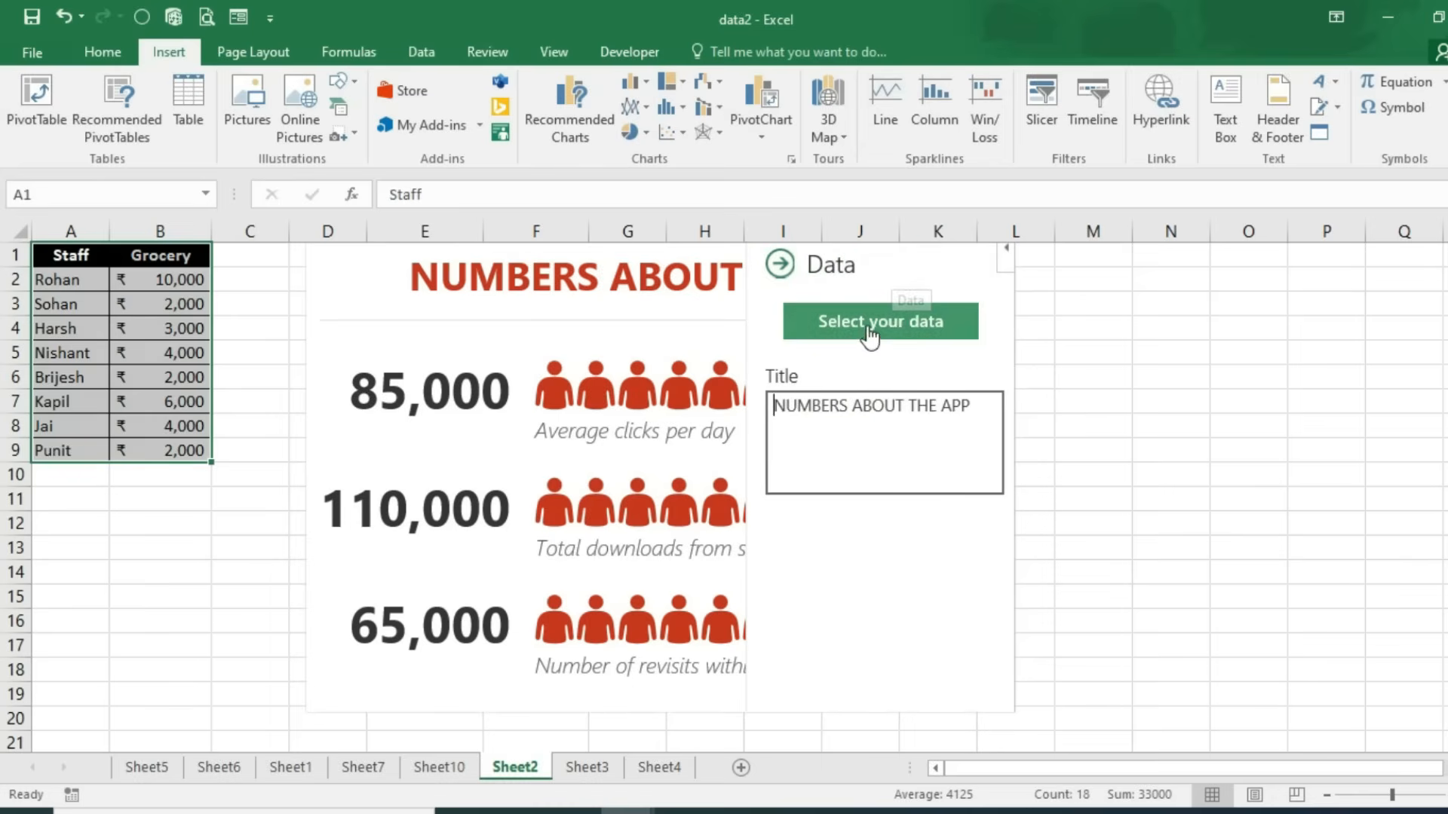
click(867, 323)
click(824, 570)
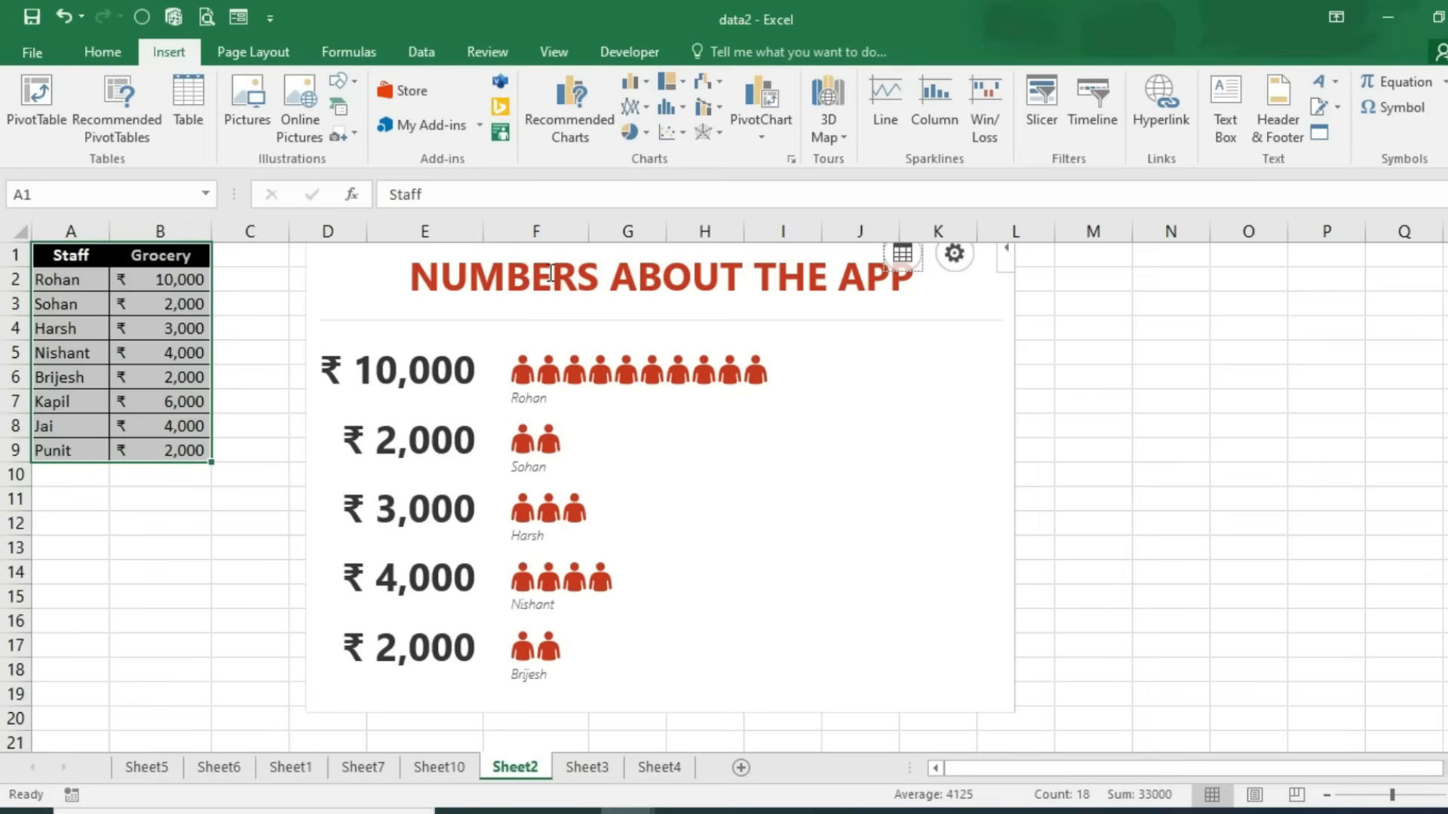
Step: Retitle the People Graph 'Sales Data of Company', then delete the graph from Sheet2
click(742, 281)
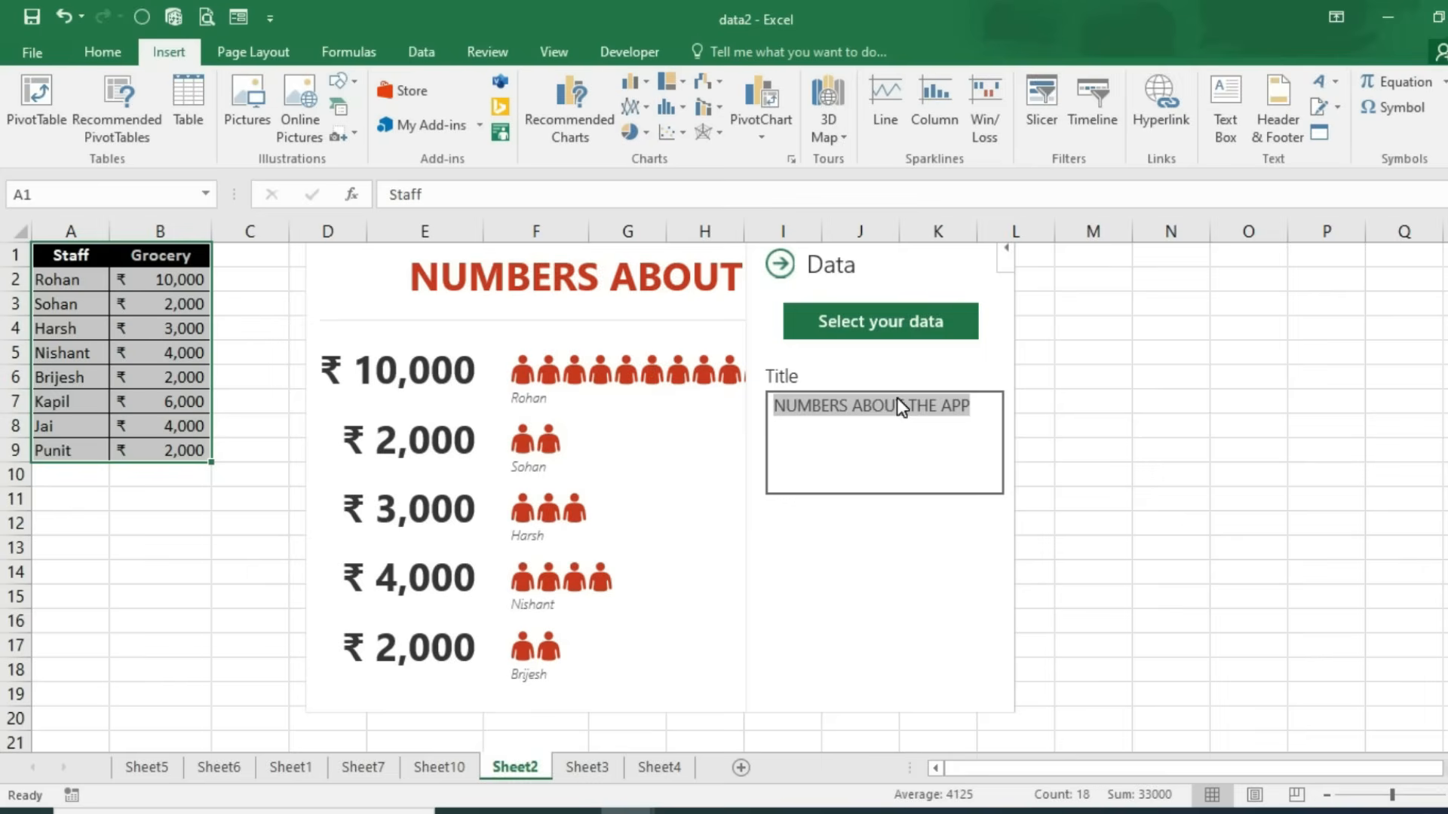
text(E)
key(BackSpace)
text(Sae)
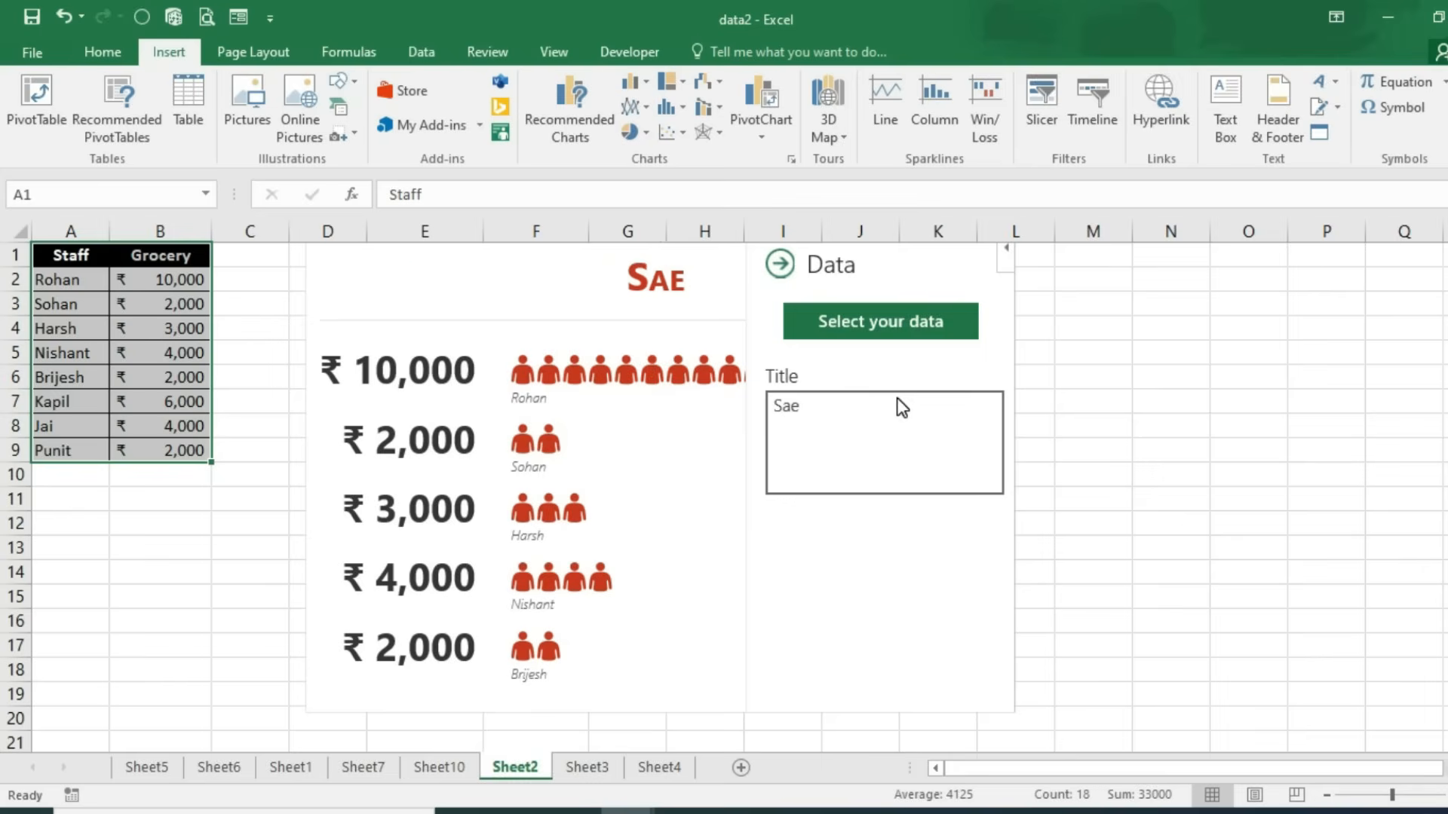
key(BackSpace)
text(les Data of Cor)
text(pany)
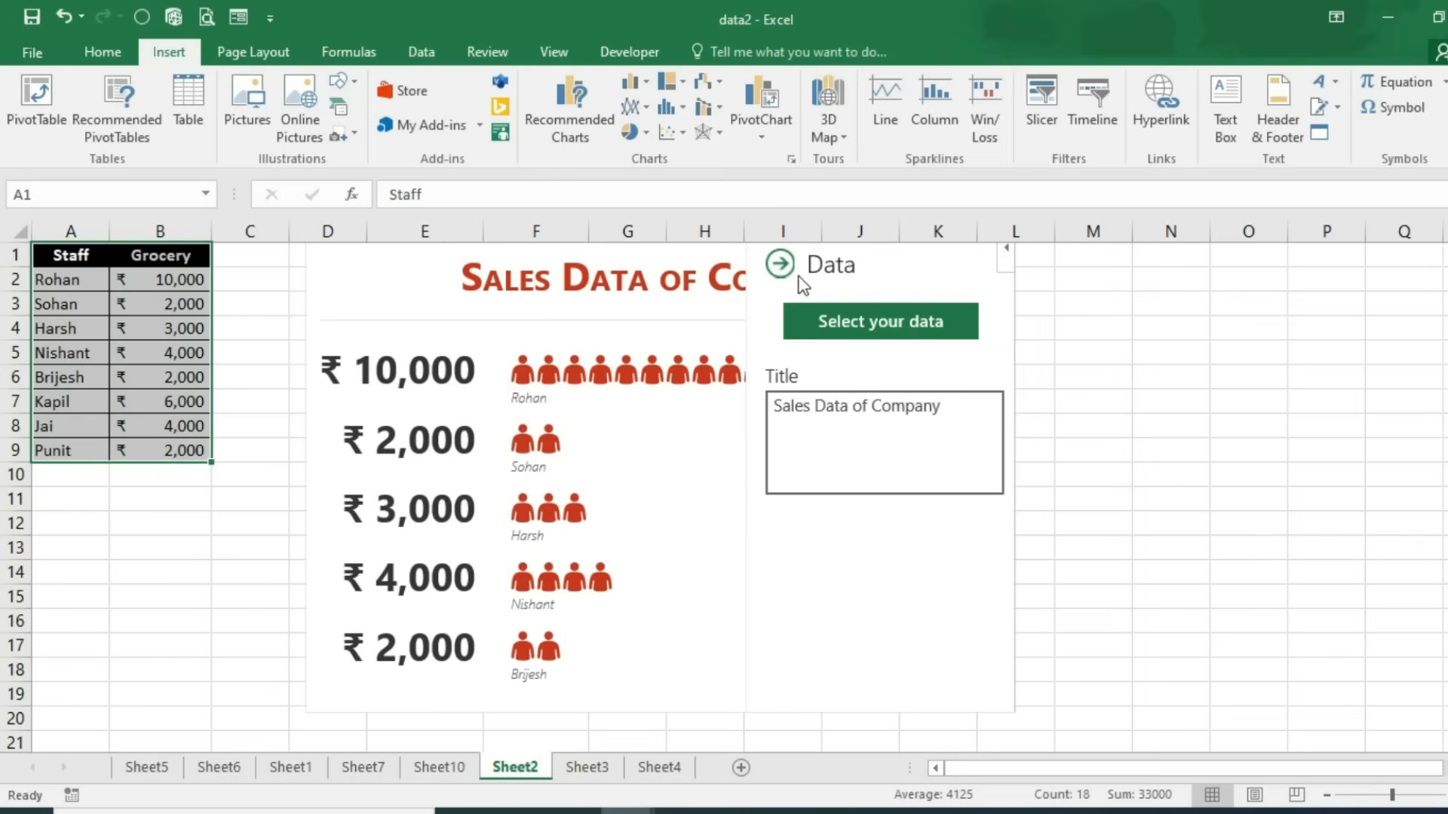
click(780, 264)
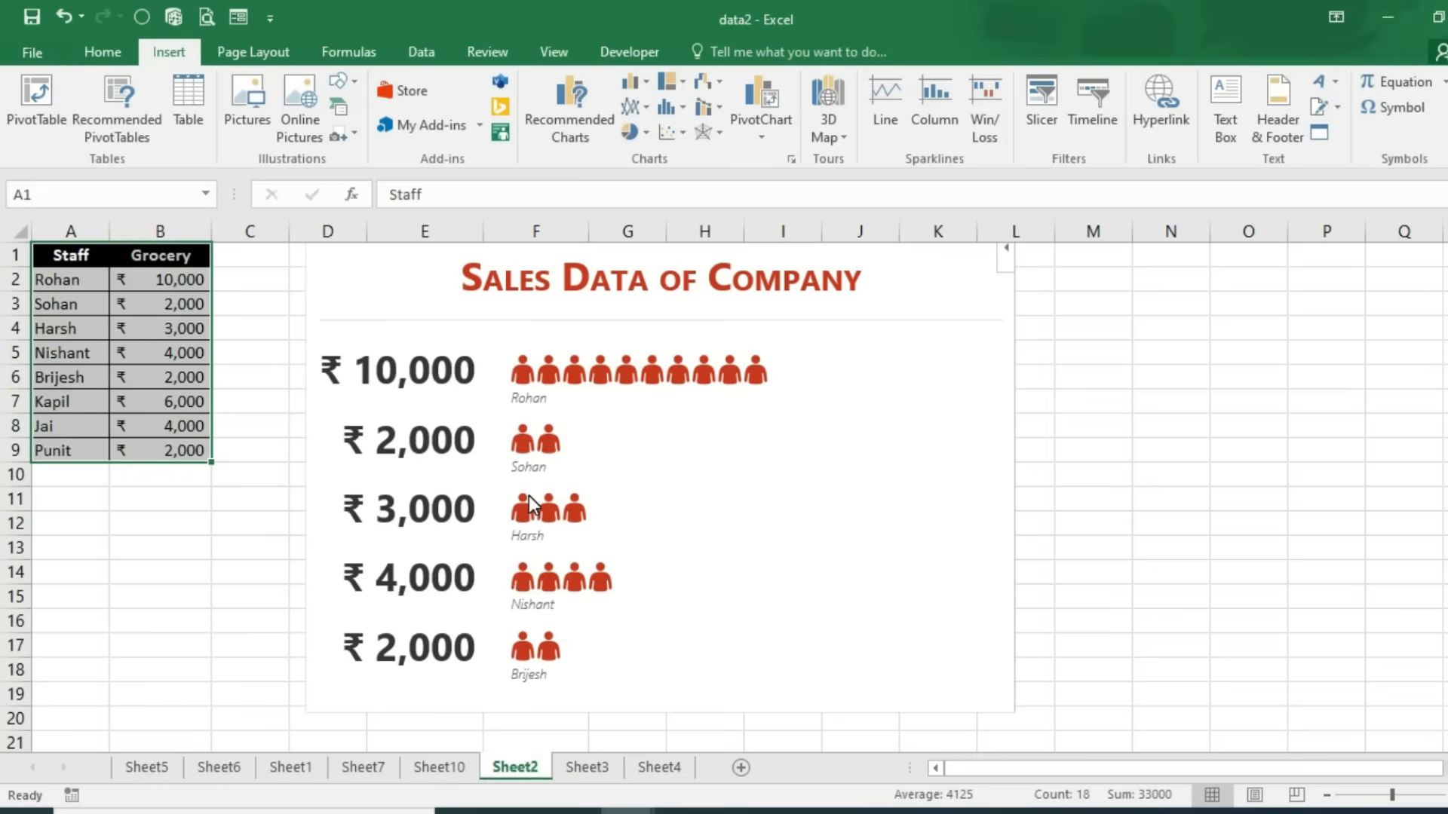
key(Delete)
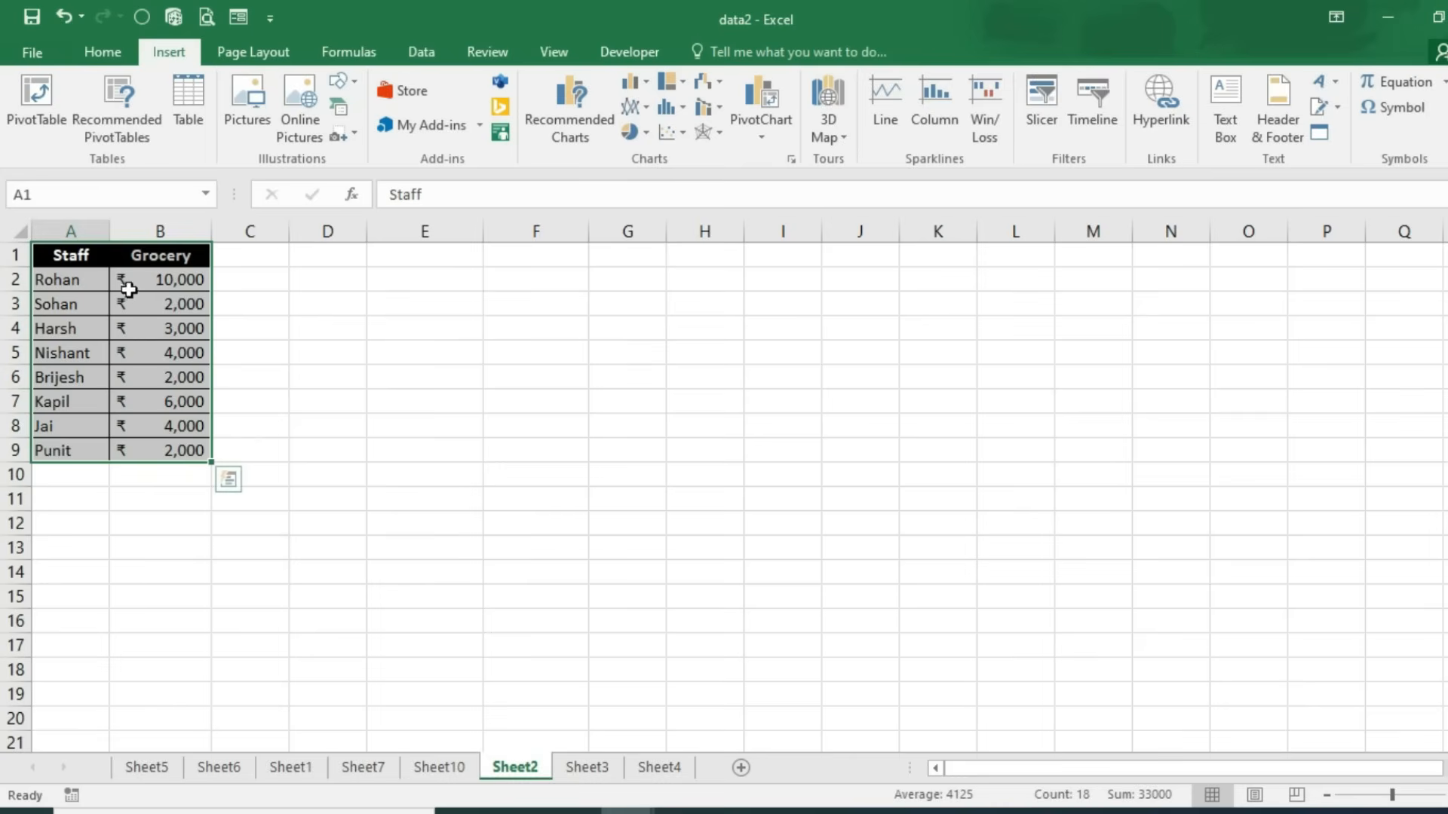
Step: Rename the B1 header to 'Sales' and select A1:B9 as the chart data
click(161, 255)
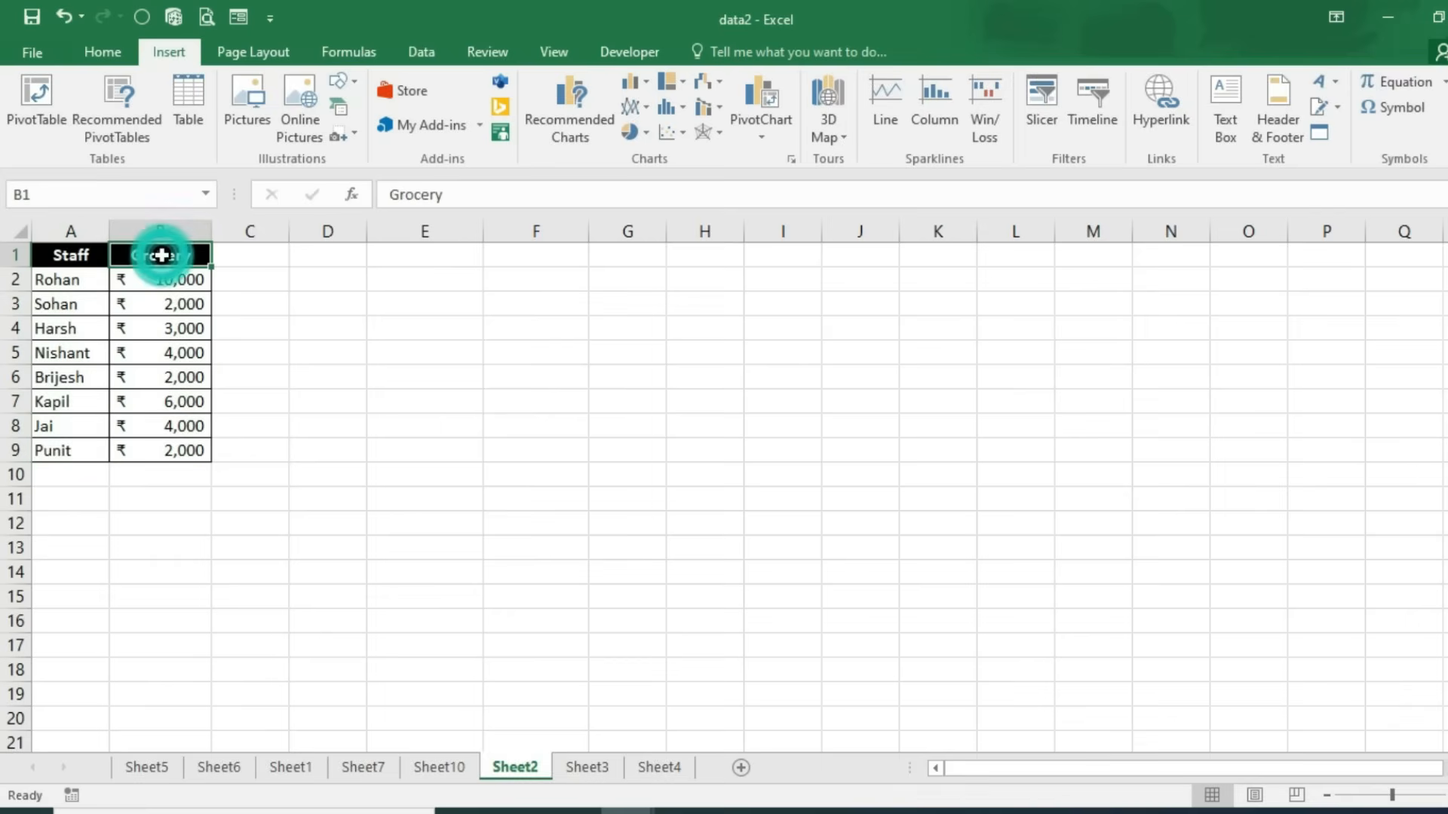
text(Sales)
key(Return)
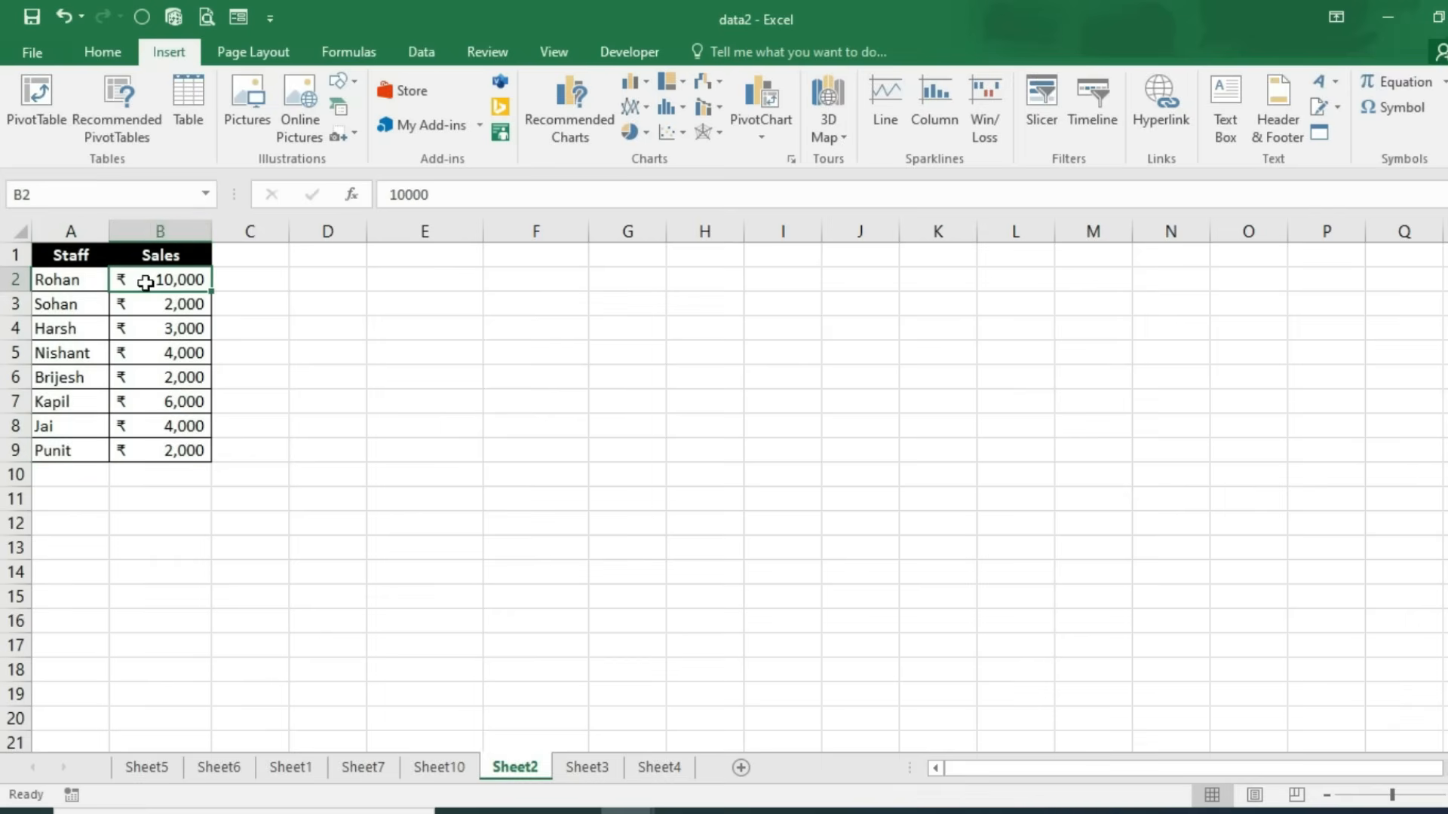
ctrl+scroll(210, 485, up, 5)
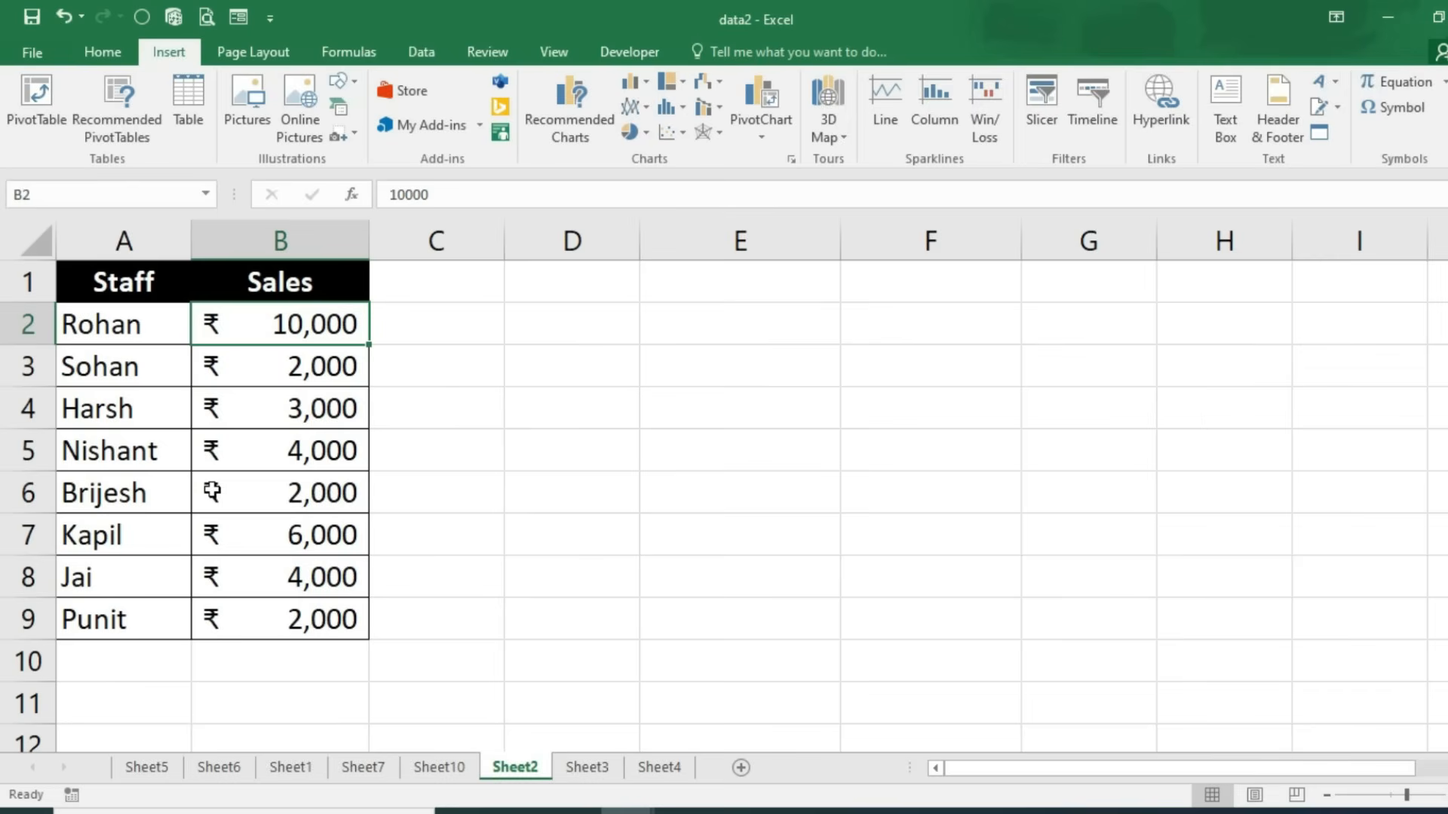
drag(102, 298, 258, 623)
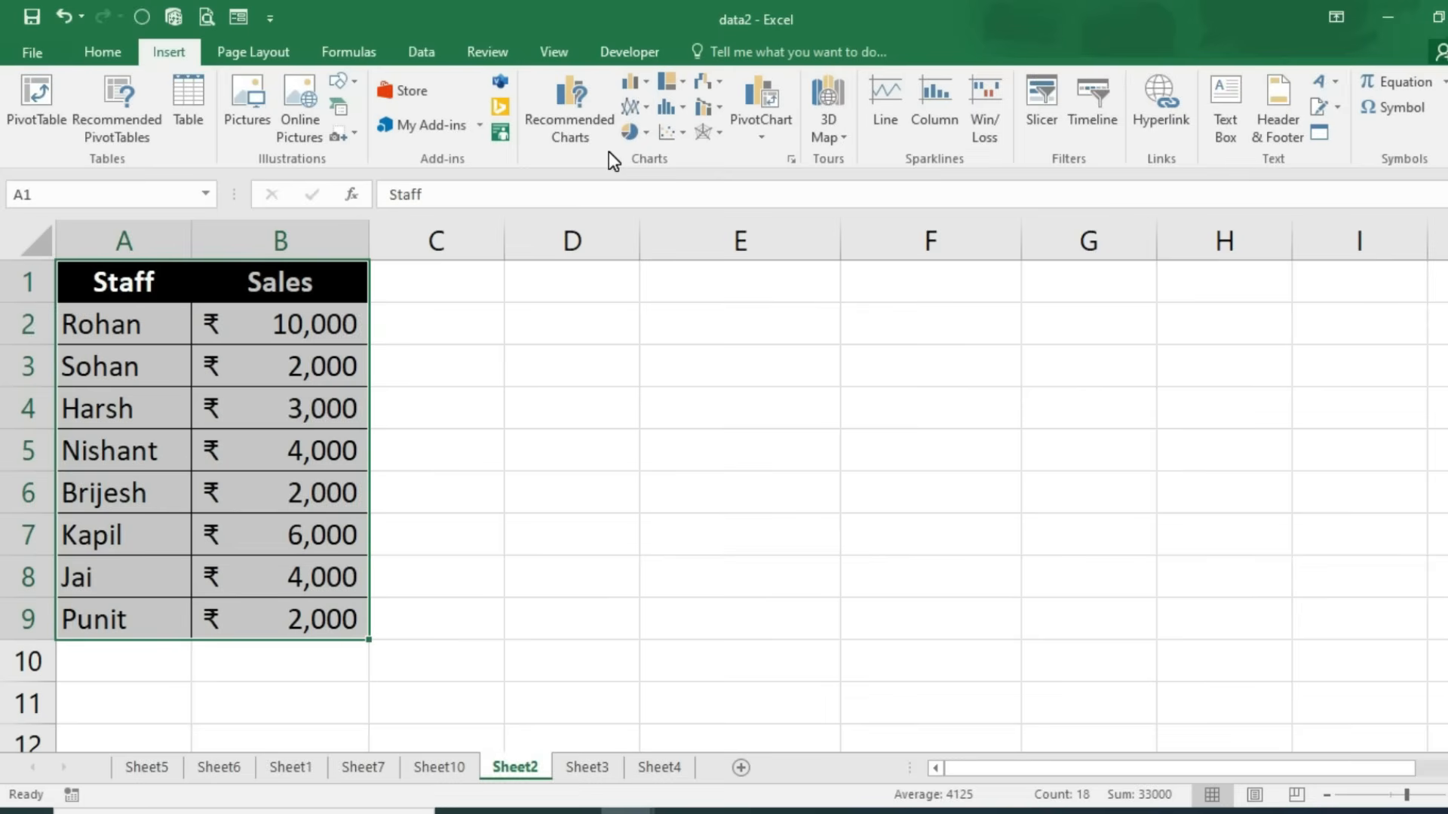
Step: Insert a 2-D clustered column chart of each staff member's sales
click(641, 85)
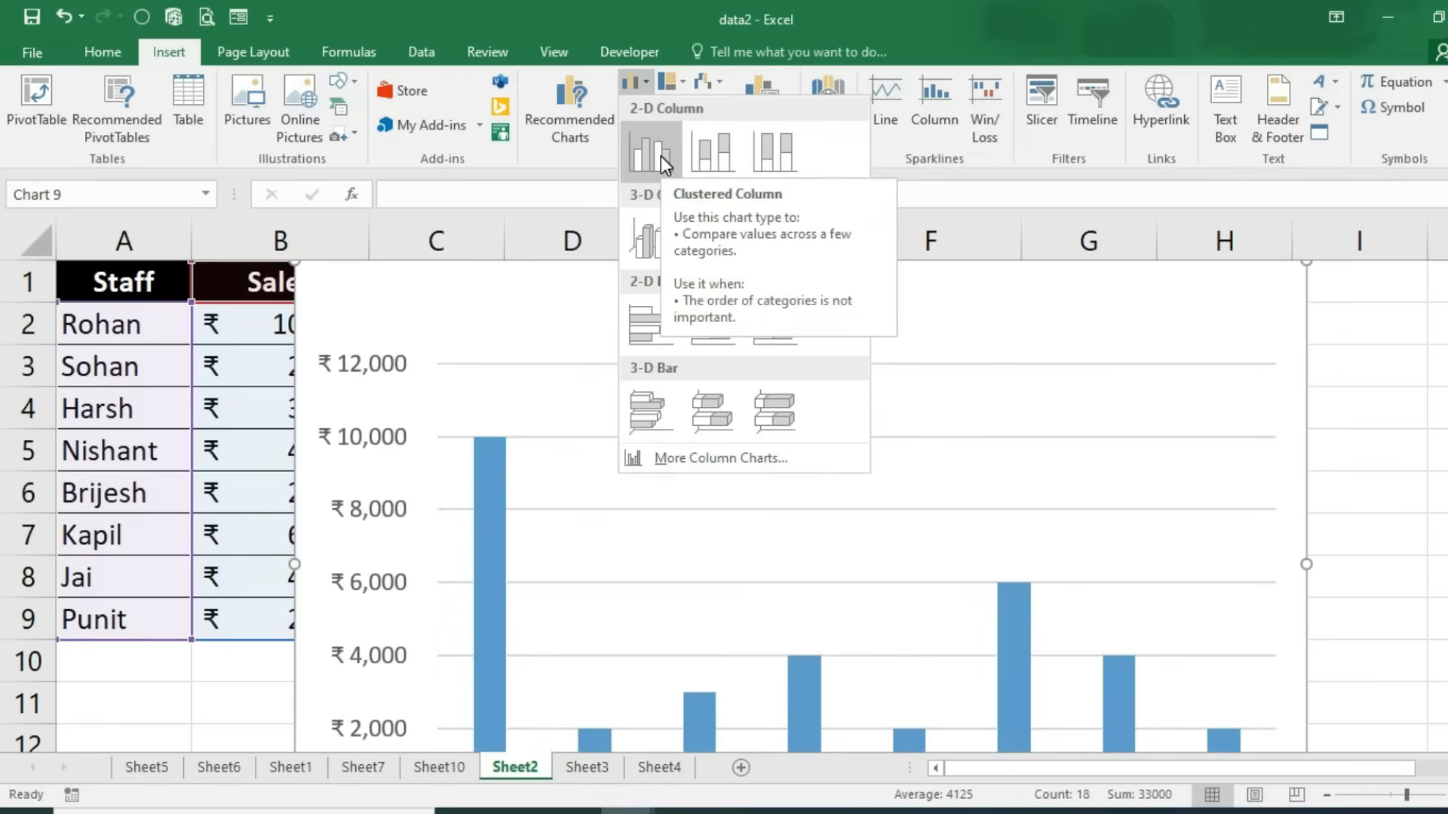
click(661, 157)
scroll(1008, 446, down, 2)
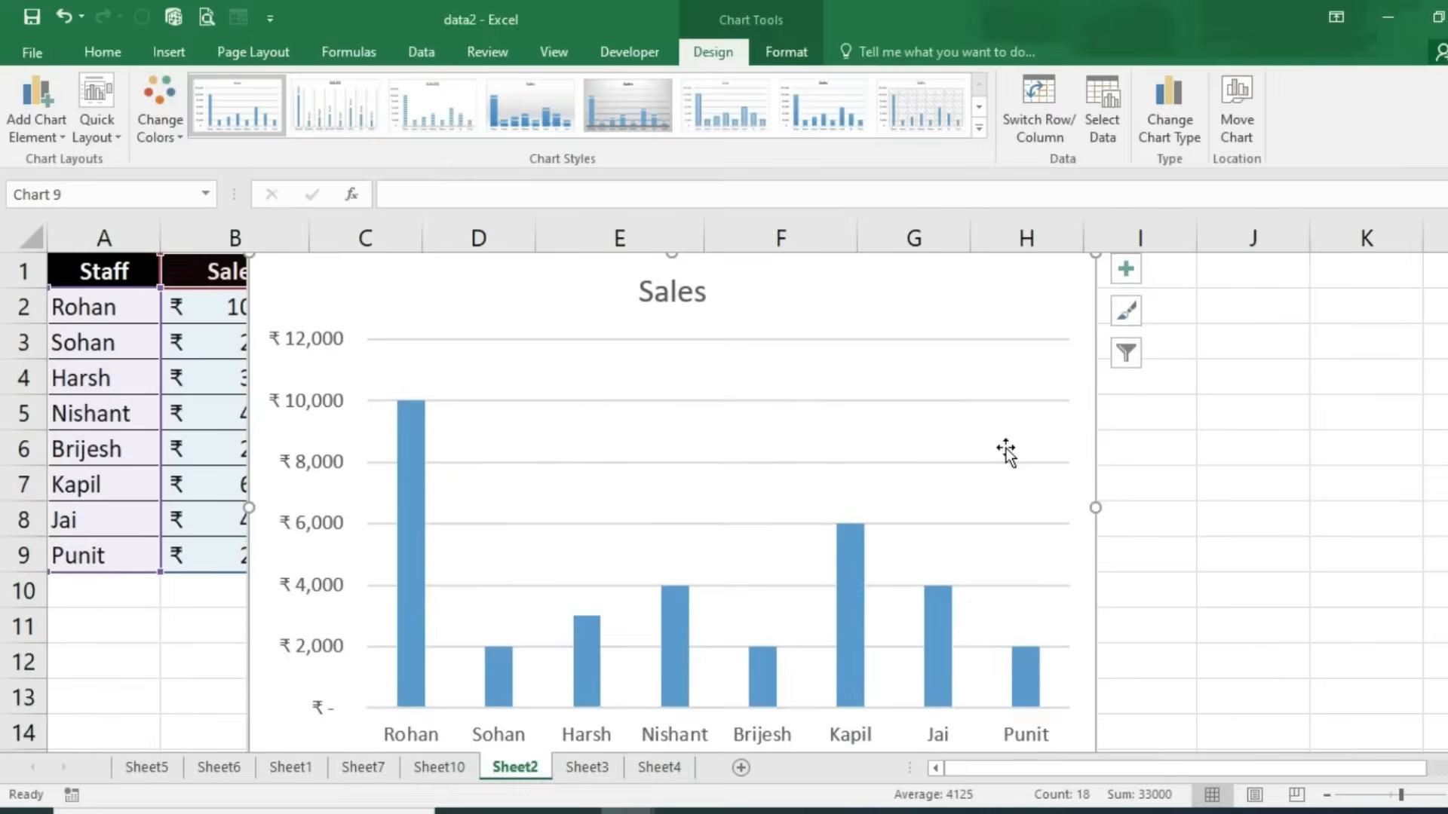
scroll(1006, 451, down, 1)
Step: Resize the Sales chart and move it beside the table, starting at column D
drag(996, 712, 973, 546)
drag(867, 550, 921, 540)
drag(310, 552, 405, 531)
drag(770, 534, 681, 543)
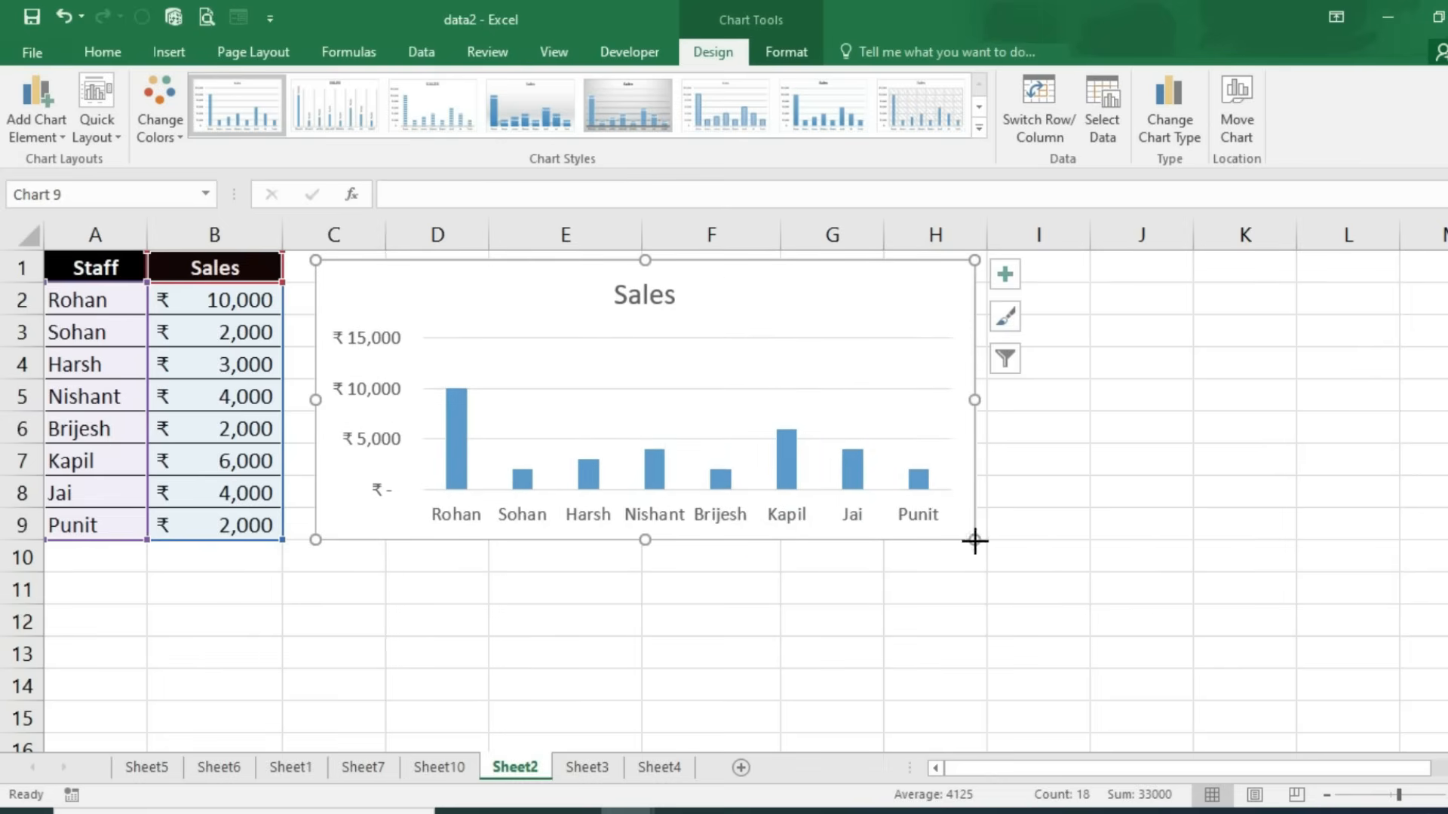
drag(974, 541, 986, 593)
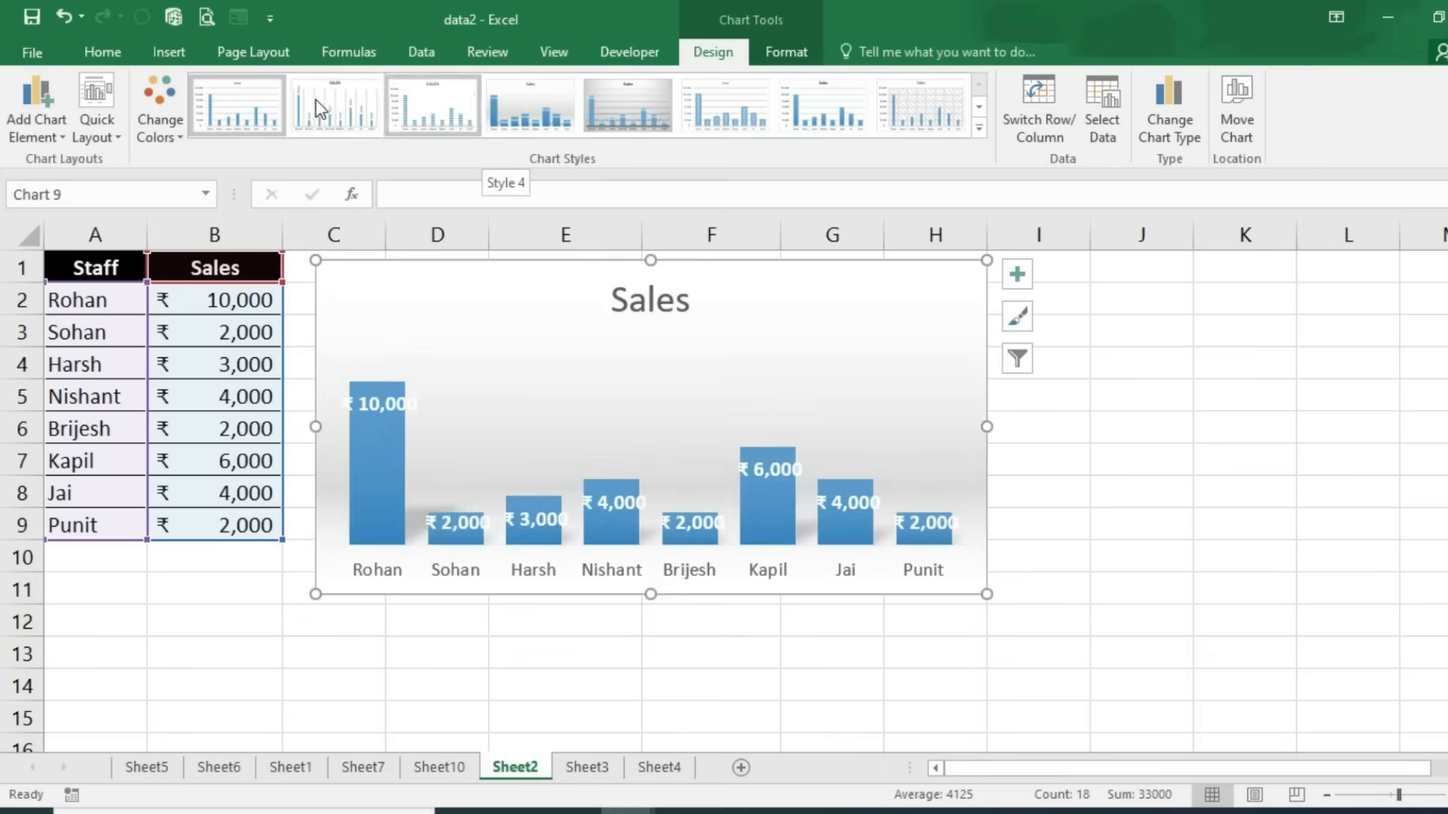
Step: Apply a chart style with a bold title and the orange colour palette
click(849, 105)
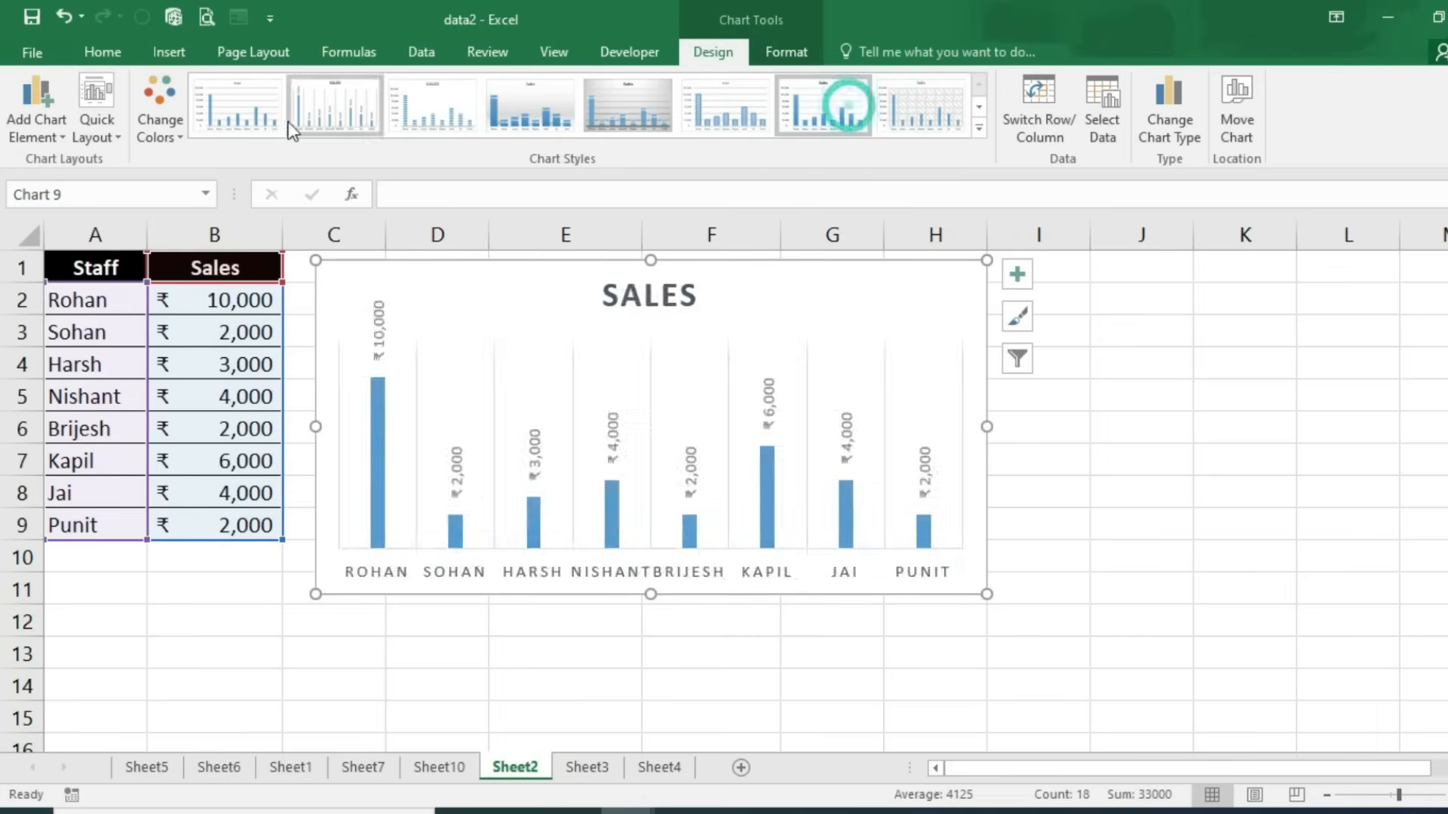
click(172, 120)
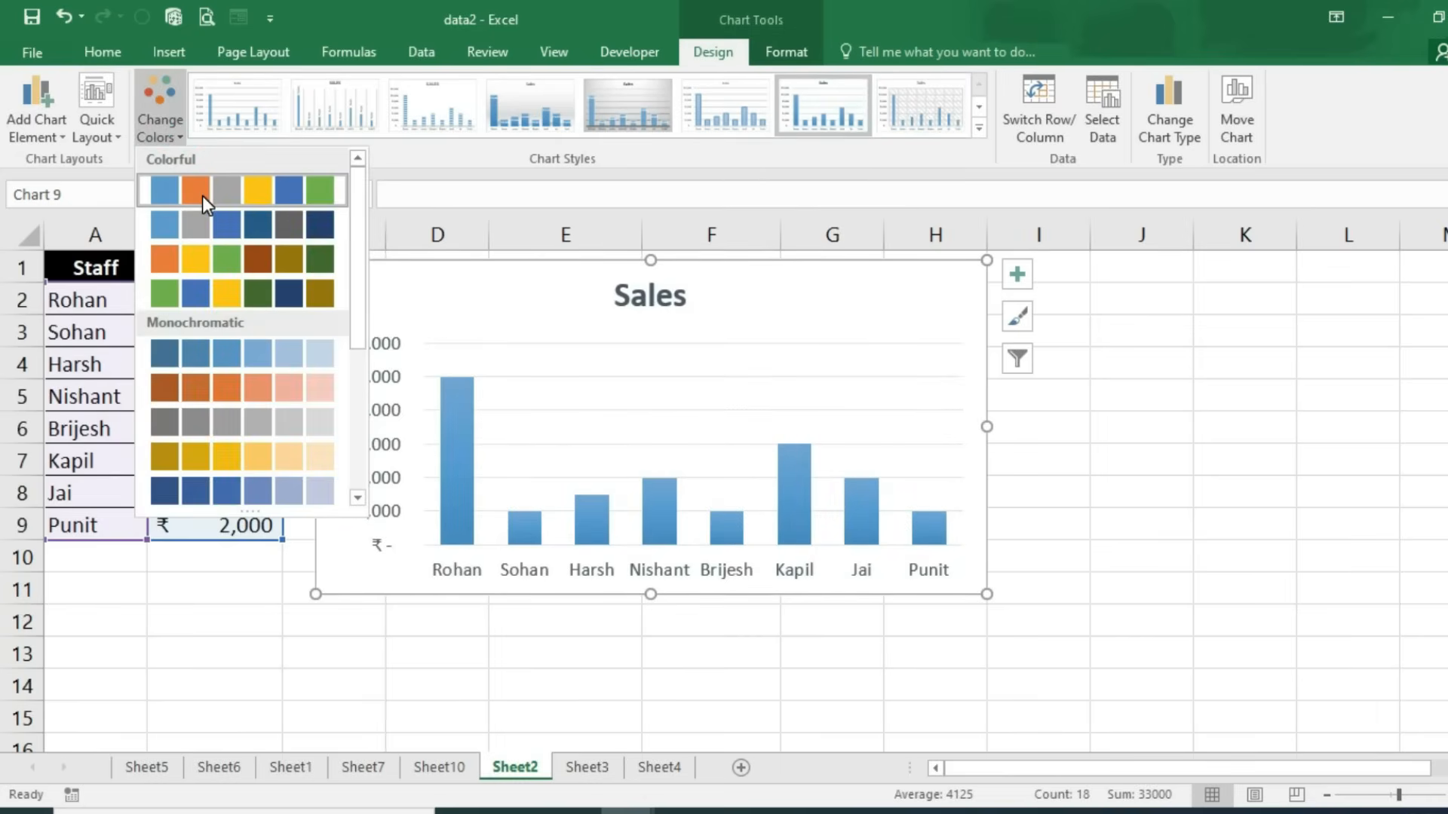
click(261, 264)
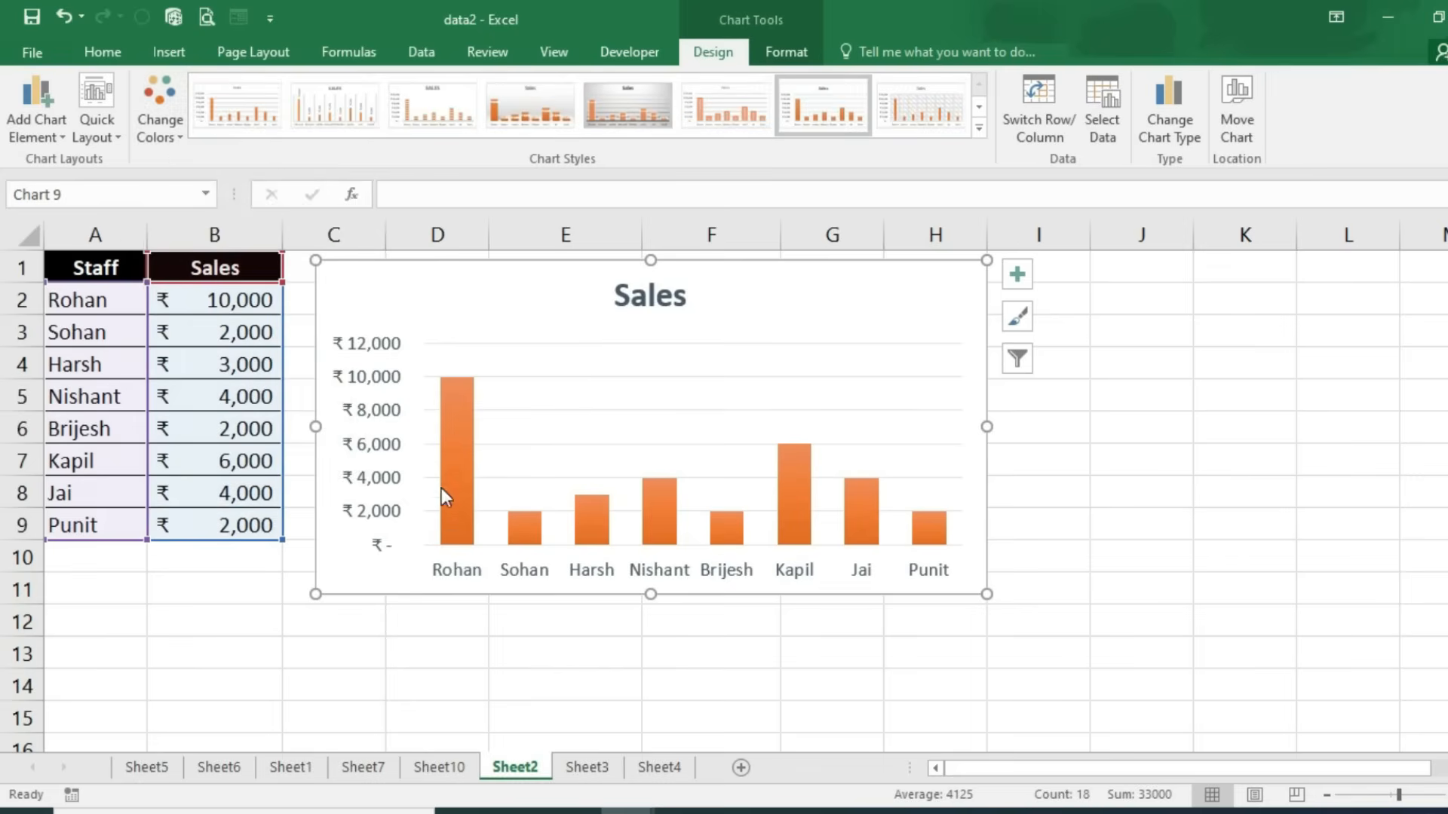
Step: Colour the Sales chart title text dark red
click(637, 298)
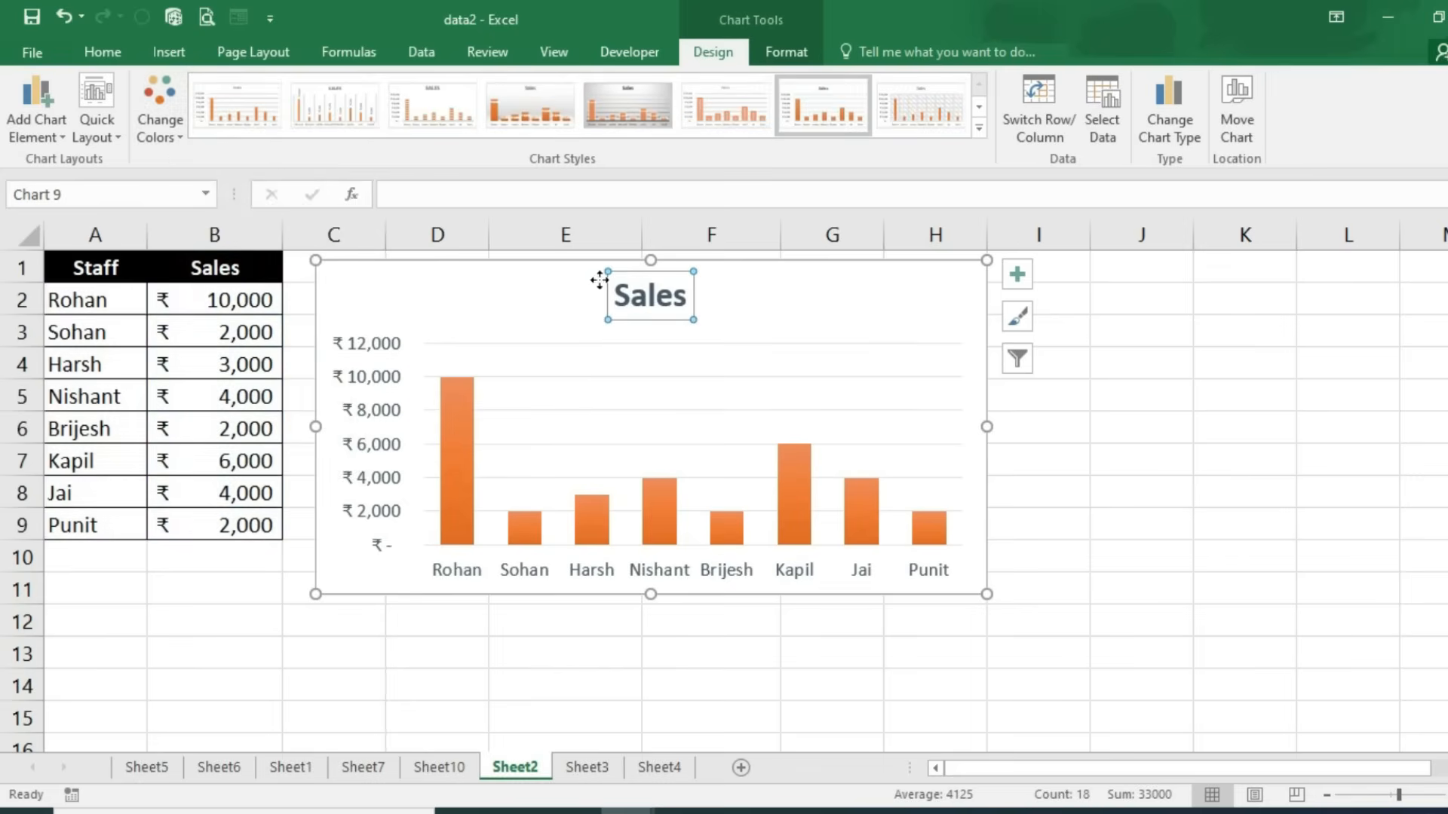
click(789, 55)
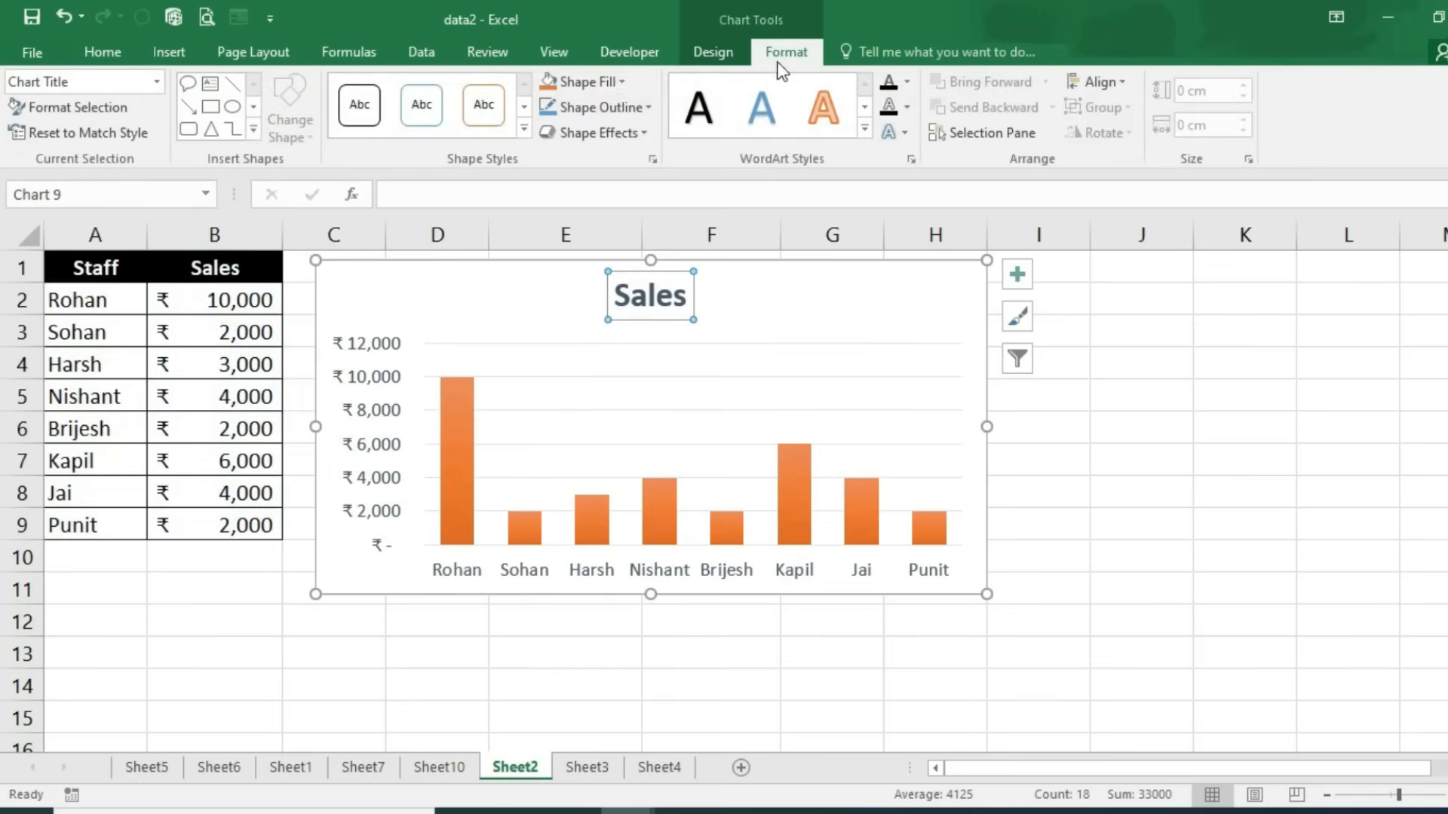
click(603, 80)
click(905, 82)
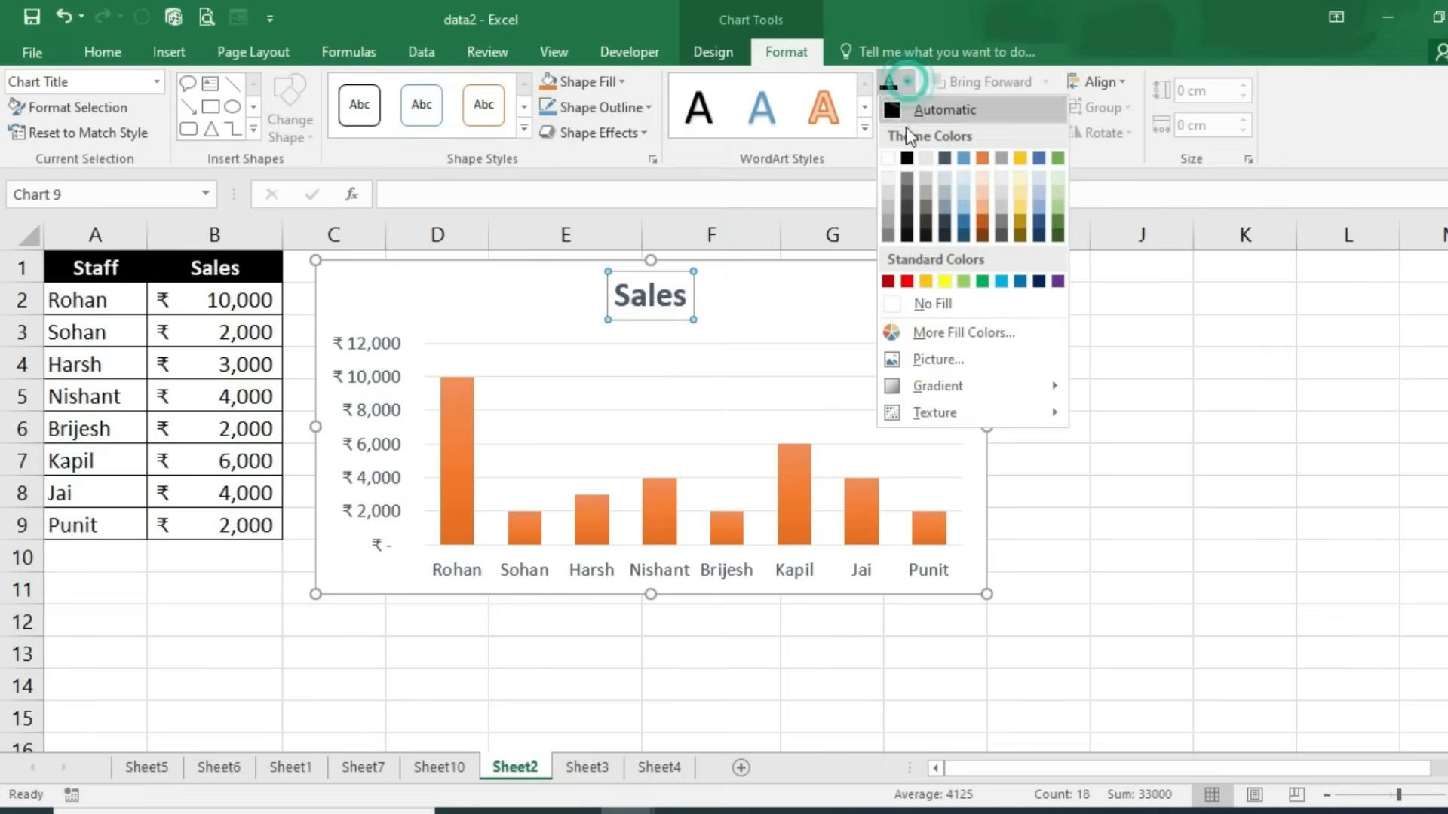
click(887, 281)
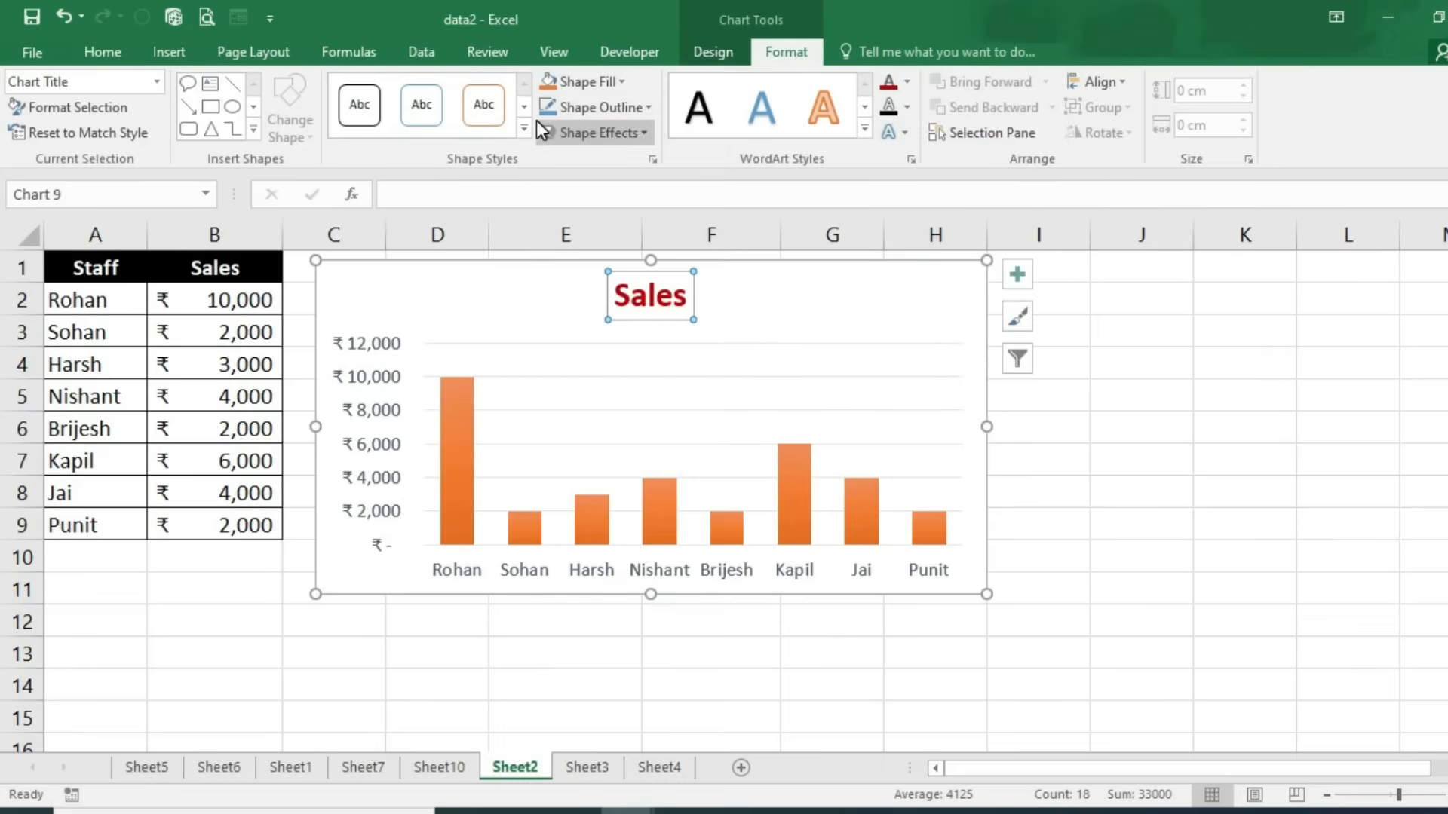
click(179, 57)
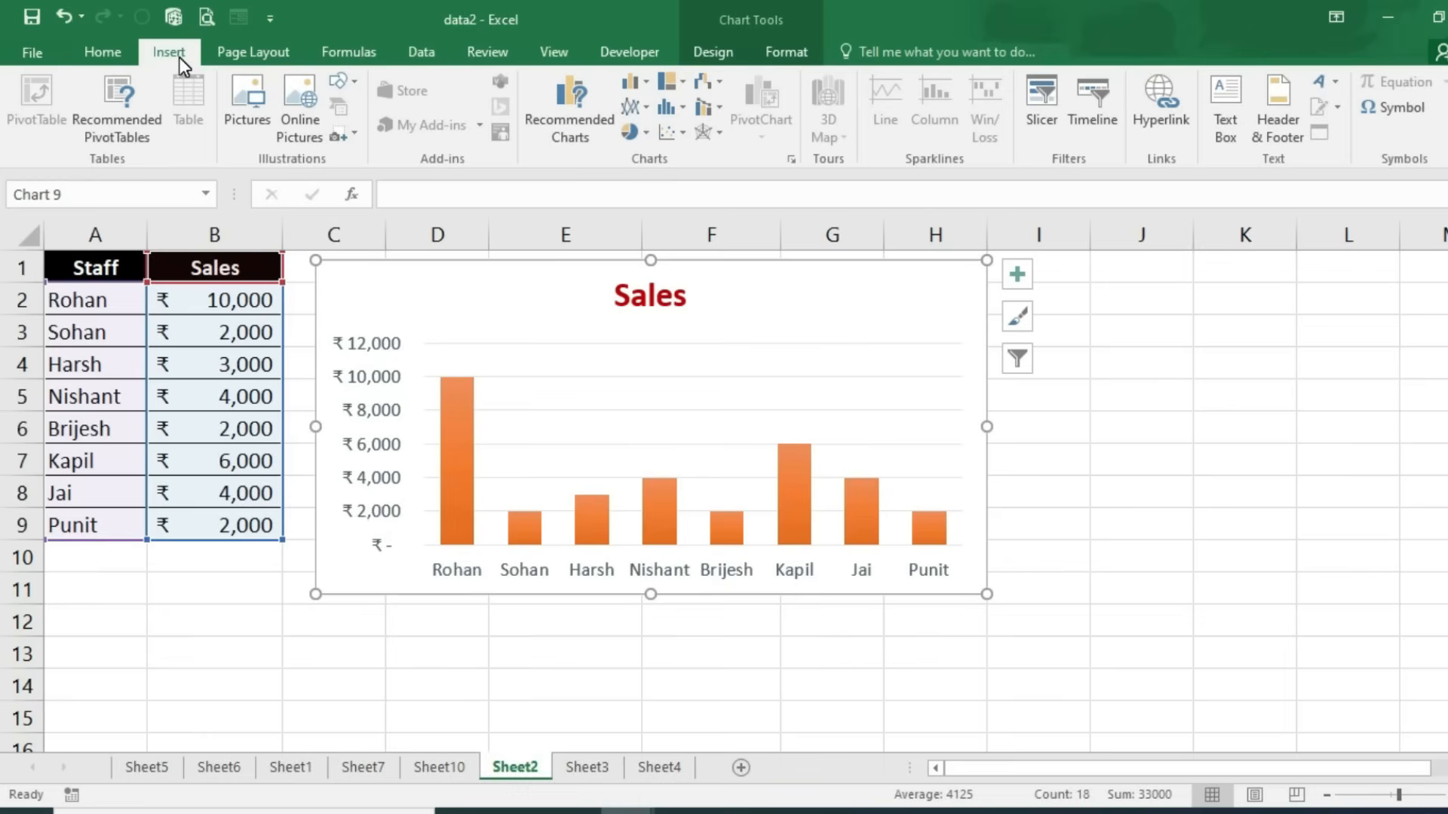
Step: Delete the 3D map from Sheet3
click(594, 767)
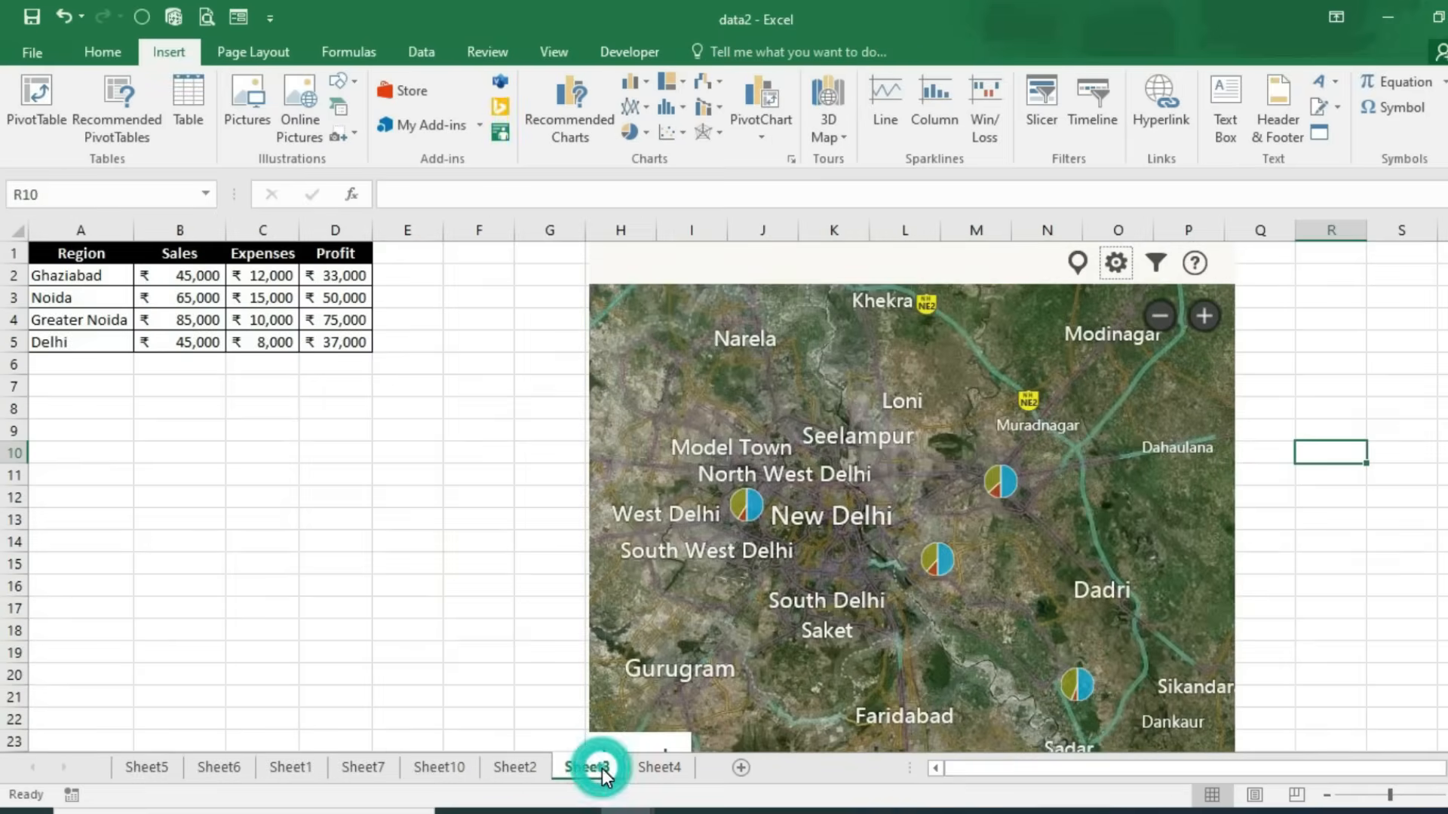
ctrl+scroll(127, 455, up, 1)
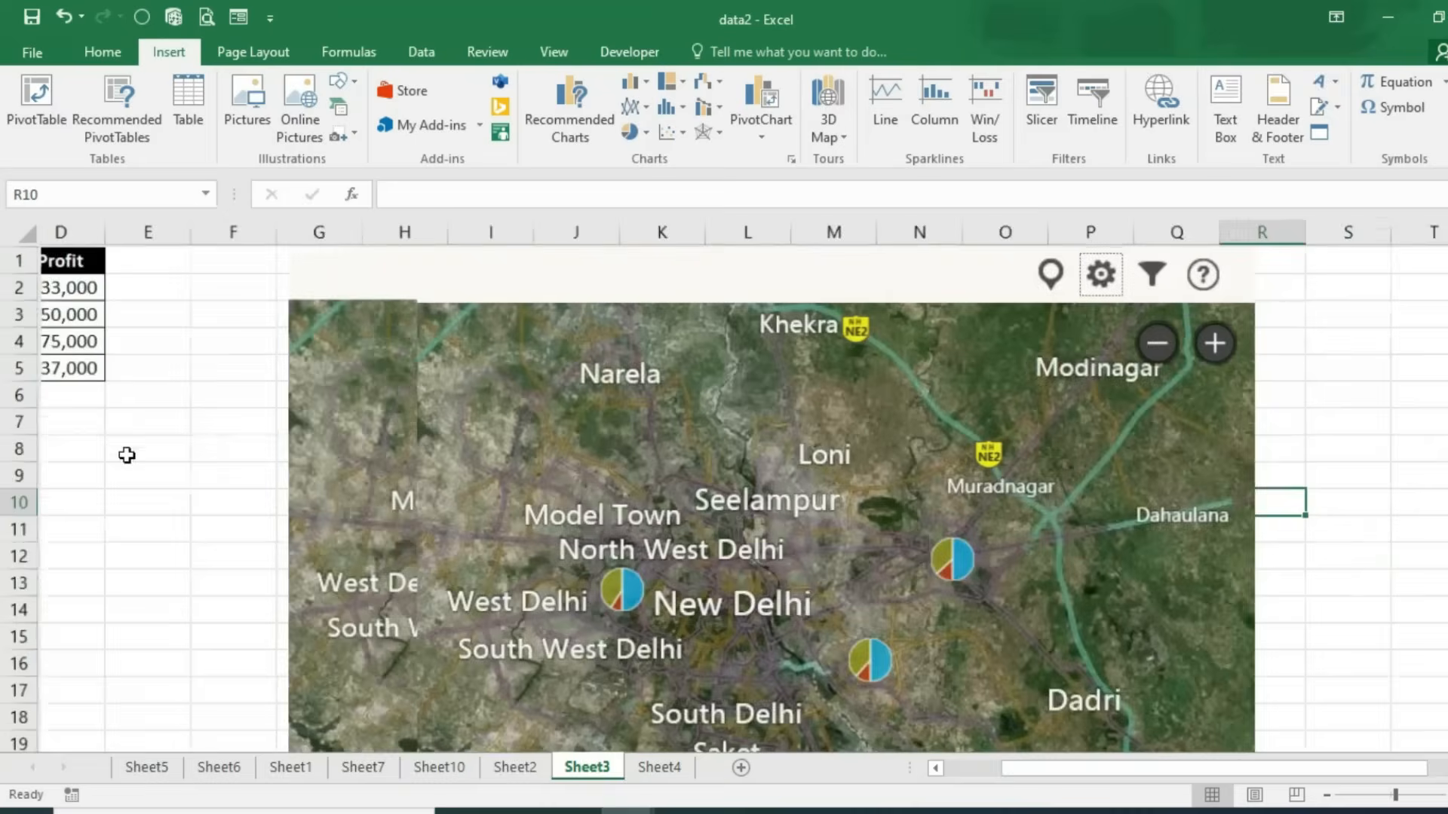
click(414, 428)
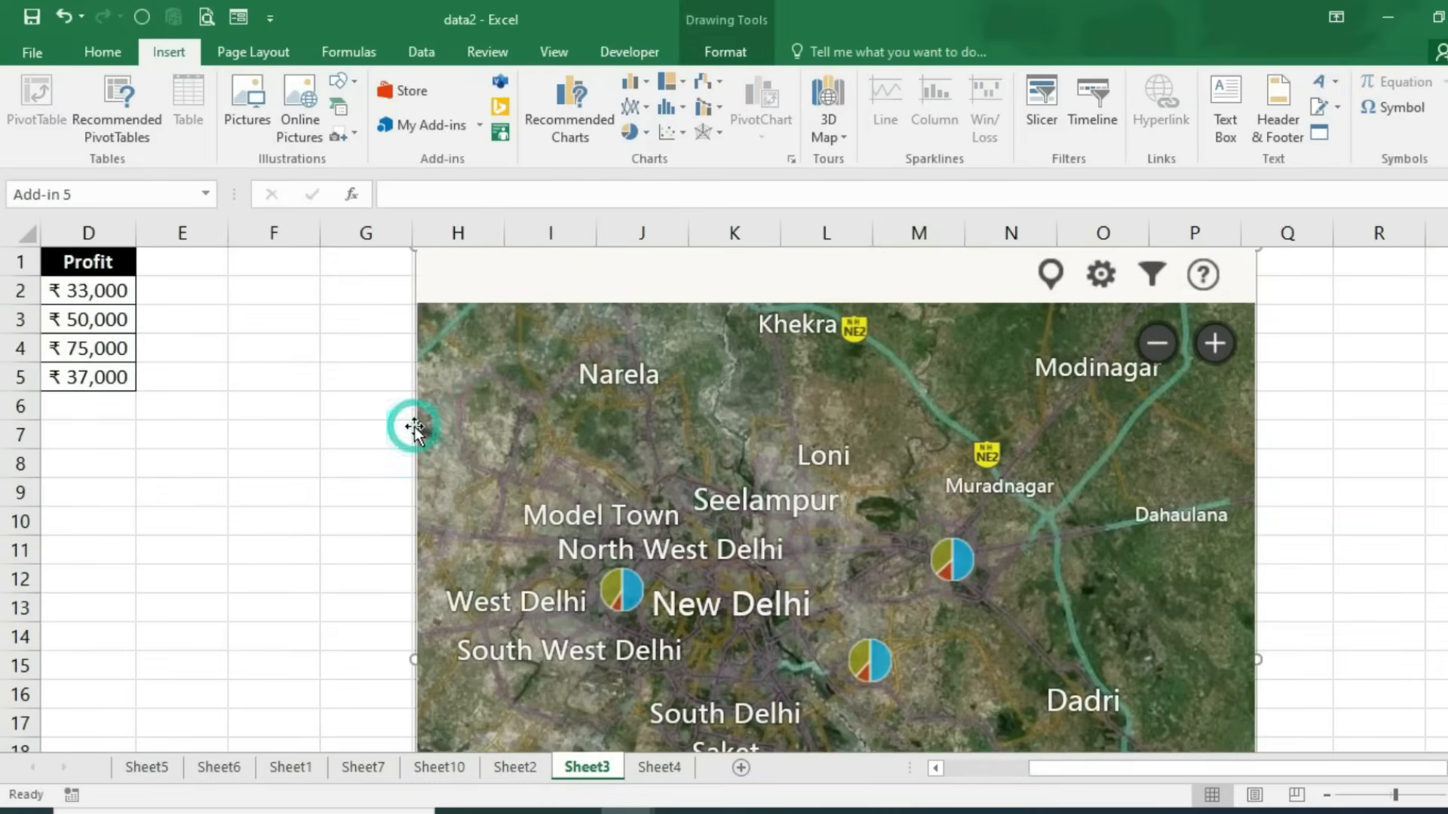
key(Delete)
Step: Select the Region table with its Sales, Expenses and Profit figures
drag(1012, 771, 944, 768)
ctrl+scroll(170, 551, up, 1)
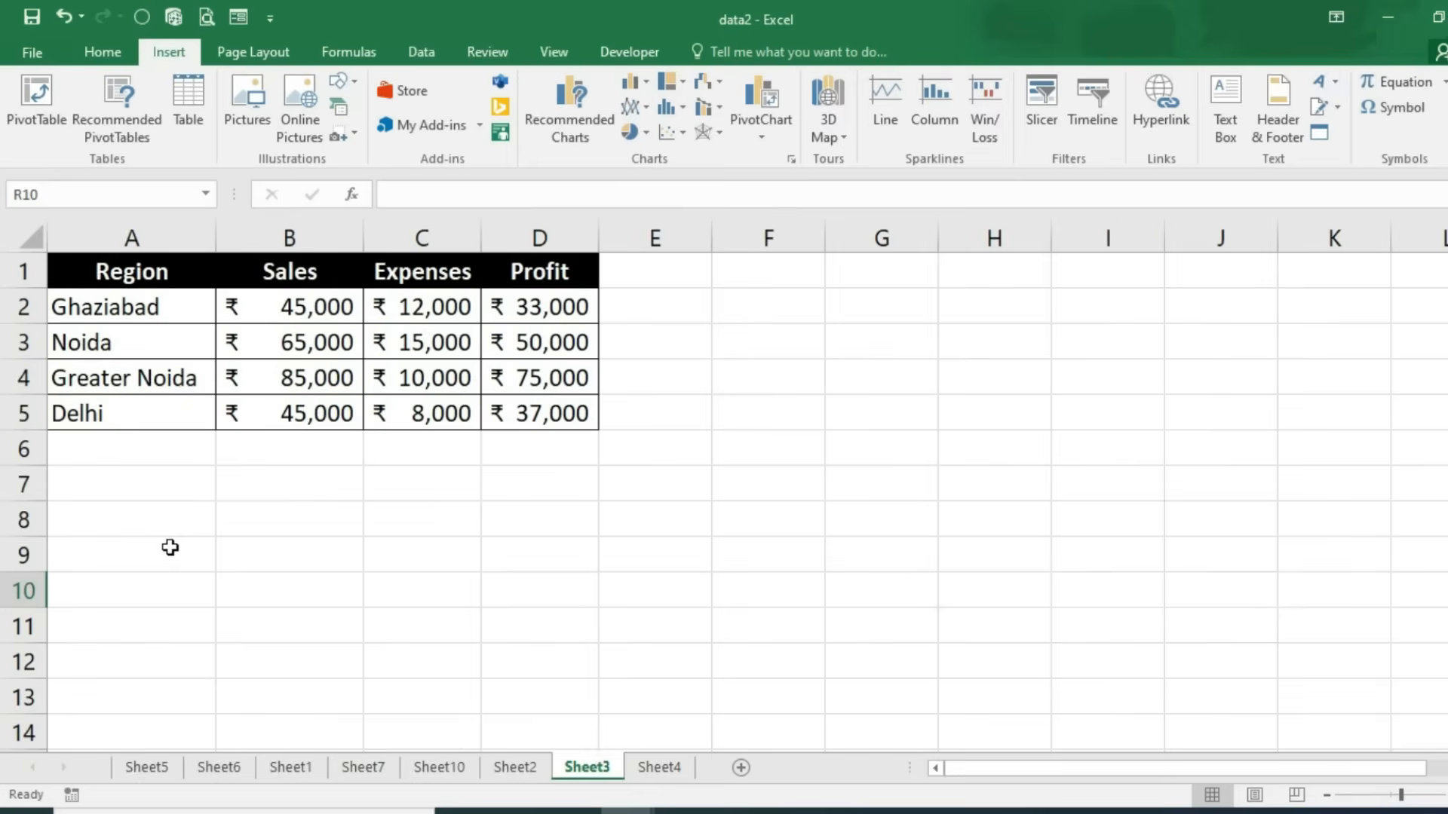
drag(114, 272, 527, 411)
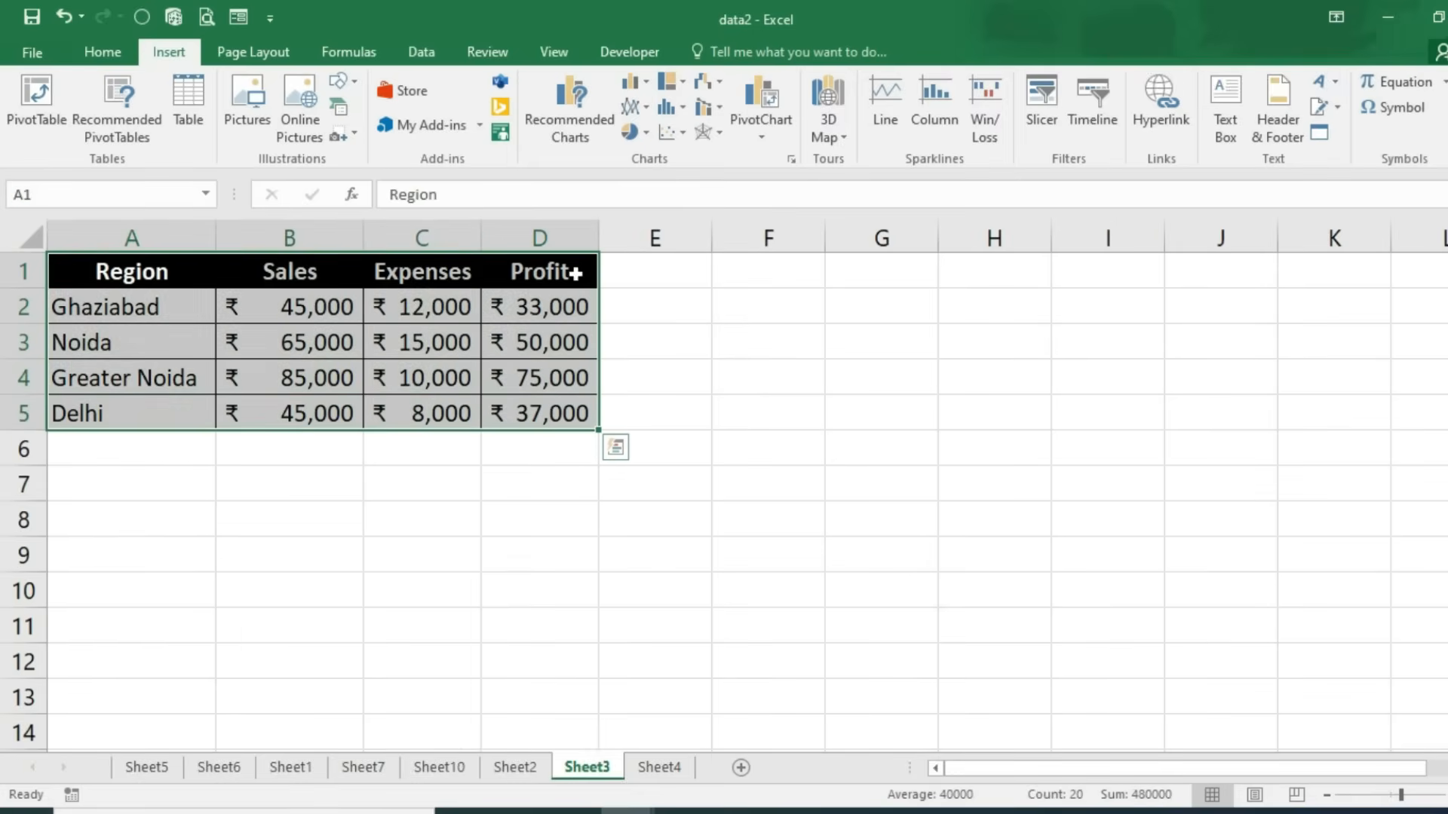
Step: Insert the recommended clustered column chart grouped by Sales, Expenses and Profit
click(608, 136)
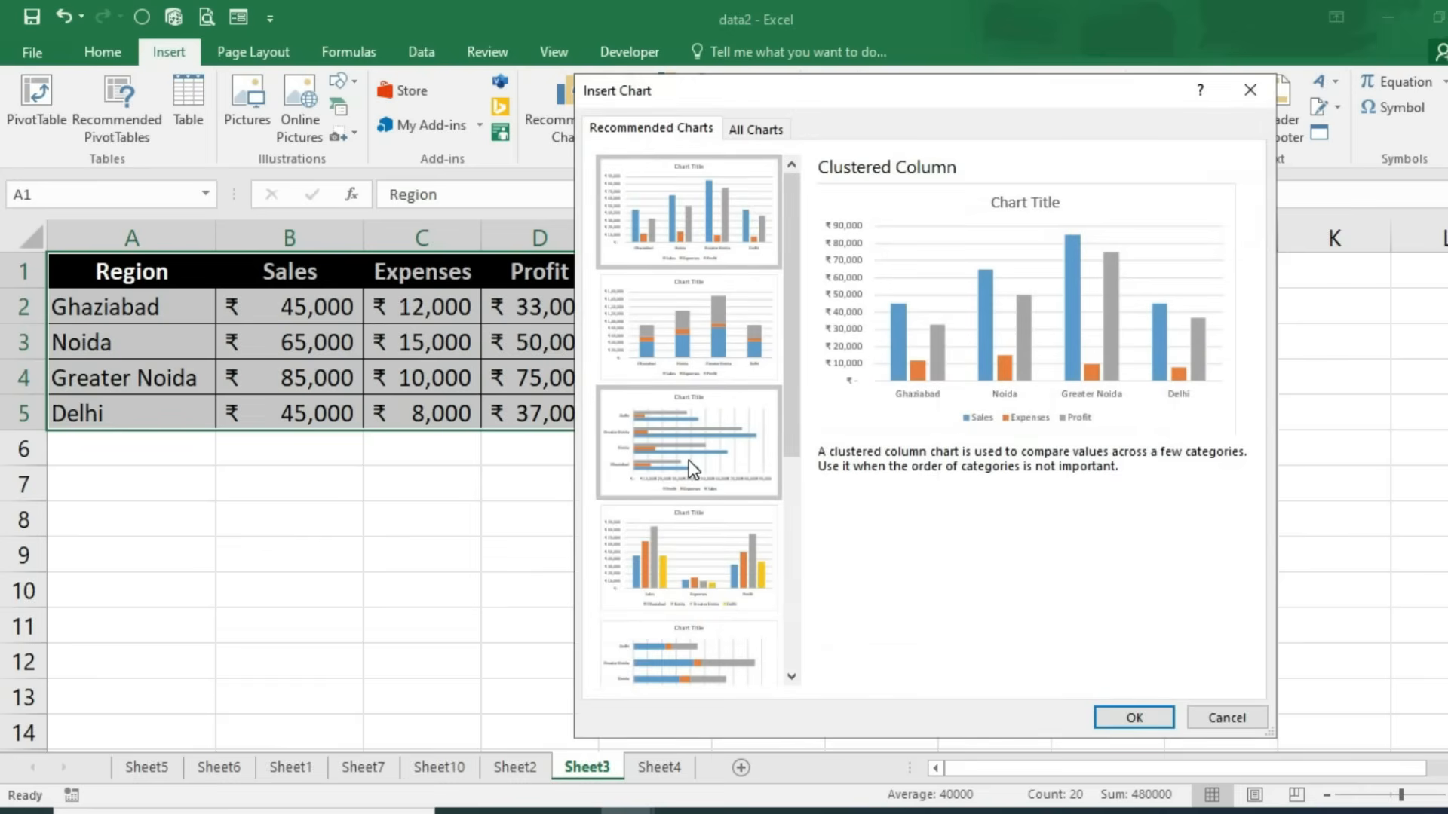
click(672, 564)
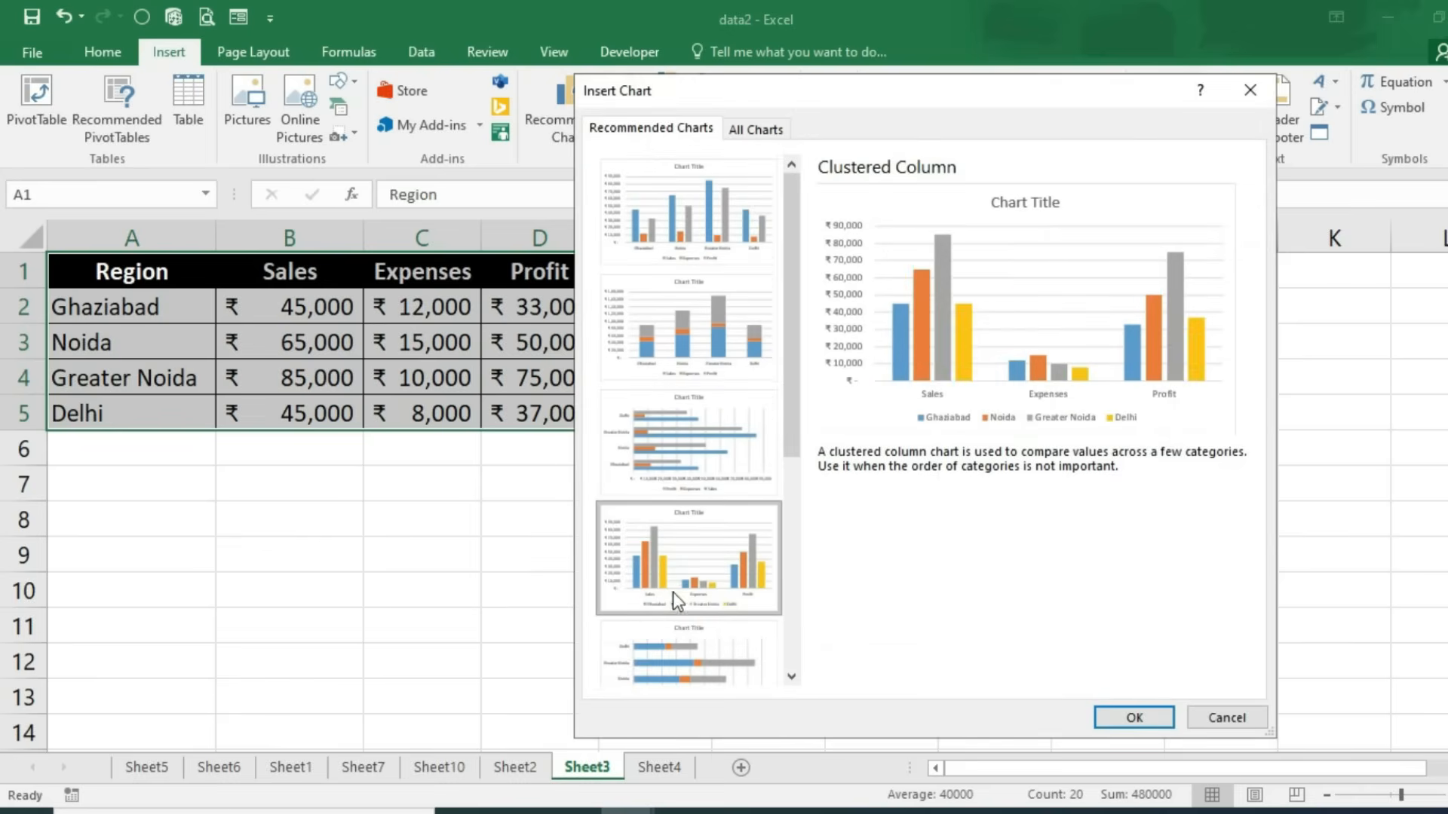
click(1132, 718)
Step: Move the chart right of the table and apply the dark grey chart style
drag(360, 614, 626, 603)
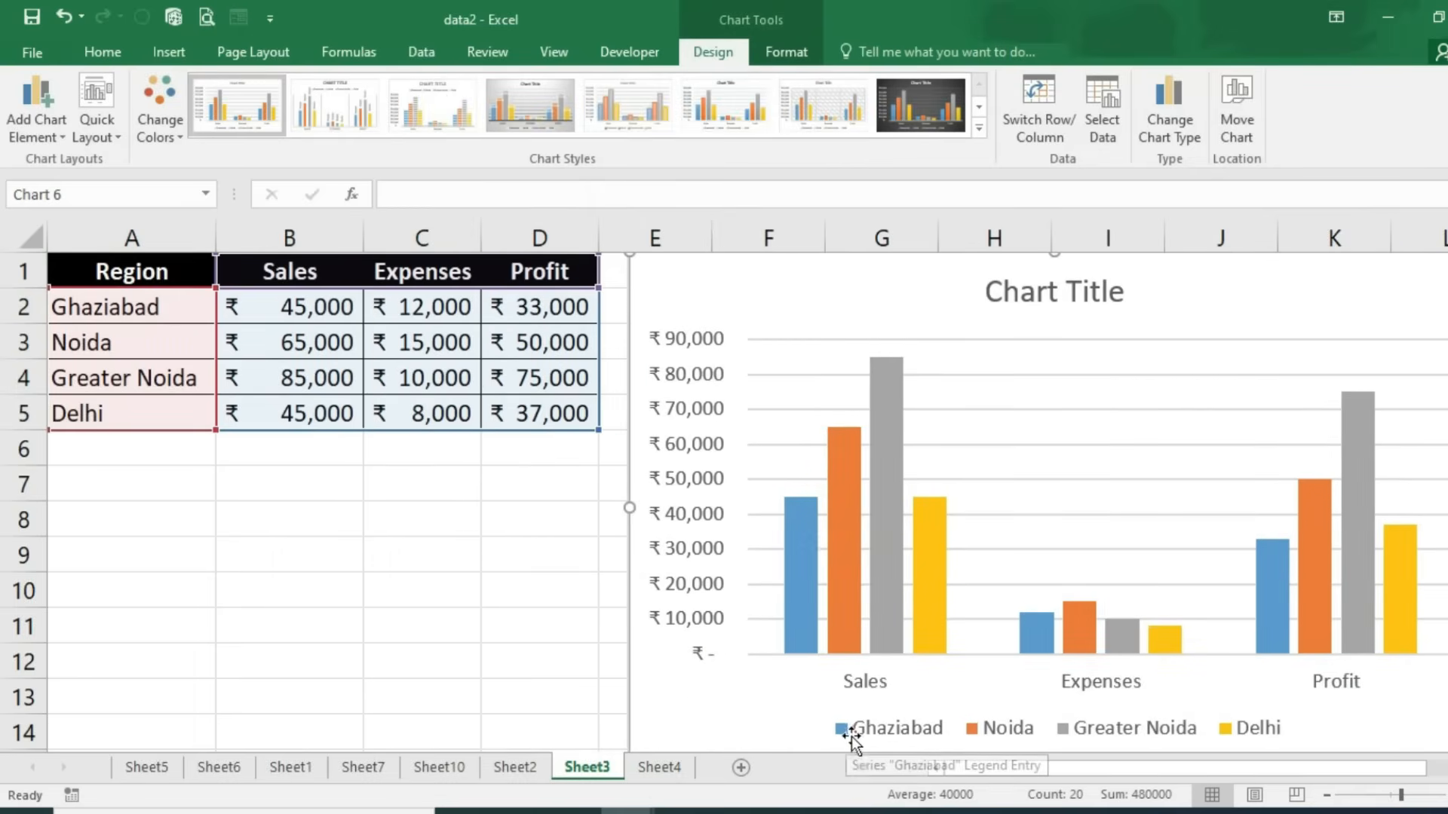
mouse_move(795, 601)
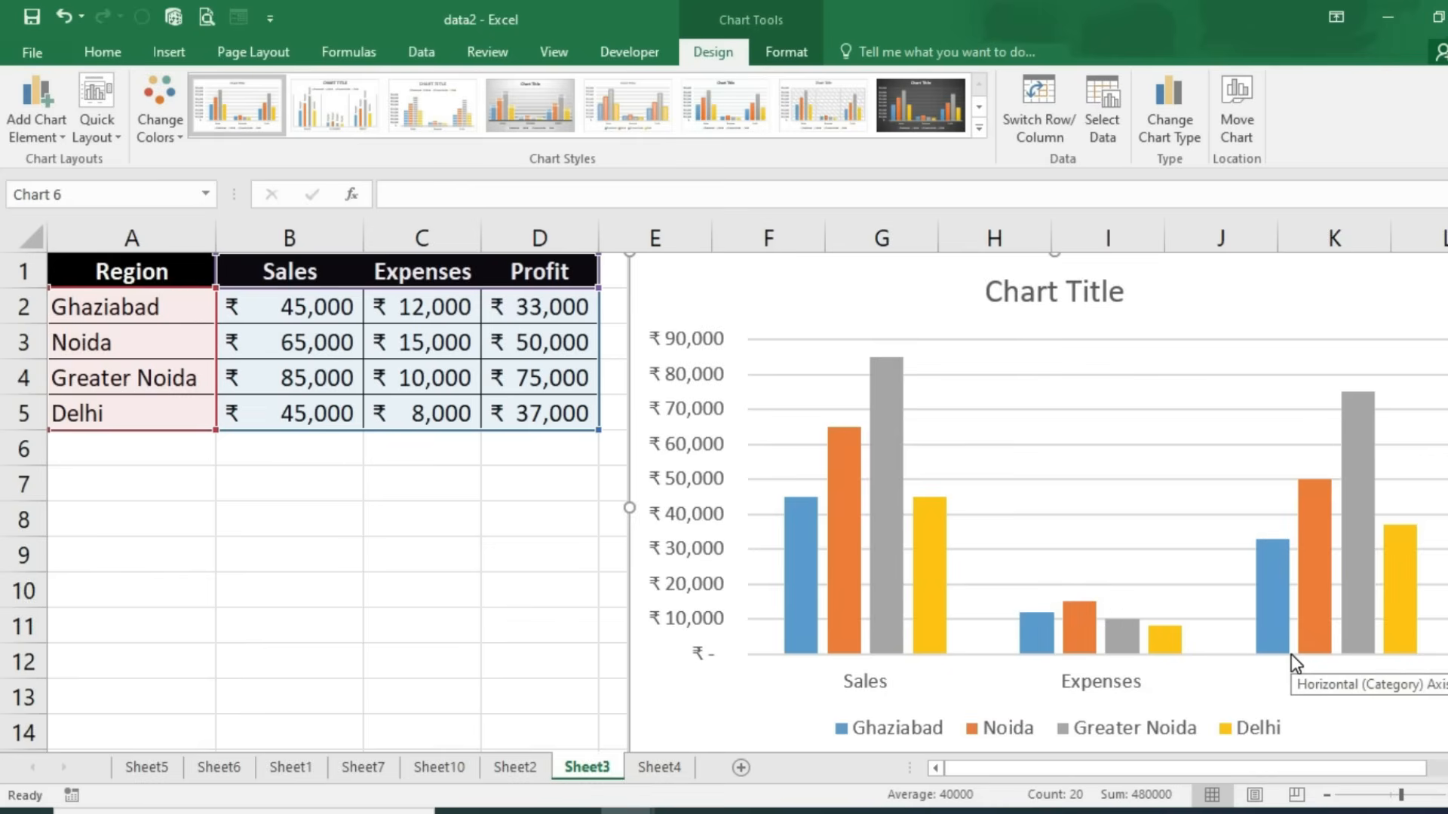
click(895, 112)
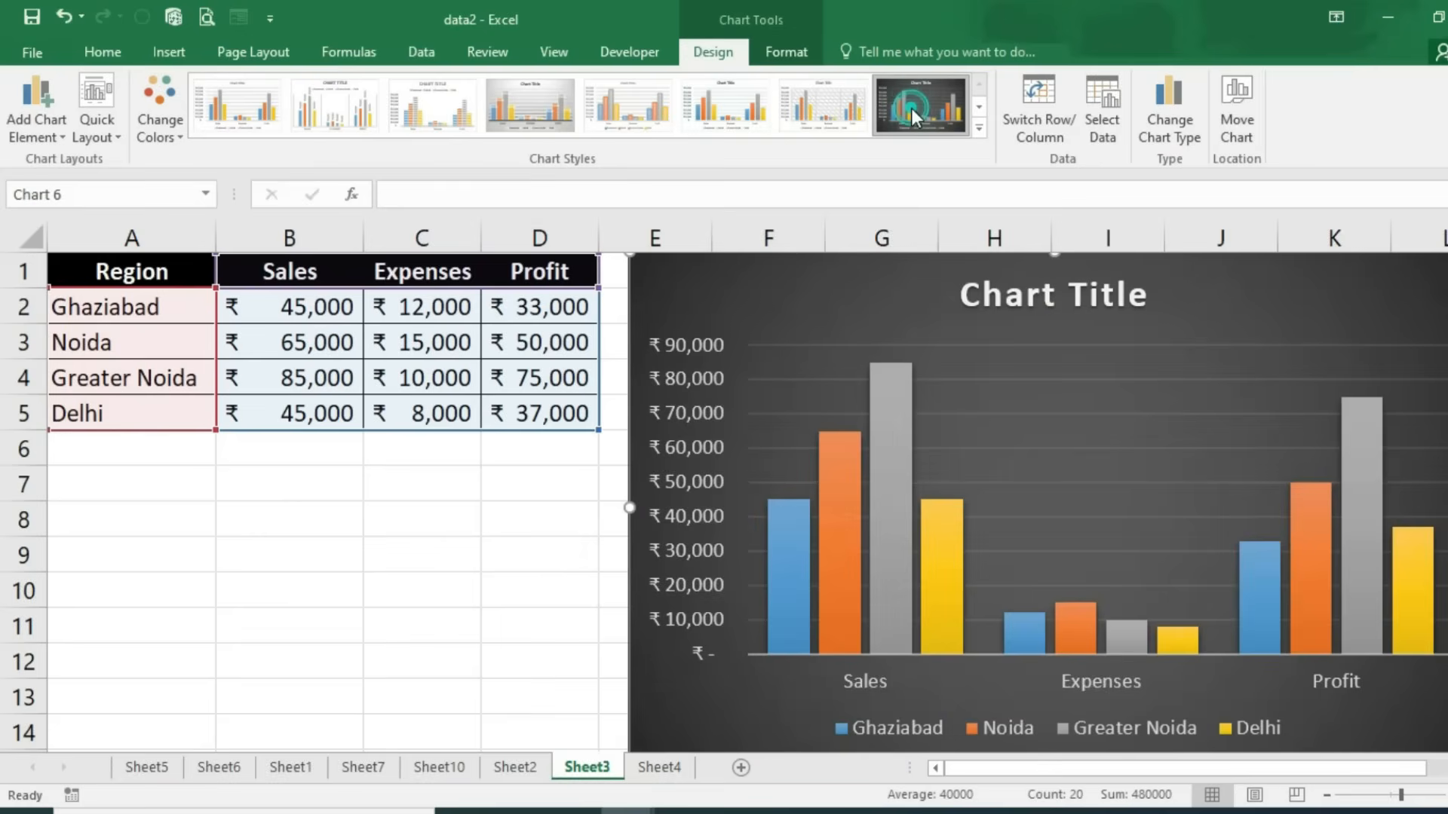
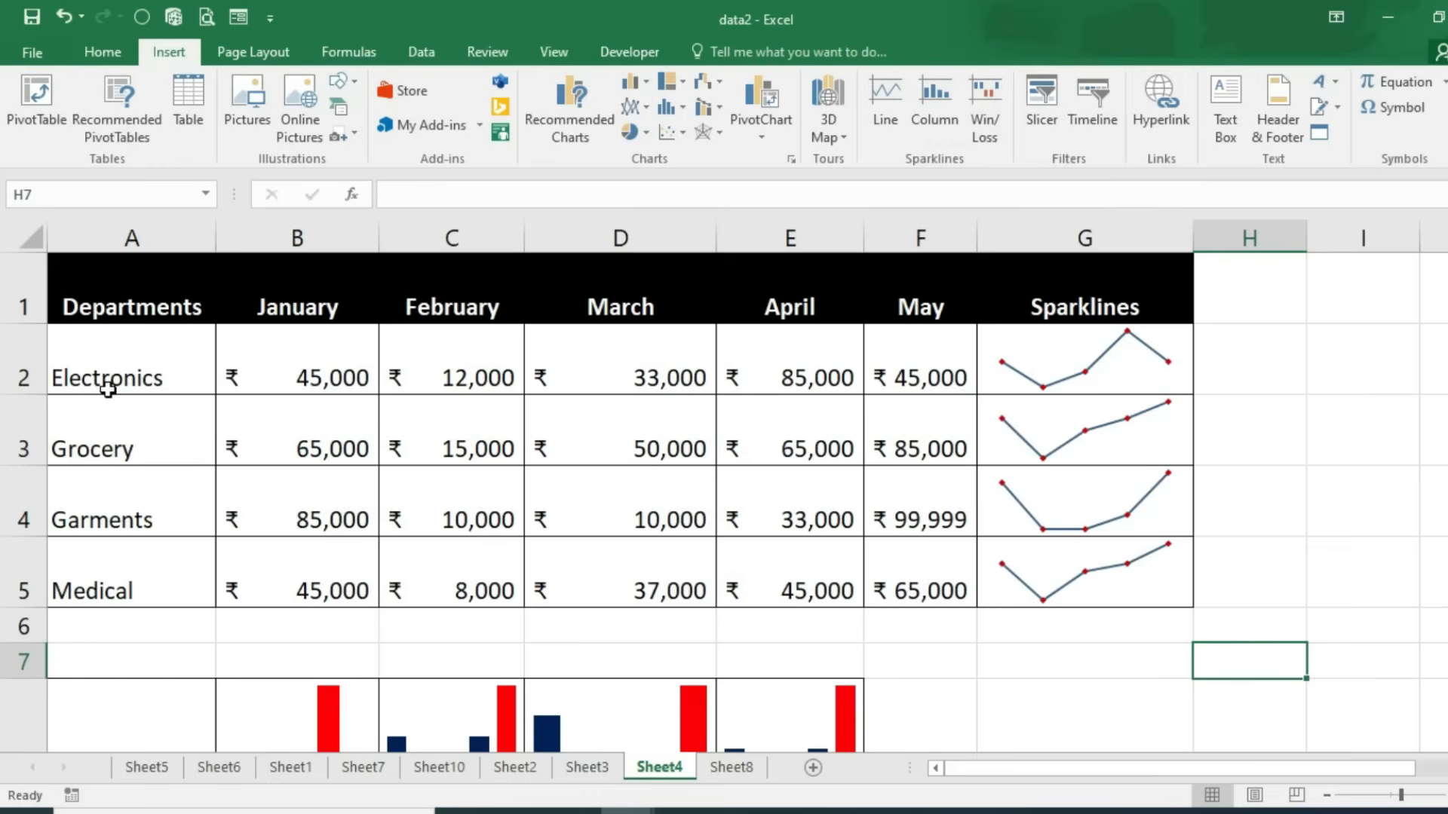
Step: Select Electronics' monthly sales values in the main table and the transposed table
click(106, 347)
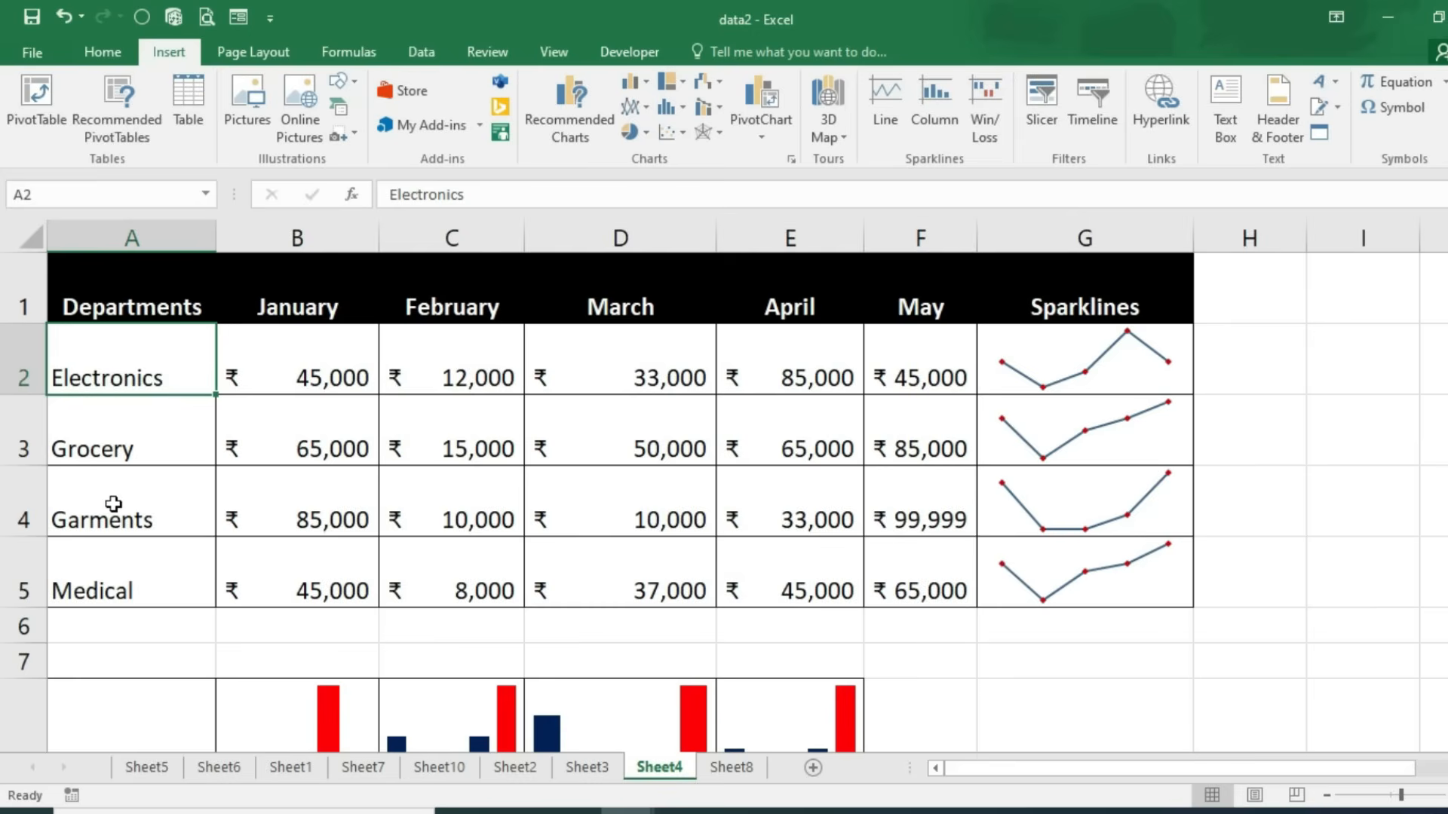
drag(297, 355, 309, 584)
drag(444, 370, 475, 591)
drag(620, 375, 625, 584)
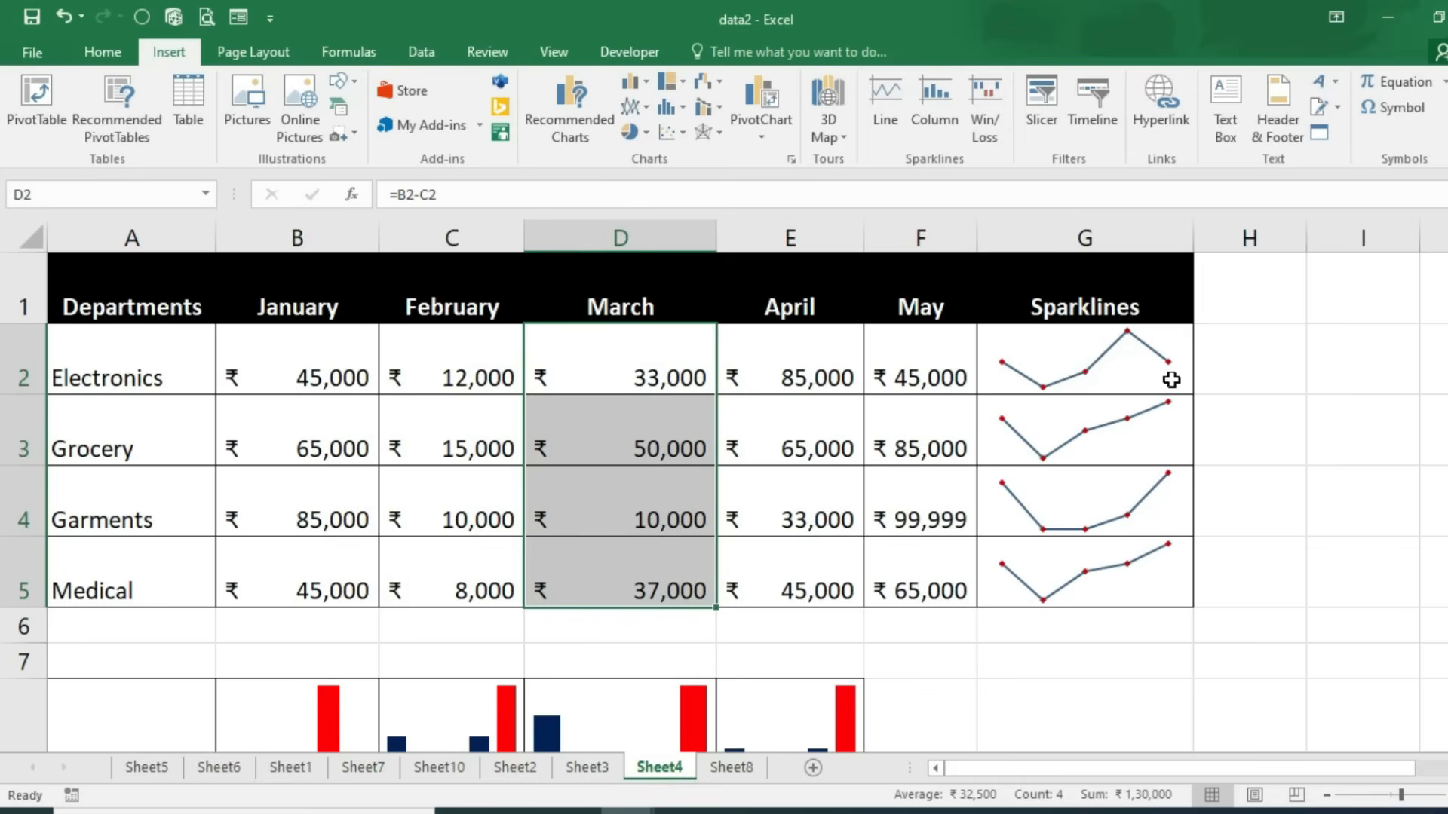
mouse_move(614, 609)
scroll(614, 609, down, 3)
scroll(612, 608, up, 2)
scroll(612, 608, down, 2)
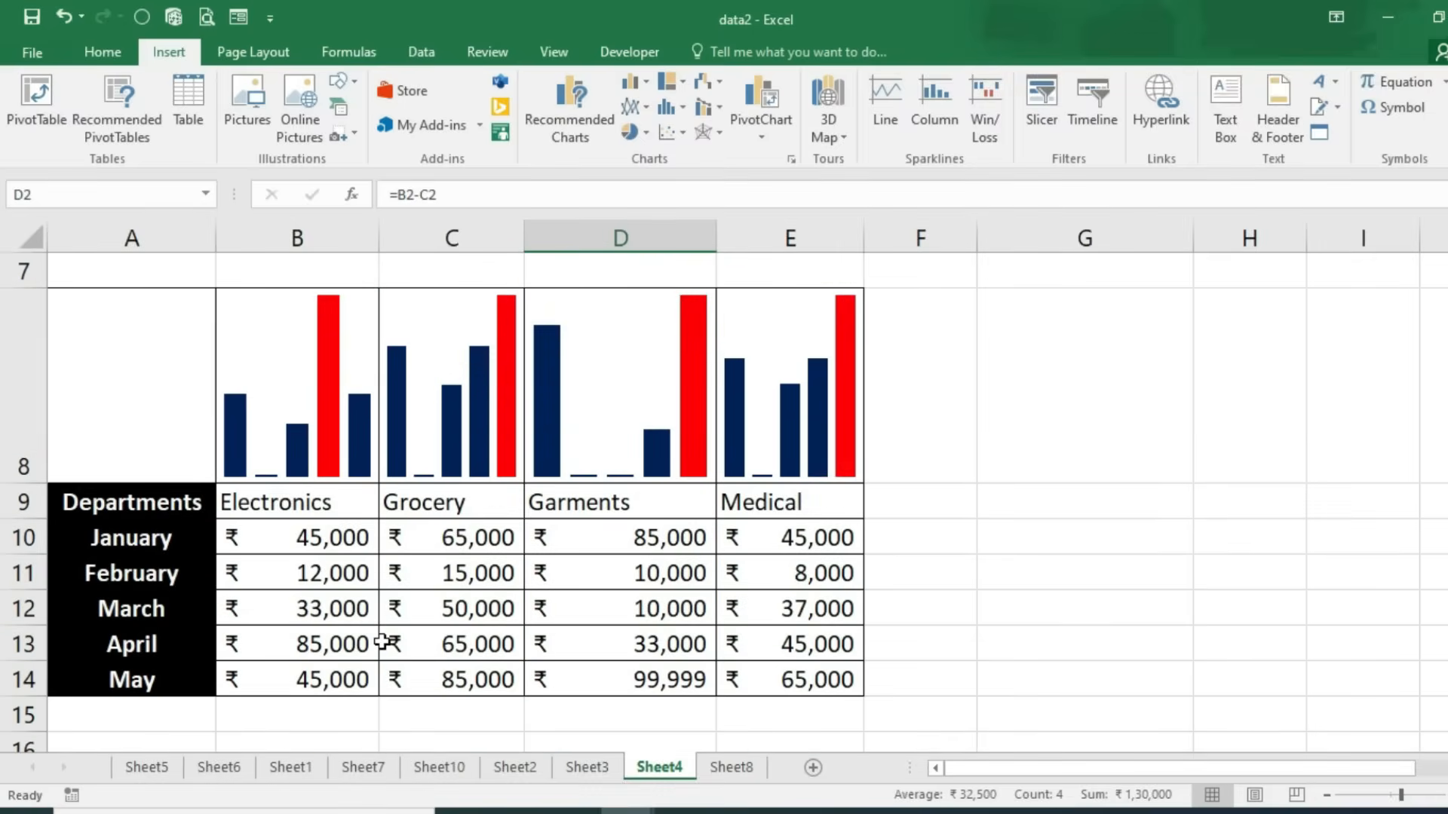
click(140, 520)
drag(515, 507, 770, 507)
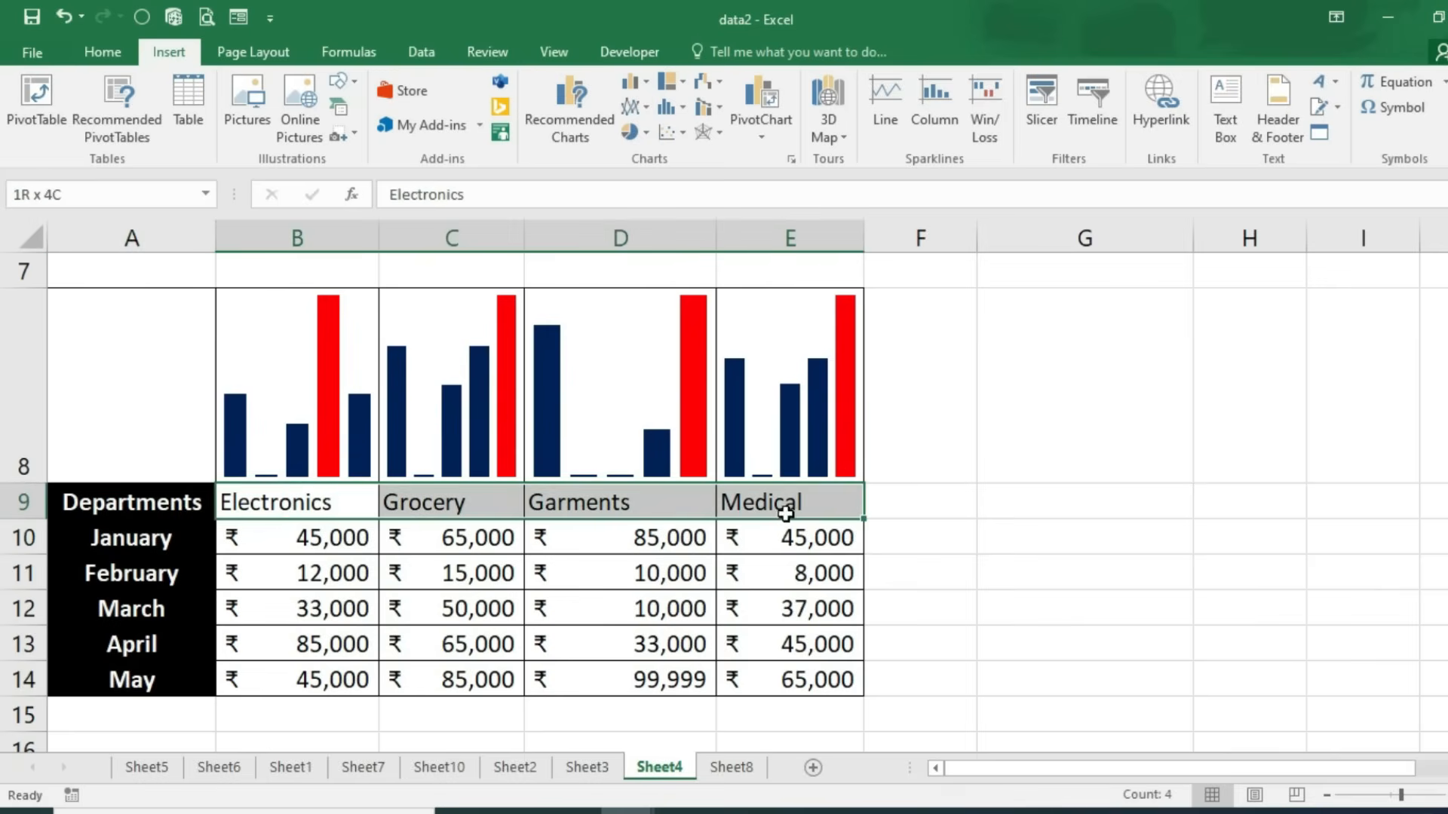
drag(372, 550, 338, 683)
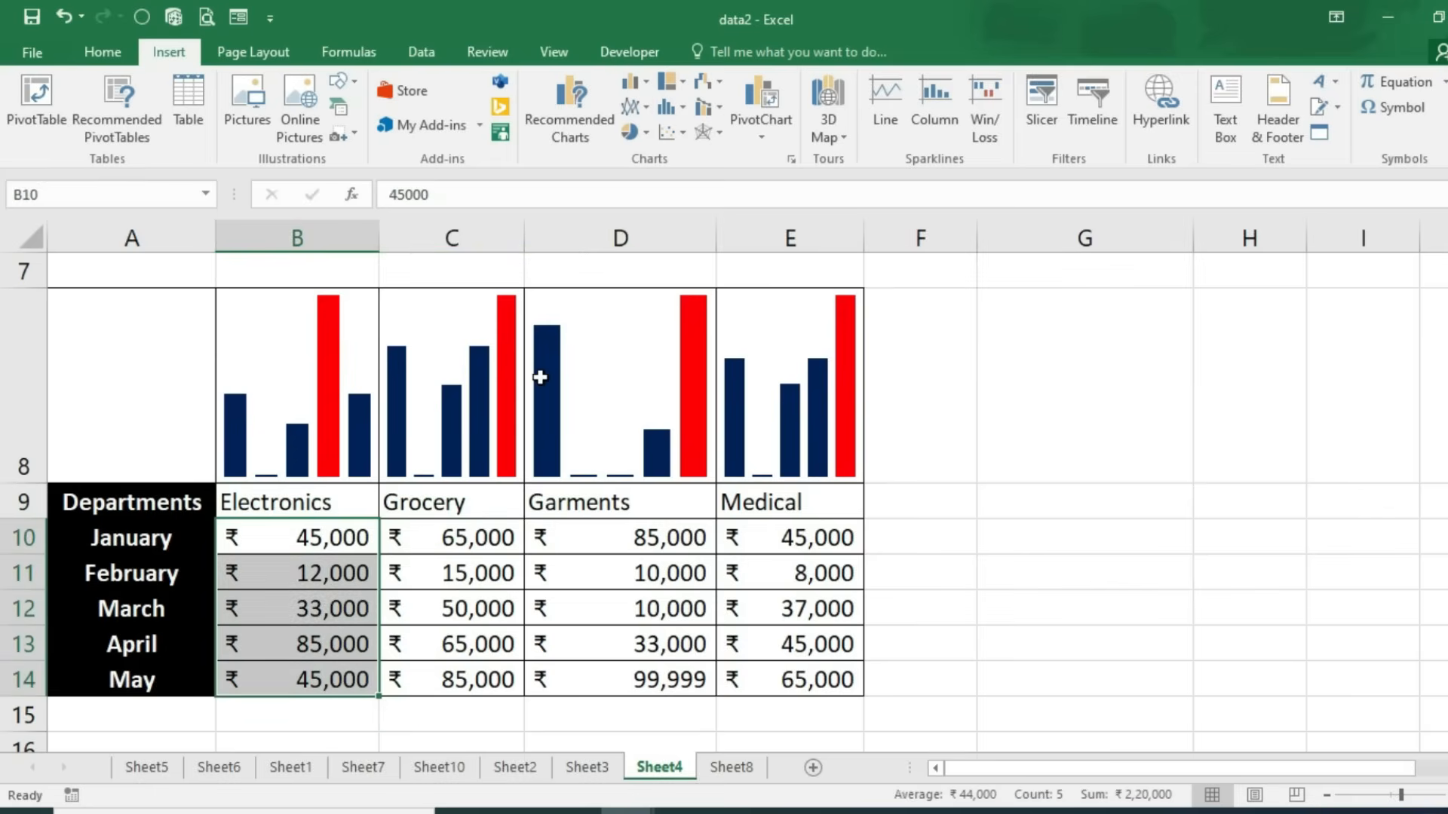
scroll(630, 582, up, 2)
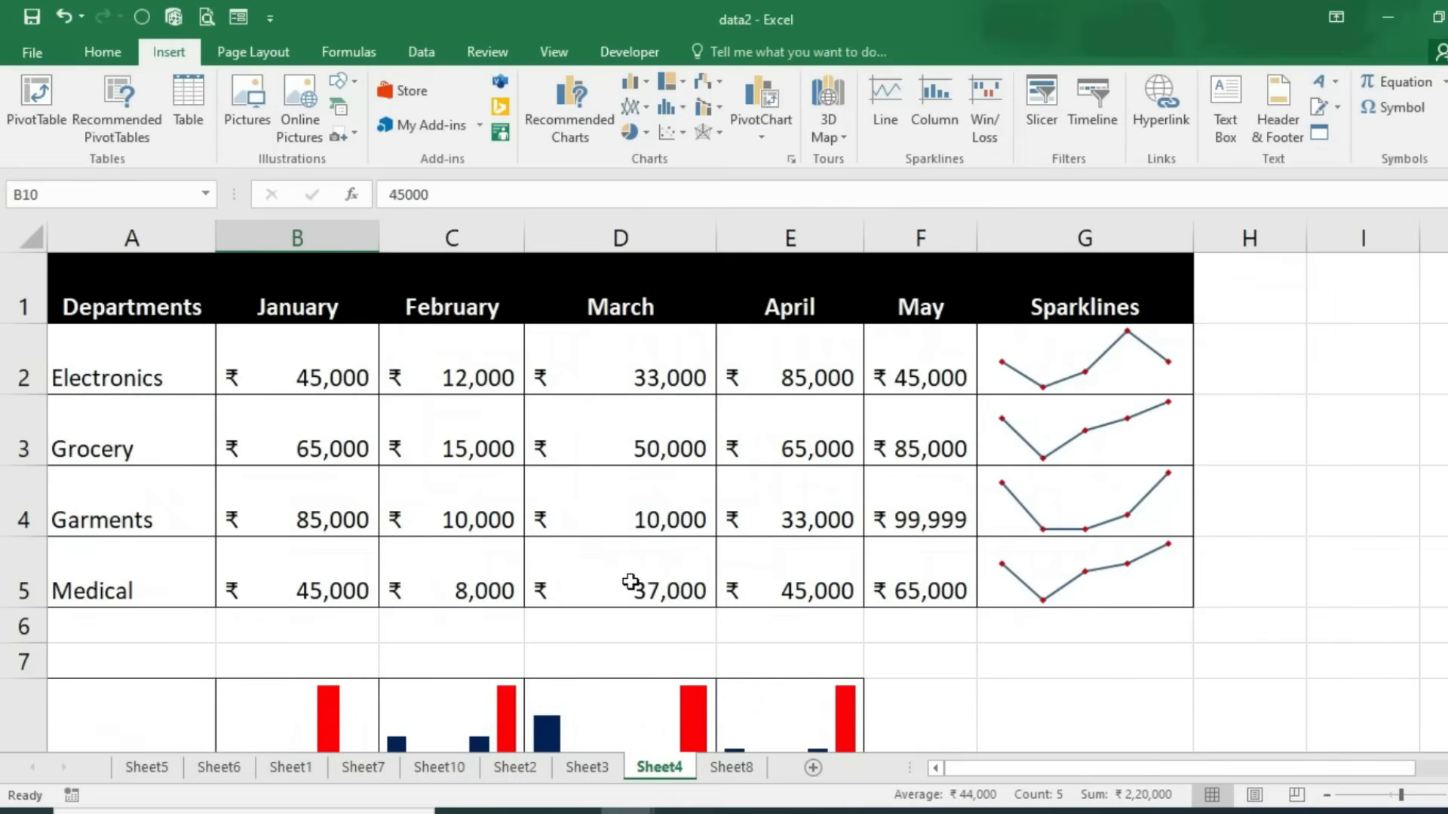
Step: Clear the existing sparklines from G2:G5
drag(1103, 370, 1101, 584)
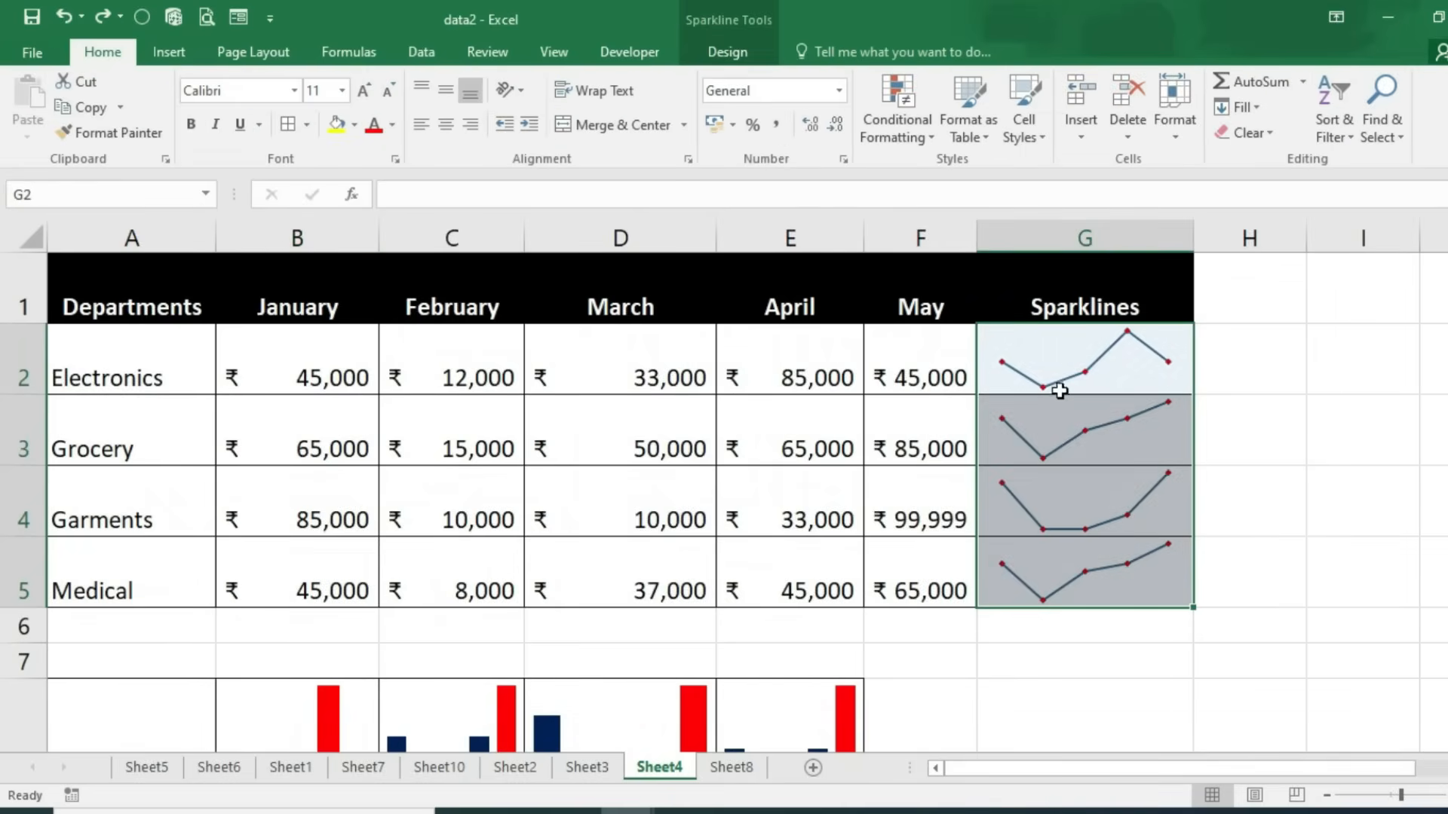
click(1312, 429)
drag(1093, 358, 1112, 558)
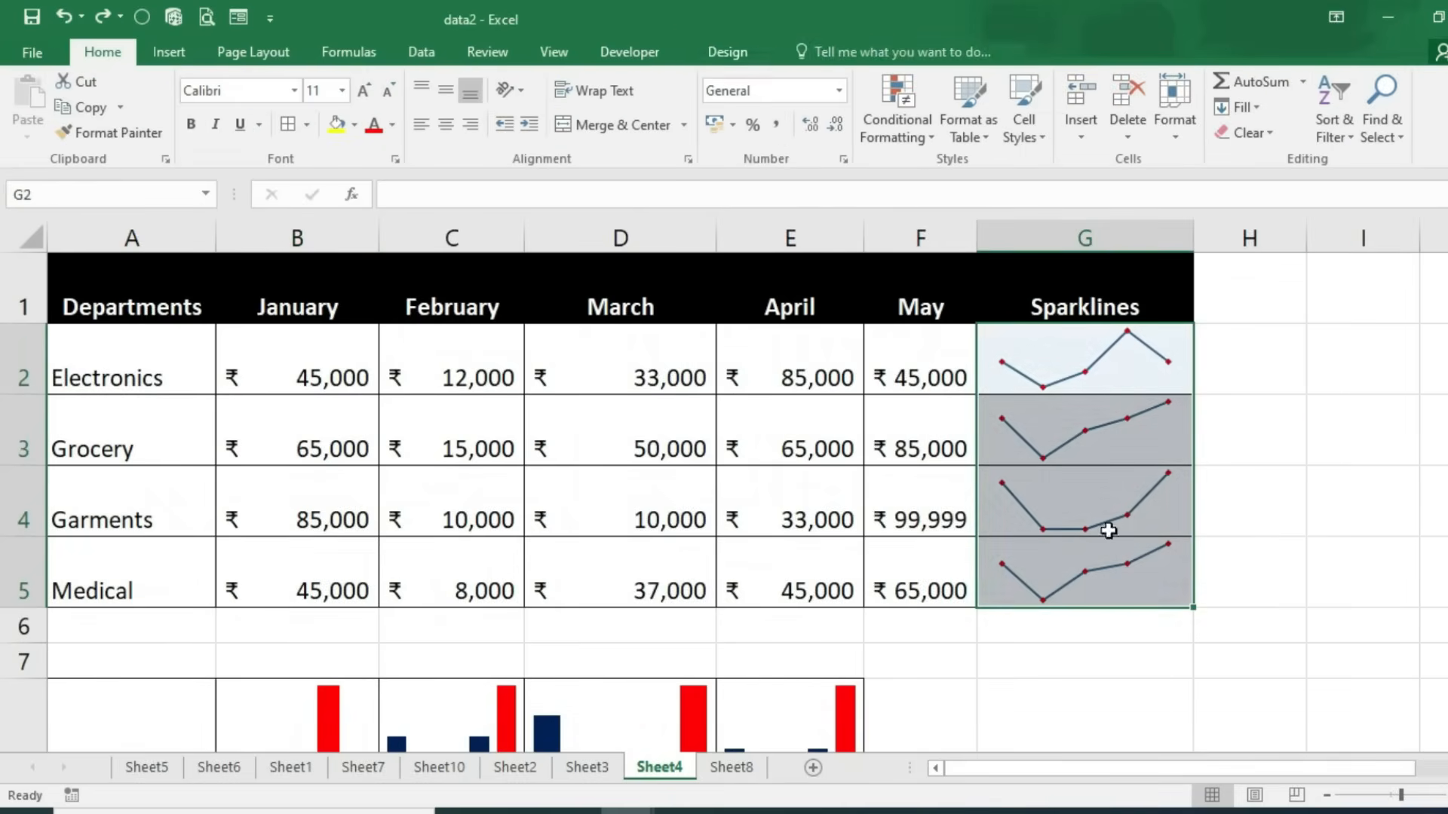
click(746, 52)
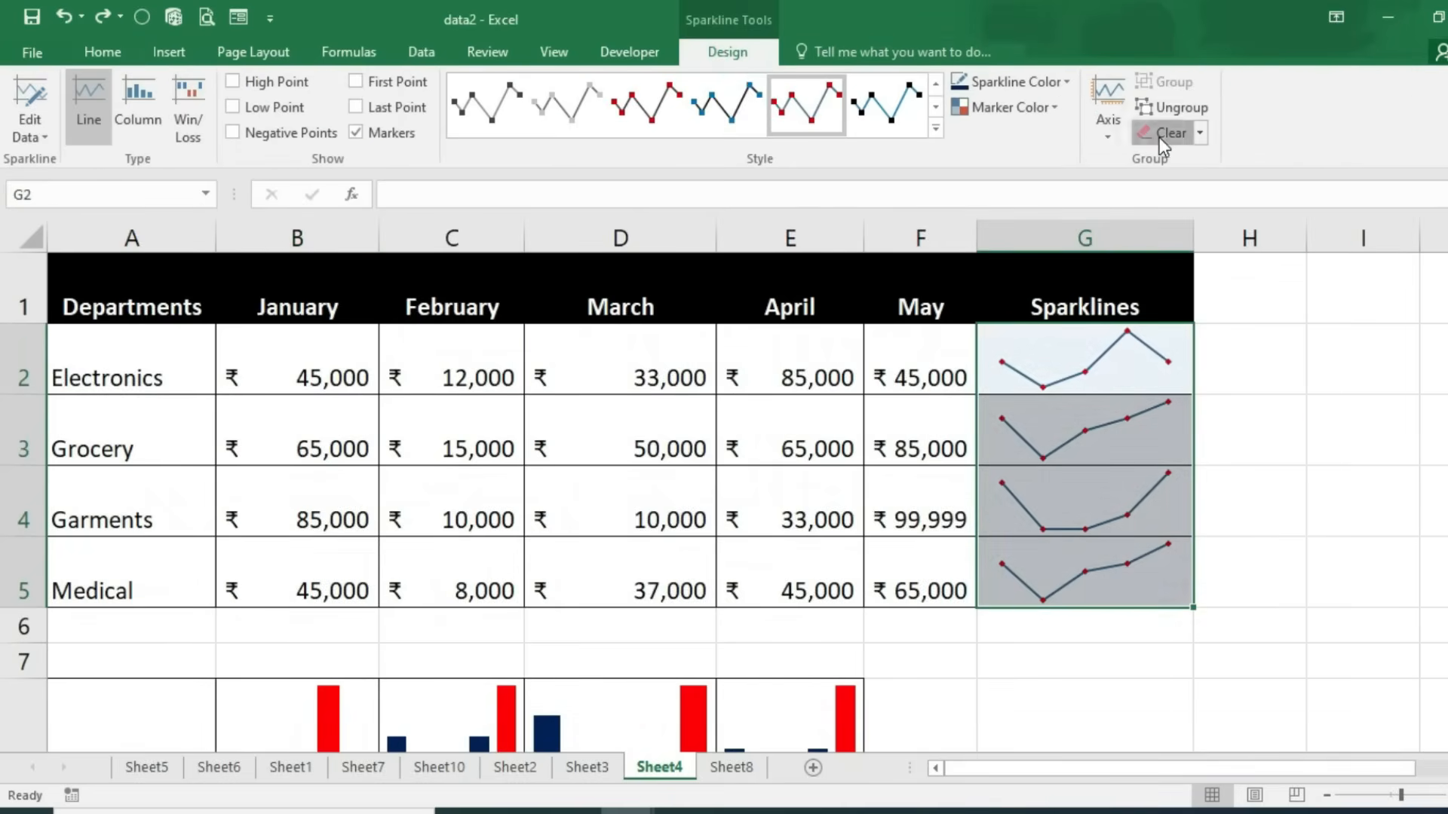
click(1160, 134)
click(1312, 476)
Step: Insert a line sparkline in G2 using data range B2:F2
click(1129, 373)
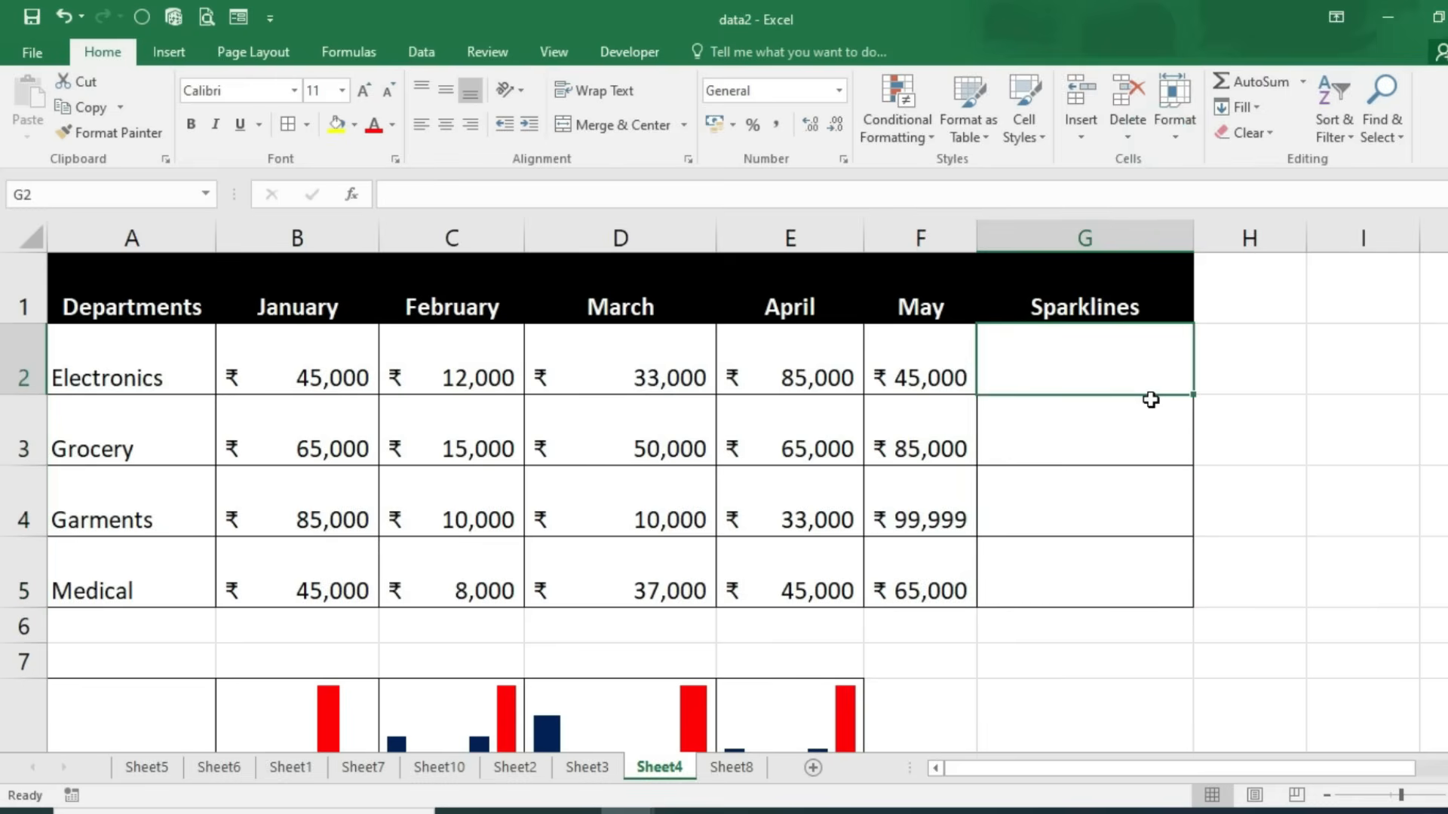
click(169, 52)
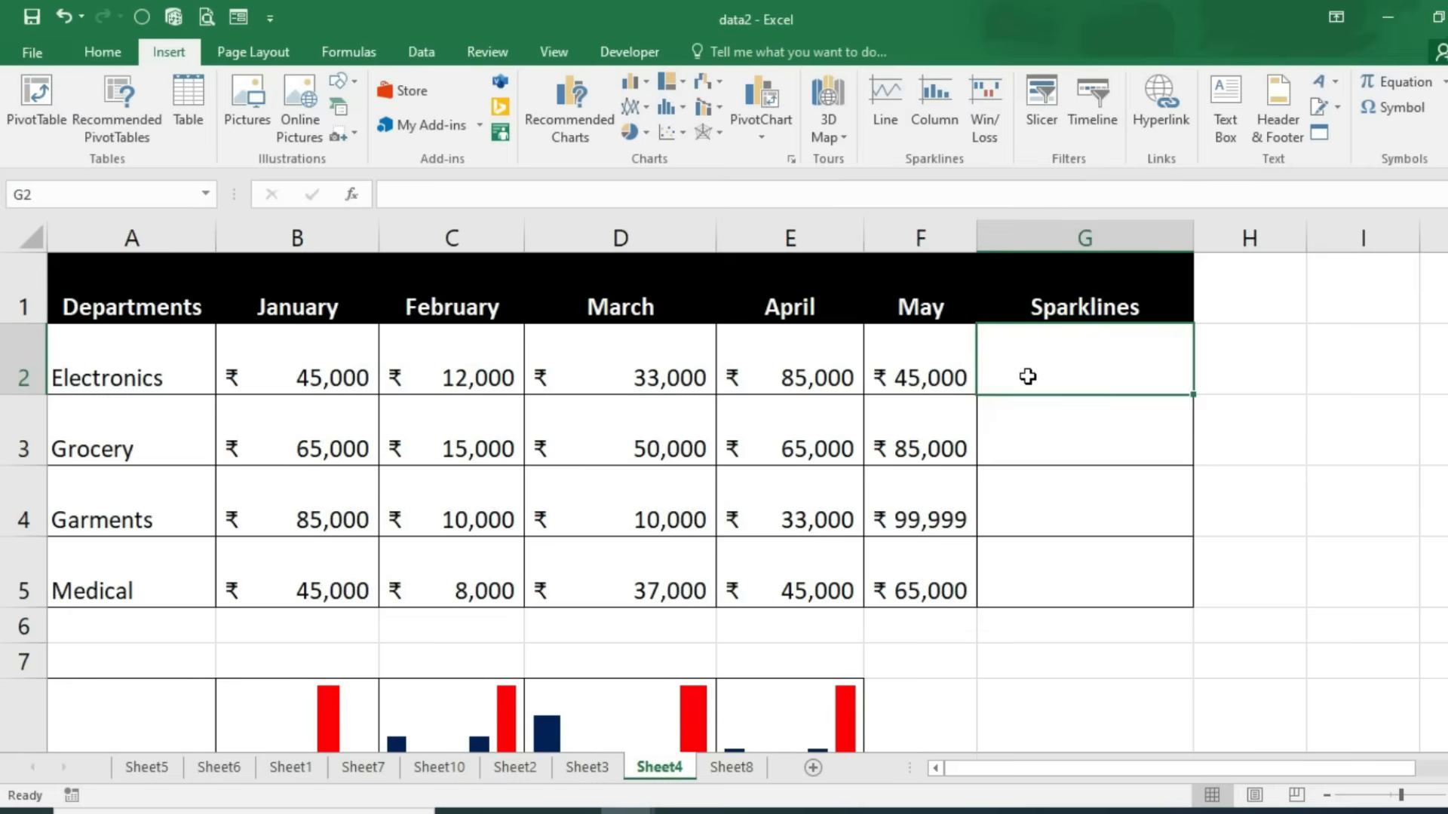
click(879, 92)
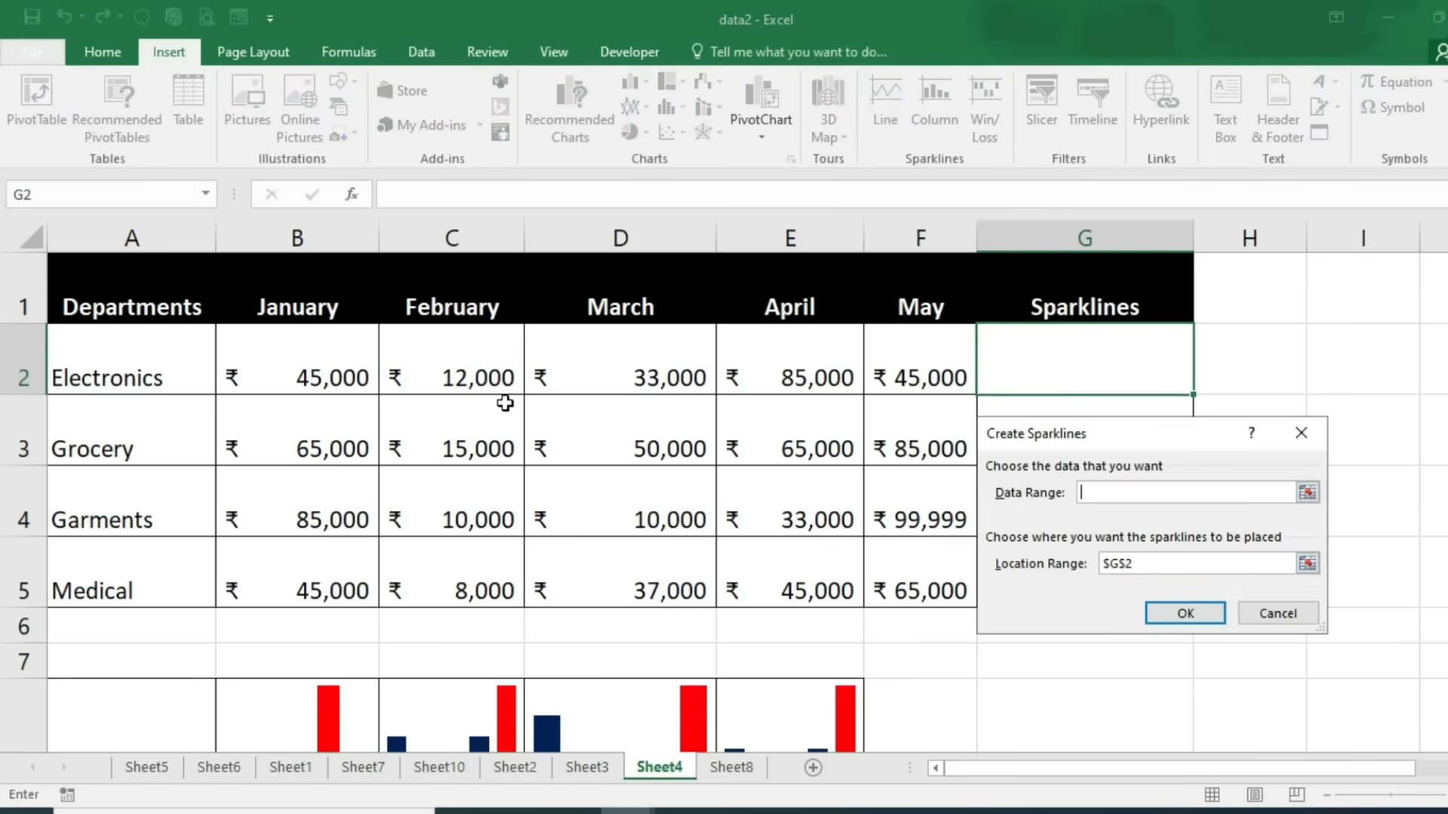
drag(315, 368, 882, 368)
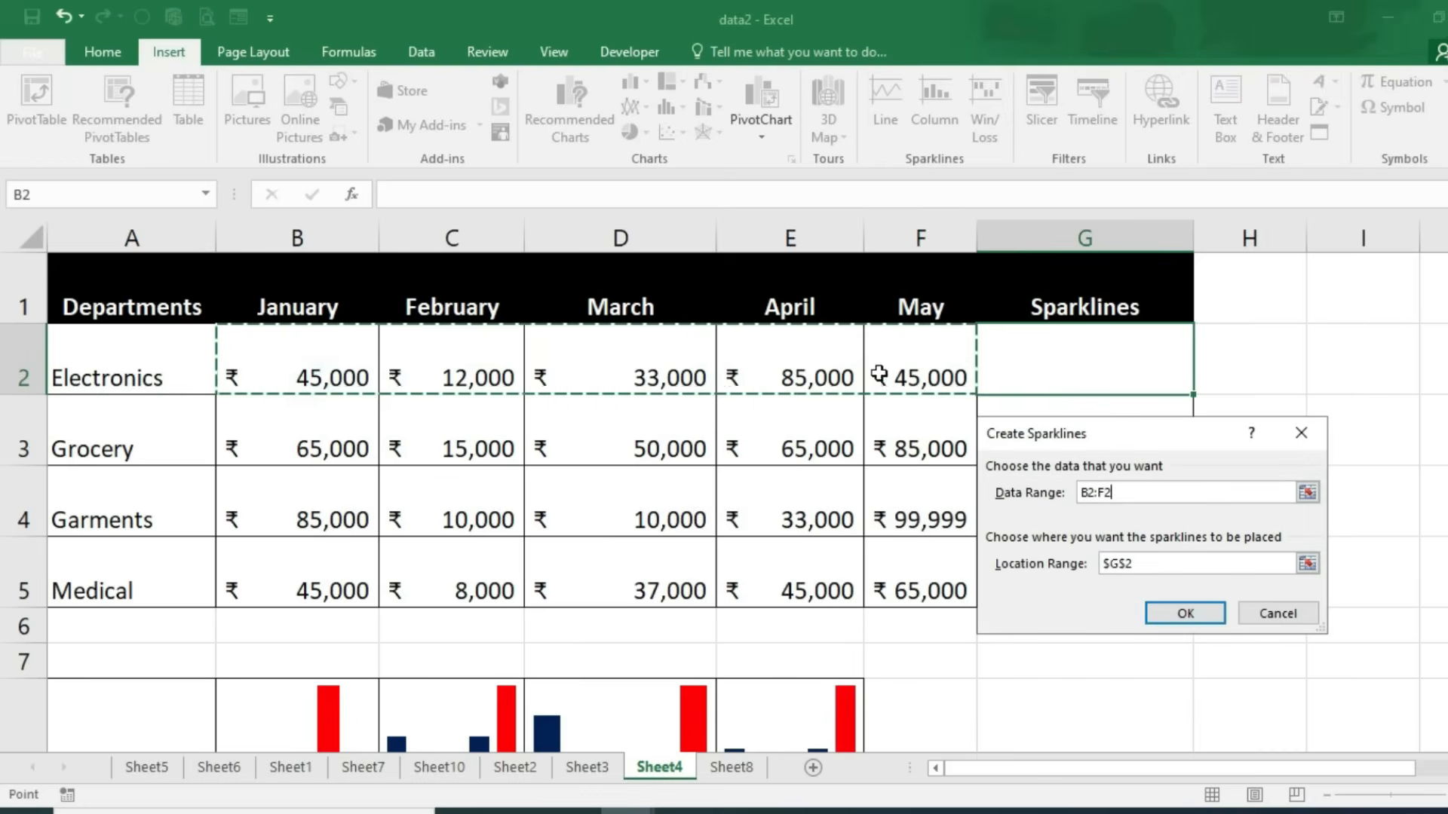
click(1199, 615)
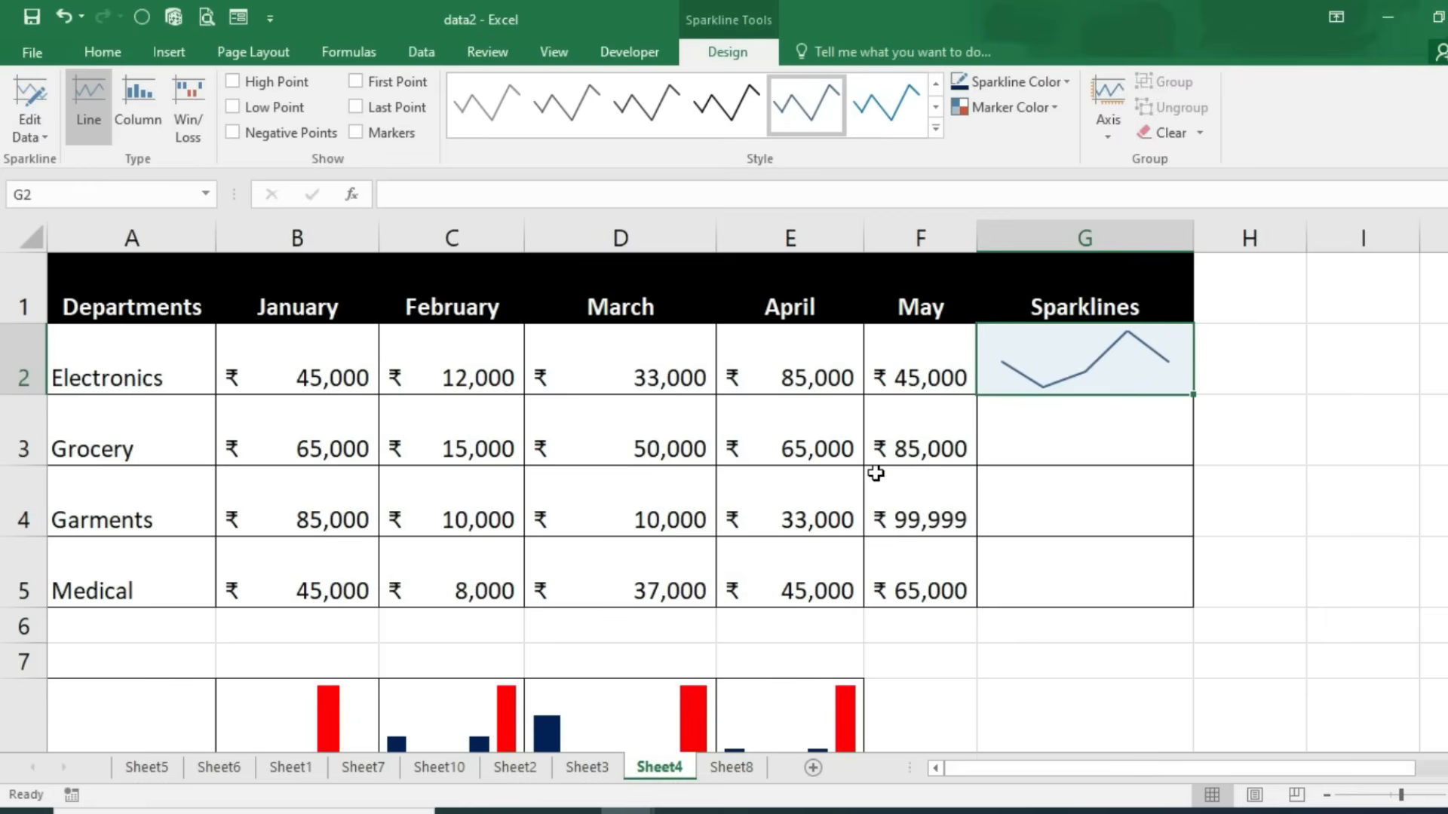
Step: Show markers, apply the dark line/red marker style, and copy the sparkline to G3:G5
click(356, 133)
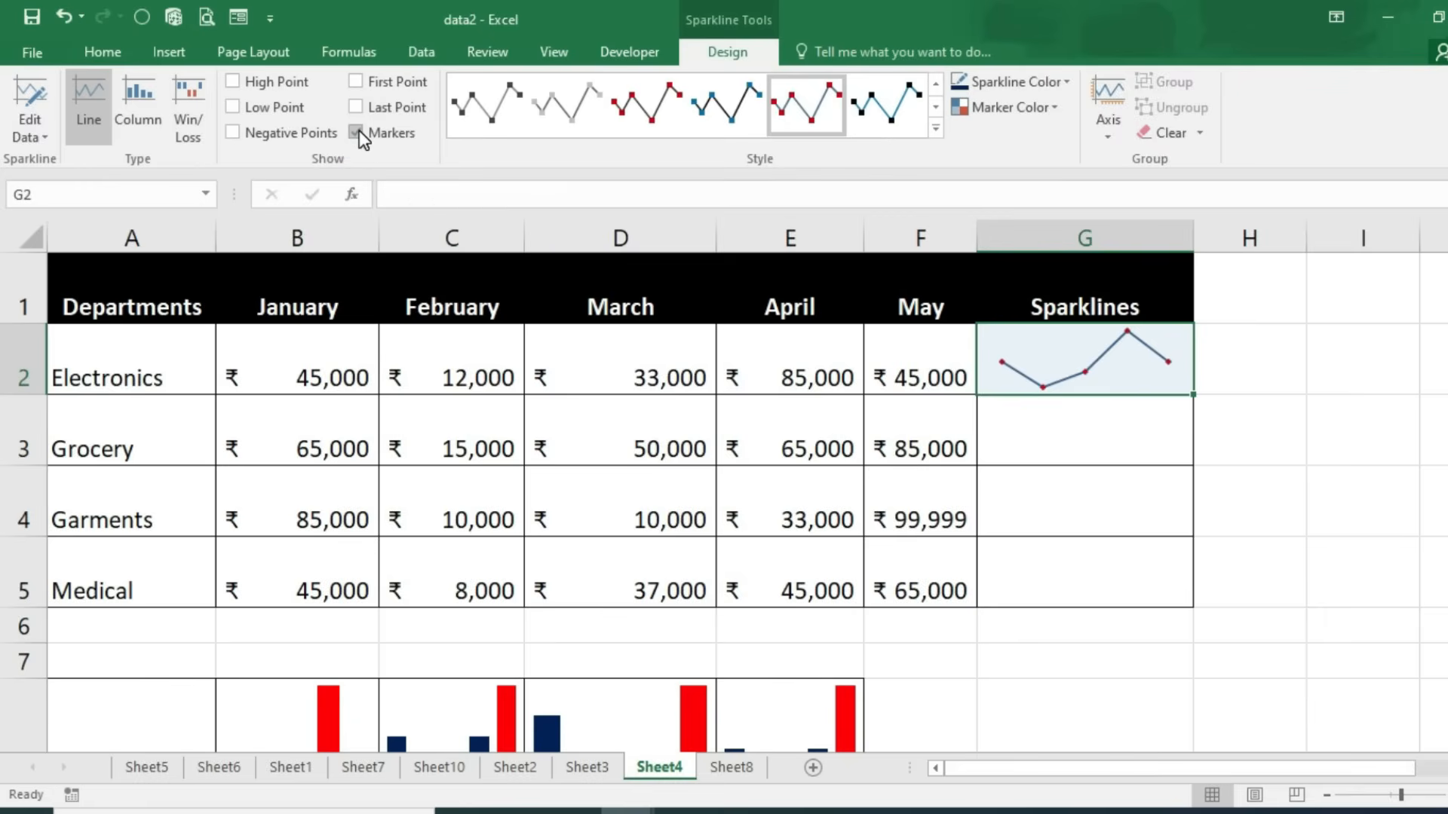
click(891, 124)
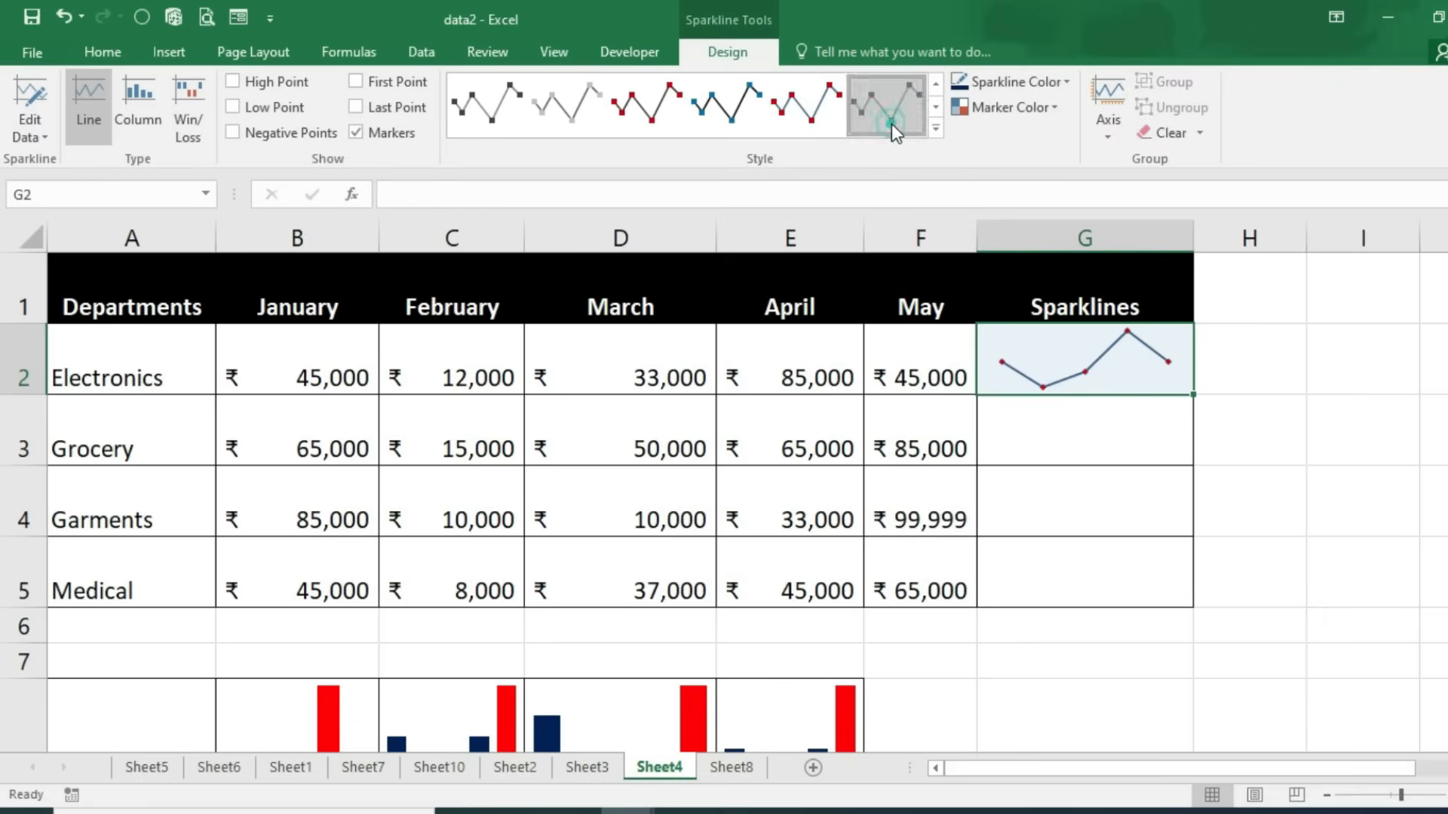
click(658, 117)
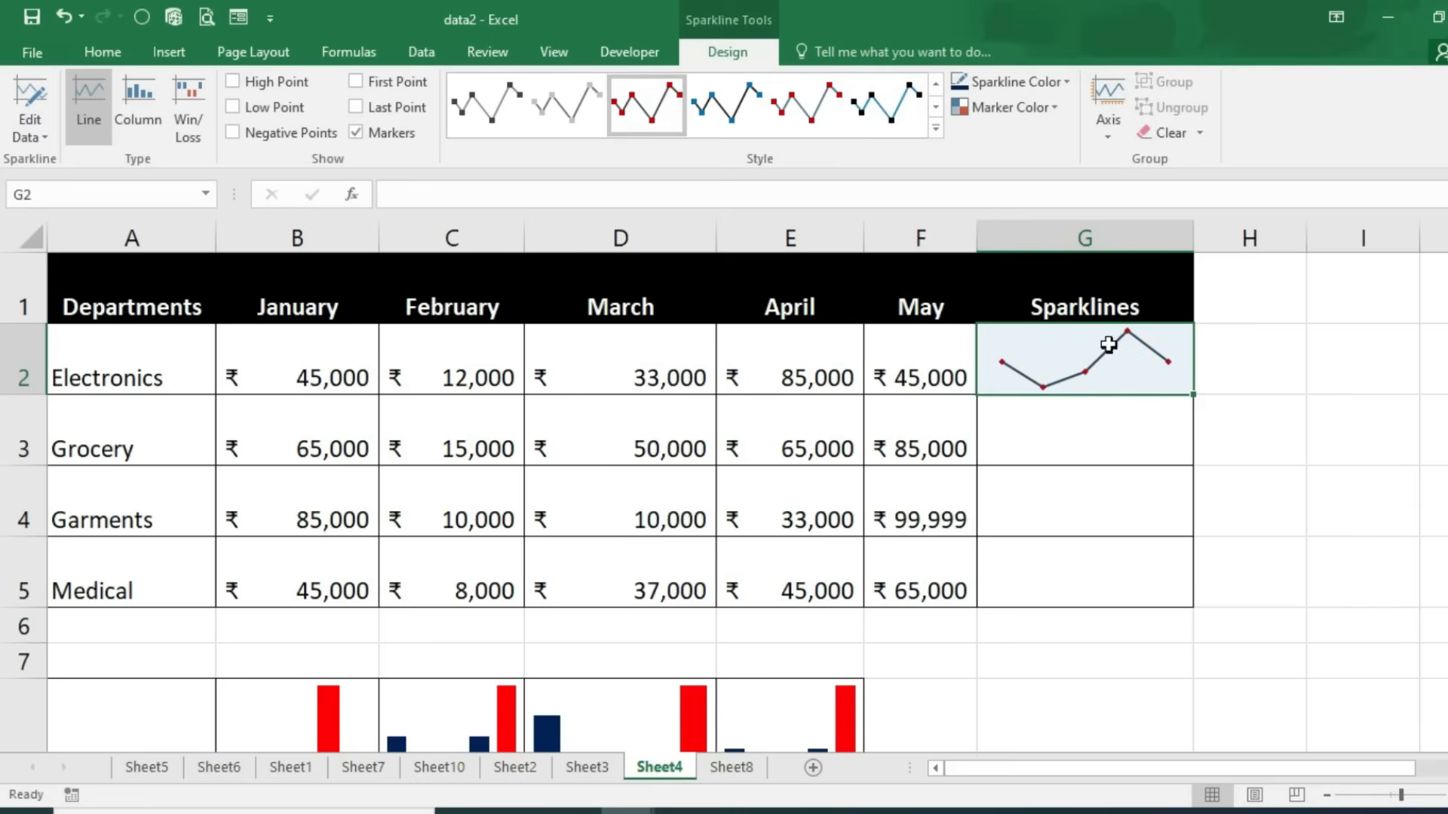
drag(1195, 395, 1190, 610)
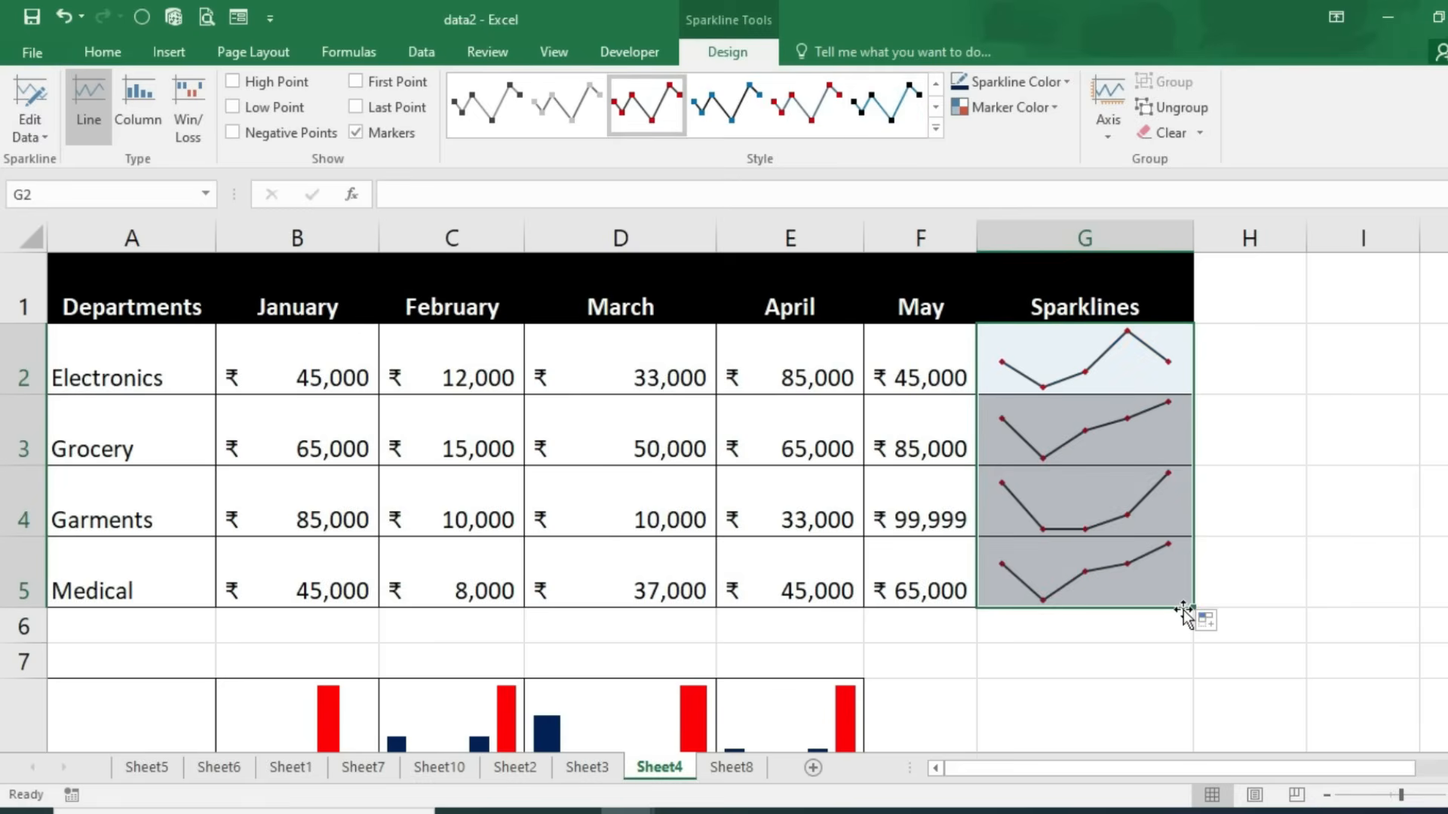
Step: Change Garments' March sales in D4 to 90000
click(325, 590)
click(452, 588)
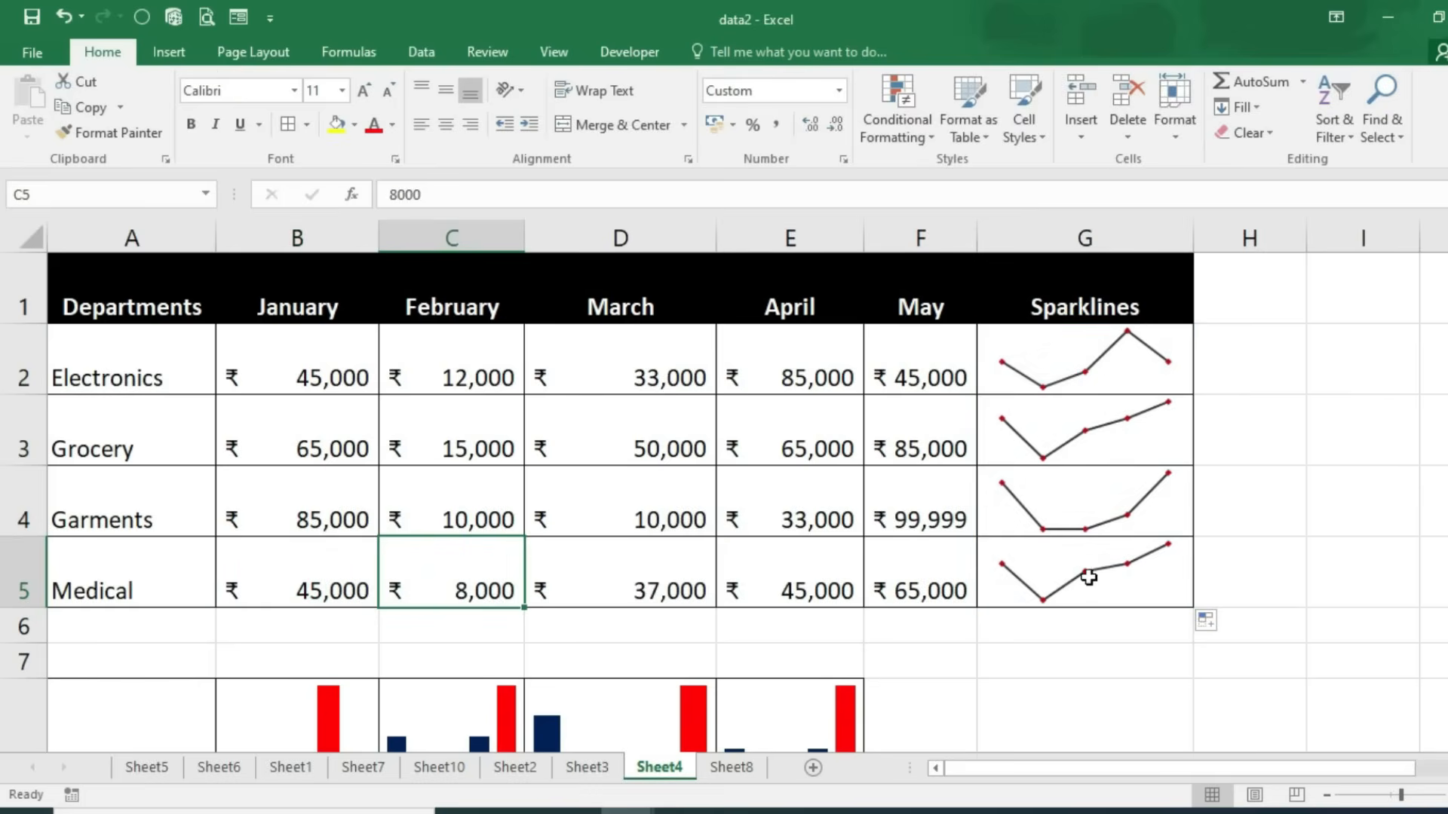
click(613, 510)
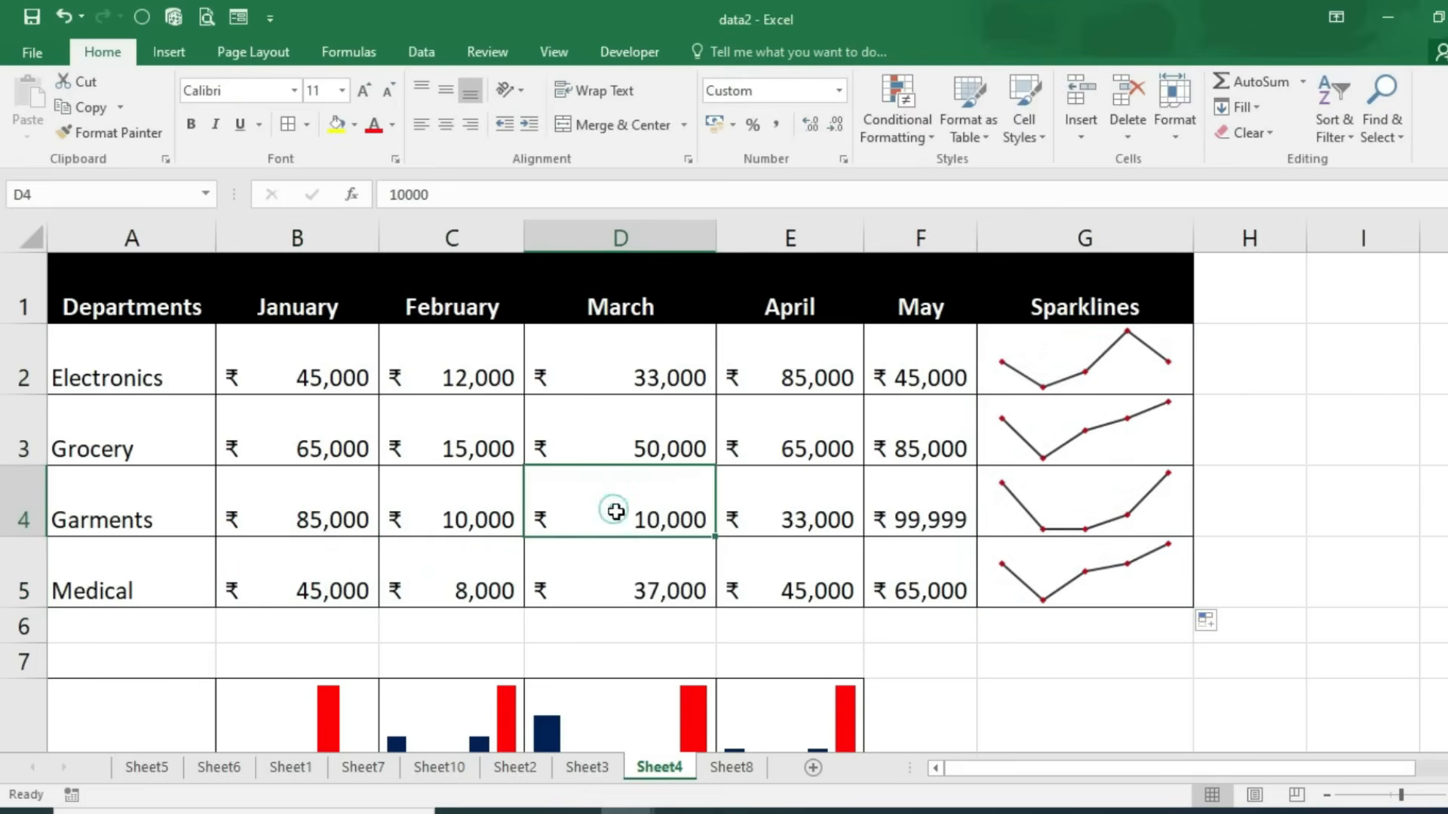
text(90000)
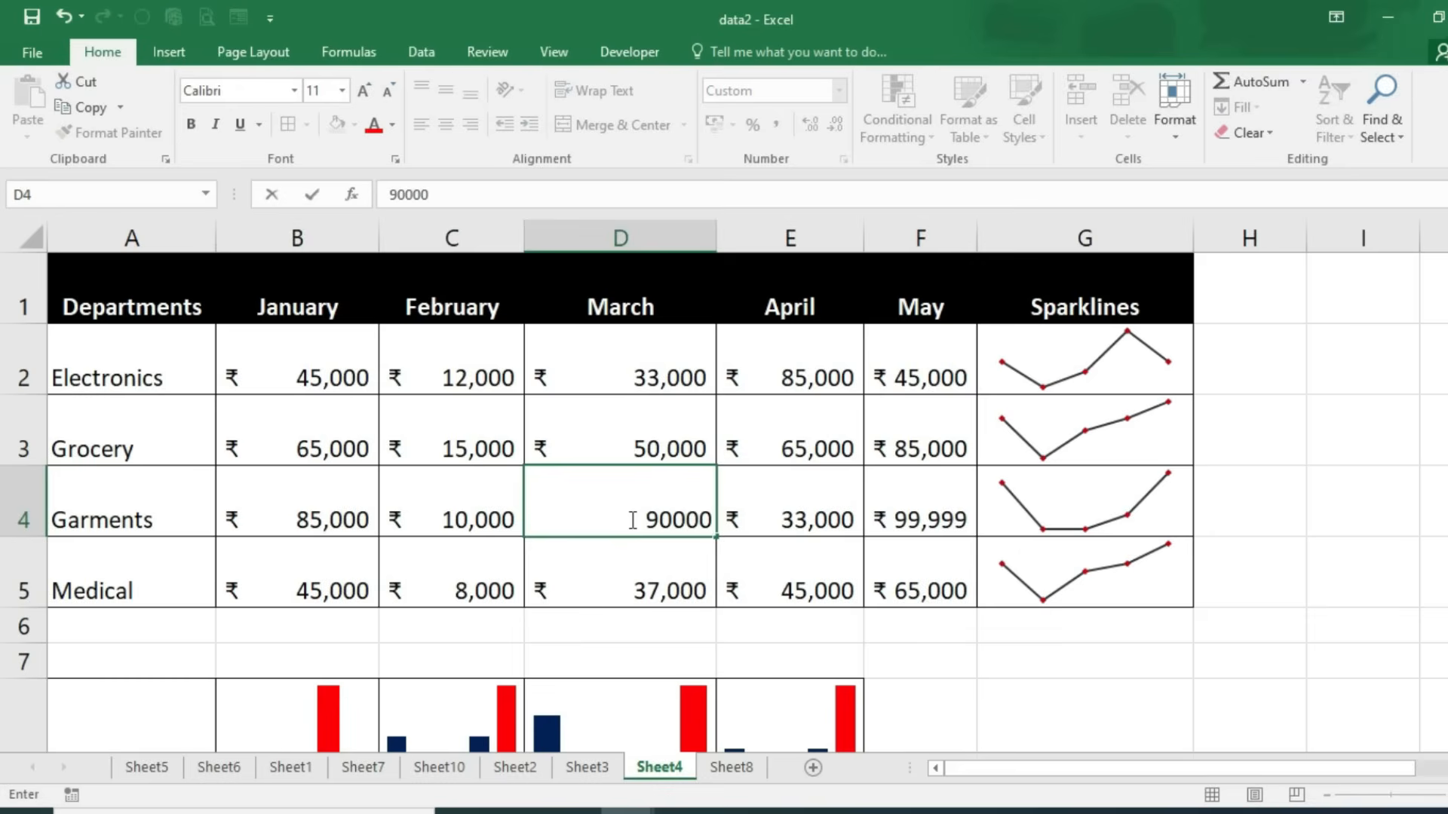
key(Return)
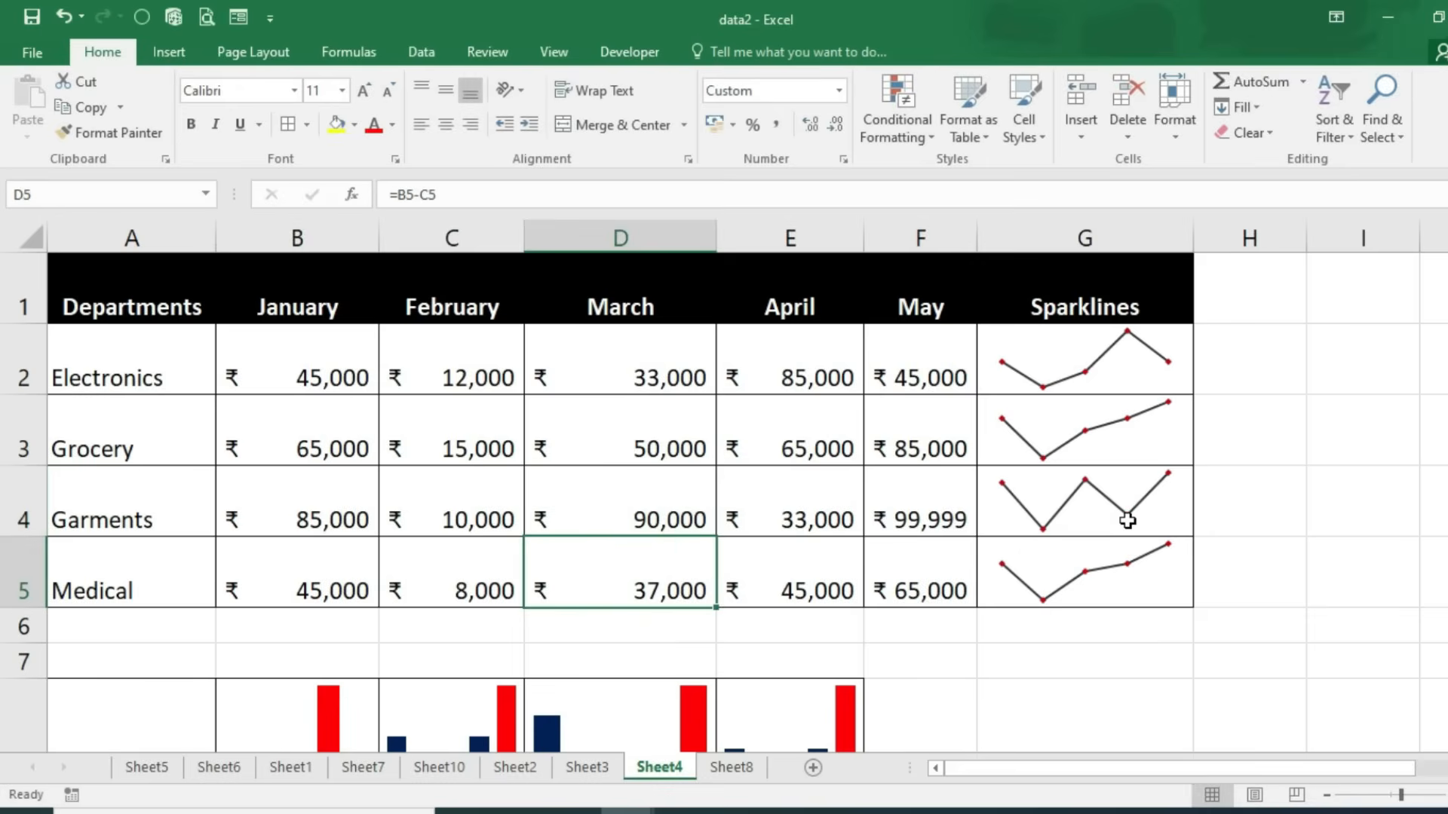
scroll(468, 426, down, 2)
Step: Clear the column sparklines from B8:E8
drag(316, 414, 744, 410)
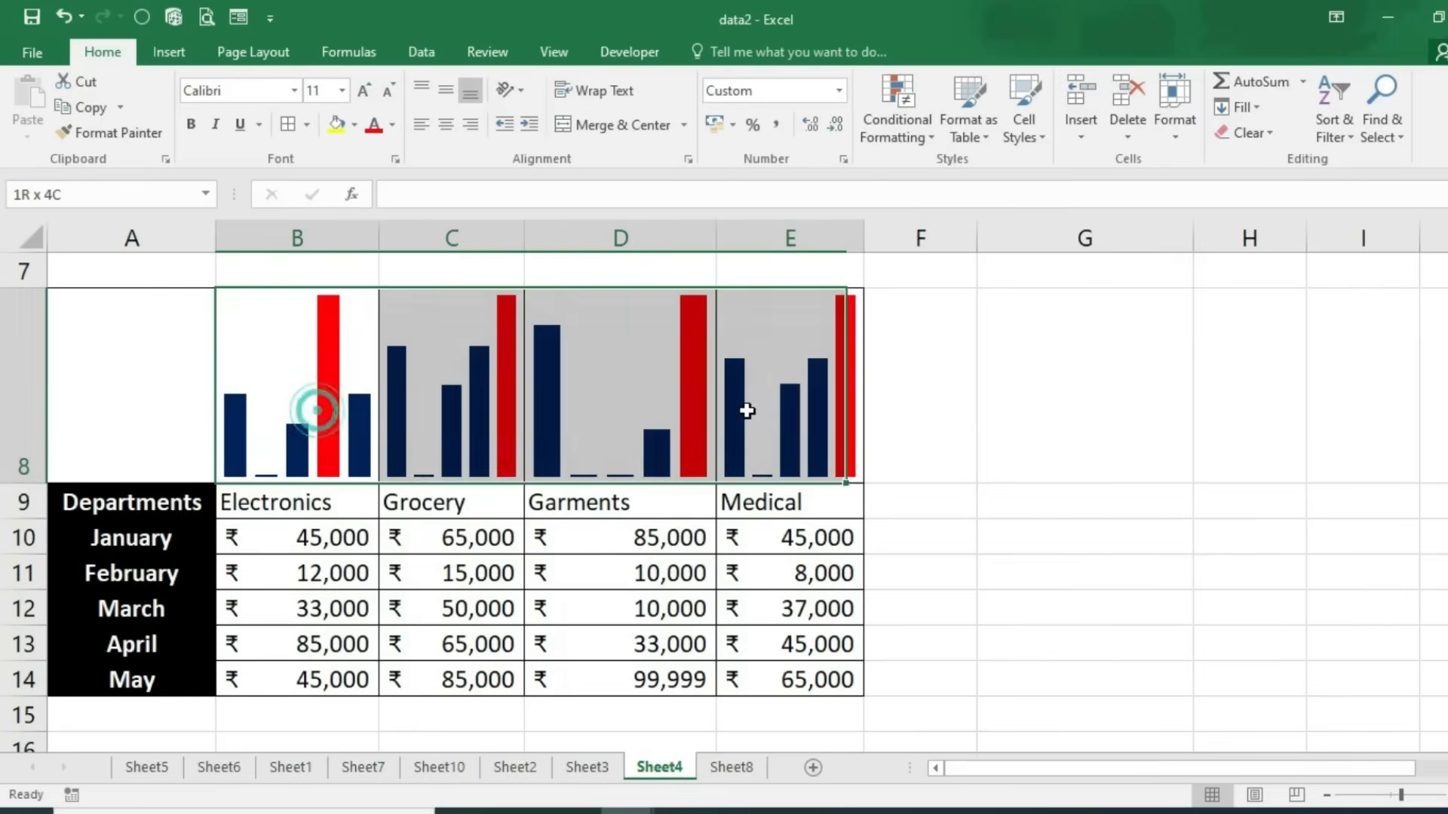
click(706, 52)
click(1185, 129)
click(984, 537)
Step: Insert a column sparkline in B8 from data range B10:B14
click(278, 378)
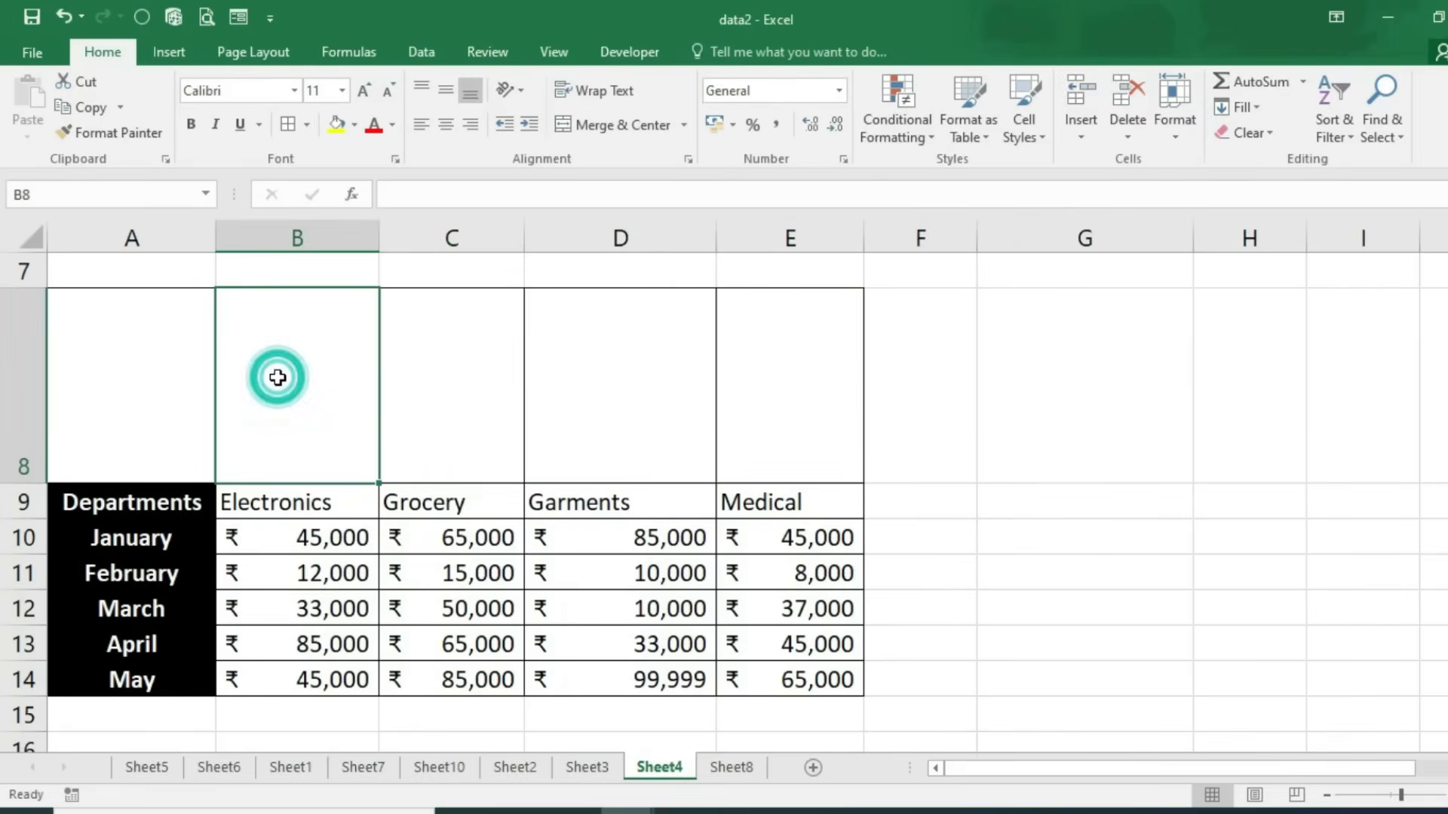
click(178, 52)
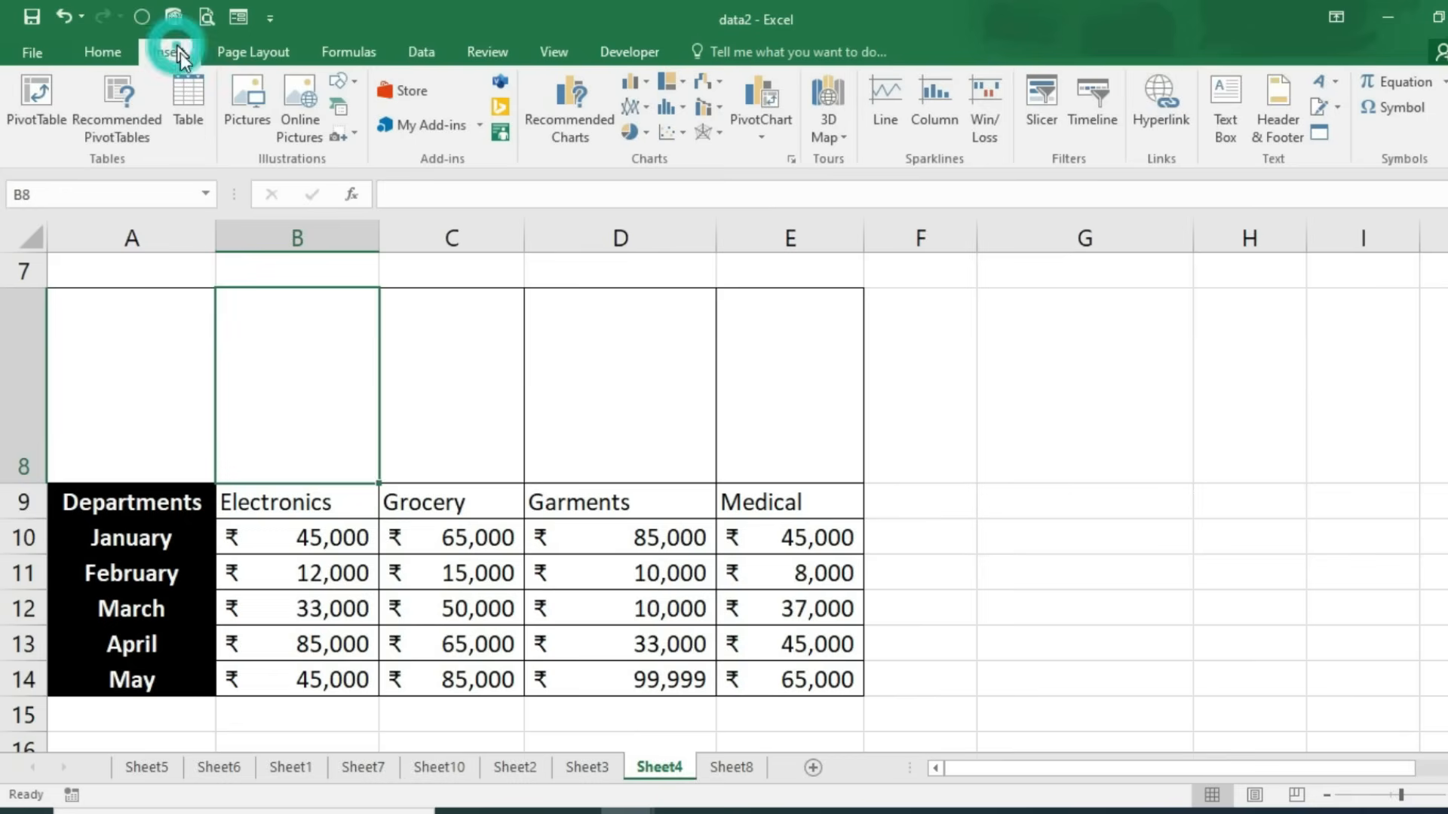
click(938, 107)
drag(343, 538, 341, 679)
click(1198, 611)
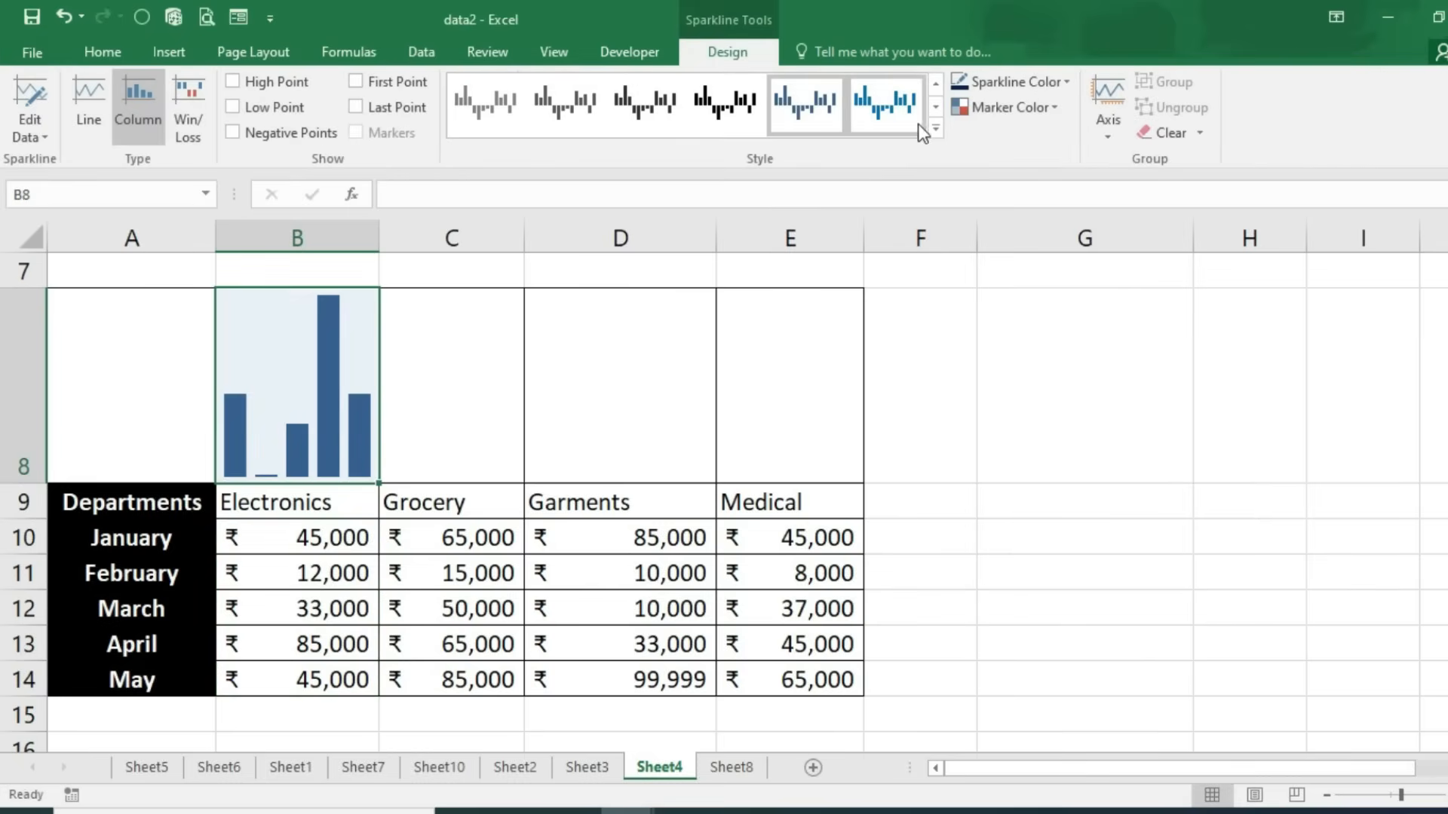
Step: Colour the B8 sparkline's high point red, then change it to dark green
click(1049, 106)
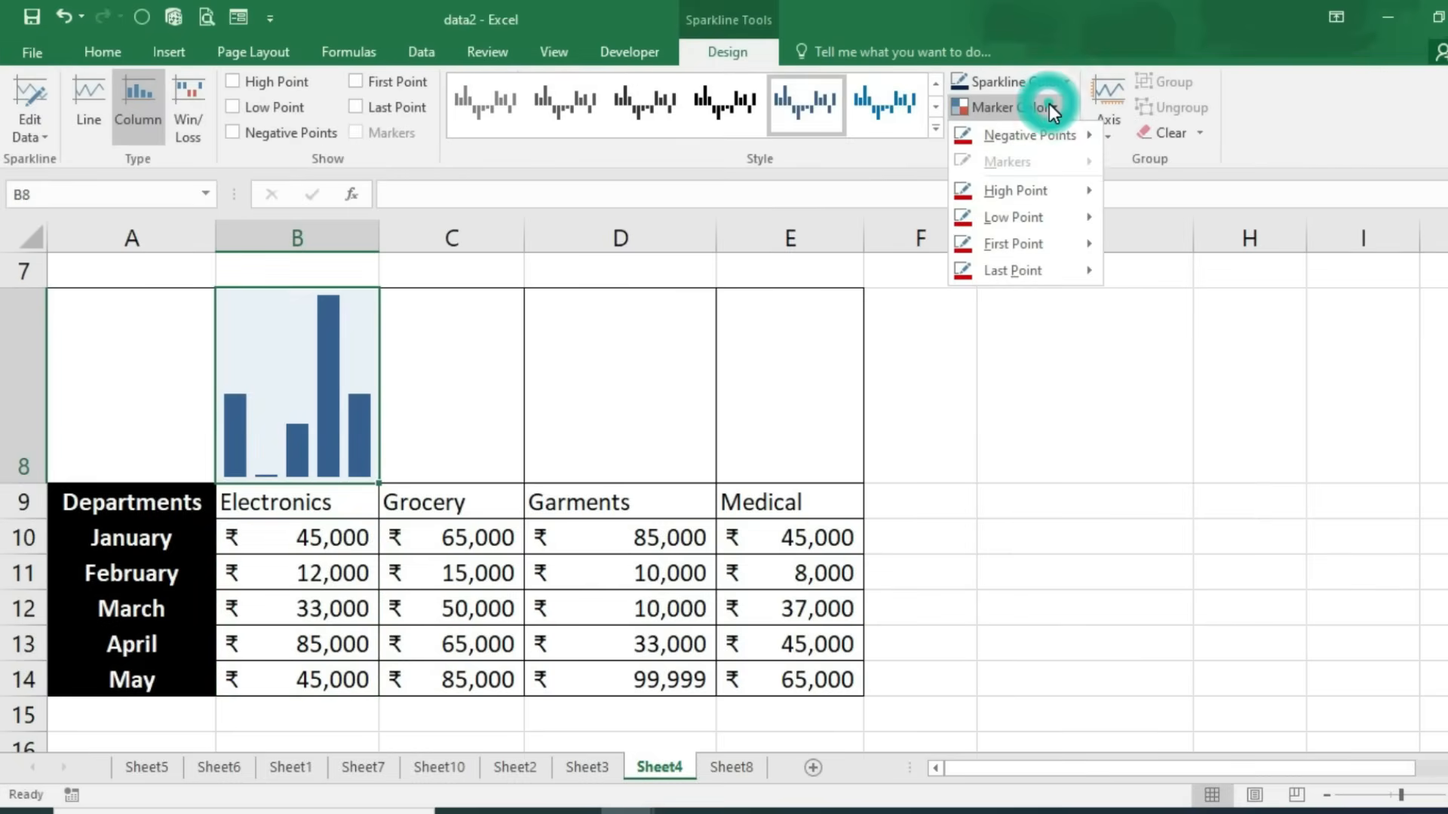
click(1021, 194)
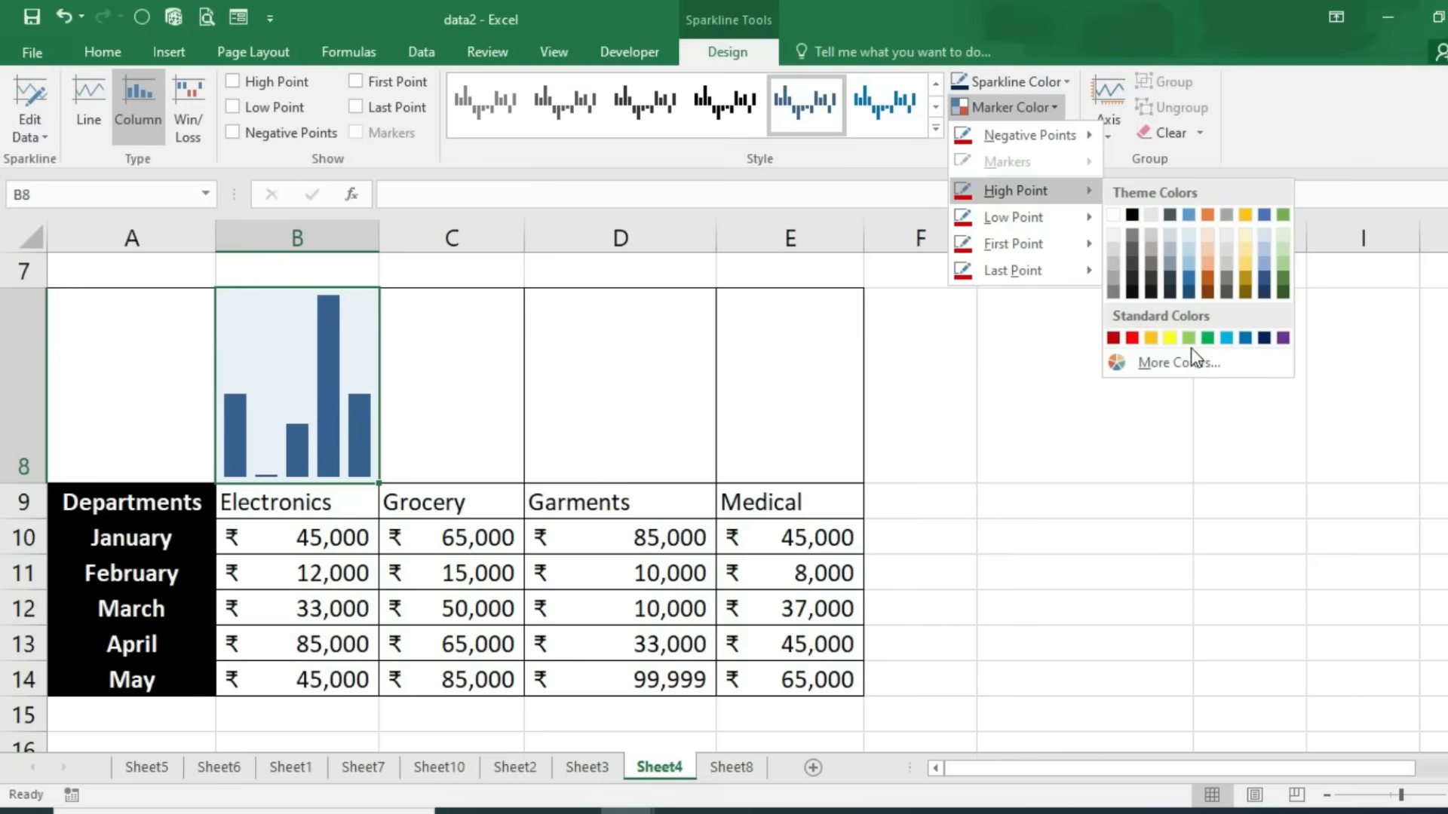
click(1112, 338)
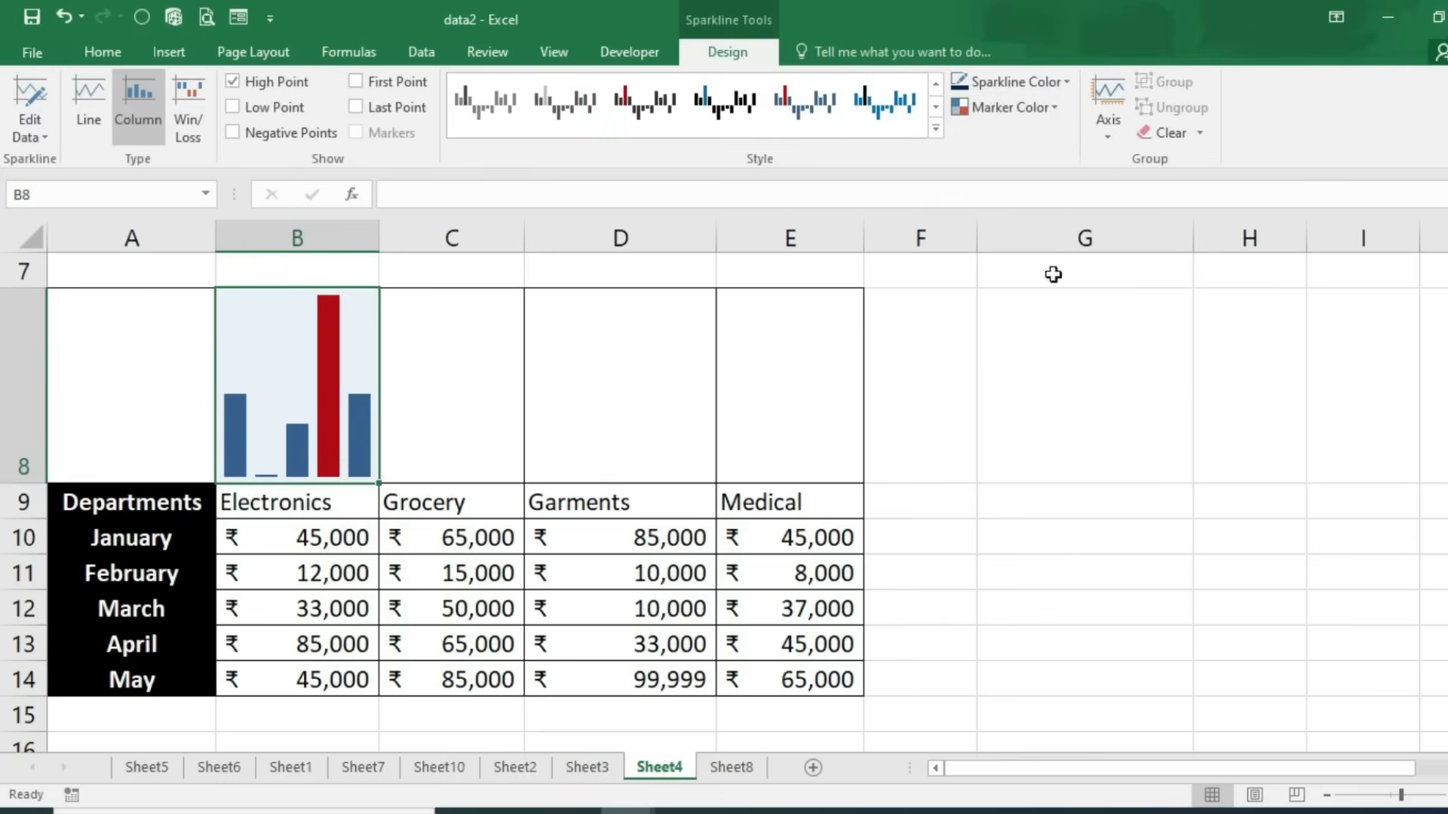
click(1035, 107)
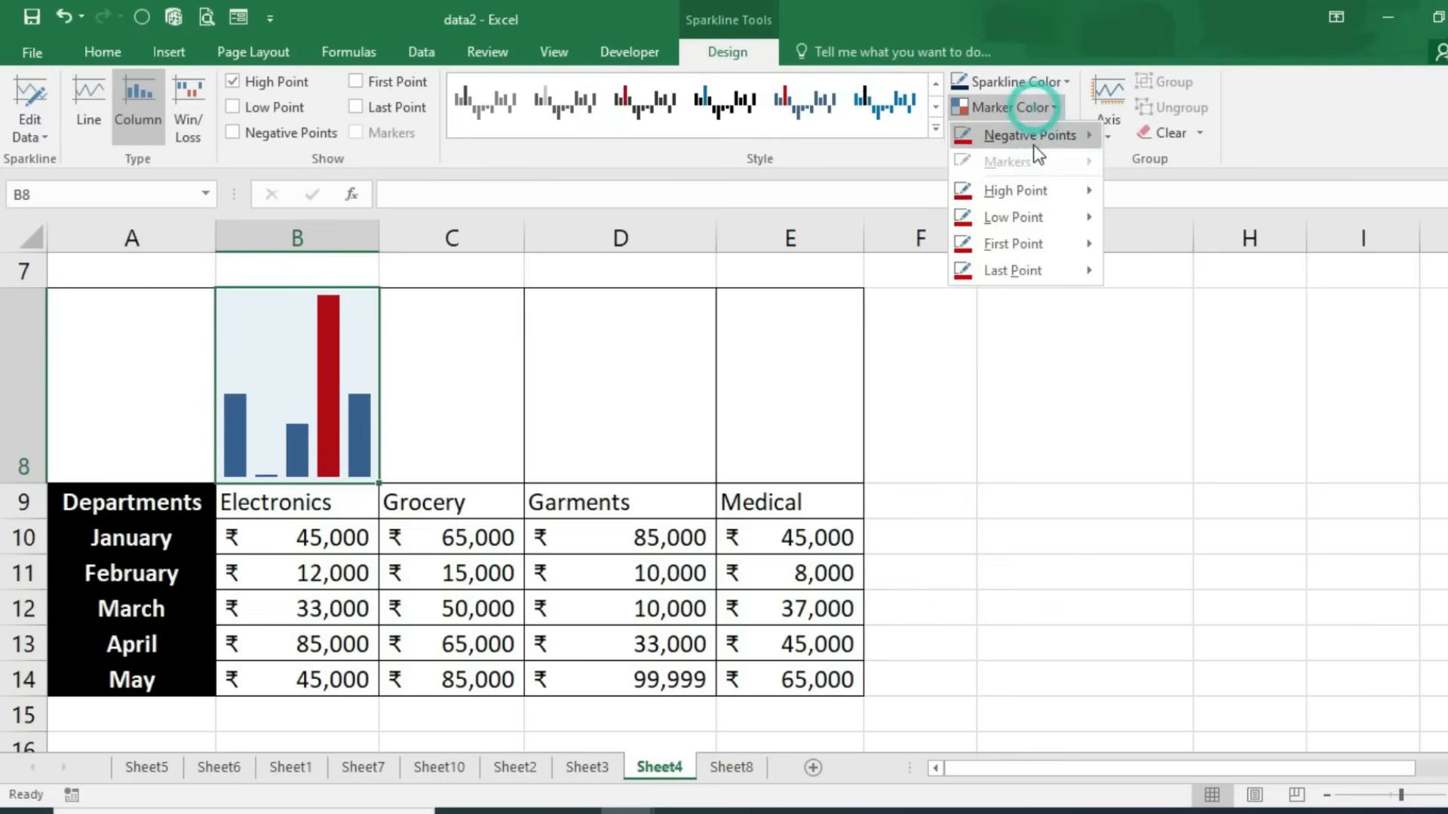
click(1033, 191)
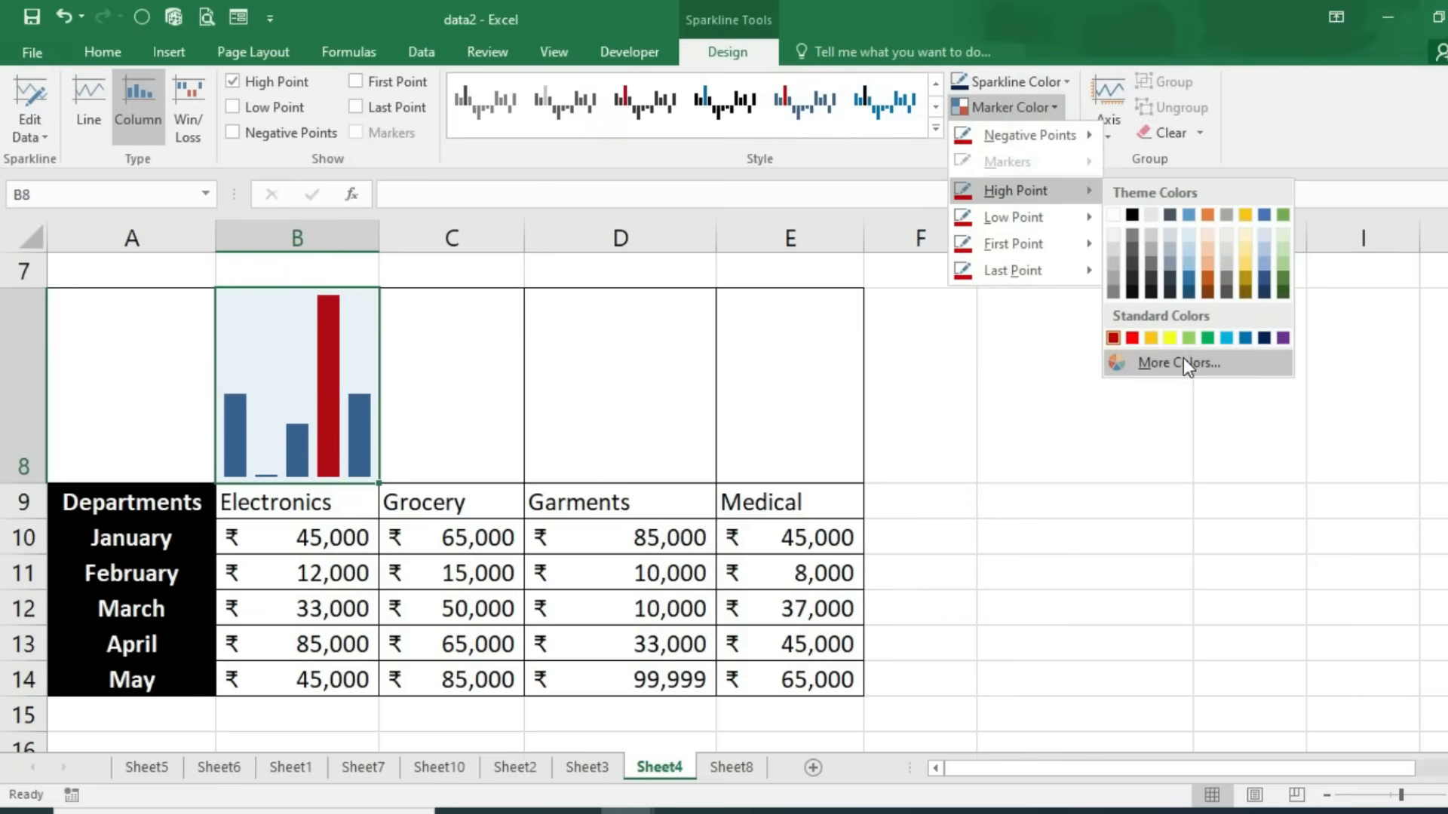
click(1179, 363)
click(1013, 342)
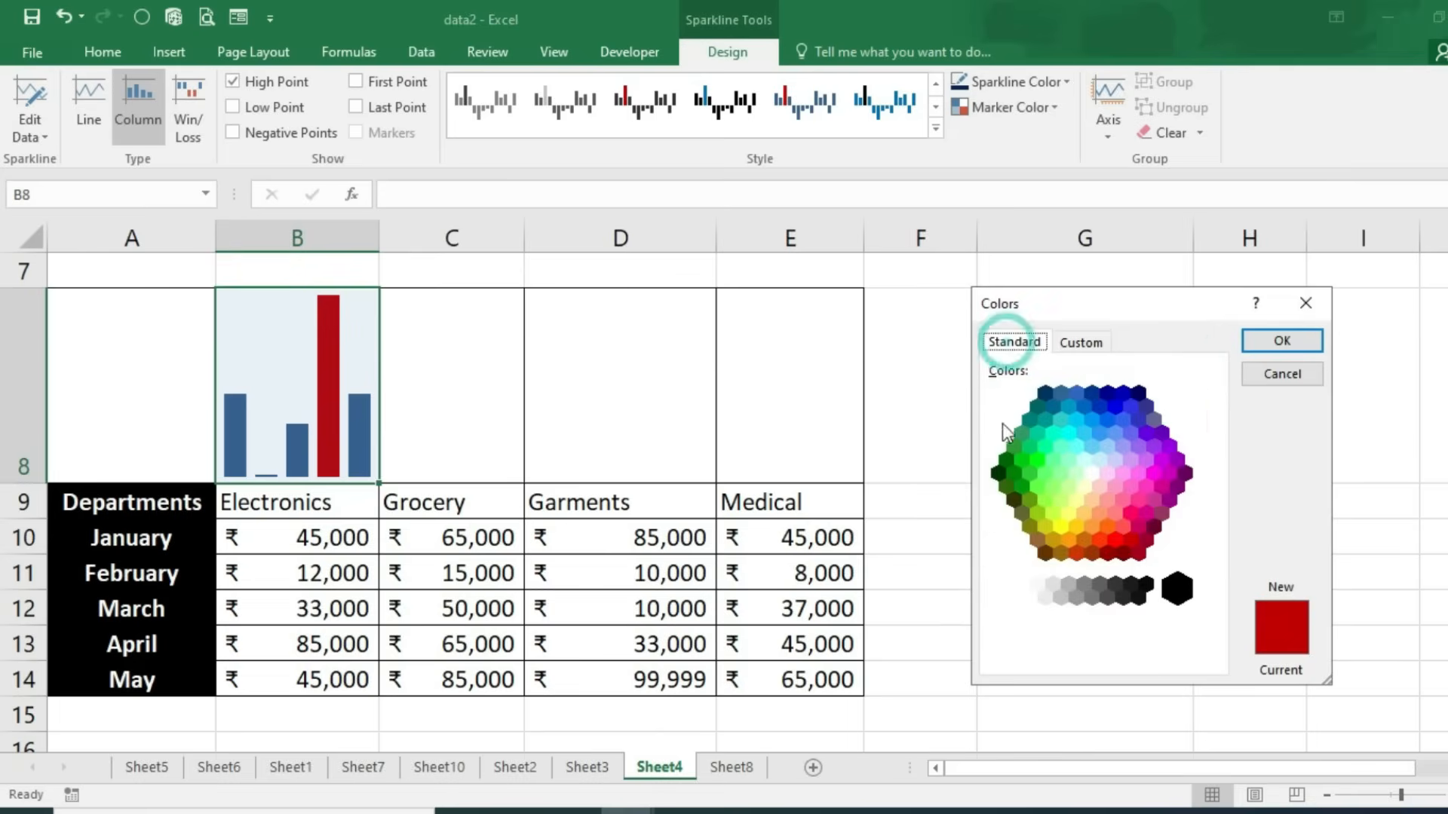
click(998, 473)
click(1310, 341)
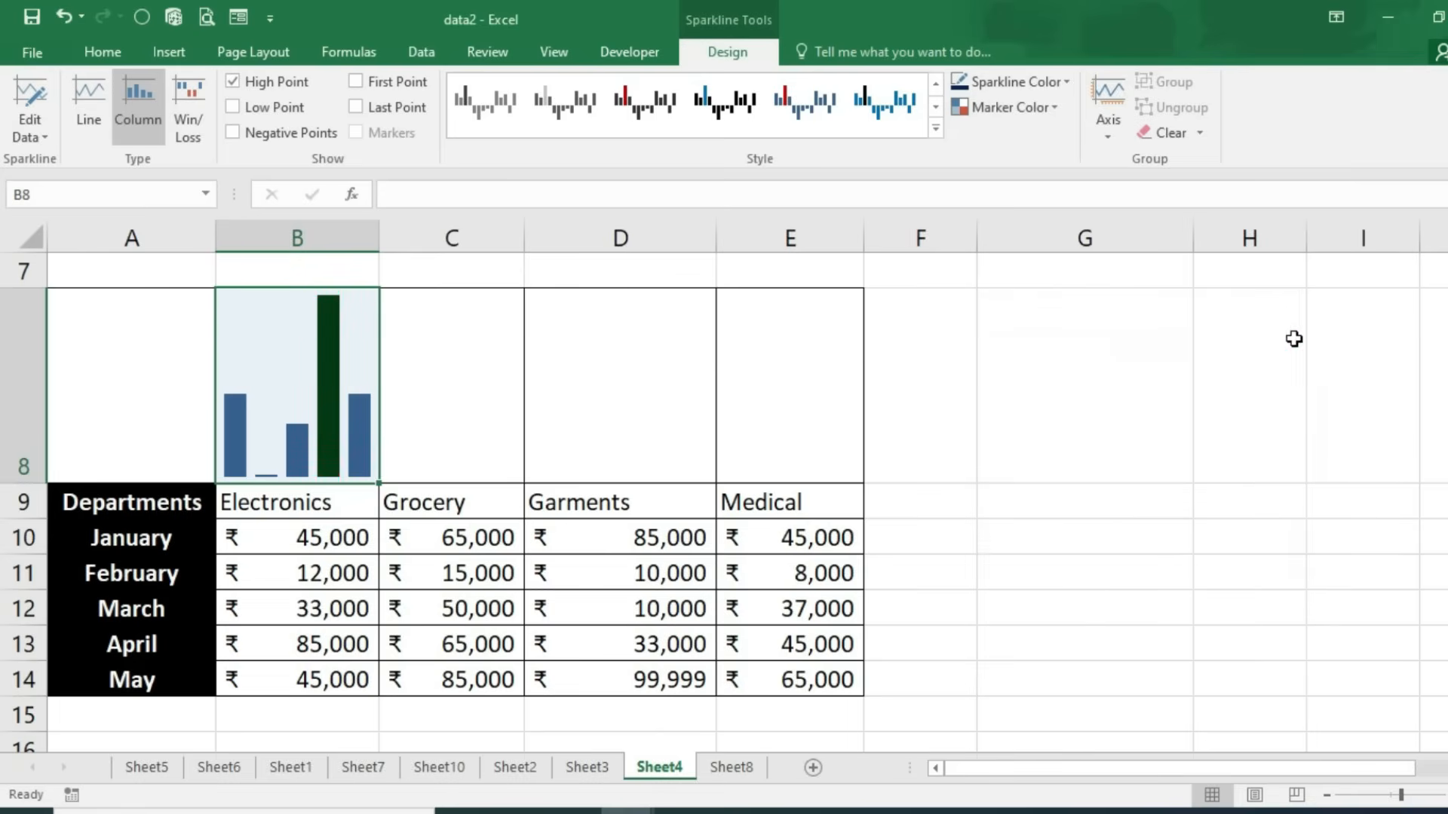
Step: Mark the low point red and the first point black, and colour the bars purple
click(1015, 110)
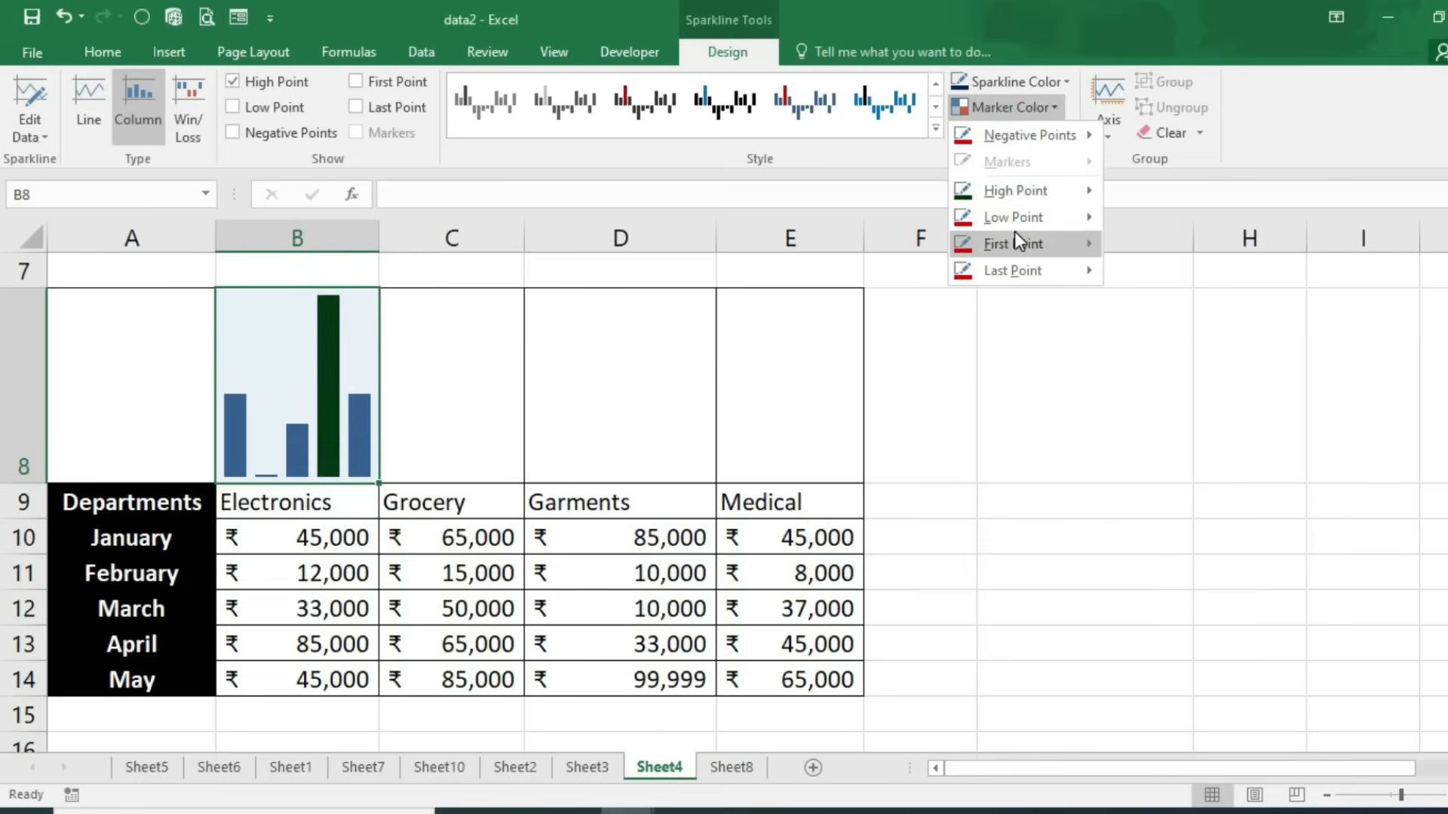
mouse_move(1009, 221)
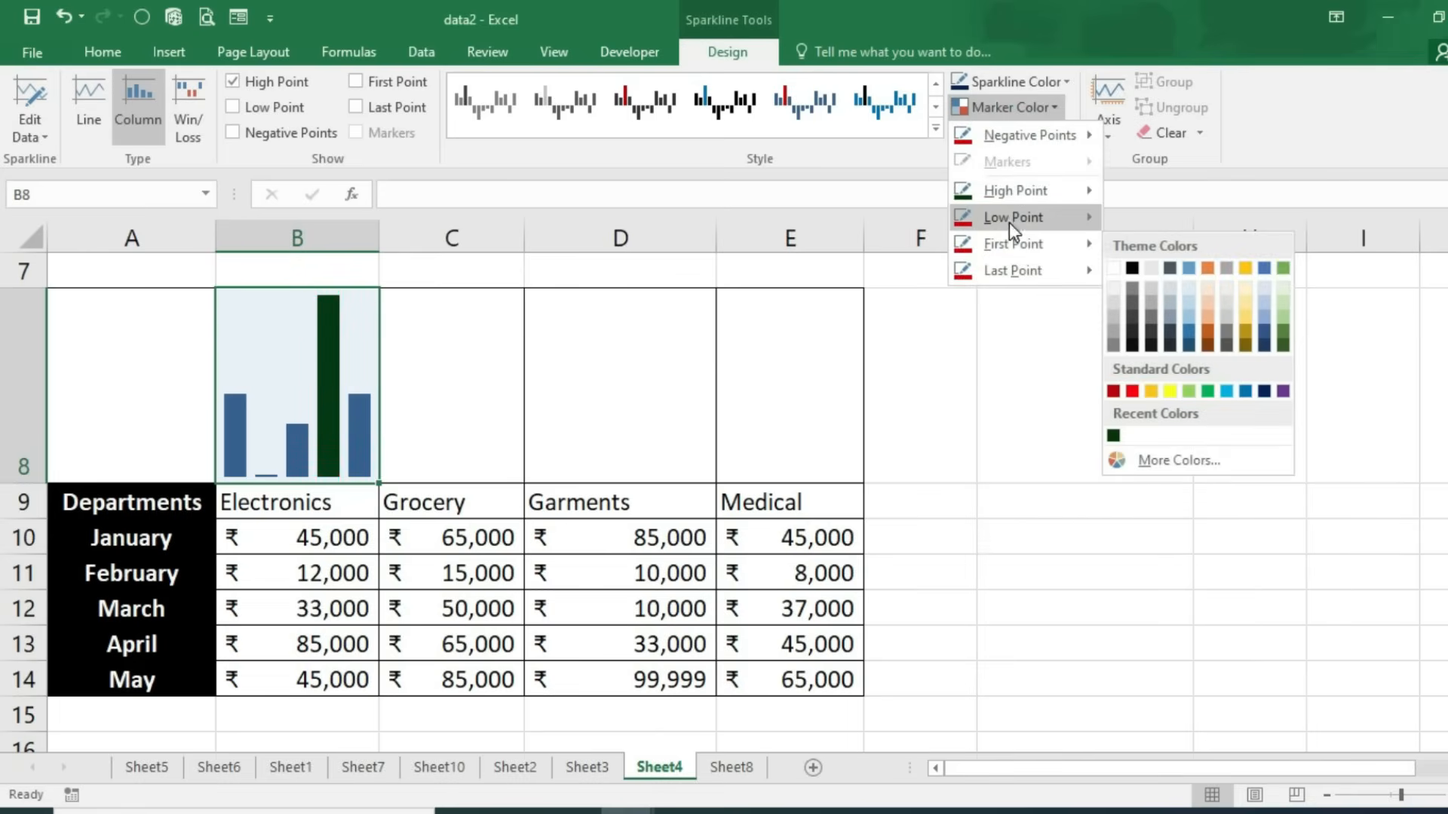
click(1131, 364)
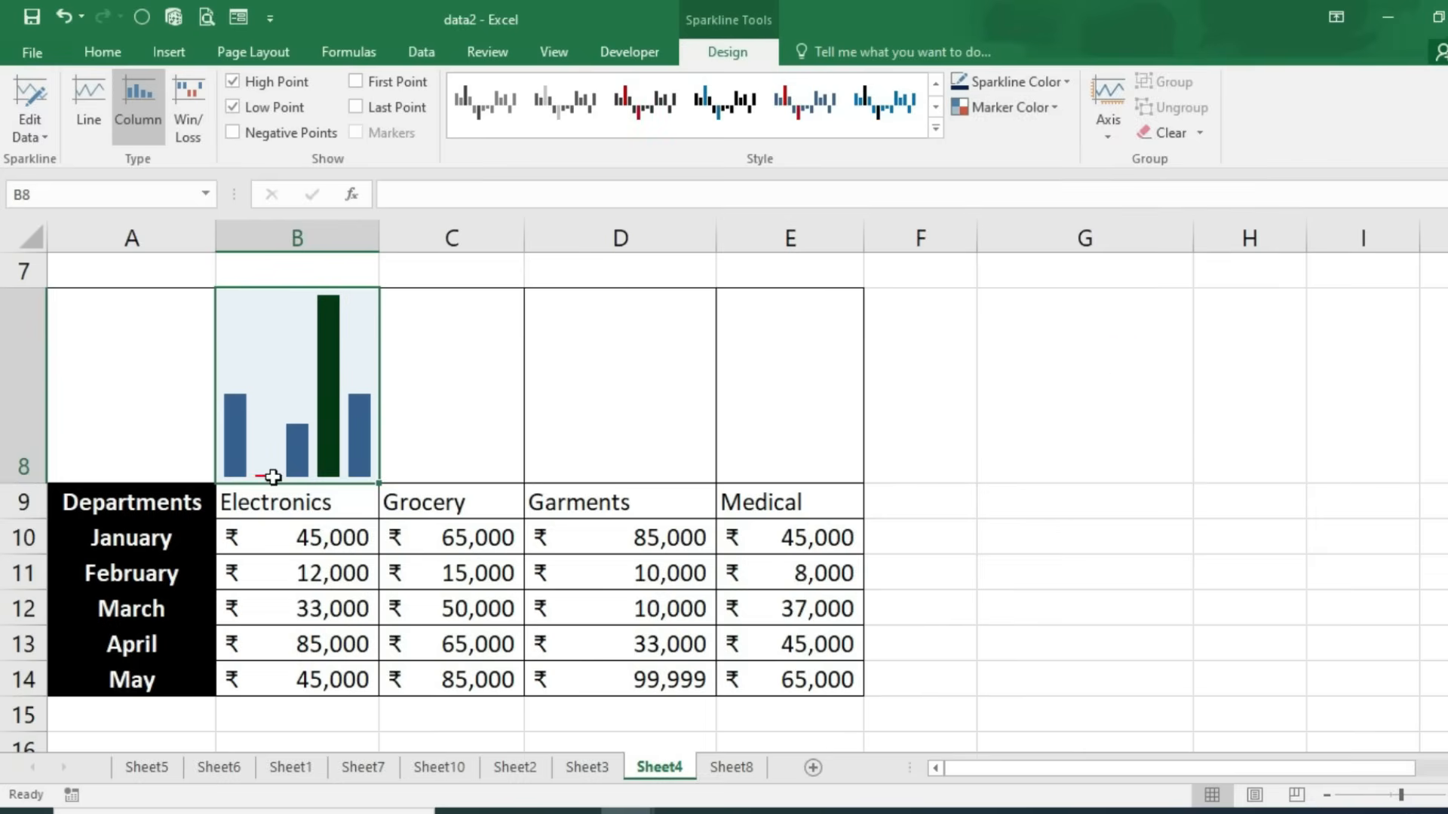
click(1031, 110)
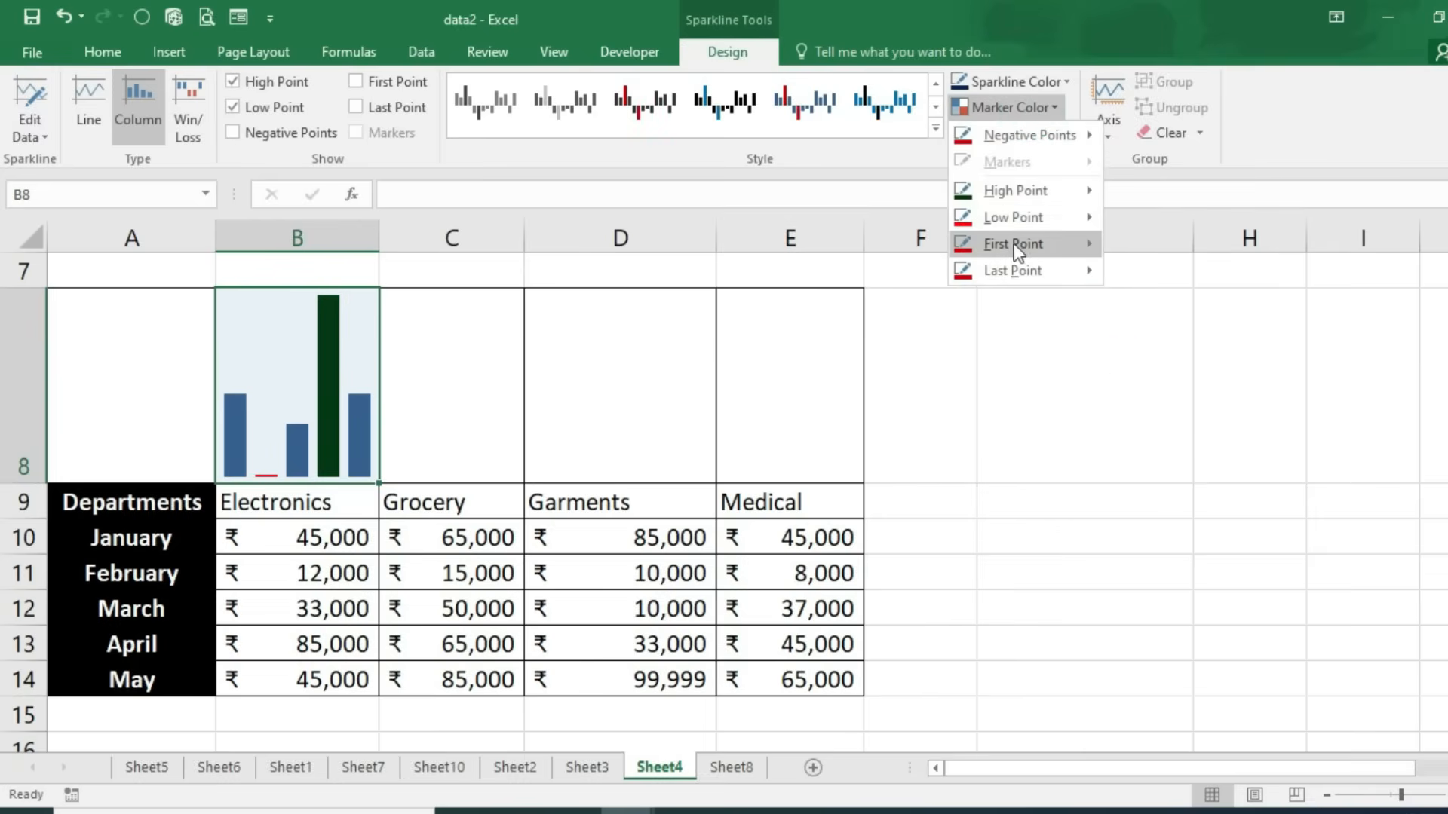
mouse_move(1014, 244)
click(1132, 269)
click(1032, 108)
click(1033, 83)
click(1033, 86)
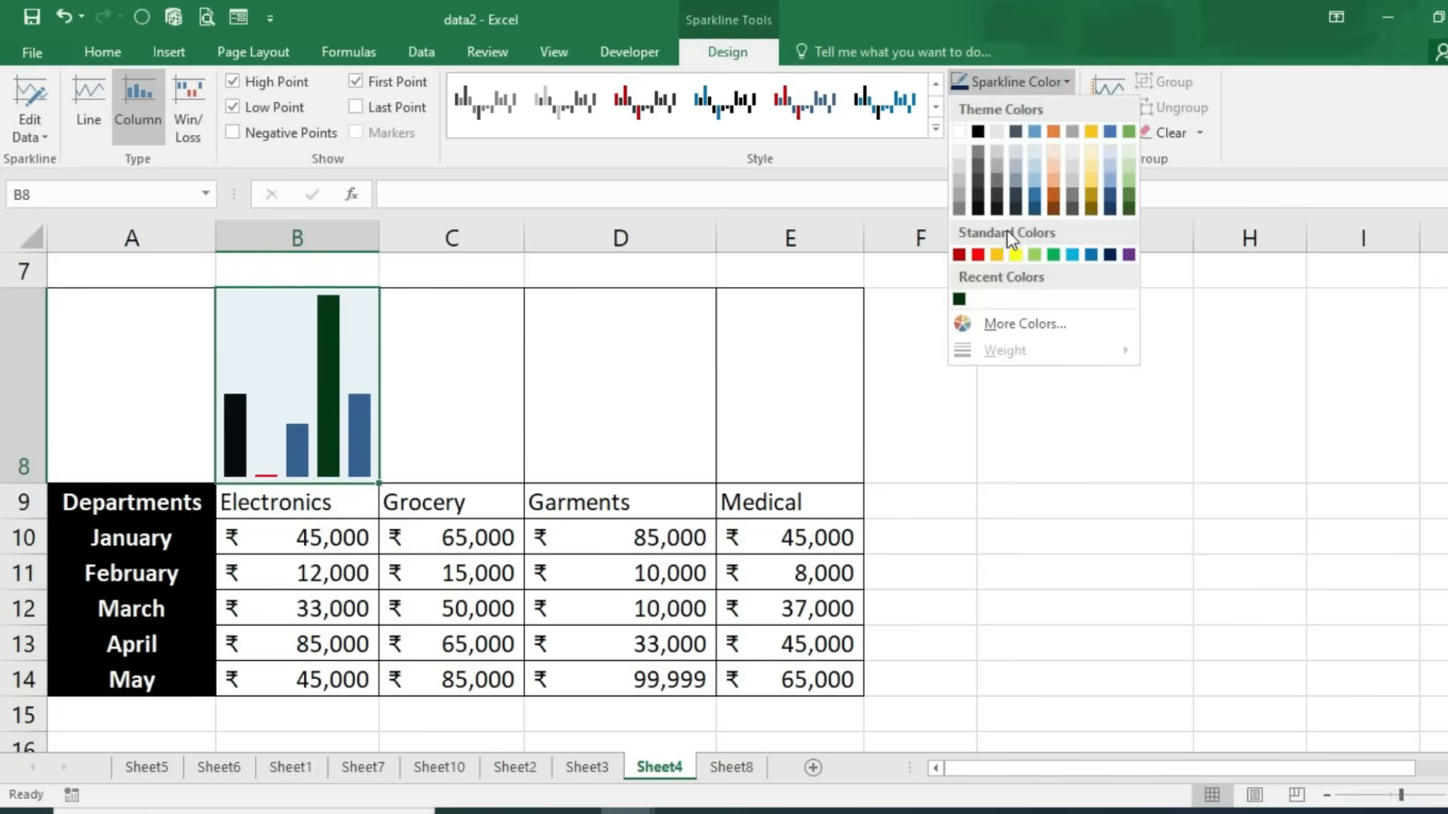
click(1129, 256)
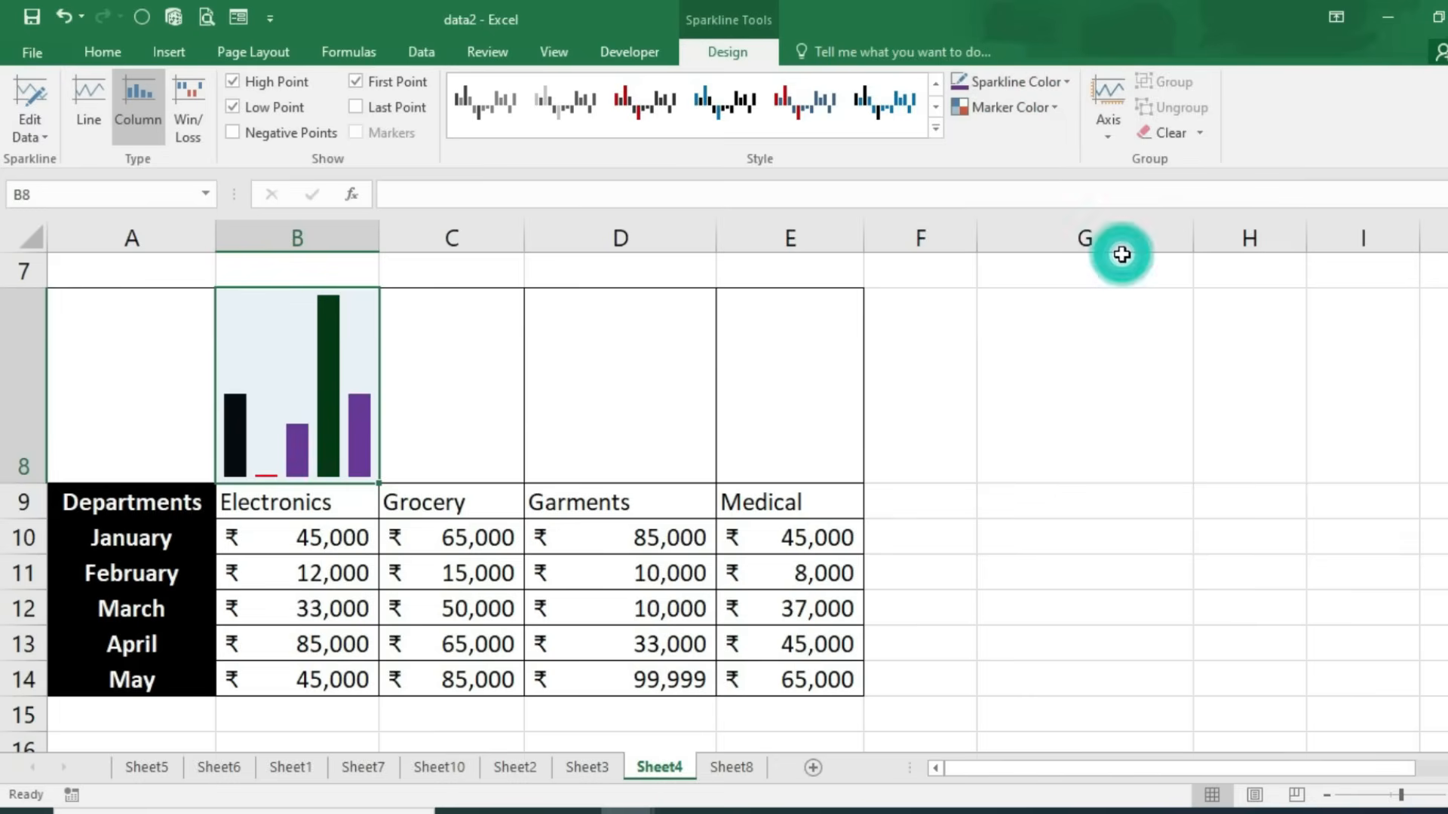
click(468, 413)
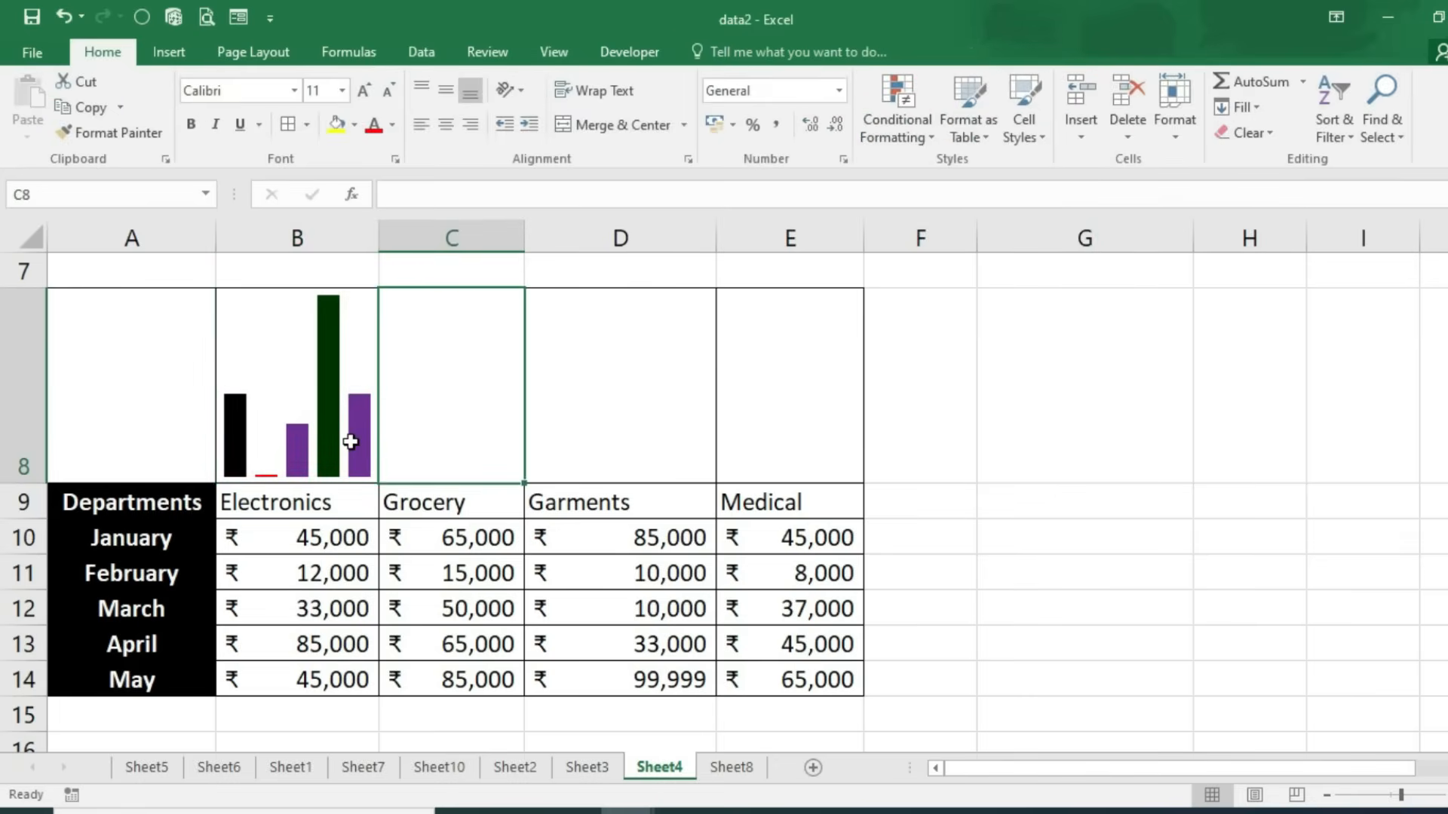
Step: Copy the B8 sparkline across C8:E8 and select the sparkline group
click(353, 440)
drag(378, 483, 801, 465)
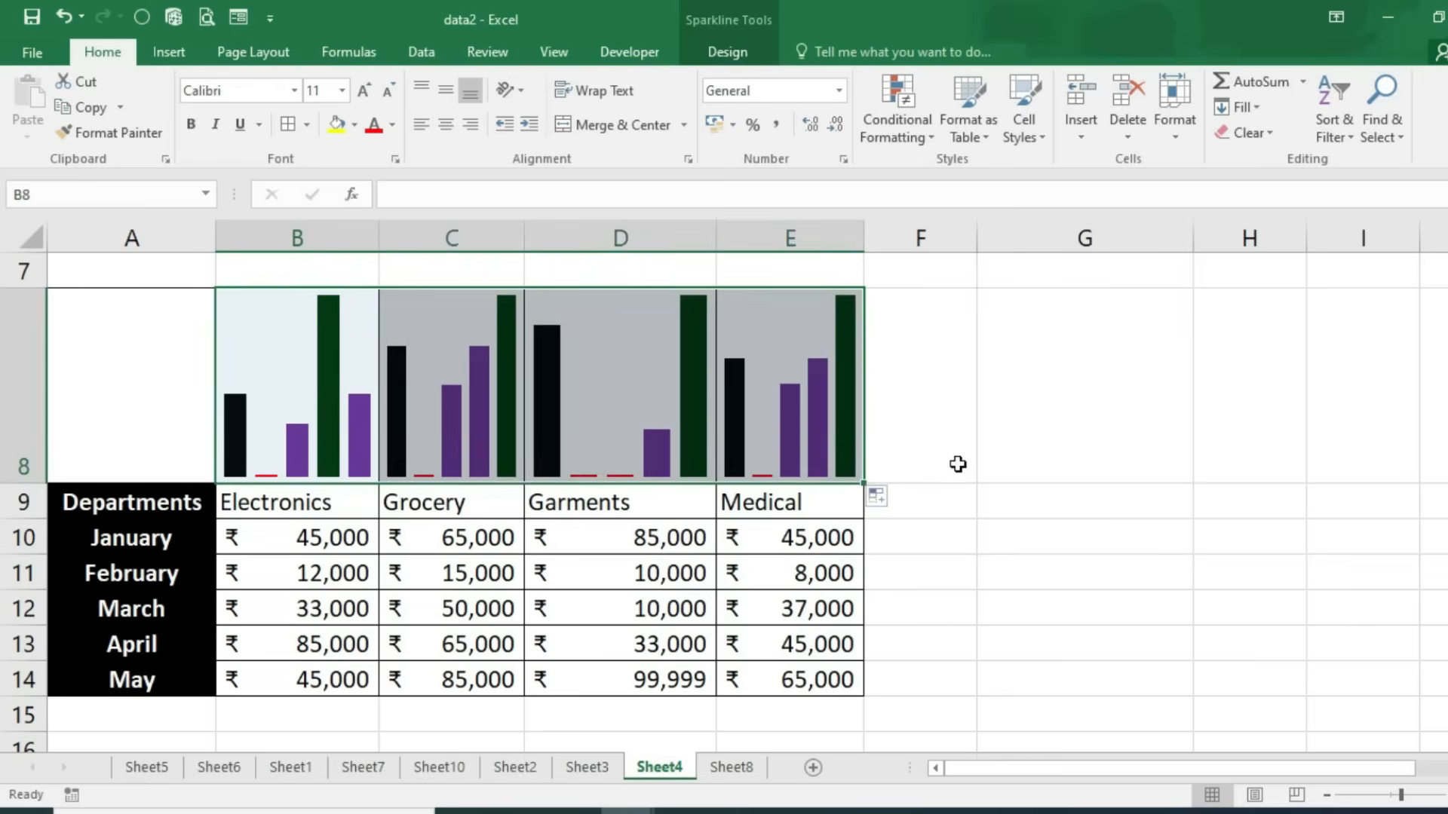
click(962, 457)
click(336, 407)
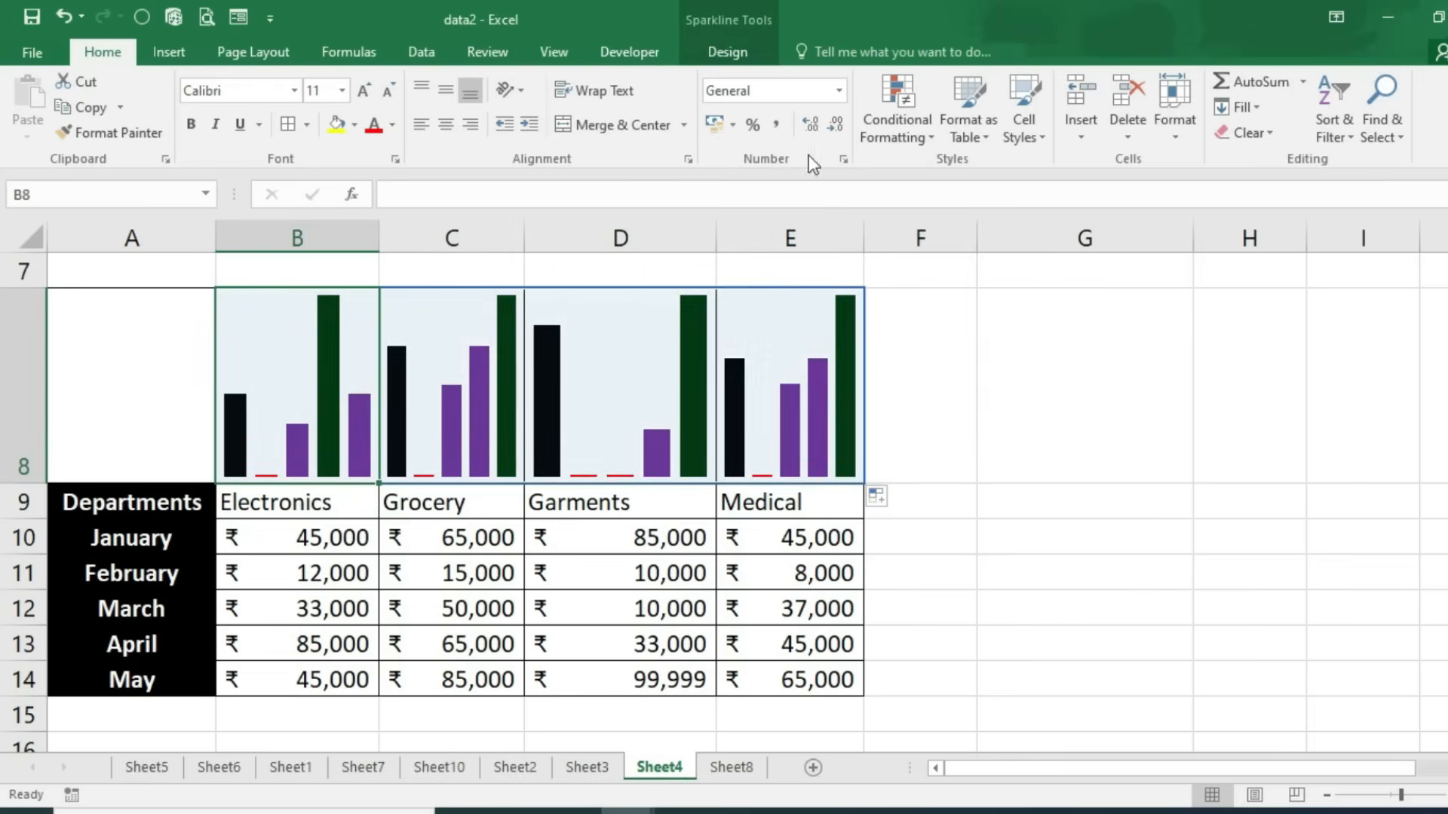
Step: Make the group's high points red and low points dark blue
click(743, 47)
click(1010, 108)
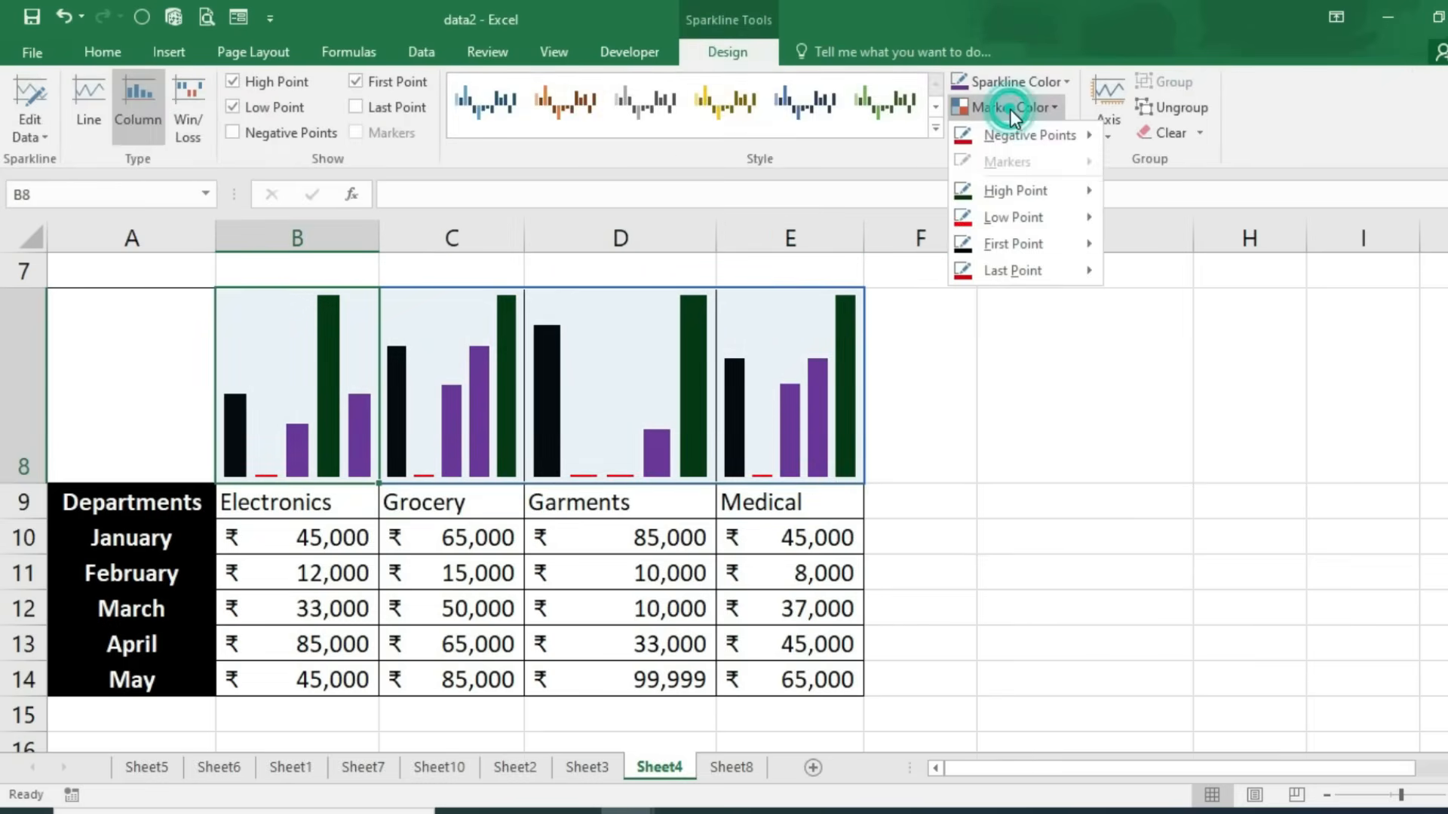
mouse_move(1020, 196)
click(1132, 341)
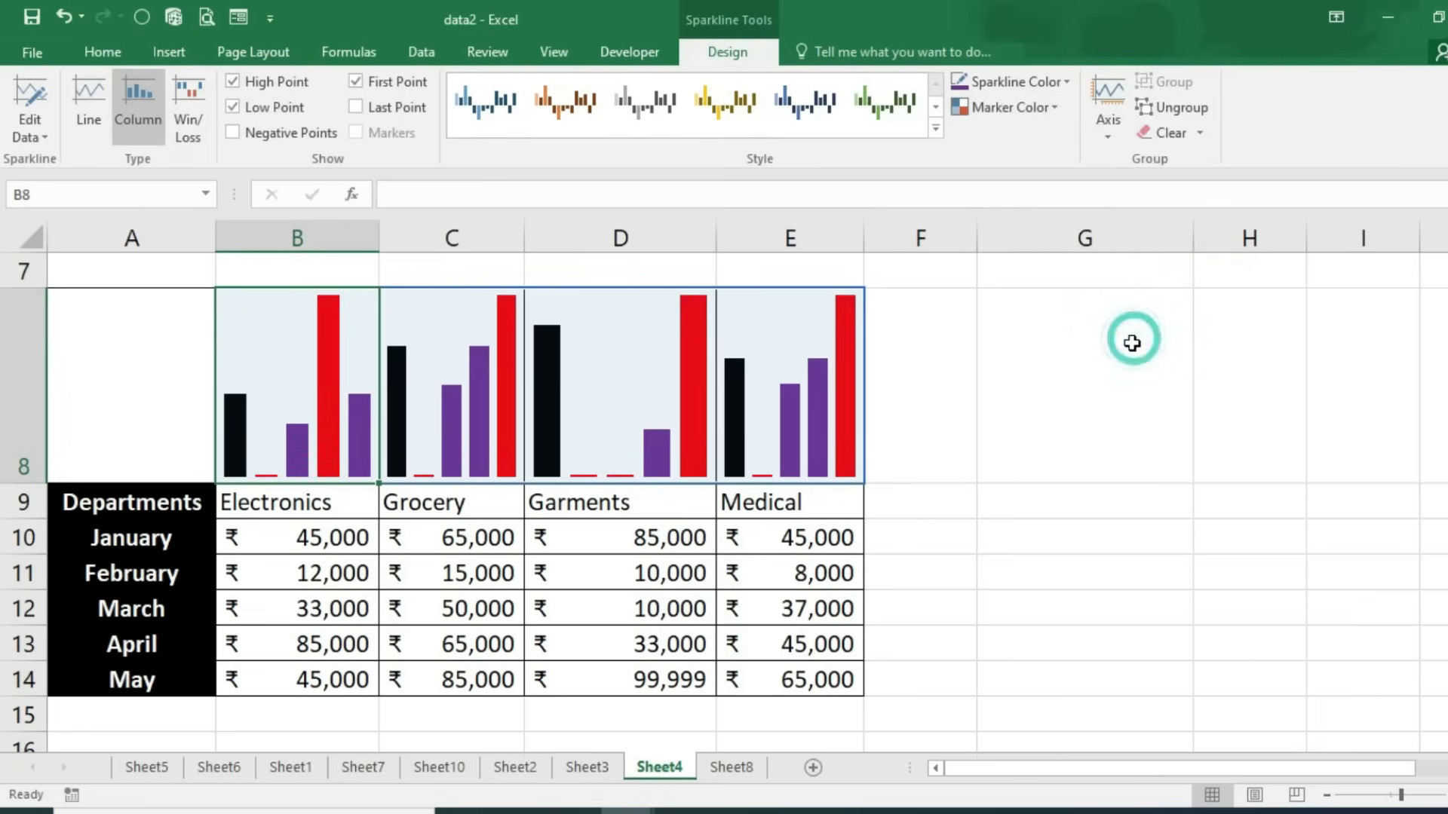
click(1014, 112)
mouse_move(1000, 225)
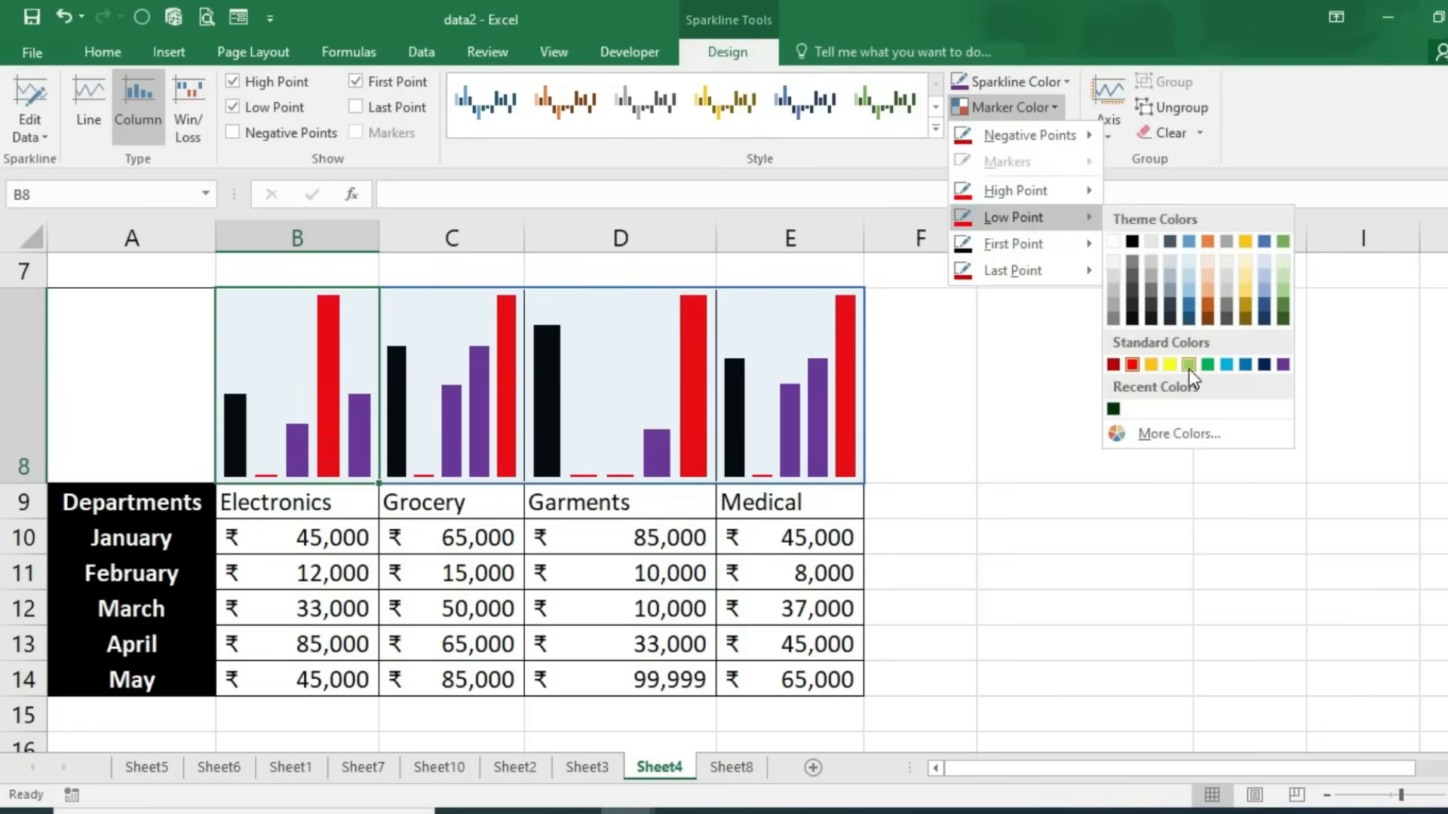
click(1263, 365)
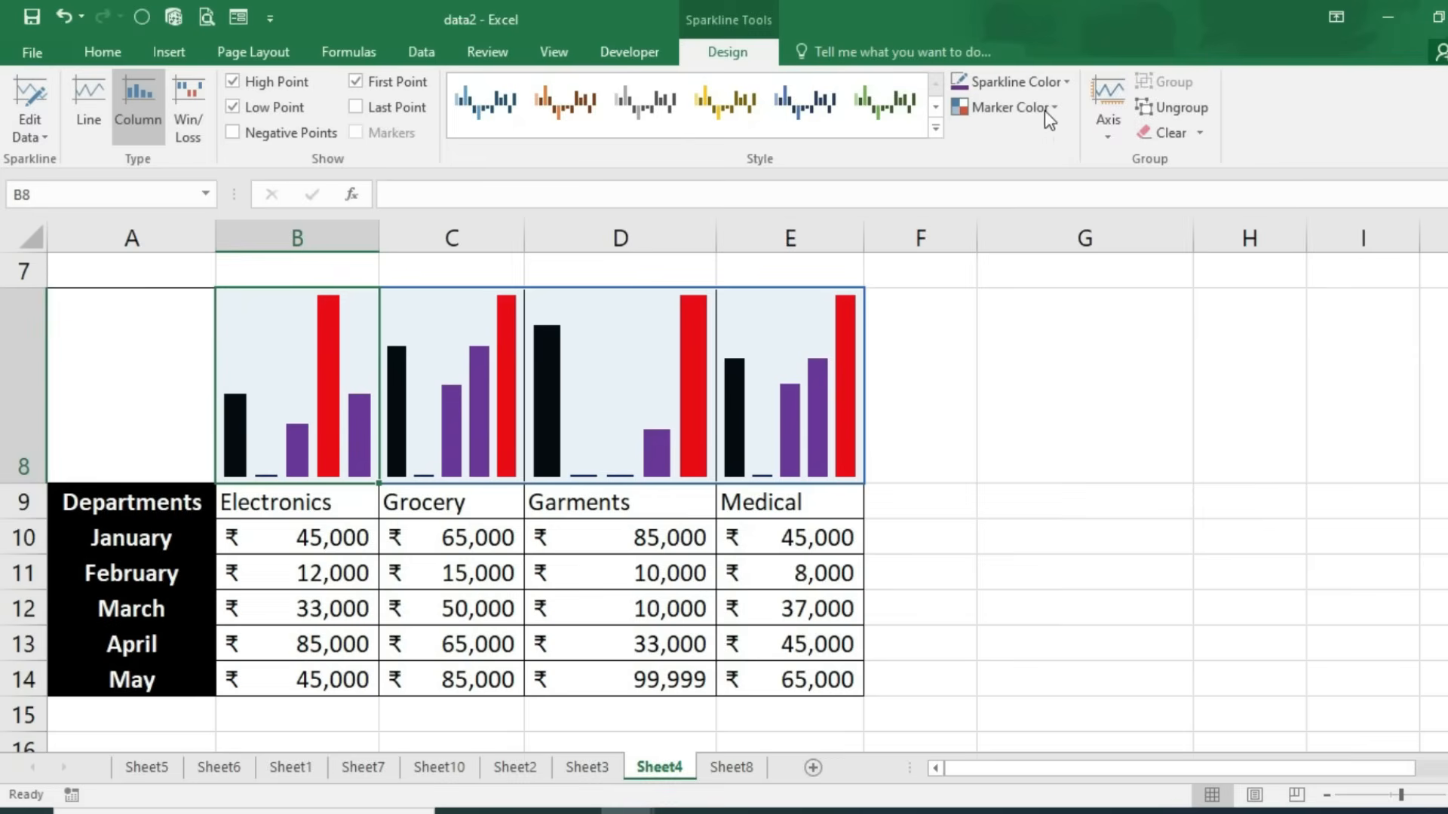
Step: Colour the B8:E8 sparkline bars dark green
click(1040, 82)
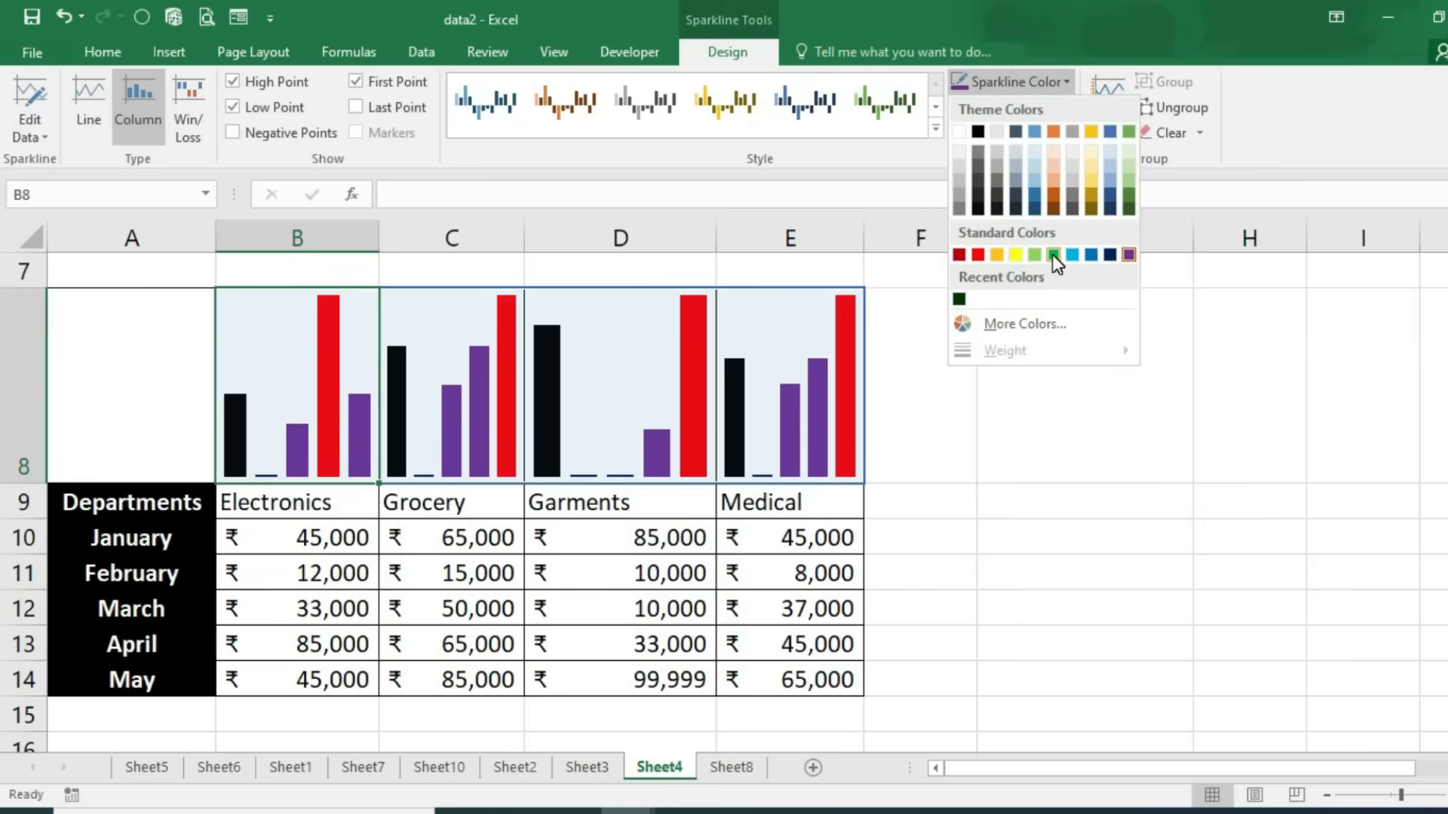
click(1027, 322)
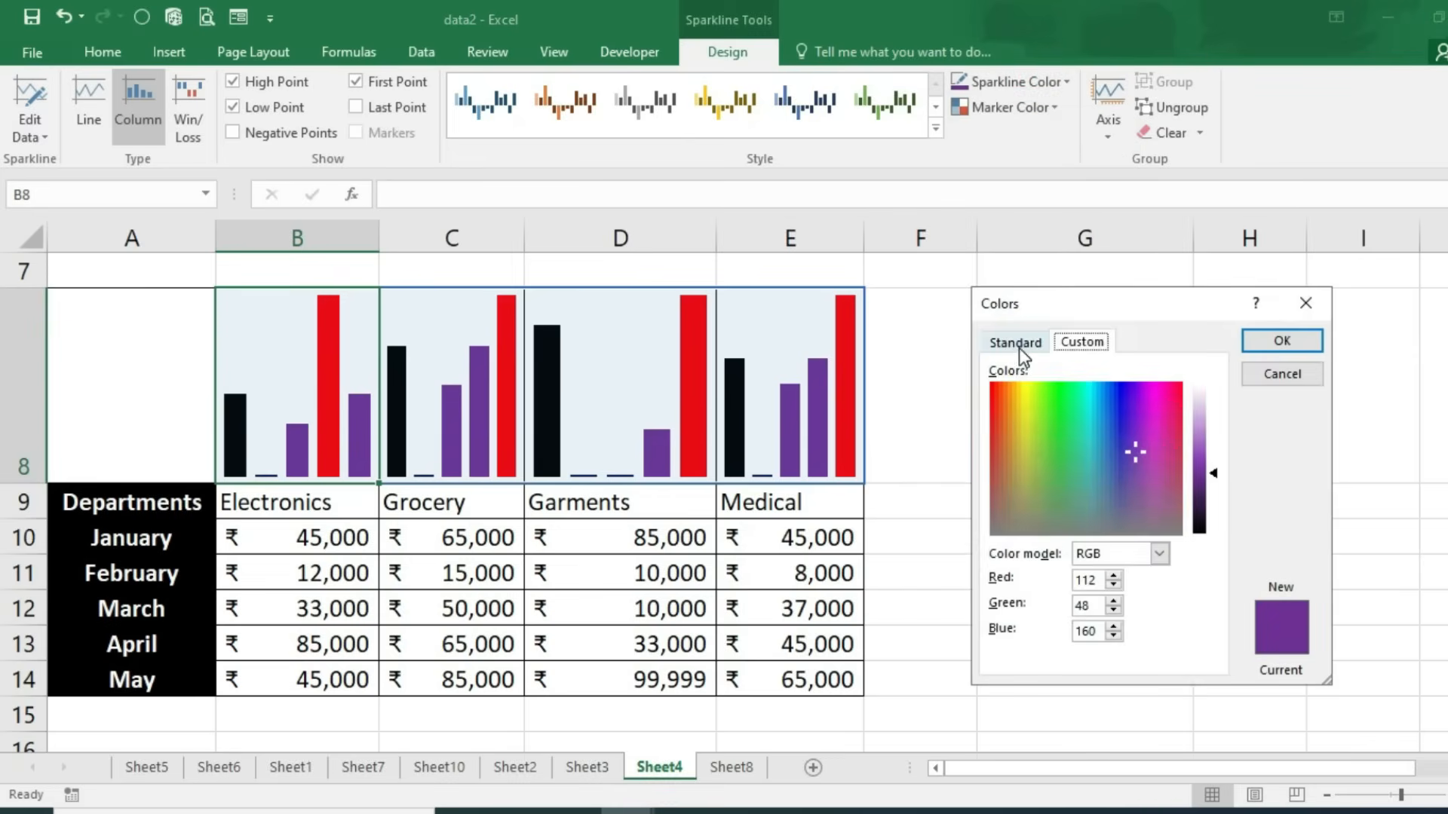
click(1018, 343)
click(1003, 473)
click(1282, 341)
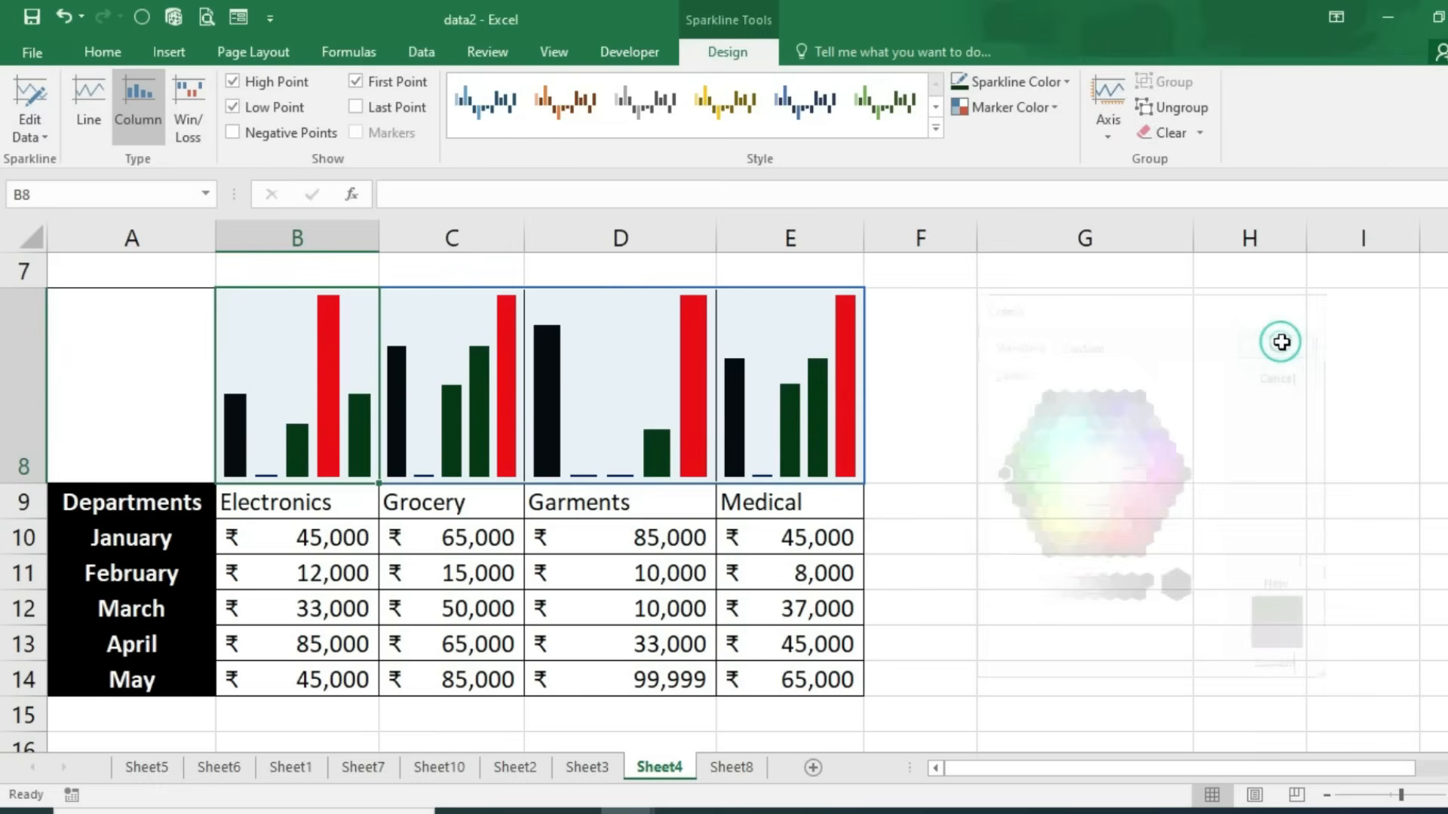
click(784, 368)
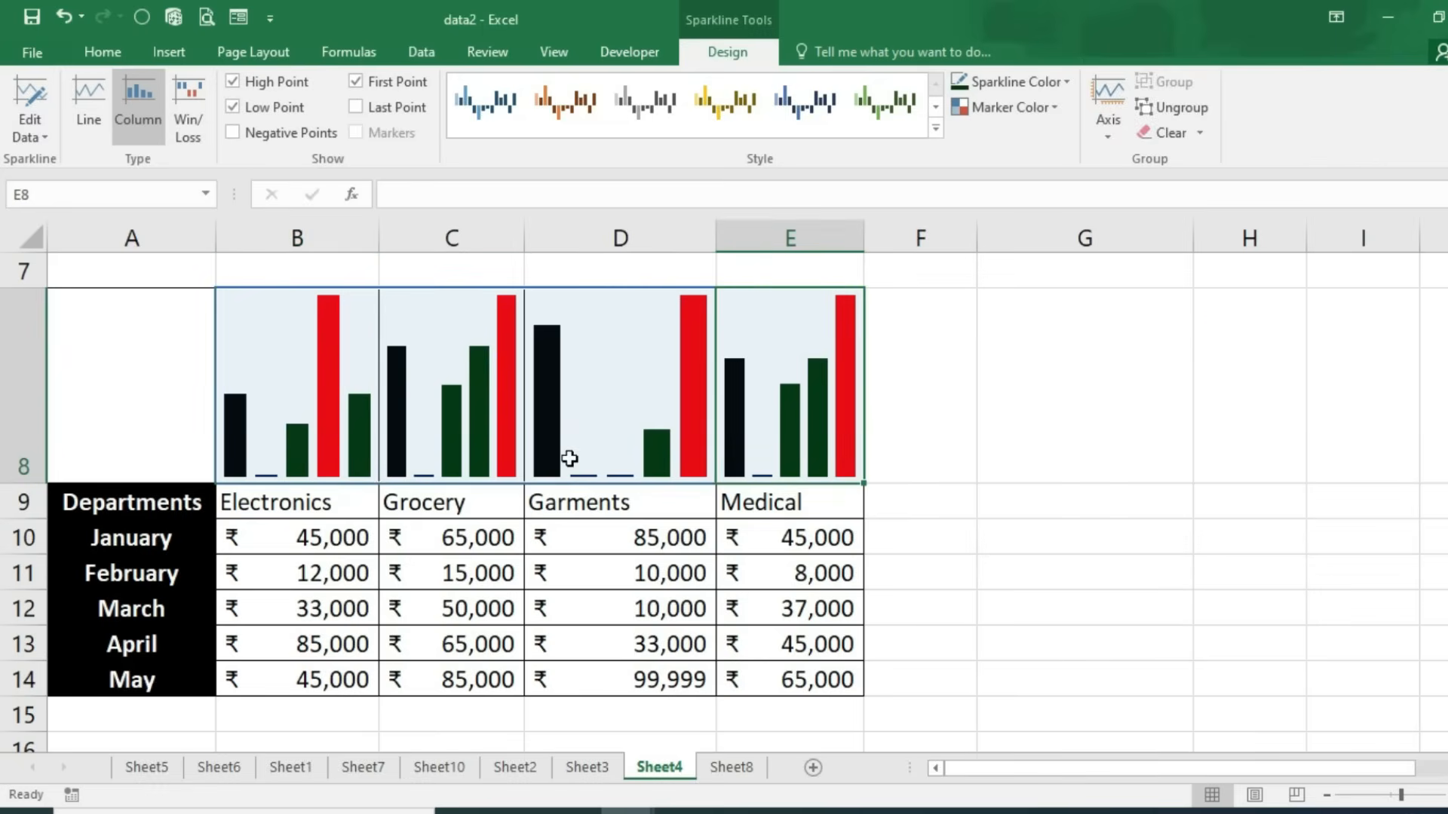
click(334, 571)
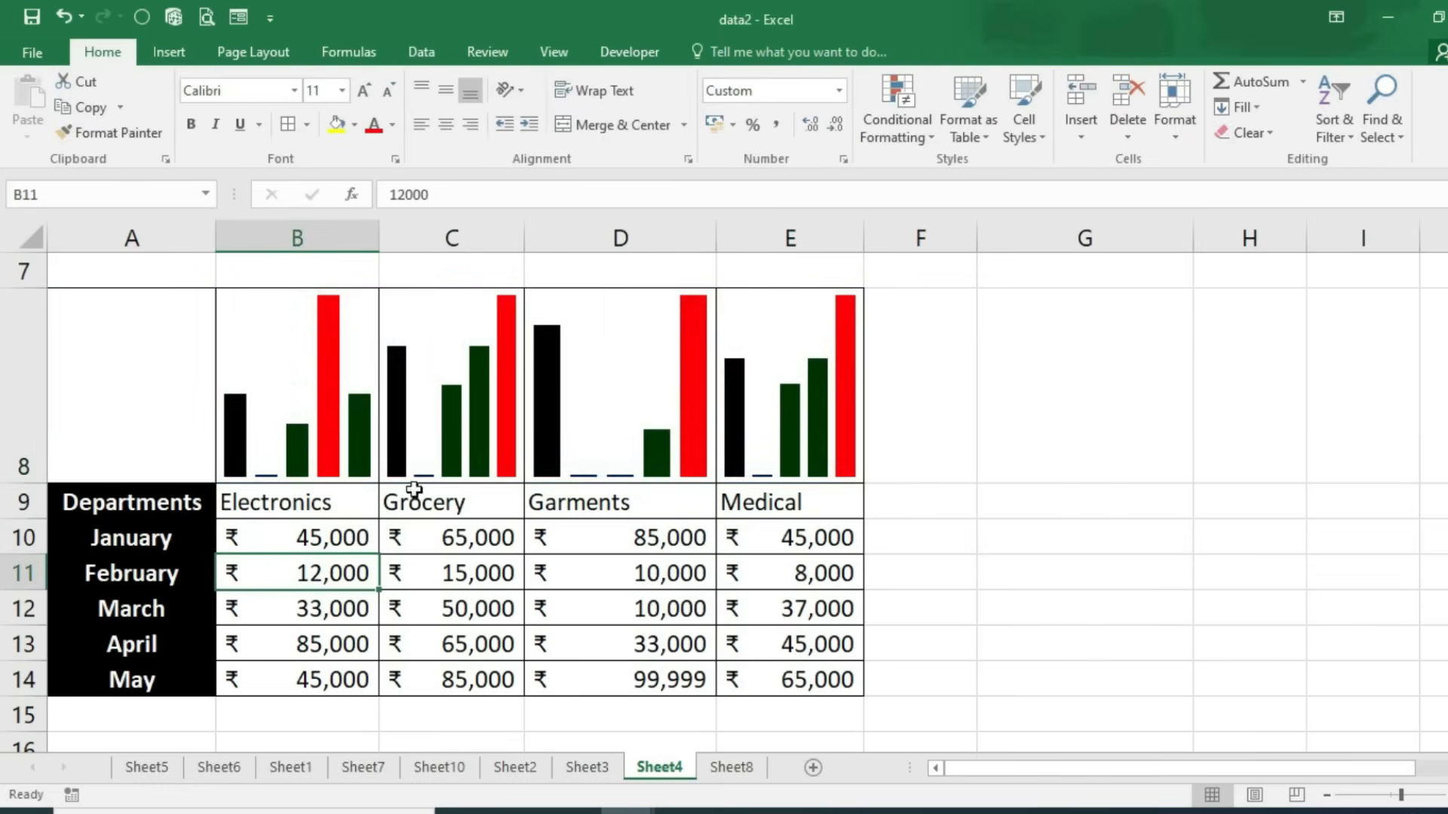
Step: Scroll back up over the sparklines table with the Insert tab showing
scroll(304, 317, up, 2)
click(169, 51)
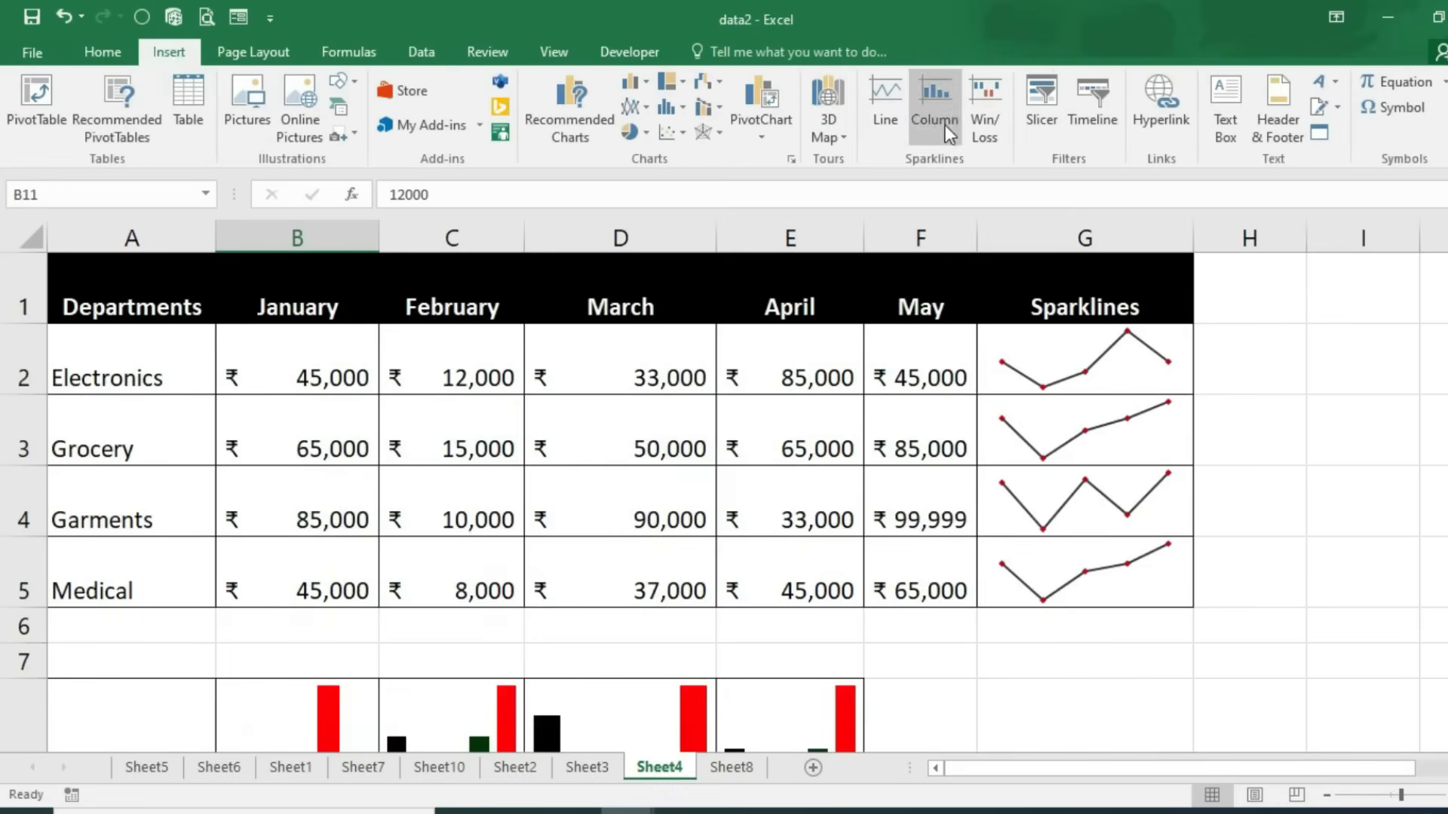
scroll(543, 498, down, 2)
scroll(573, 568, up, 1)
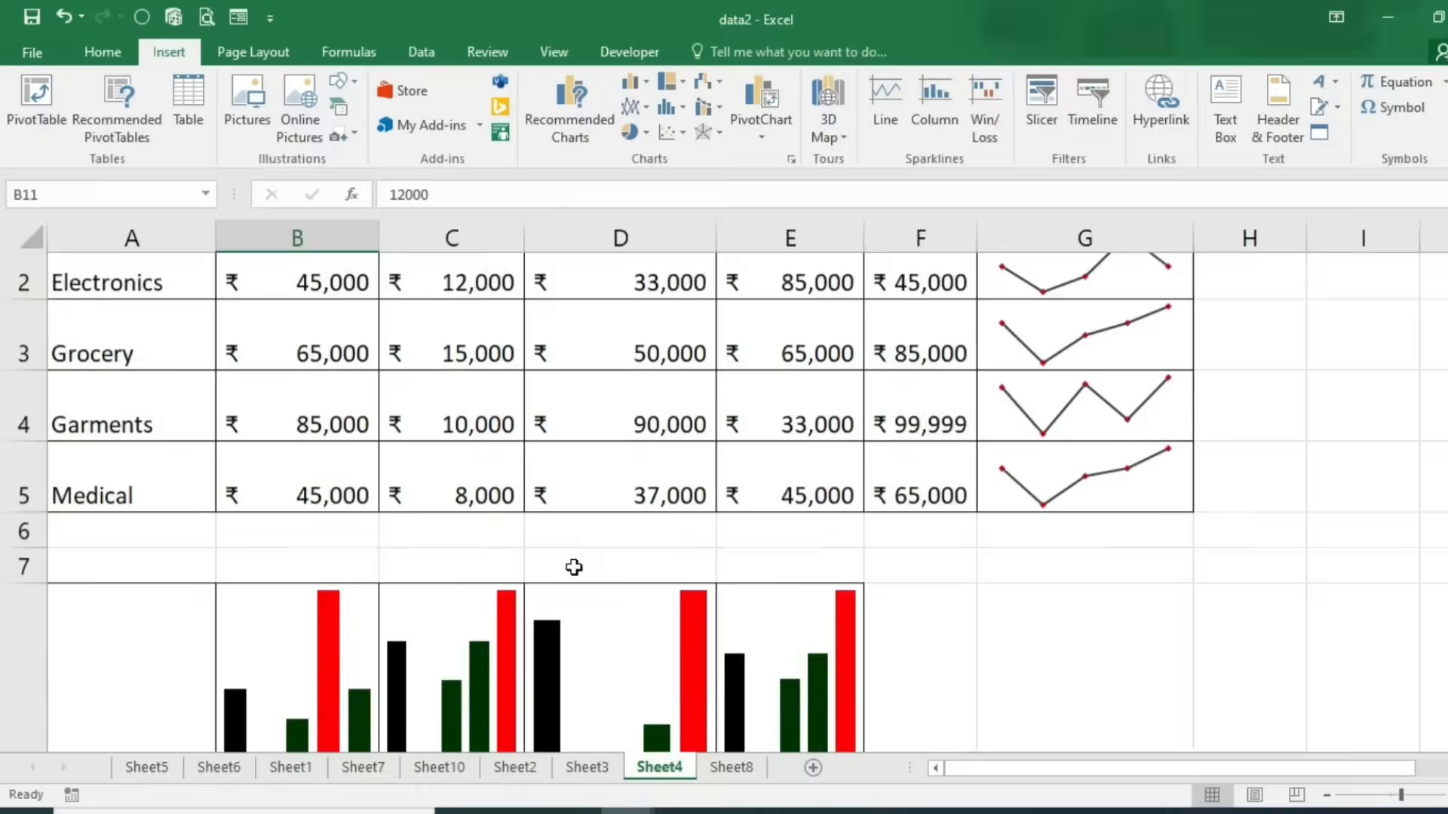
scroll(574, 567, up, 1)
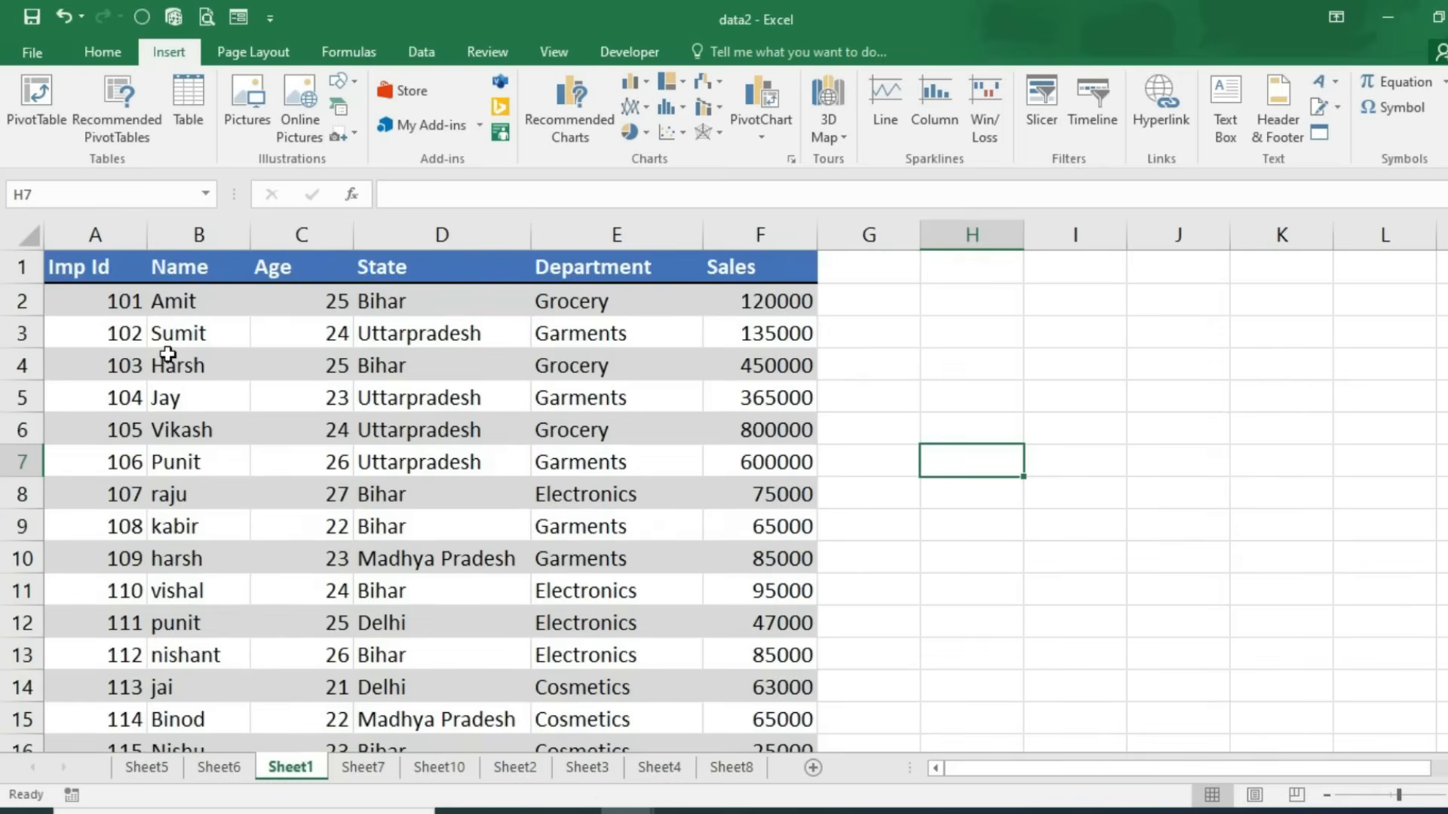
Step: Convert the employee data A1:F19 into a table with headers
drag(88, 275, 676, 649)
scroll(591, 592, up, 2)
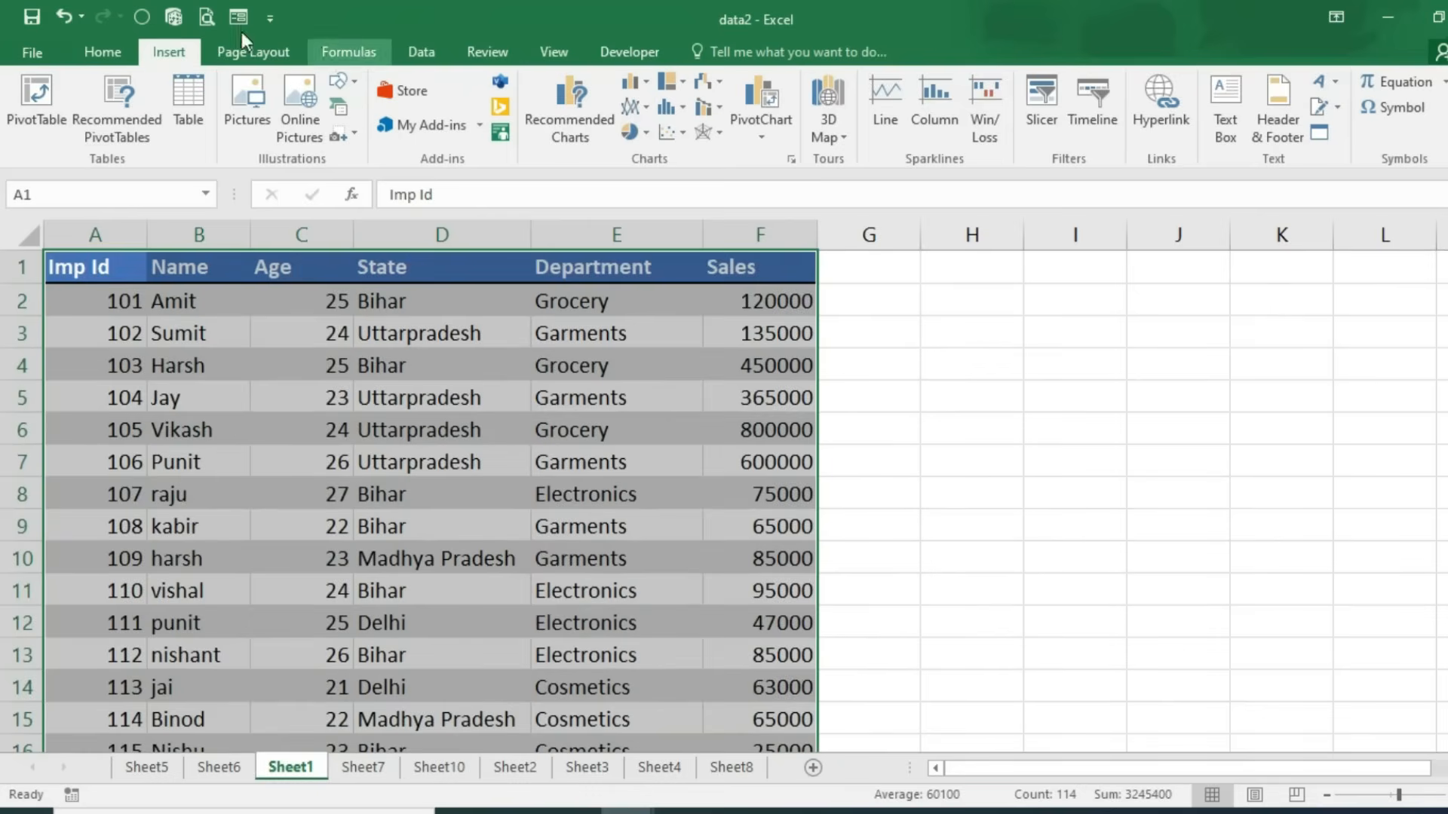
click(190, 97)
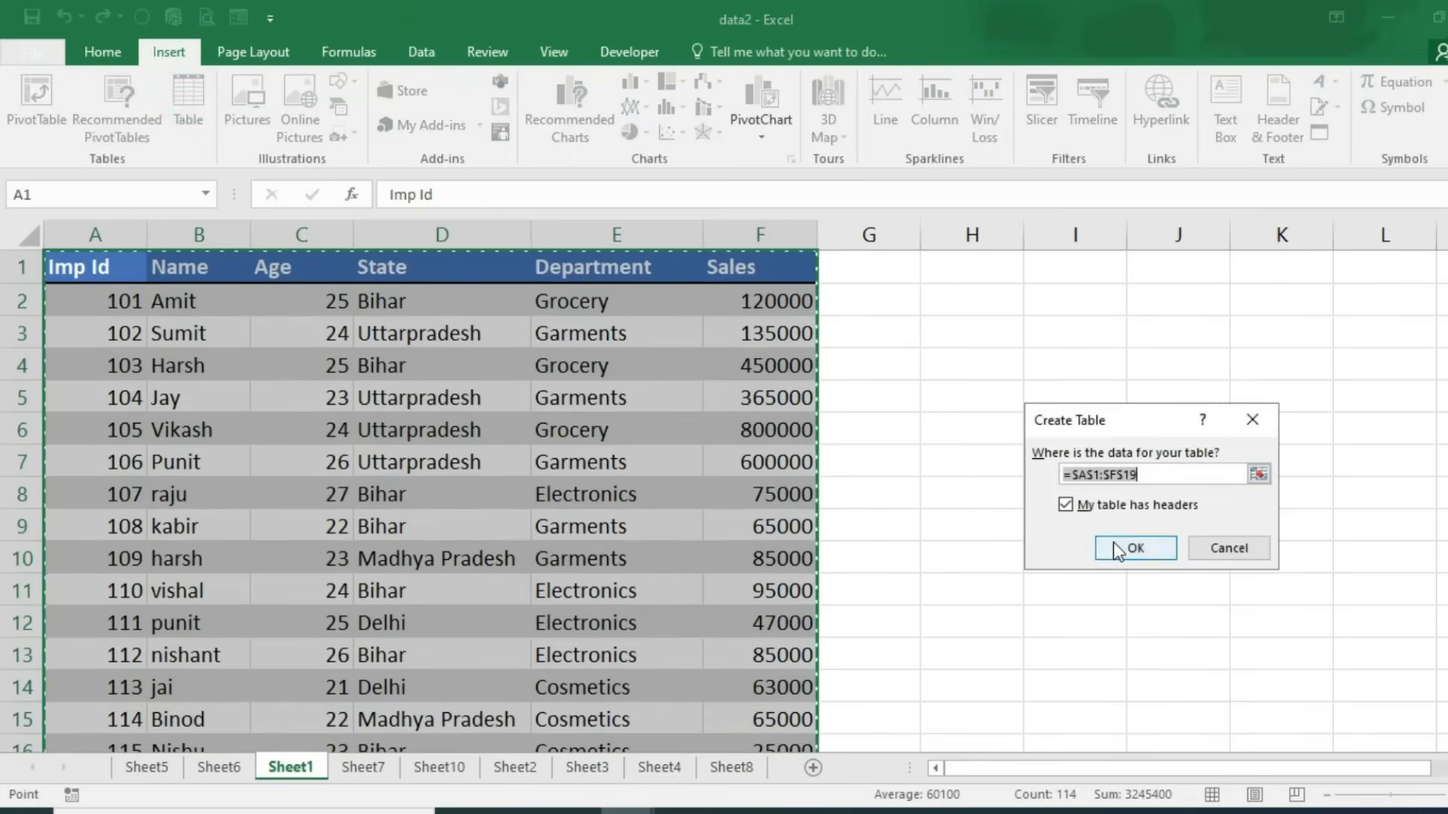
click(1135, 548)
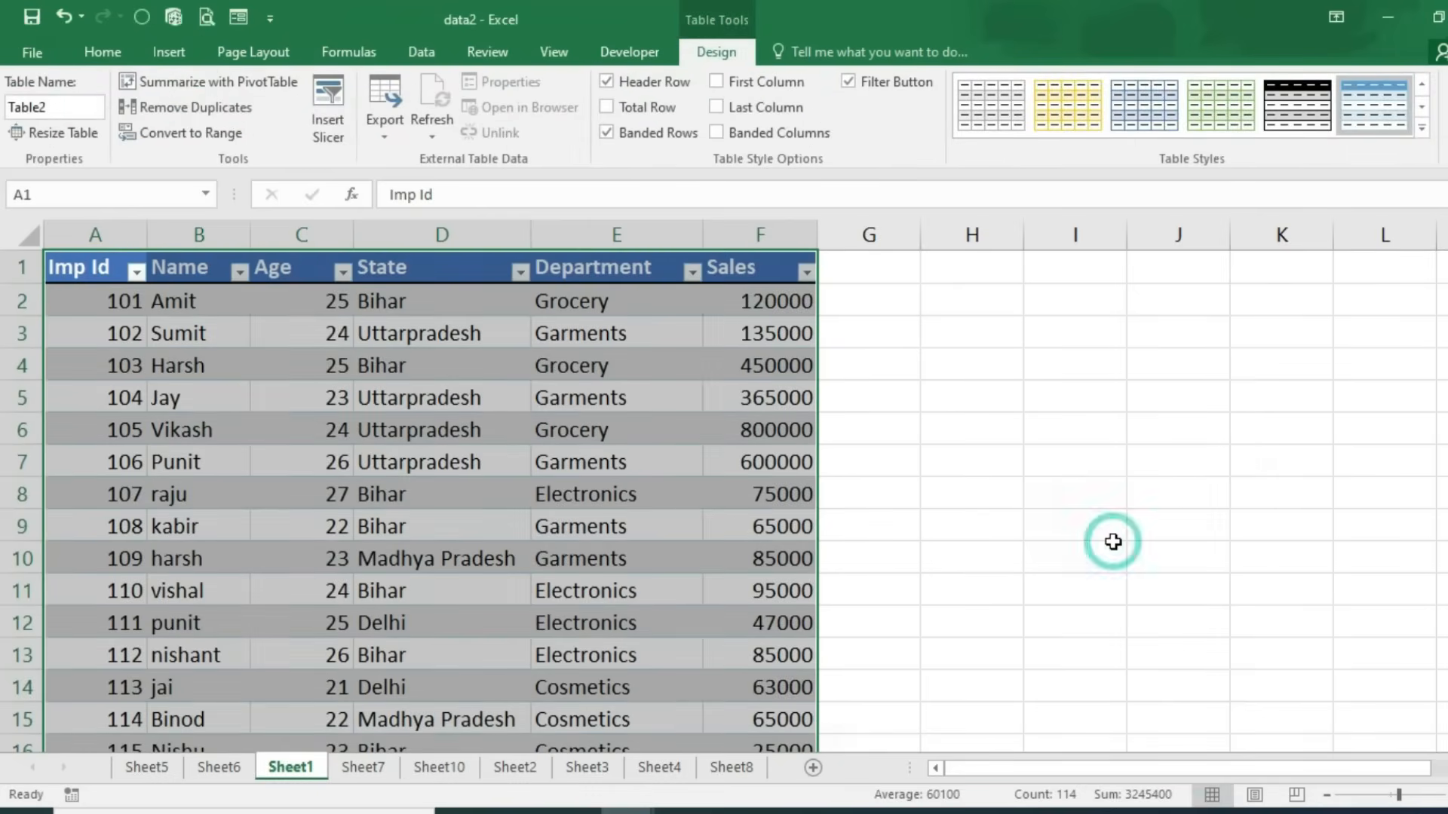
Step: Add Name, State and Department slicers and arrange them side by side
click(178, 60)
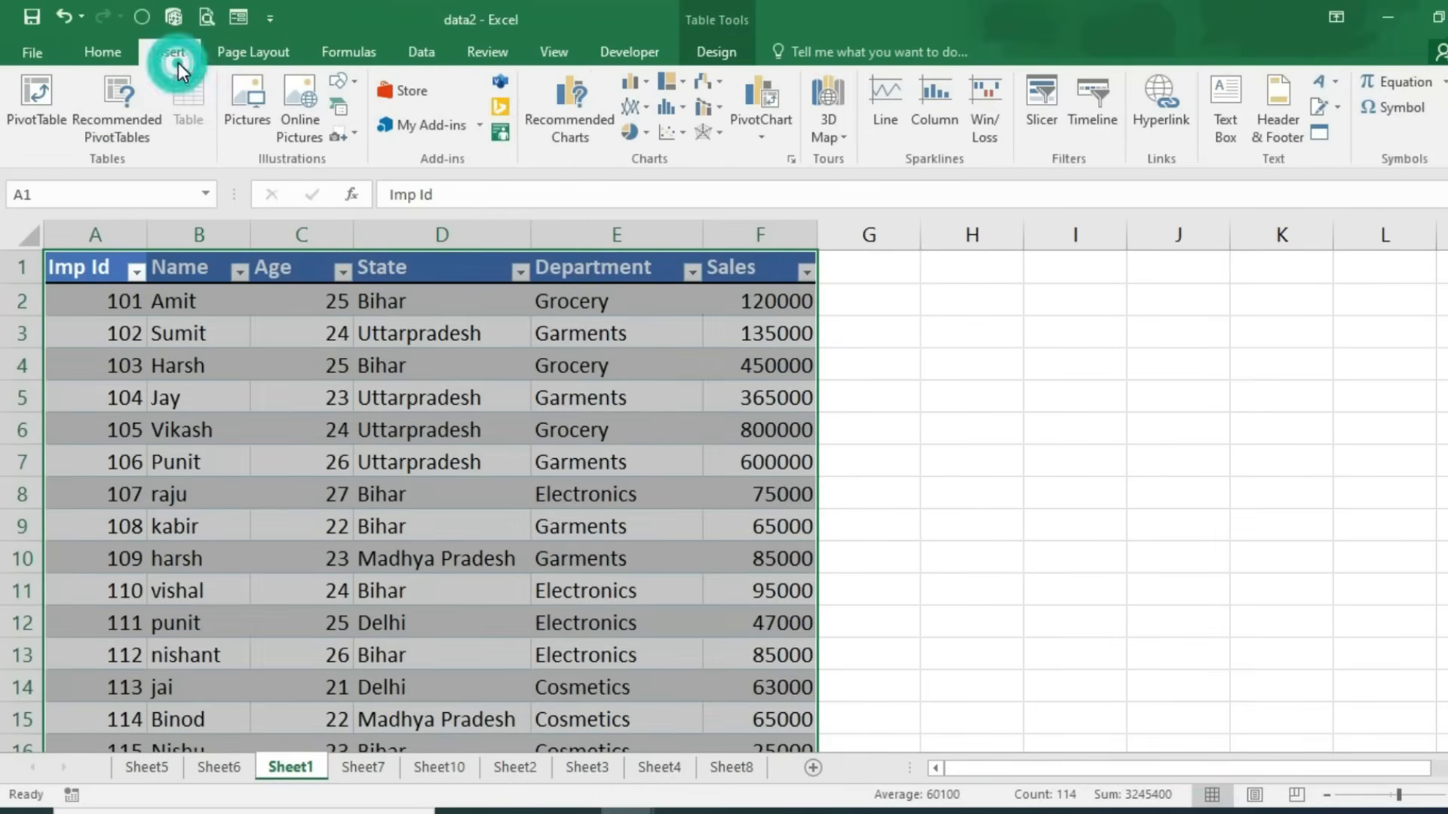
click(1045, 104)
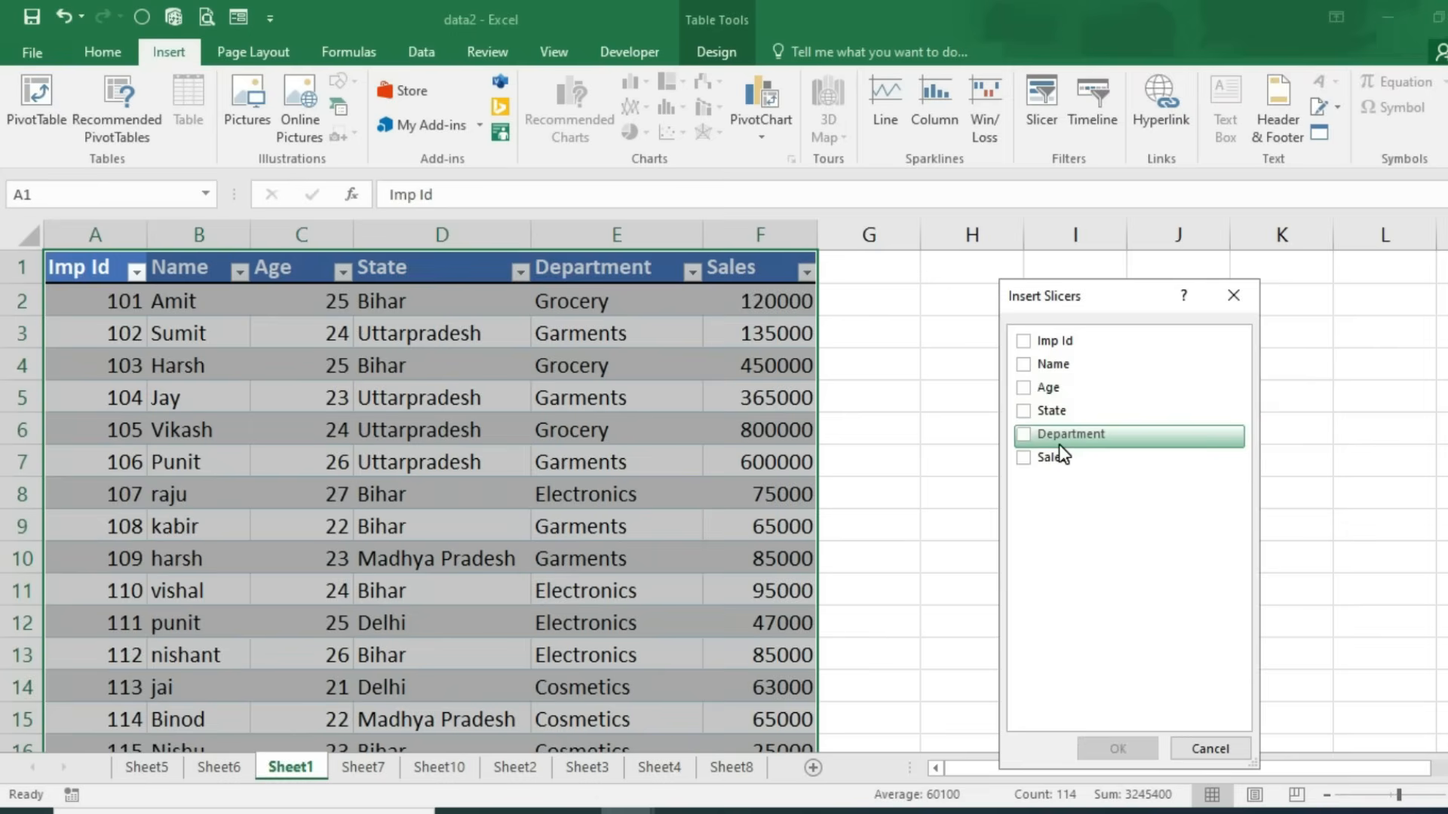
click(1026, 412)
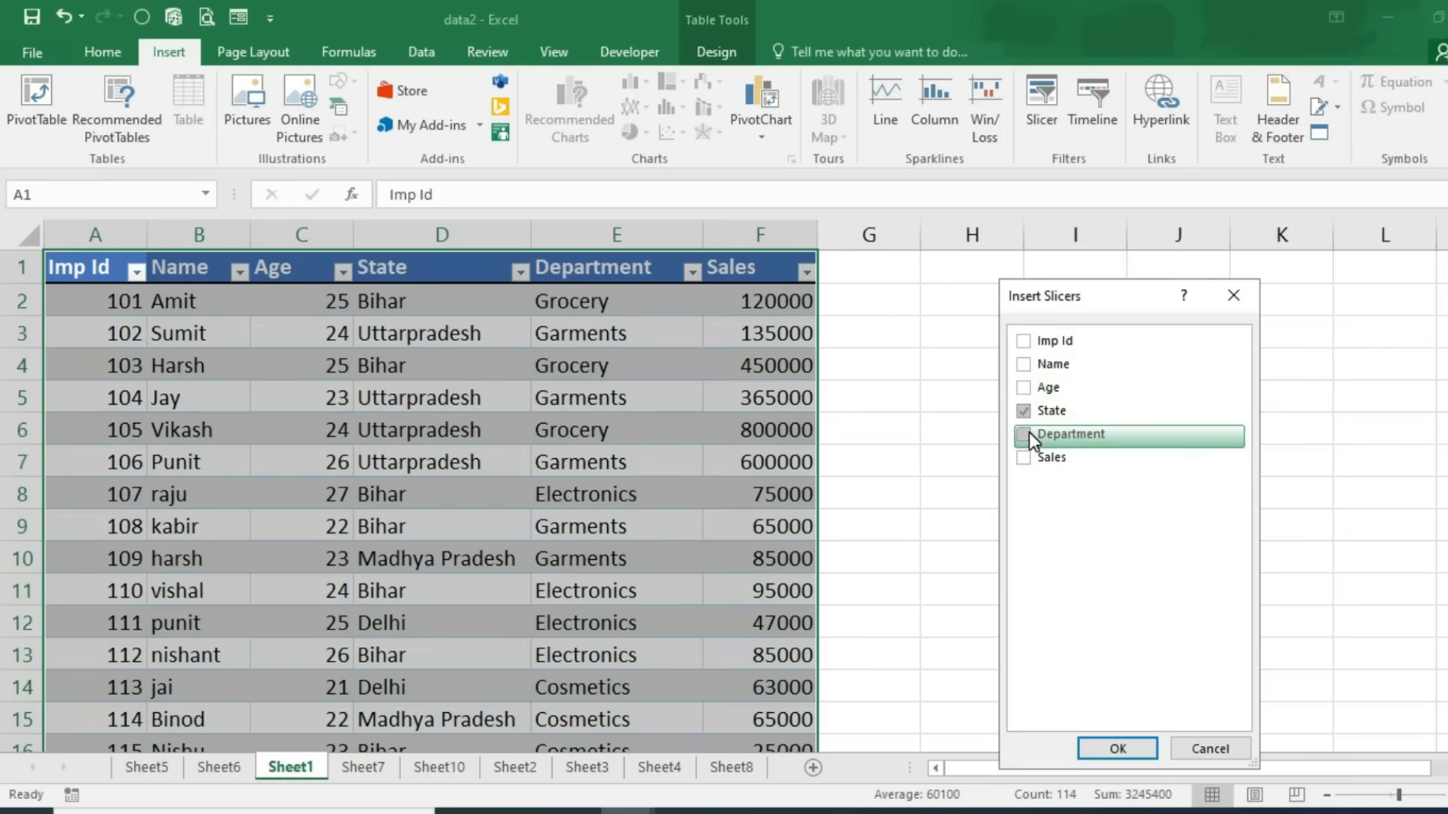
click(1023, 366)
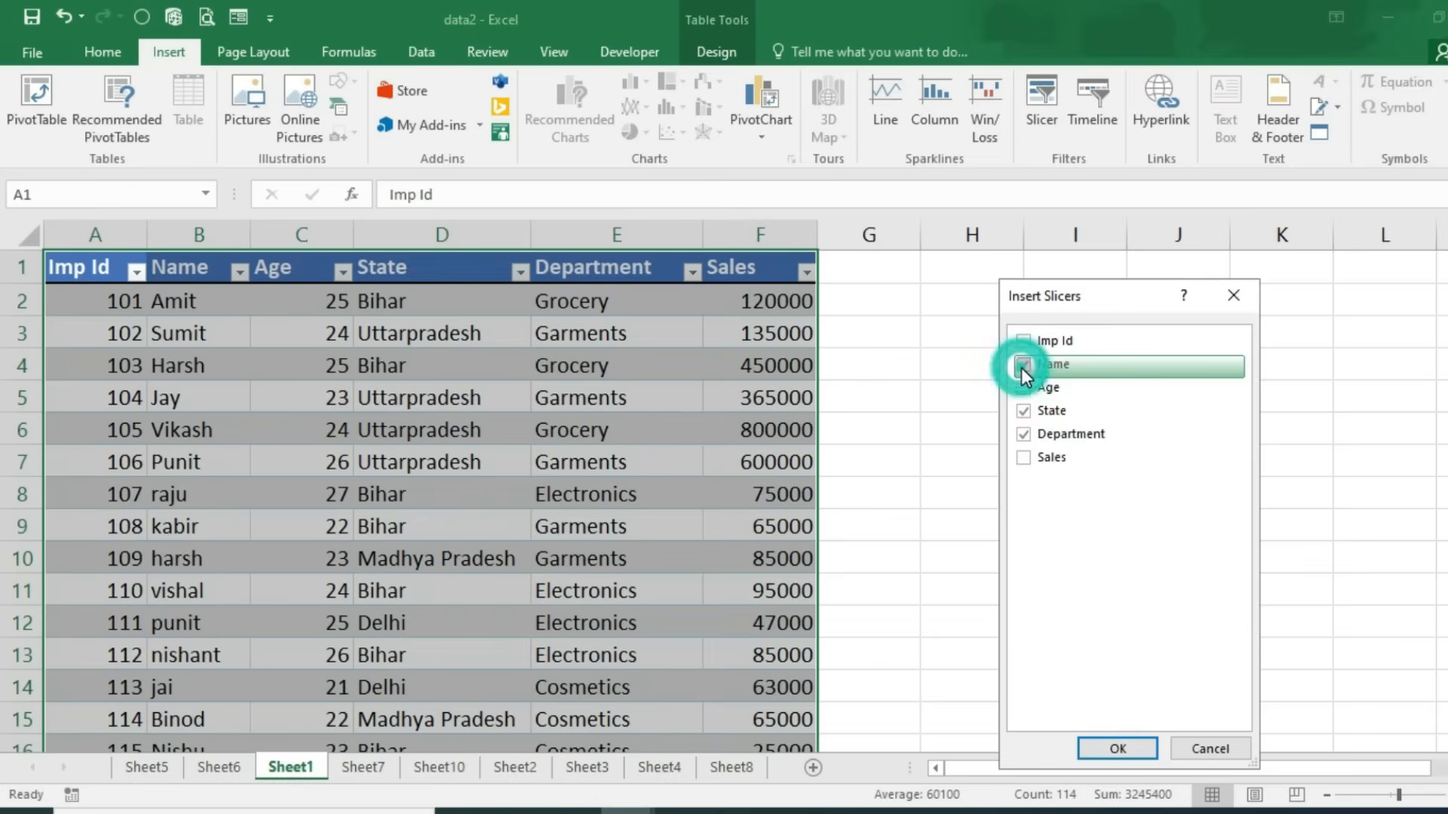
click(1118, 749)
drag(881, 448, 1353, 305)
drag(824, 375, 1050, 305)
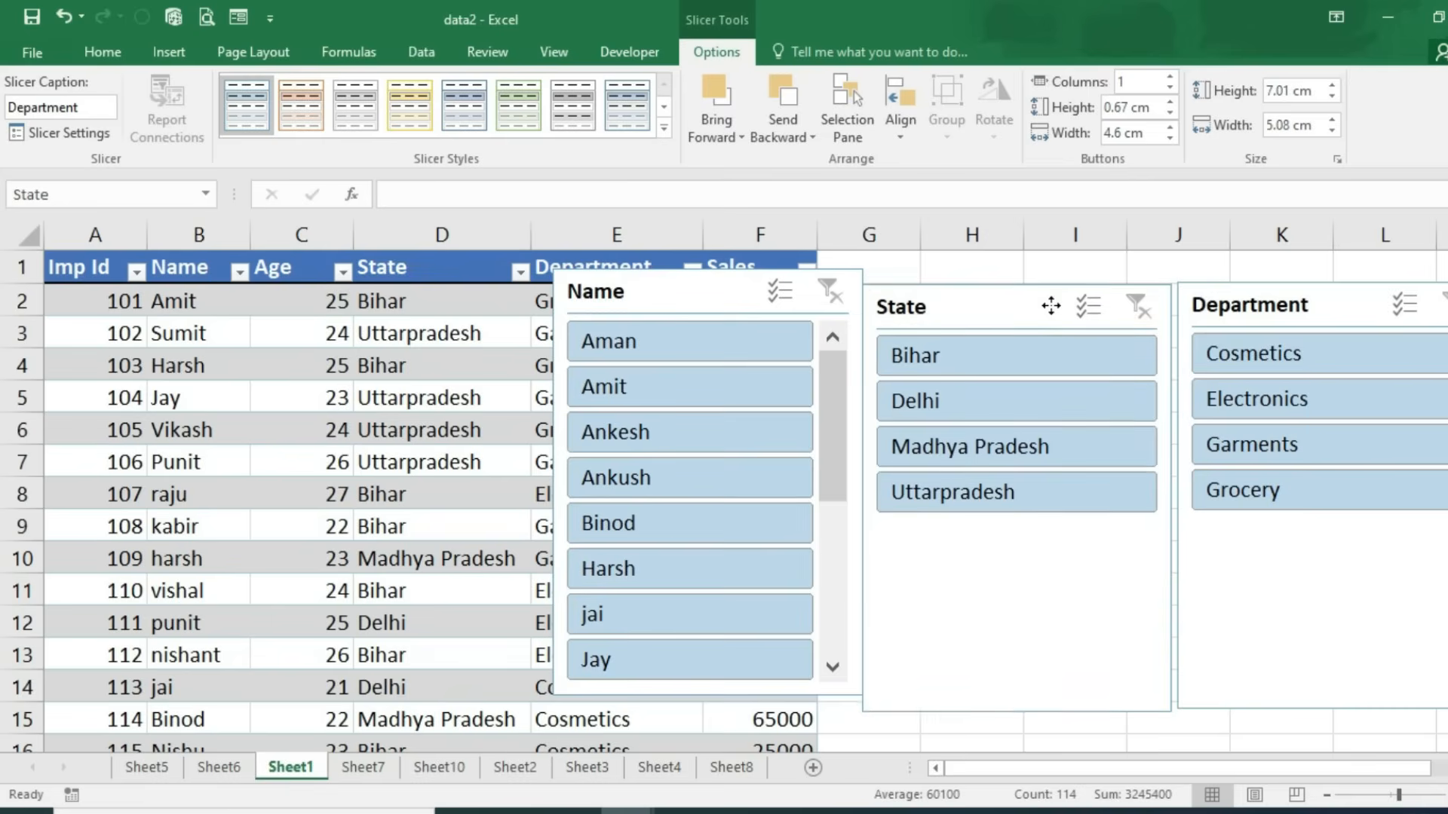
Step: Filter by Cosmetics, then Bihar, Madhya Pradesh and Delhi, and clear both slicer filters
drag(725, 294, 694, 300)
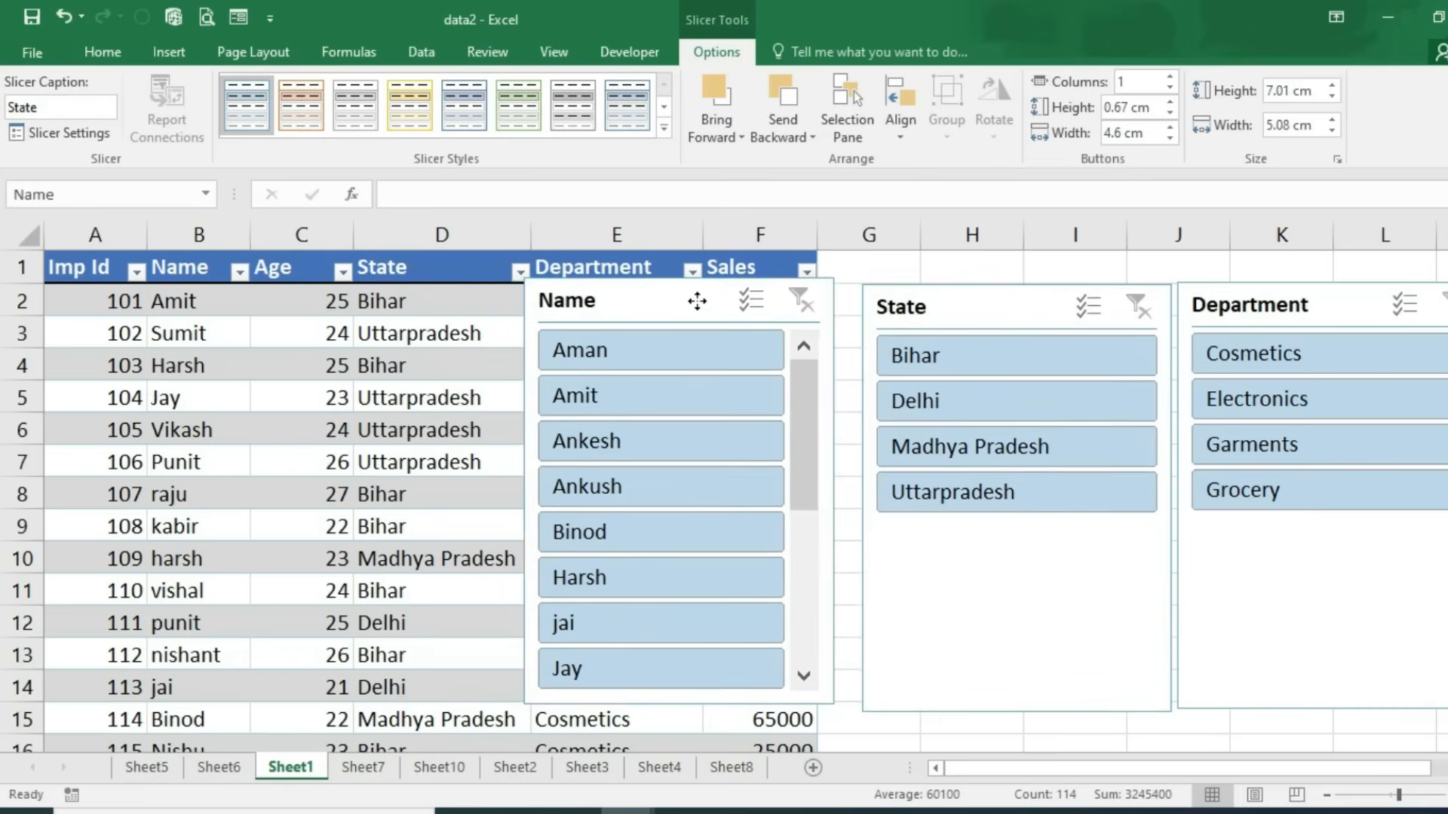
click(1283, 351)
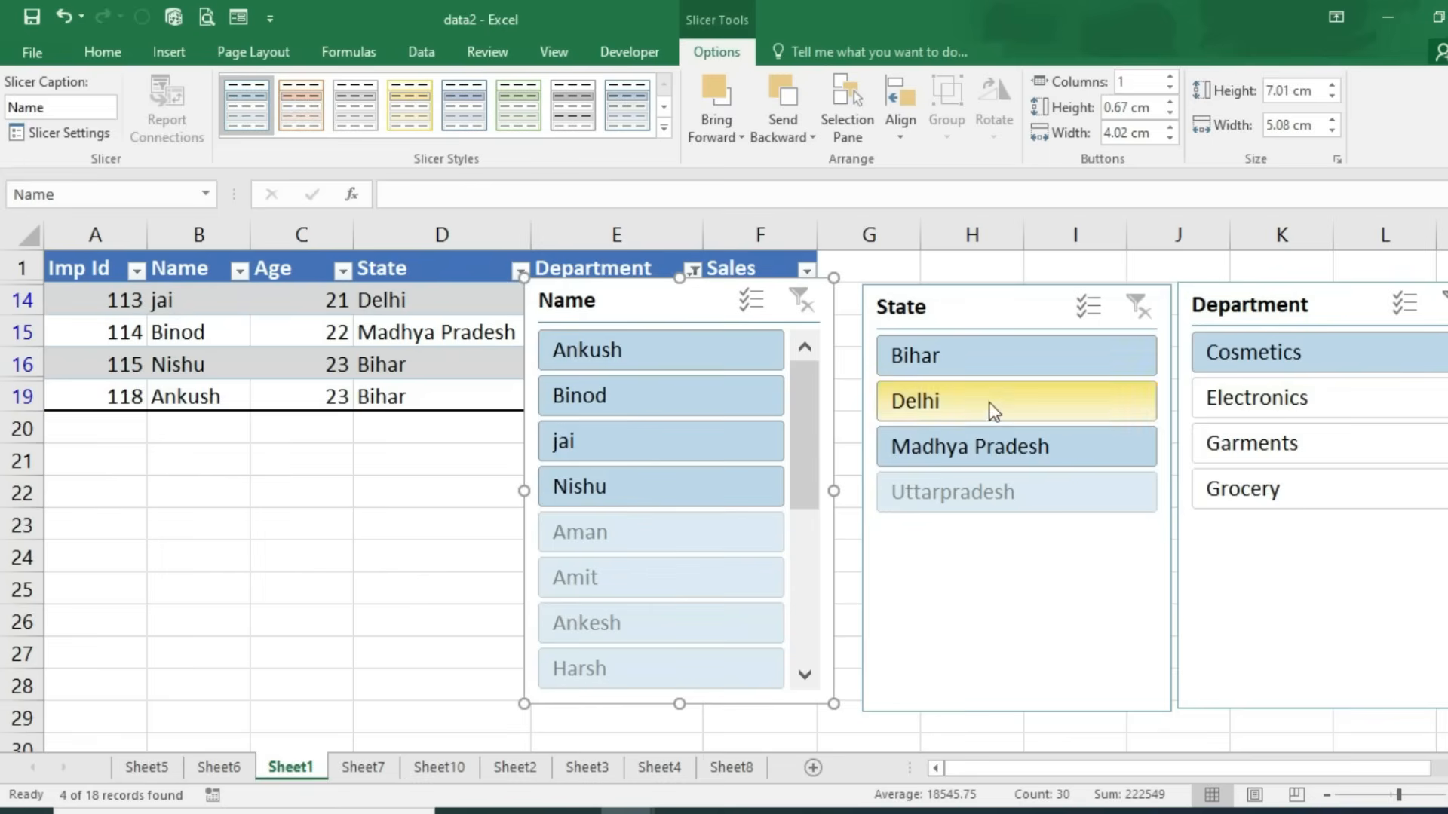
click(954, 362)
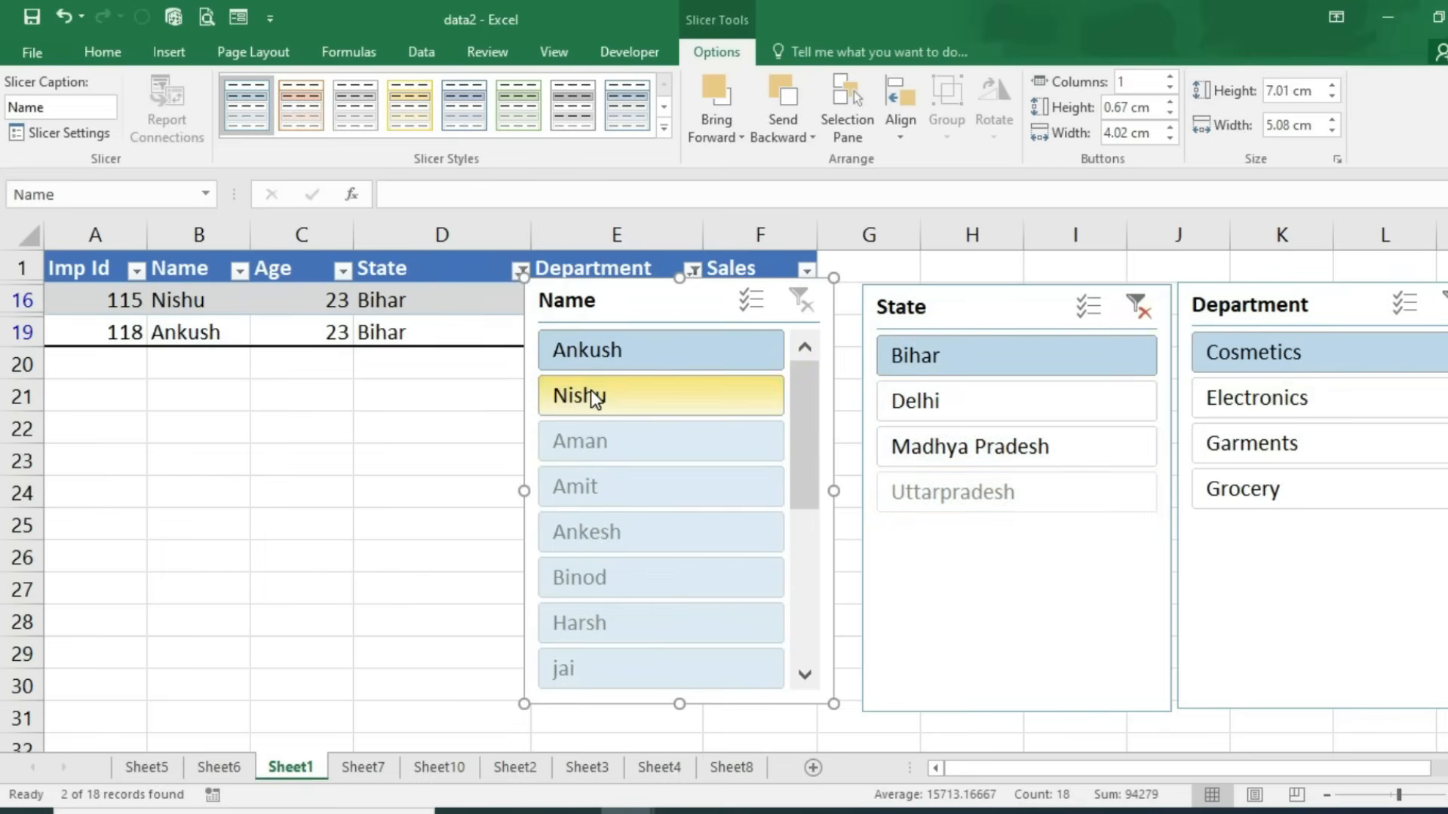
click(995, 460)
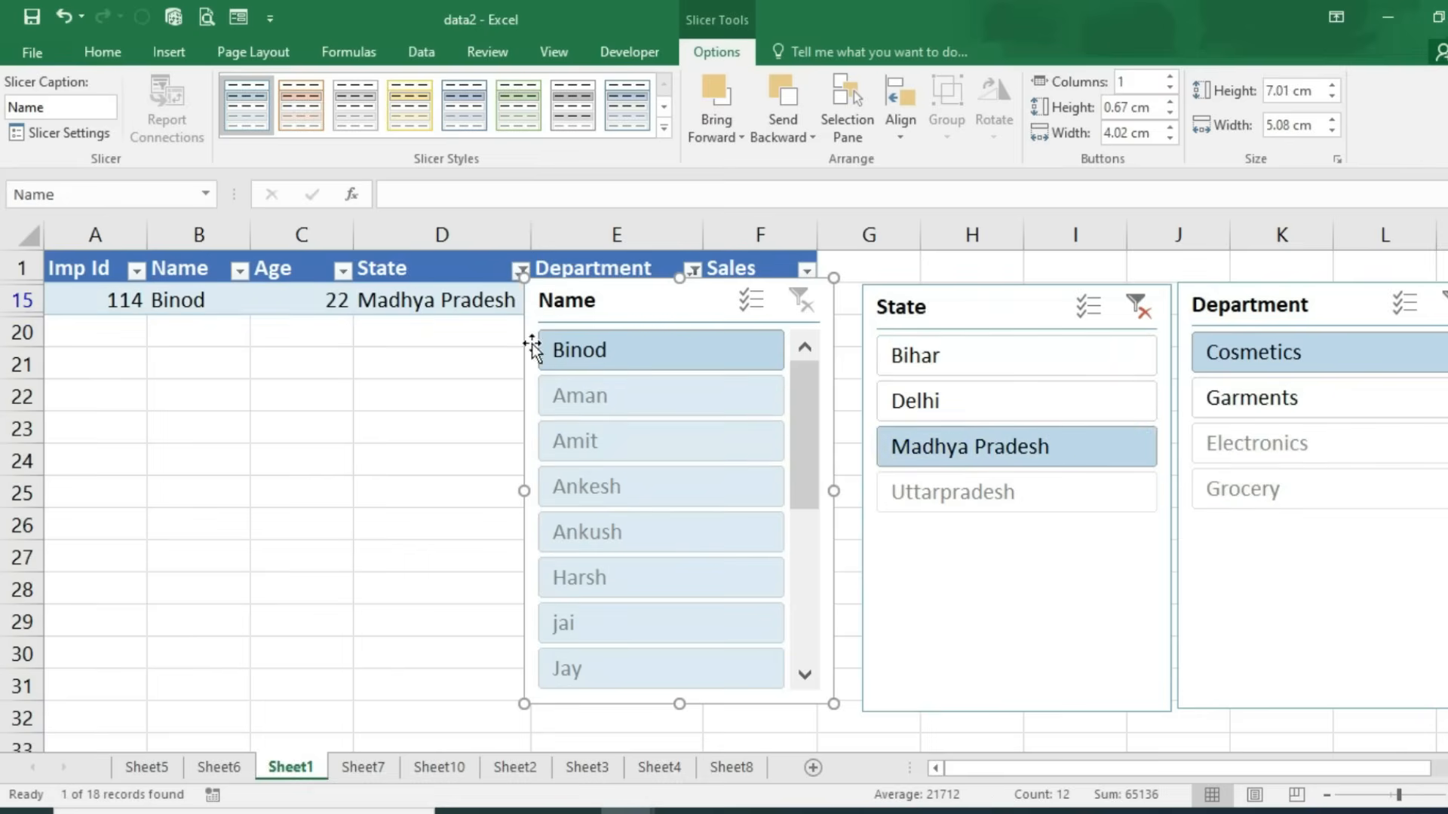
click(894, 411)
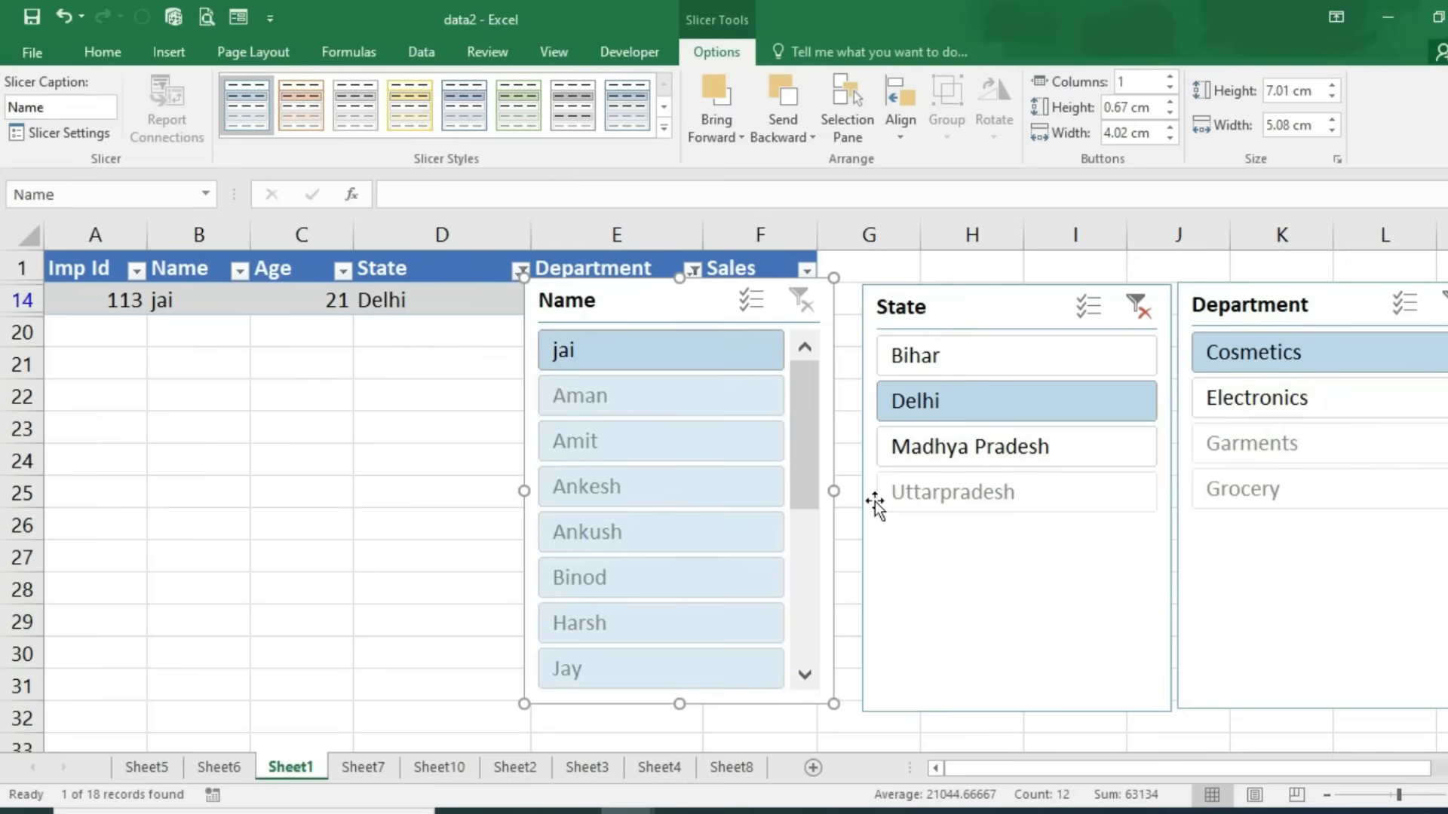
click(1136, 313)
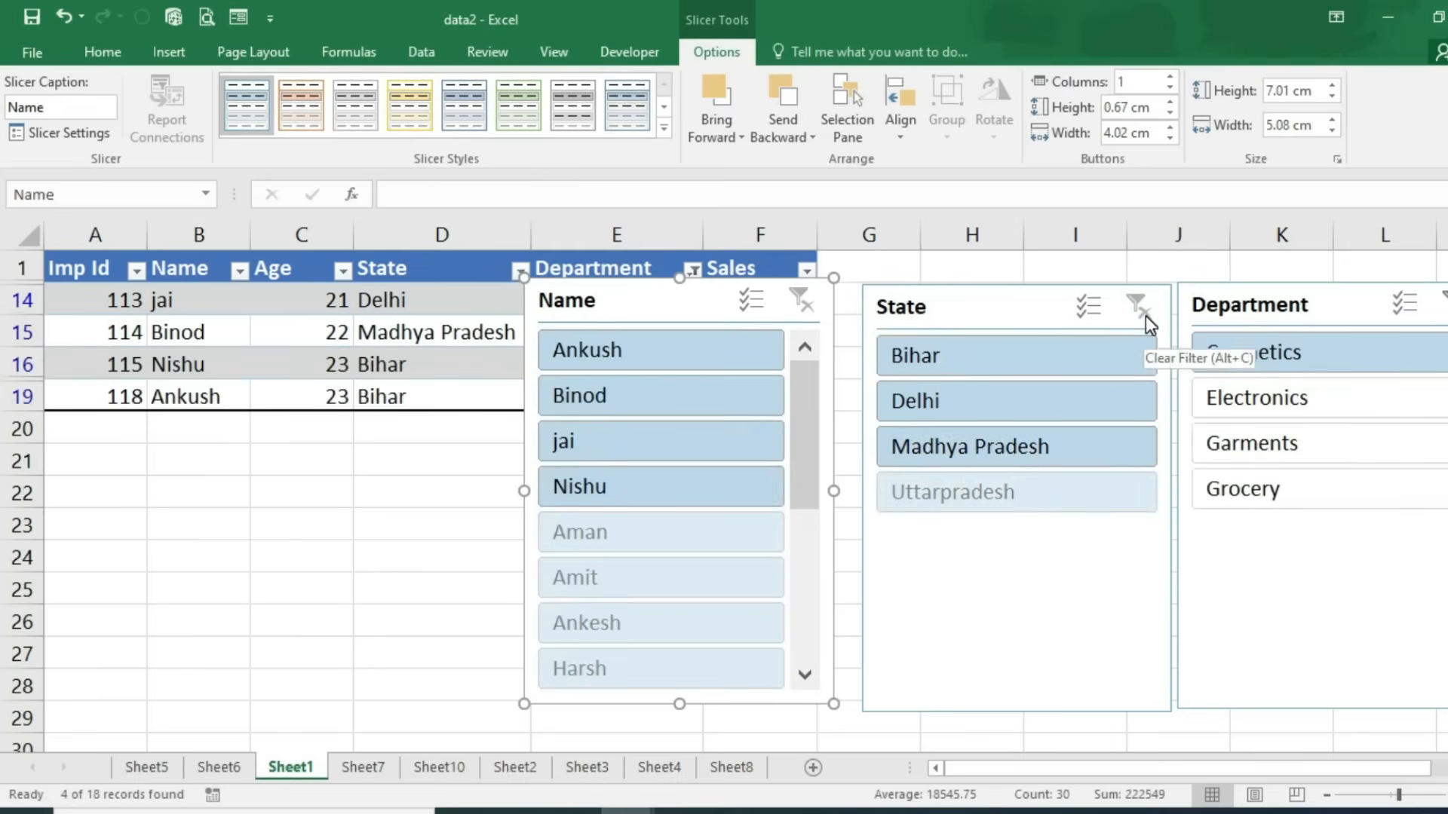
click(1441, 310)
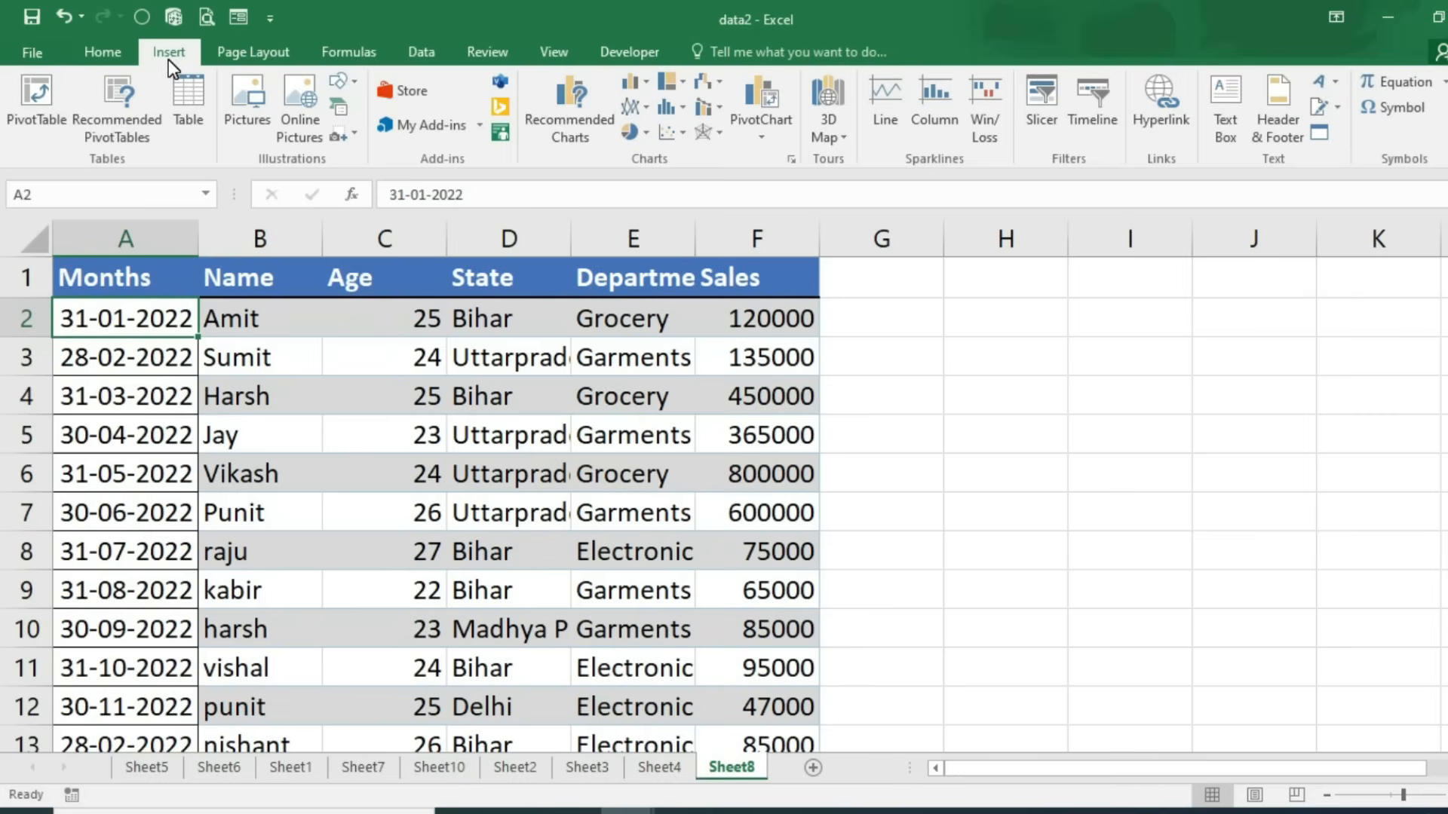
Step: Create a PivotTable from A1:F19 on a new worksheet
click(90, 292)
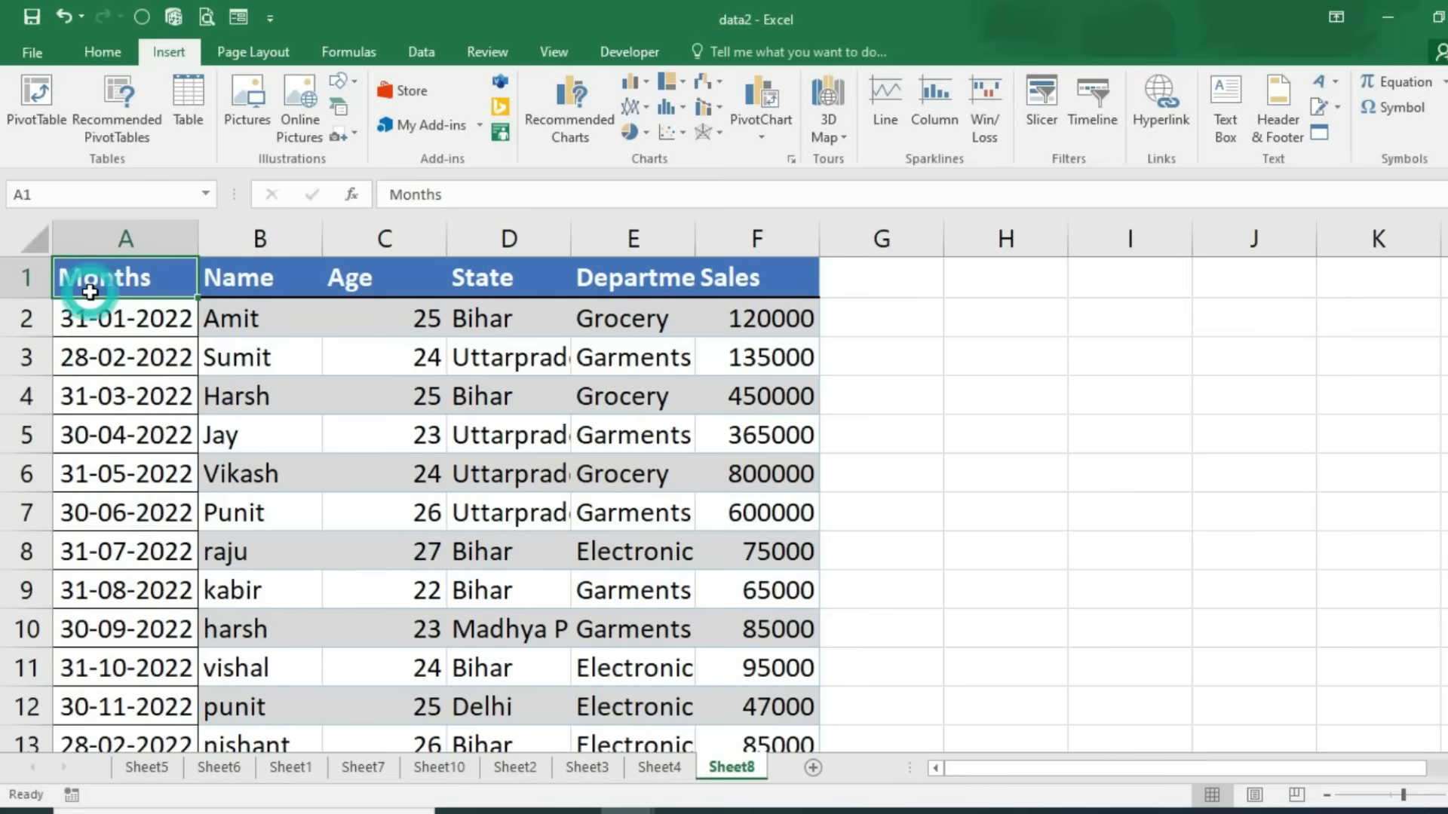
key(ctrl+shift+End)
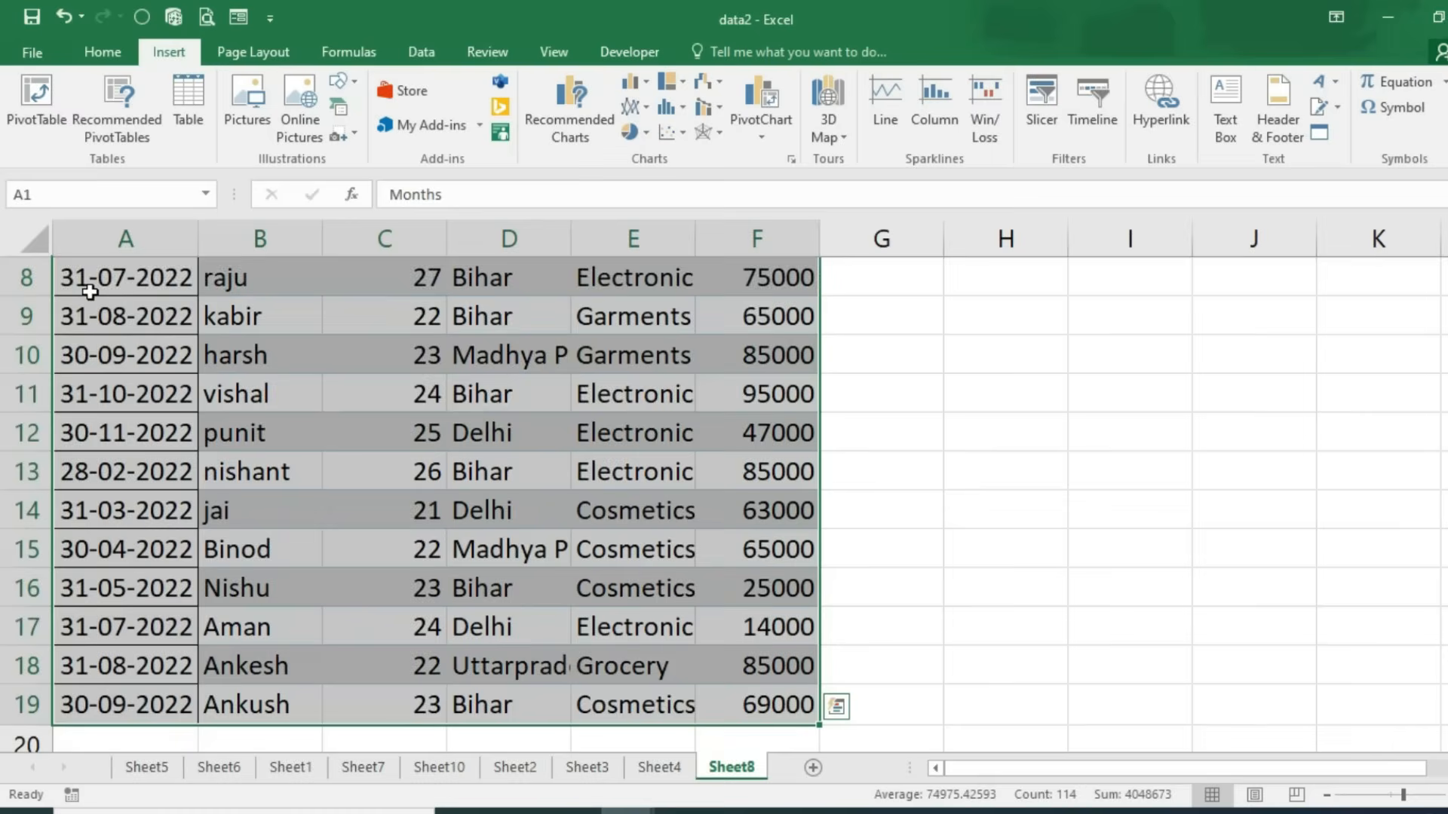
scroll(246, 508, up, 3)
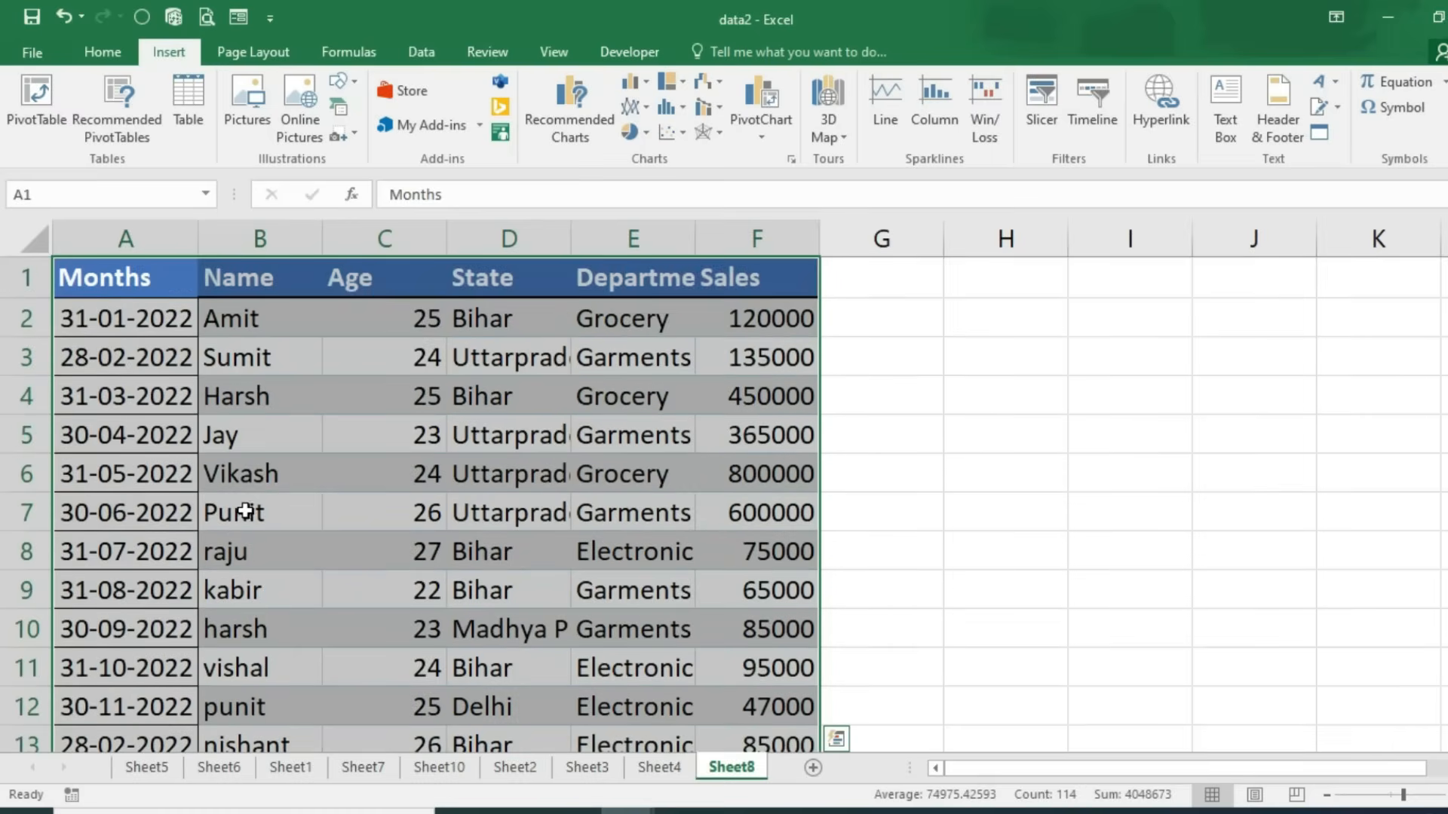
click(40, 120)
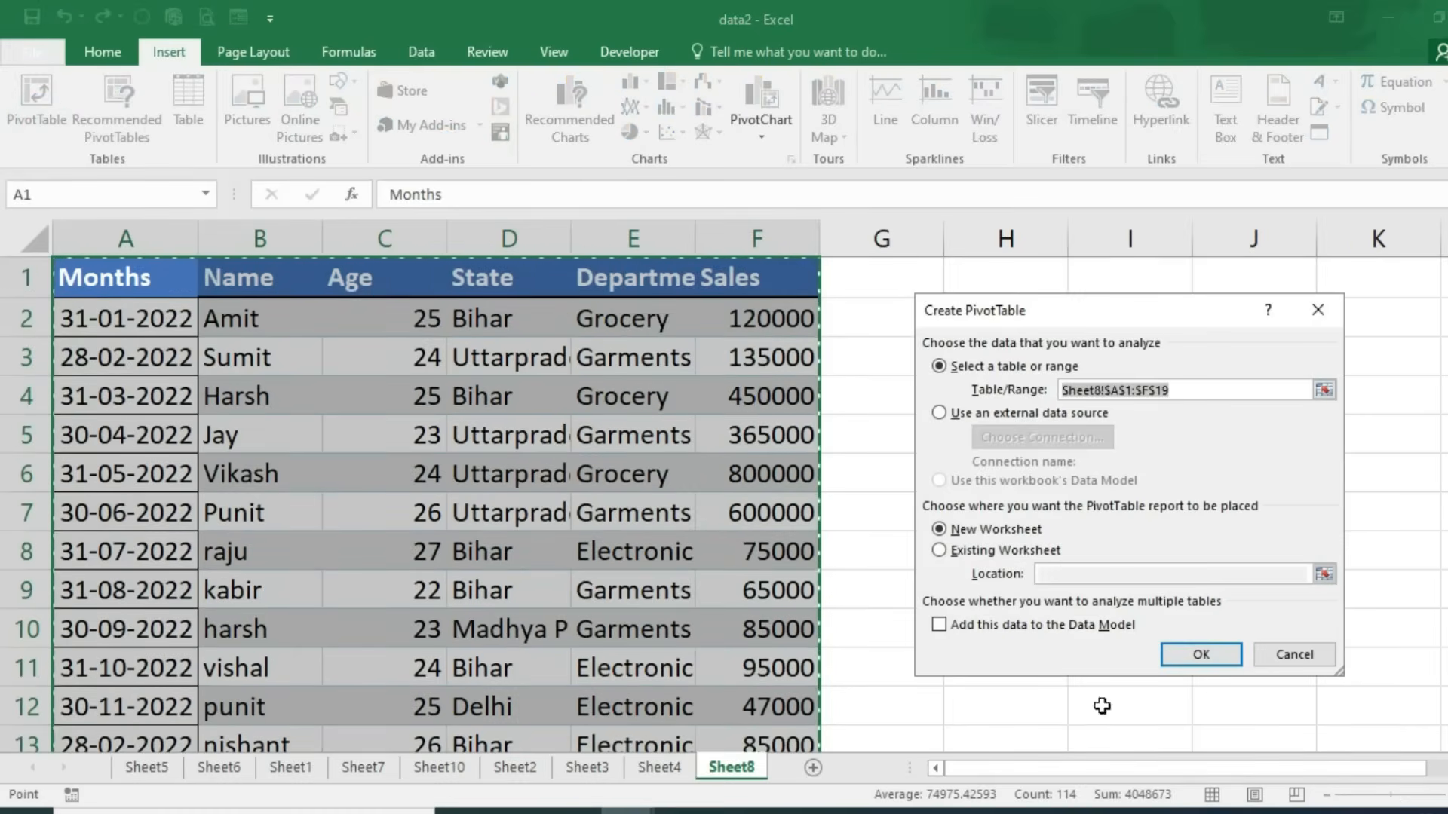
click(1202, 668)
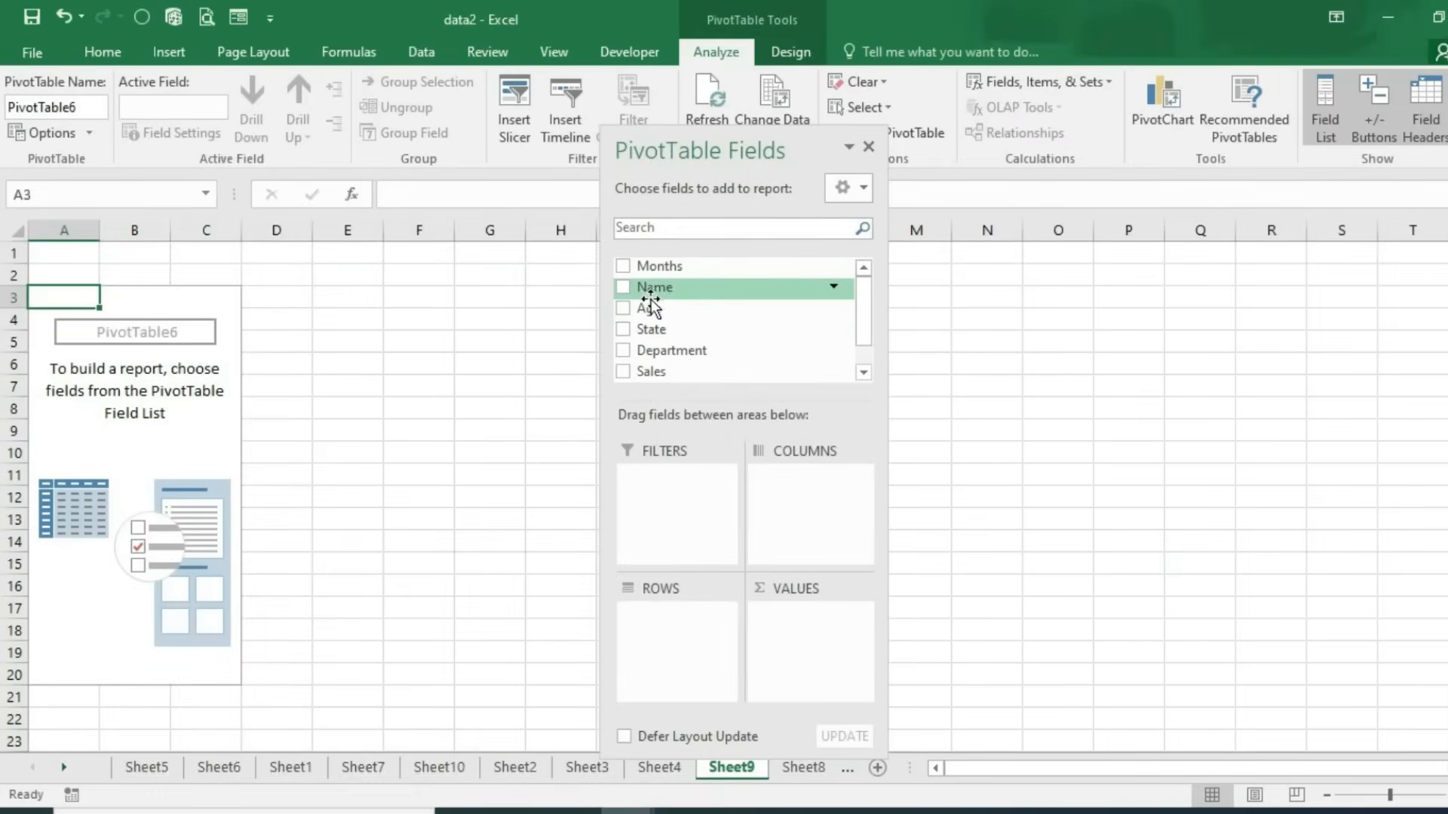
Step: Place Department in columns, Name in rows and Sales in values
drag(673, 351, 792, 513)
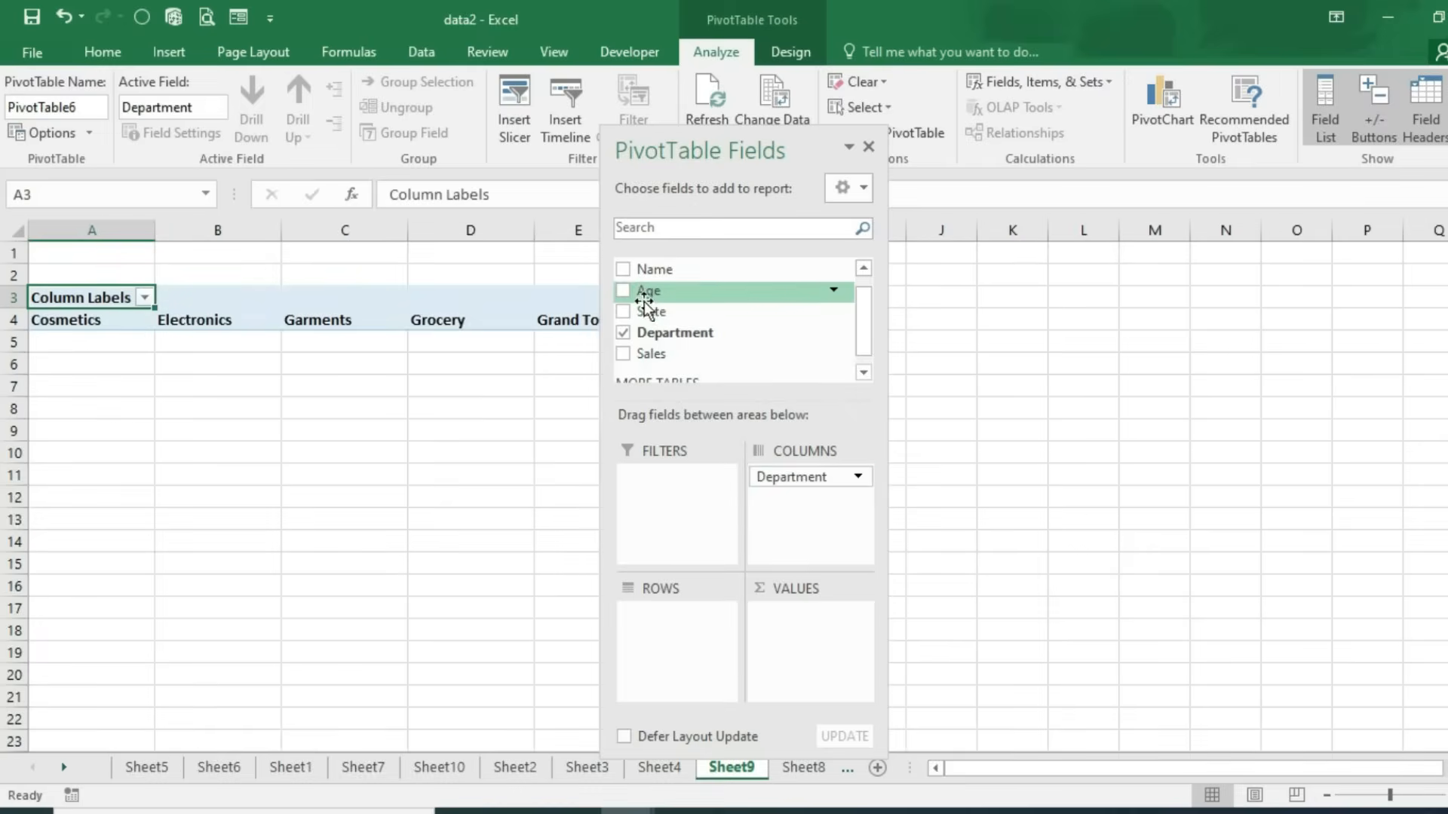
drag(650, 270, 672, 624)
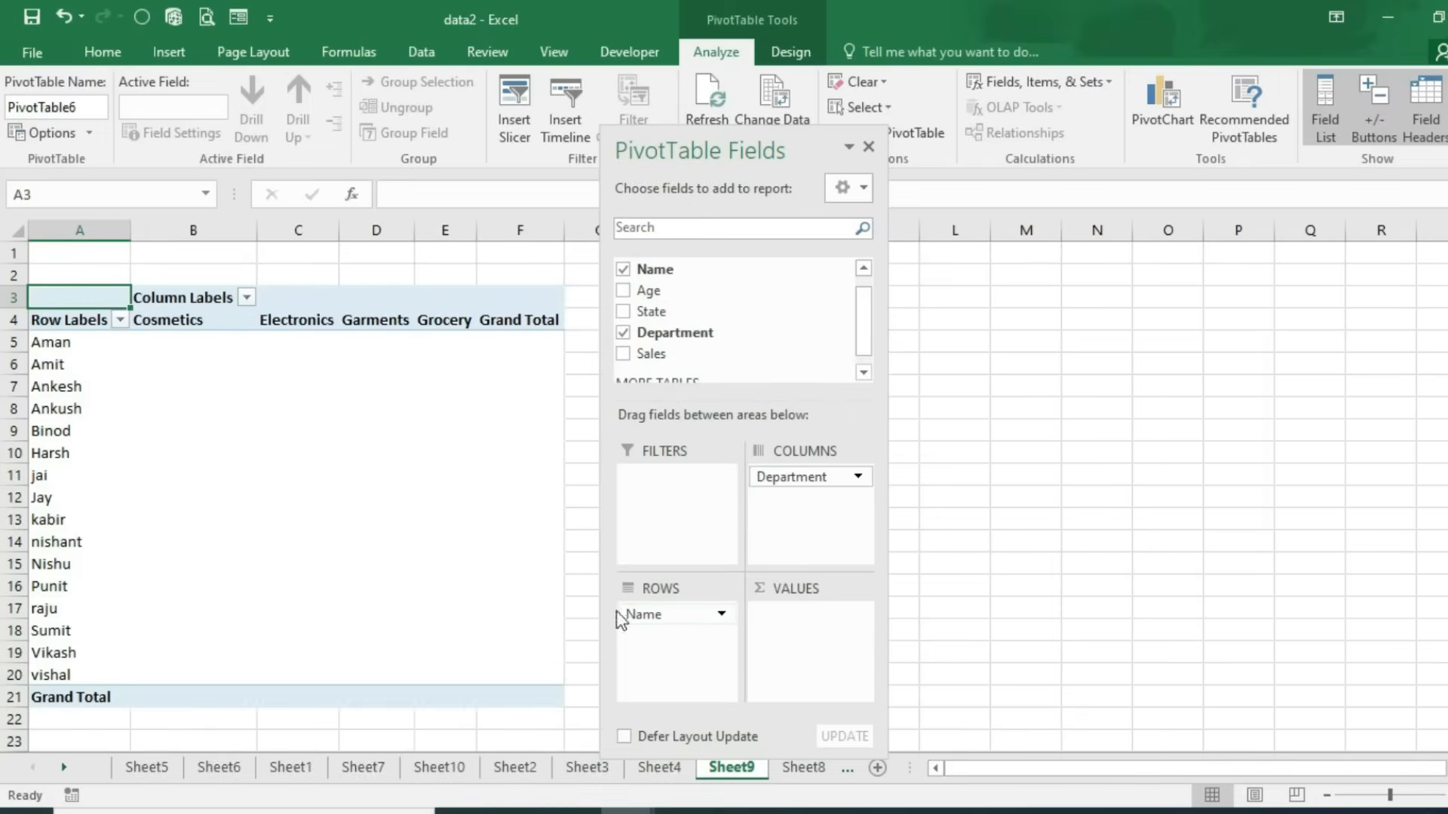
drag(650, 354, 780, 635)
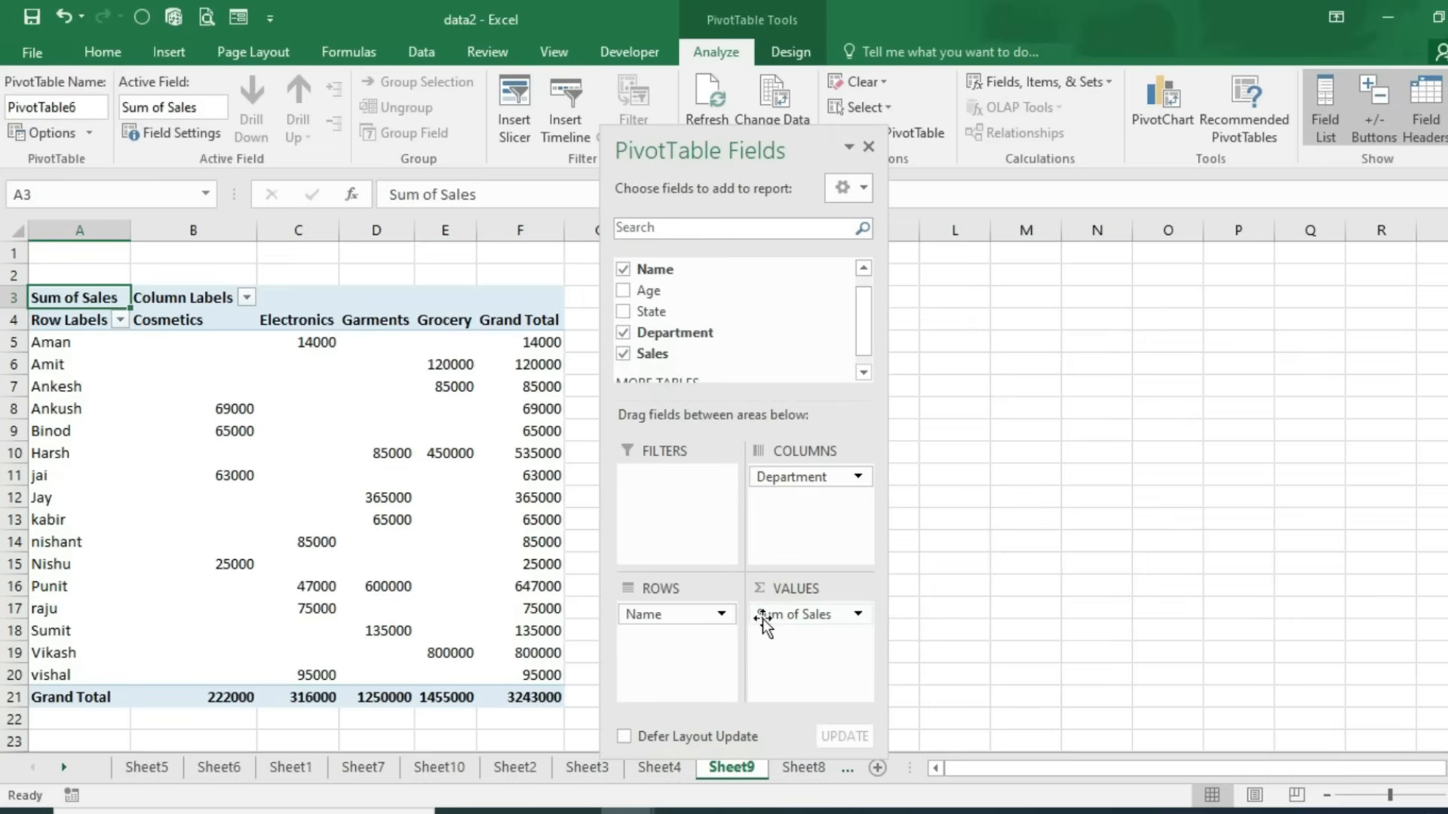
drag(721, 138, 950, 230)
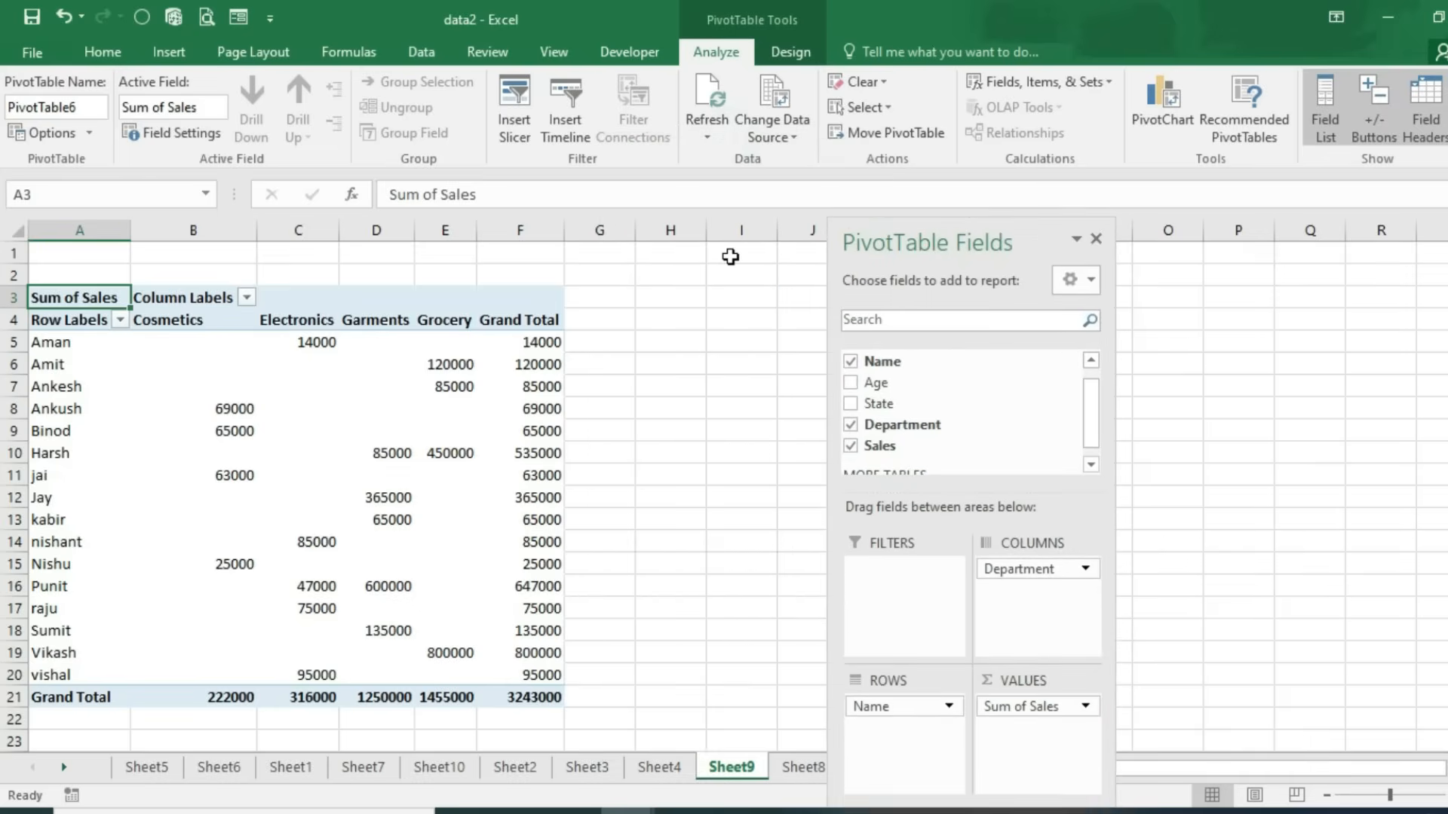
Step: Insert a Months timeline for the PivotTable
click(102, 53)
click(164, 56)
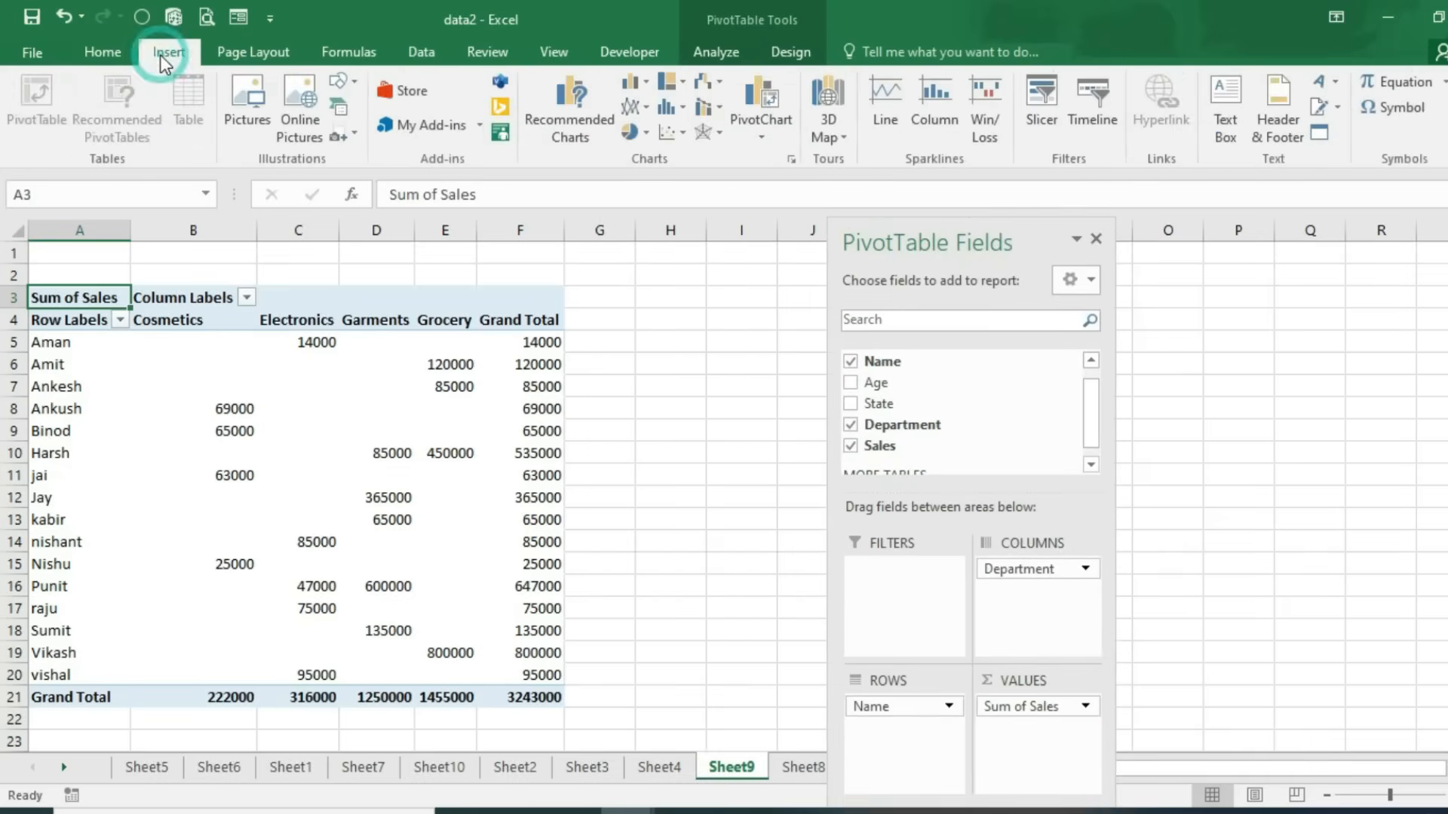
click(1095, 113)
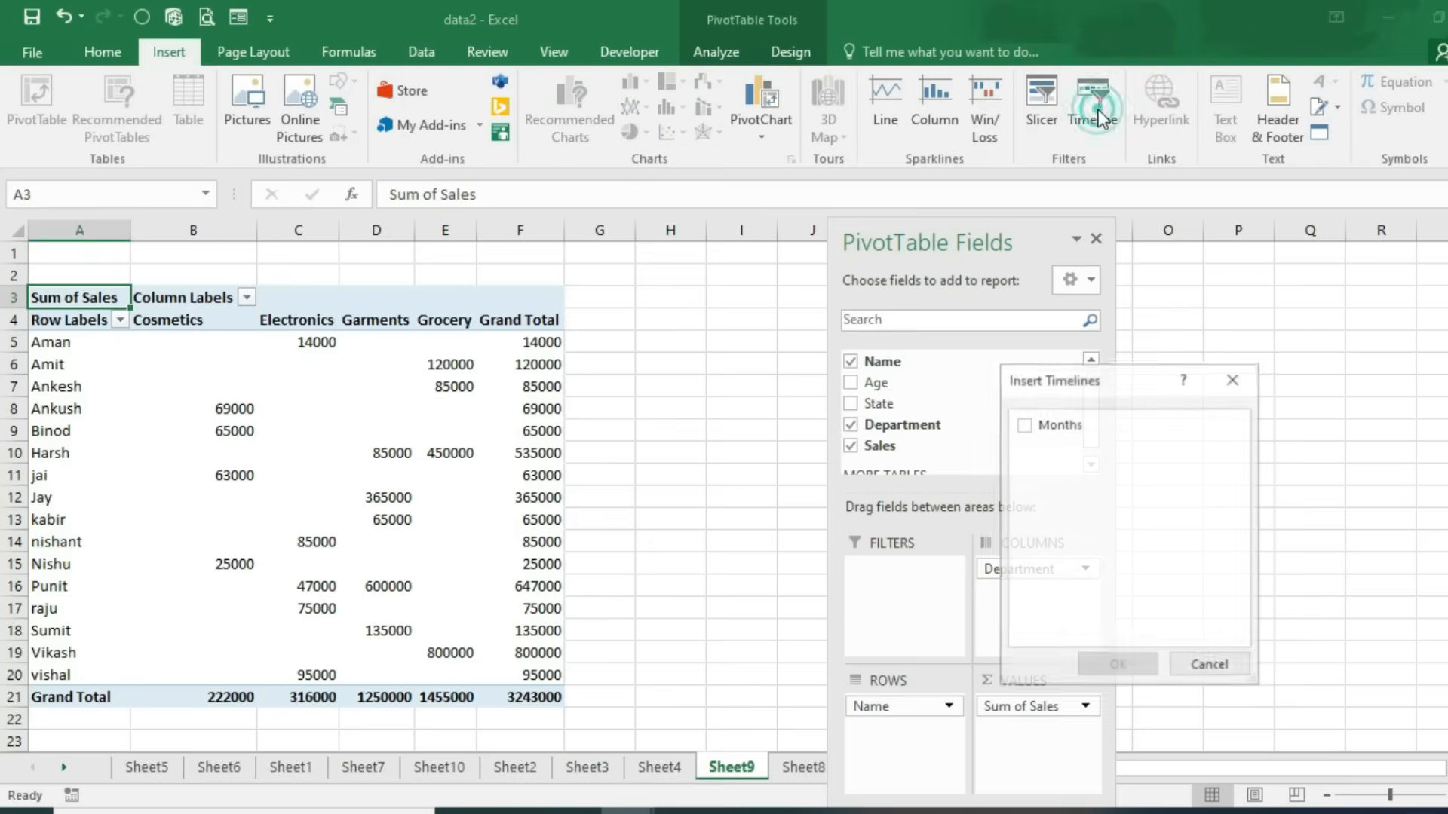
click(1024, 426)
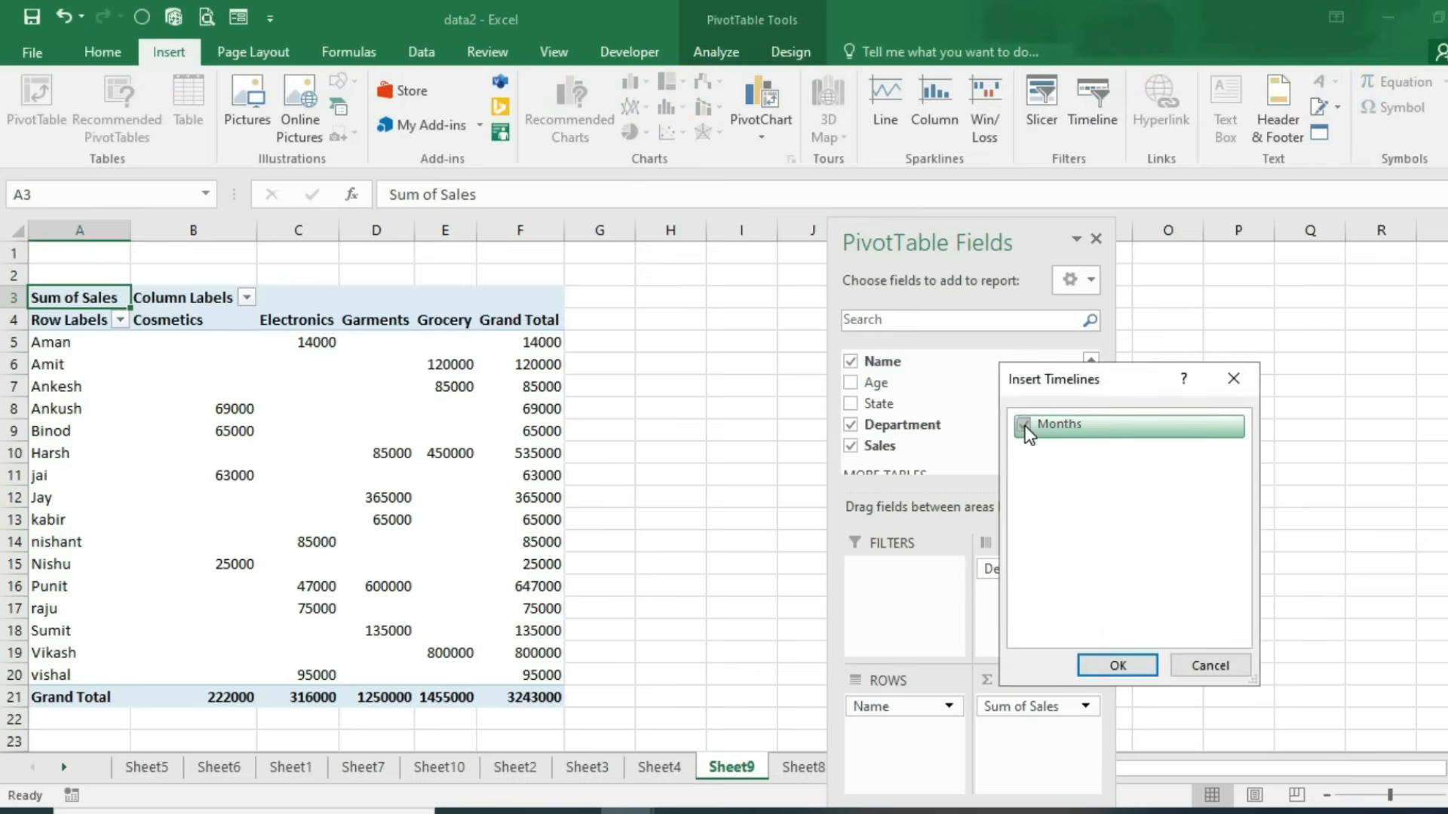
click(1116, 665)
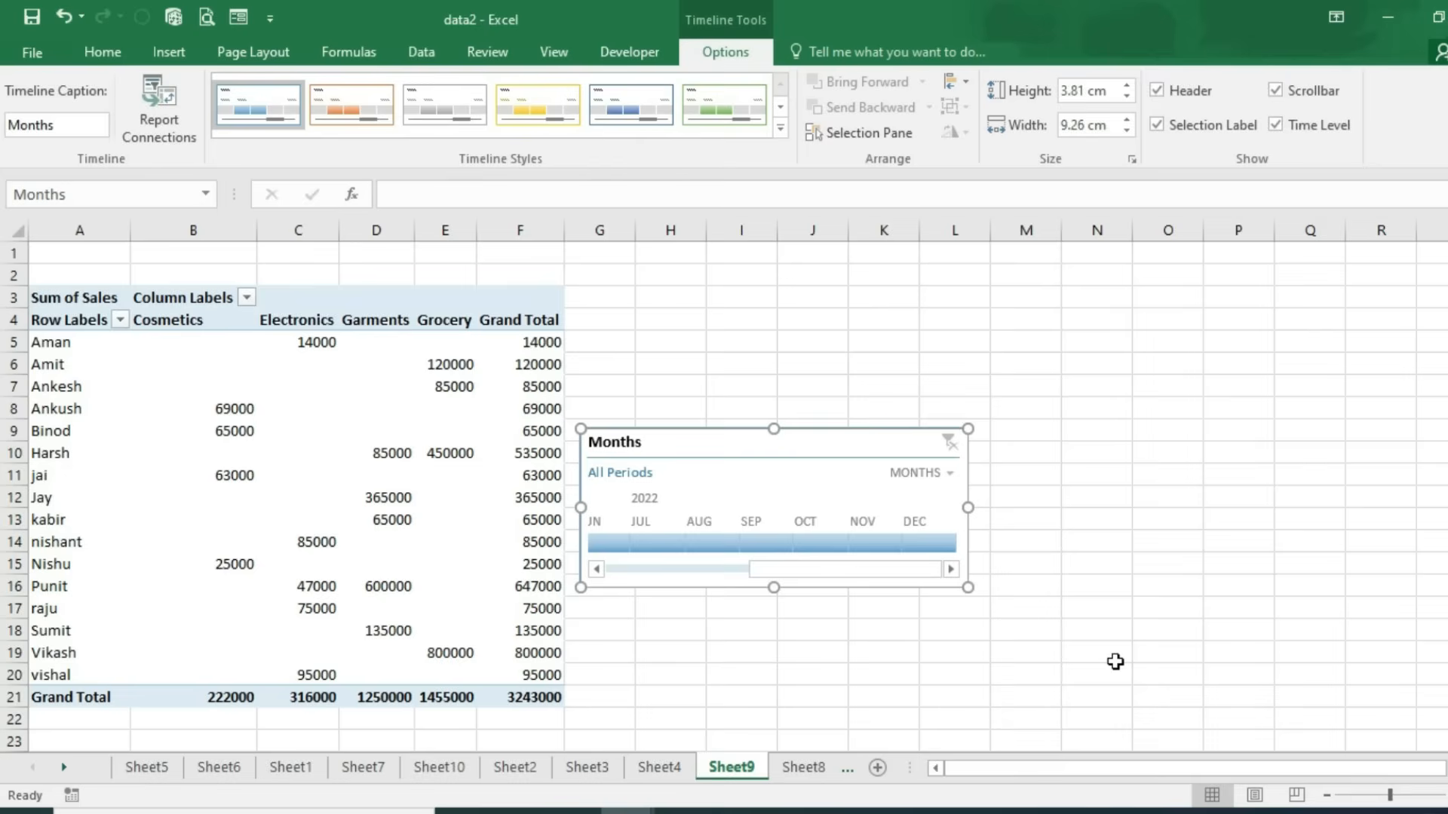
Step: Filter the pivot table by Feb, Jan, Apr, May and finally Jun 2022 on the timeline
drag(912, 569, 626, 580)
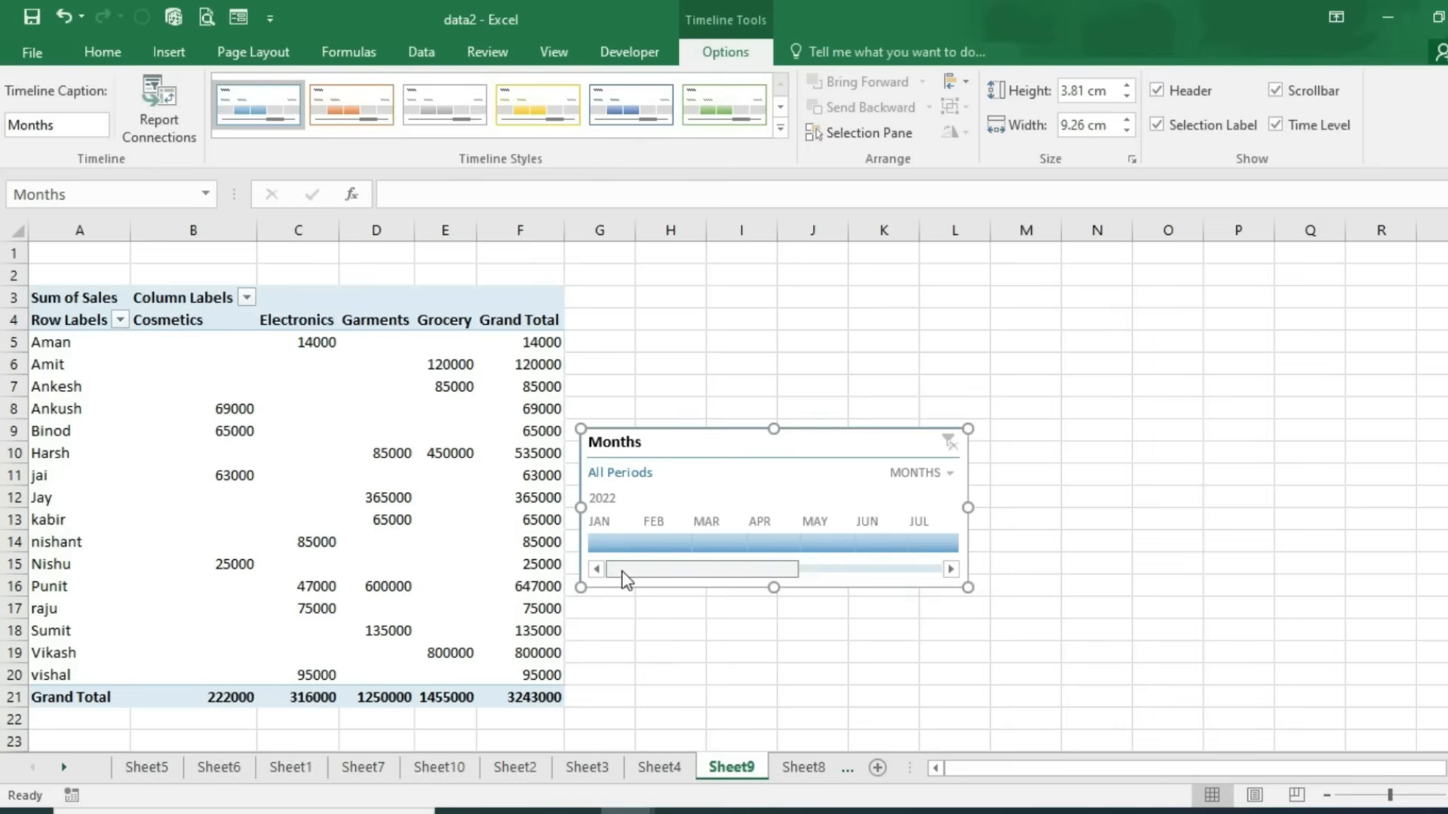
click(169, 53)
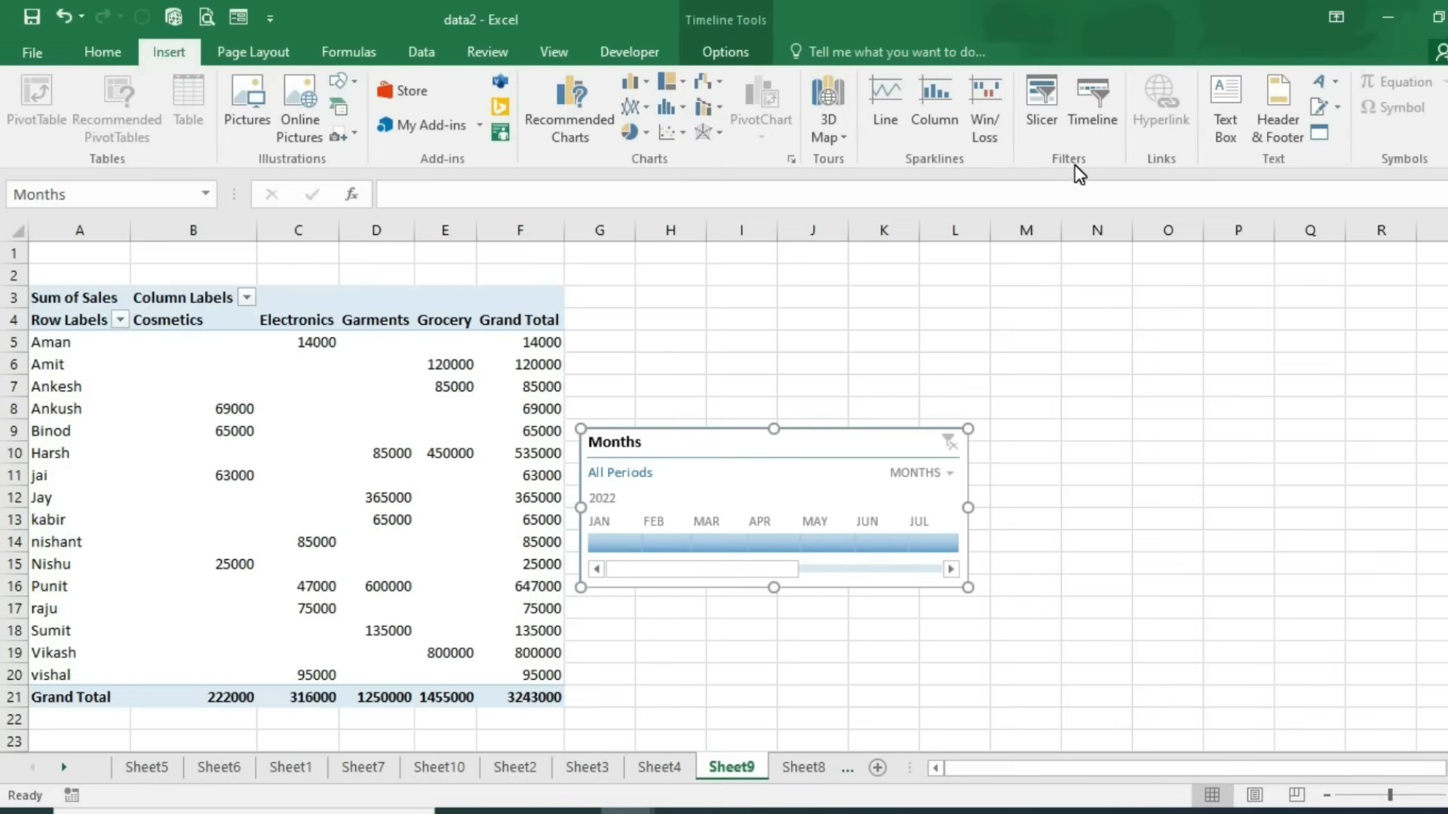
click(761, 51)
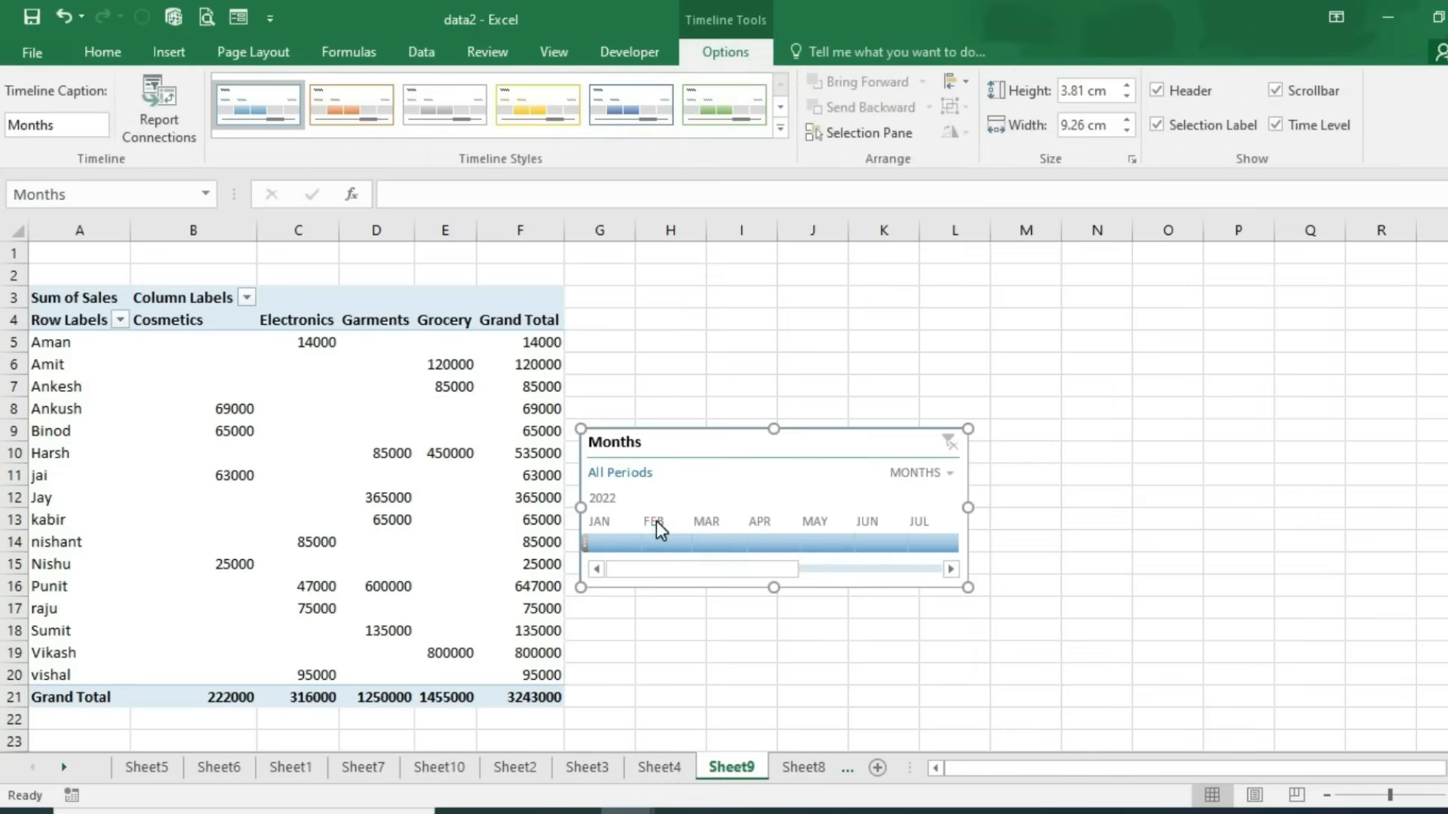
click(667, 543)
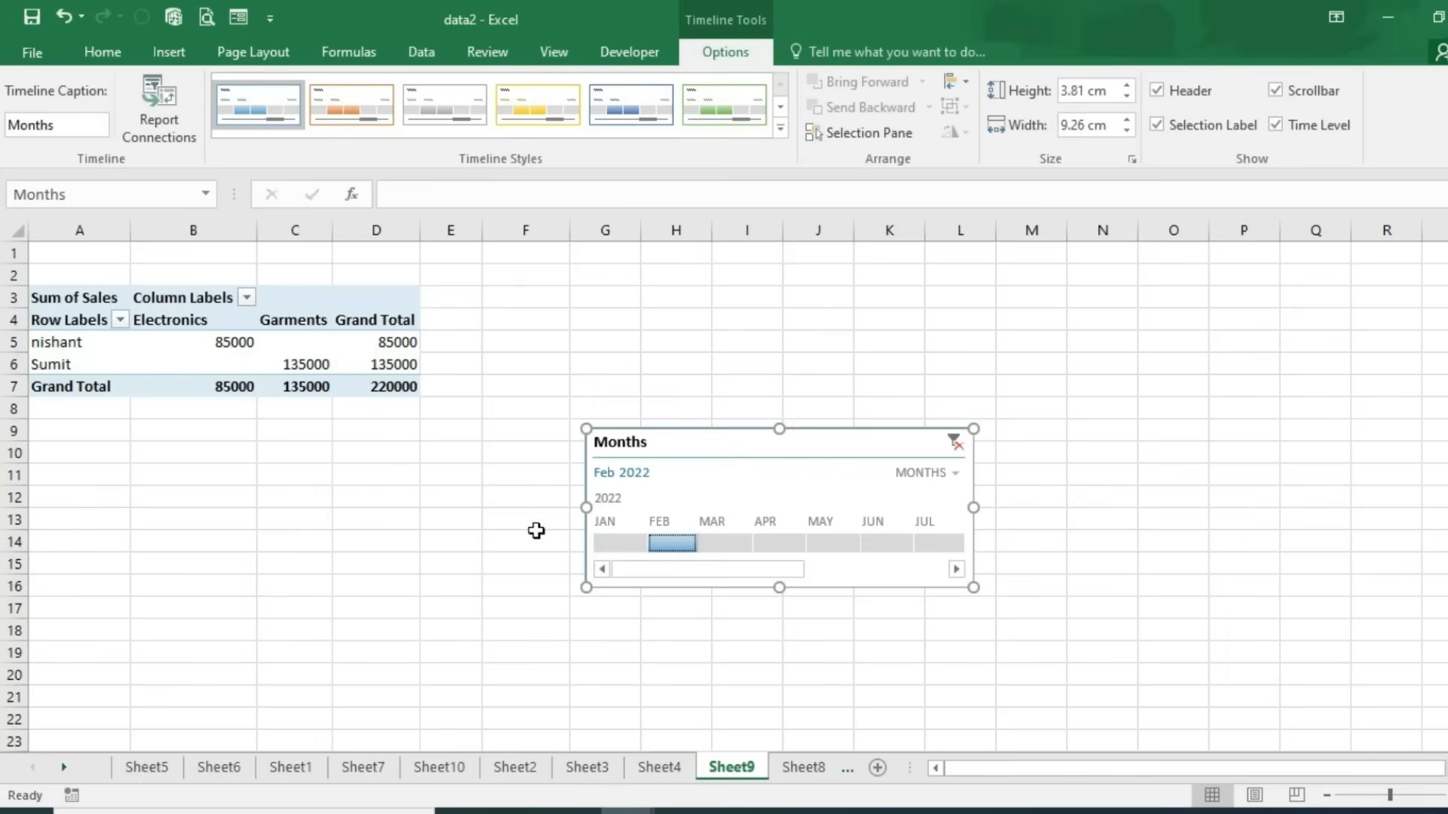
click(622, 549)
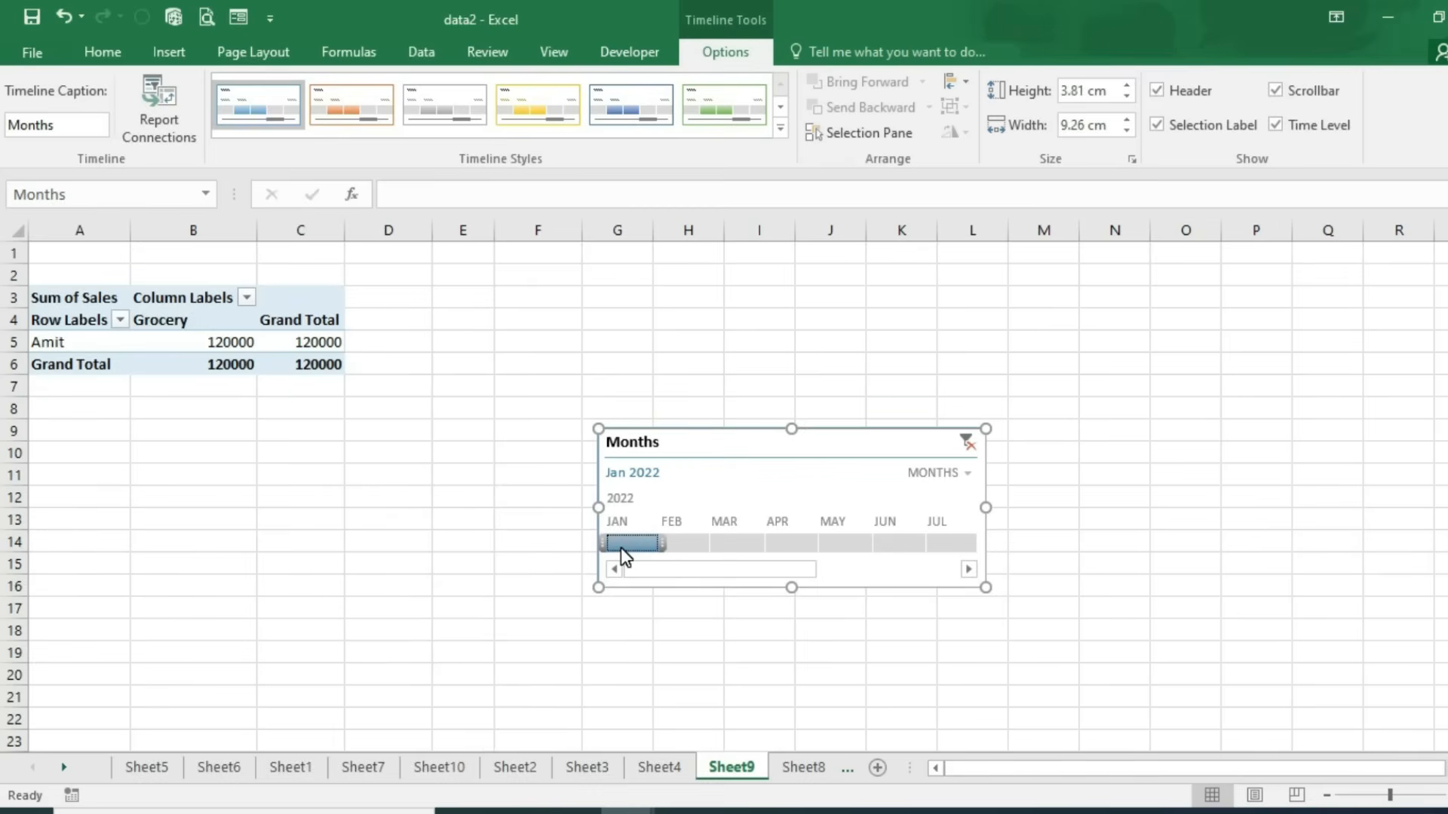
click(804, 542)
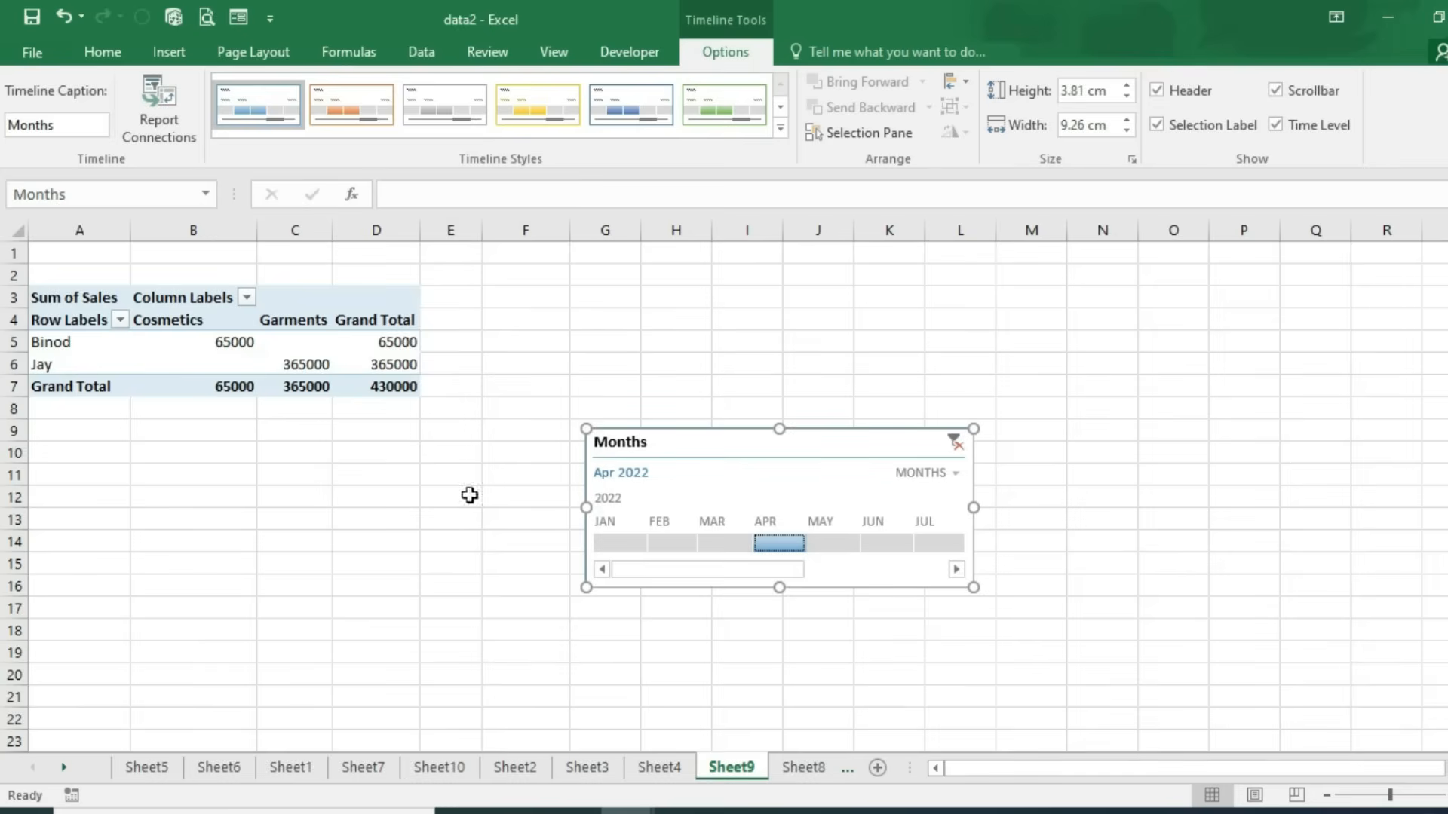
click(833, 542)
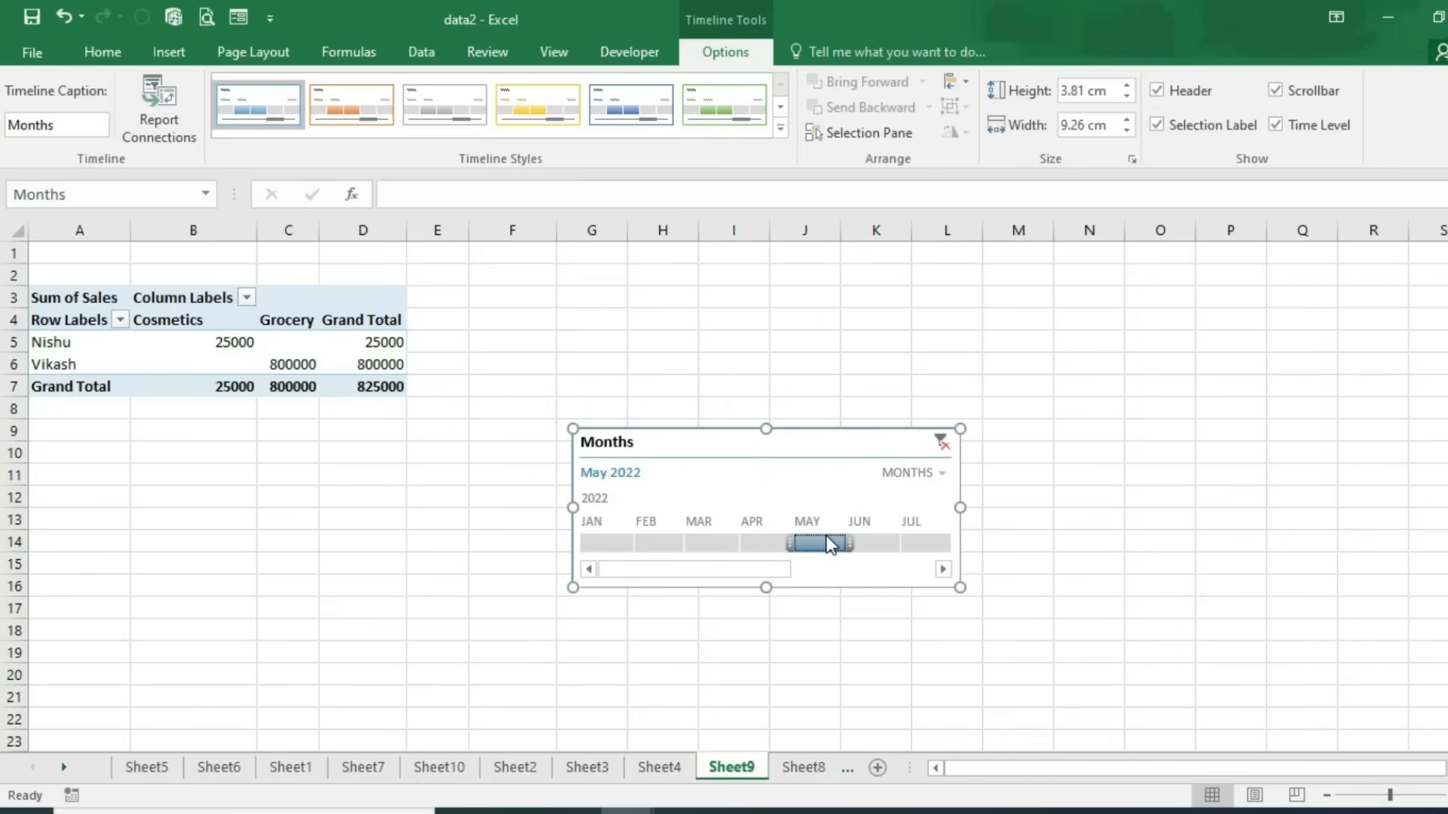
click(863, 542)
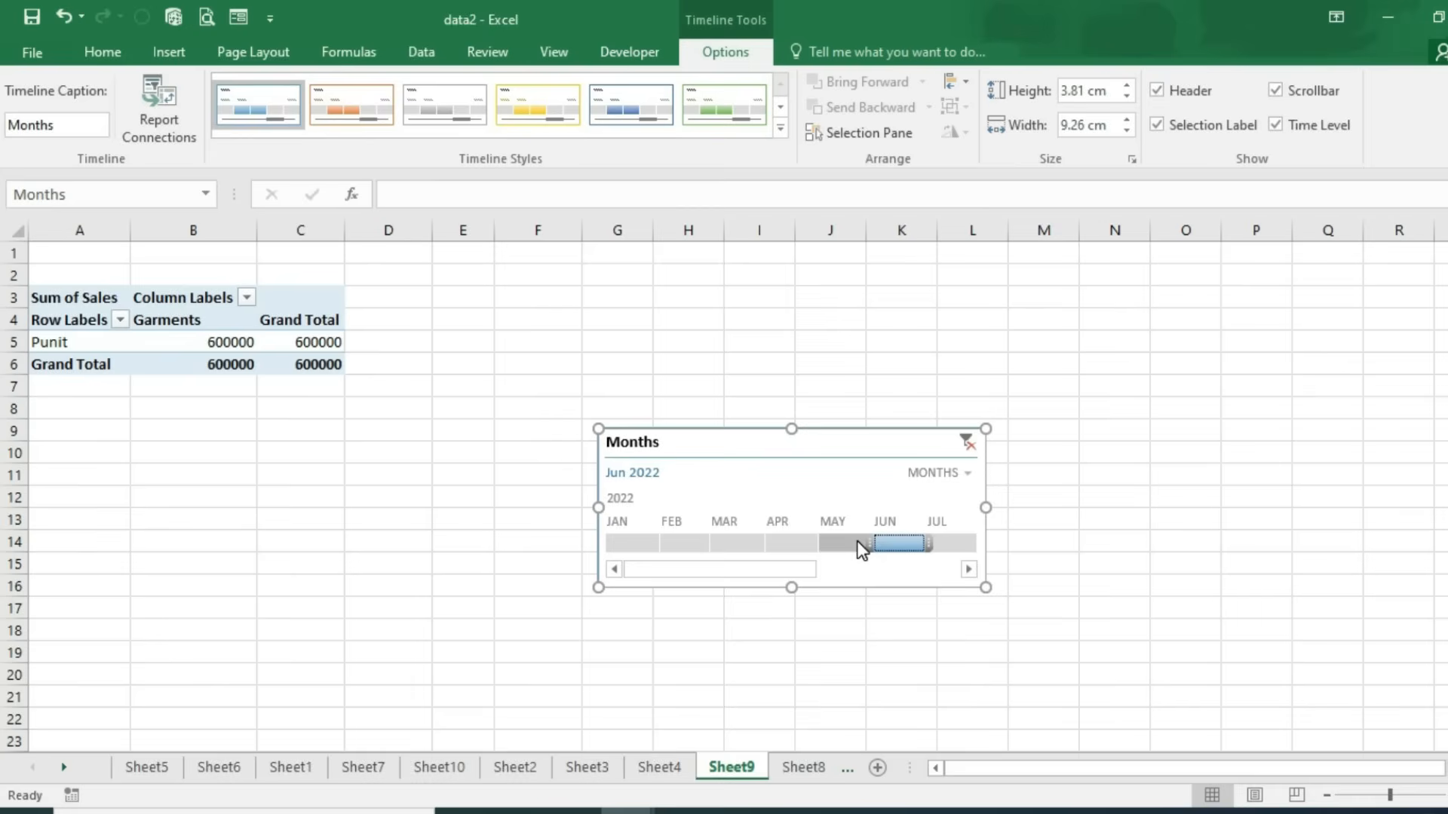
click(169, 52)
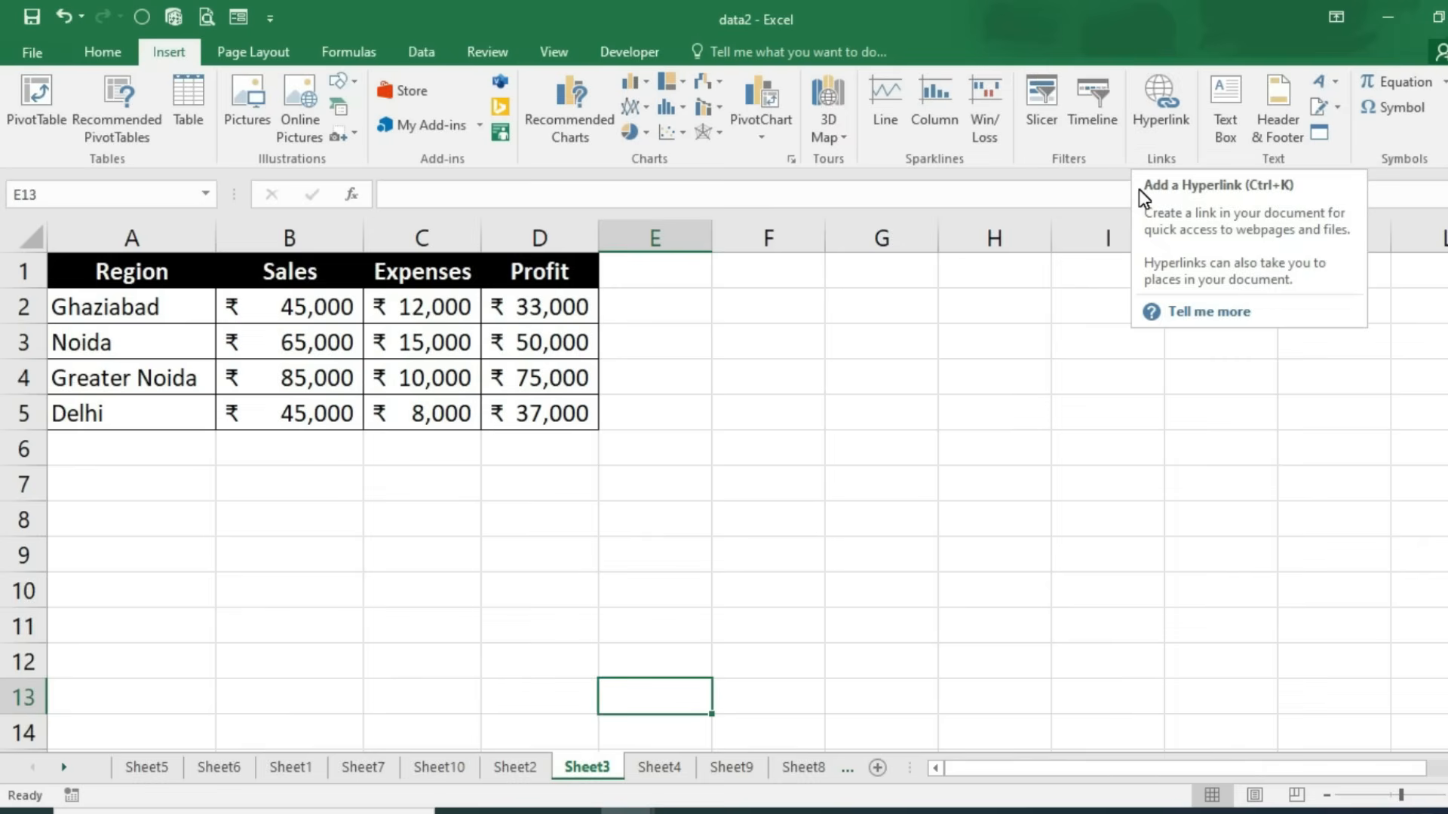
Step: Hyperlink the Ghaziabad cell A2 to the bill entry workbook in Documents
click(136, 309)
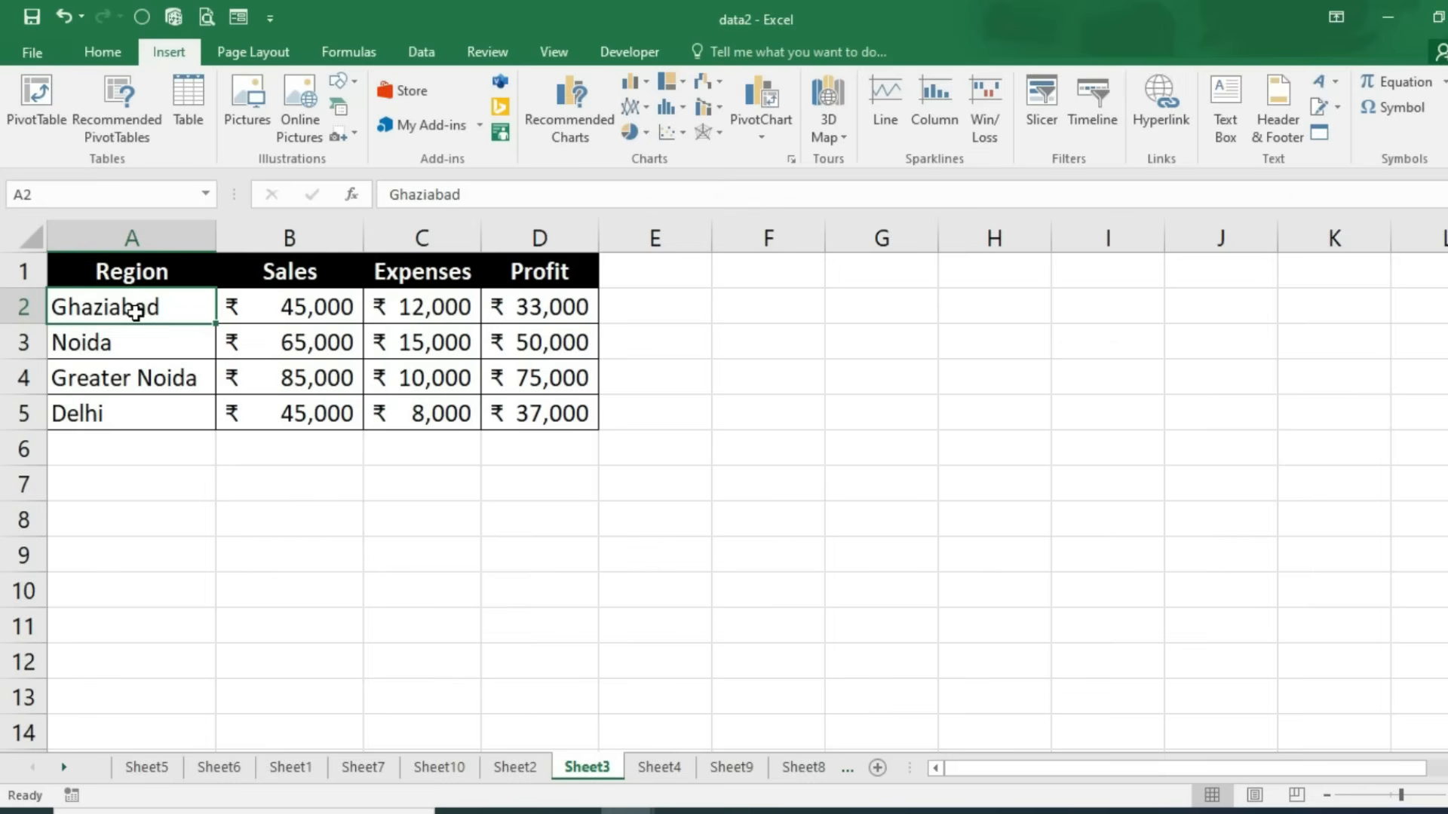
click(114, 522)
click(102, 317)
click(1168, 116)
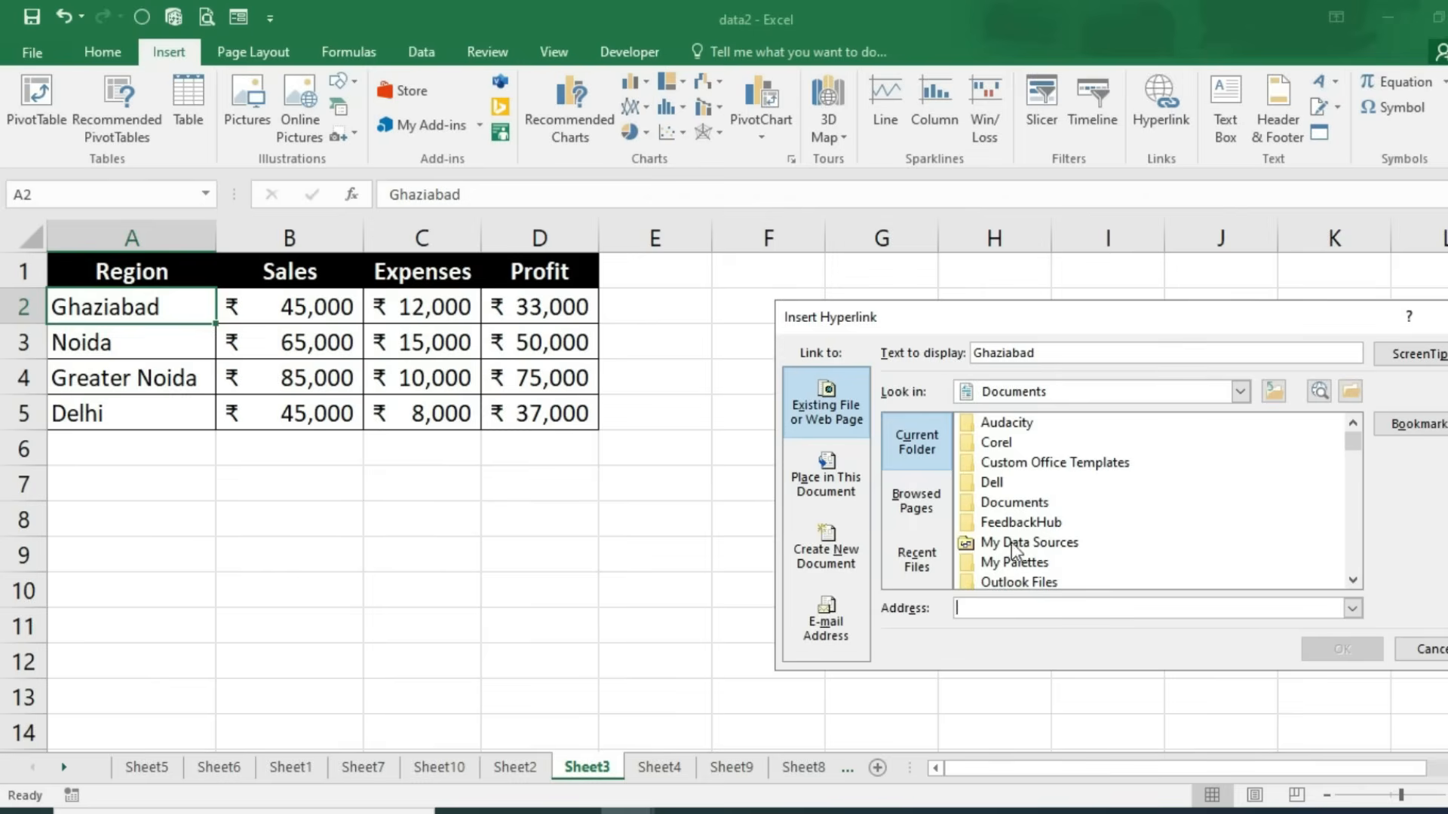
click(1029, 503)
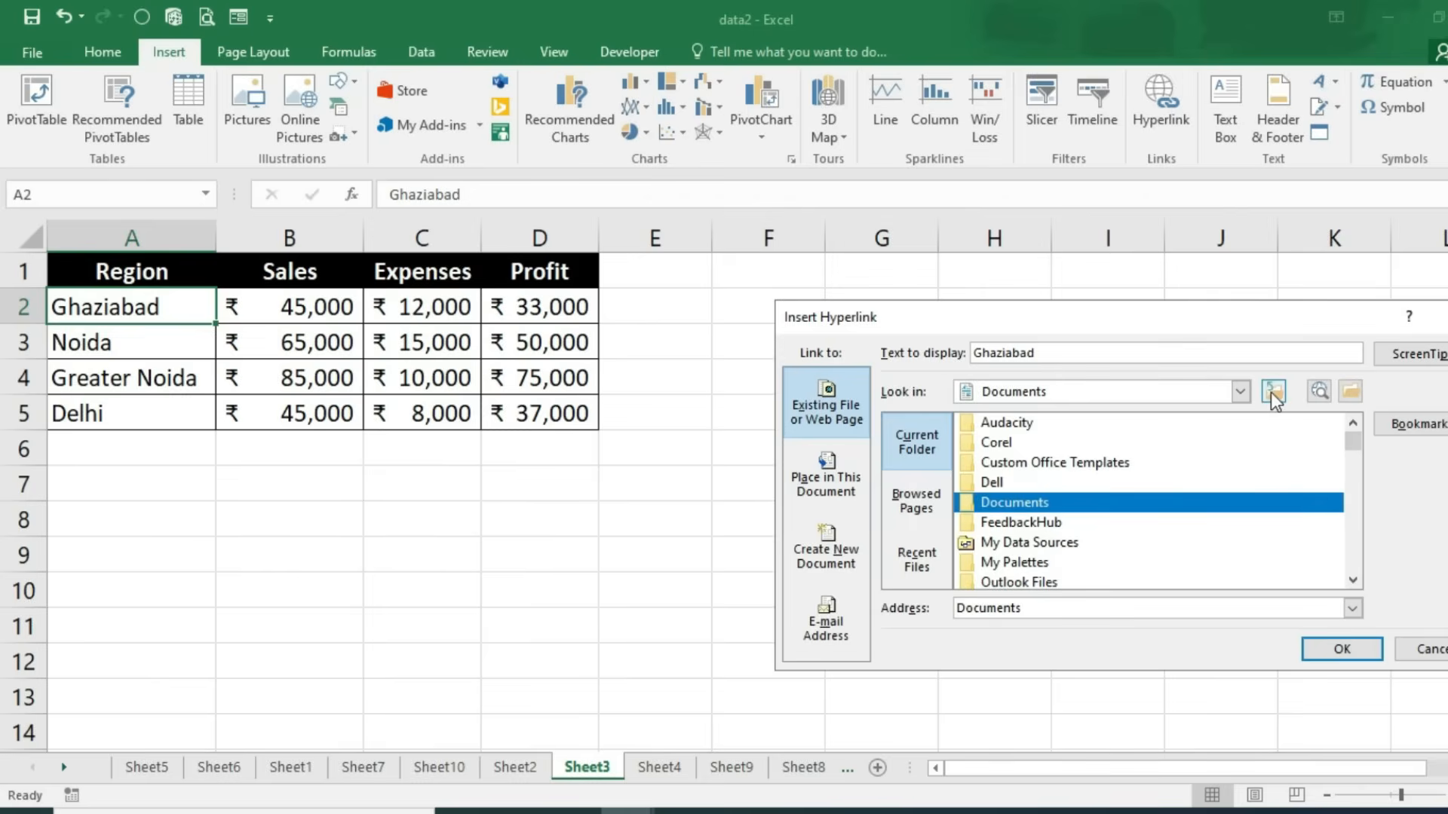
click(1351, 390)
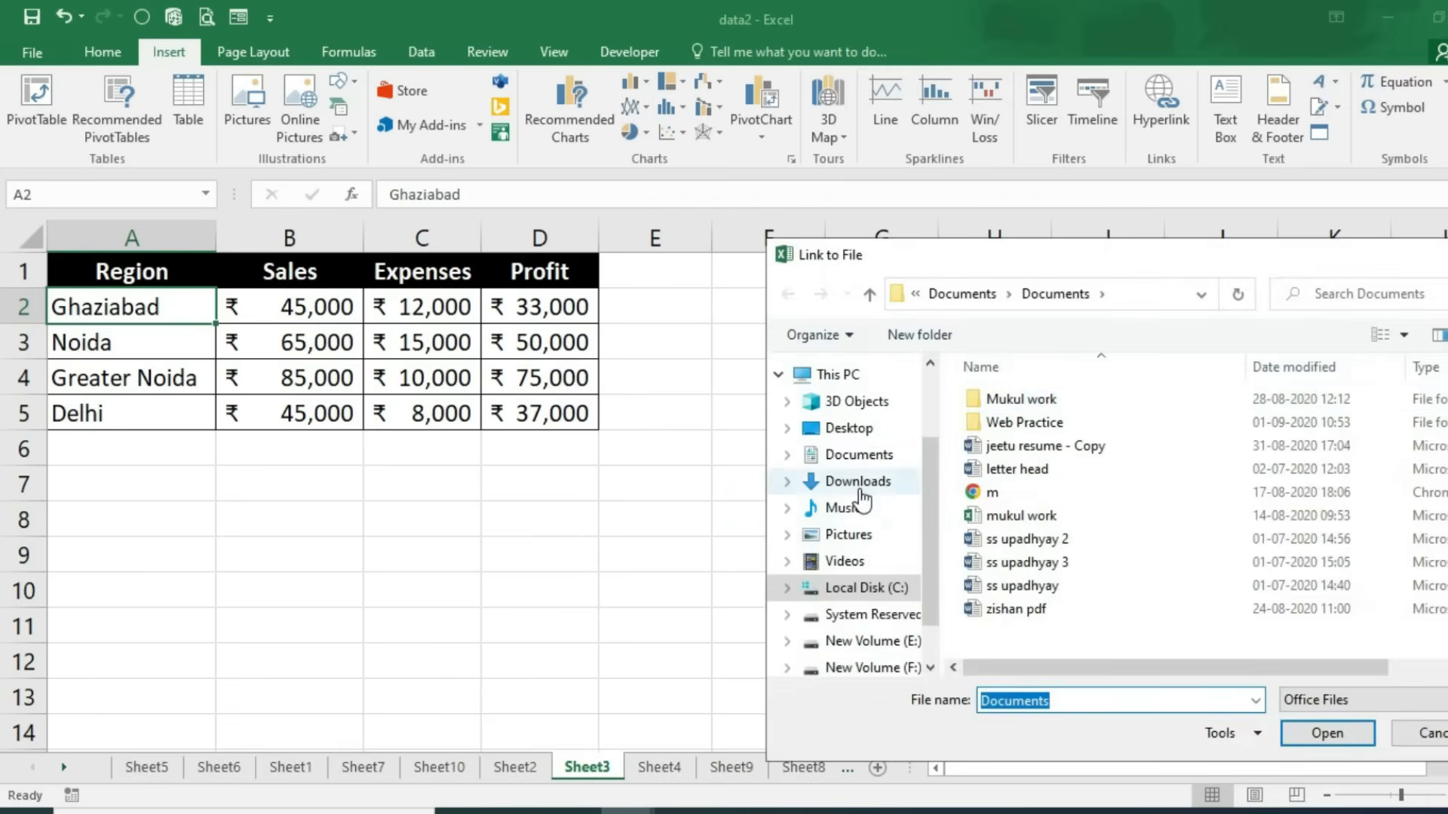
click(849, 455)
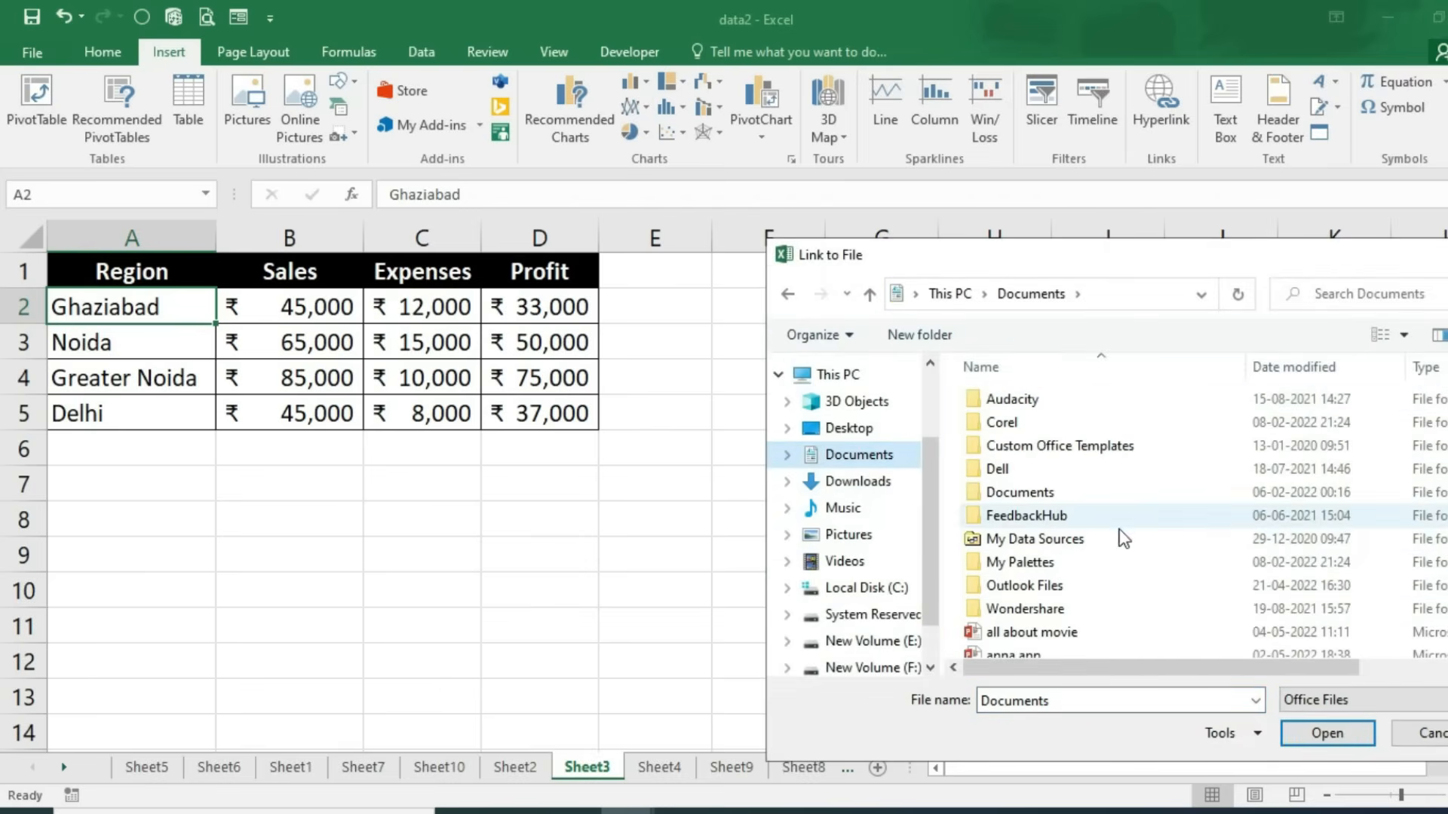
scroll(1259, 422, down, 3)
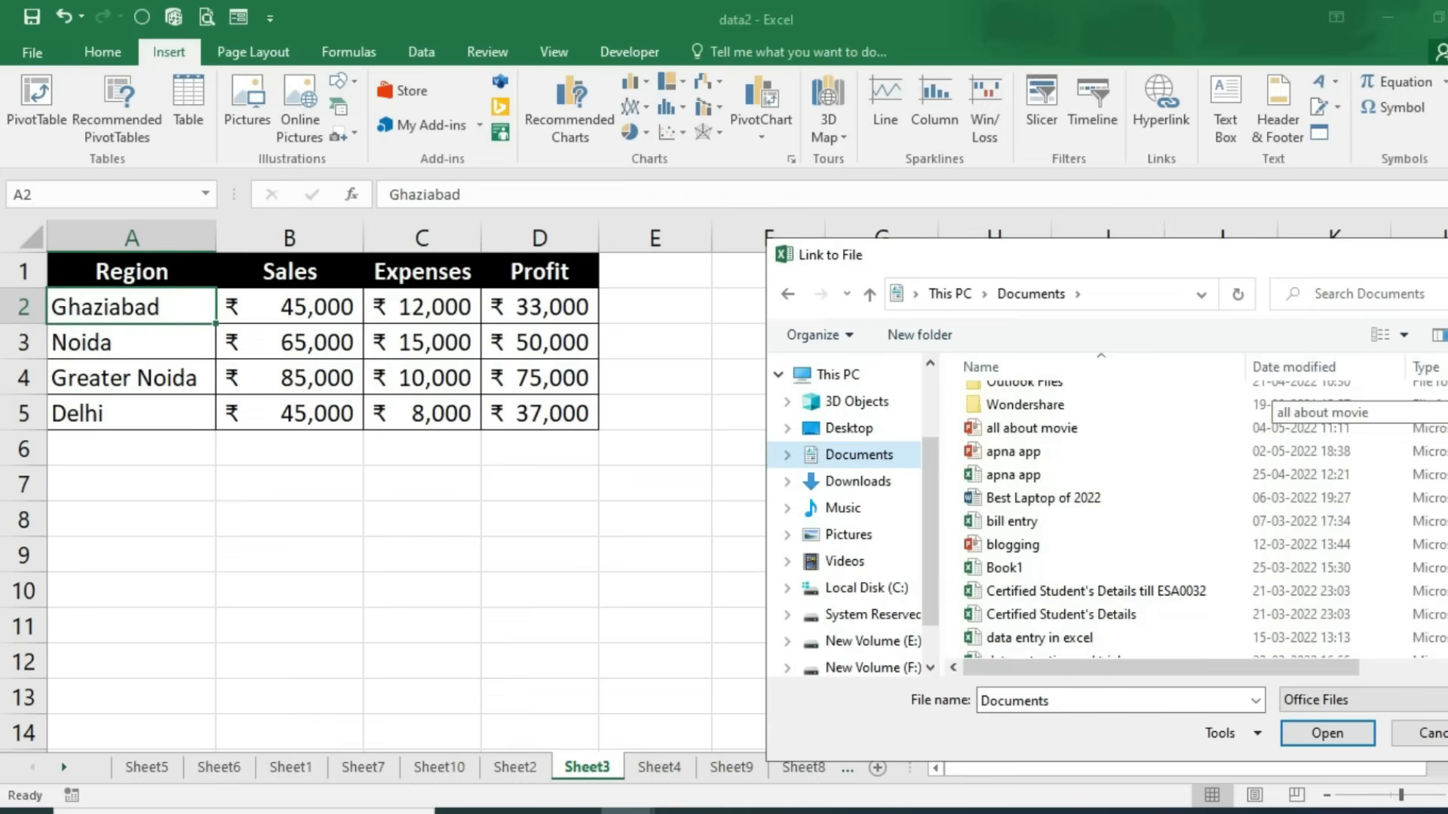
scroll(1263, 411, down, 1)
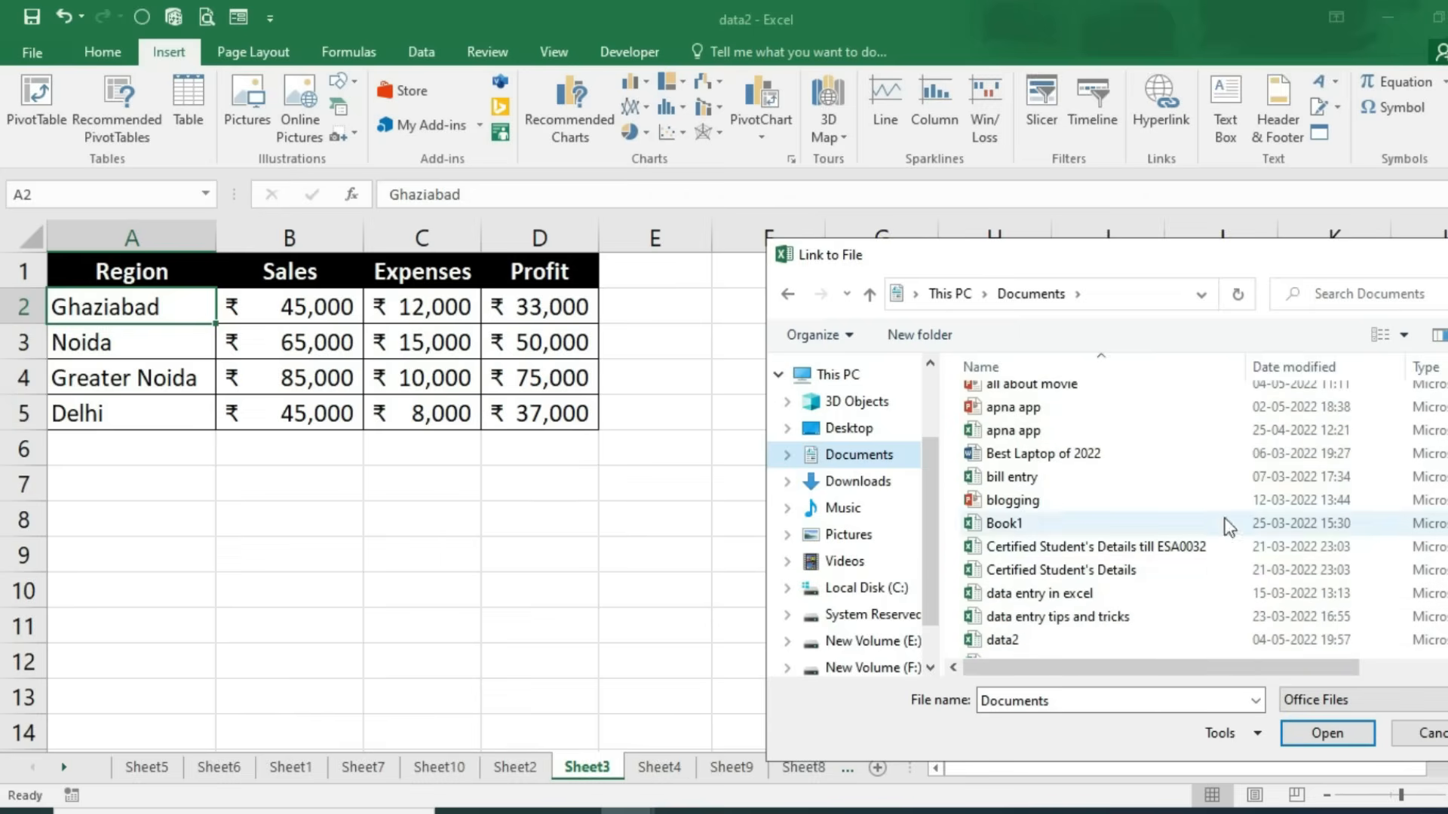
click(998, 479)
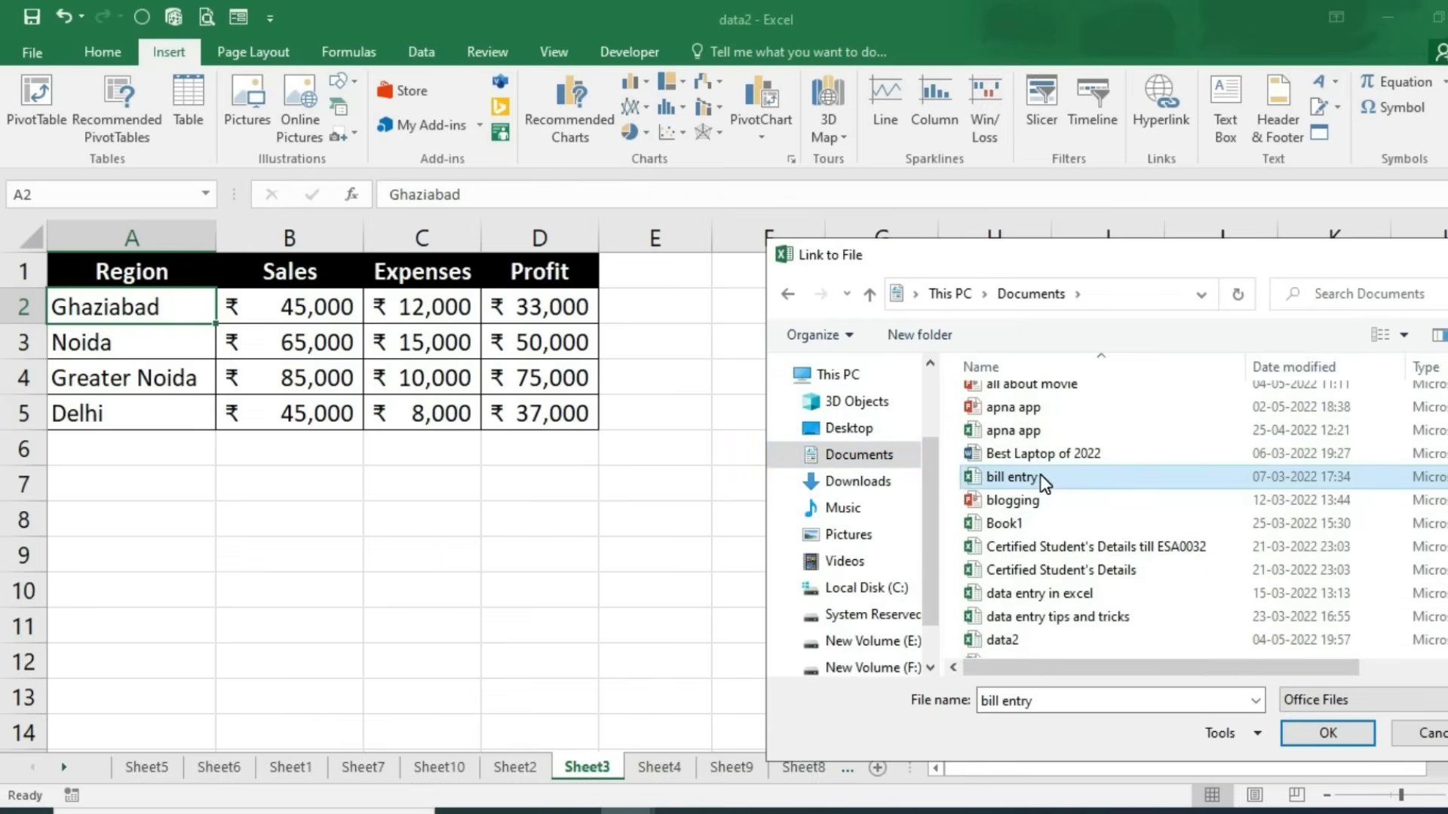
click(1328, 732)
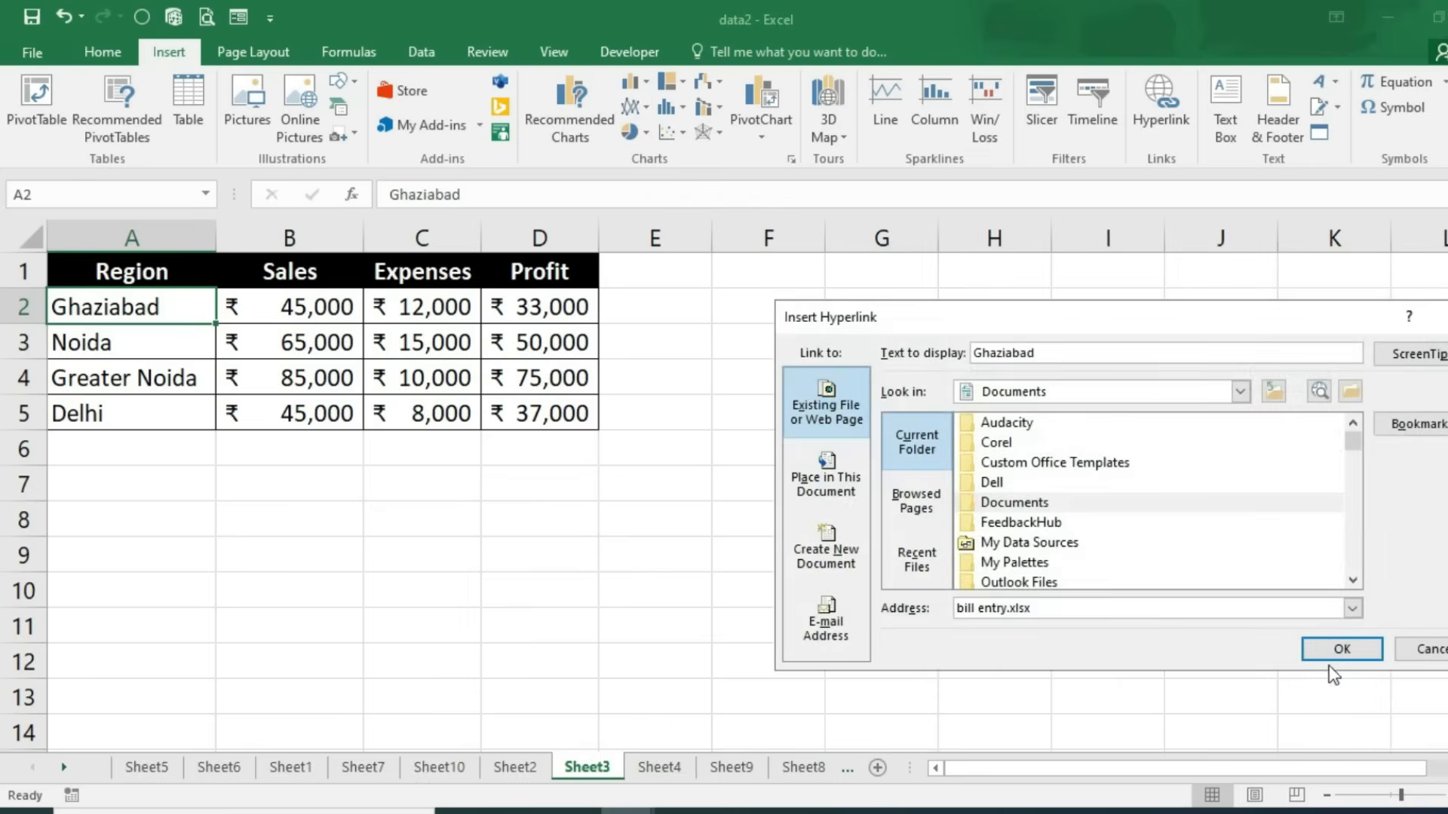
click(1335, 650)
Step: Follow the Ghaziabad link once to open the bill entry workbook
click(765, 554)
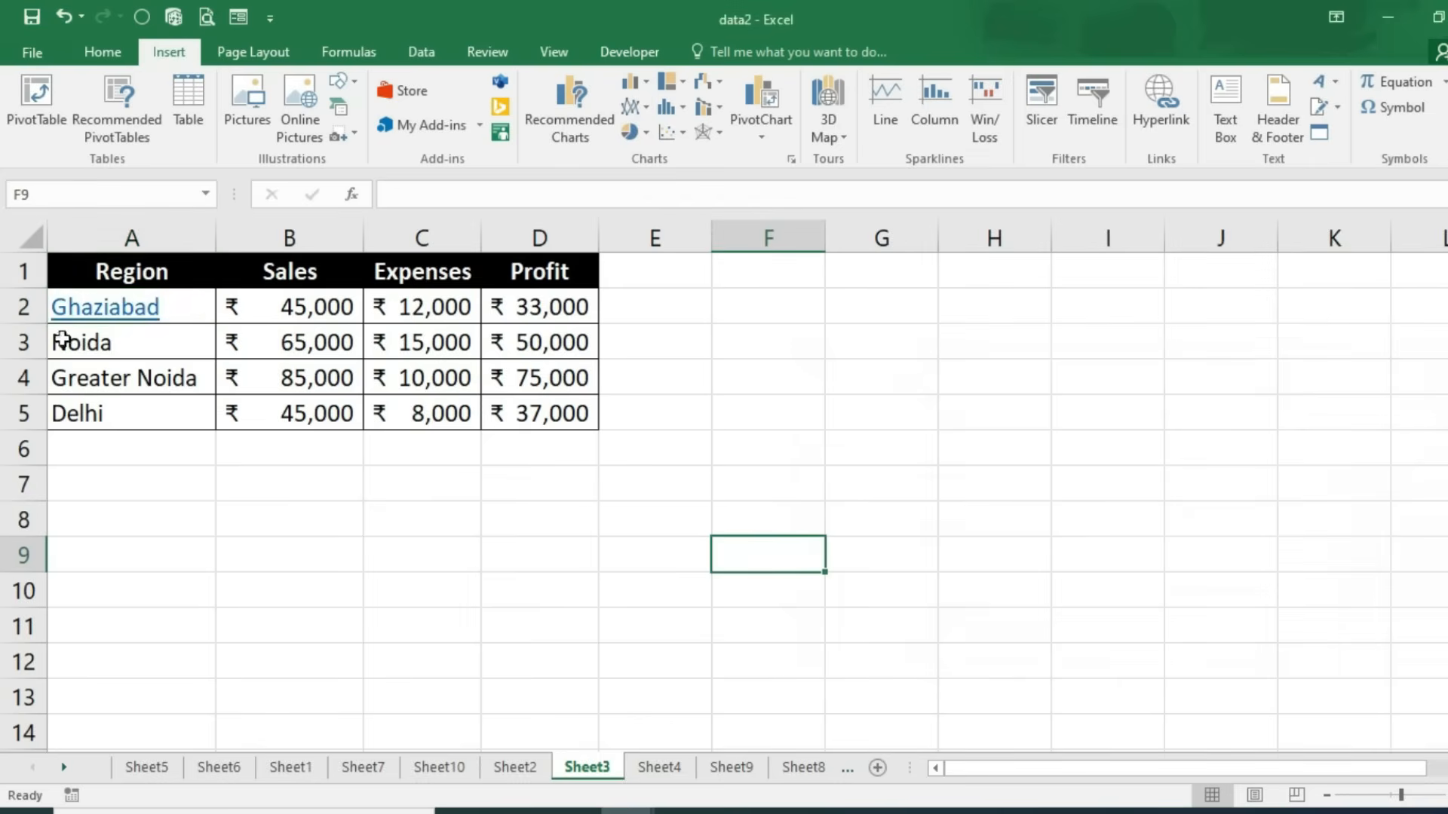
ctrl+scroll(249, 507, up, 3)
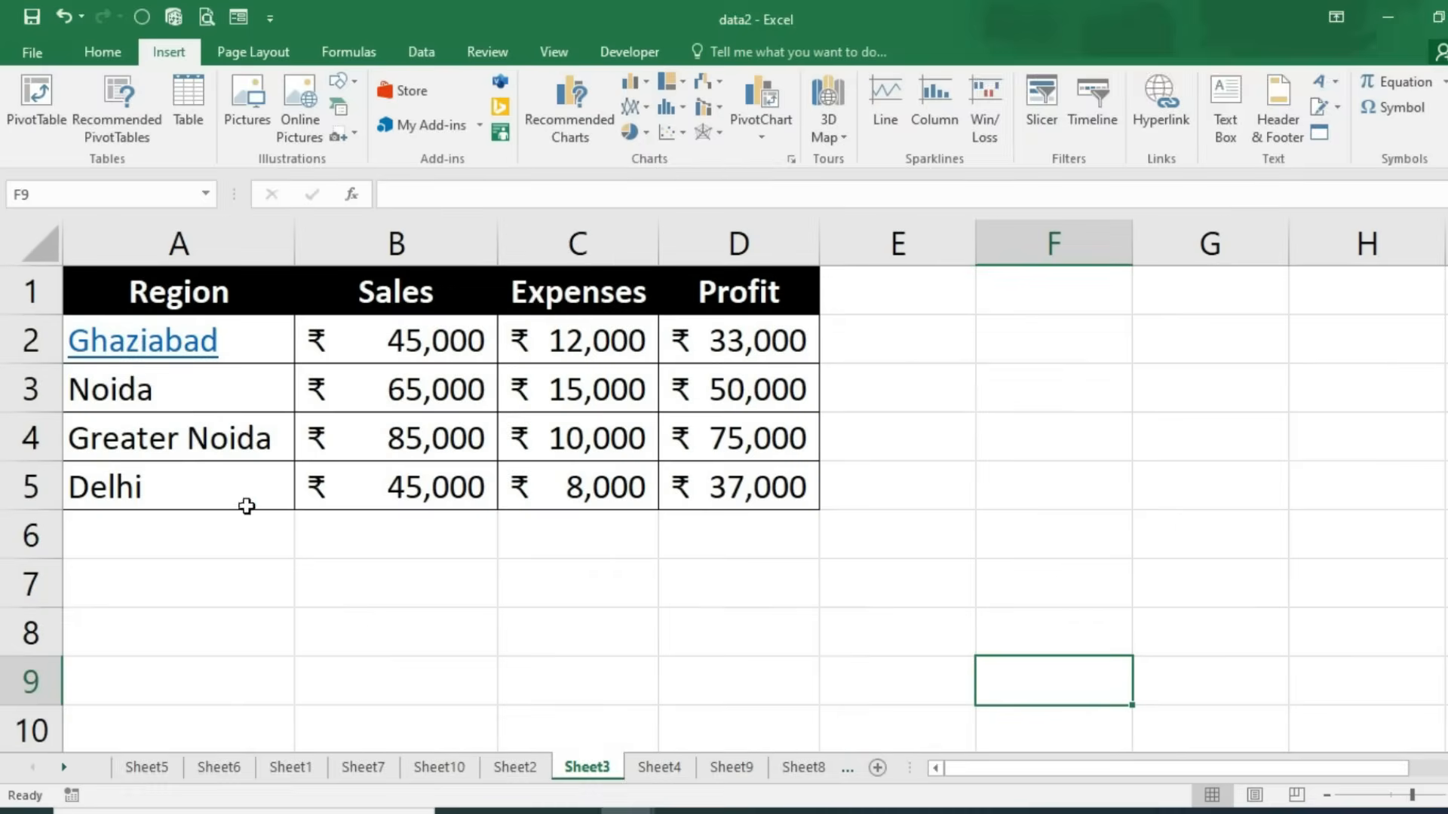
click(139, 352)
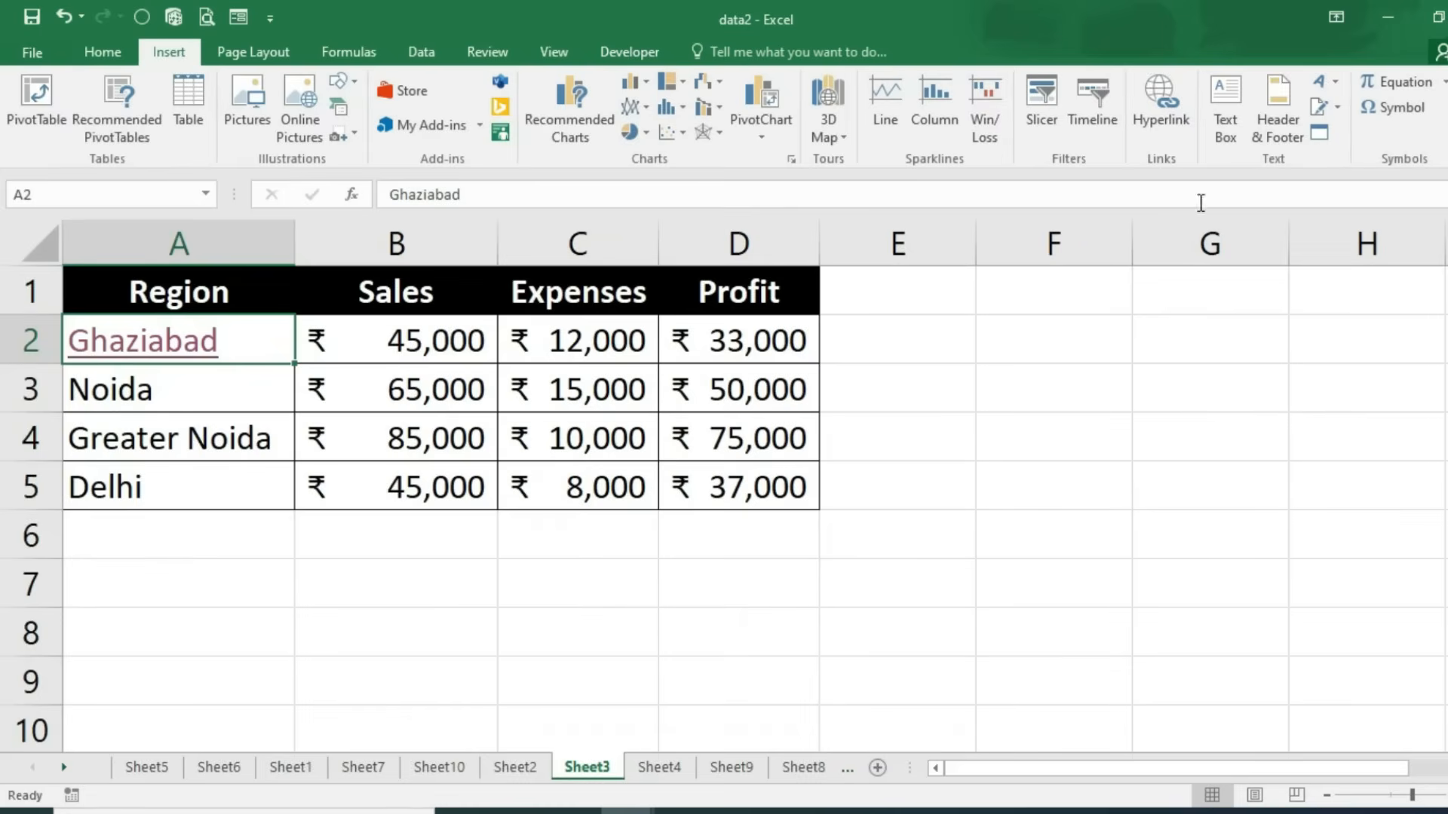
Step: Draw a text box right of the table reading 'hi, welcome to our classes'
click(1227, 136)
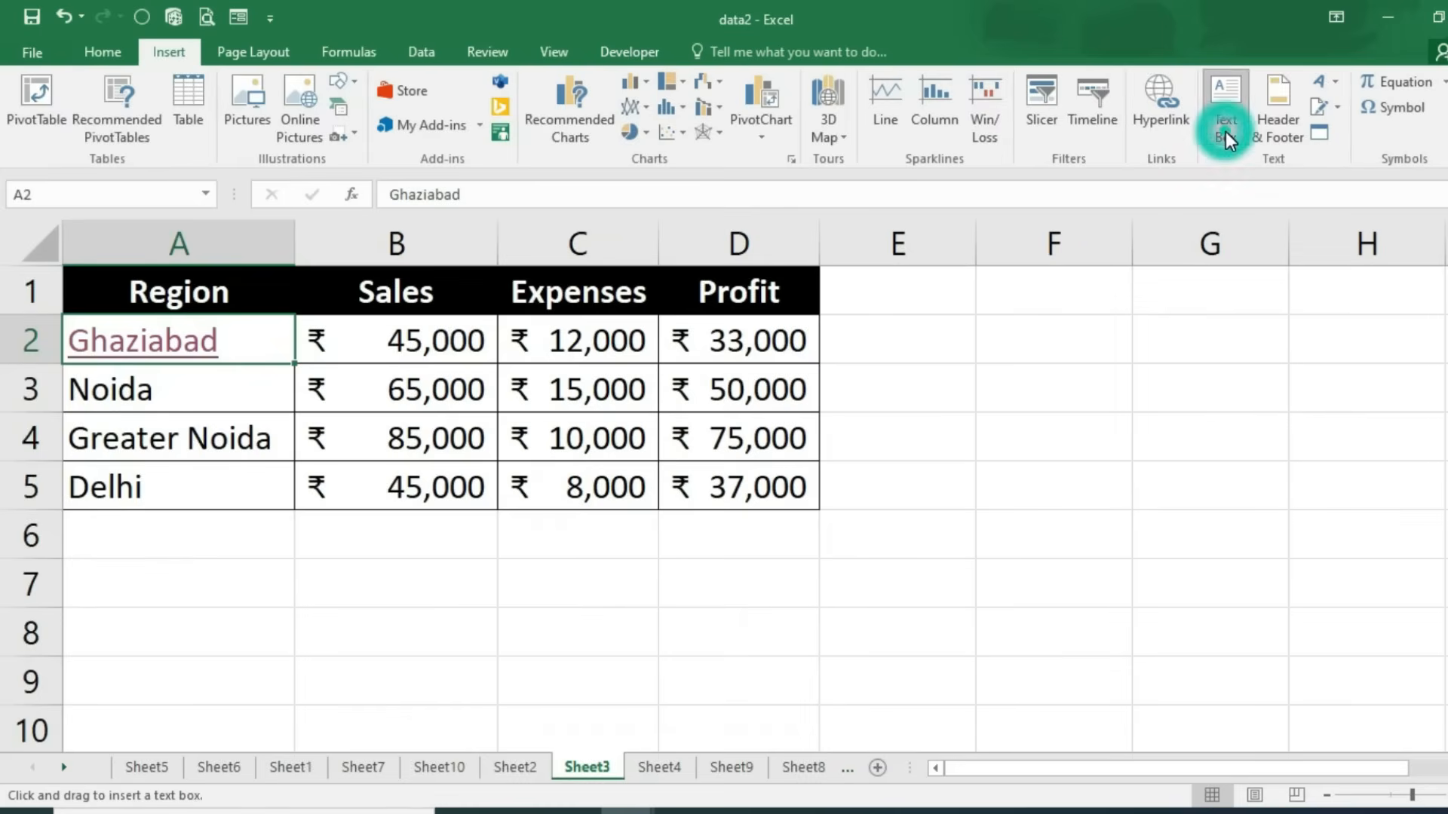
mouse_move(1039, 316)
mouse_down()
mouse_move(1159, 504)
mouse_move(1377, 650)
mouse_up()
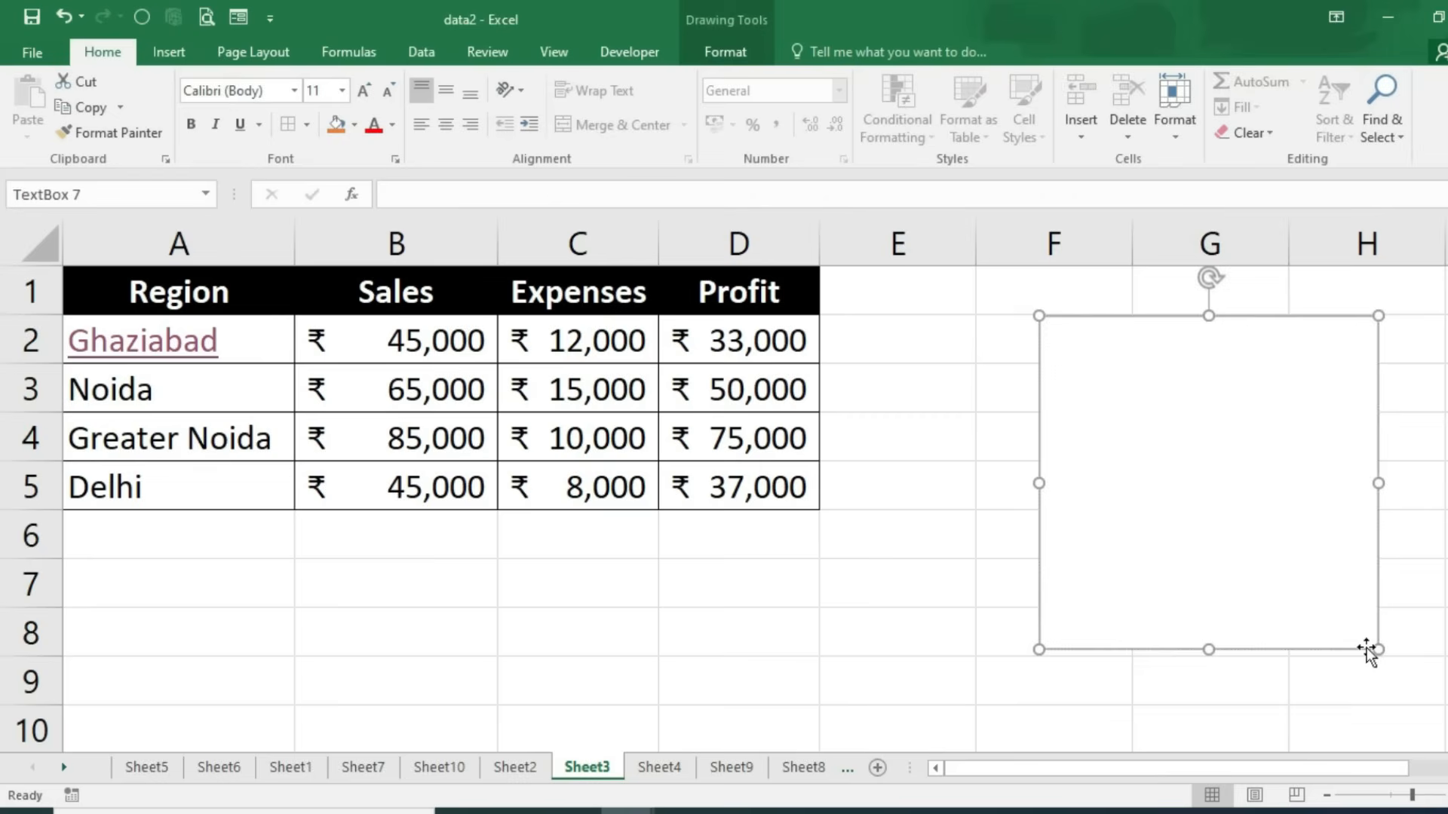
text(hi, welcome to our cha)
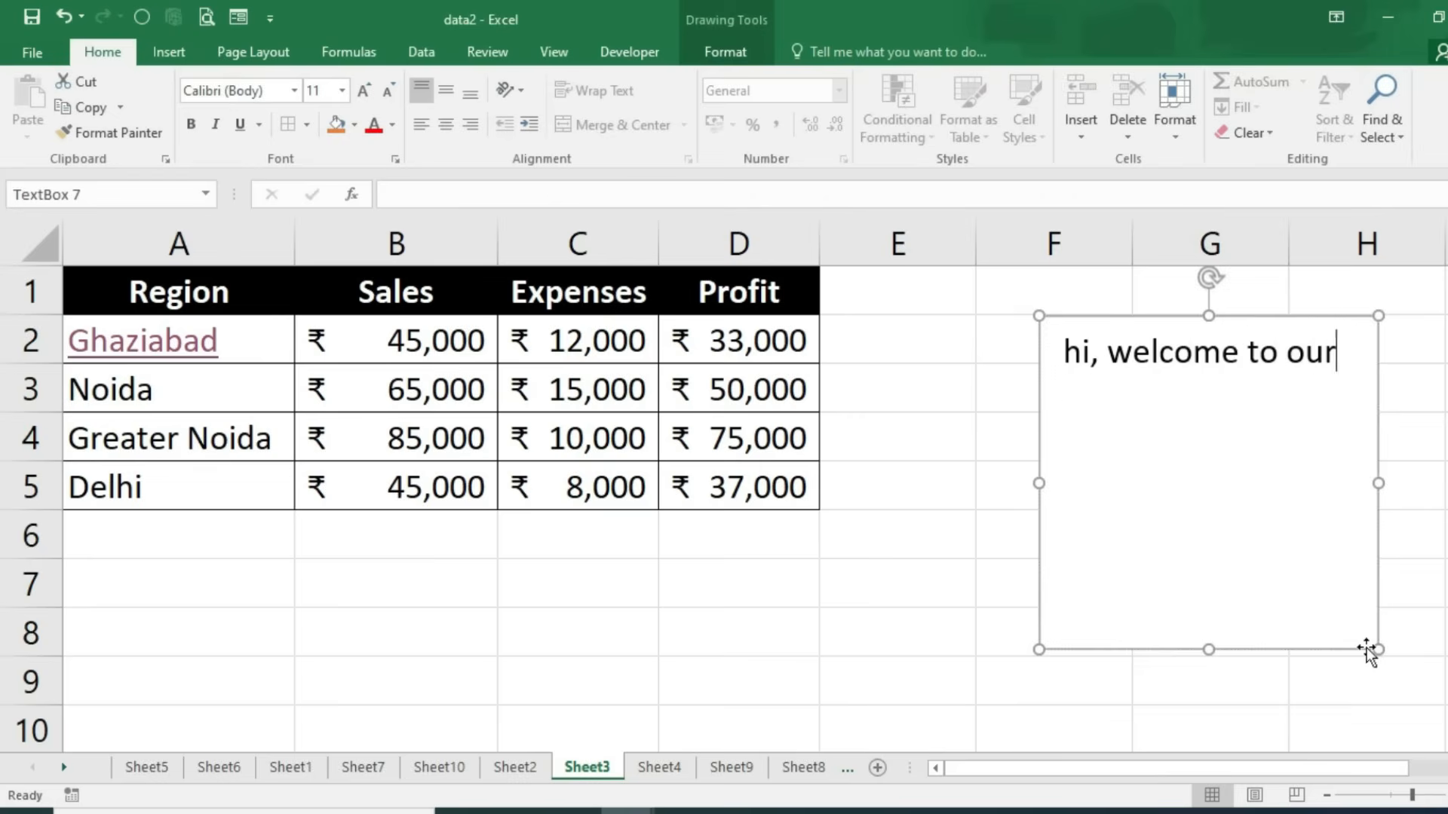
key(BackSpace)
key(BackSpace)
text(lasses)
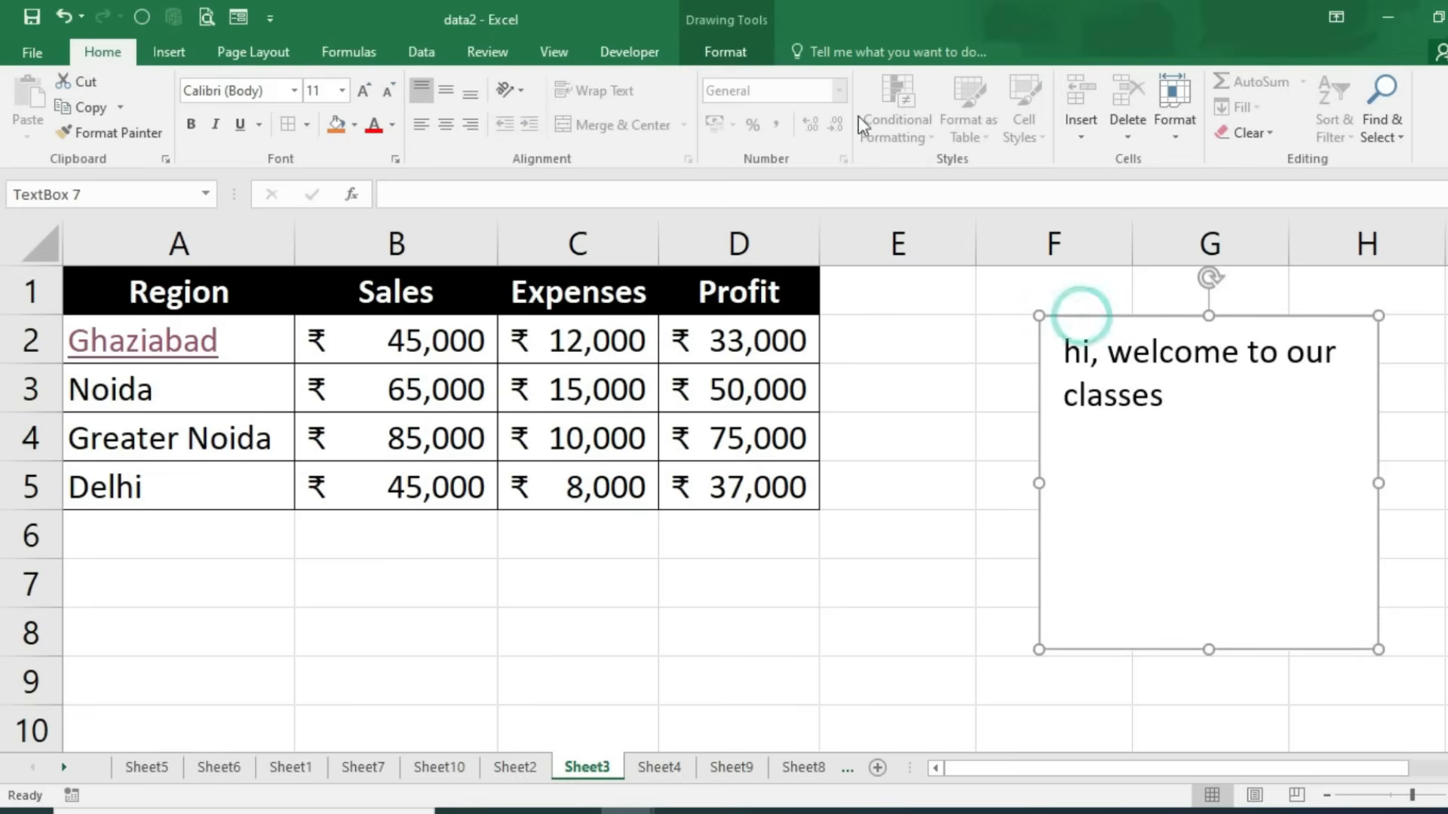
Step: Fill the text box light blue, shrink it to fit, and place it below the Region table
click(736, 56)
click(528, 82)
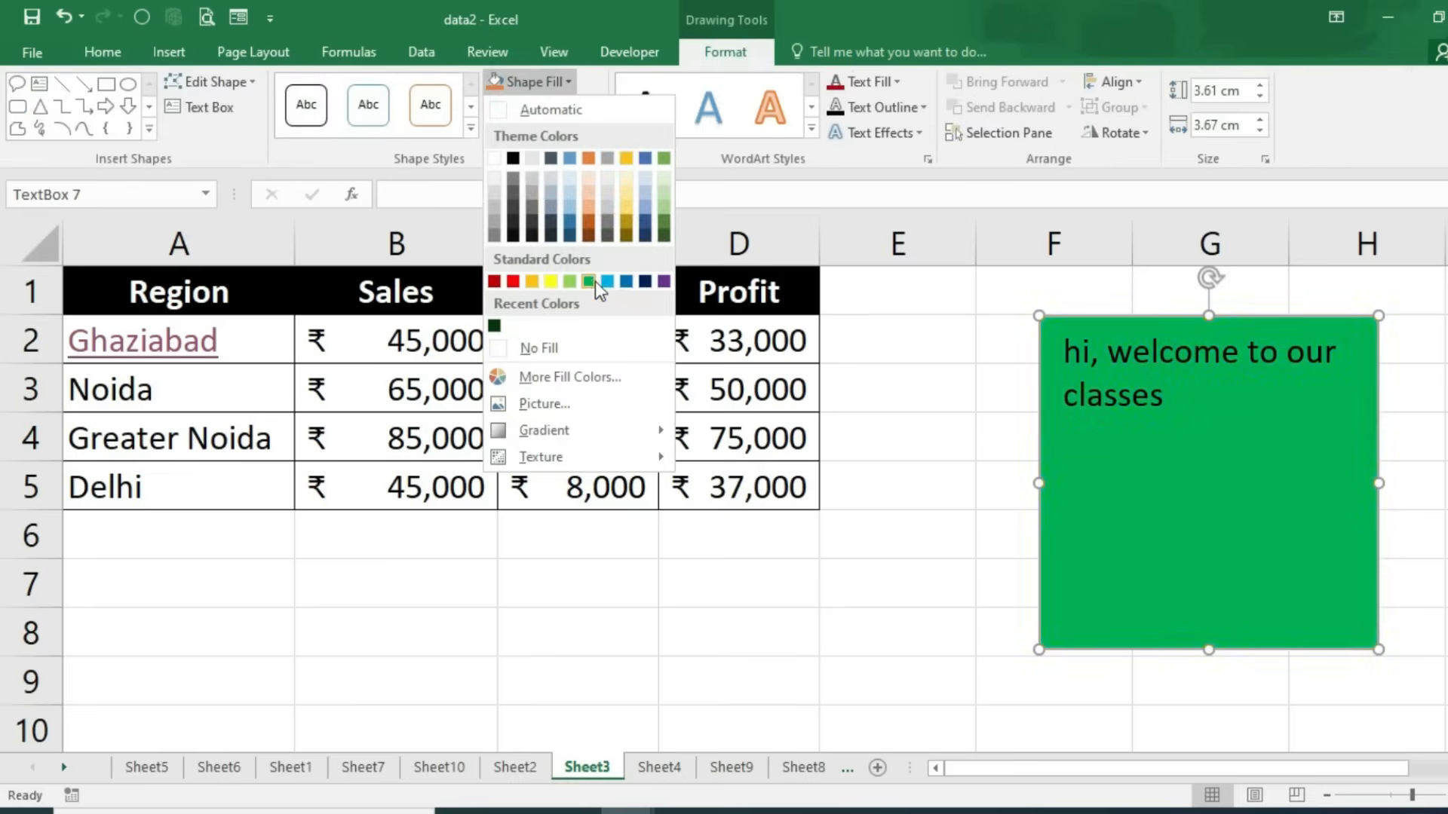
click(607, 282)
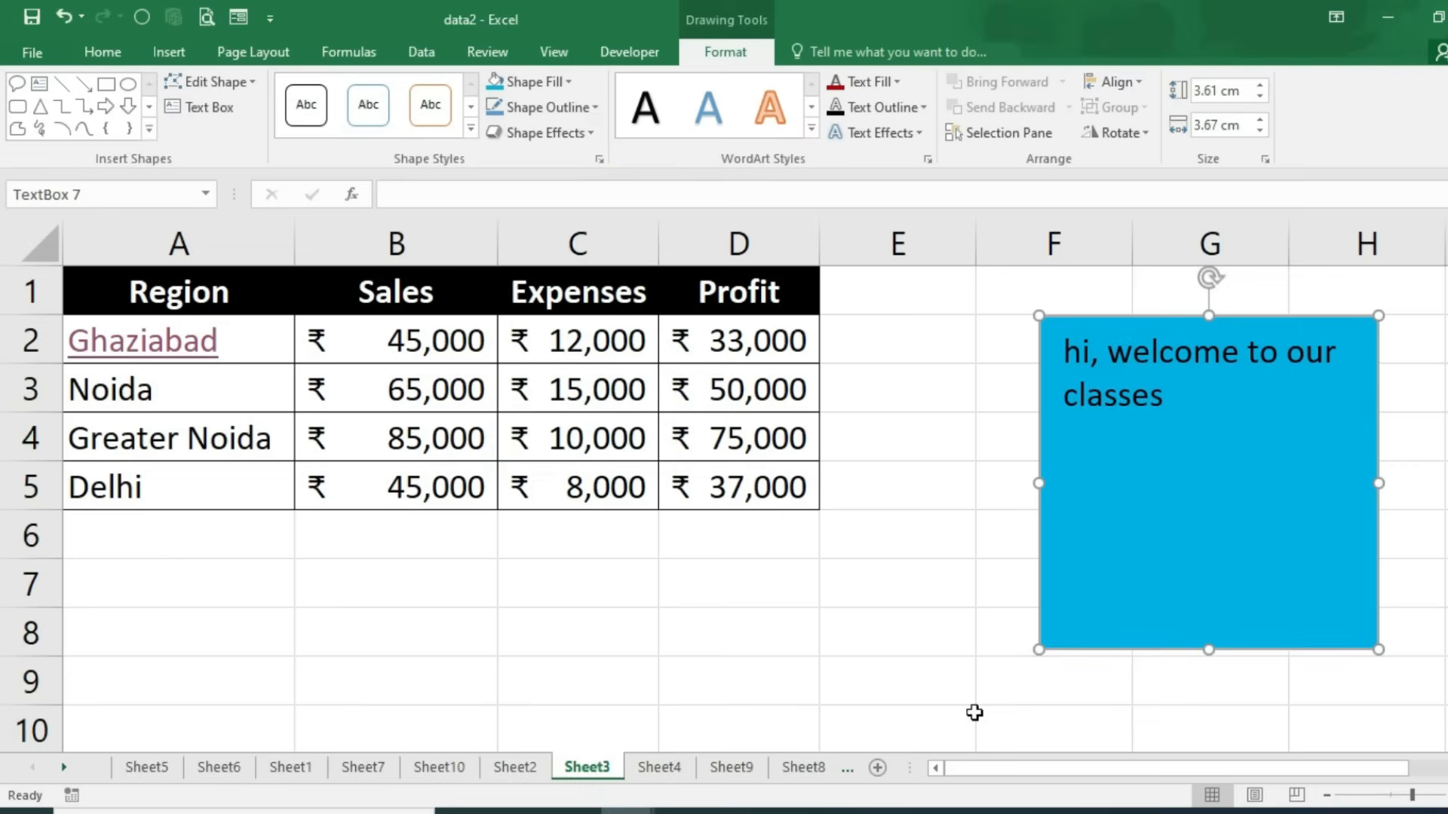
drag(1038, 650, 1083, 435)
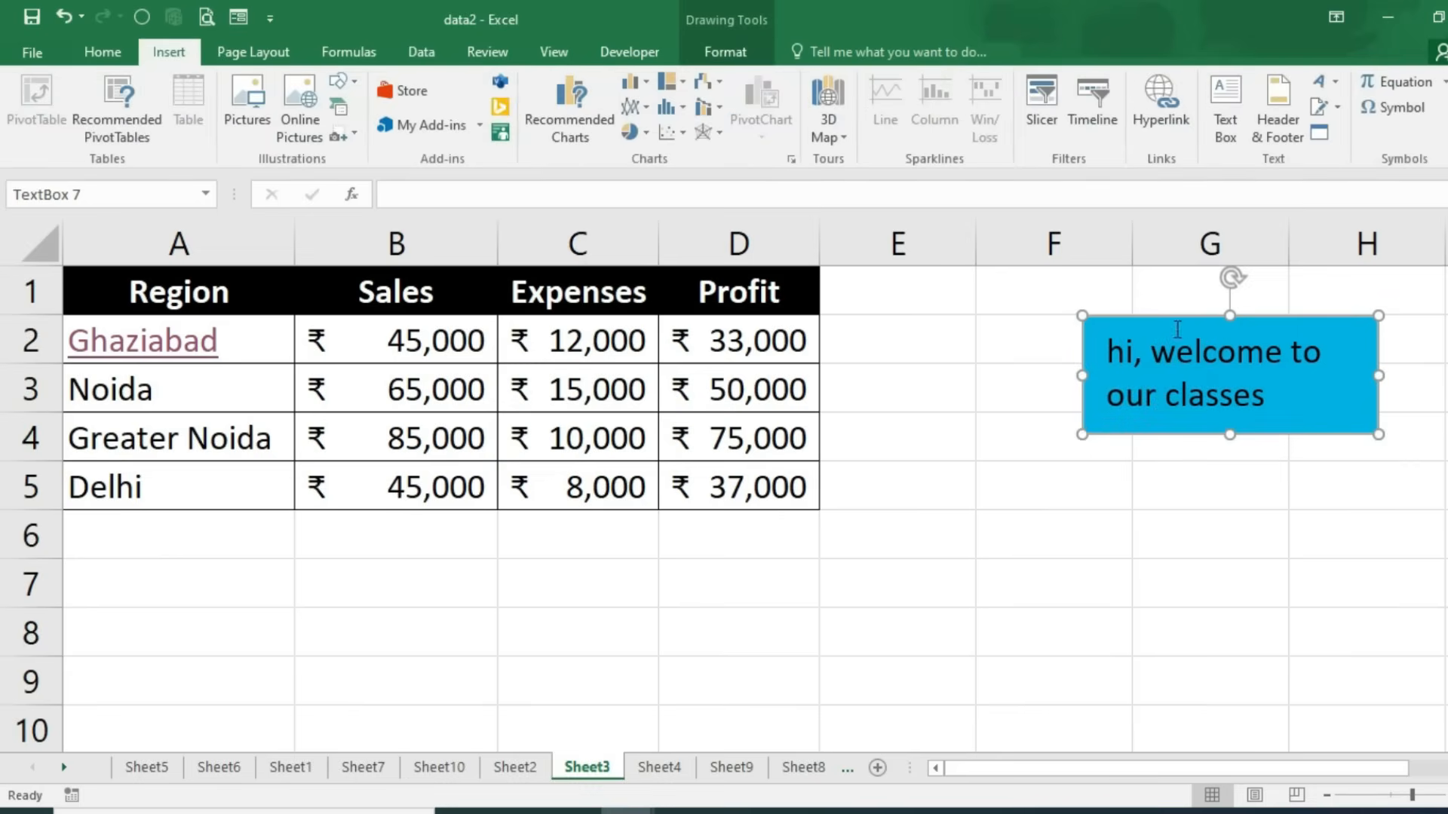
drag(1184, 314, 335, 513)
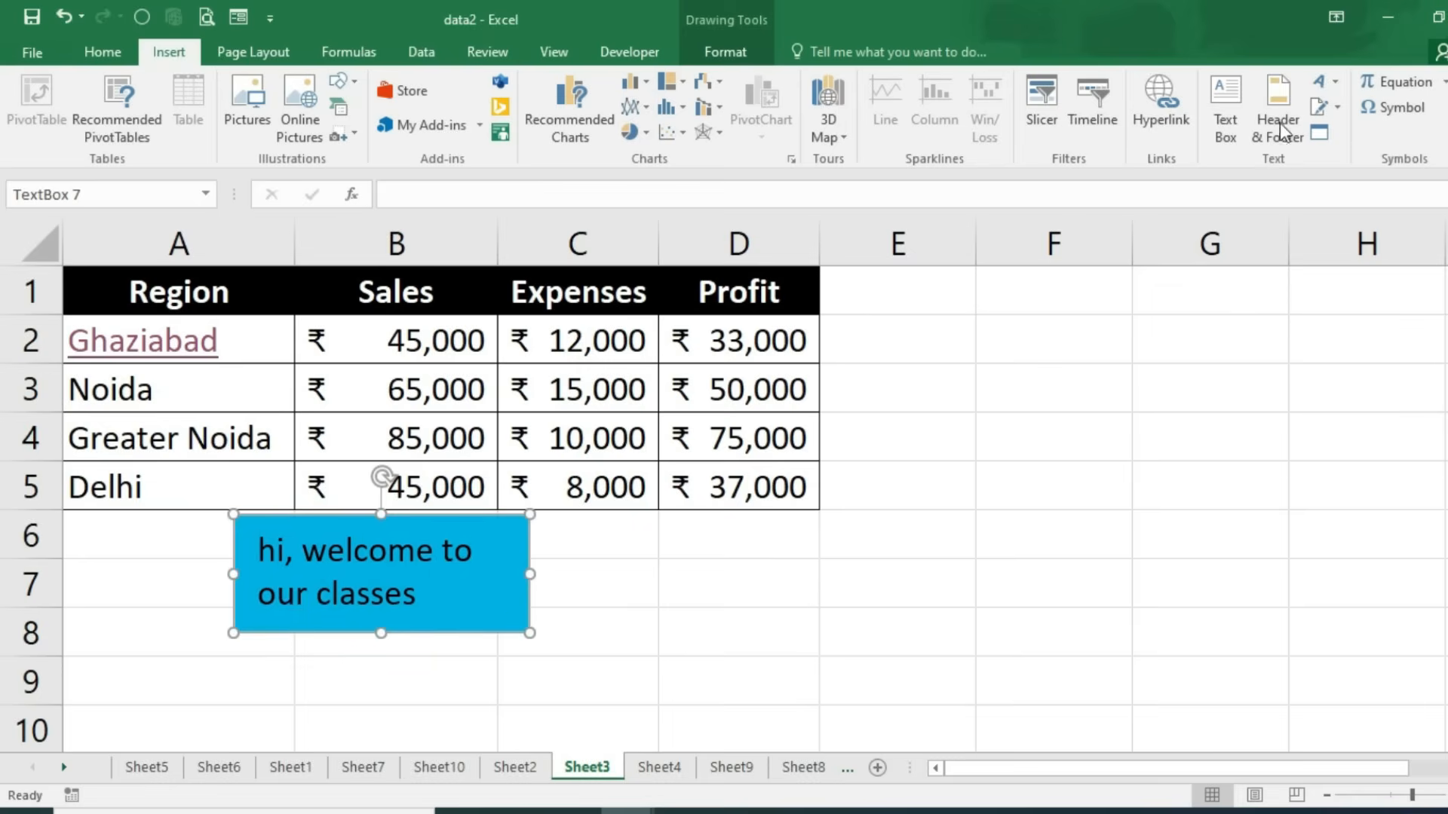
Step: Insert plain-style WordArt reading 'Welcome to our class'
click(1340, 89)
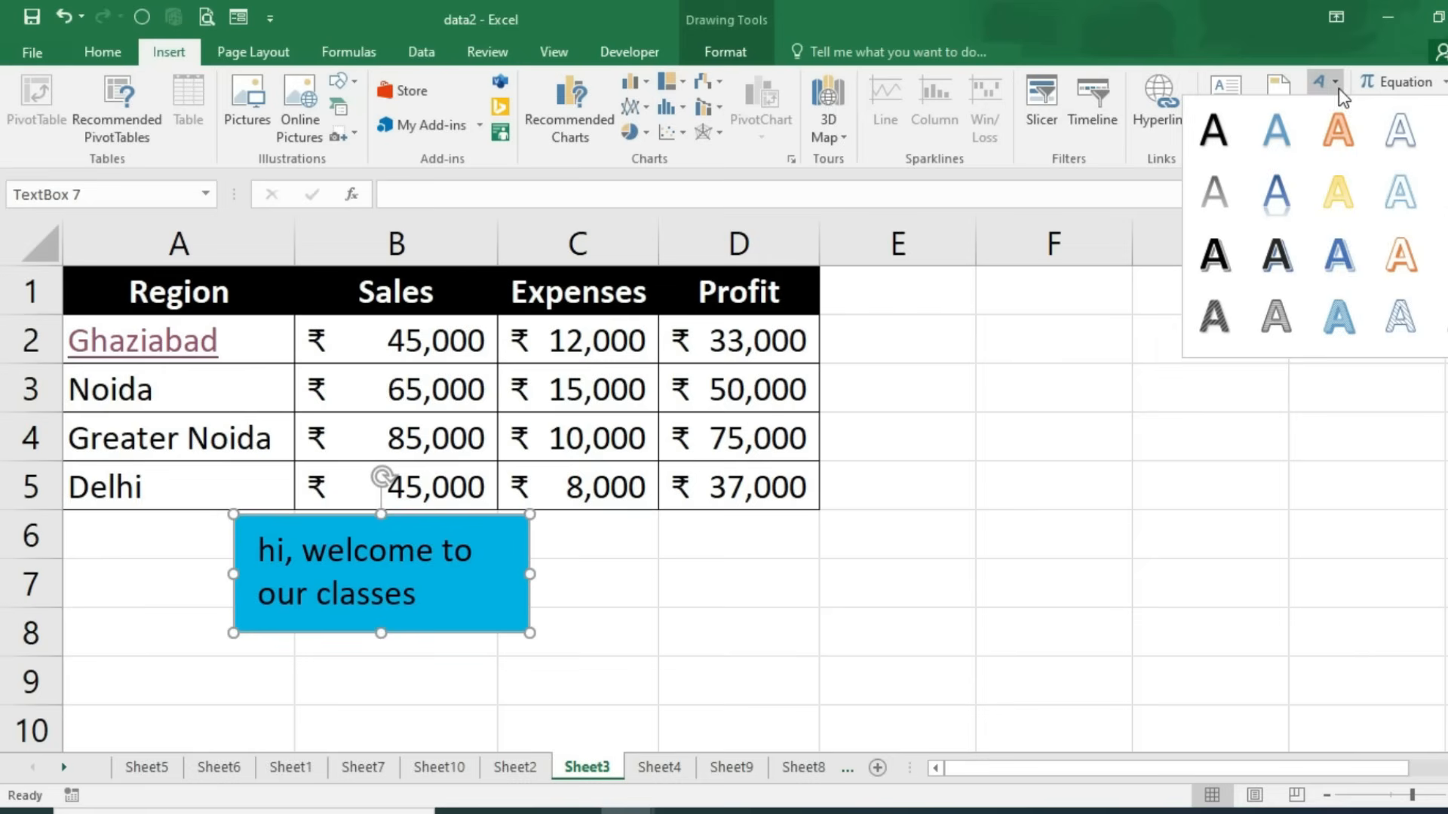
click(1222, 136)
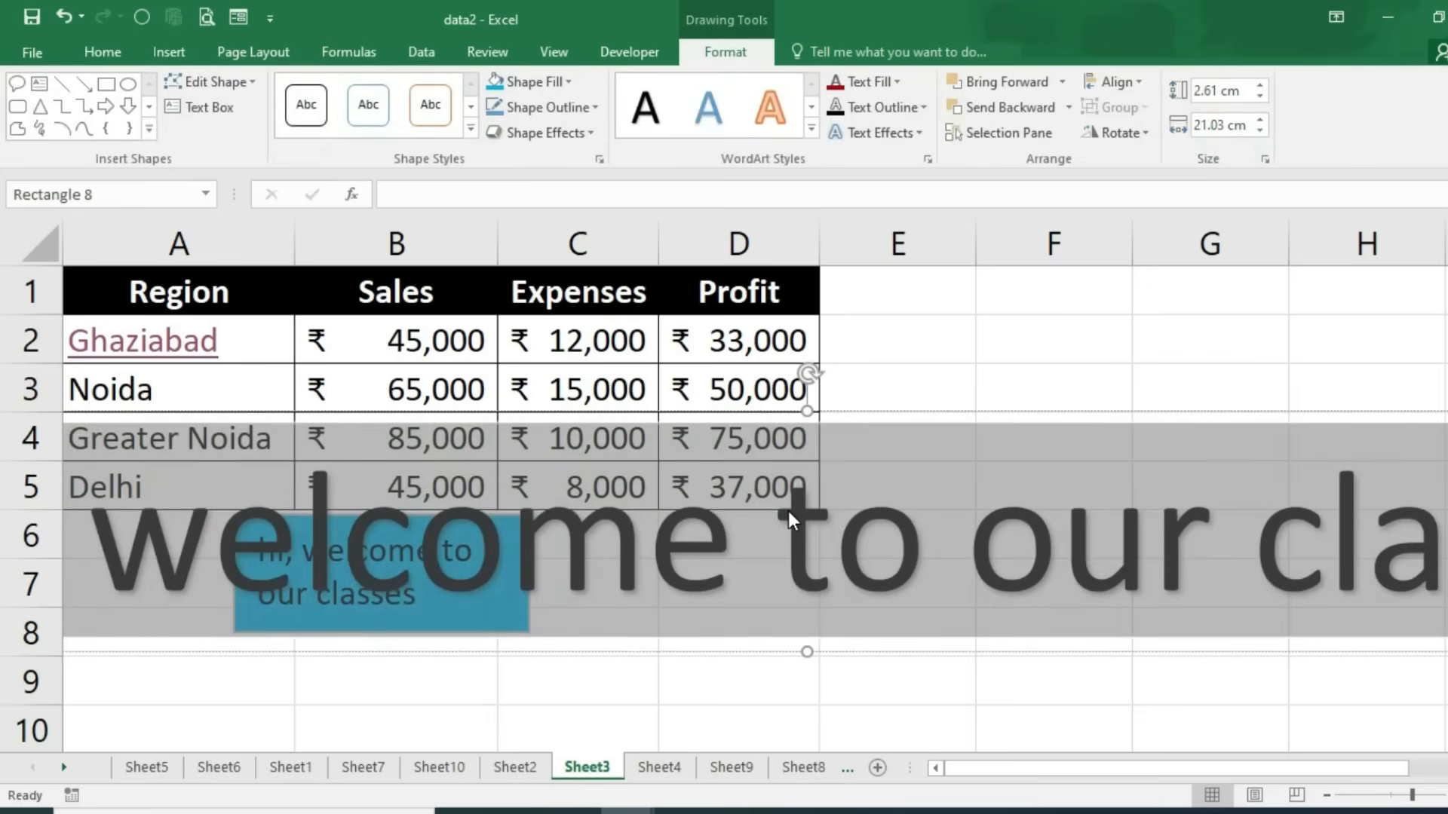
text(hi)
key(BackSpace)
key(BackSpace)
text(Welco)
key(BackSpace)
key(BackSpace)
text(lcome to our clas)
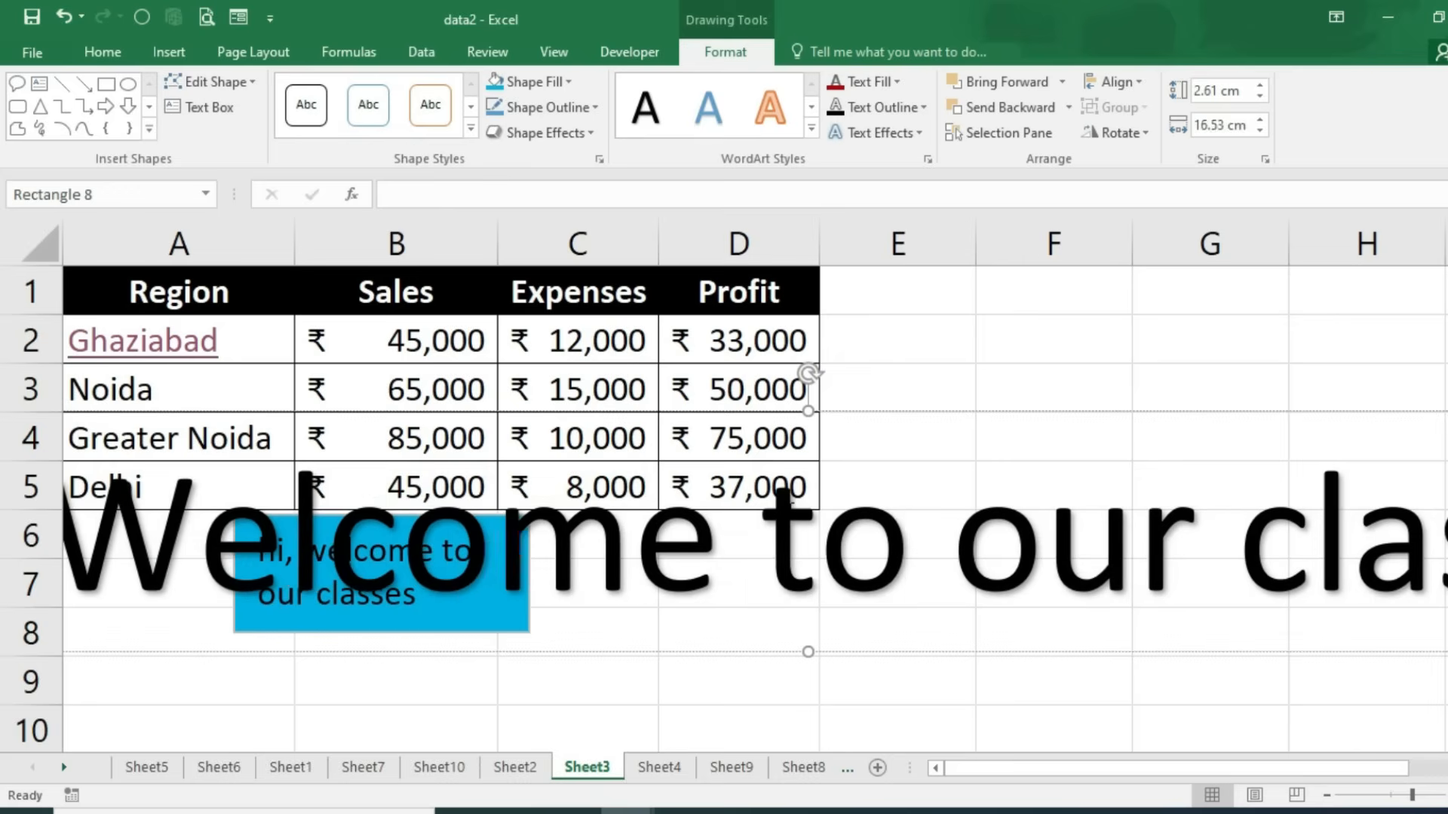
Step: Shrink the WordArt text to 16 pt and move it beside the table
key(ctrl+a)
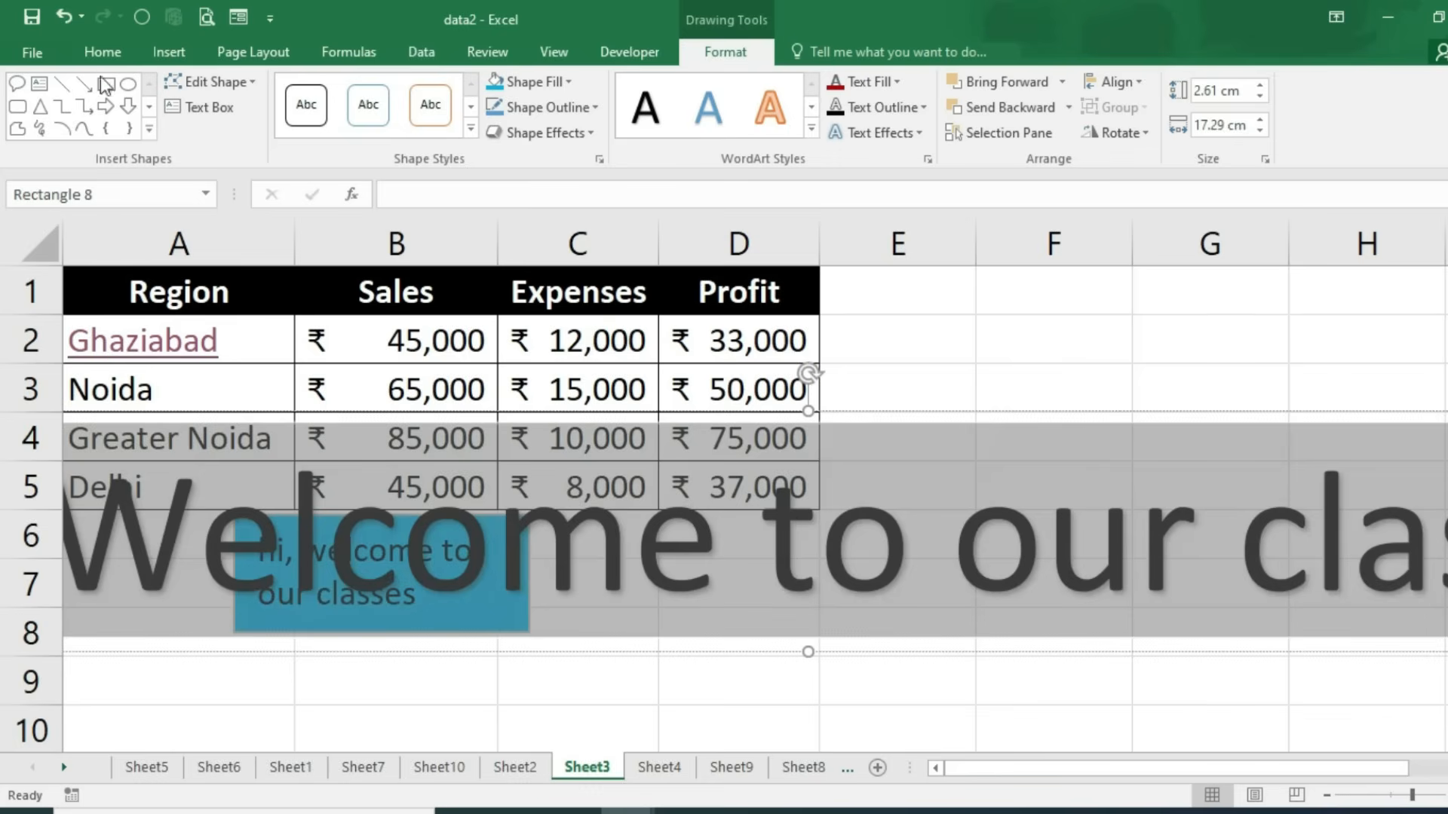
click(102, 52)
click(387, 90)
click(388, 90)
click(387, 91)
click(388, 91)
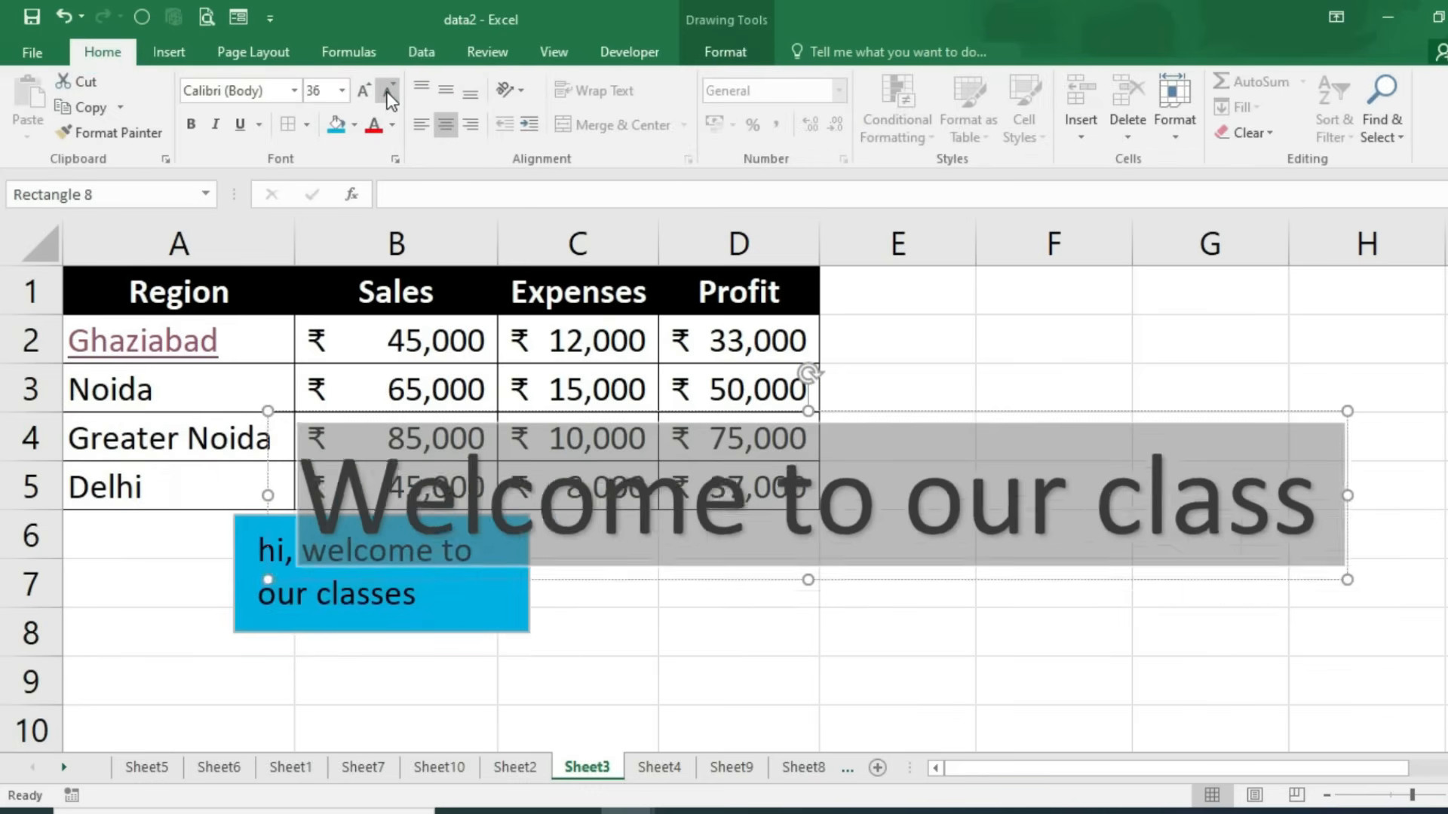
click(388, 91)
click(388, 90)
drag(983, 546, 1266, 410)
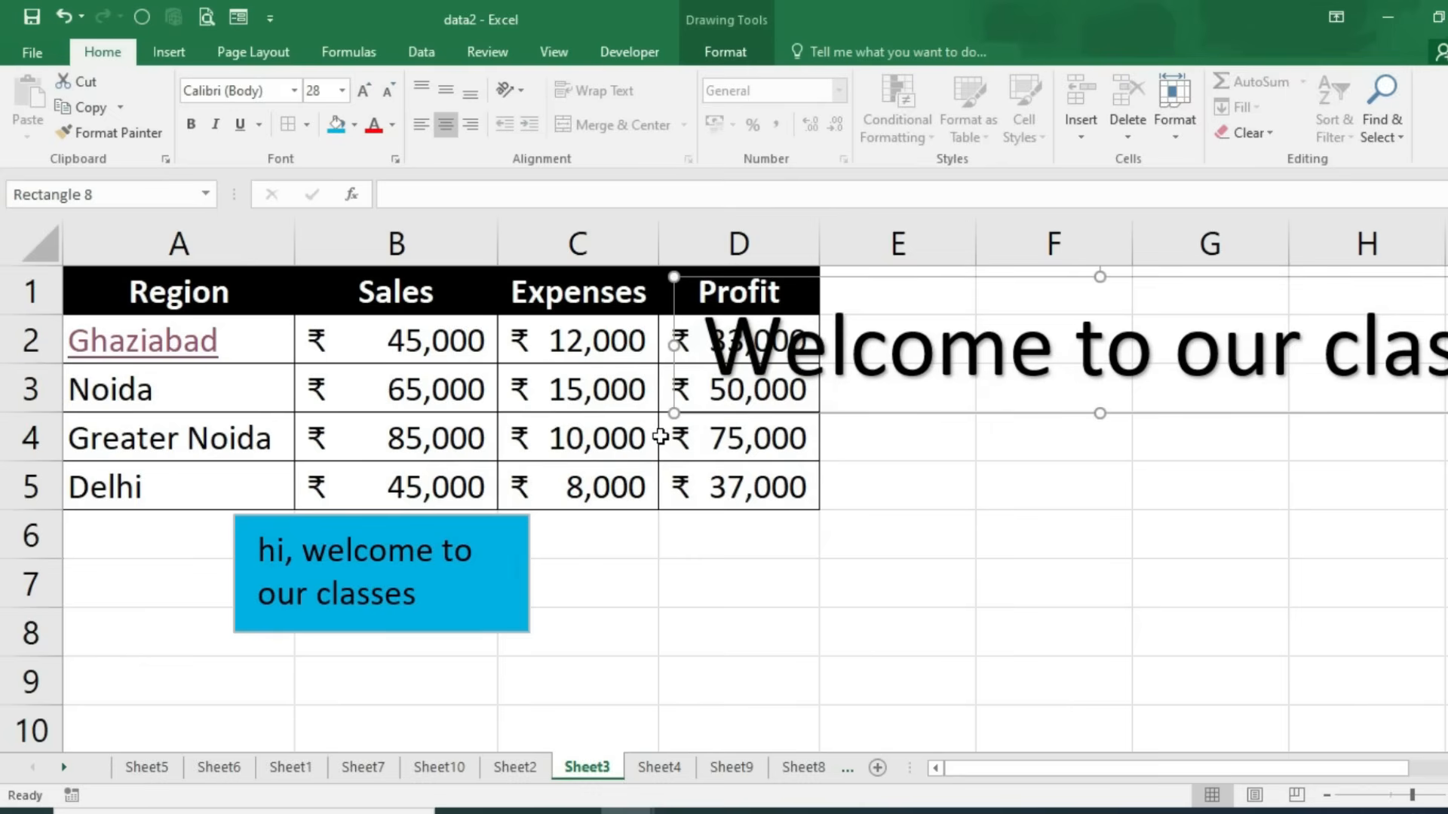
key(ctrl+shift+comma)
key(ctrl+shift+comma)
key(ctrl+shift+comma)
key(ctrl+shift+comma)
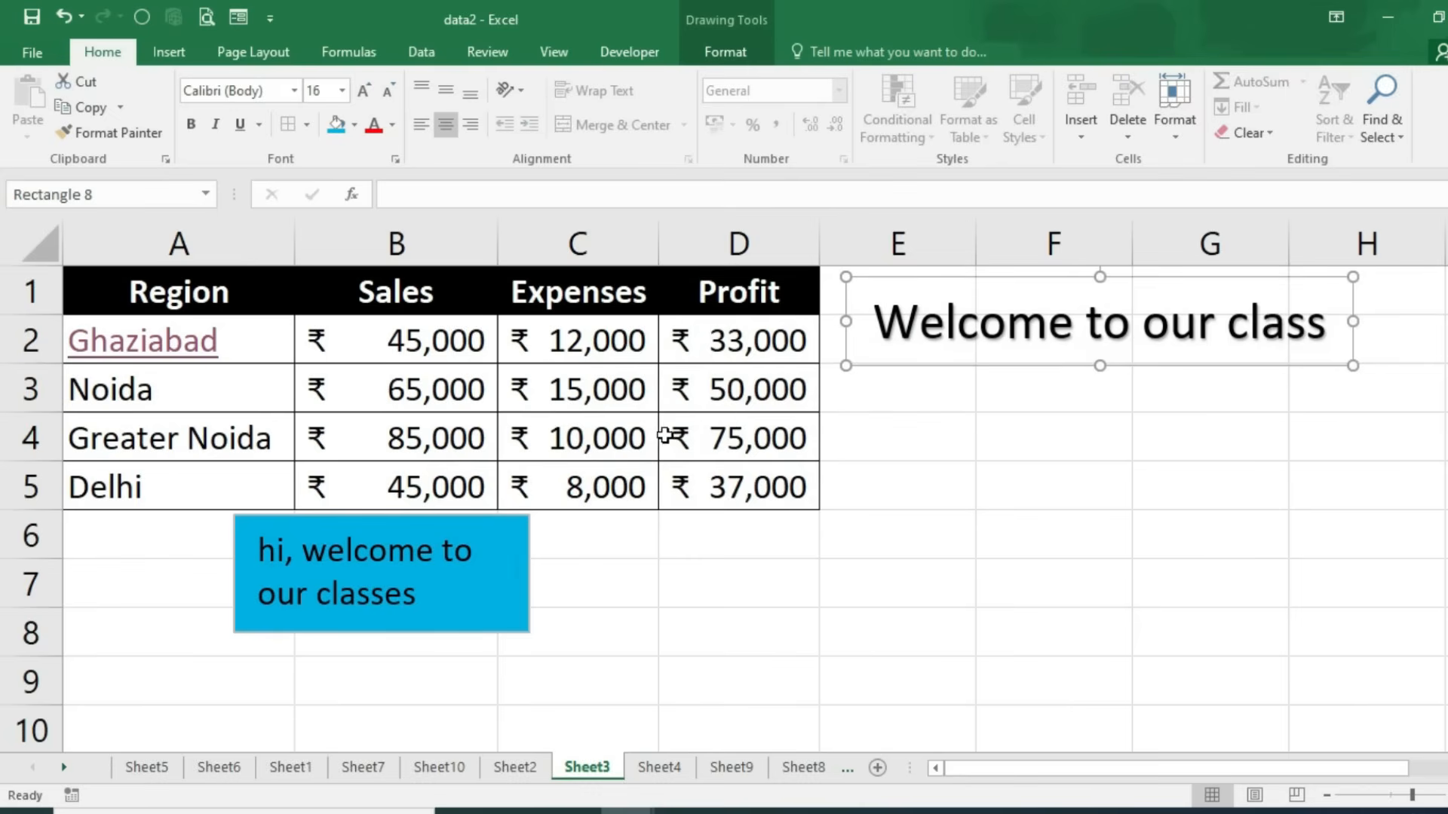
Step: Bend the WordArt into an Arch transform, adjust it, then bring up the signature line choices
click(722, 52)
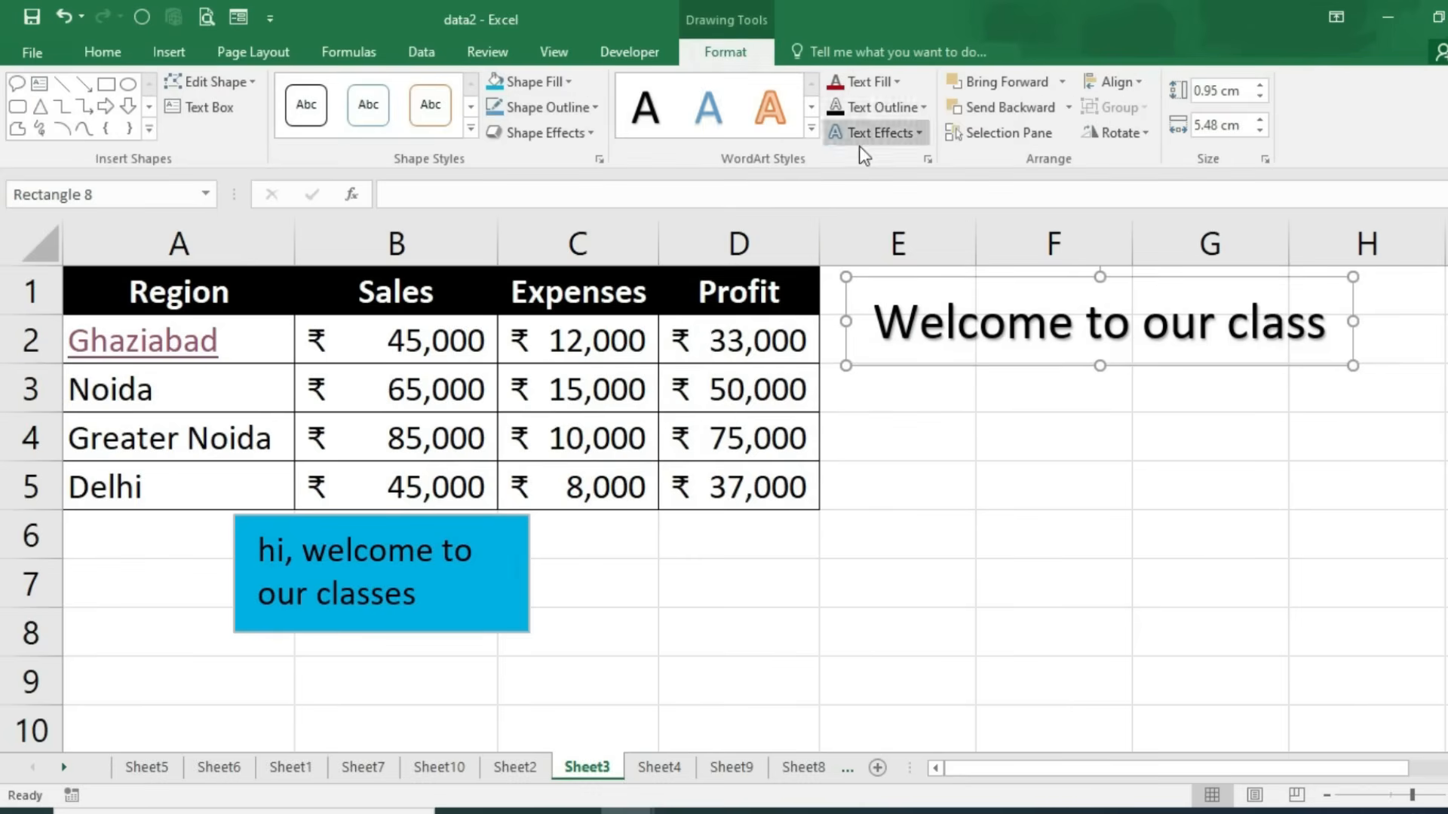
click(910, 139)
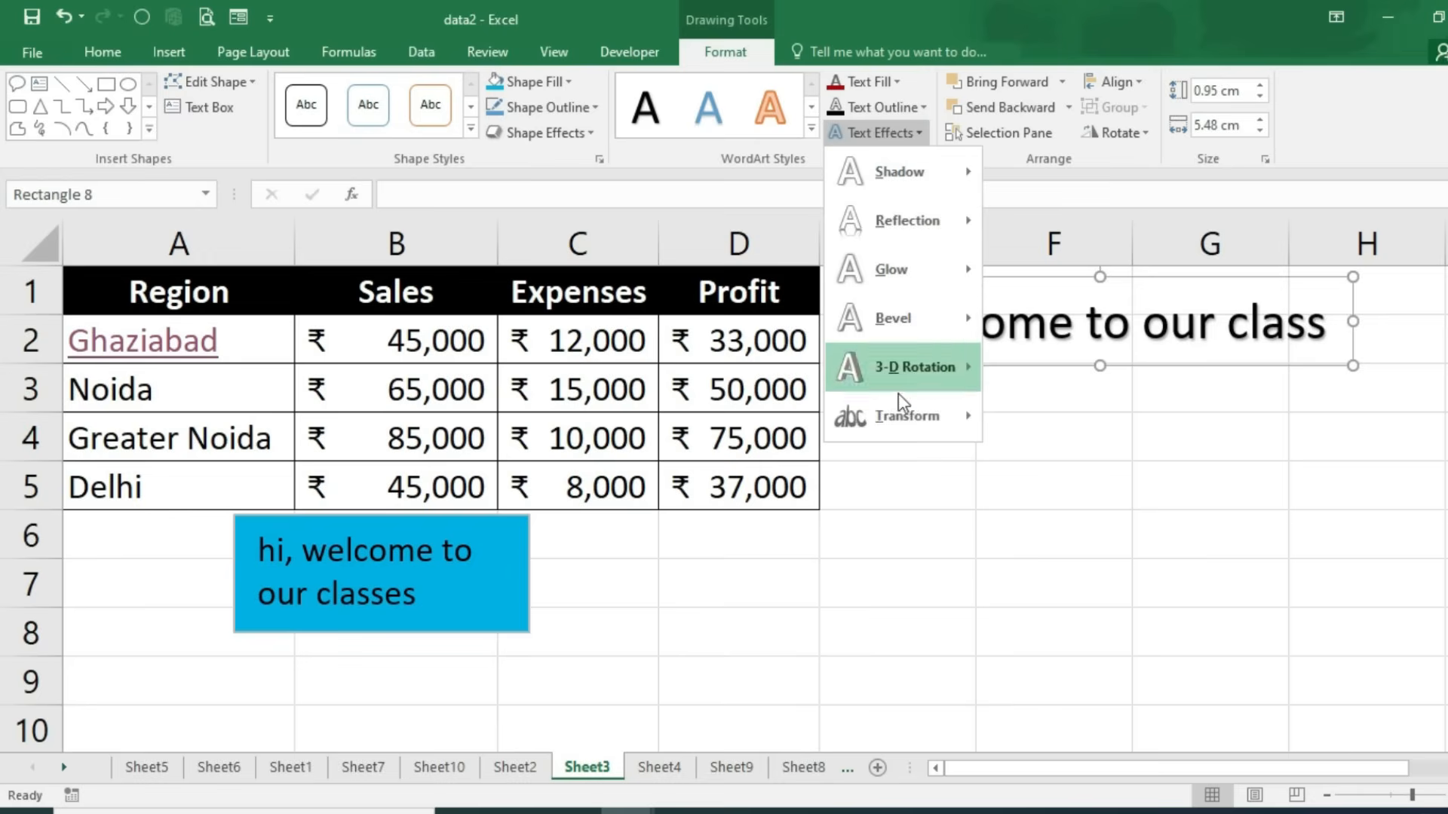
mouse_move(914, 417)
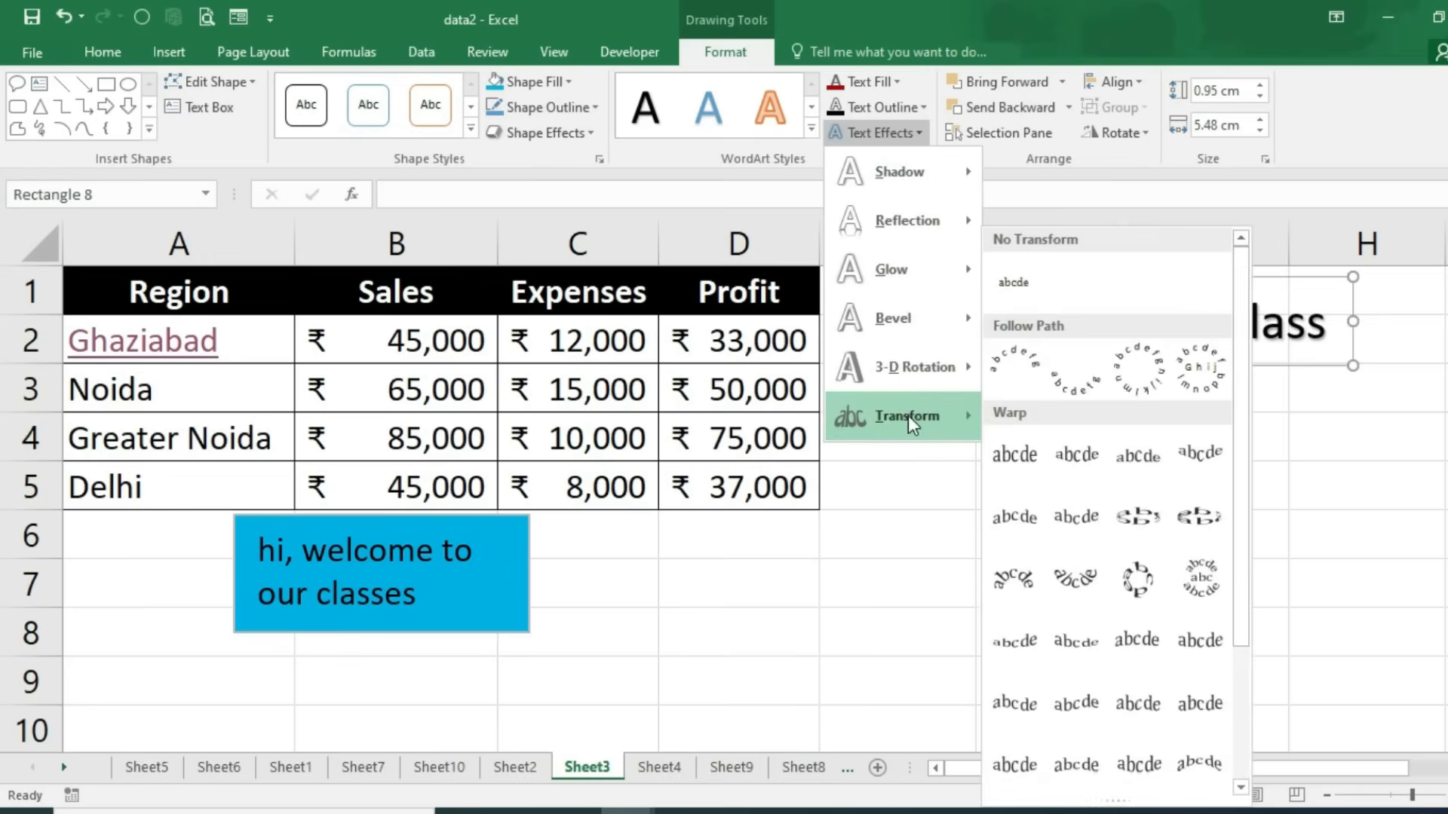
click(1026, 364)
drag(1356, 370, 1278, 491)
drag(849, 386, 863, 424)
drag(1111, 494, 1117, 613)
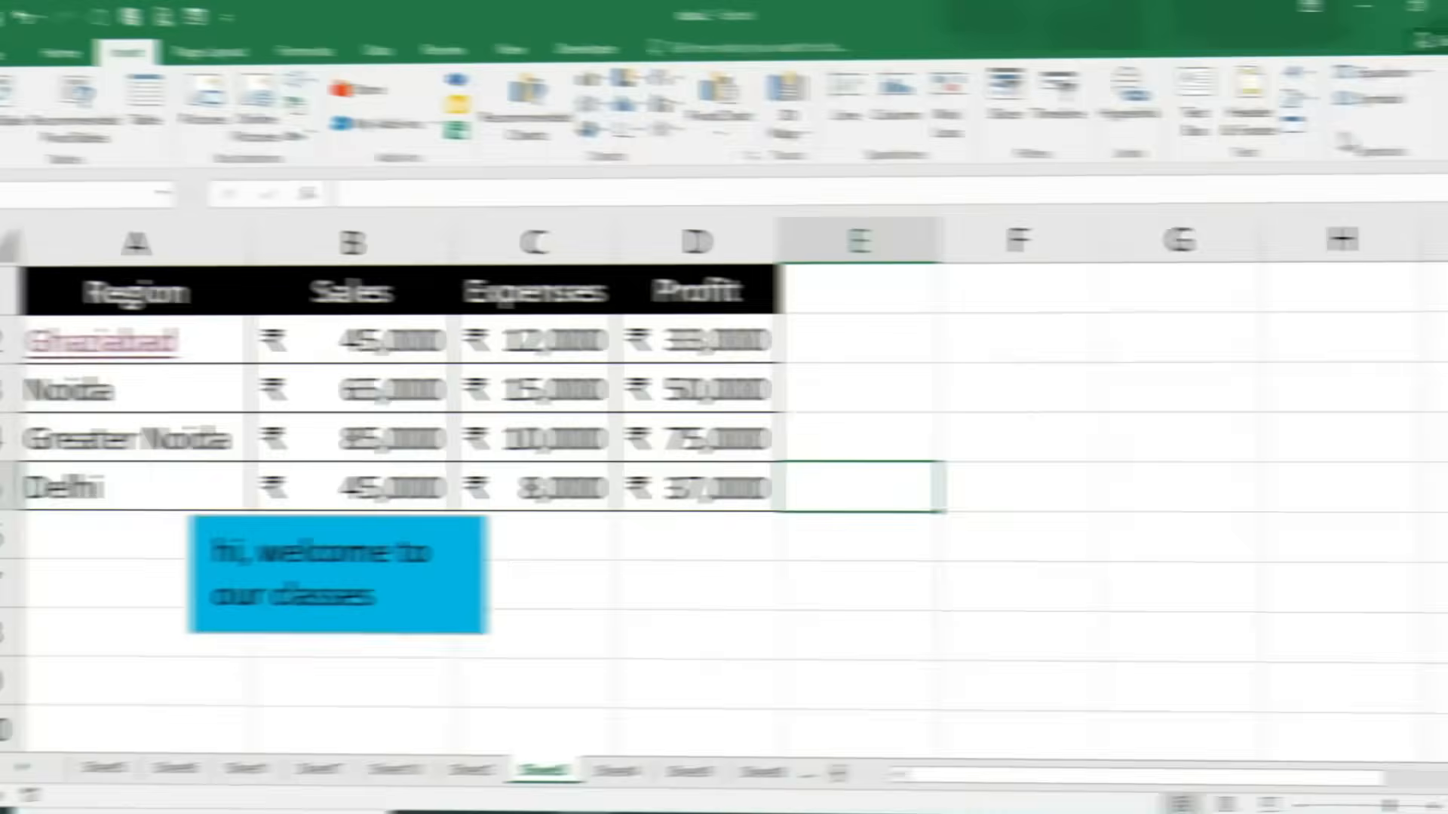
click(1338, 110)
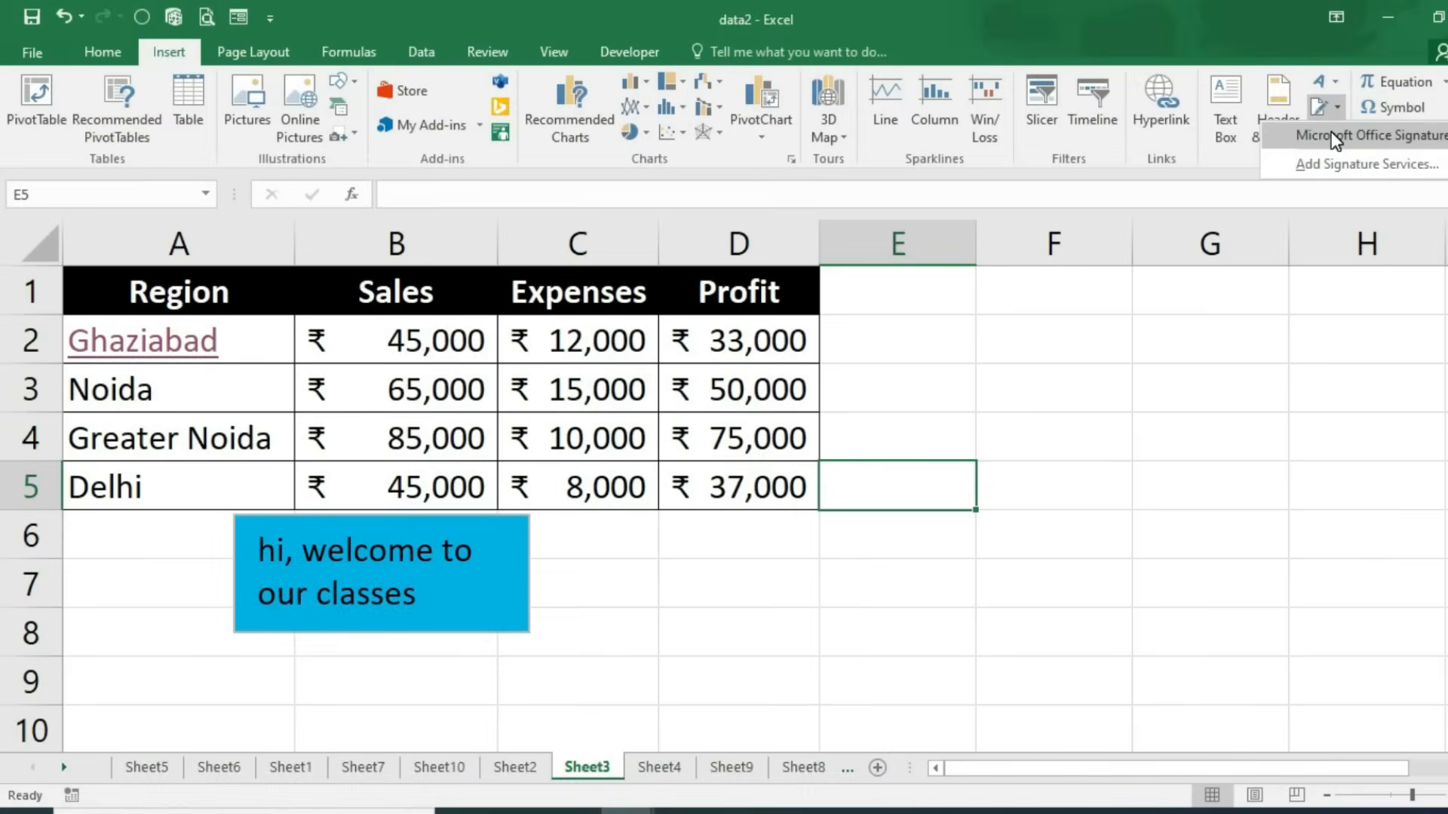
click(1335, 140)
text(Parent's)
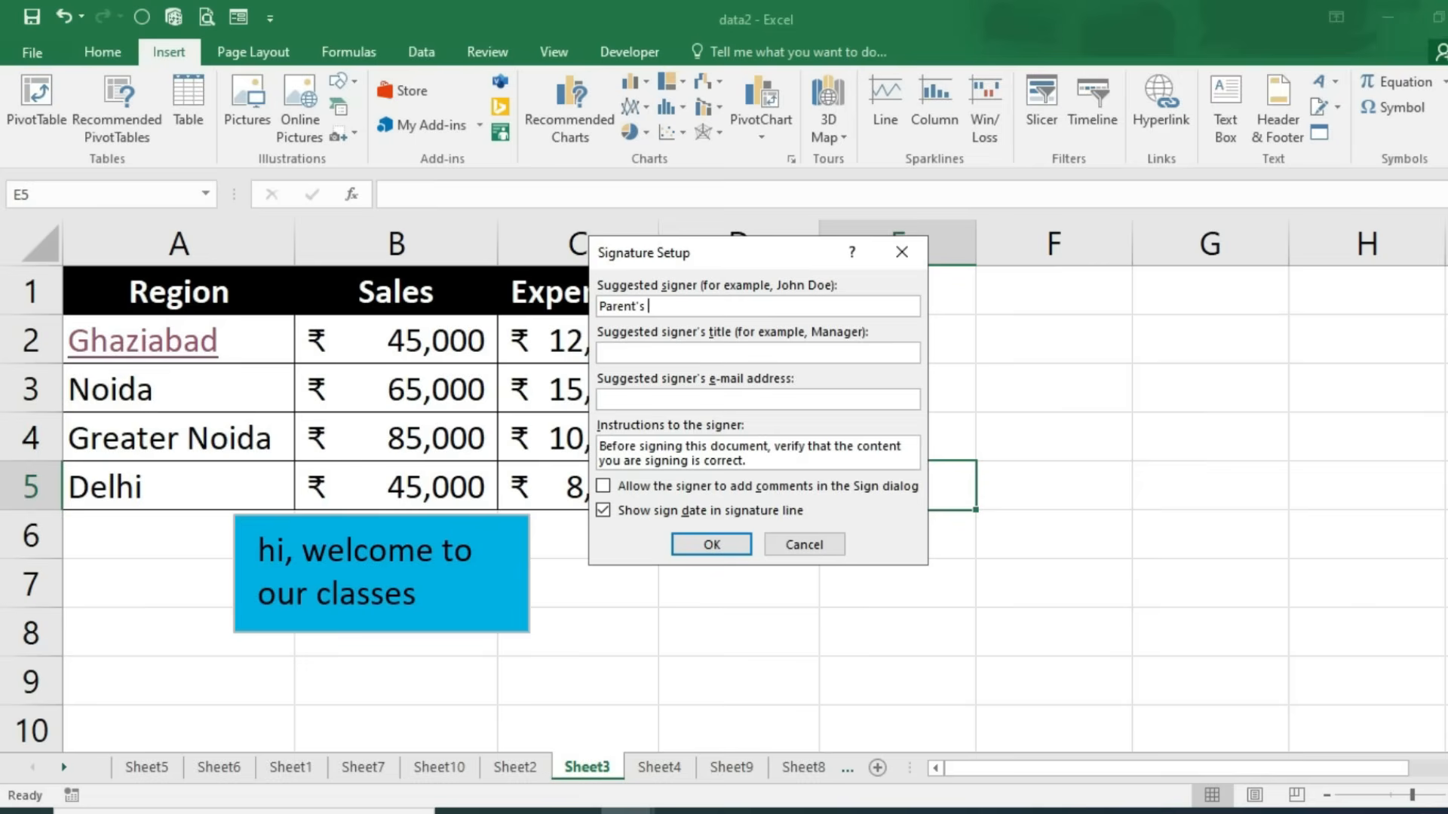
text( Signature)
click(743, 537)
click(1075, 645)
drag(979, 510, 882, 371)
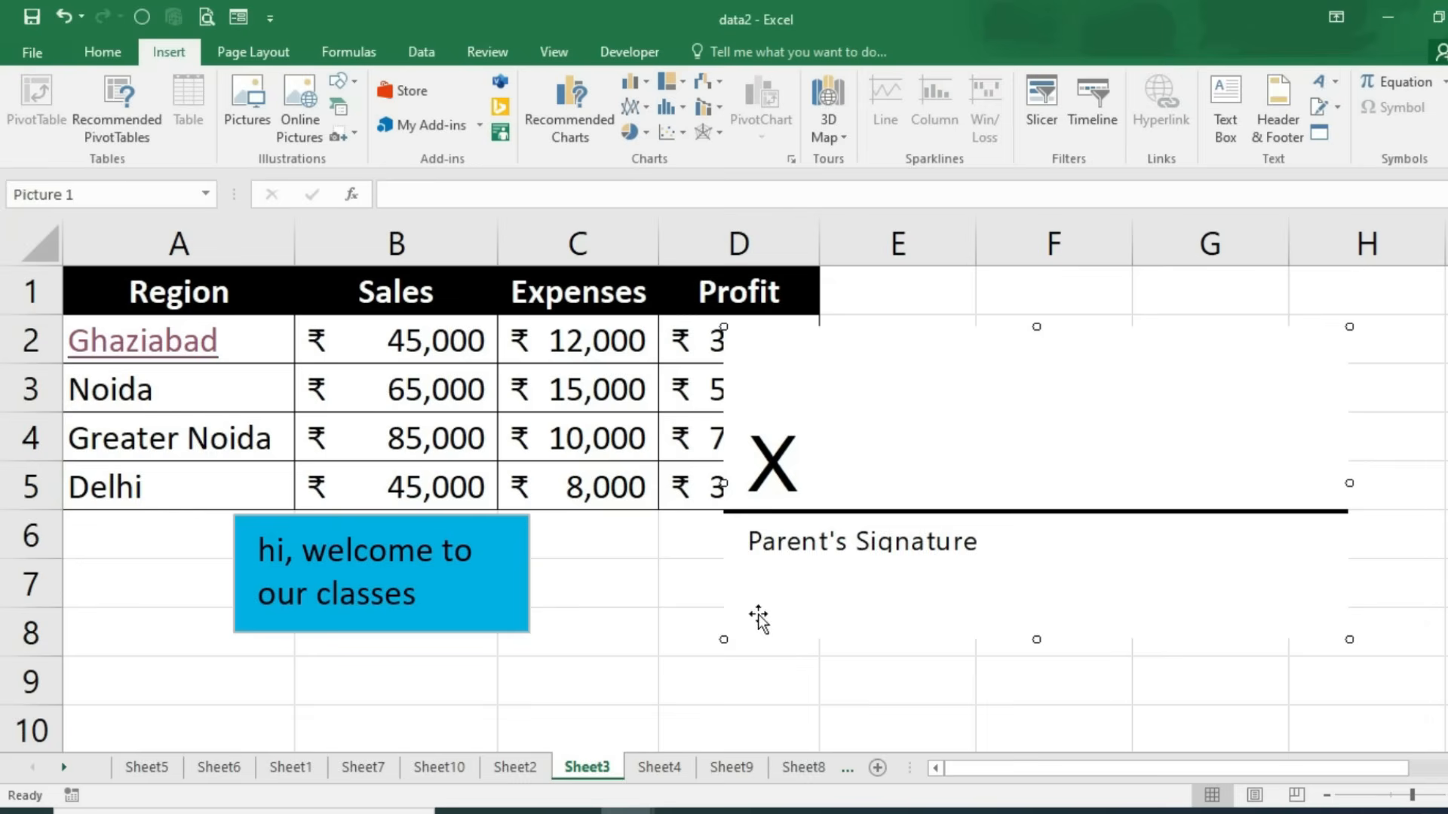
drag(723, 640, 1003, 497)
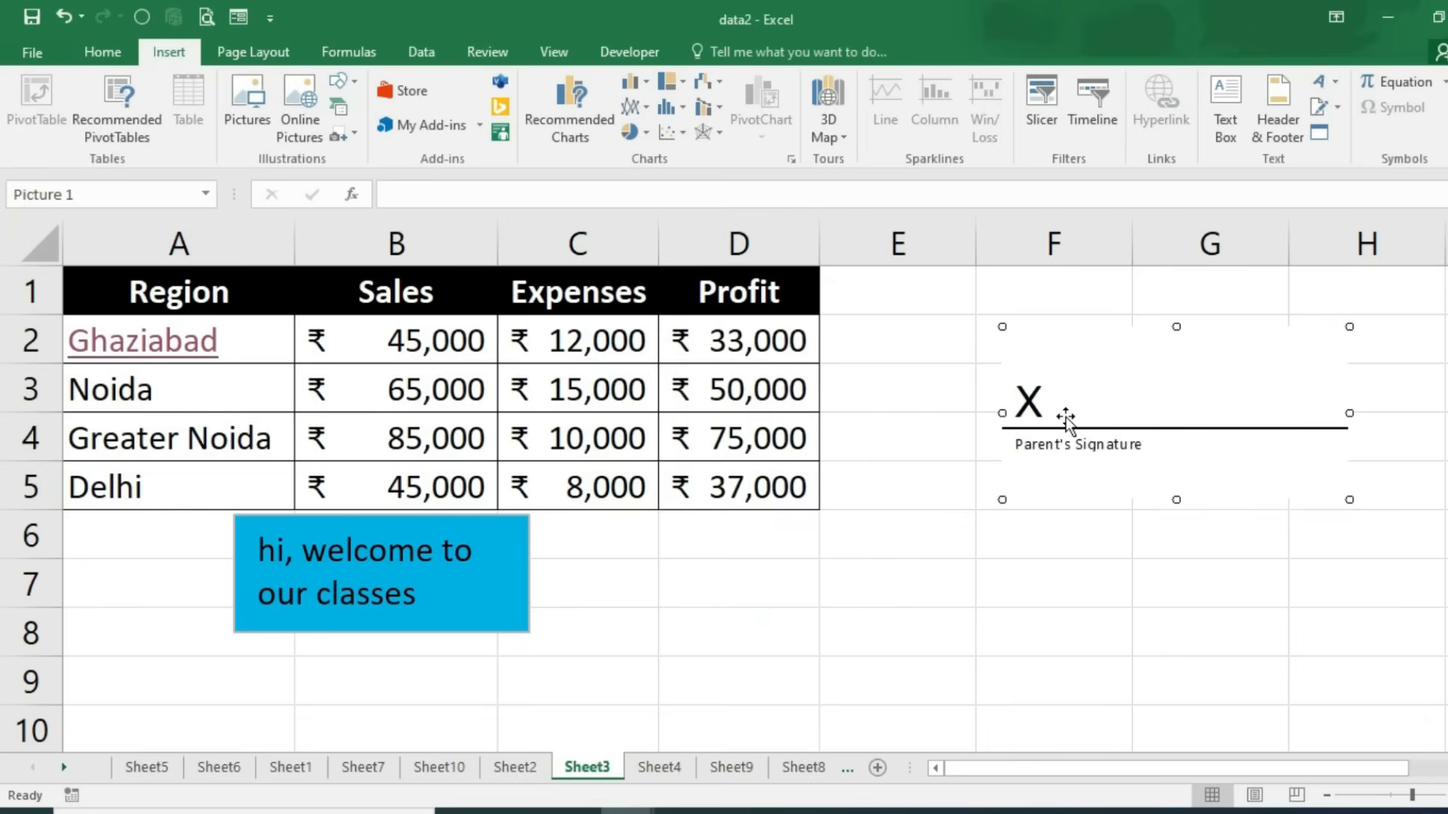
key(Delete)
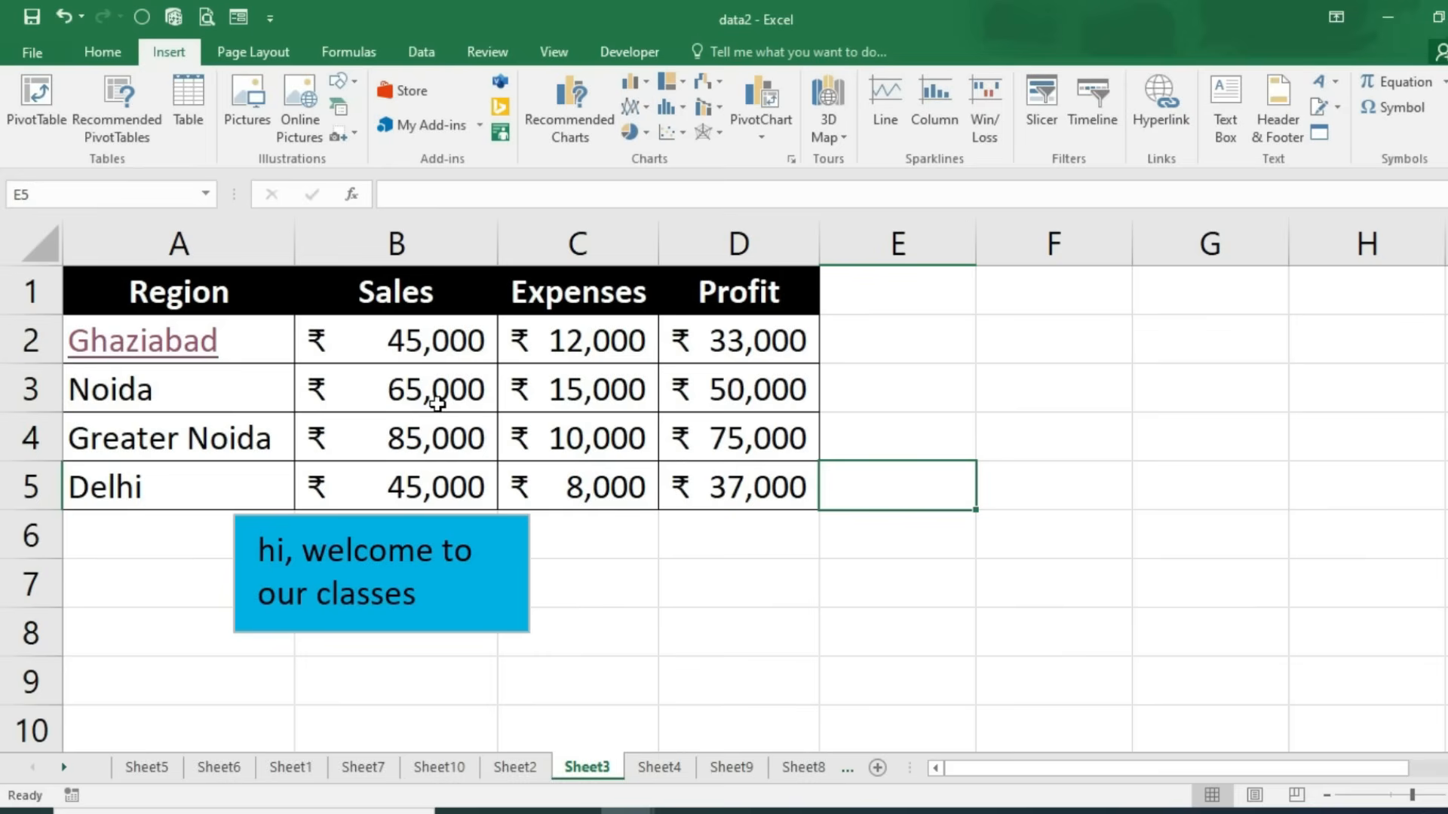
Step: Embed a new Microsoft PowerPoint 97-2003 Presentation object in the sheet
click(1321, 137)
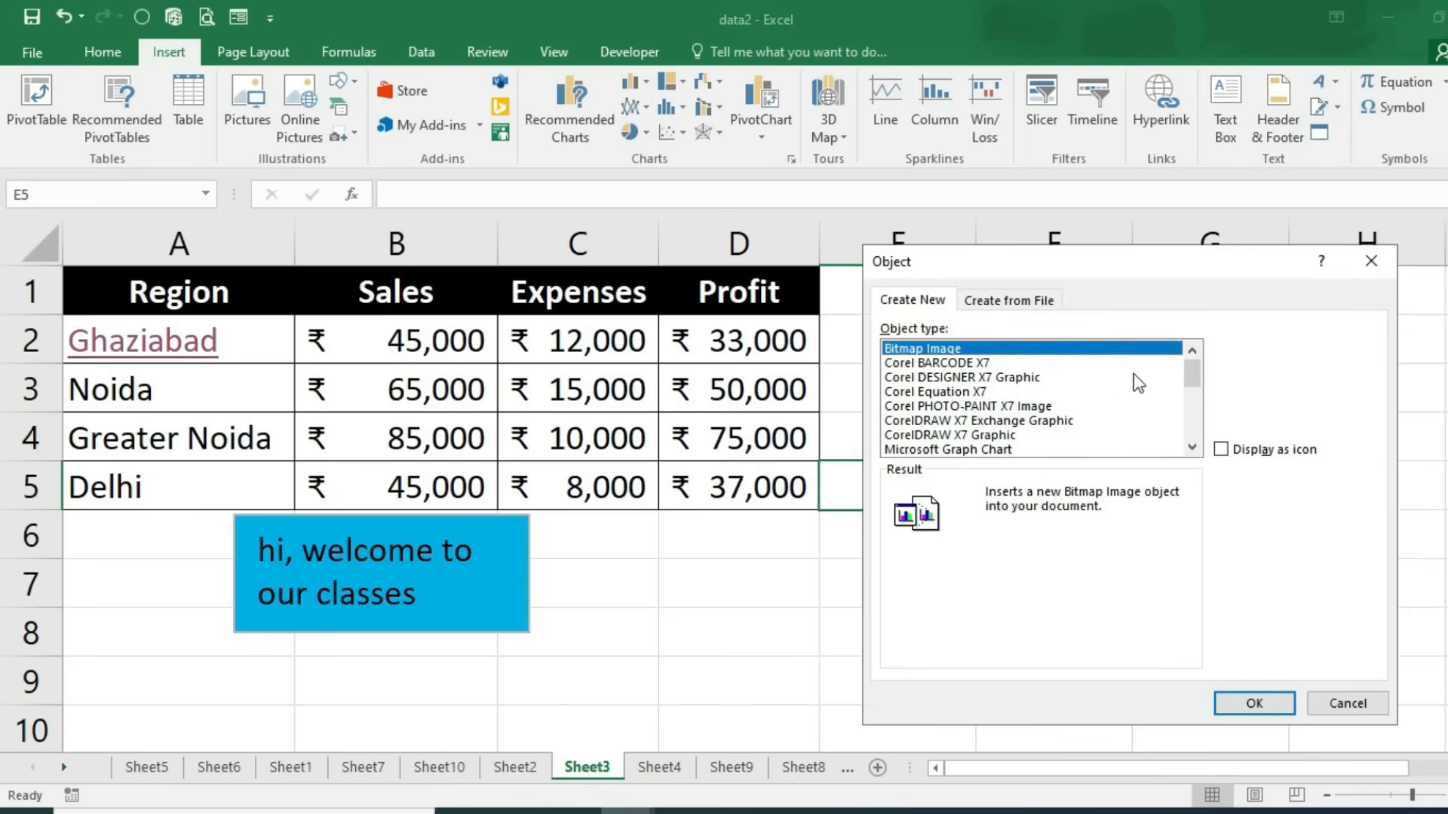
mouse_move(1195, 377)
mouse_down()
mouse_move(1200, 404)
mouse_move(1198, 387)
mouse_up()
click(1039, 406)
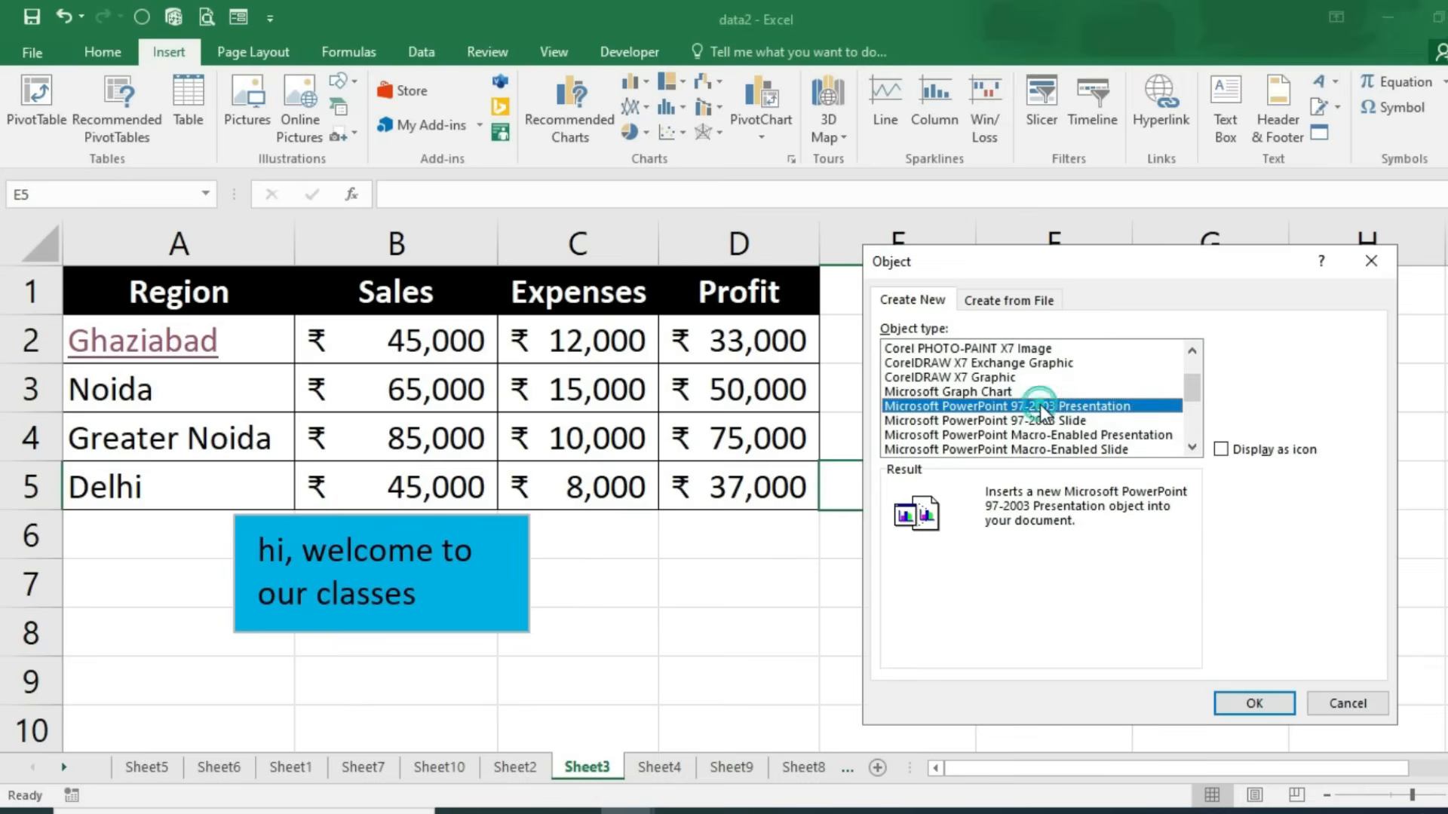
click(1237, 704)
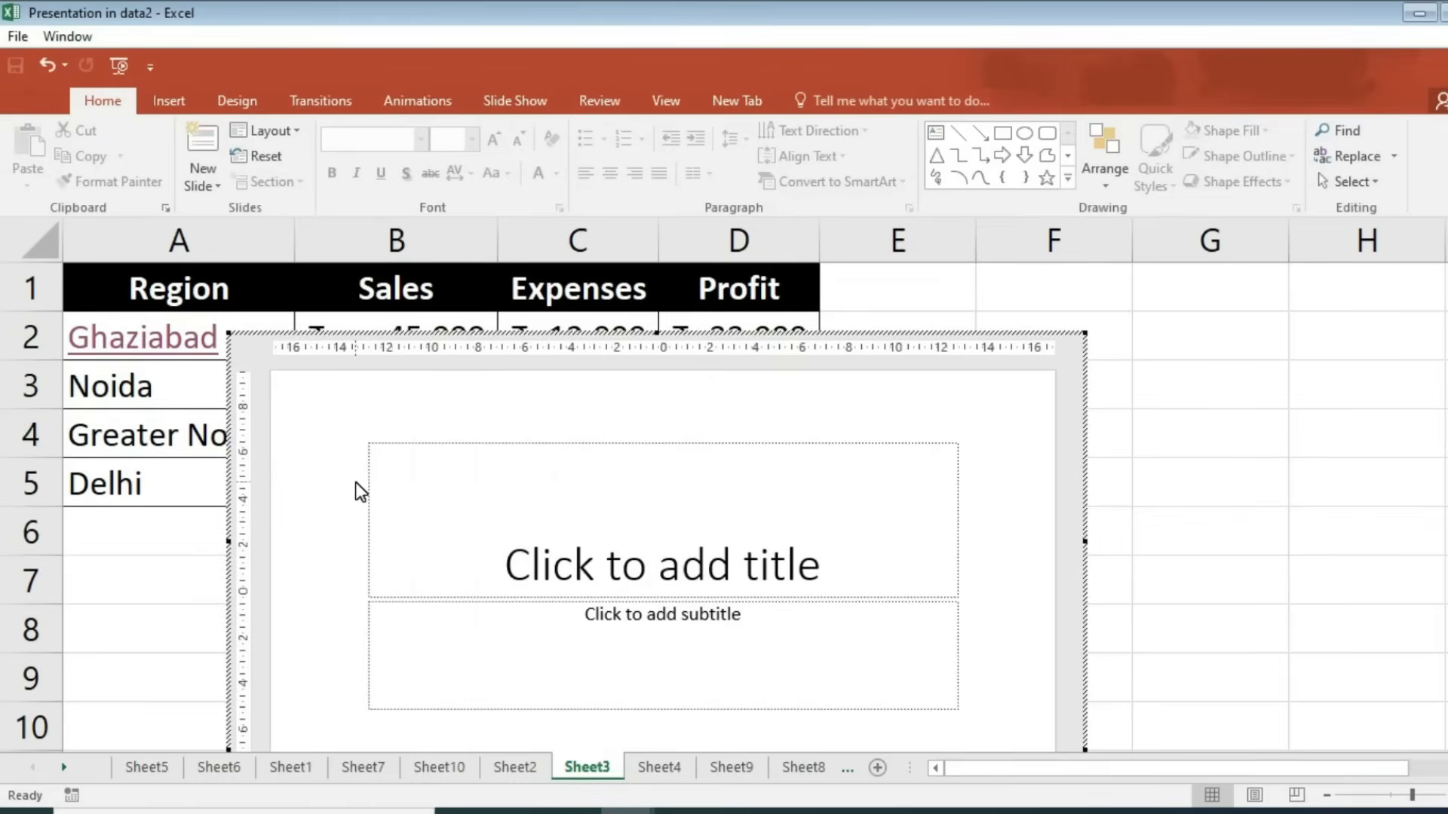
Step: Apply the green Facet design theme to the embedded slide and finish editing
click(441, 515)
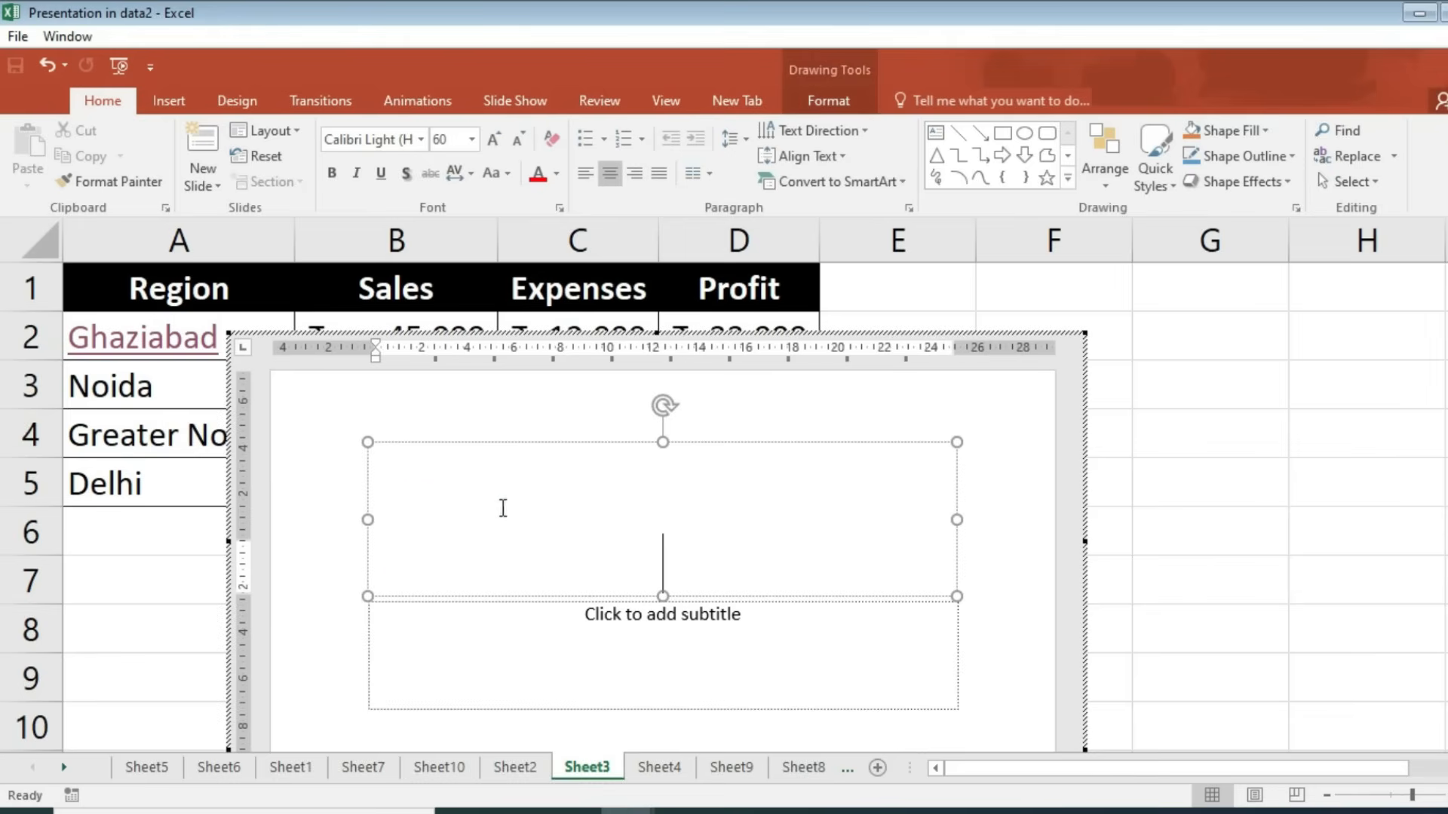
click(320, 103)
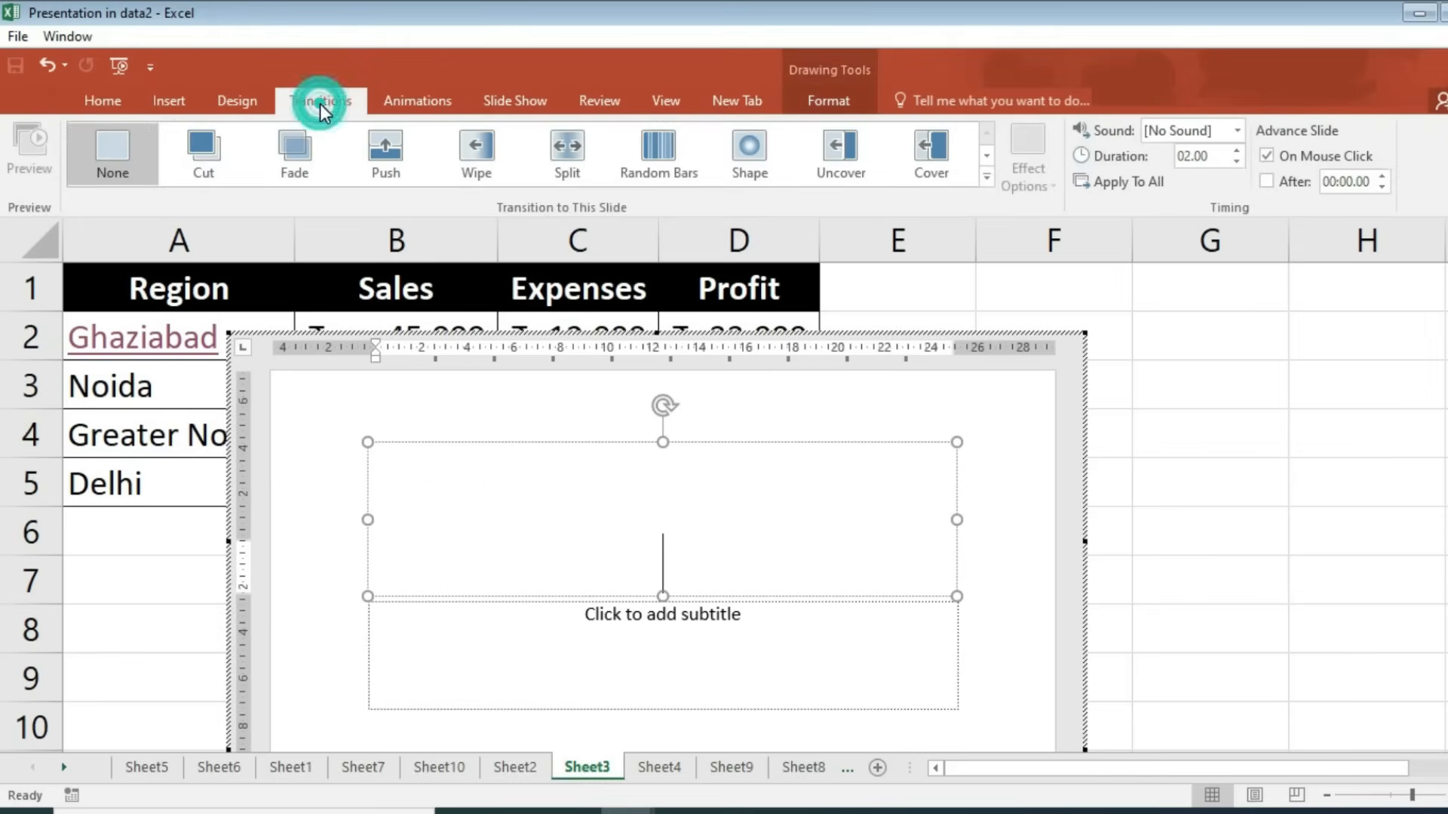
click(417, 103)
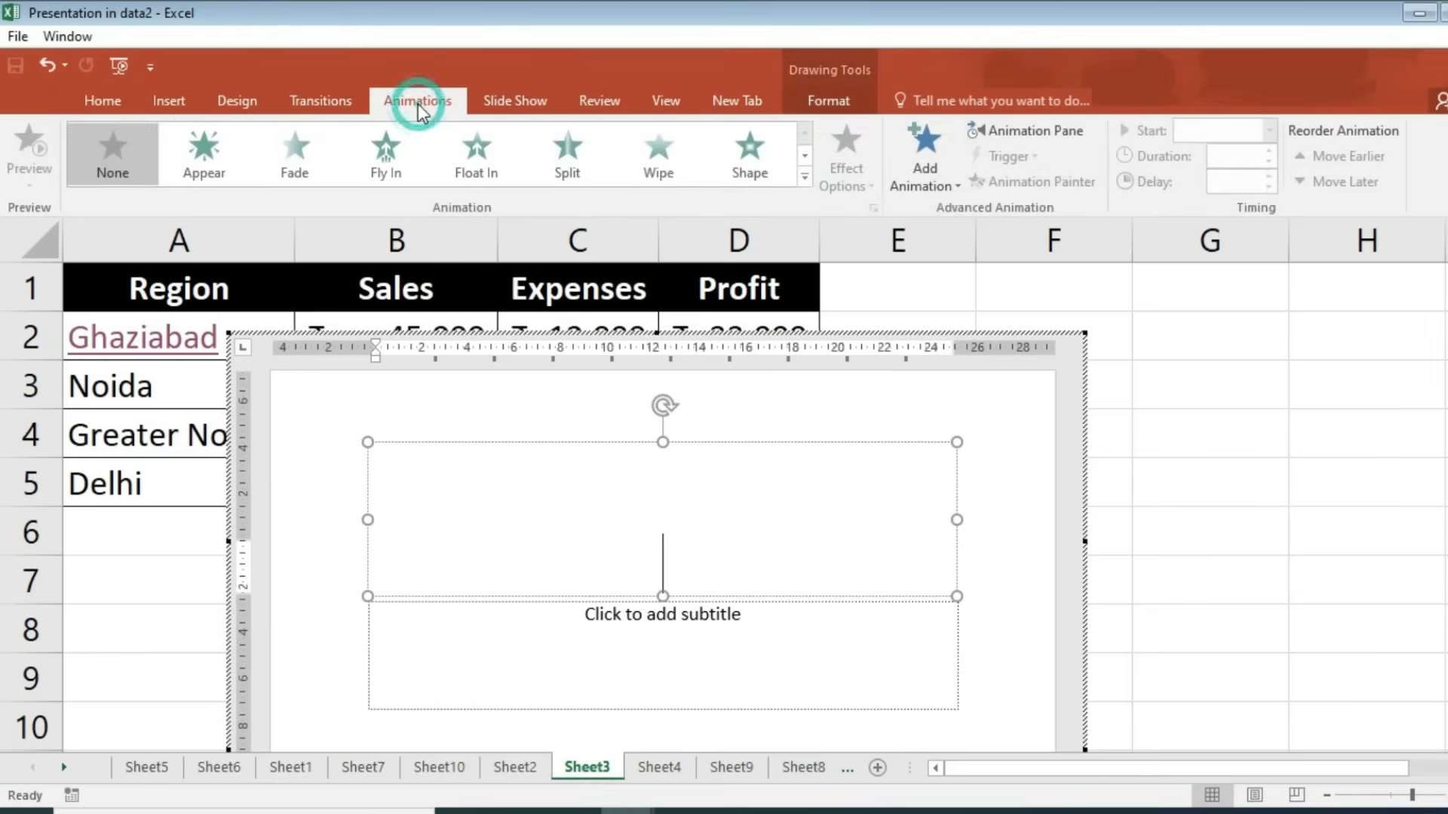
click(234, 101)
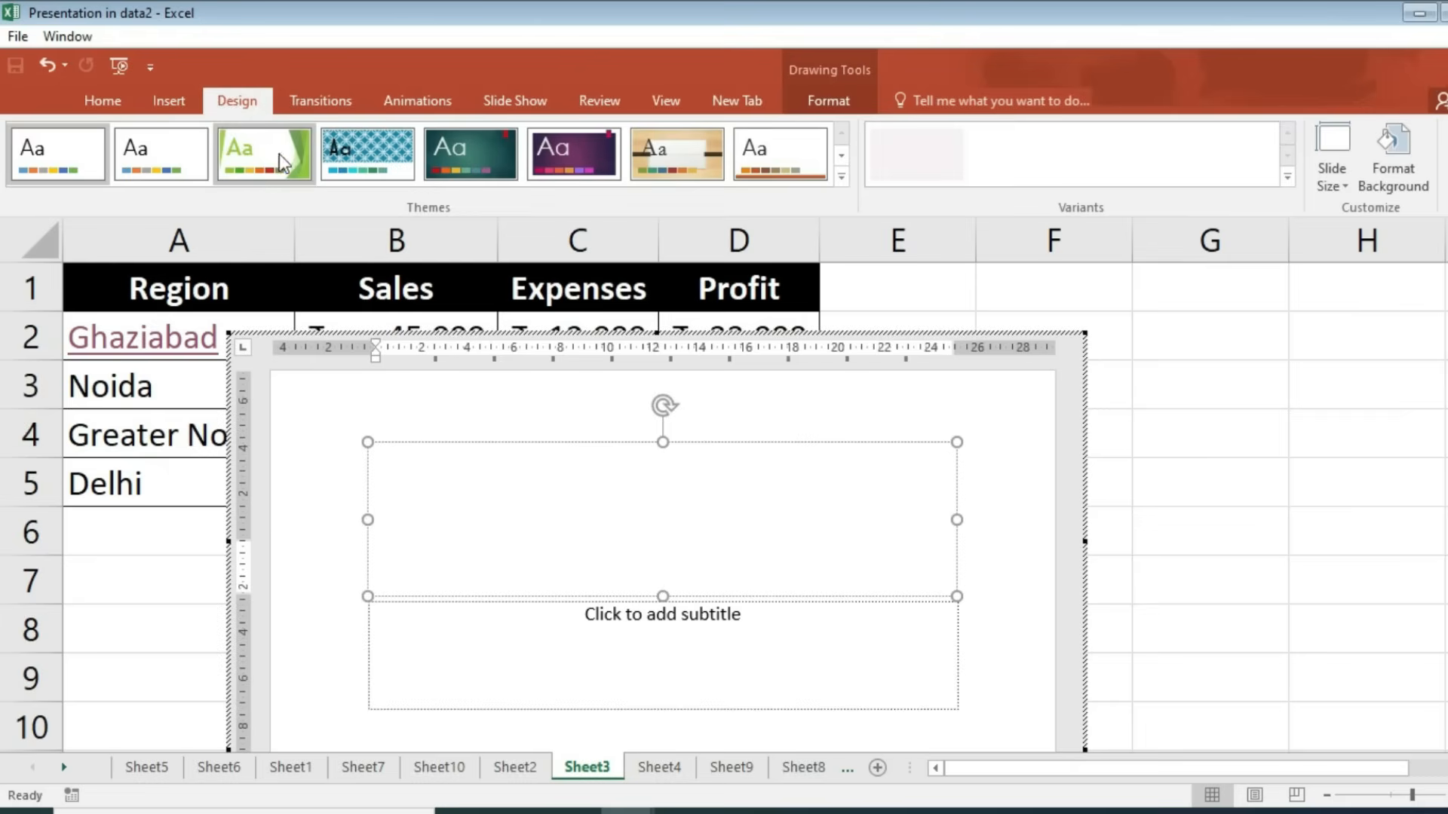
click(245, 151)
click(478, 155)
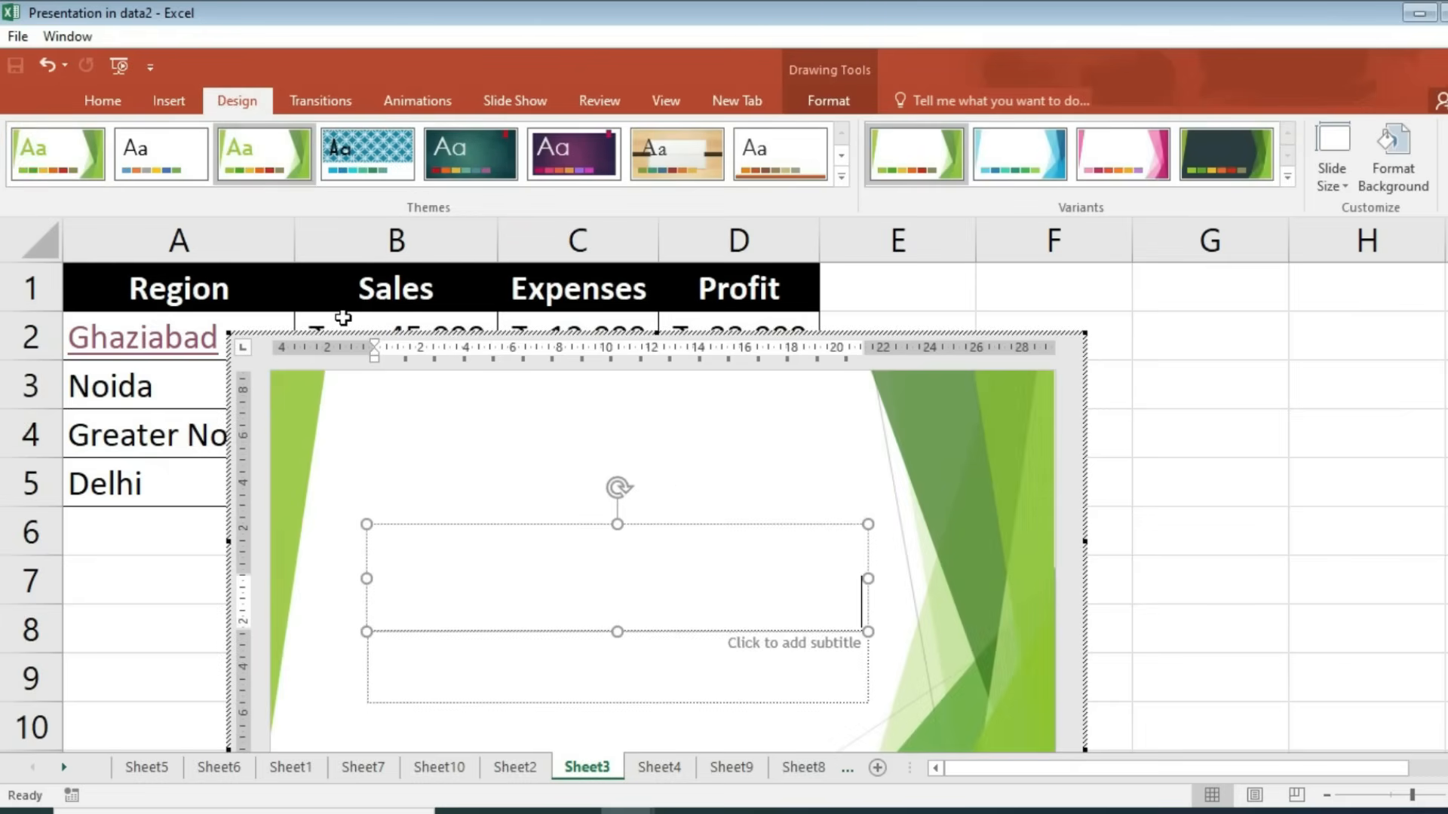
click(1257, 391)
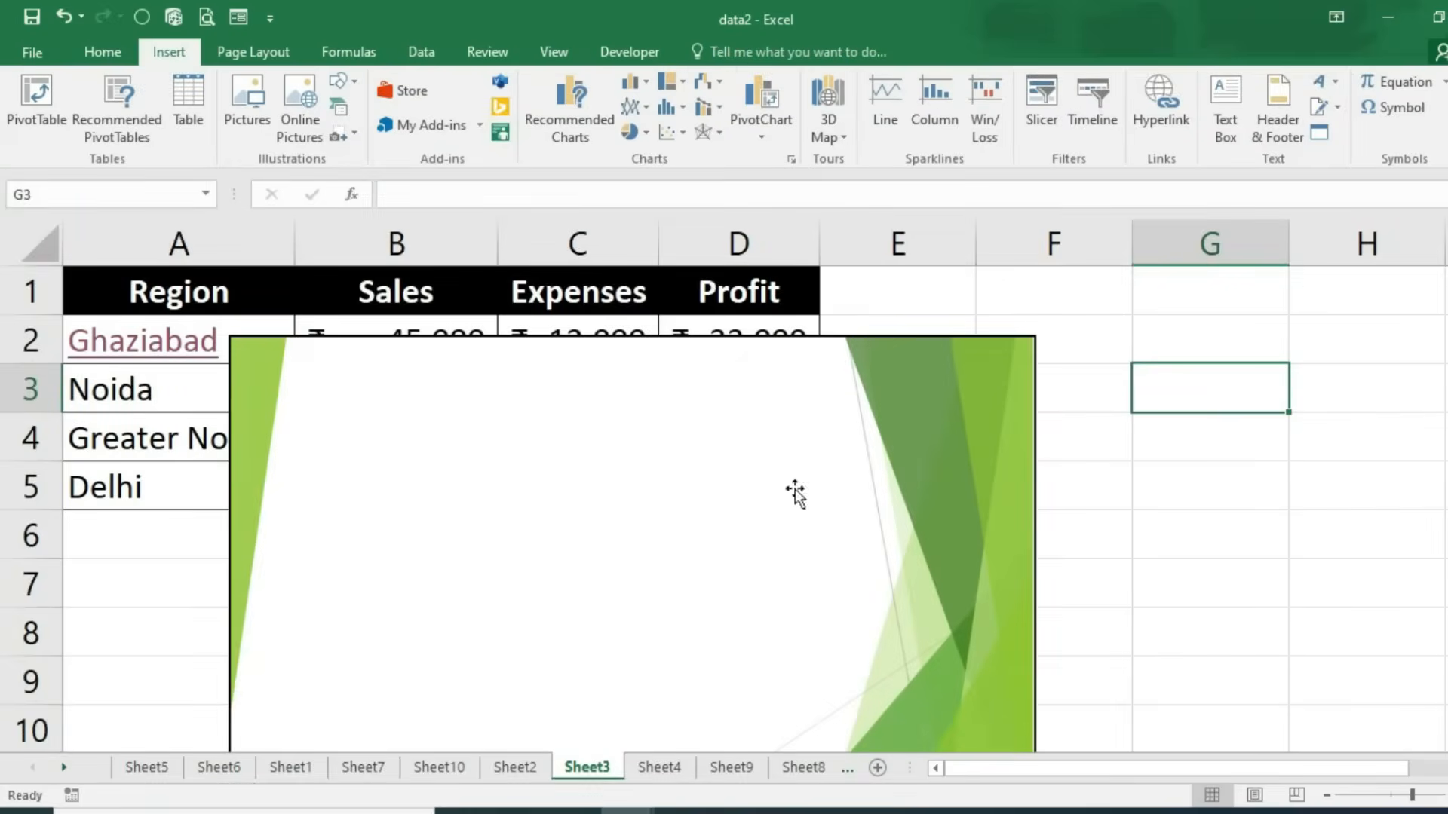
Step: Move and shrink the embedded slide to sit over F3:H8
drag(601, 446, 980, 359)
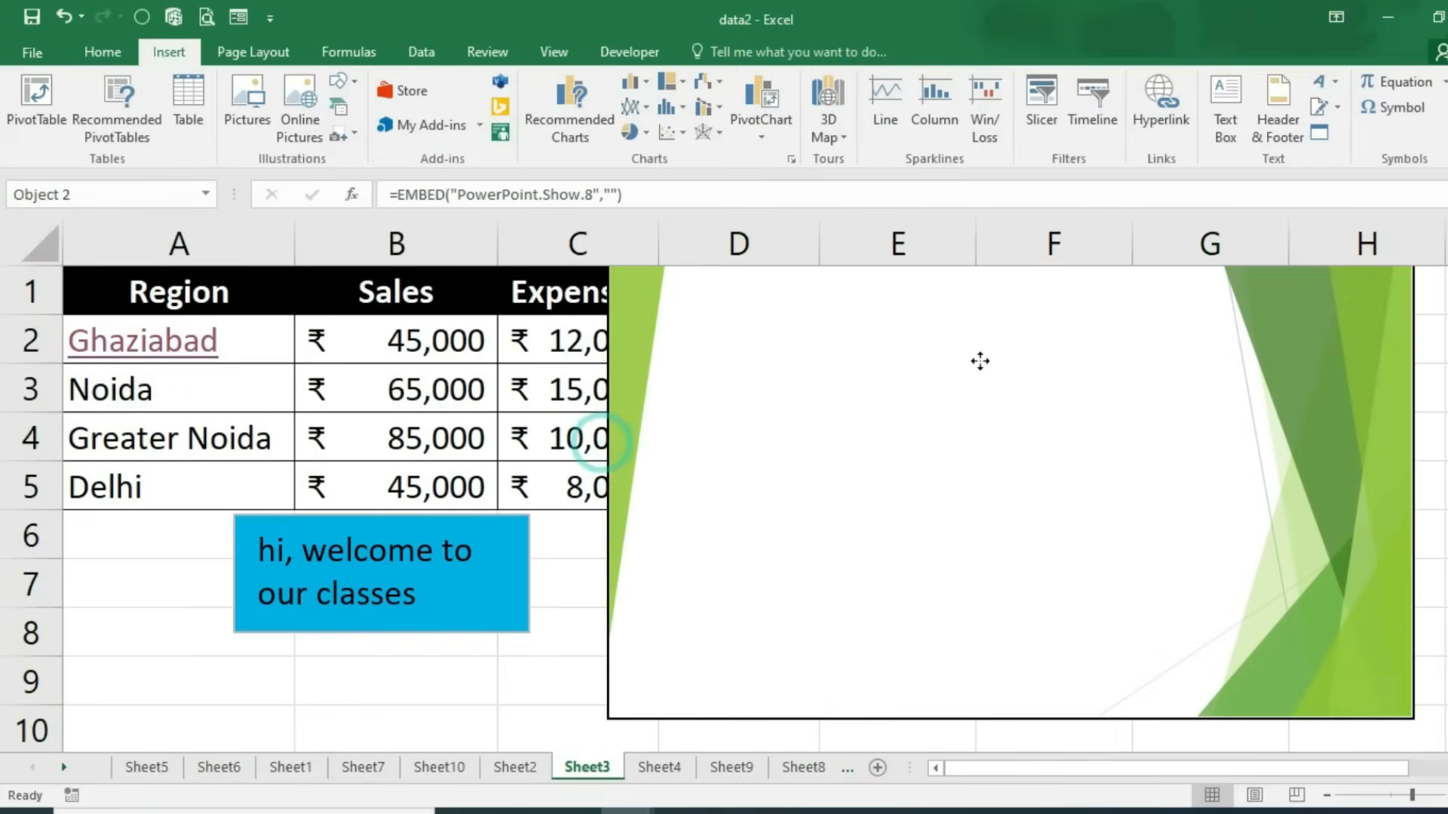
drag(608, 717, 934, 533)
drag(1154, 463, 1165, 494)
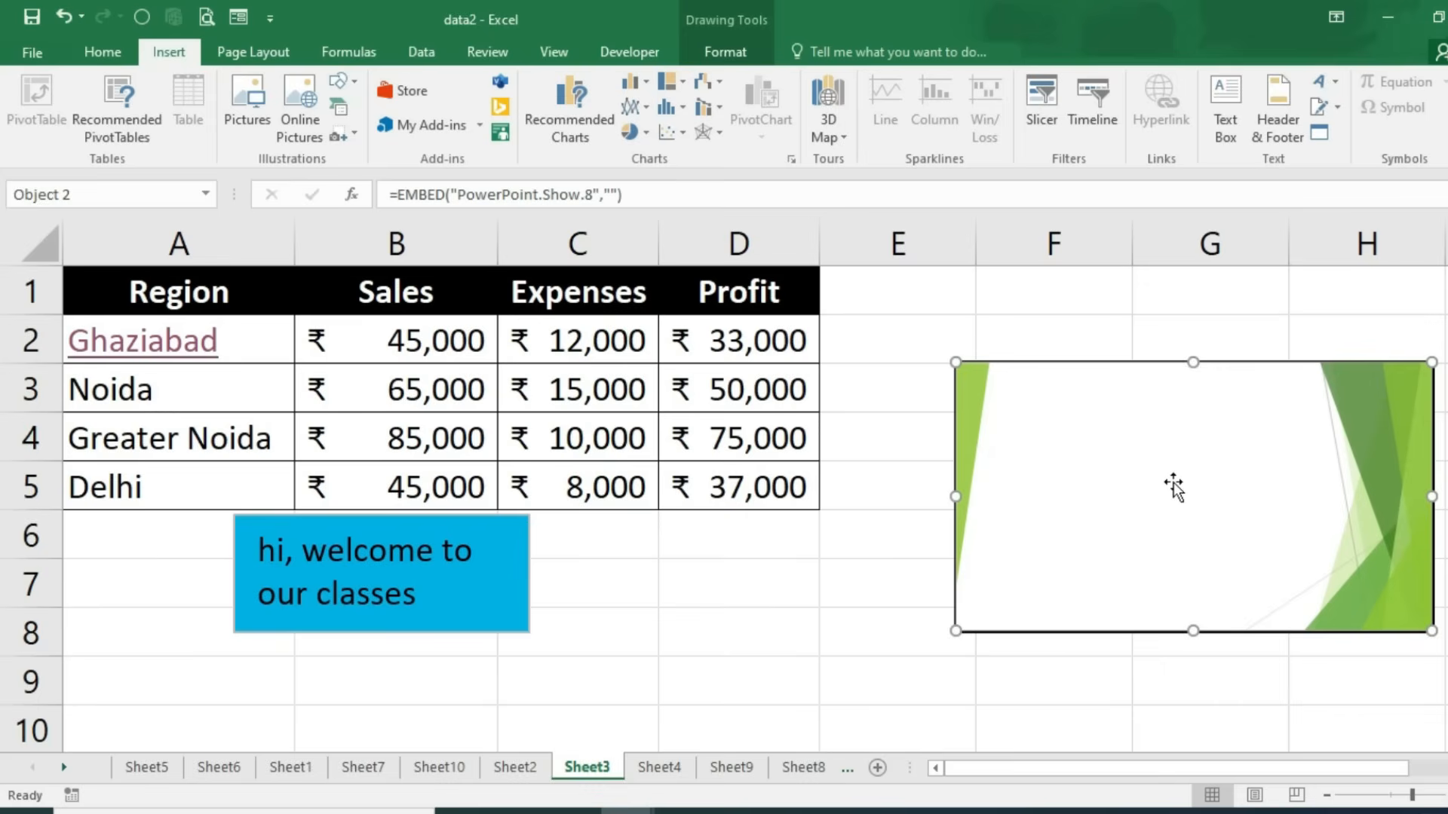
Step: Delete the embedded slide and insert a stacked-fraction equation in column F
key(Delete)
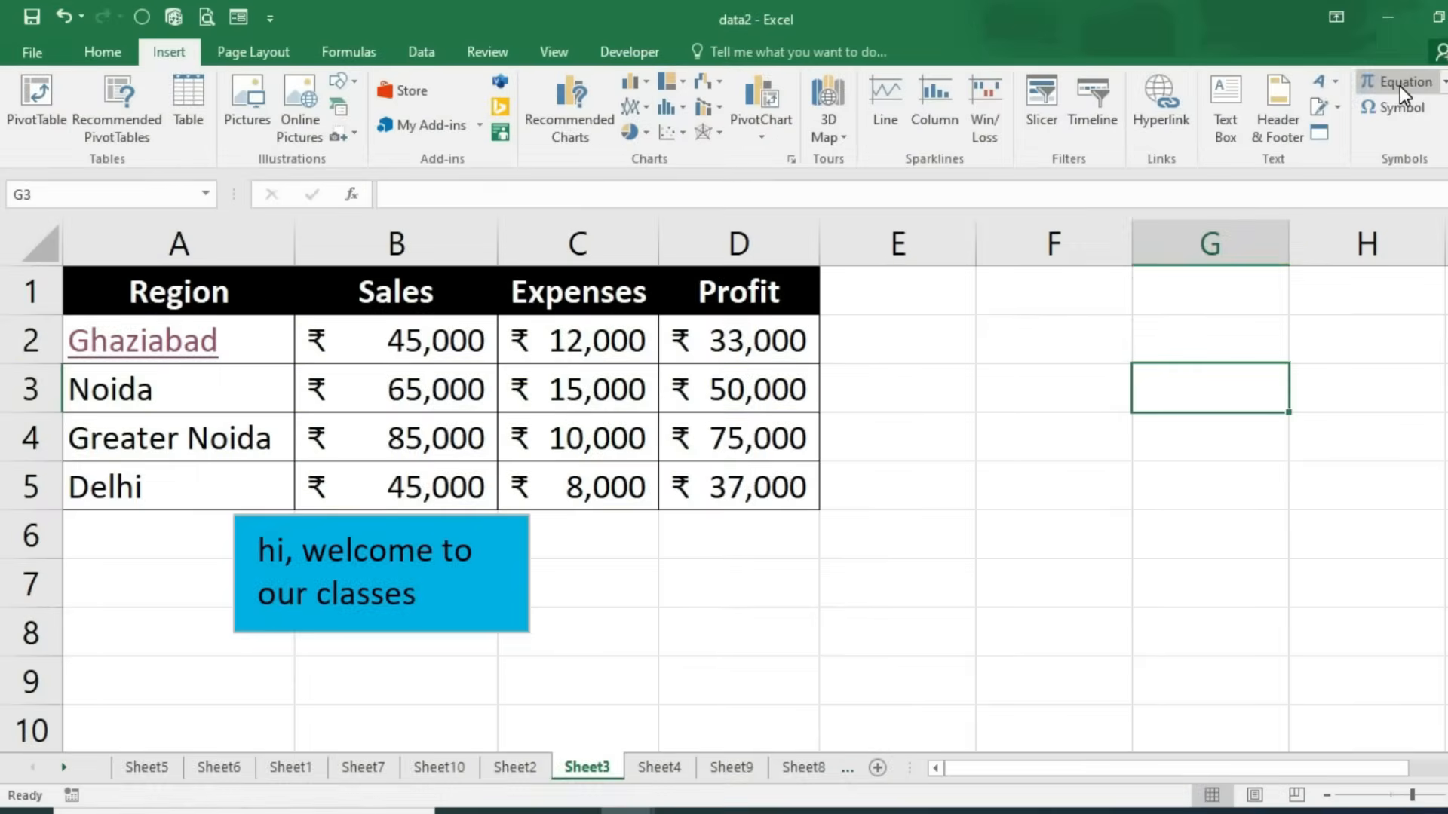
click(1399, 86)
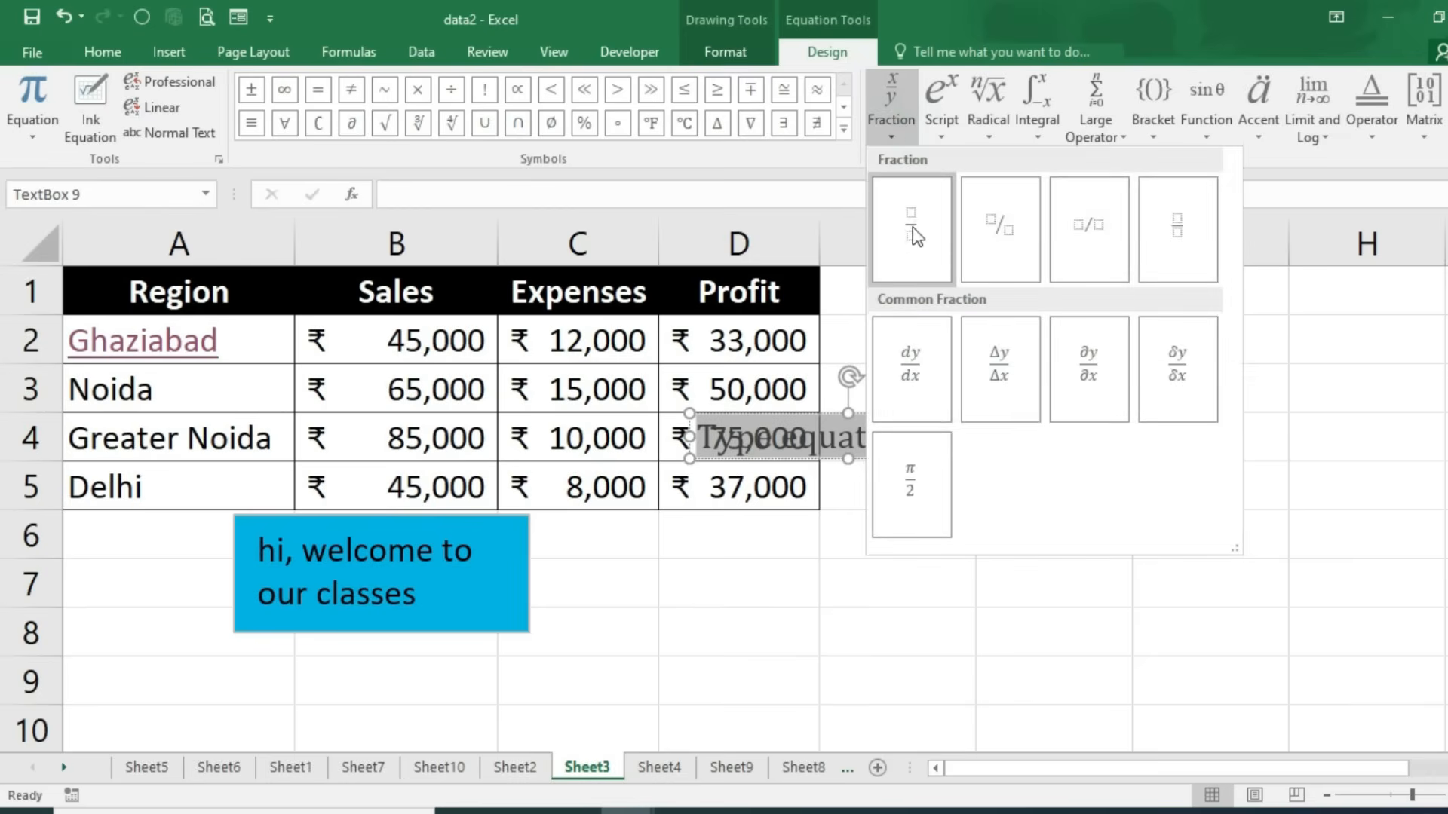
click(913, 228)
drag(700, 398, 1039, 377)
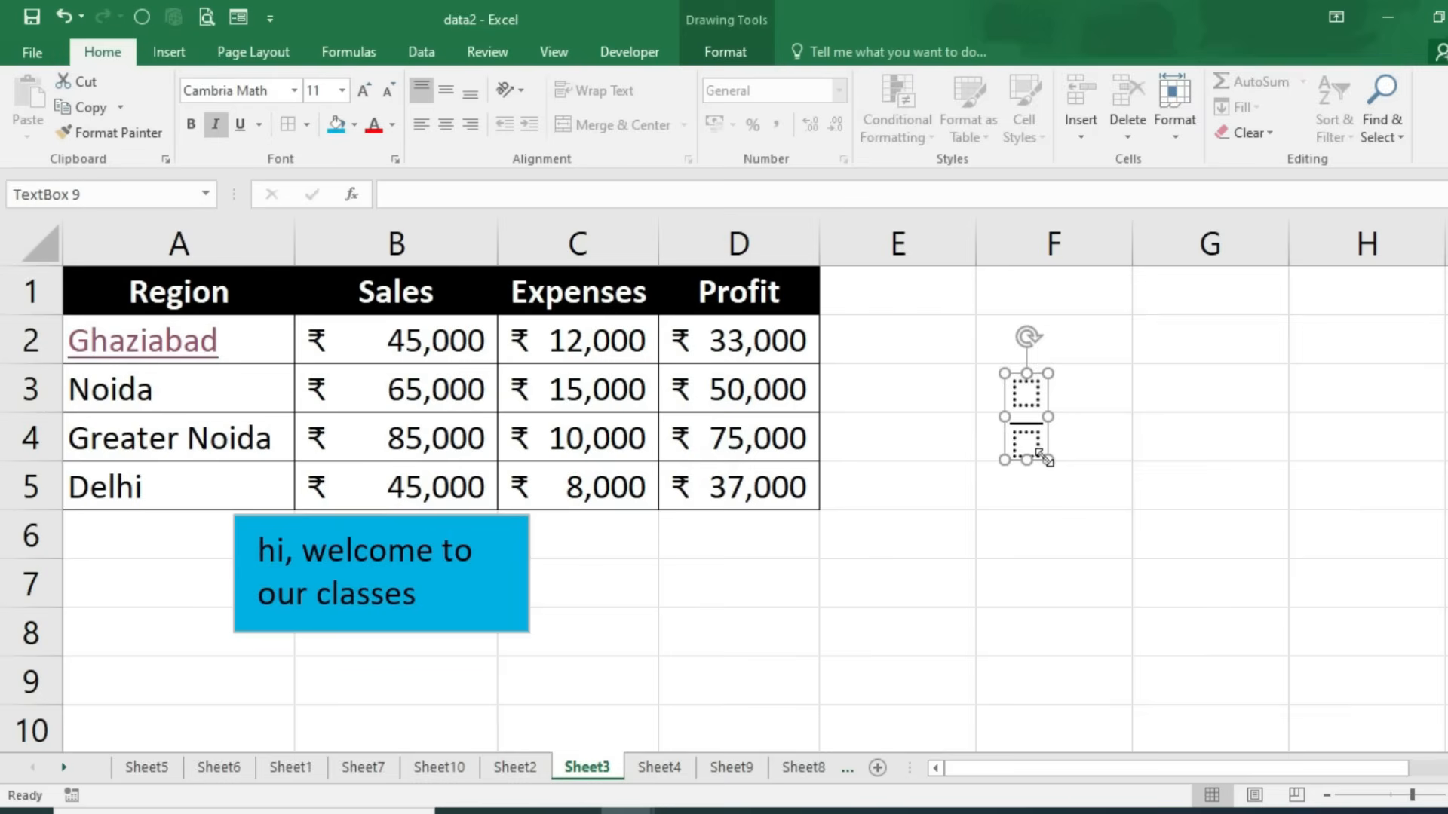
Step: Fill the fraction with 4 as numerator and 5 as denominator
click(1025, 441)
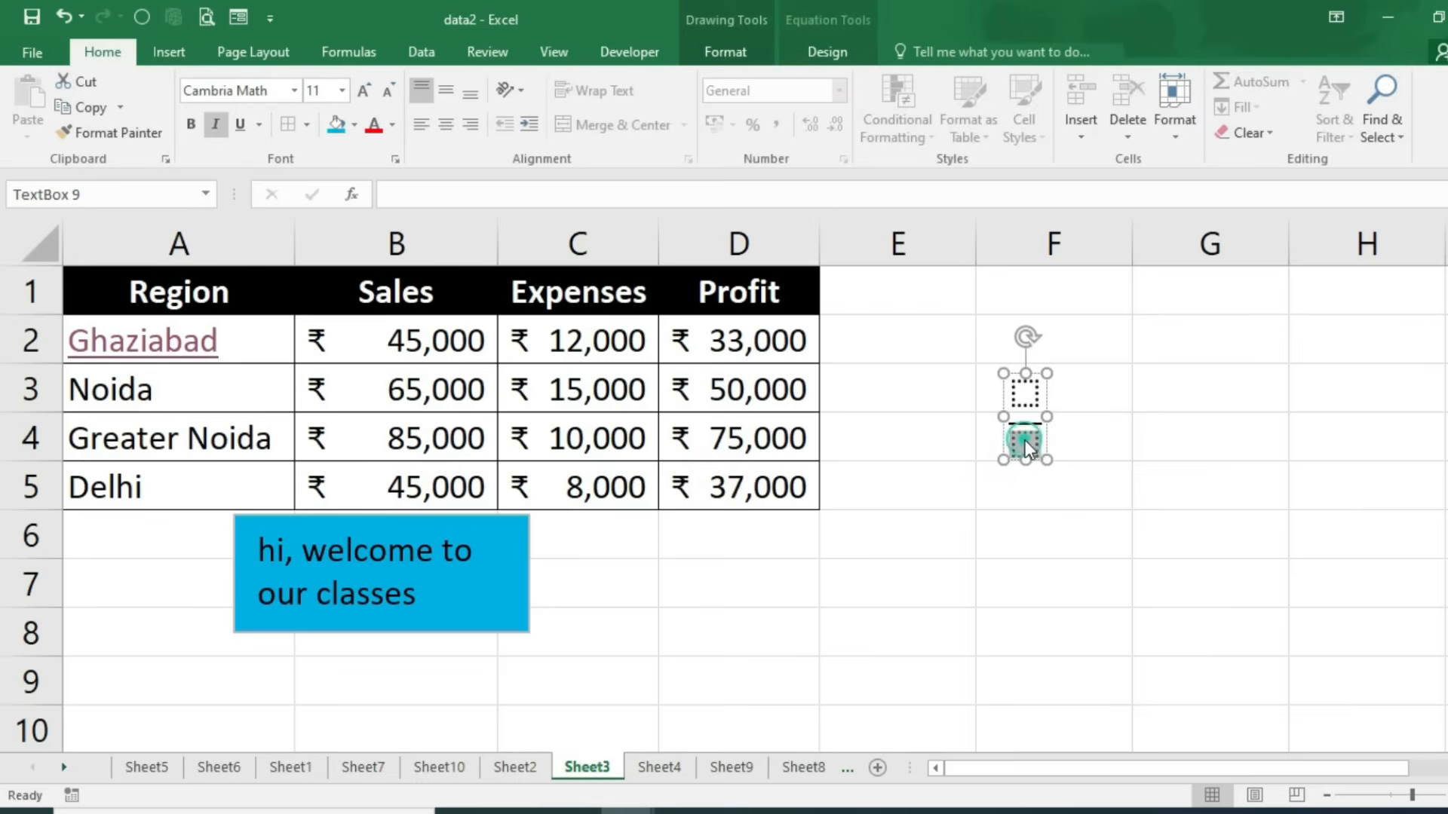
key(Up)
text(4)
key(Down)
text(5)
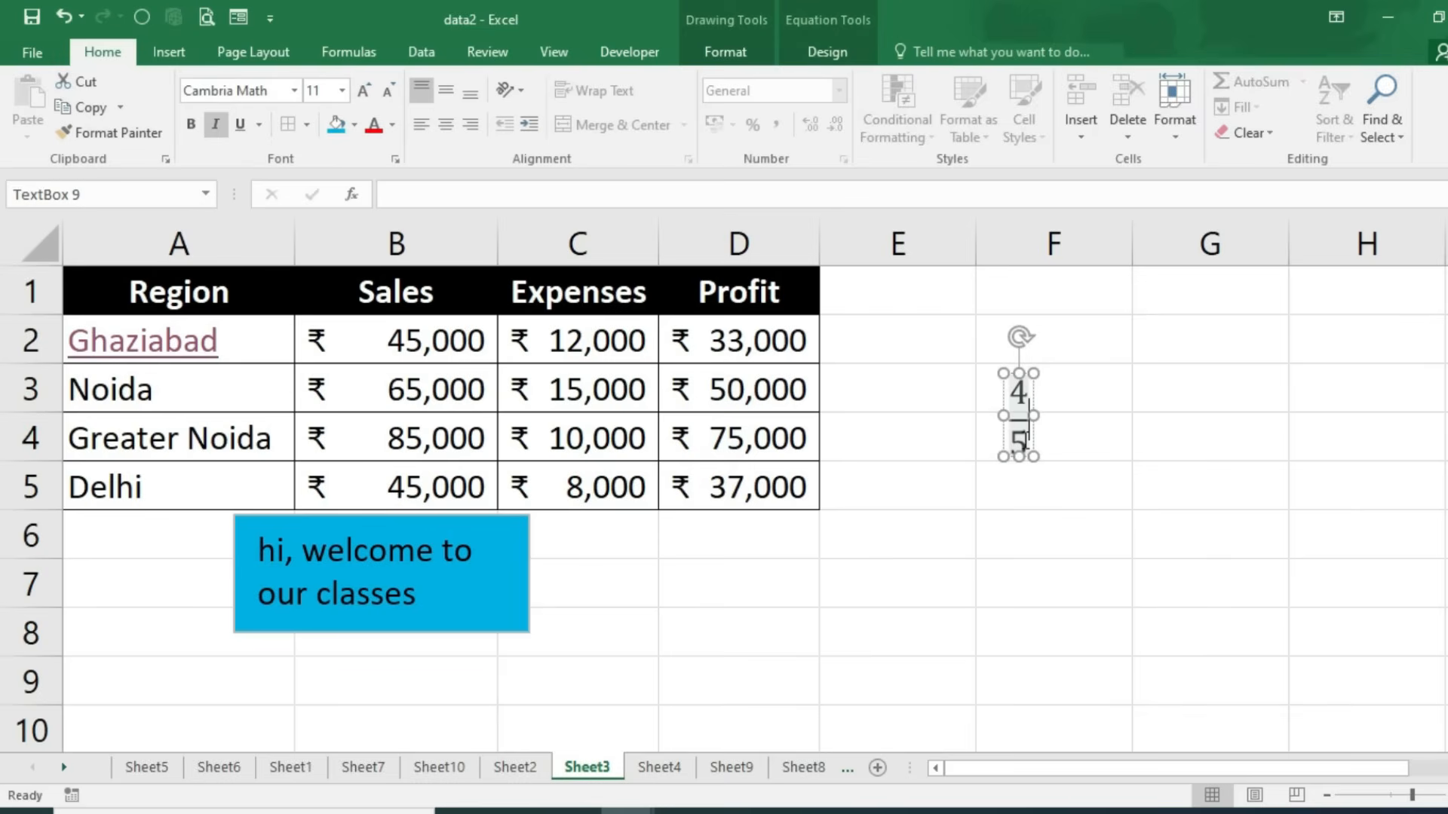
Step: Append a superscript term after 4/5 reading 7 to the power x
click(810, 53)
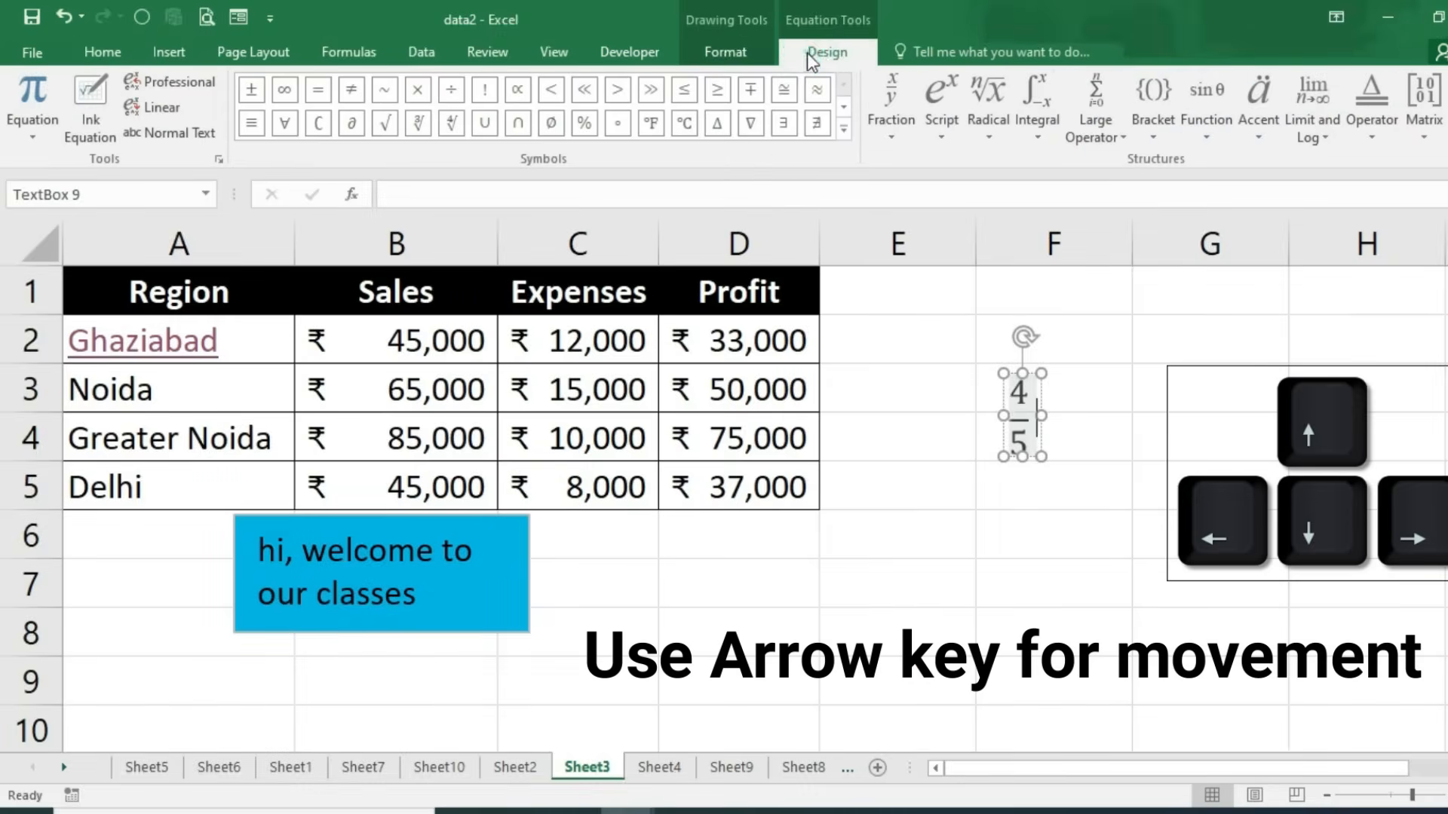
click(942, 136)
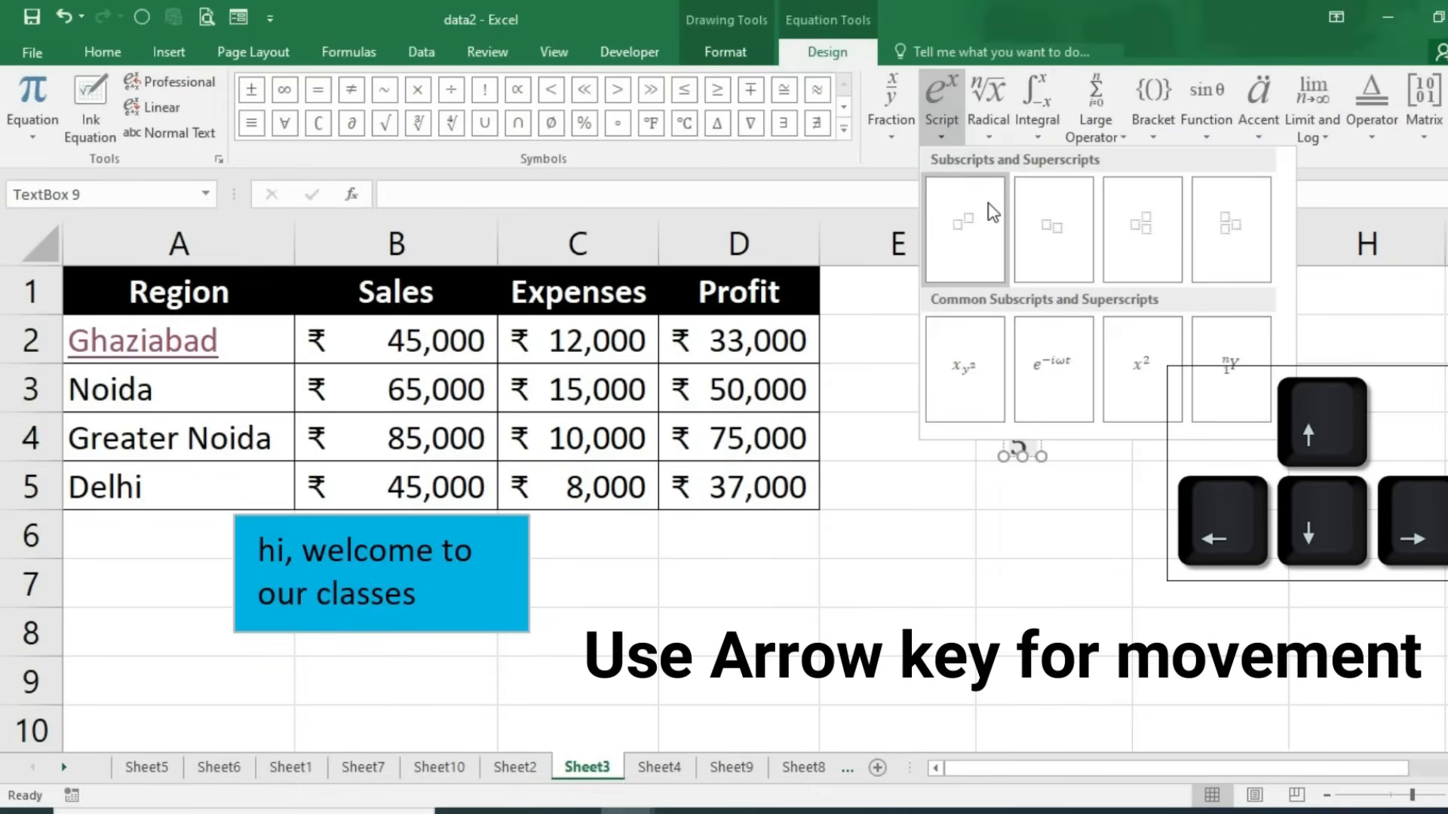
click(993, 213)
key(Left)
key(Left)
text(7)
key(Right)
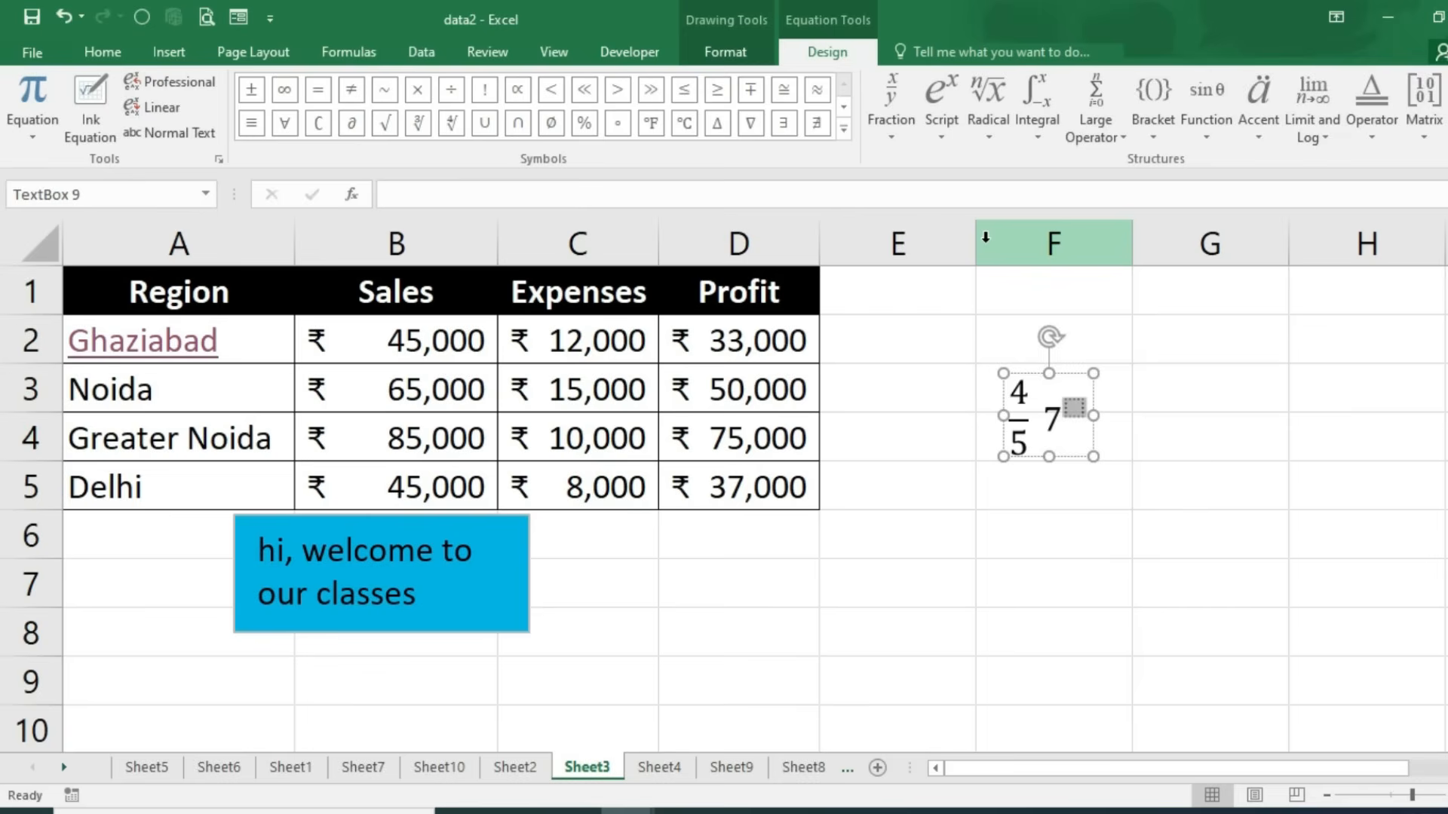
text(x)
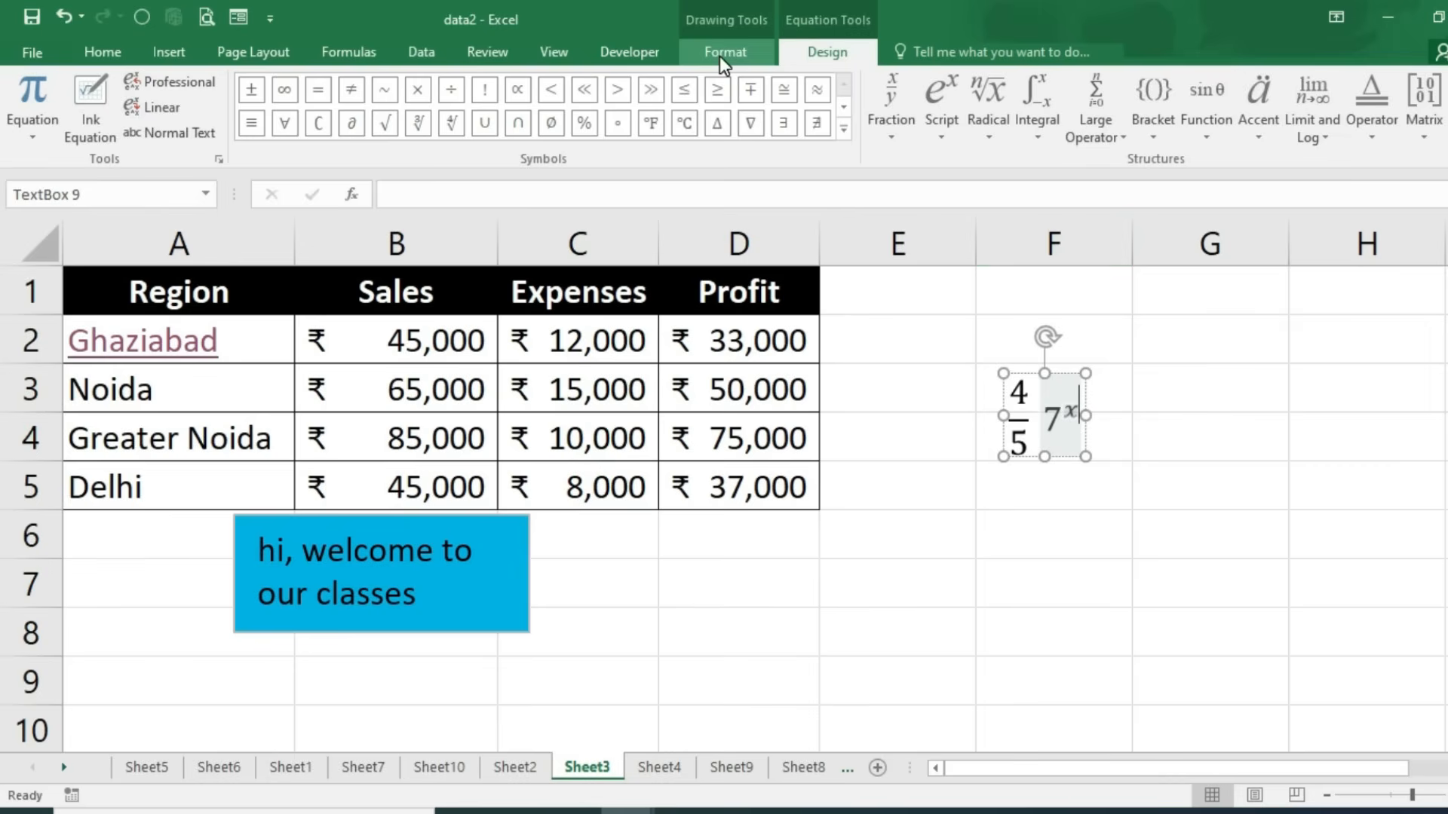
Step: Insert a © copyright sign after the exponent in the equation
click(169, 51)
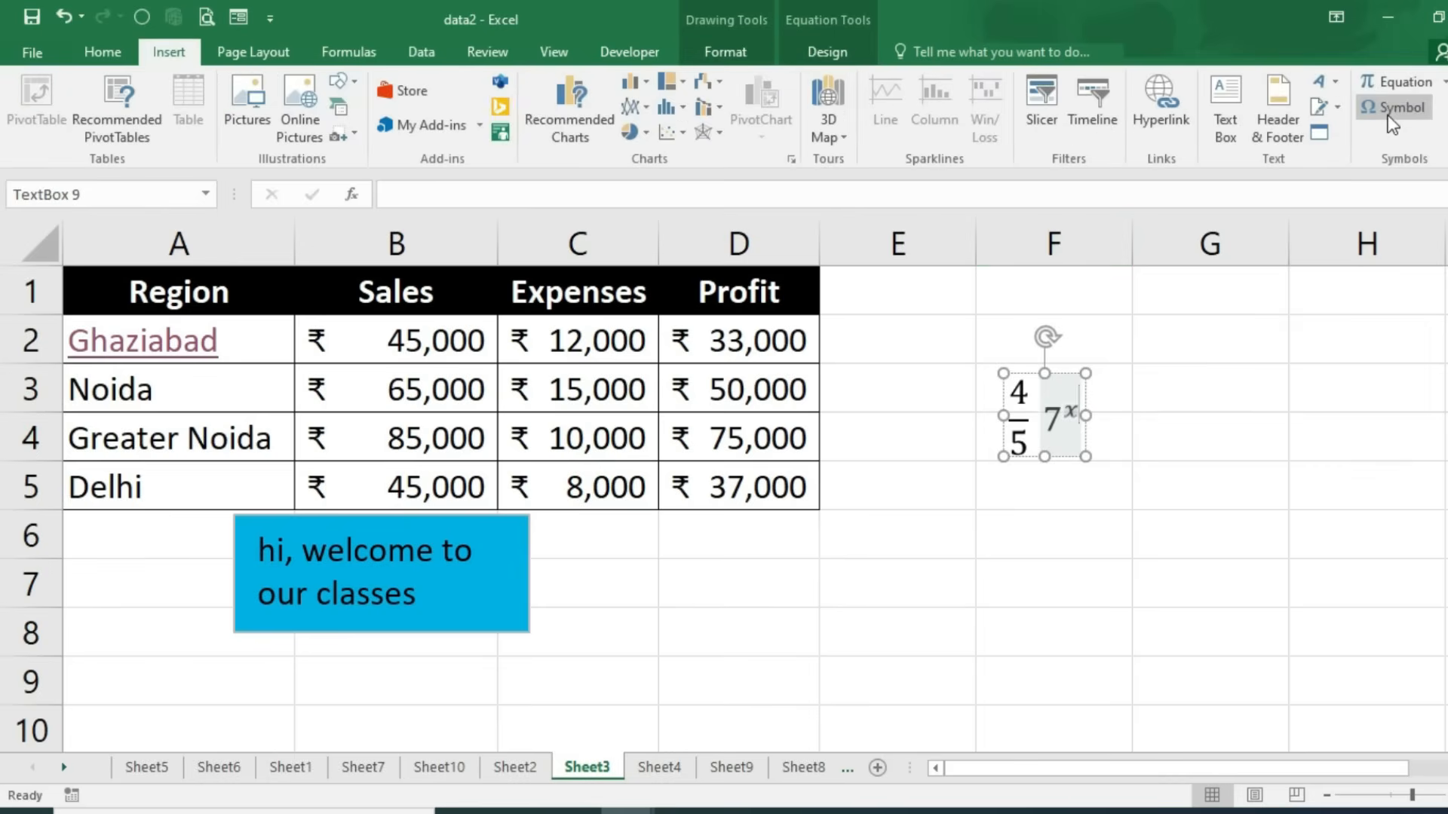
click(1395, 108)
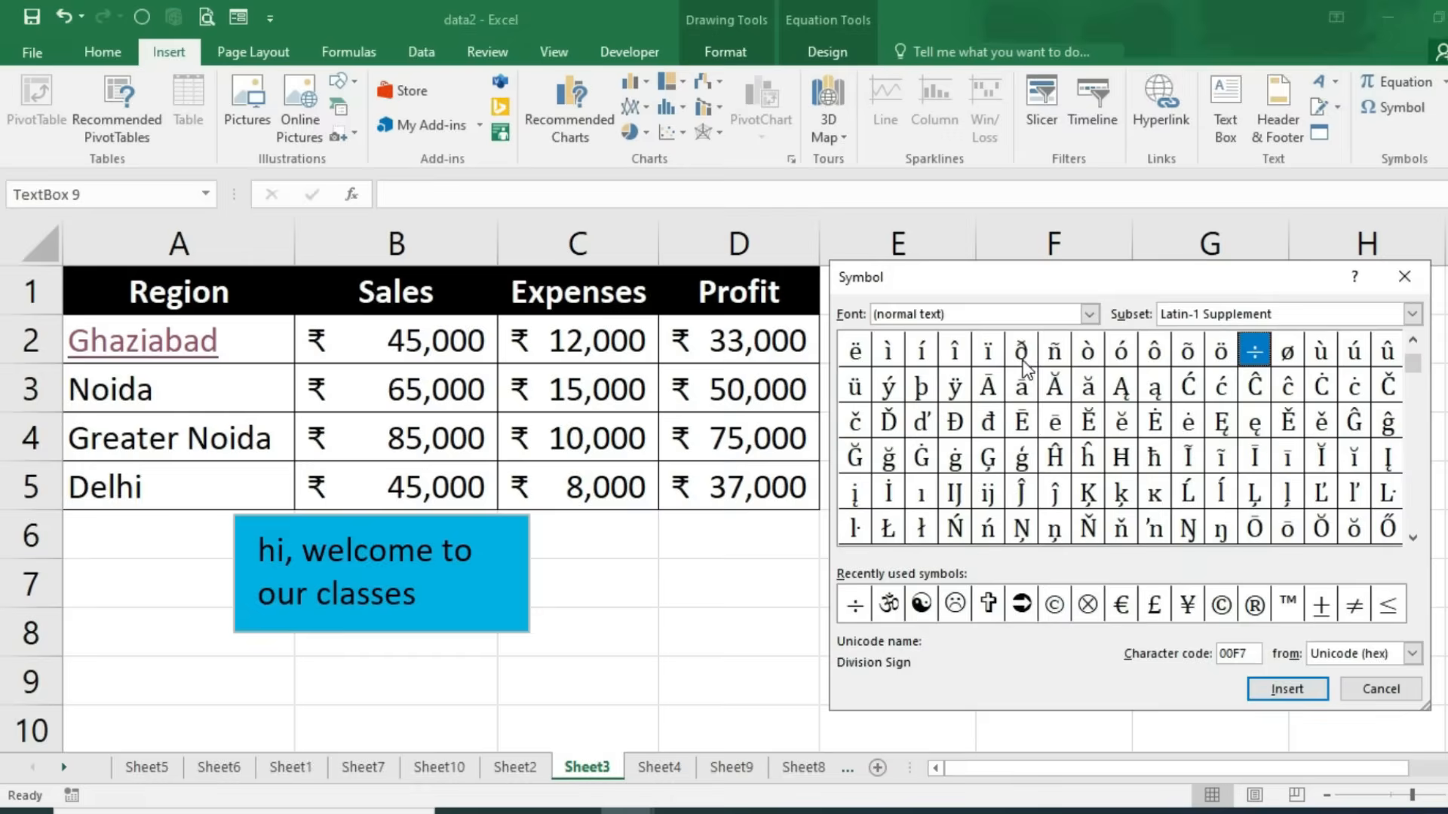
click(1223, 608)
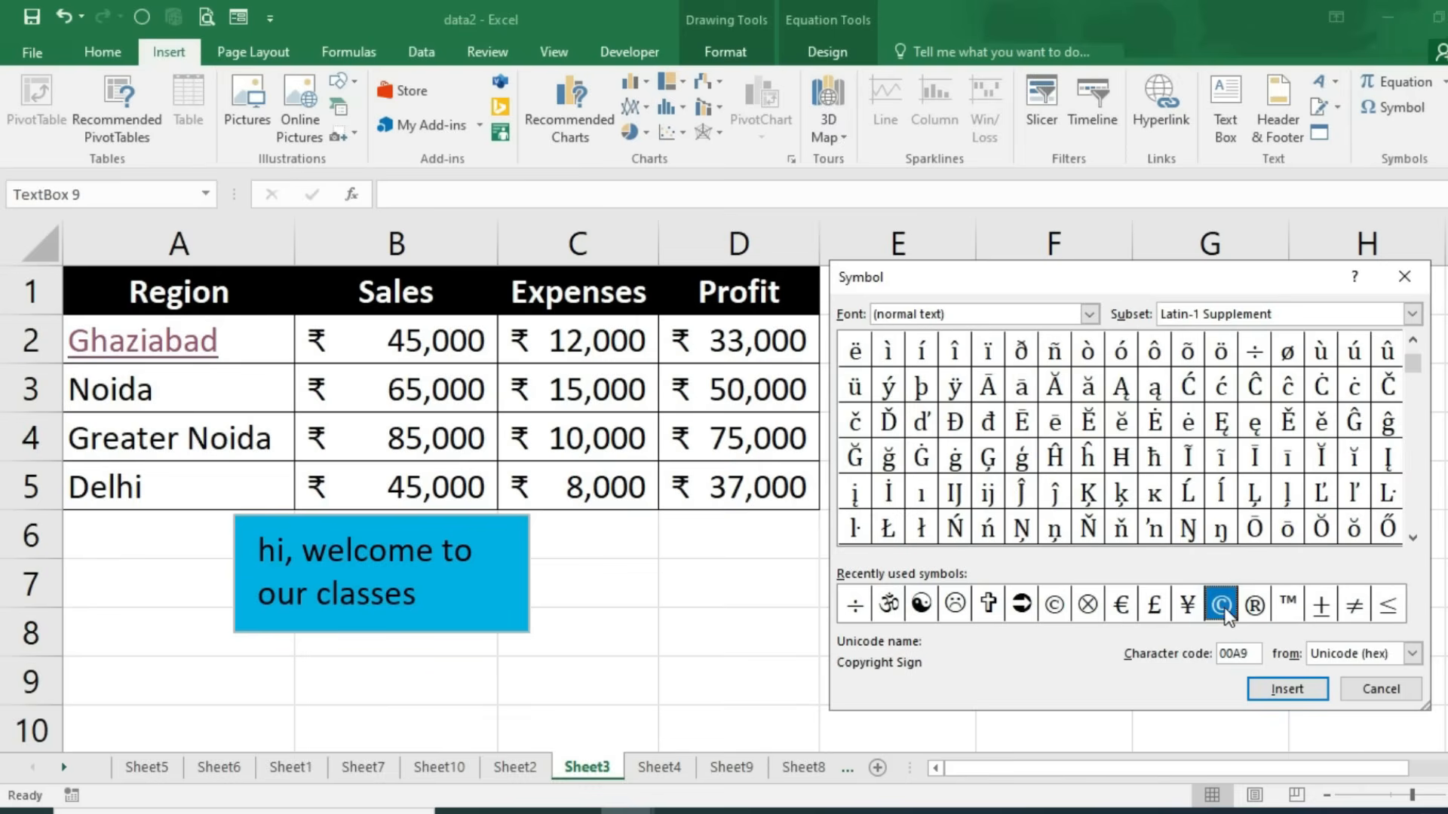
click(1280, 686)
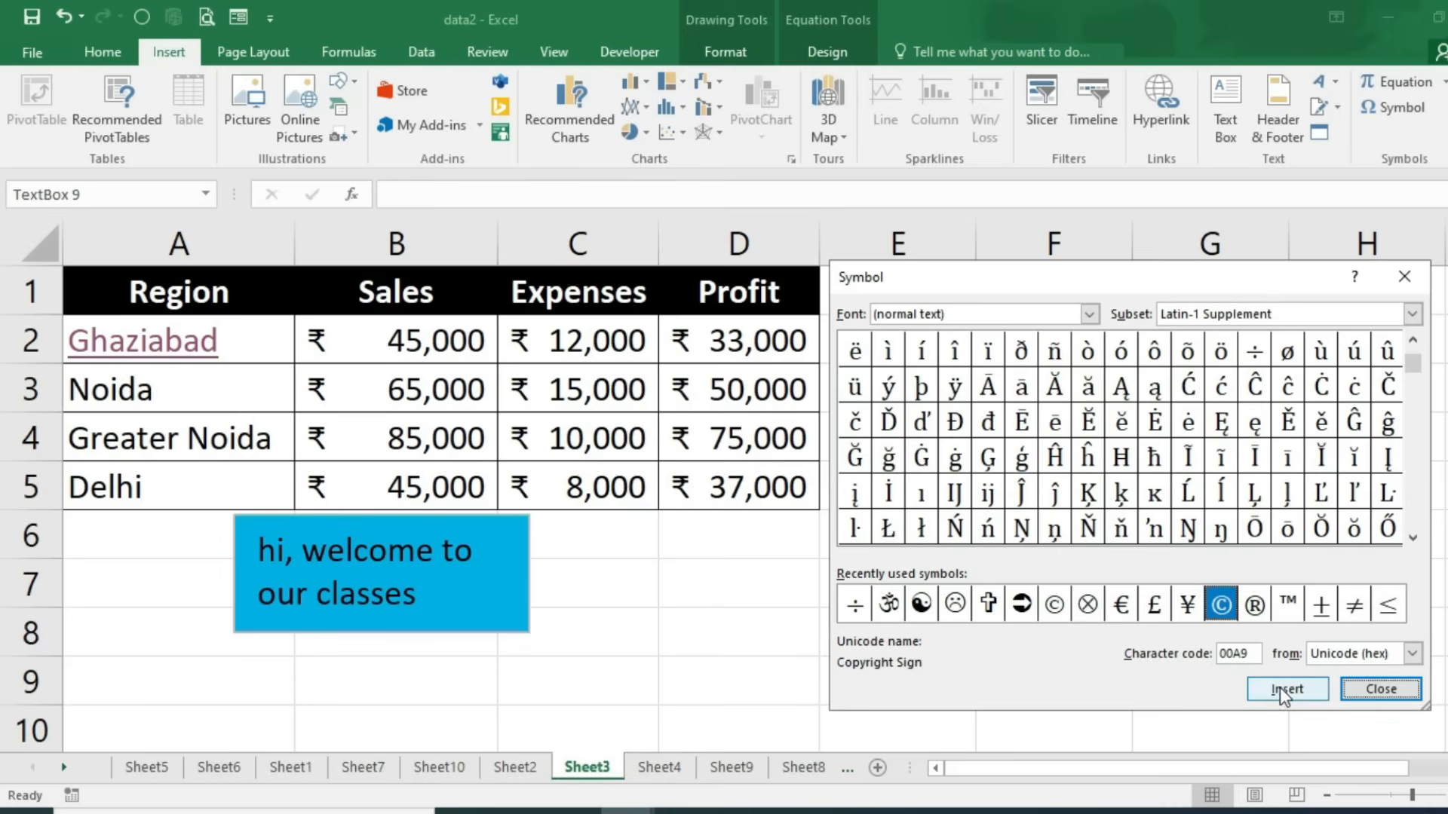
click(1363, 686)
Step: Select the whole equation box and delete it from Sheet3
click(1089, 411)
click(1101, 454)
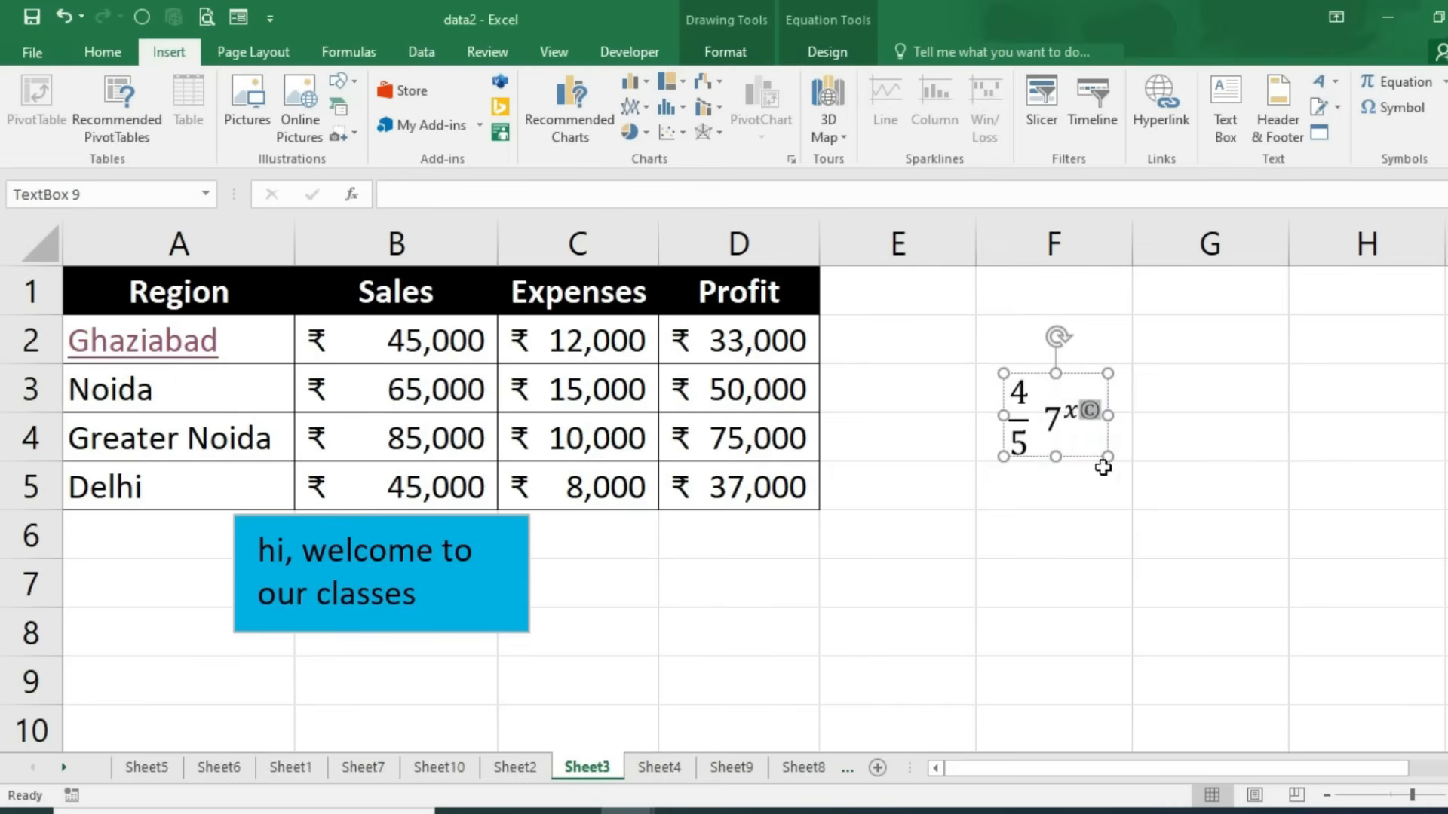
key(Delete)
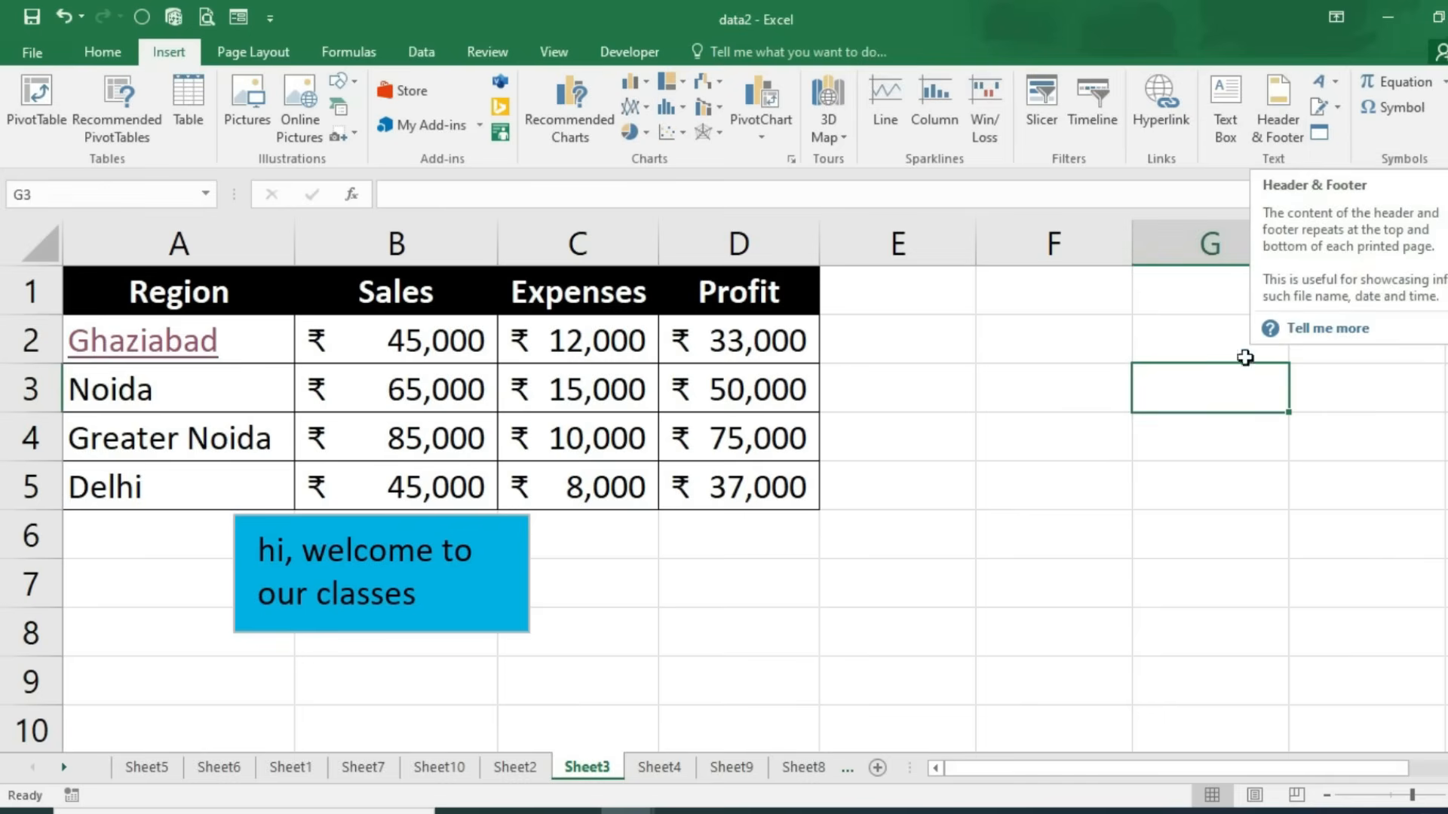
click(1256, 800)
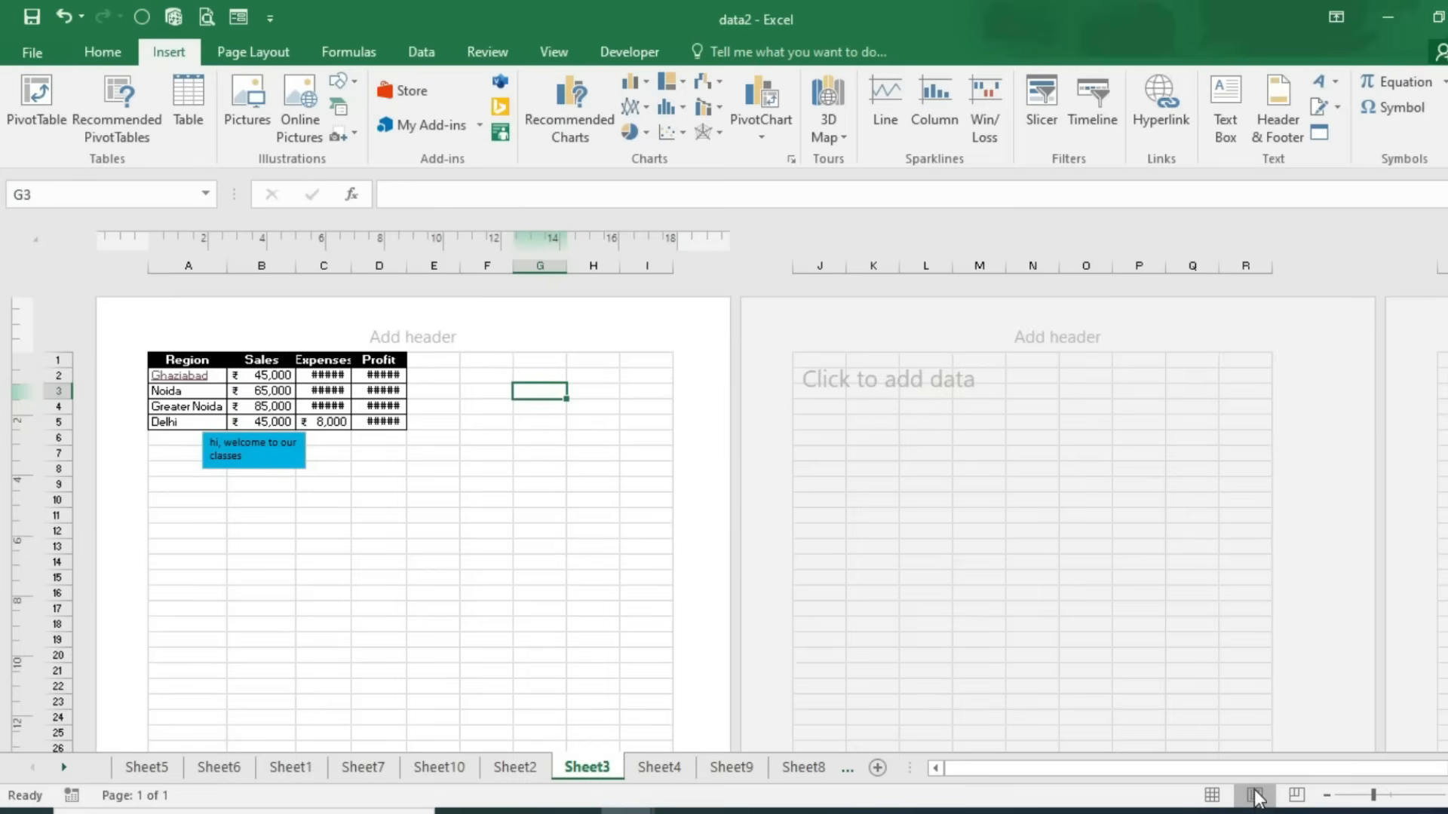
scroll(466, 517, down, 2)
scroll(465, 518, up, 2)
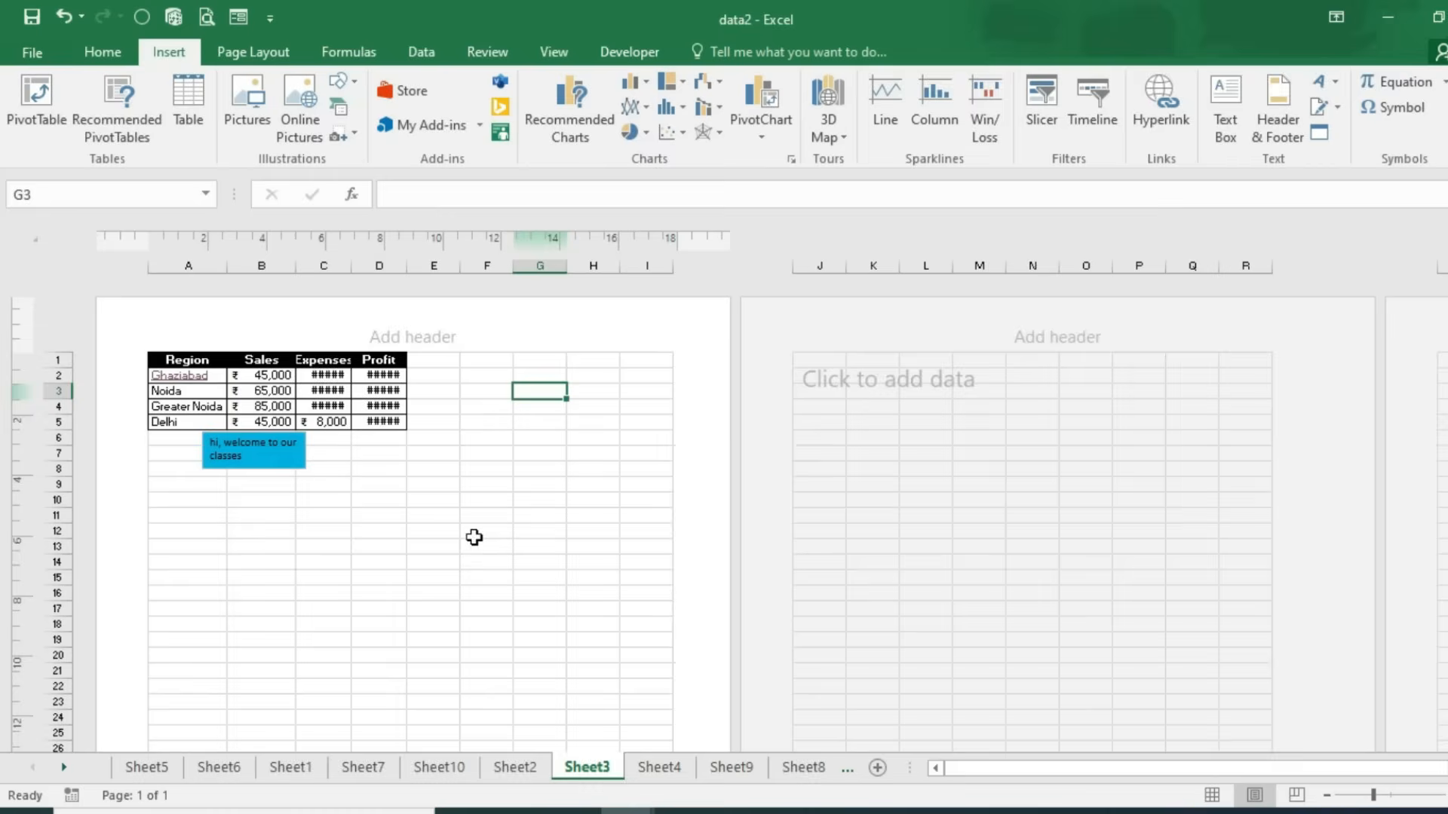
ctrl+scroll(718, 578, down, 2)
ctrl+scroll(718, 579, down, 2)
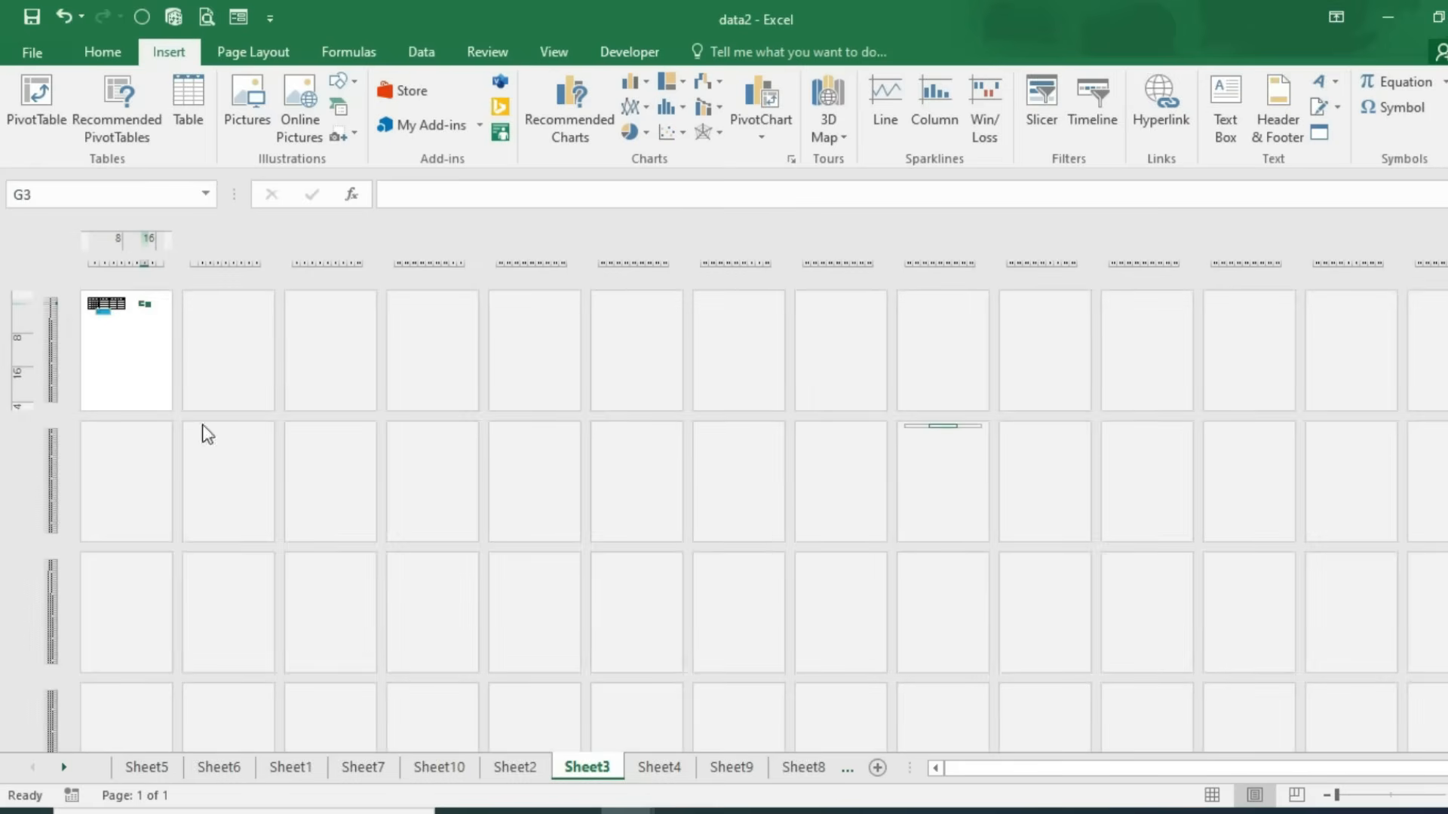
ctrl+scroll(126, 483, up, 5)
ctrl+scroll(127, 486, up, 3)
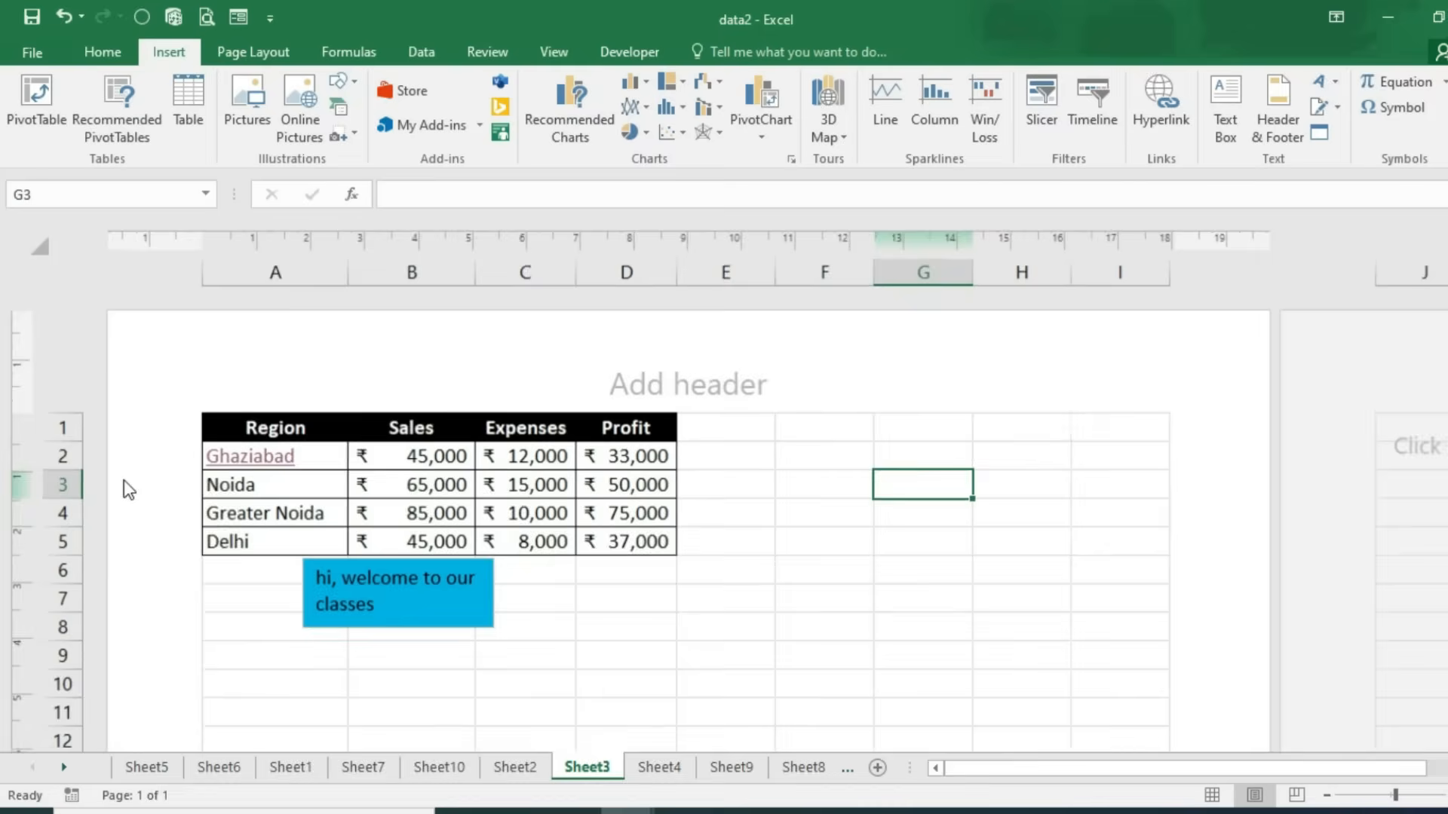
click(659, 377)
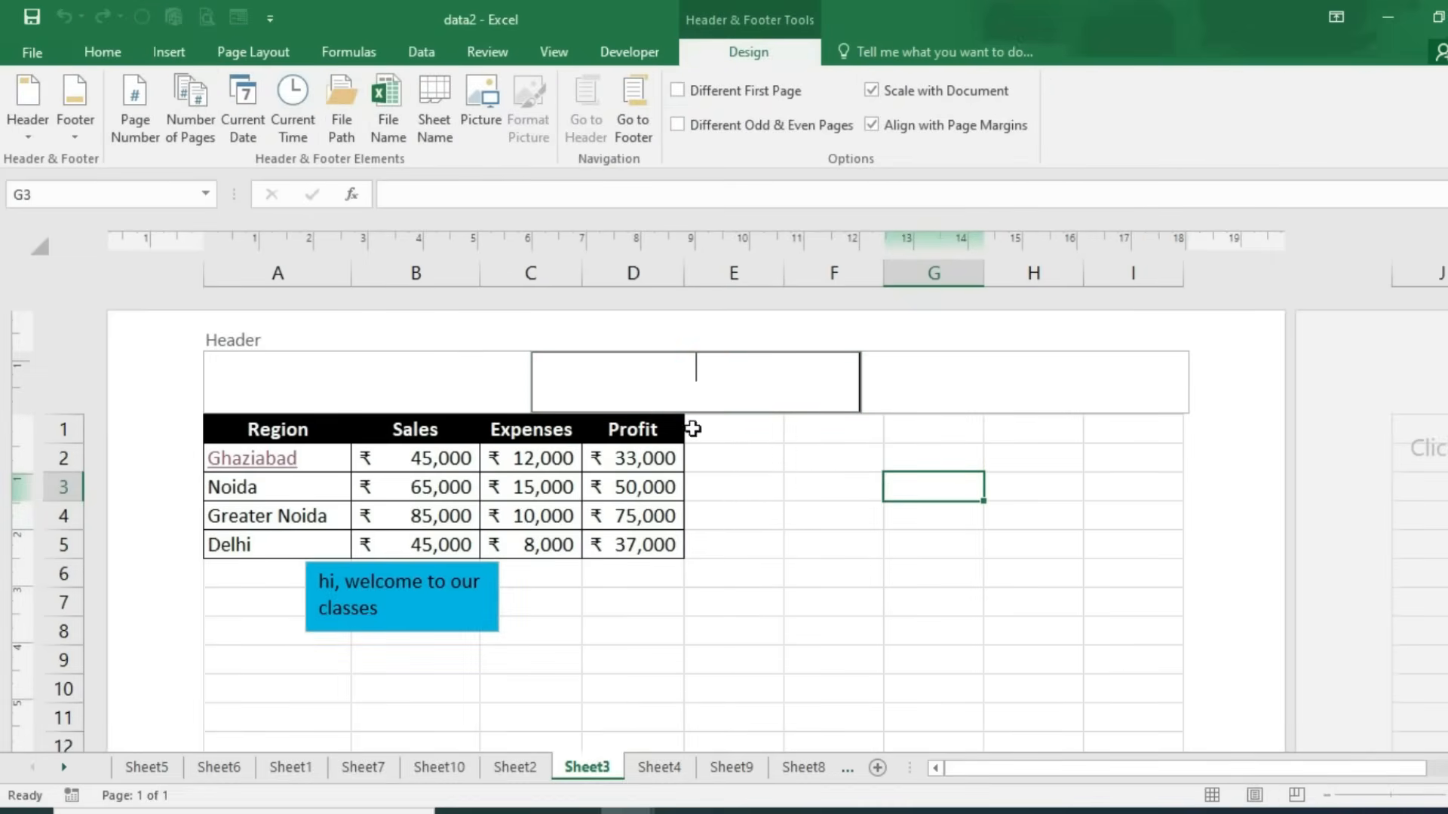
click(1195, 582)
scroll(844, 576, down, 13)
scroll(641, 618, down, 2)
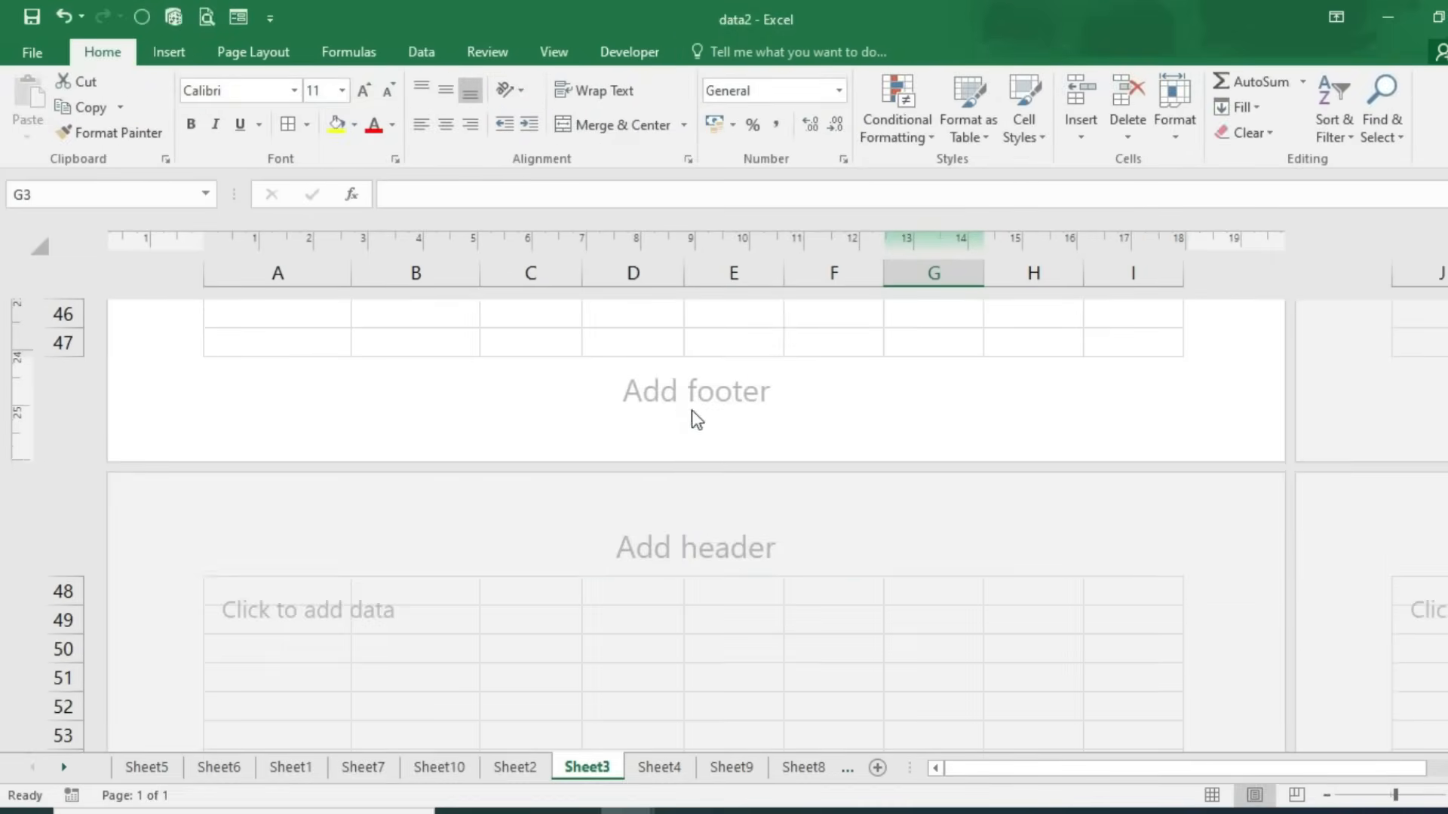
click(692, 396)
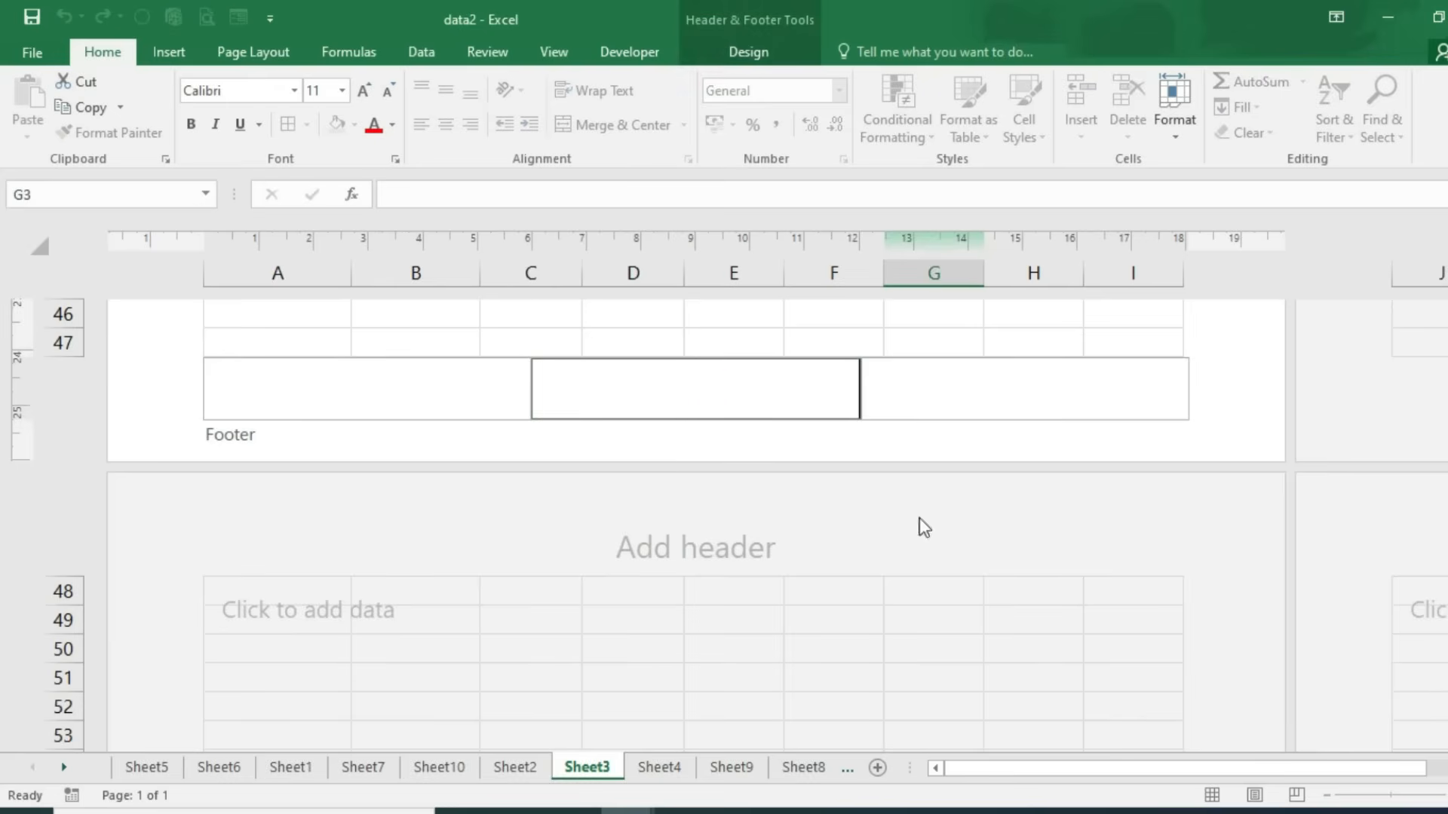
click(1005, 601)
scroll(1005, 601, up, 14)
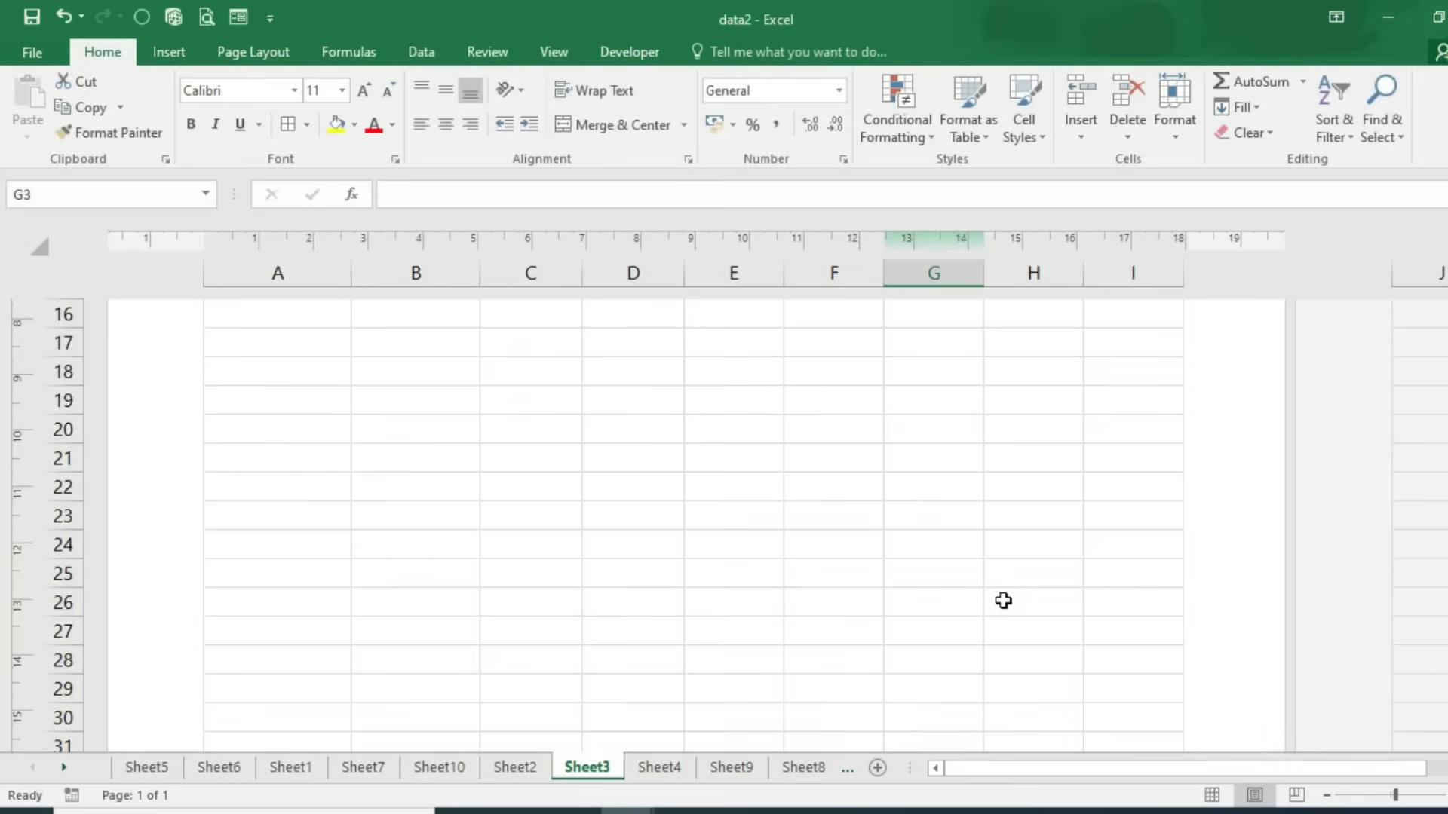
click(169, 51)
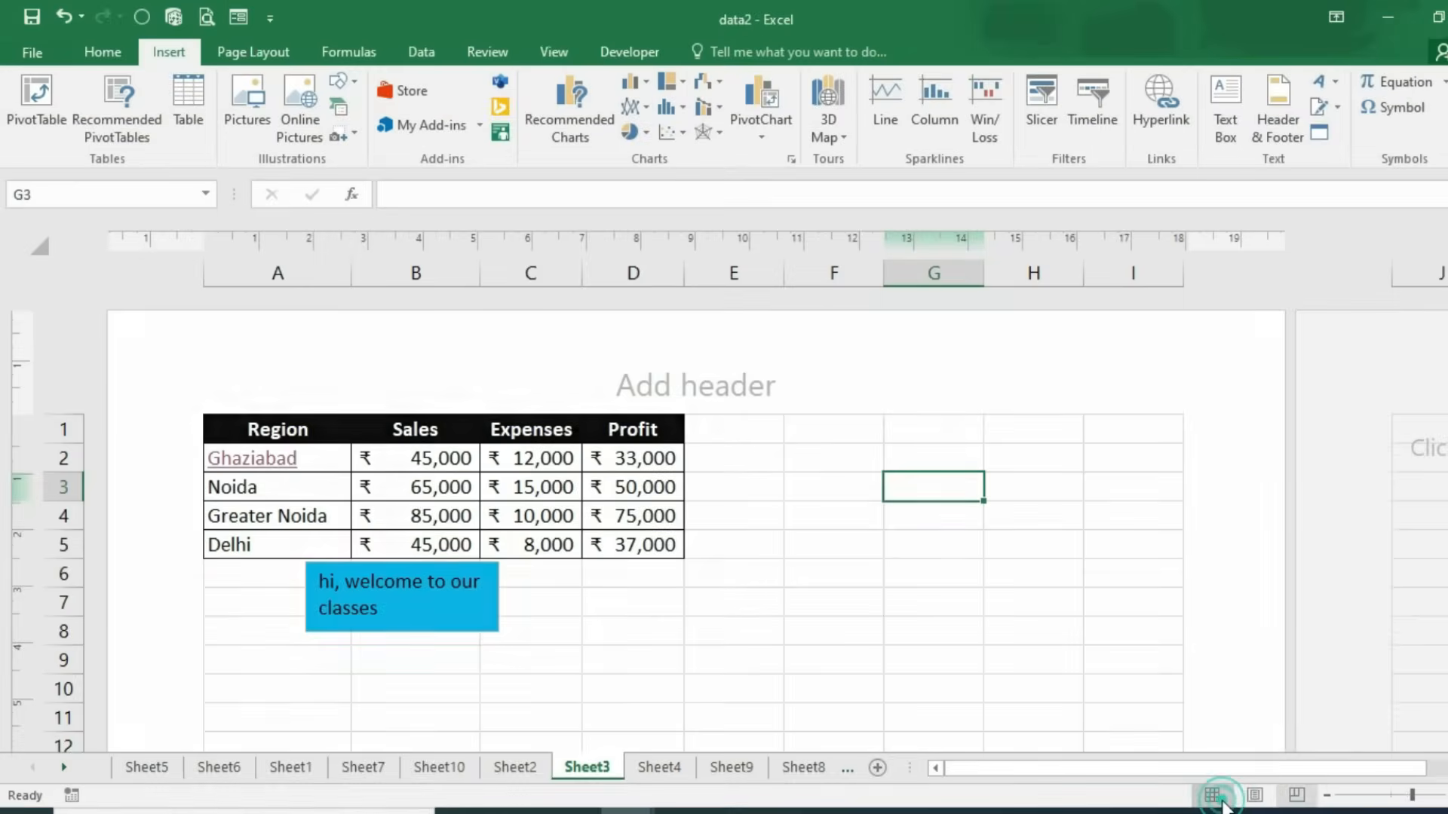
click(1216, 798)
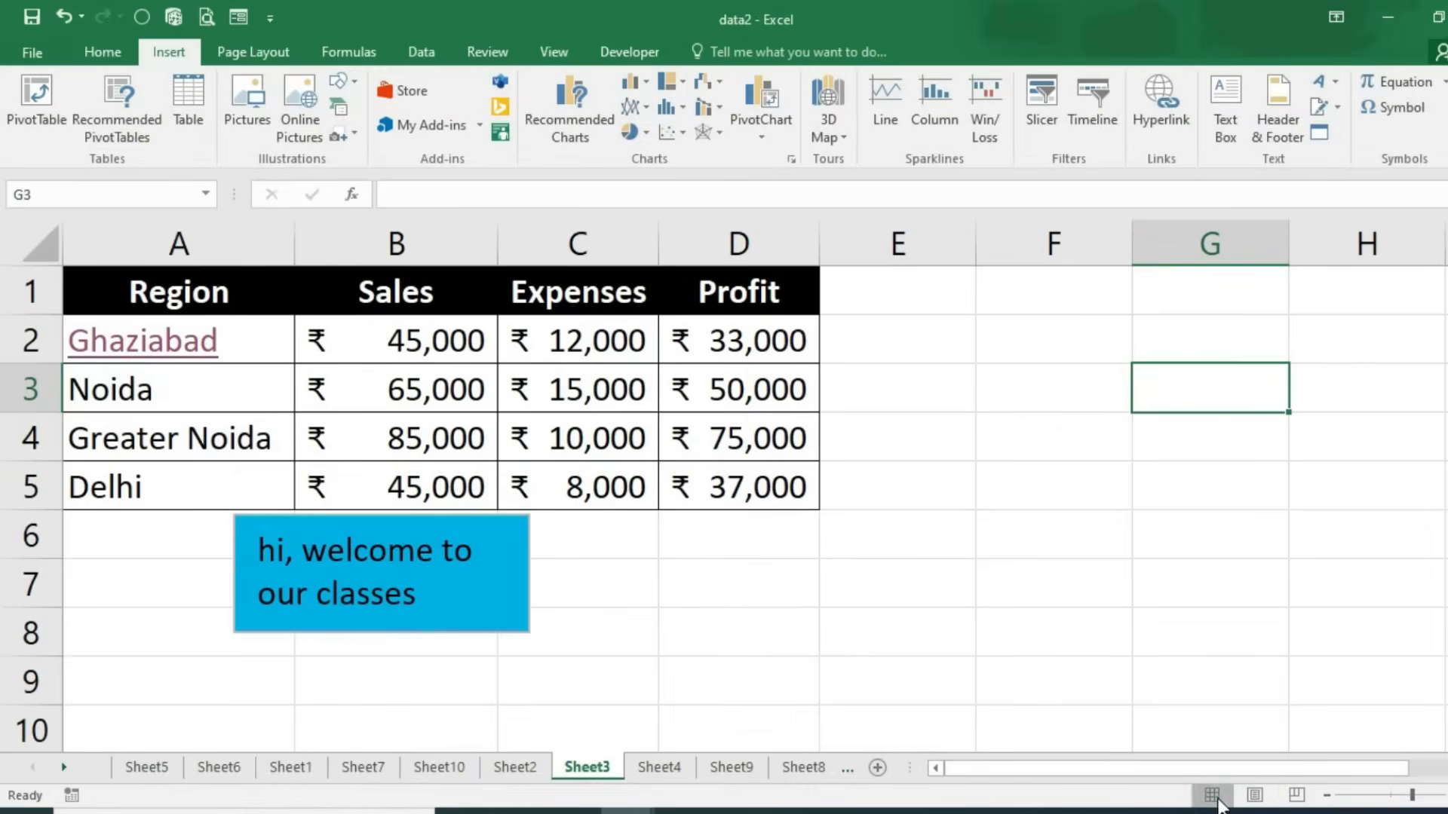